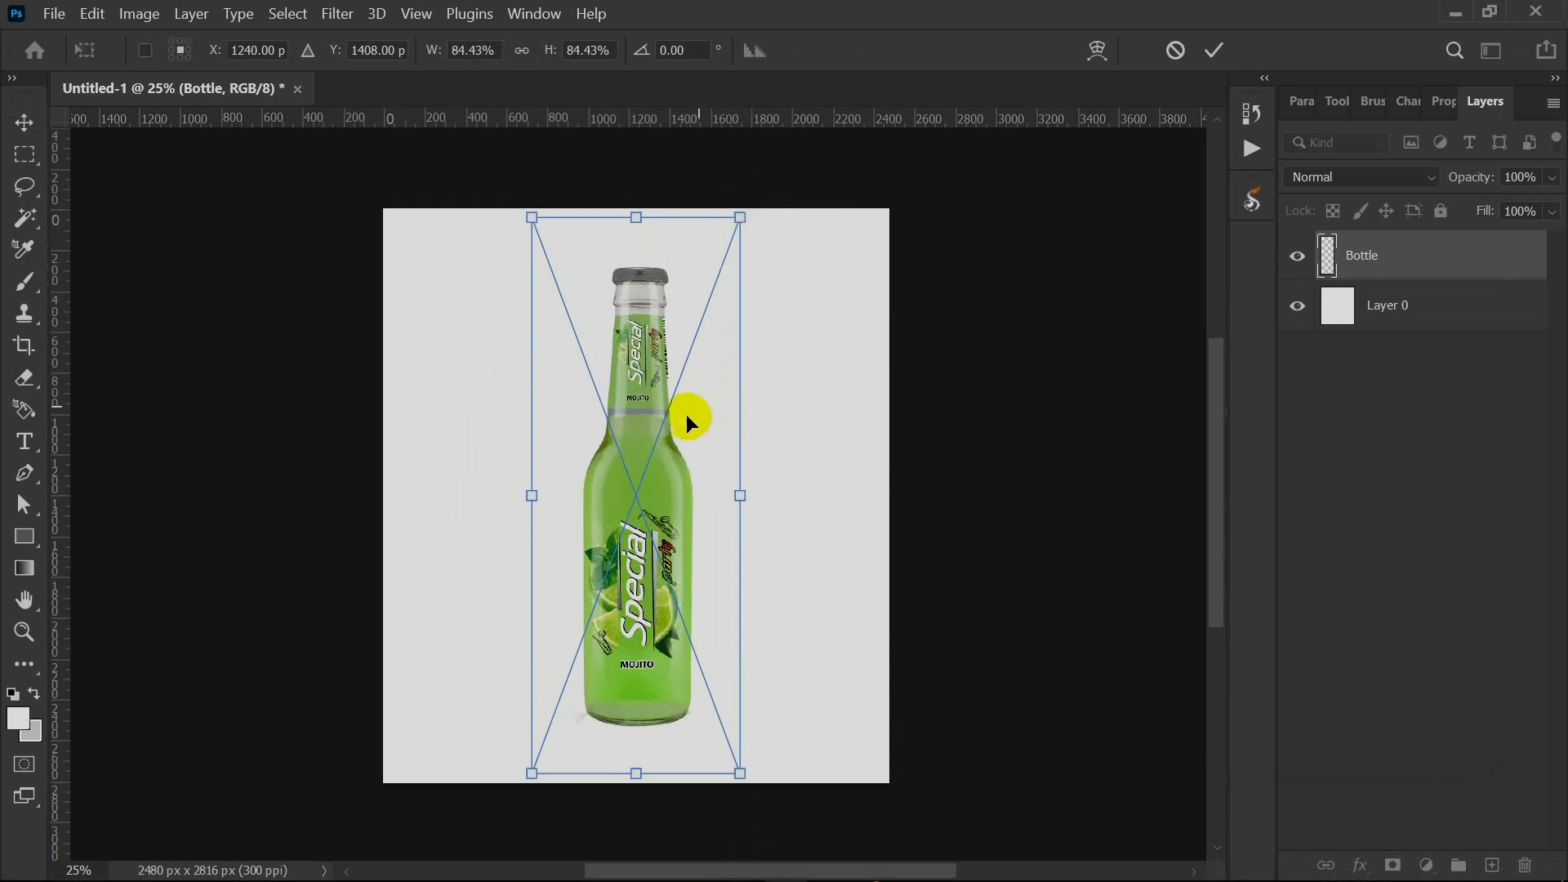
Scale the bottle down proportionally to 77.48% and apply the transform.
{"action": "left_click", "coordinate": [1214, 54]}
{"action": "key", "text": "ctrl+t"}
{"action": "left_click_drag", "start_coordinate": [740, 210], "coordinate": [728, 223]}
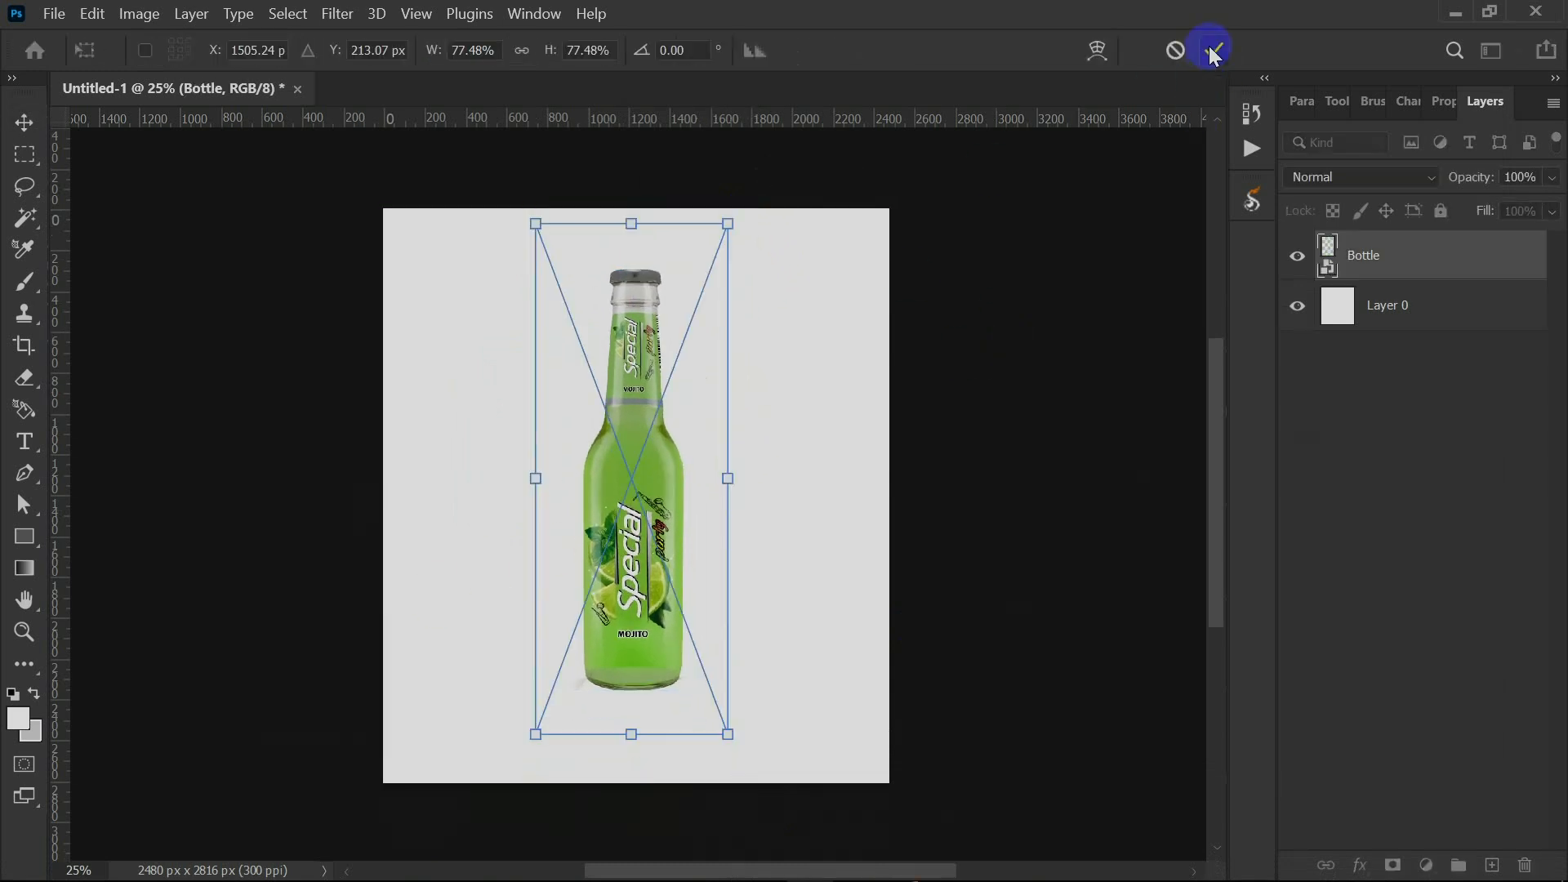
{"action": "left_click", "coordinate": [1214, 54]}
Add a dark green solid color fill layer, about #294e03, between Layer 0 and the bottle.
{"action": "left_click", "coordinate": [1389, 305]}
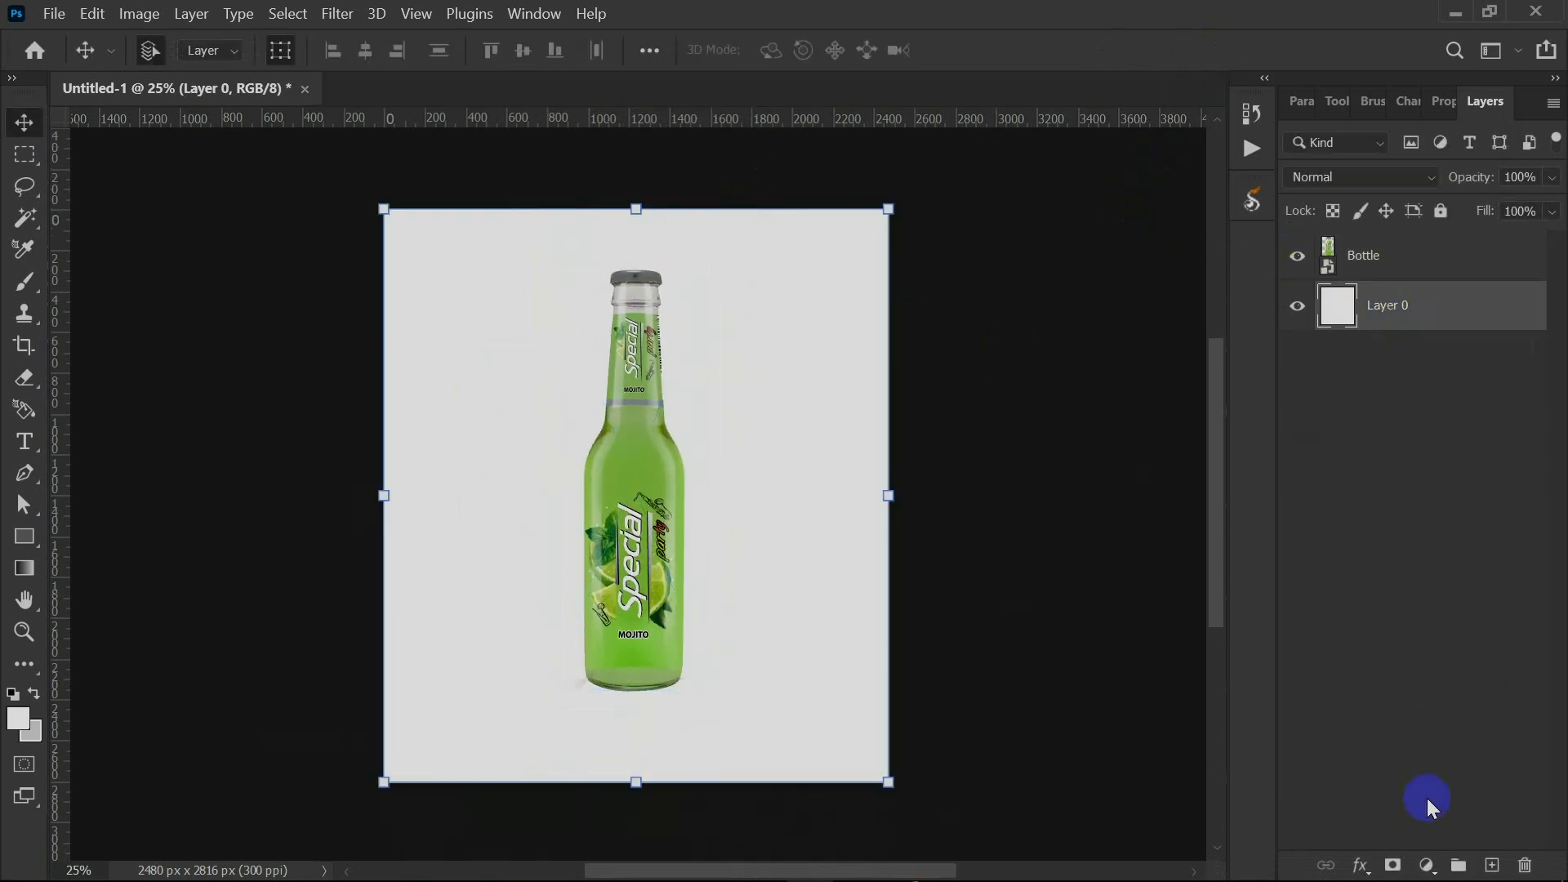
{"action": "left_click", "coordinate": [1428, 865]}
{"action": "left_click", "coordinate": [1389, 417]}
{"action": "left_click_drag", "start_coordinate": [409, 334], "coordinate": [1082, 314]}
{"action": "left_click", "coordinate": [633, 467]}
{"action": "left_click_drag", "start_coordinate": [958, 528], "coordinate": [991, 581]}
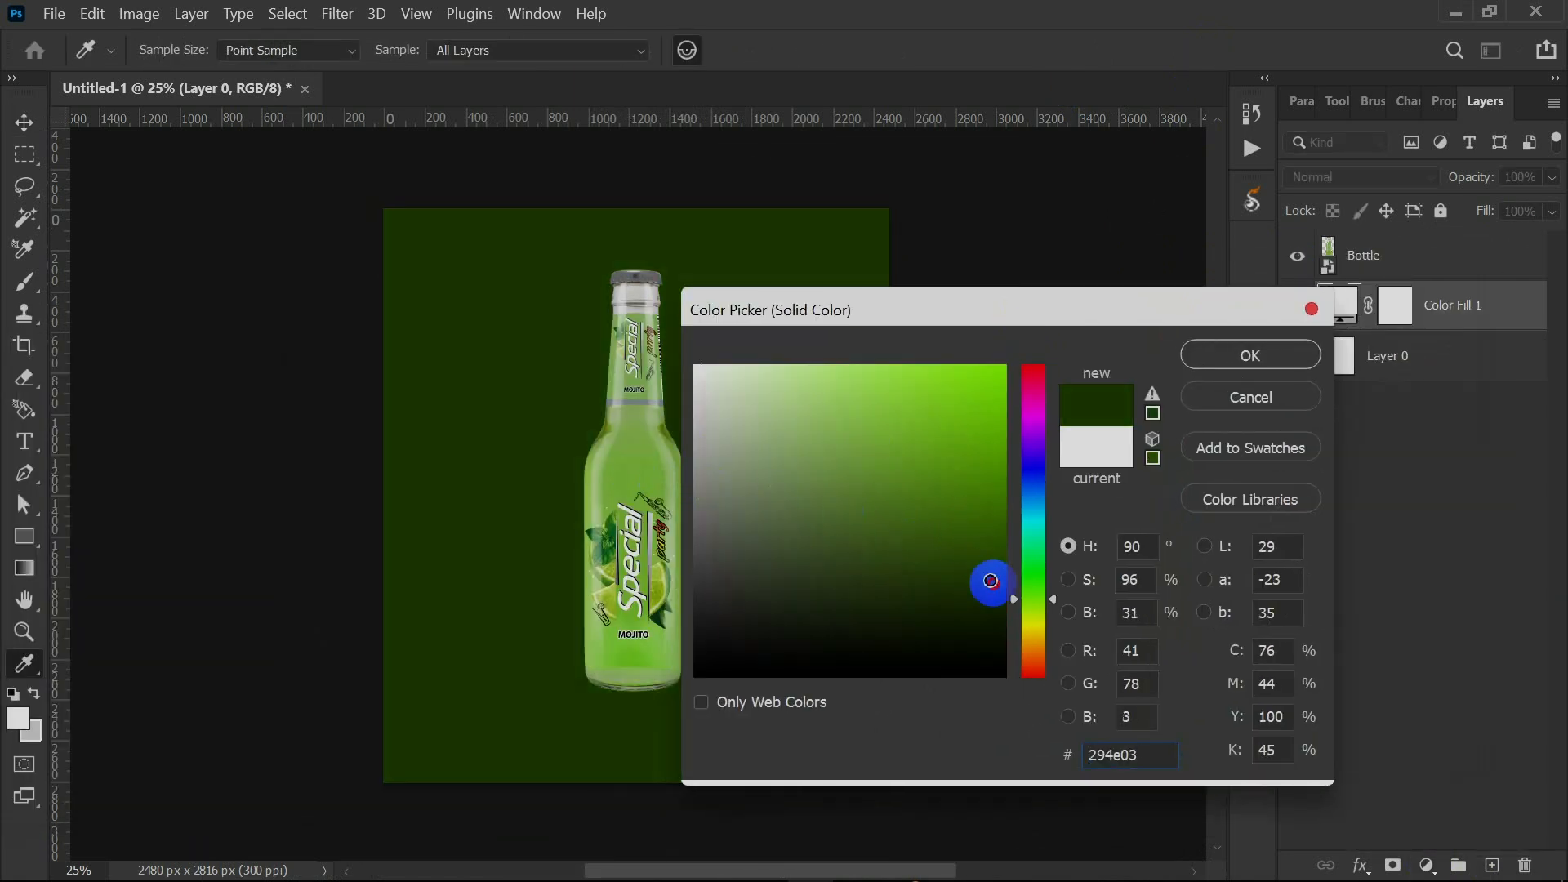
{"action": "left_click", "coordinate": [1229, 356]}
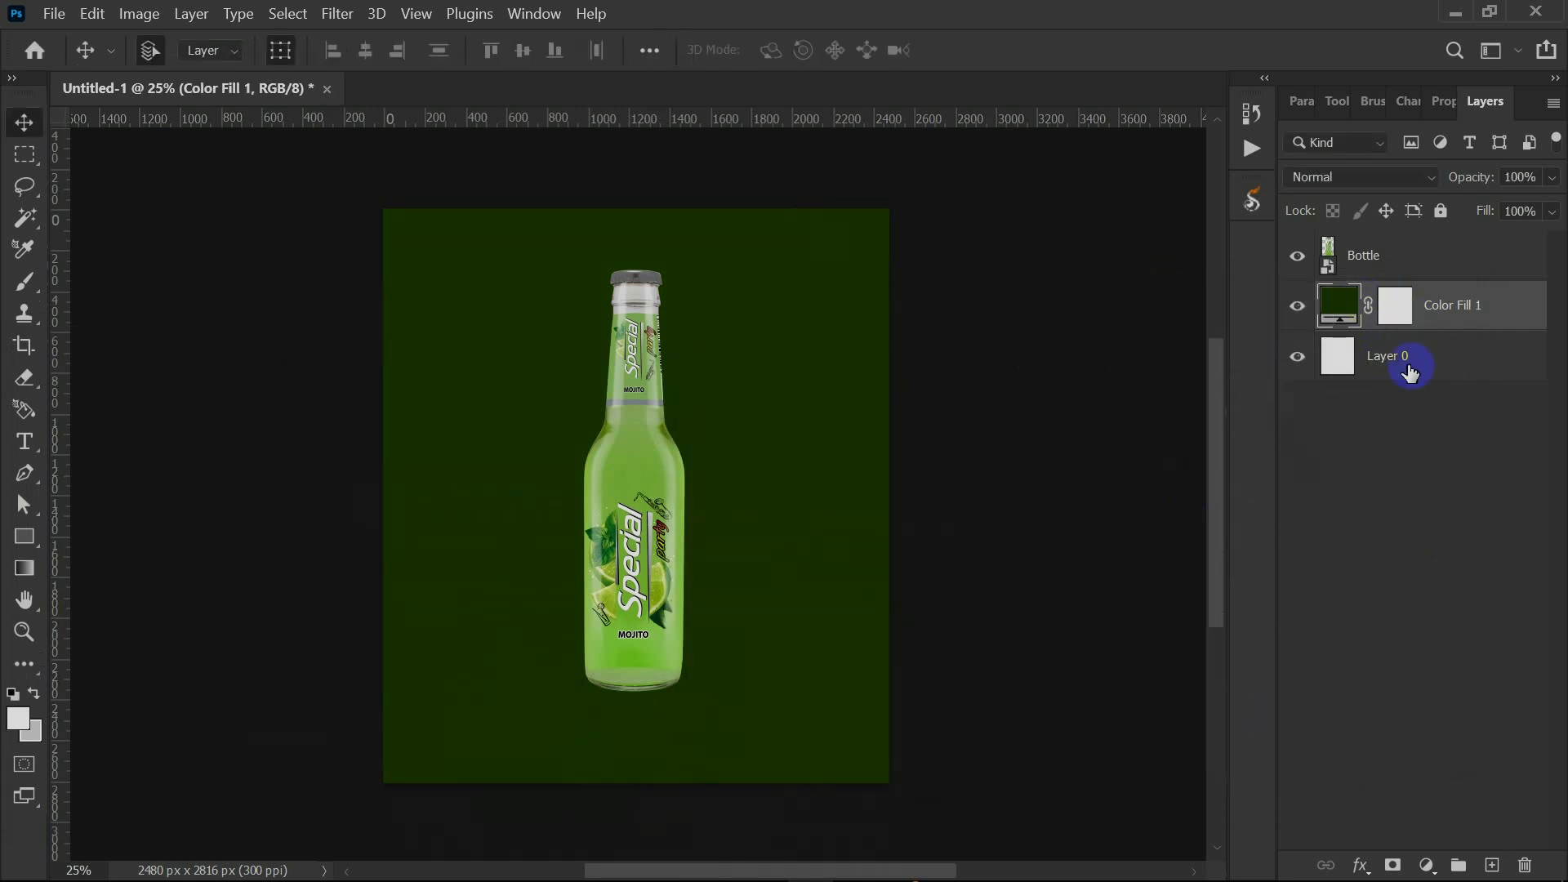
Create a new layer above the color fill and set the foreground color to a light green based on the bottle.
{"action": "left_click", "coordinate": [1491, 865]}
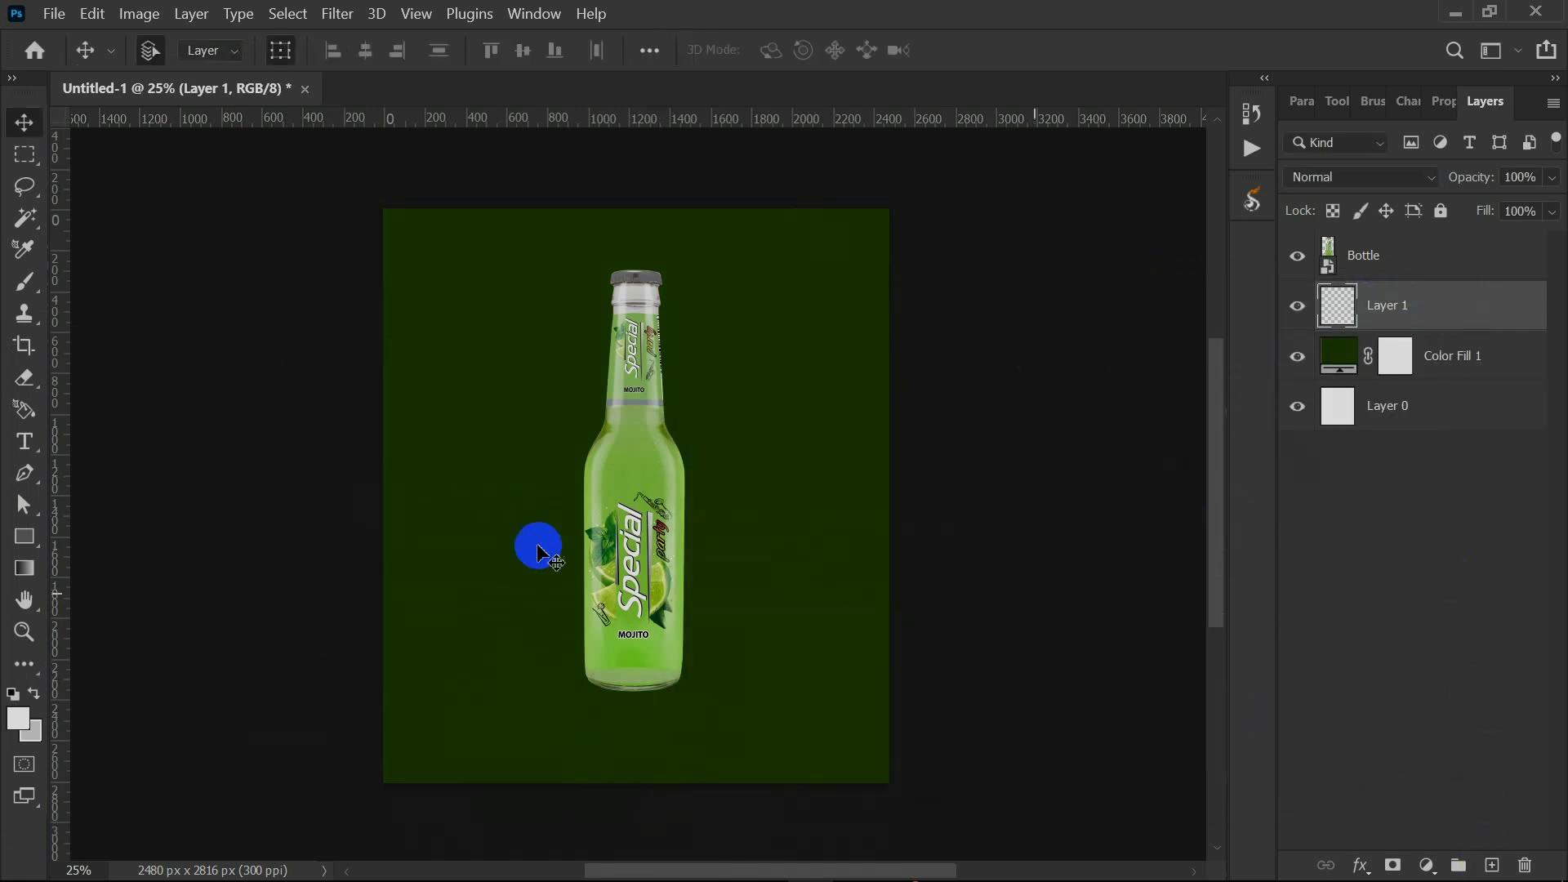
{"action": "left_click", "coordinate": [18, 719]}
{"action": "left_click", "coordinate": [642, 417]}
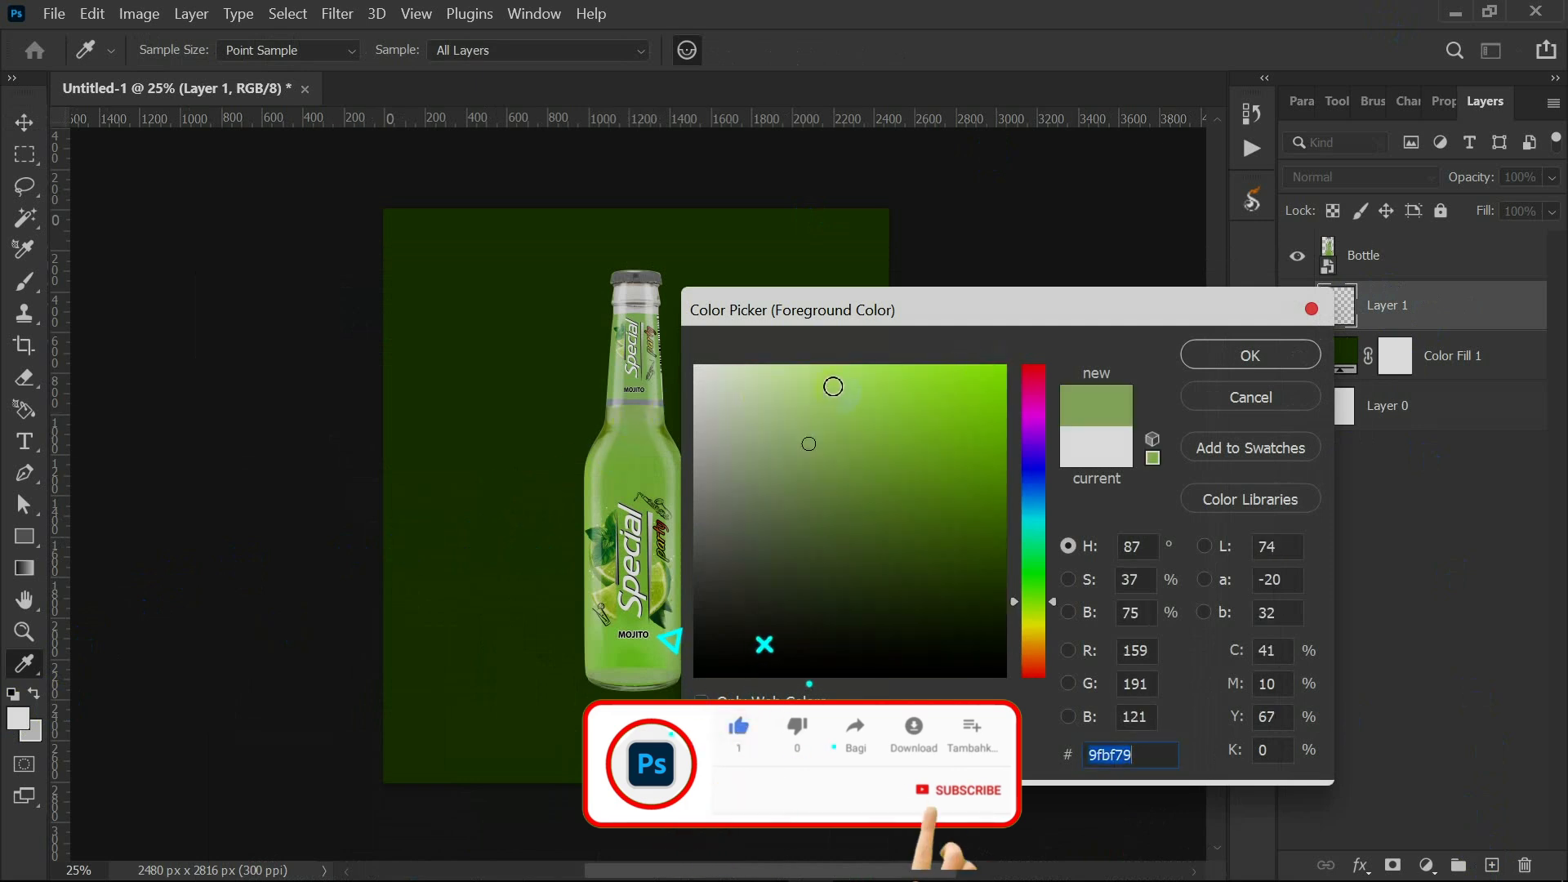
{"action": "left_click_drag", "start_coordinate": [832, 388], "coordinate": [807, 358]}
{"action": "left_click", "coordinate": [1222, 354]}
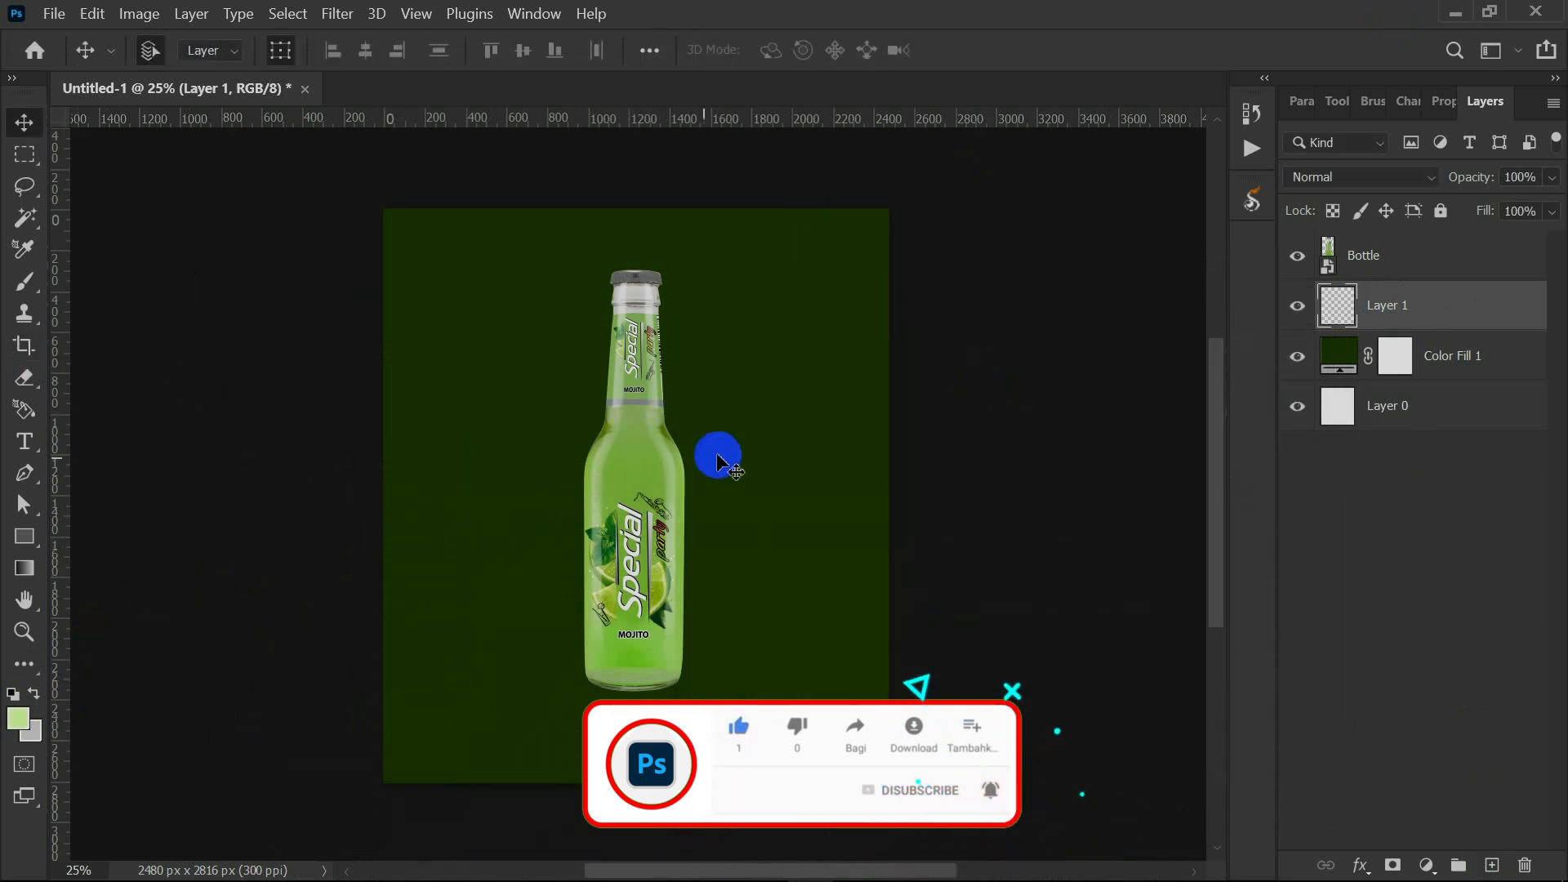
Paint a light green glow along the full height behind the bottle with an 1100 px Soft Round brush at 0% hardness.
{"action": "left_click", "coordinate": [26, 288]}
{"action": "left_click", "coordinate": [127, 282]}
{"action": "left_click", "coordinate": [164, 51]}
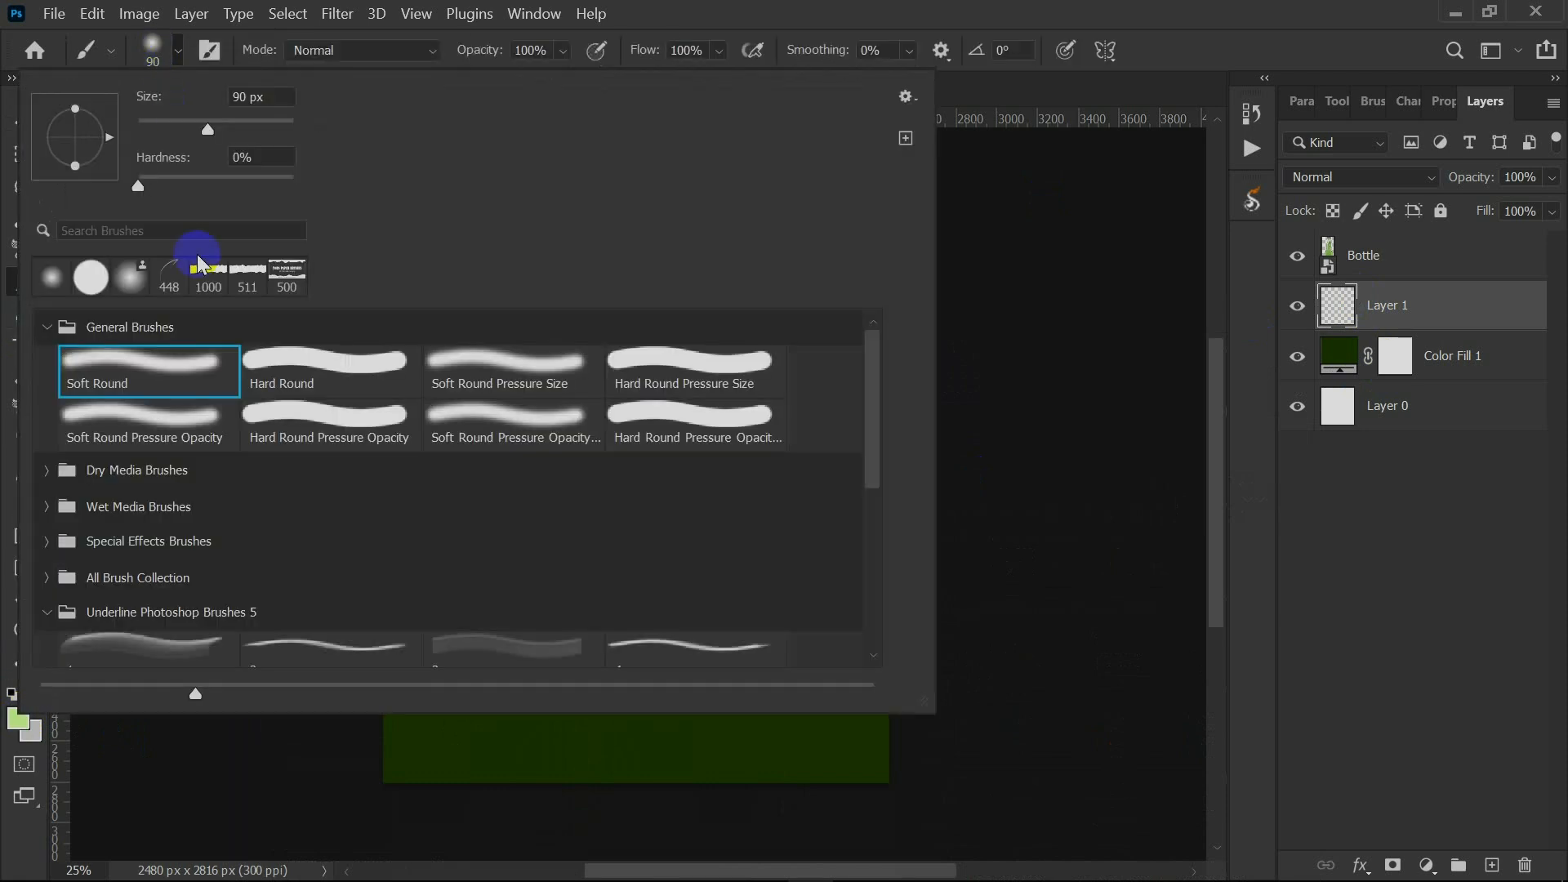
{"action": "left_click", "coordinate": [650, 50]}
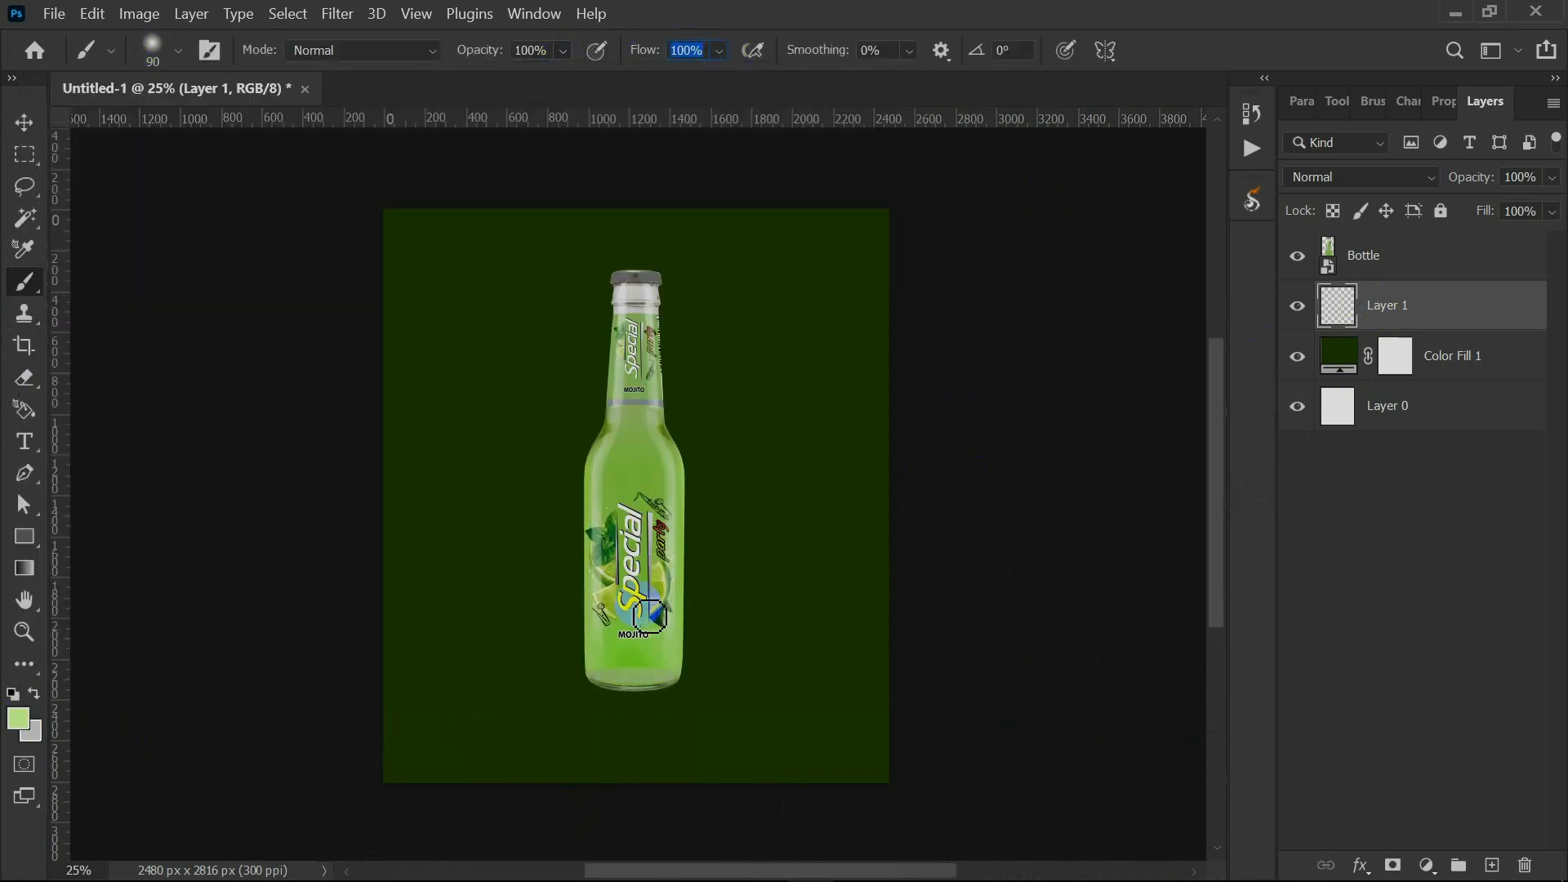
{"action": "left_click", "coordinate": [638, 649]}
{"action": "left_click", "coordinate": [637, 596]}
{"action": "left_click", "coordinate": [641, 561]}
{"action": "left_click", "coordinate": [640, 511]}
{"action": "left_click", "coordinate": [639, 433]}
{"action": "left_click", "coordinate": [640, 361]}
{"action": "left_click", "coordinate": [647, 311]}
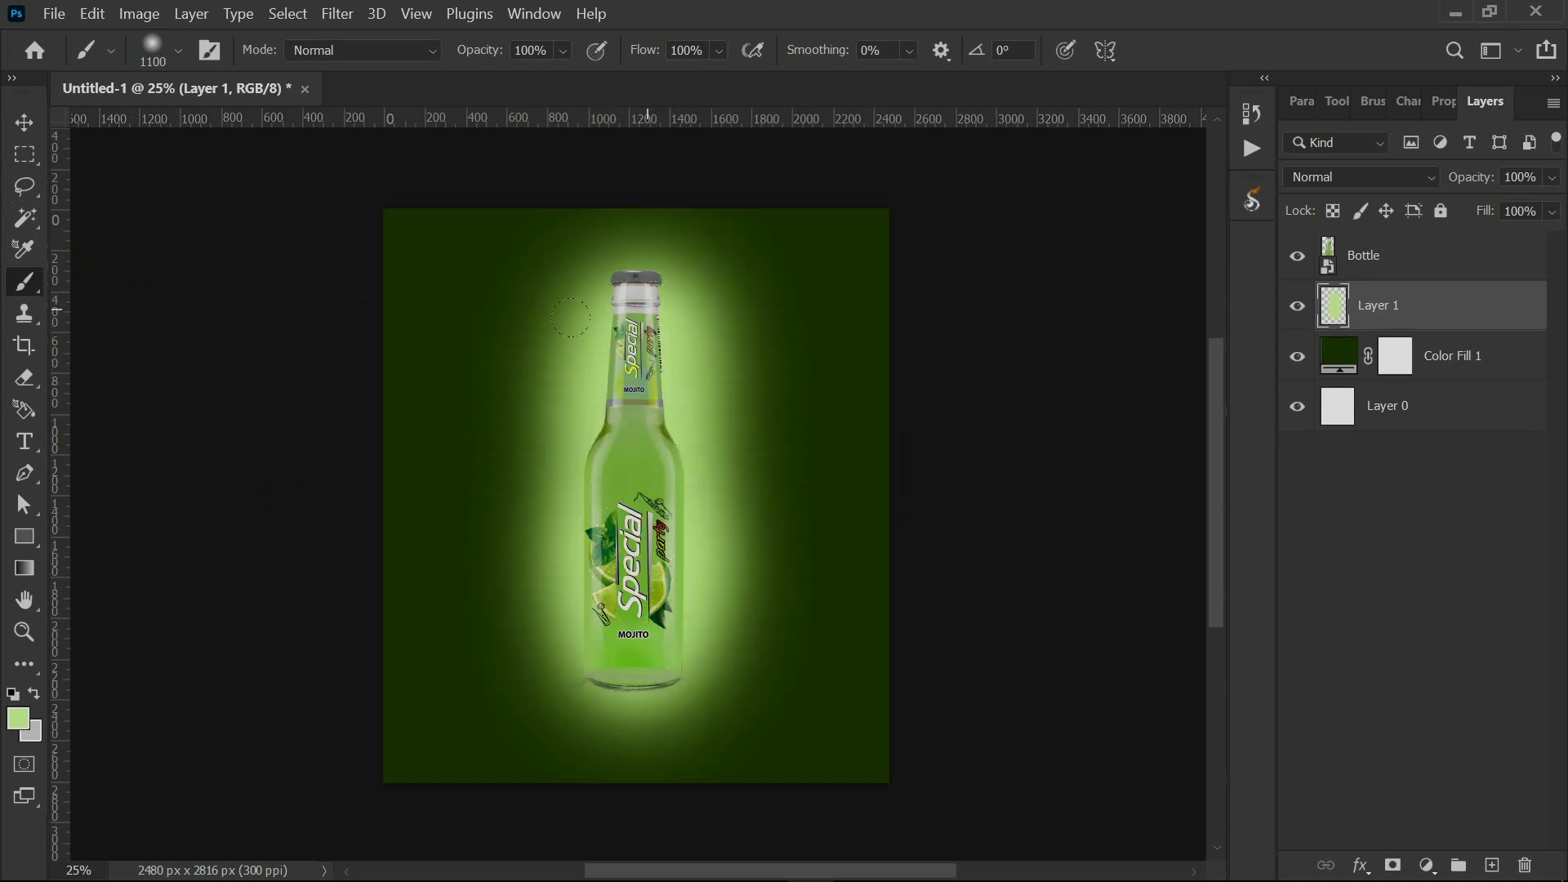
Widen the light green glow around the bottle's base and shoulder with a larger soft brush, about 1500 px.
{"action": "key", "text": "bracketright"}
{"action": "key", "text": "bracketright"}
{"action": "key", "text": "bracketright"}
{"action": "key", "text": "bracketright"}
{"action": "key", "text": "bracketright"}
{"action": "key", "text": "bracketright"}
{"action": "key", "text": "bracketright"}
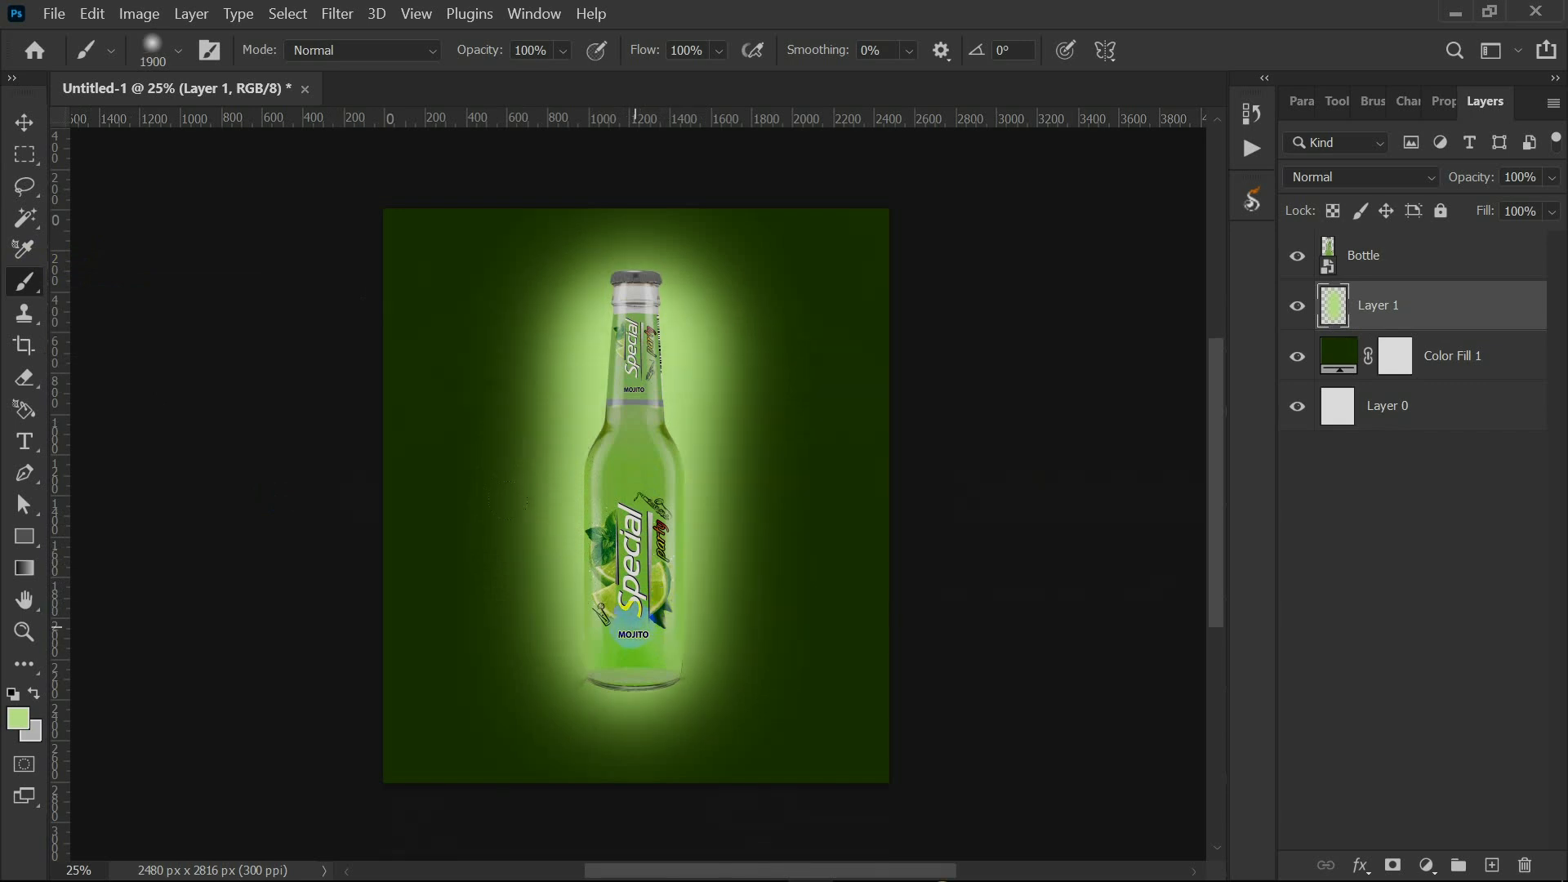
{"action": "left_click", "coordinate": [631, 622]}
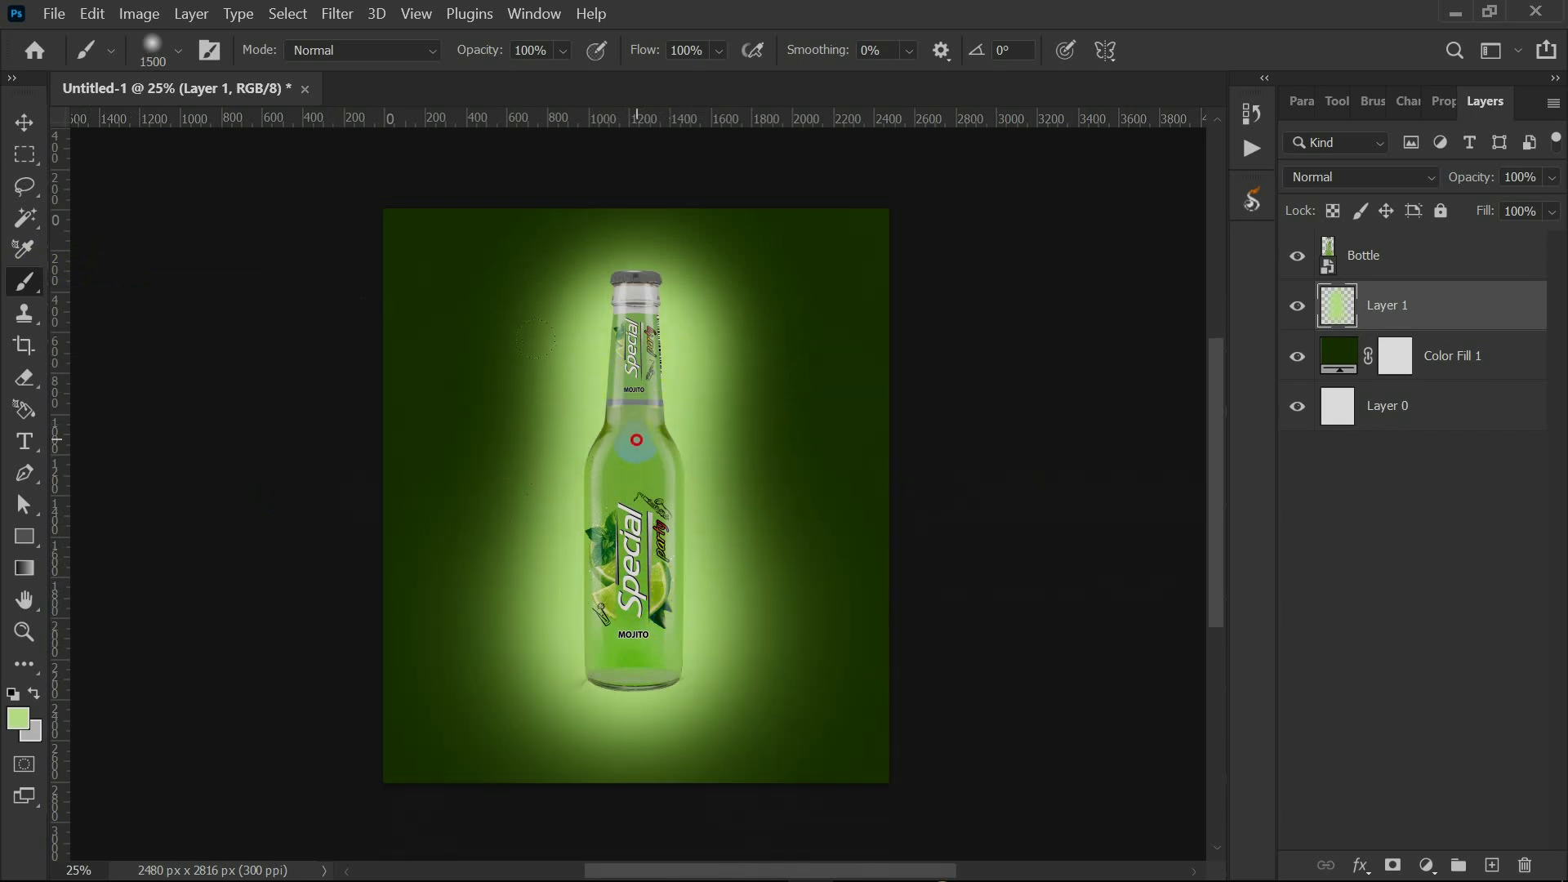
{"action": "left_click", "coordinate": [636, 440]}
{"action": "left_click", "coordinate": [778, 299]}
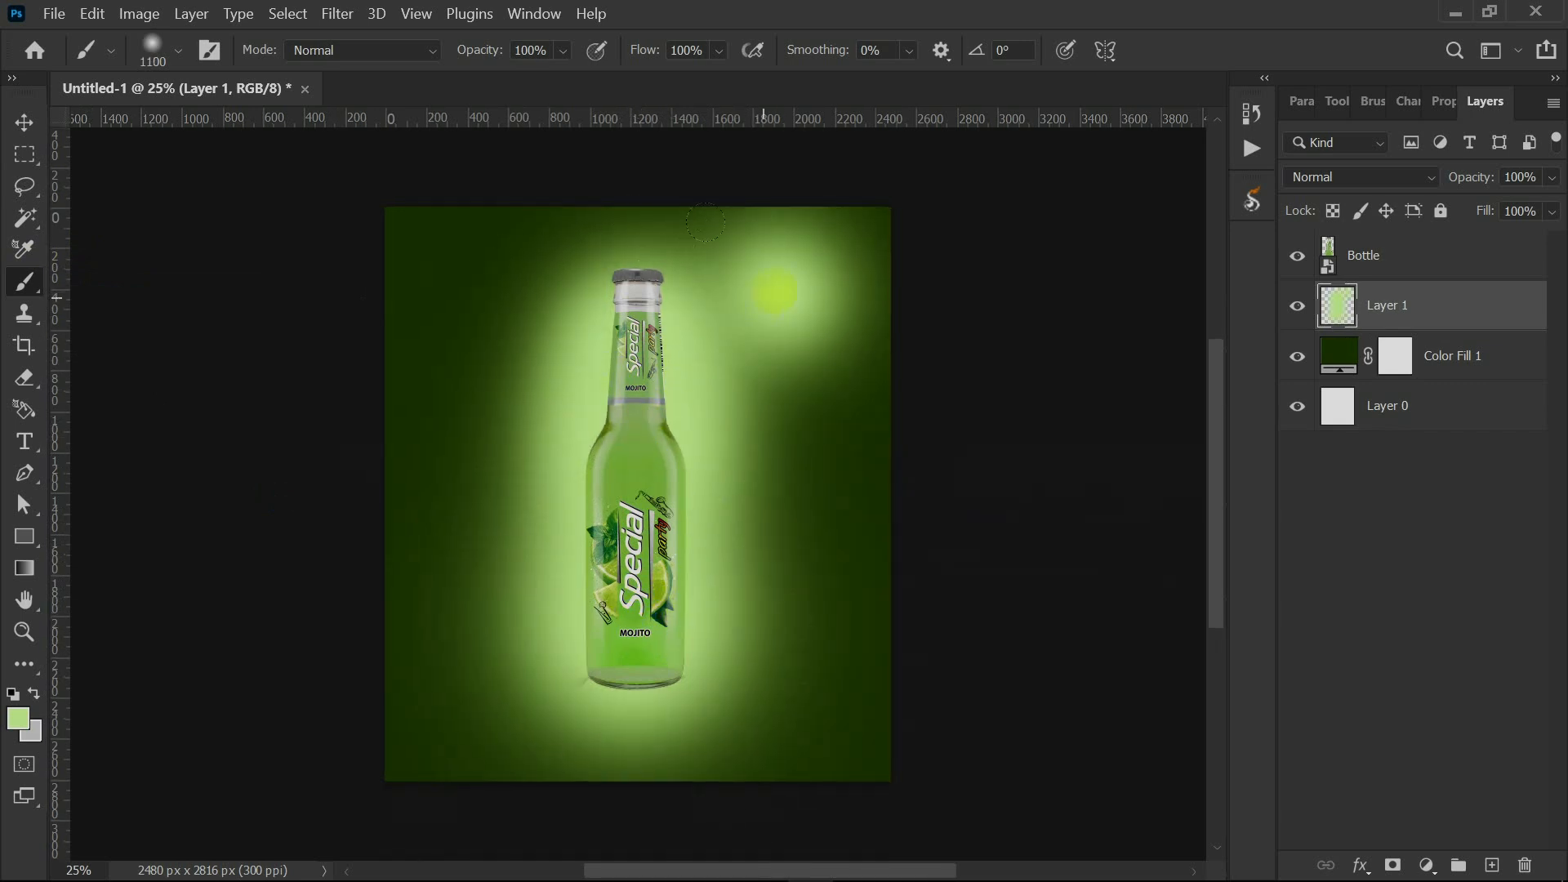
{"action": "left_click", "coordinate": [787, 282]}
{"action": "key", "text": "ctrl+z"}
{"action": "left_click", "coordinate": [845, 250]}
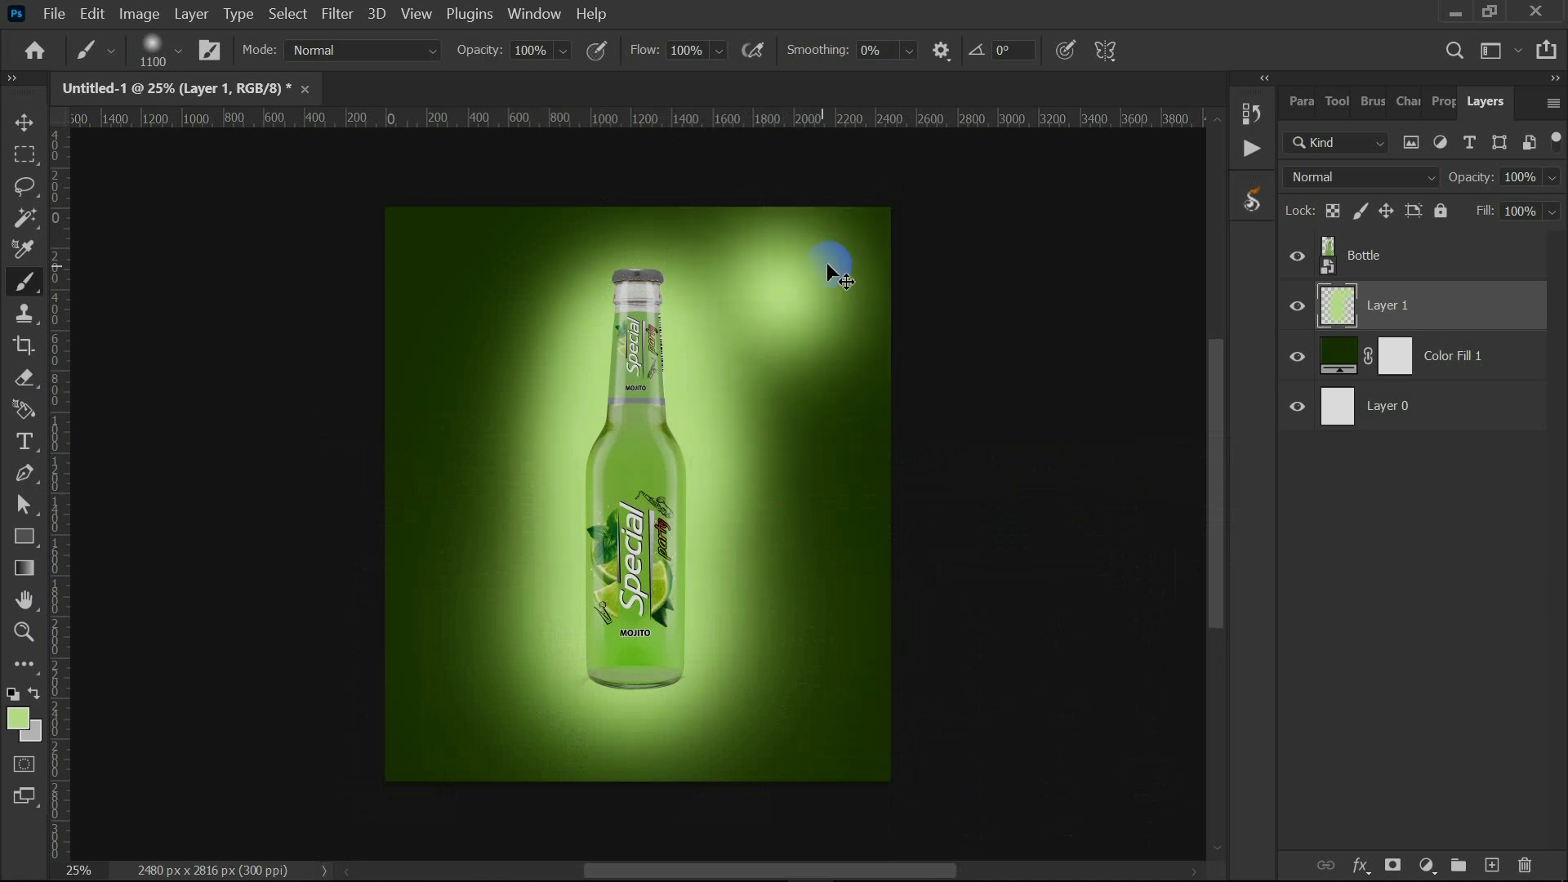
{"action": "key", "text": "ctrl+z"}
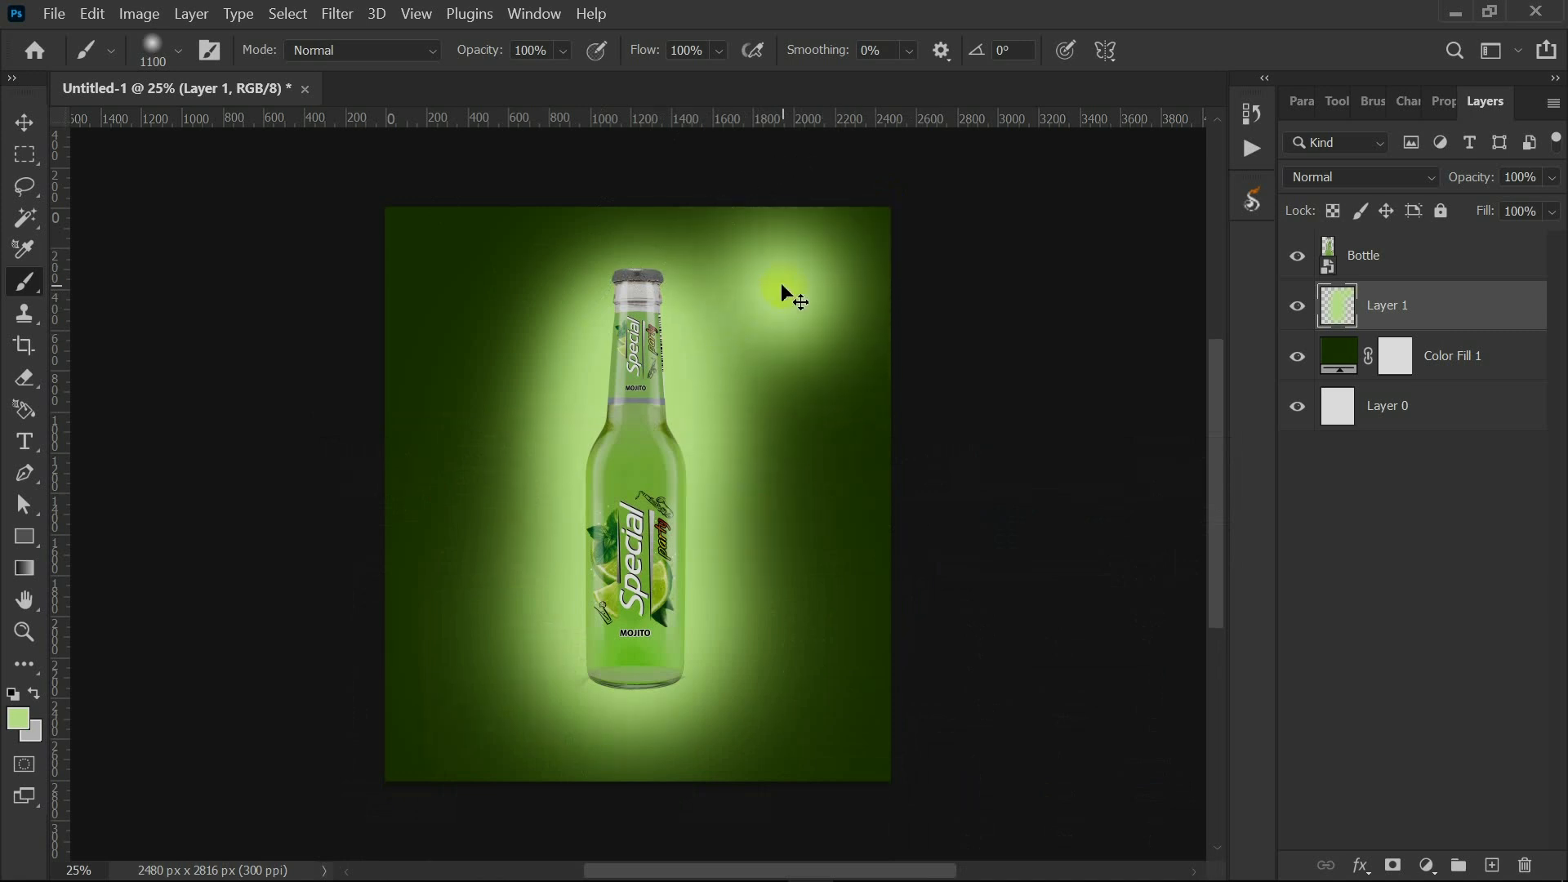
{"action": "key", "text": "ctrl+z"}
Paint a light green glow with a 1400 px brush in the image's upper-right corner and set the layer's blend mode to Soft Light.
{"action": "right_click", "coordinate": [808, 245], "text": "alt"}
{"action": "left_click", "coordinate": [809, 245]}
{"action": "left_click", "coordinate": [797, 271]}
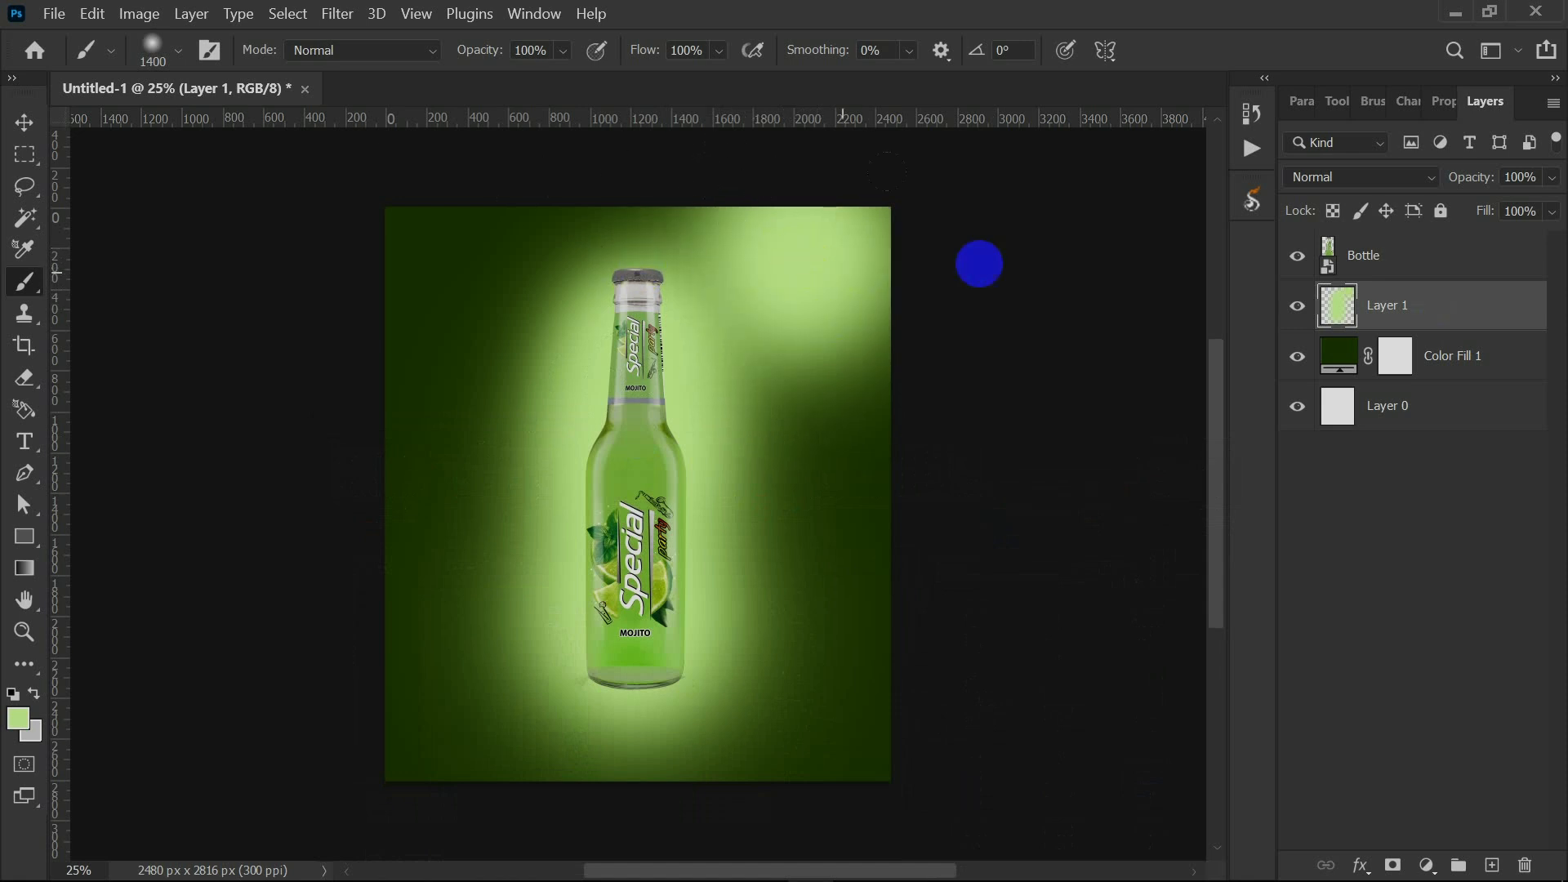
{"action": "left_click", "coordinate": [1379, 182]}
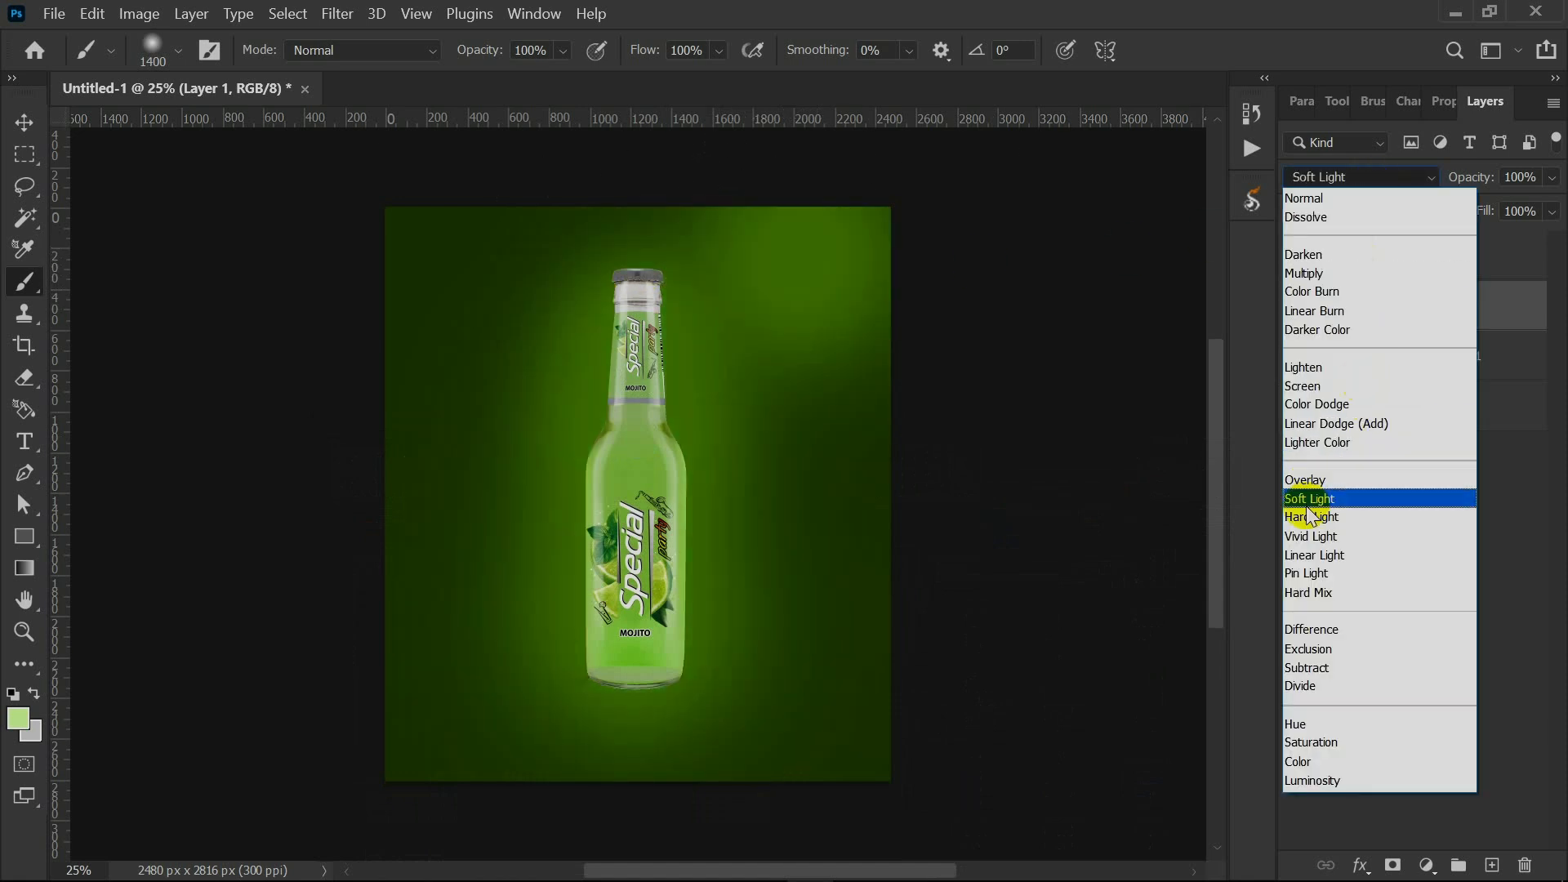
{"action": "left_click", "coordinate": [1342, 499]}
Create another new layer below the bottle and paint a large light green glow behind the bottle's lower half.
{"action": "left_click", "coordinate": [1428, 865]}
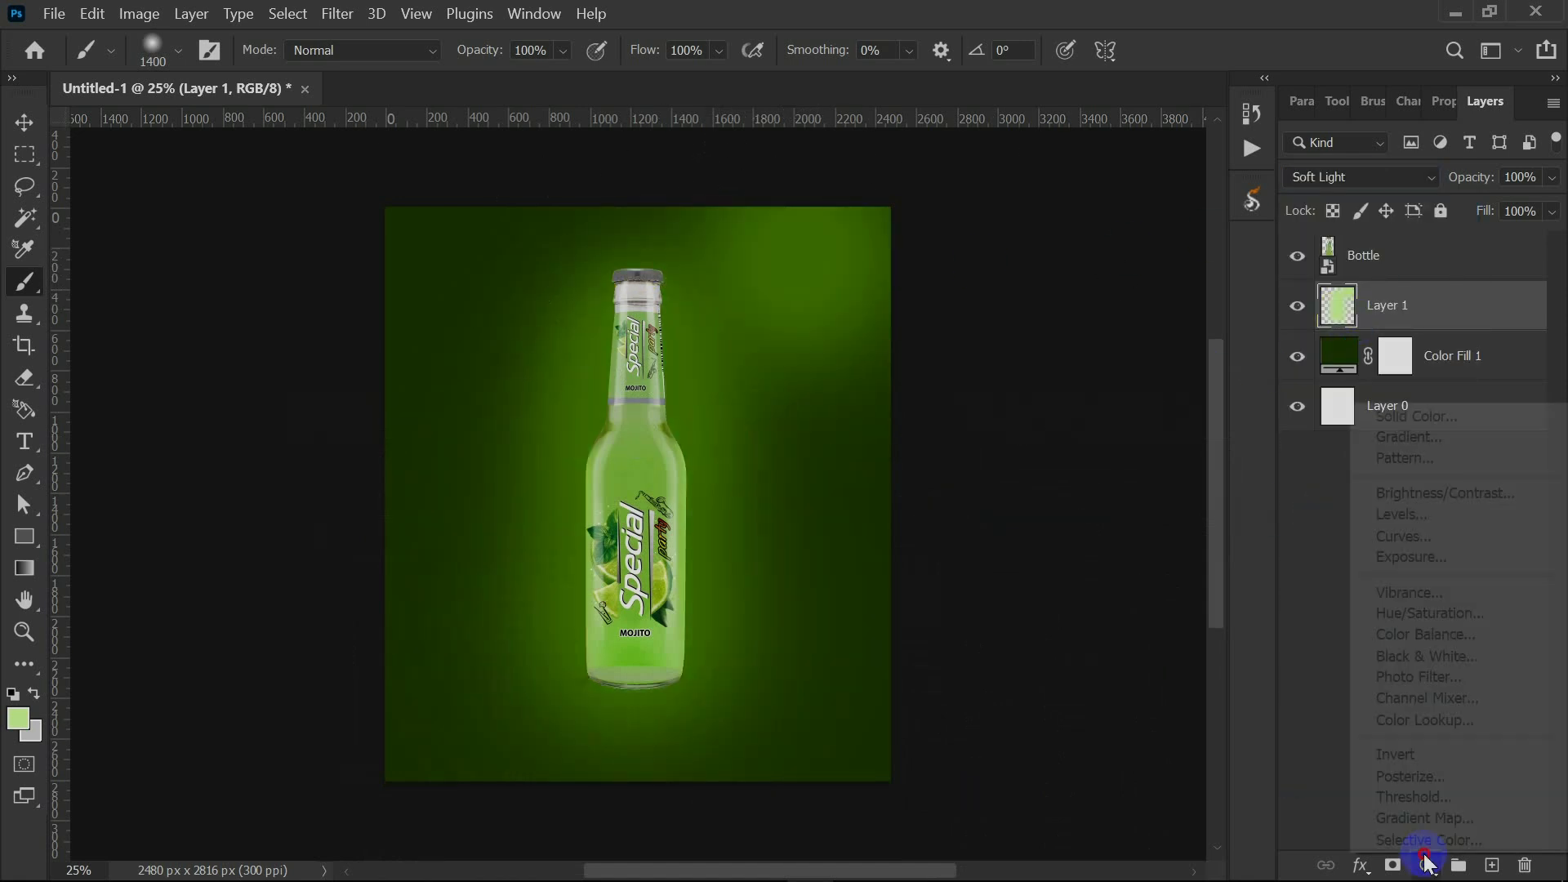
{"action": "left_click", "coordinate": [1335, 764]}
{"action": "left_click", "coordinate": [1493, 865]}
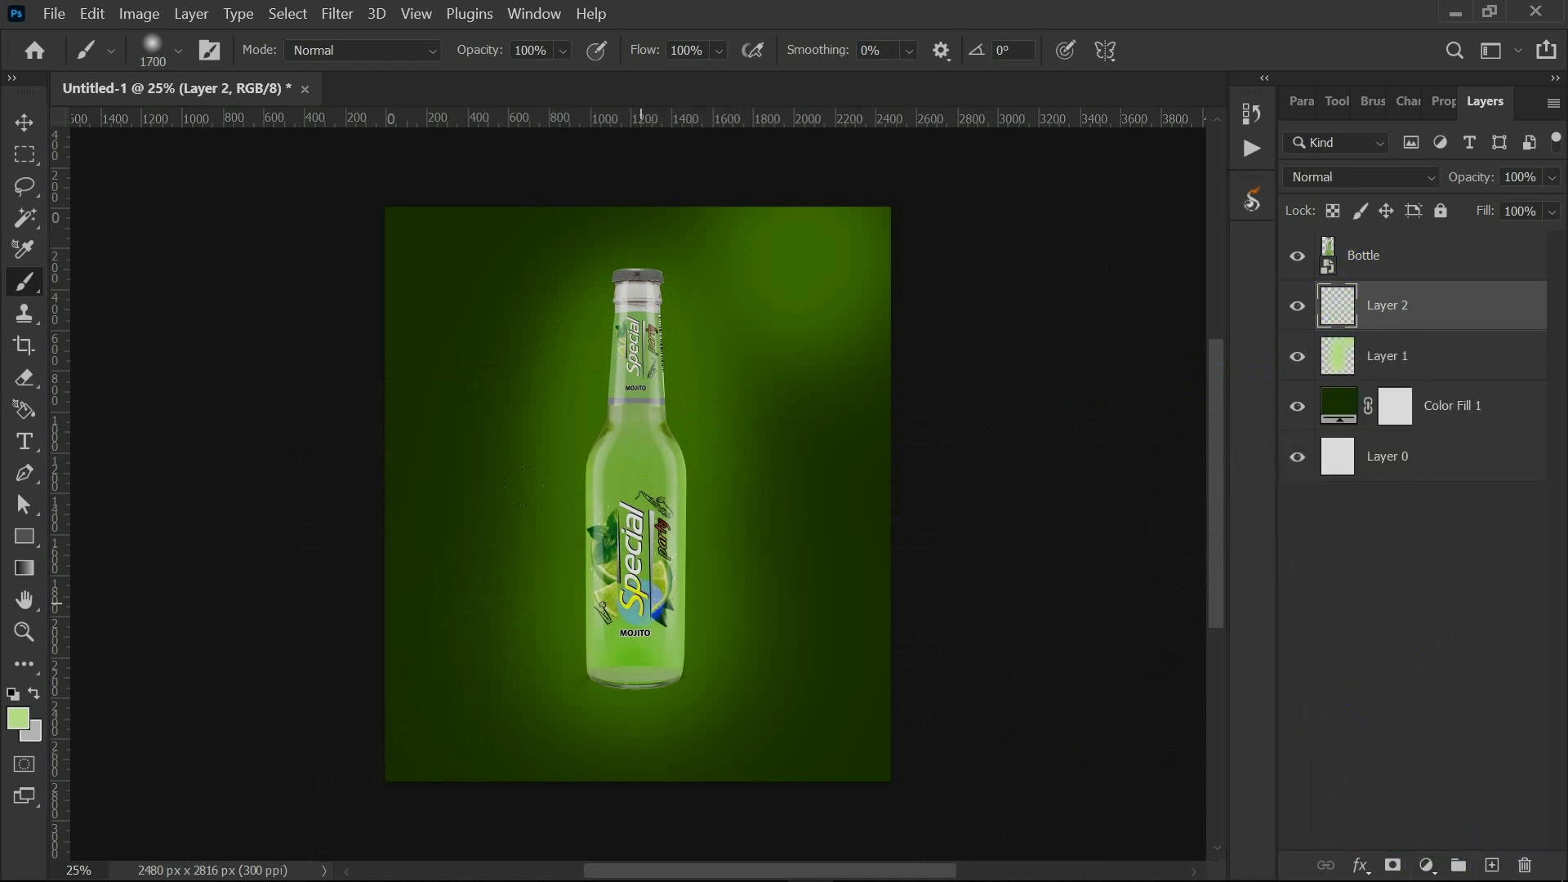
{"action": "key", "text": "bracketright"}
{"action": "key", "text": "bracketright"}
{"action": "key", "text": "bracketright"}
{"action": "left_click", "coordinate": [641, 553]}
{"action": "left_click", "coordinate": [564, 52]}
{"action": "left_click", "coordinate": [579, 80]}
{"action": "key", "text": "bracketleft"}
{"action": "key", "text": "bracketleft"}
{"action": "key", "text": "bracketleft"}
{"action": "left_click_drag", "start_coordinate": [696, 388], "coordinate": [844, 199]}
{"action": "left_click_drag", "start_coordinate": [754, 318], "coordinate": [676, 497]}
{"action": "key", "text": "ctrl+z"}
Set the brush opacity to 59% and the brush size to 1200 px.
{"action": "left_click", "coordinate": [564, 51]}
{"action": "left_click", "coordinate": [565, 80]}
{"action": "key", "text": "bracketleft"}
{"action": "key", "text": "bracketleft"}
{"action": "left_click_drag", "start_coordinate": [690, 400], "coordinate": [829, 208]}
{"action": "key", "text": "ctrl+z"}
{"action": "left_click_drag", "start_coordinate": [690, 409], "coordinate": [825, 209]}
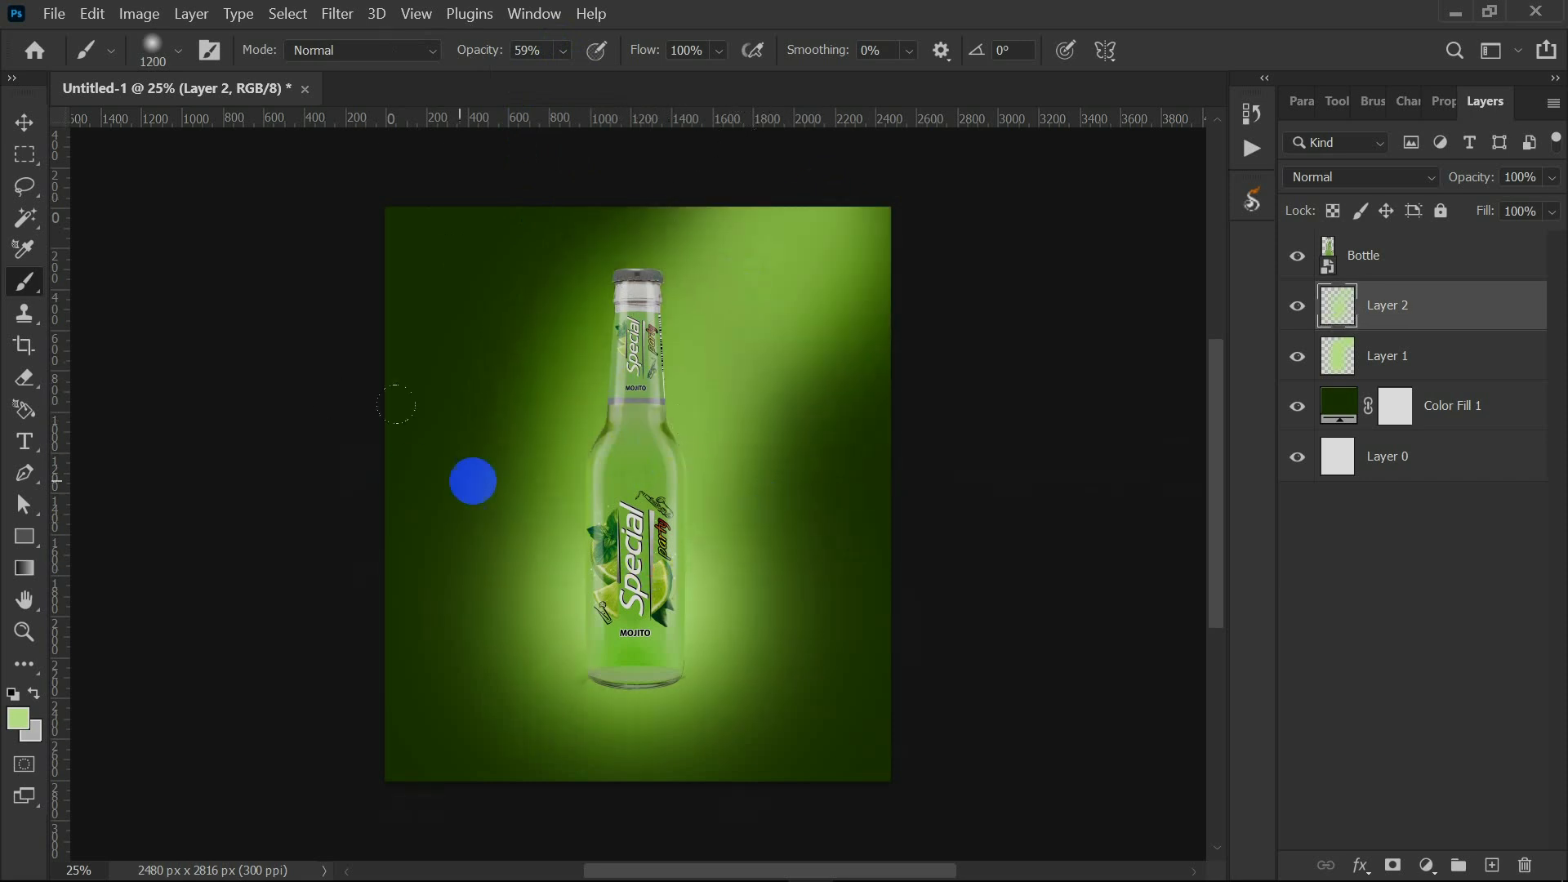
{"action": "left_click", "coordinate": [1416, 184]}
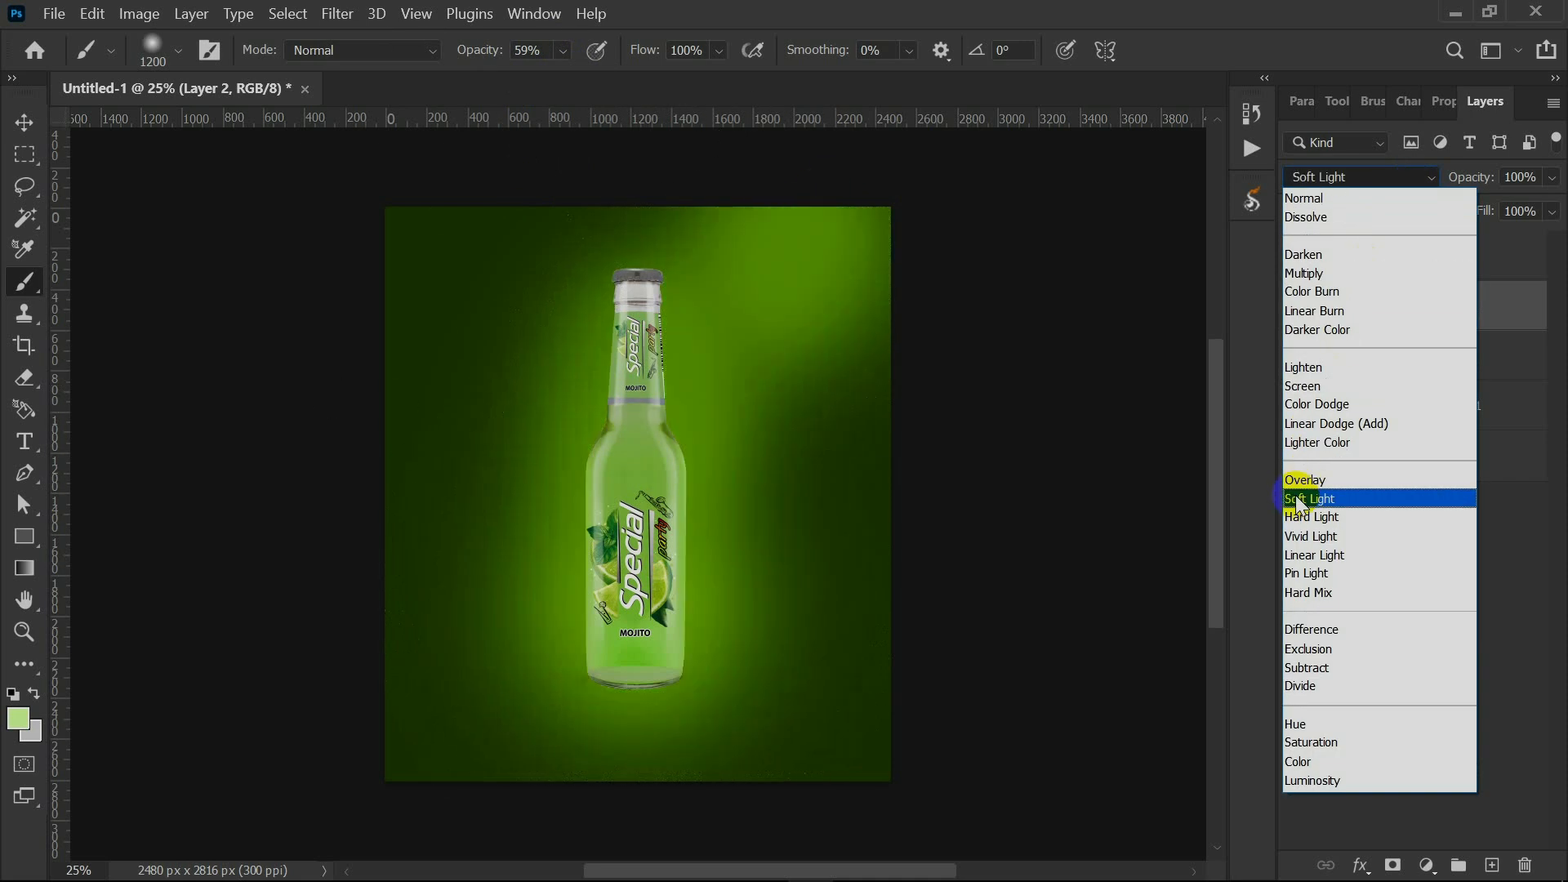
{"action": "left_click", "coordinate": [1305, 500]}
{"action": "key", "text": "ctrl+z"}
{"action": "key", "text": "ctrl+z"}
Paint a diagonal glow from the bottle to the image's upper-right corner with a 1400 px brush and set the layer to Overlay.
{"action": "key", "text": "bracketright"}
{"action": "key", "text": "bracketright"}
{"action": "left_click_drag", "start_coordinate": [655, 483], "coordinate": [863, 130]}
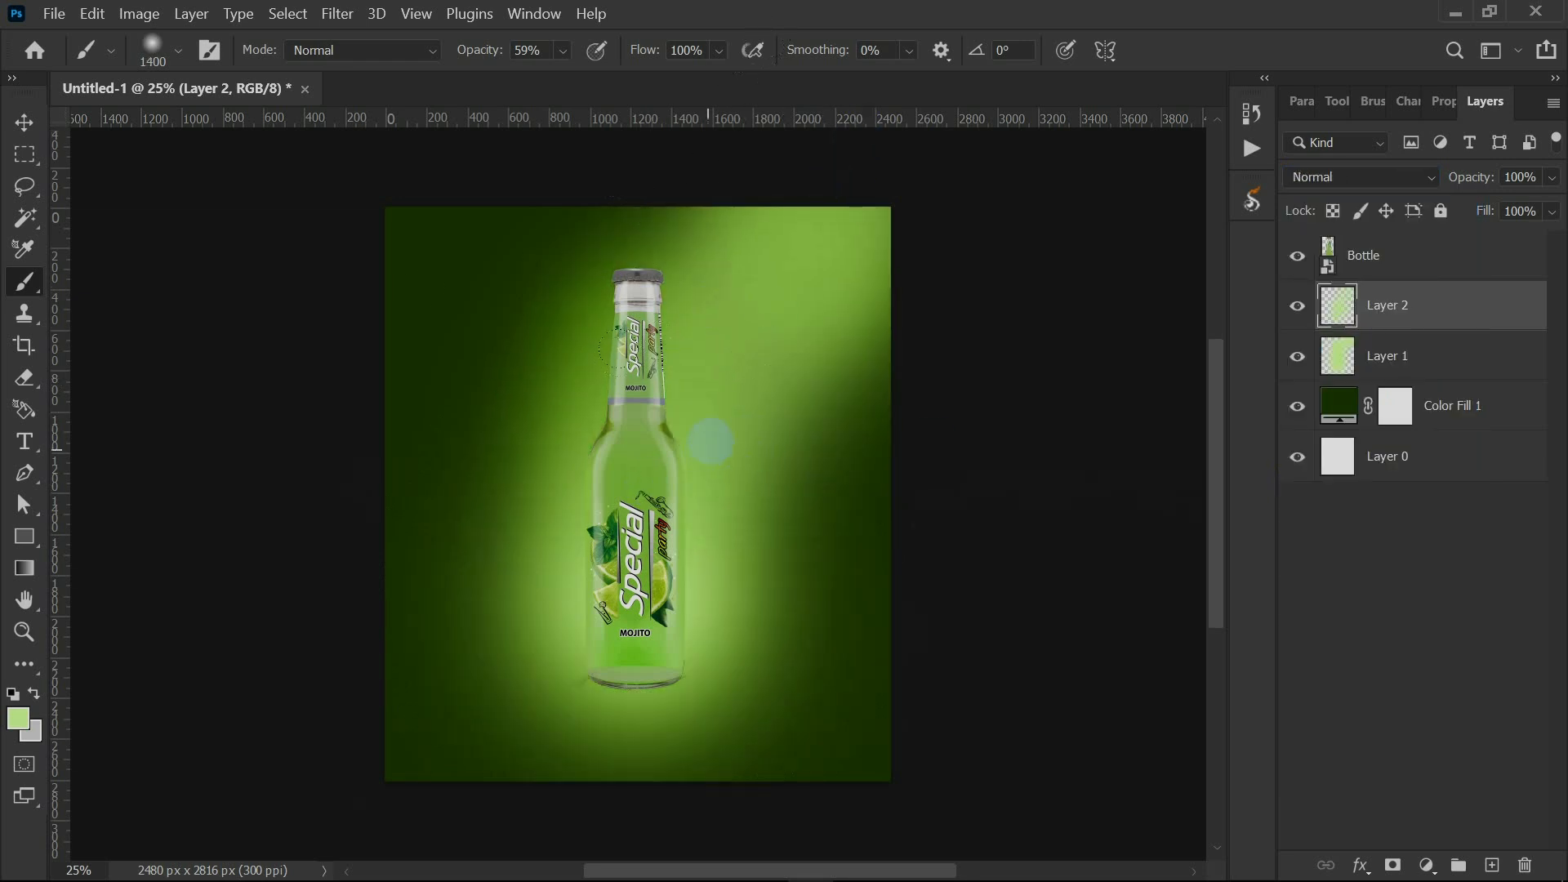
{"action": "left_click", "coordinate": [1371, 185]}
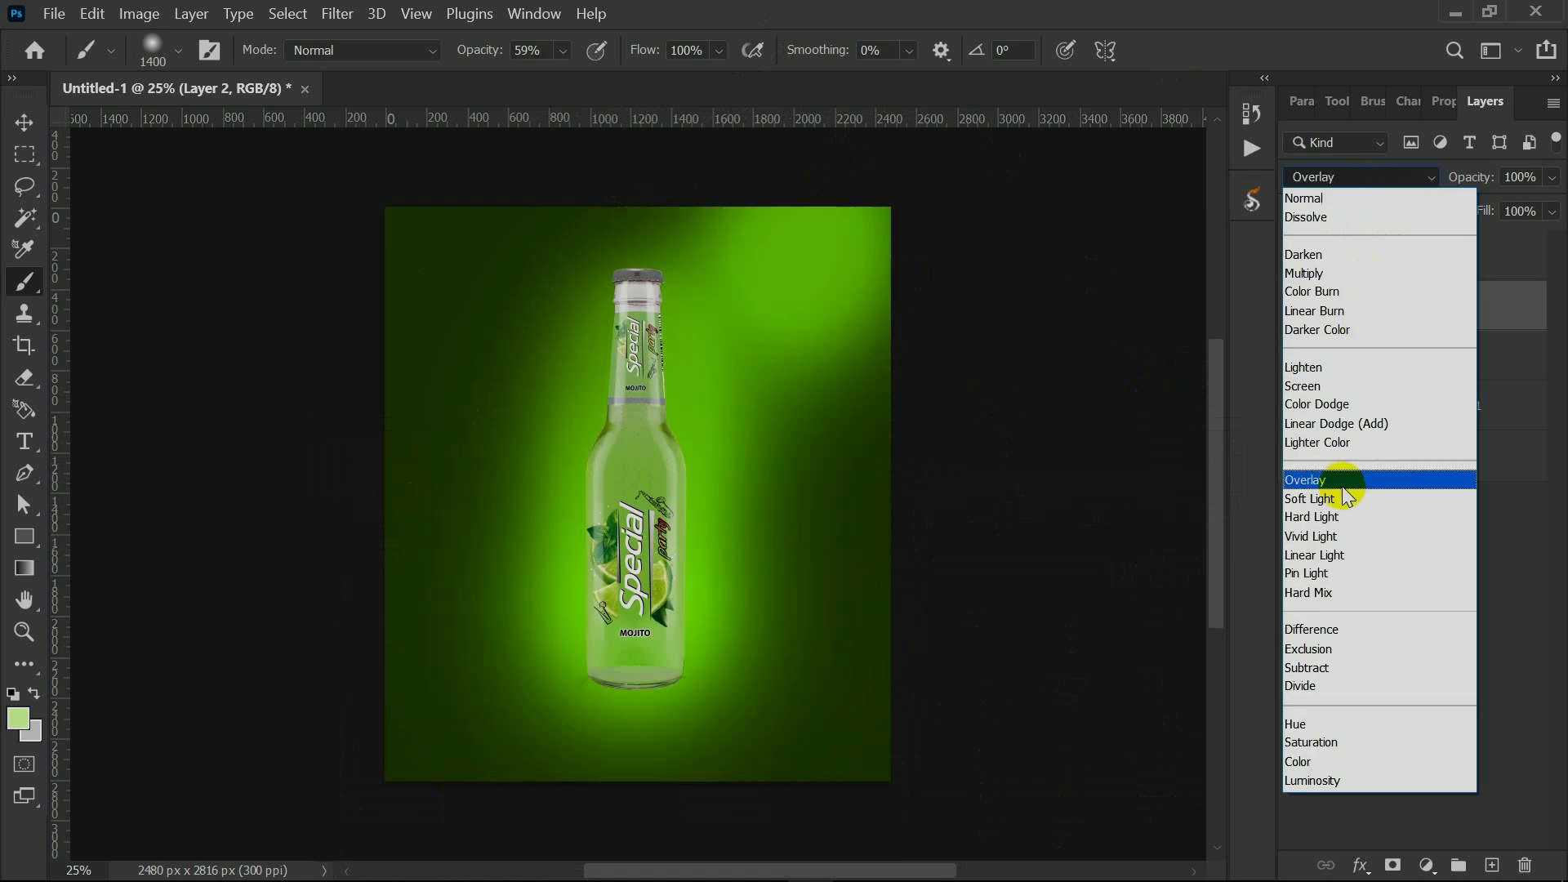
{"action": "left_click", "coordinate": [1344, 485]}
Group the two glow layers, the color fill layer and Layer 0.
{"action": "left_click", "coordinate": [1388, 443], "text": "shift"}
{"action": "right_click", "coordinate": [1418, 457]}
{"action": "left_click", "coordinate": [1458, 459]}
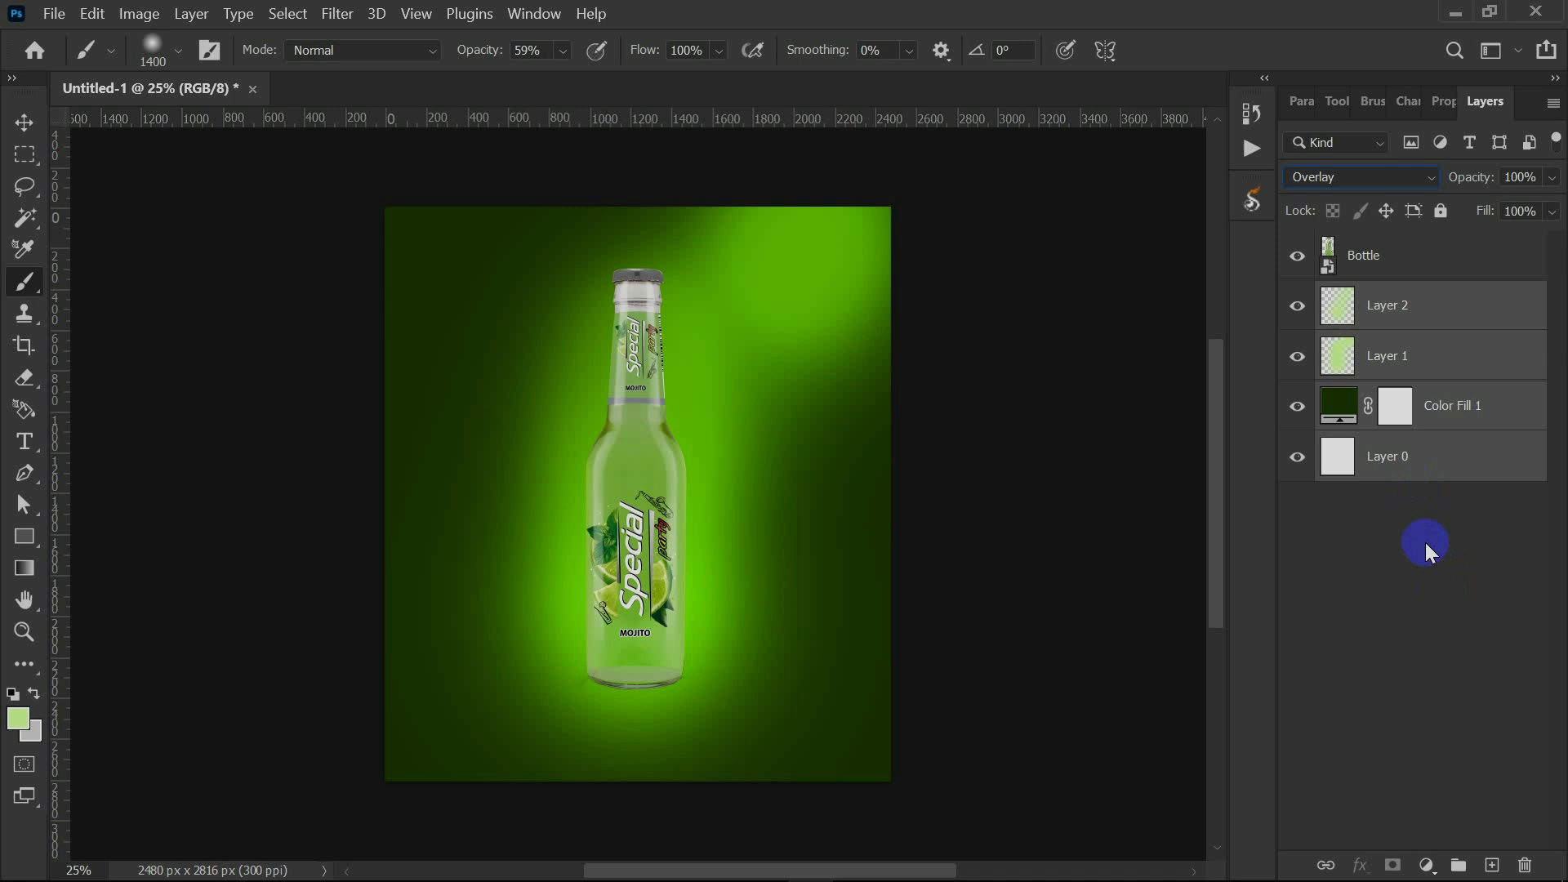
{"action": "key", "text": "ctrl+g"}
Open the Camera Raw Filter on the Bottle layer and show its basic adjustments.
{"action": "key", "text": "v"}
{"action": "left_click", "coordinate": [633, 468]}
{"action": "left_click", "coordinate": [337, 14]}
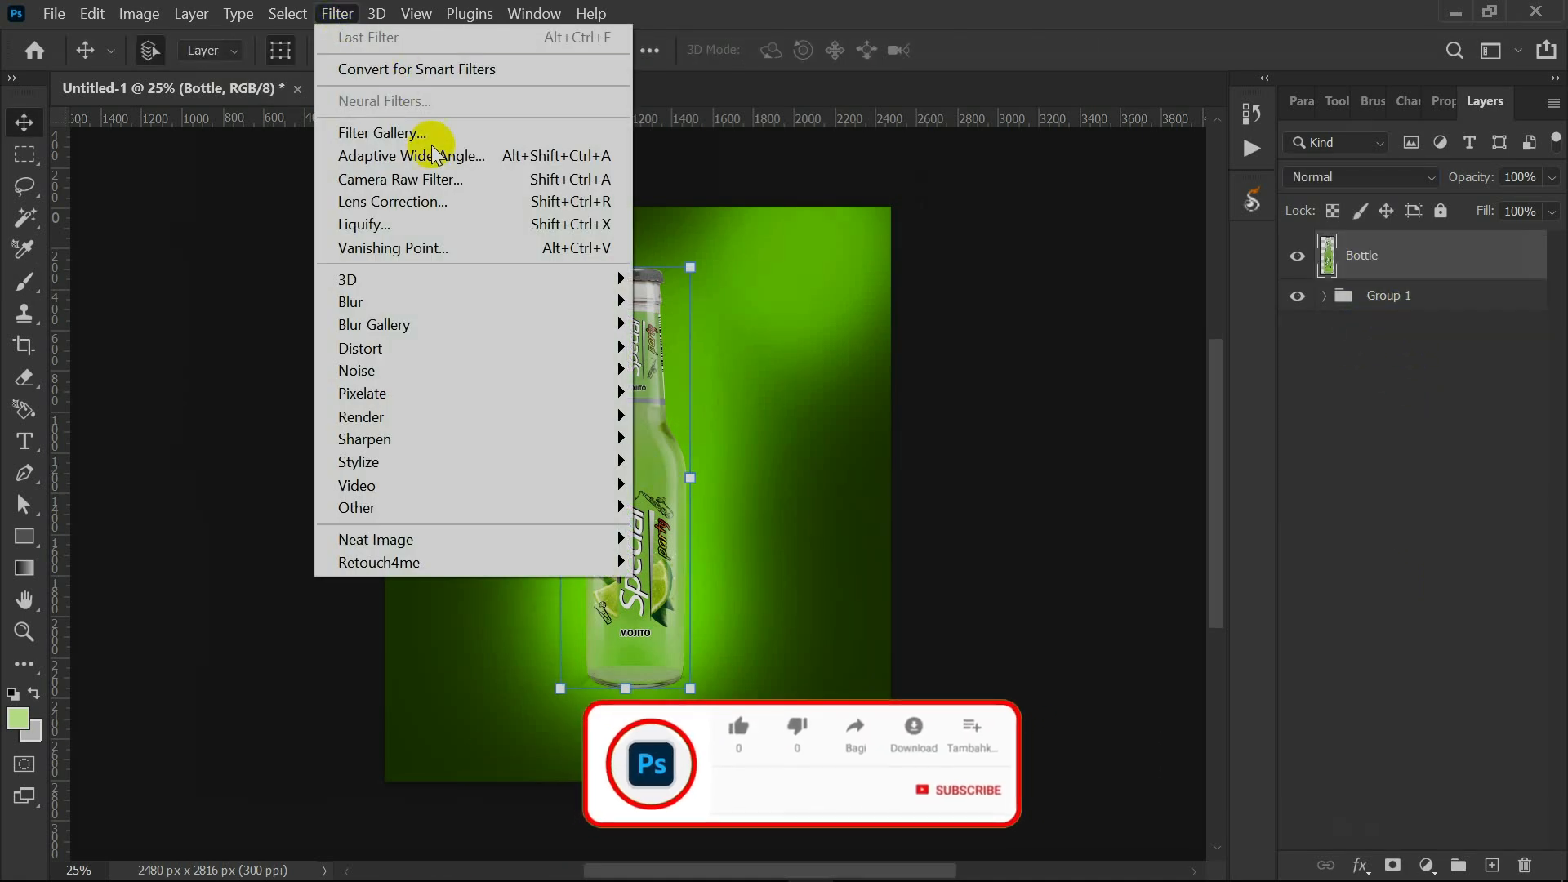
{"action": "left_click", "coordinate": [445, 182]}
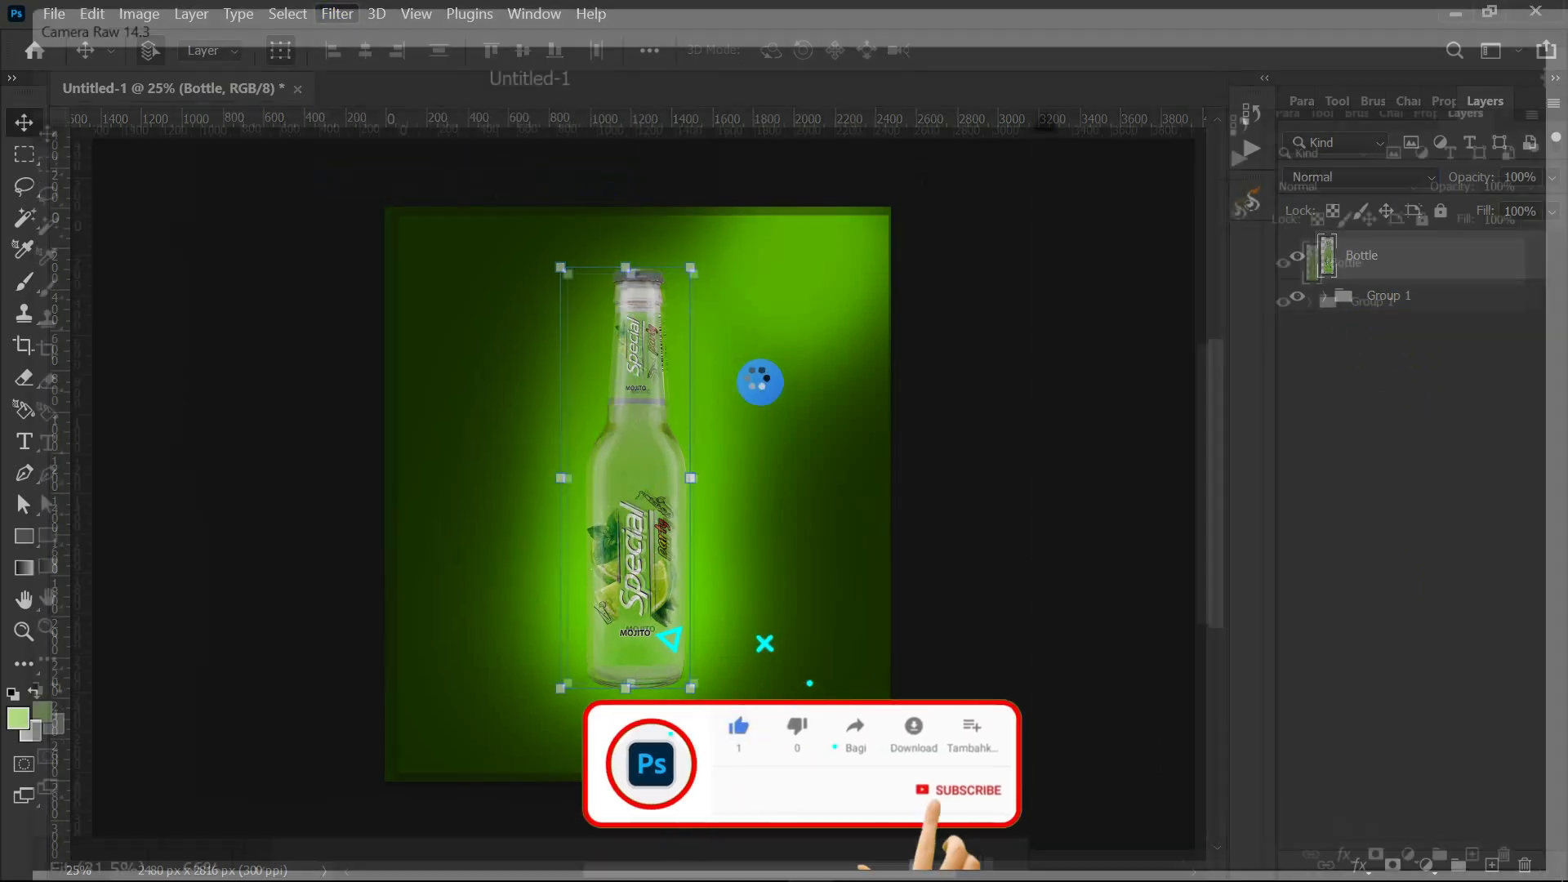
{"action": "left_click", "coordinate": [1061, 480]}
Fine-tune the bottle's basic tone and color adjustments for a warmer, more vivid green and apply the filter.
{"action": "scroll", "coordinate": [1378, 572], "scroll_direction": "down", "scroll_amount": 3}
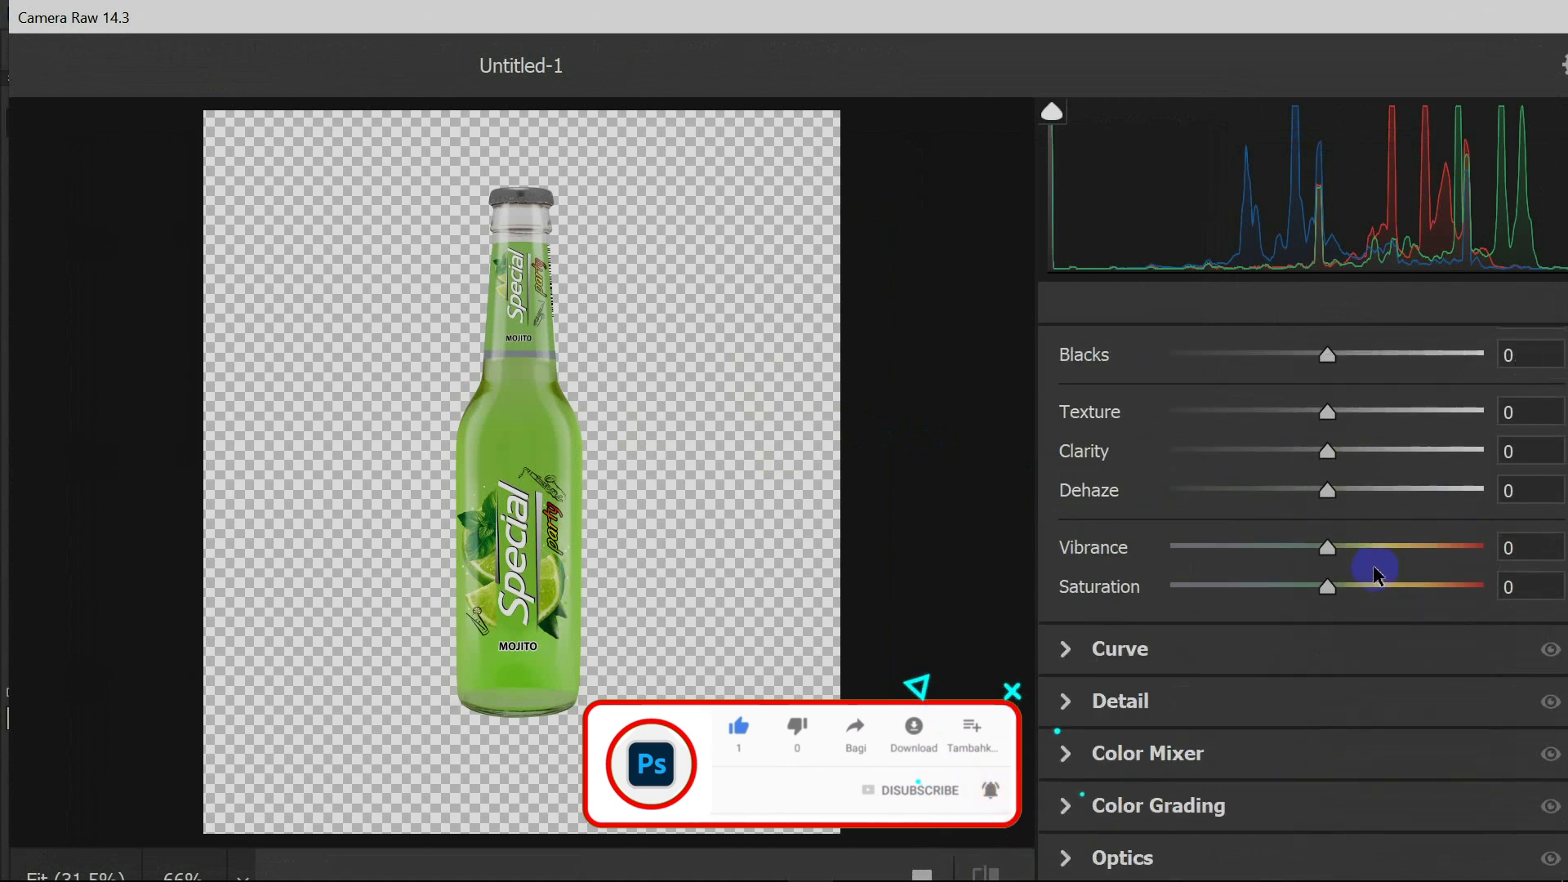
{"action": "scroll", "coordinate": [1378, 571], "scroll_direction": "up", "scroll_amount": 3}
{"action": "left_click_drag", "start_coordinate": [1340, 434], "coordinate": [1354, 442]}
{"action": "left_click_drag", "start_coordinate": [1321, 693], "coordinate": [1334, 687]}
{"action": "left_click_drag", "start_coordinate": [1333, 745], "coordinate": [1376, 745]}
{"action": "left_click_drag", "start_coordinate": [1327, 784], "coordinate": [1358, 789]}
{"action": "left_click_drag", "start_coordinate": [1376, 745], "coordinate": [1371, 784]}
{"action": "scroll", "coordinate": [1330, 494], "scroll_direction": "up", "scroll_amount": 3}
{"action": "mouse_move", "coordinate": [1331, 455]}
{"action": "left_mouse_down"}
{"action": "mouse_move", "coordinate": [1313, 455]}
{"action": "mouse_move", "coordinate": [1336, 483]}
{"action": "mouse_move", "coordinate": [1327, 473]}
{"action": "left_mouse_up"}
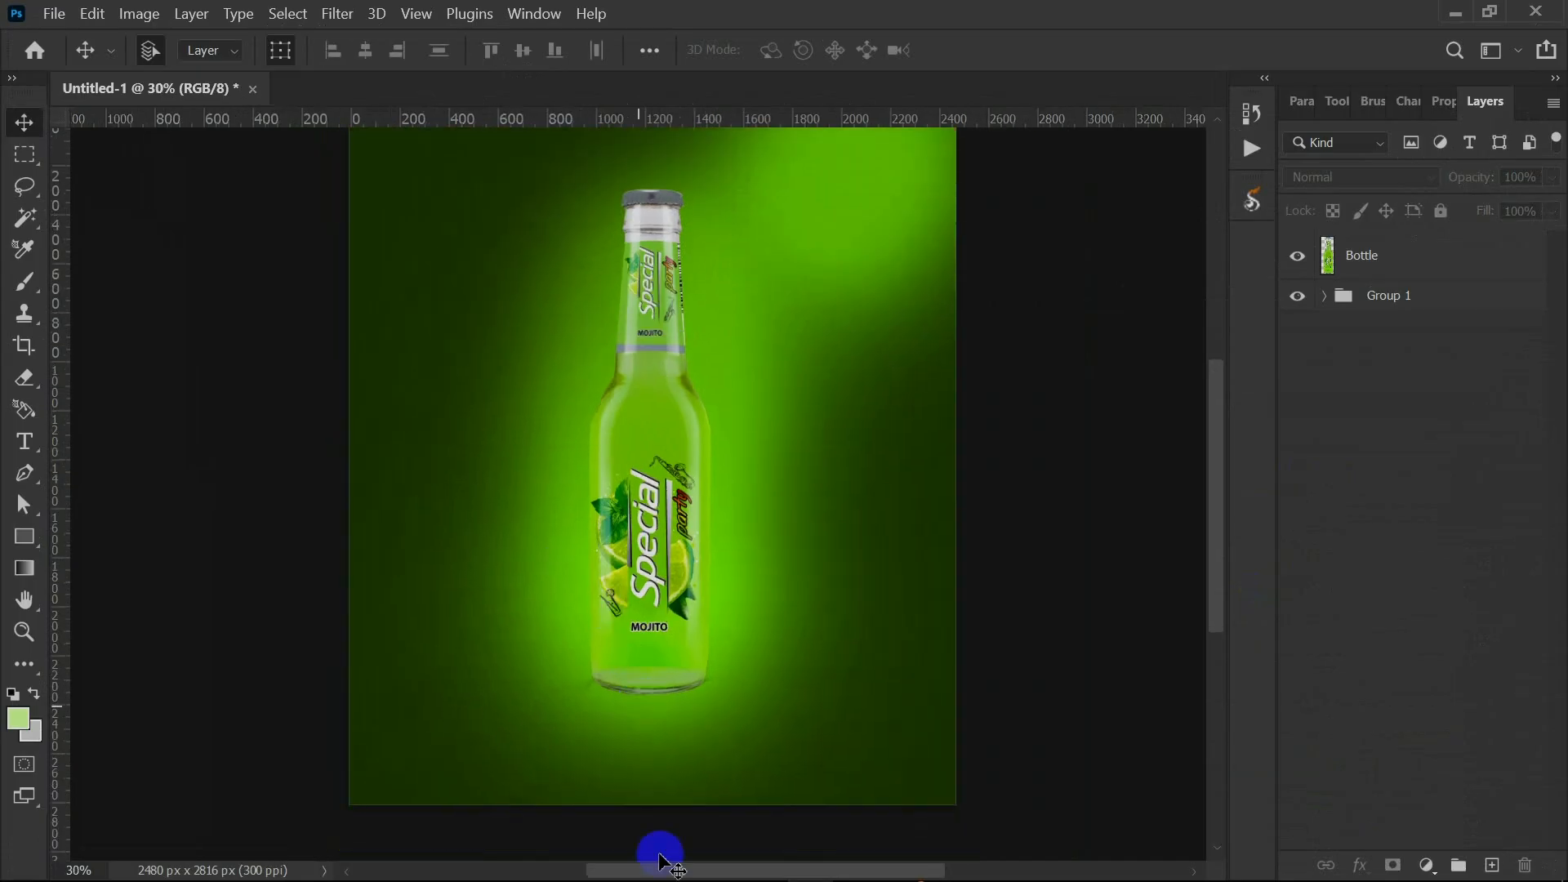
Add a layer mask to the Bottle layer.
{"action": "scroll", "coordinate": [613, 304], "scroll_direction": "up", "scroll_amount": 3}
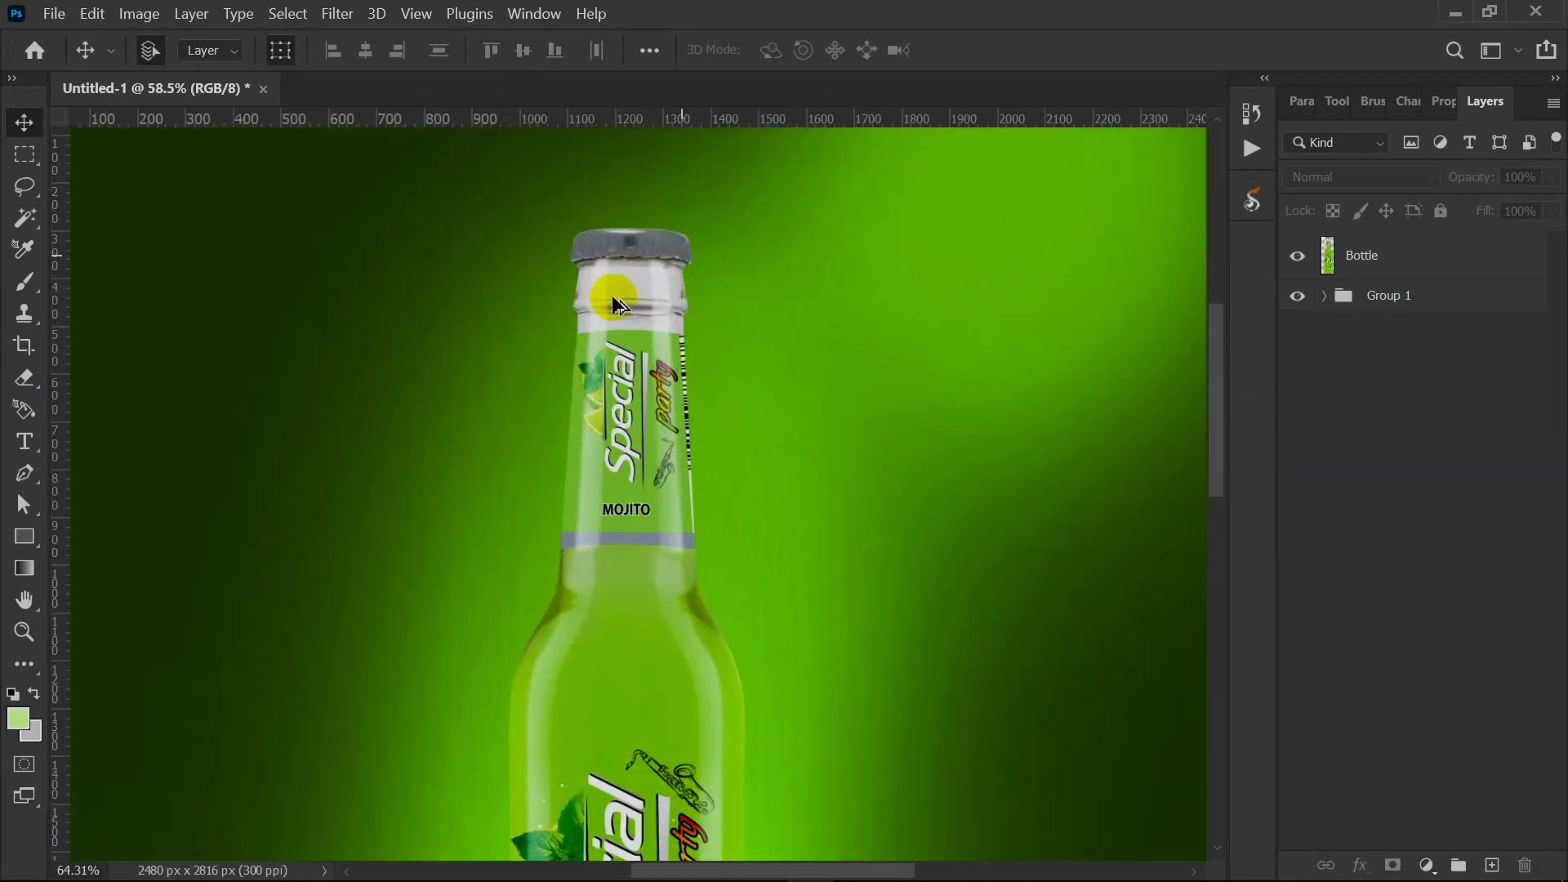
{"action": "left_click", "coordinate": [612, 304]}
{"action": "left_click", "coordinate": [1393, 865]}
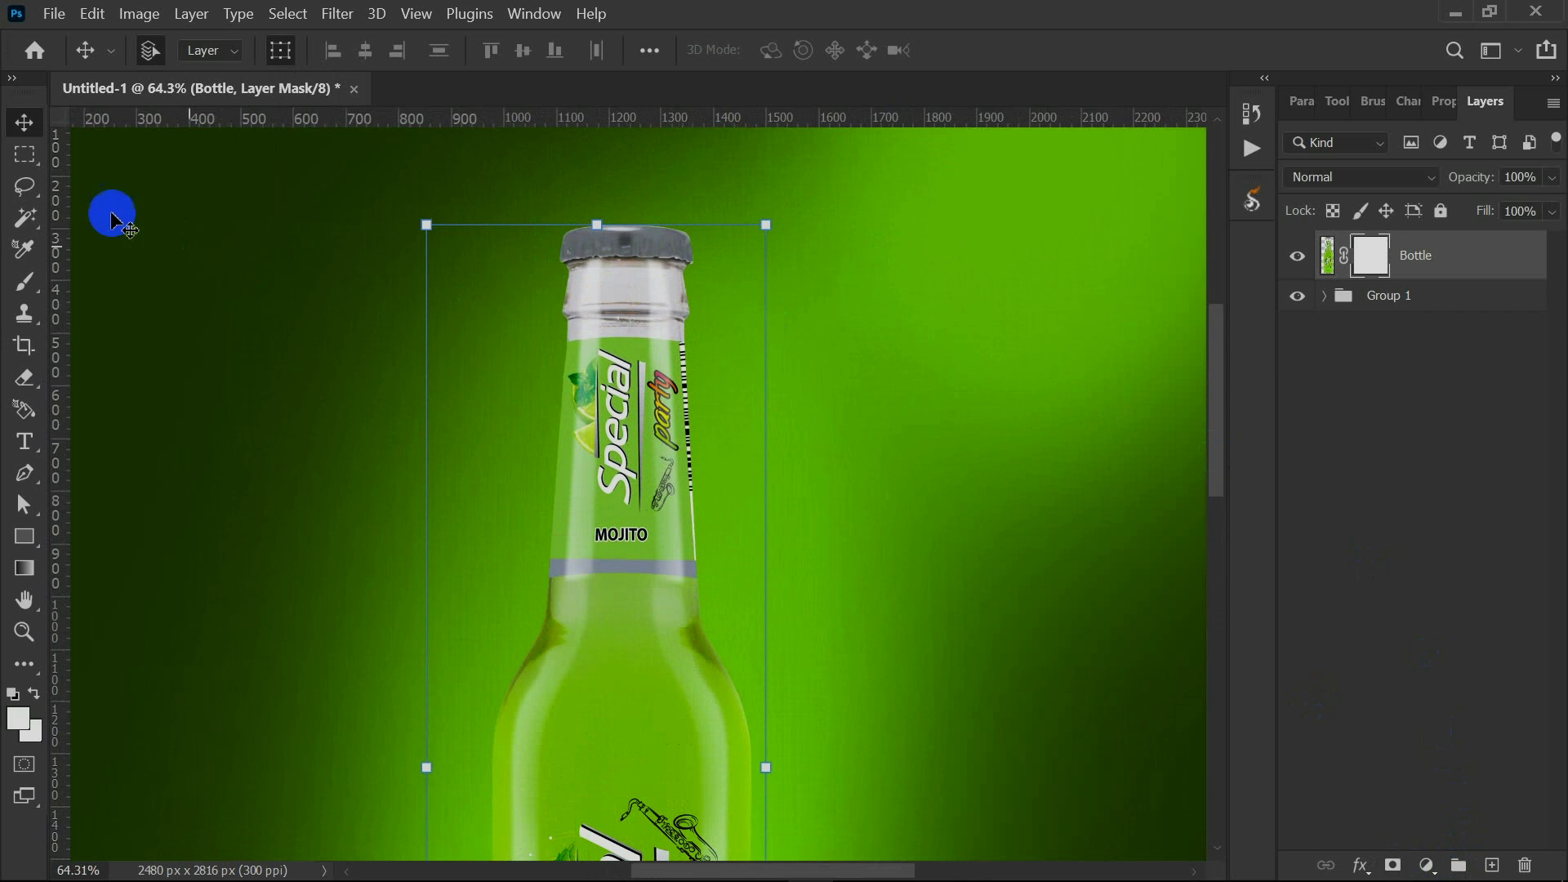
Select the clear glass of the bottle neck between the cap and the label with the Polygonal Lasso tool.
{"action": "right_click", "coordinate": [33, 219]}
{"action": "right_click", "coordinate": [31, 196]}
{"action": "left_click", "coordinate": [152, 208]}
{"action": "scroll", "coordinate": [660, 296], "scroll_direction": "up", "scroll_amount": 4}
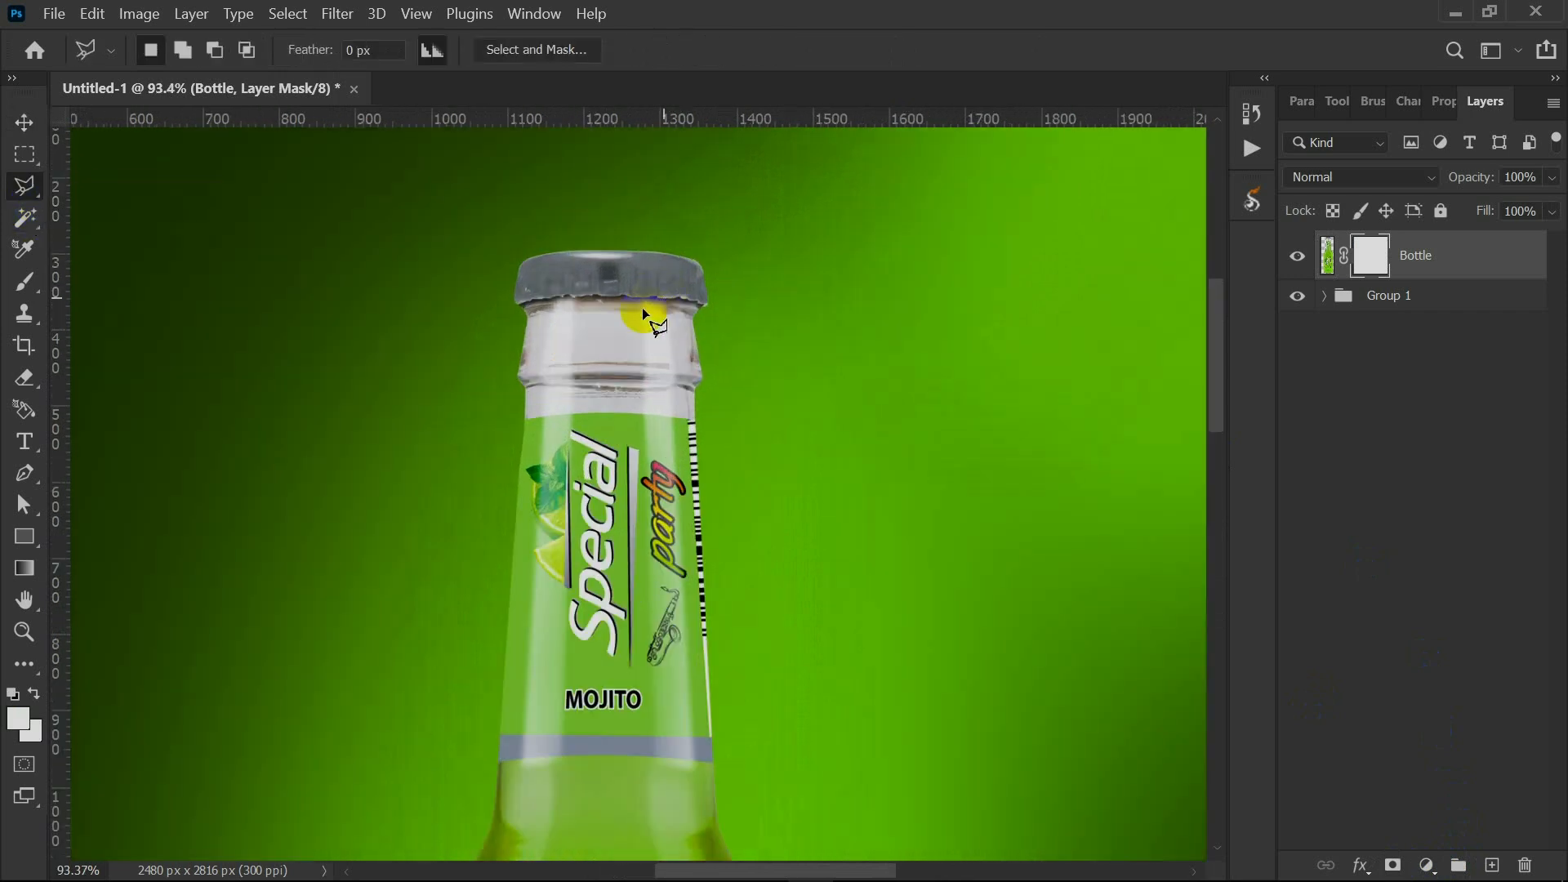
{"action": "scroll", "coordinate": [644, 314], "scroll_direction": "up", "scroll_amount": 5}
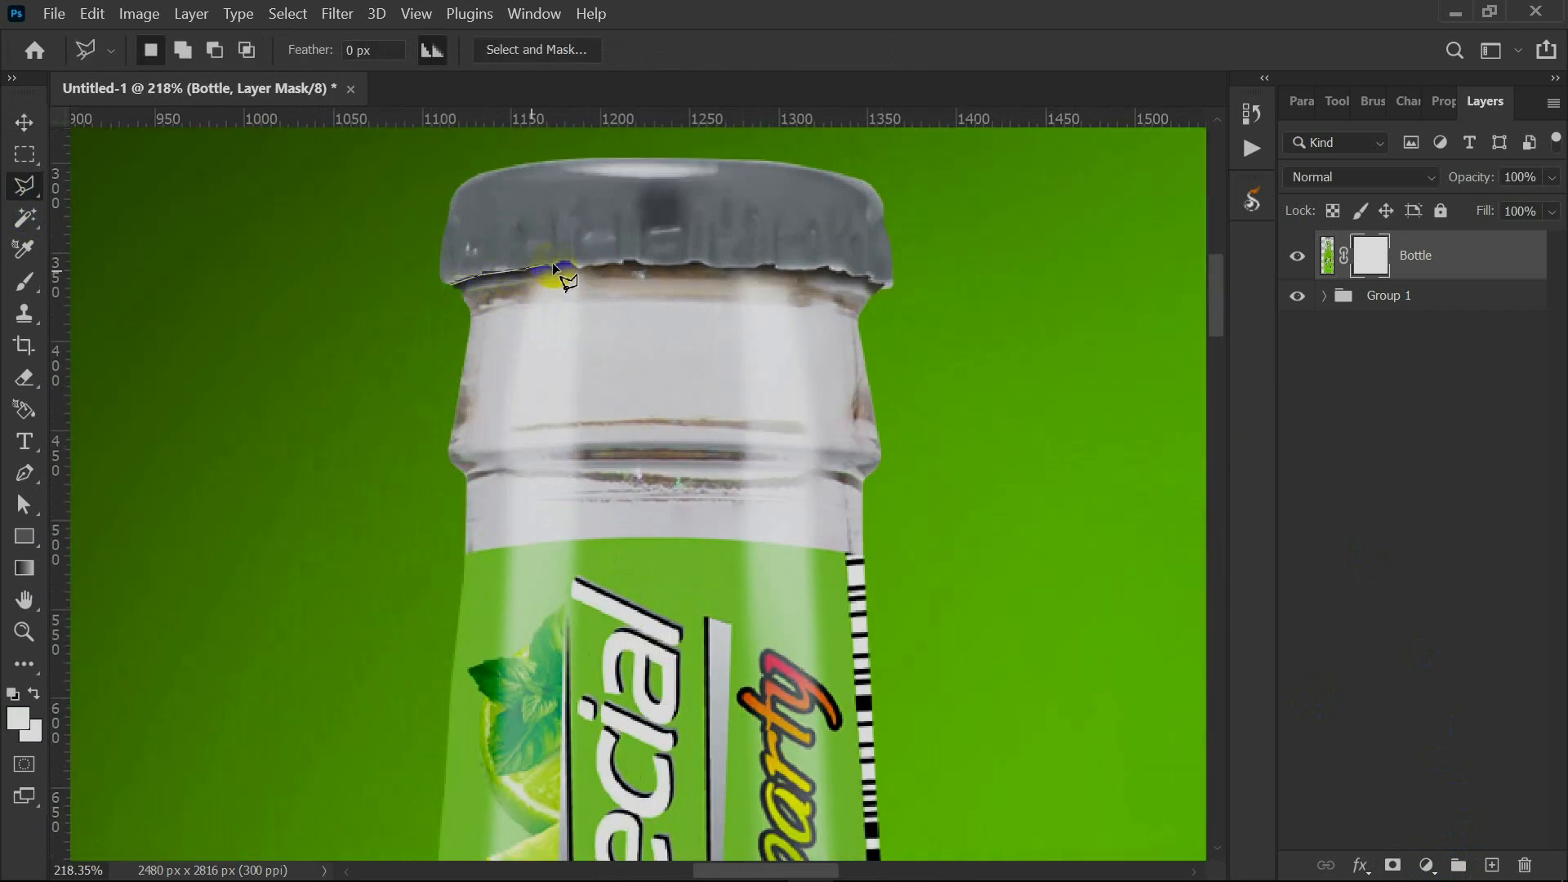
{"action": "left_click", "coordinate": [602, 267]}
{"action": "left_click", "coordinate": [869, 344]}
{"action": "left_click", "coordinate": [866, 553]}
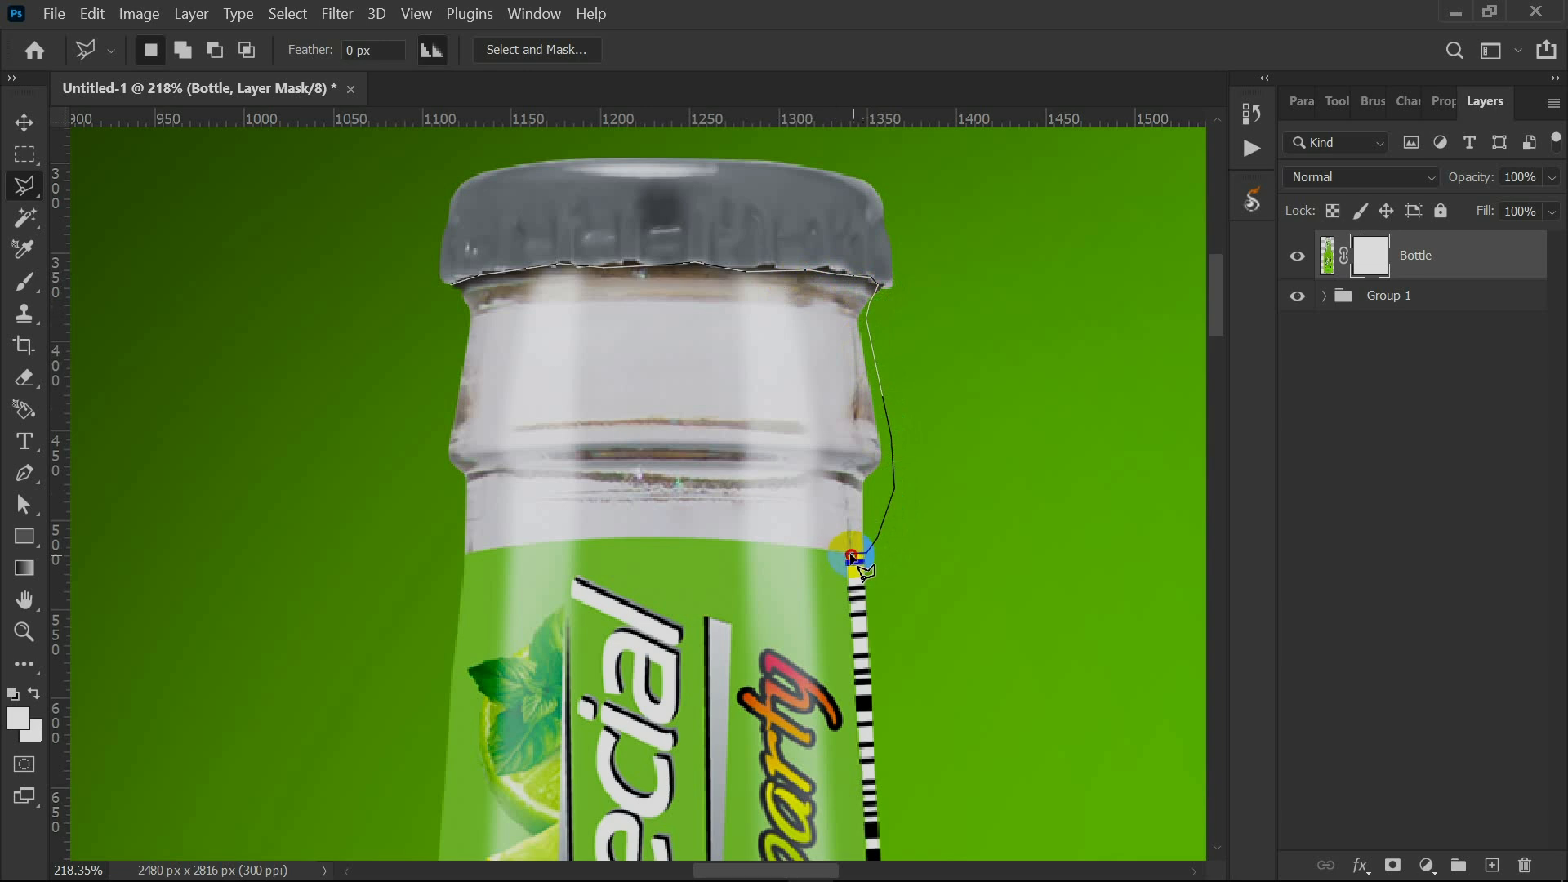
{"action": "left_click", "coordinate": [493, 549]}
{"action": "left_click", "coordinate": [336, 396]}
{"action": "left_click", "coordinate": [444, 286]}
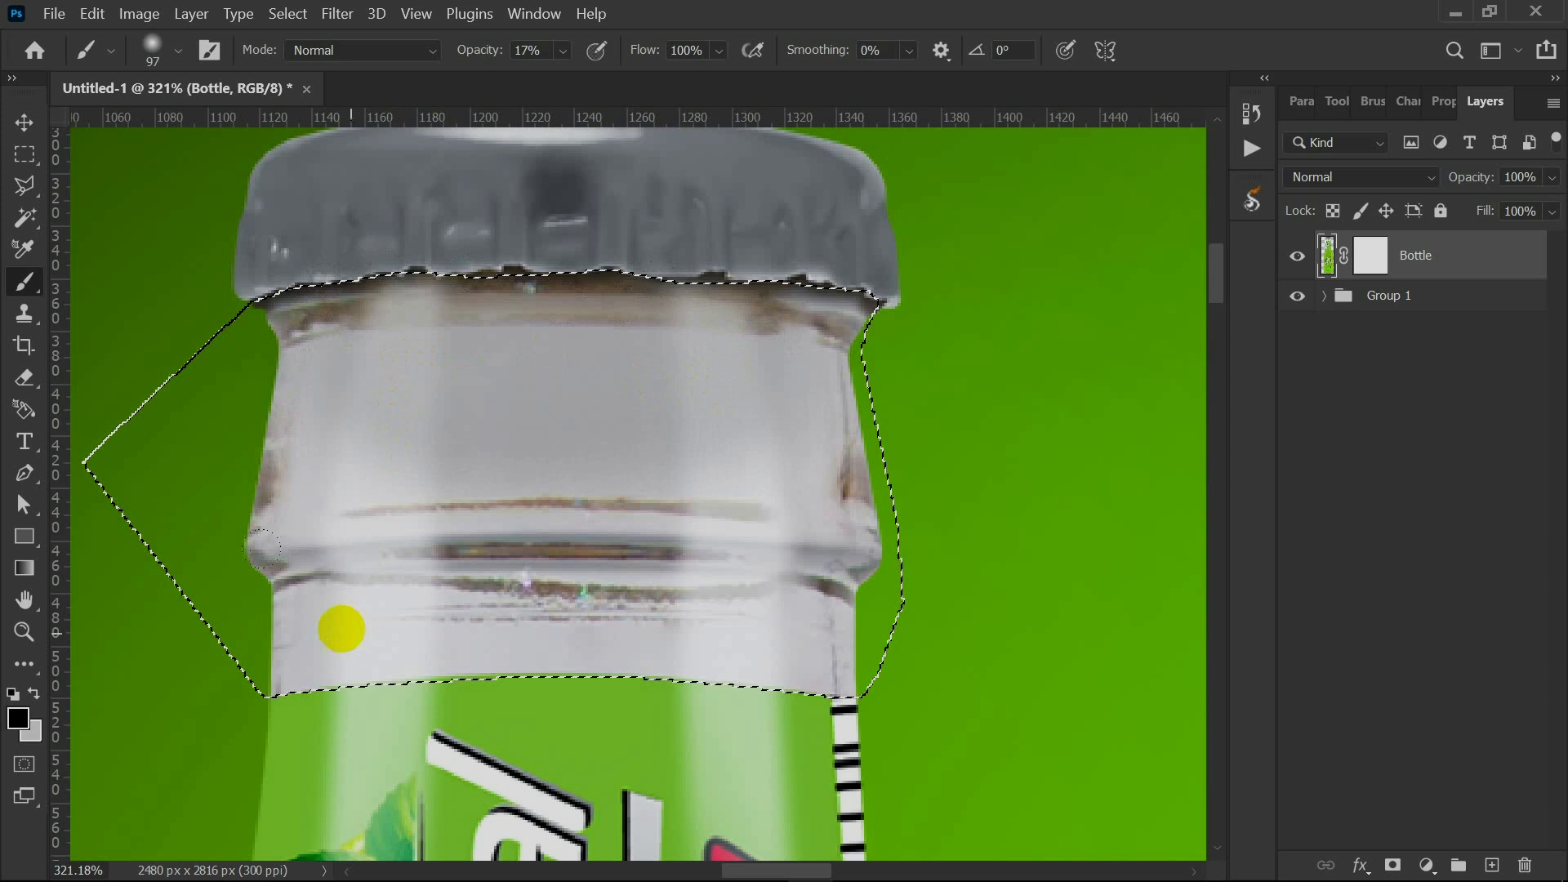
Darken the selected clear glass of the bottle neck with a soft black brush at 17% opacity and clear the selection.
{"action": "left_click_drag", "start_coordinate": [368, 602], "coordinate": [750, 599]}
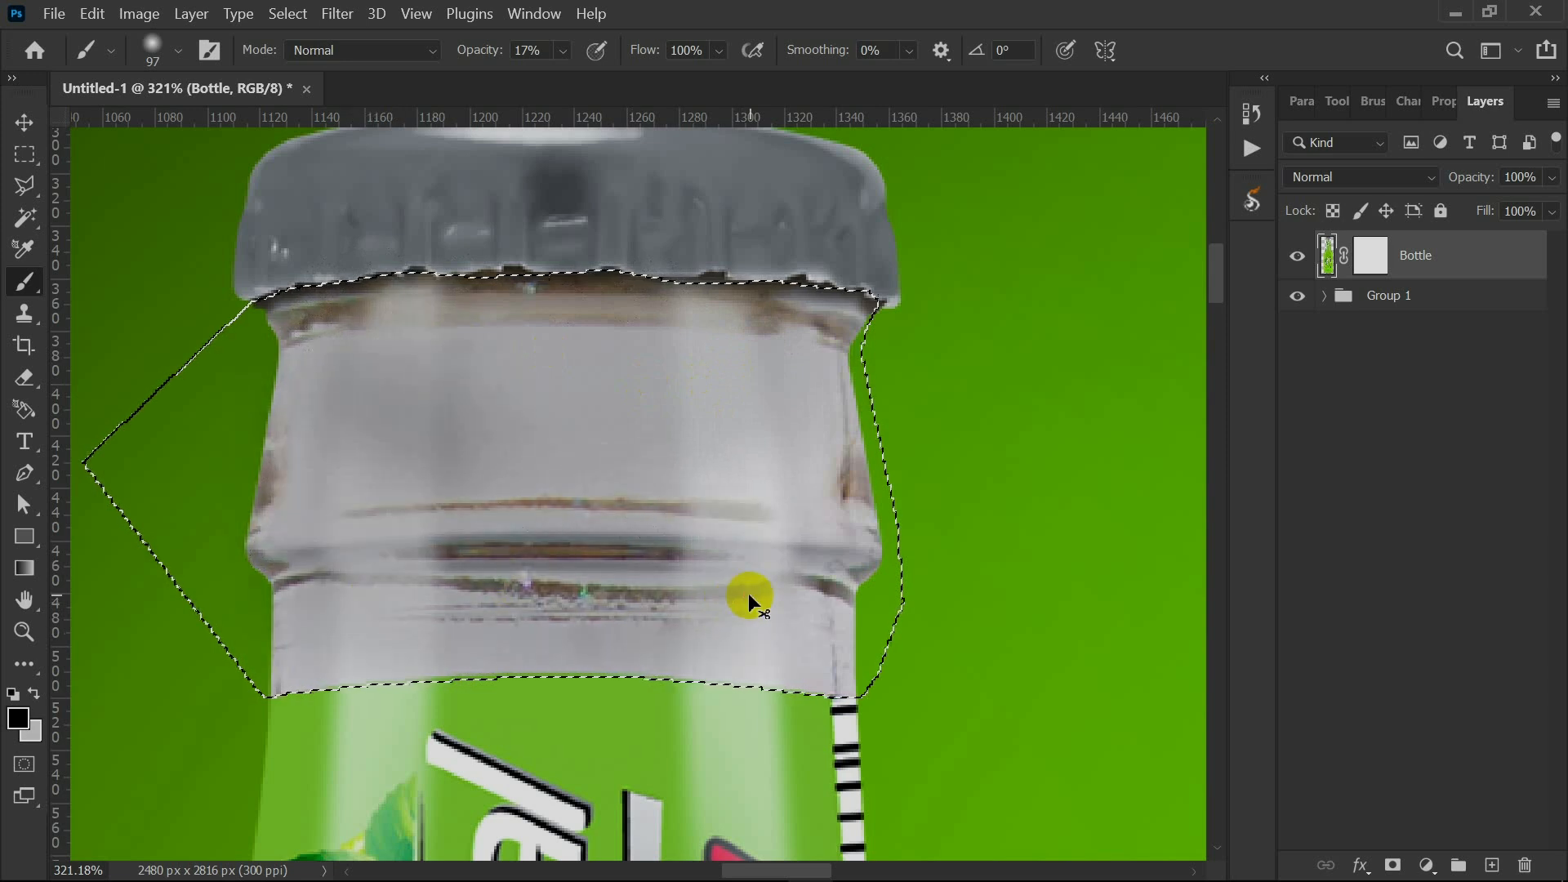
{"action": "key", "text": "ctrl+z"}
{"action": "mouse_move", "coordinate": [383, 602]}
{"action": "left_mouse_down"}
{"action": "mouse_move", "coordinate": [717, 599]}
{"action": "mouse_move", "coordinate": [763, 410]}
{"action": "mouse_move", "coordinate": [375, 388]}
{"action": "mouse_move", "coordinate": [384, 606]}
{"action": "mouse_move", "coordinate": [773, 668]}
{"action": "mouse_move", "coordinate": [882, 661]}
{"action": "left_mouse_up"}
{"action": "scroll", "coordinate": [640, 572], "scroll_direction": "down", "scroll_amount": 5}
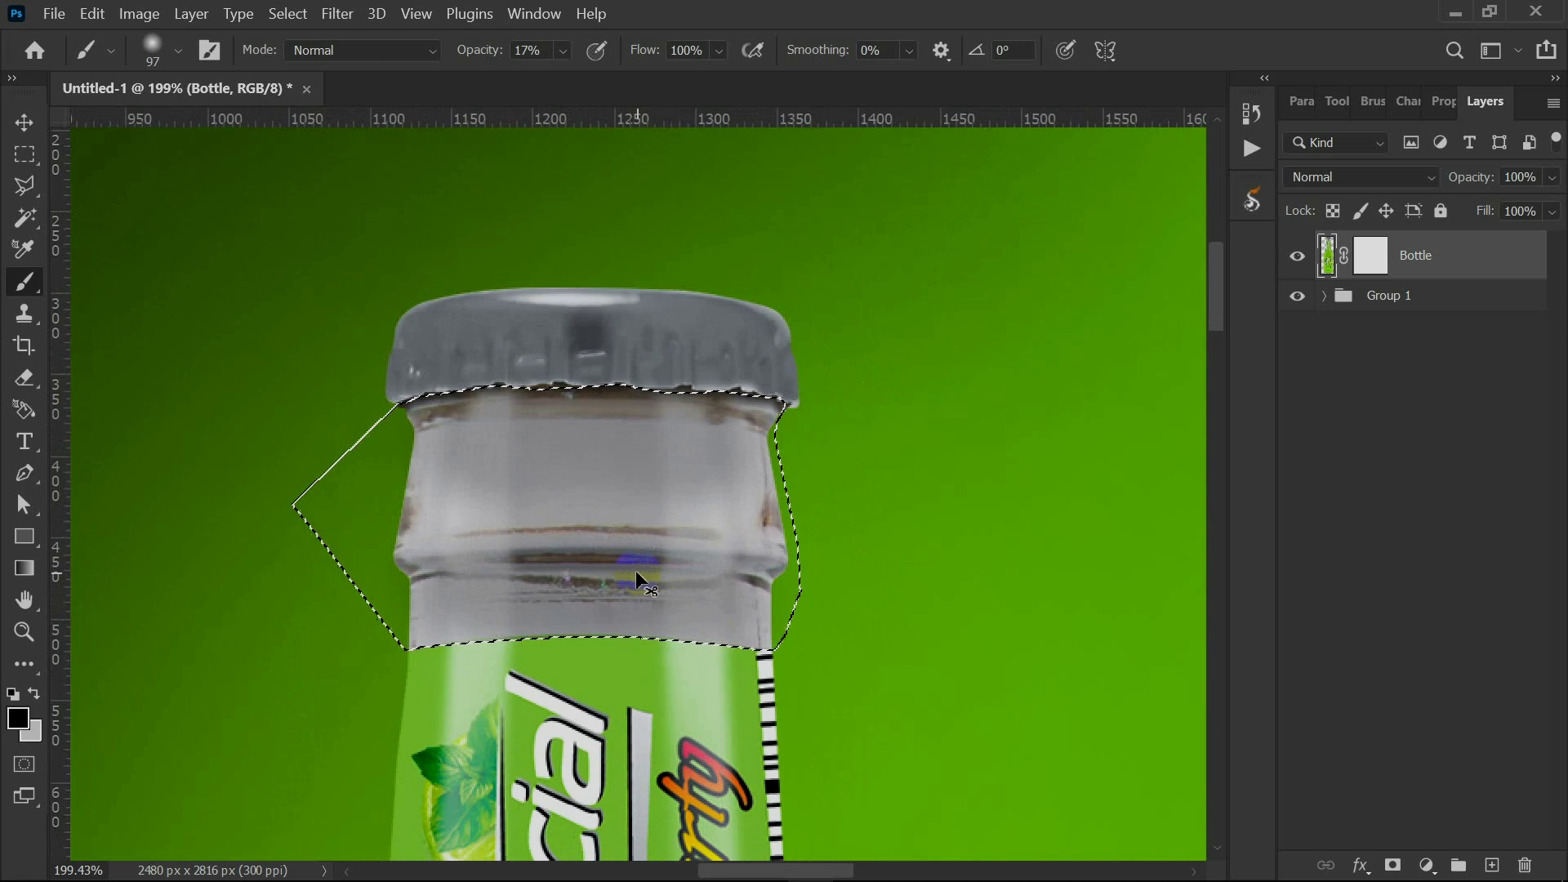
{"action": "key", "text": "ctrl+d"}
Examine the retouched bottle neck up close and against the whole composition.
{"action": "scroll", "coordinate": [604, 572], "scroll_direction": "down", "scroll_amount": 5}
{"action": "scroll", "coordinate": [591, 576], "scroll_direction": "up", "scroll_amount": 5}
{"action": "scroll", "coordinate": [599, 568], "scroll_direction": "down", "scroll_amount": 3}
{"action": "scroll", "coordinate": [605, 523], "scroll_direction": "up", "scroll_amount": 1}
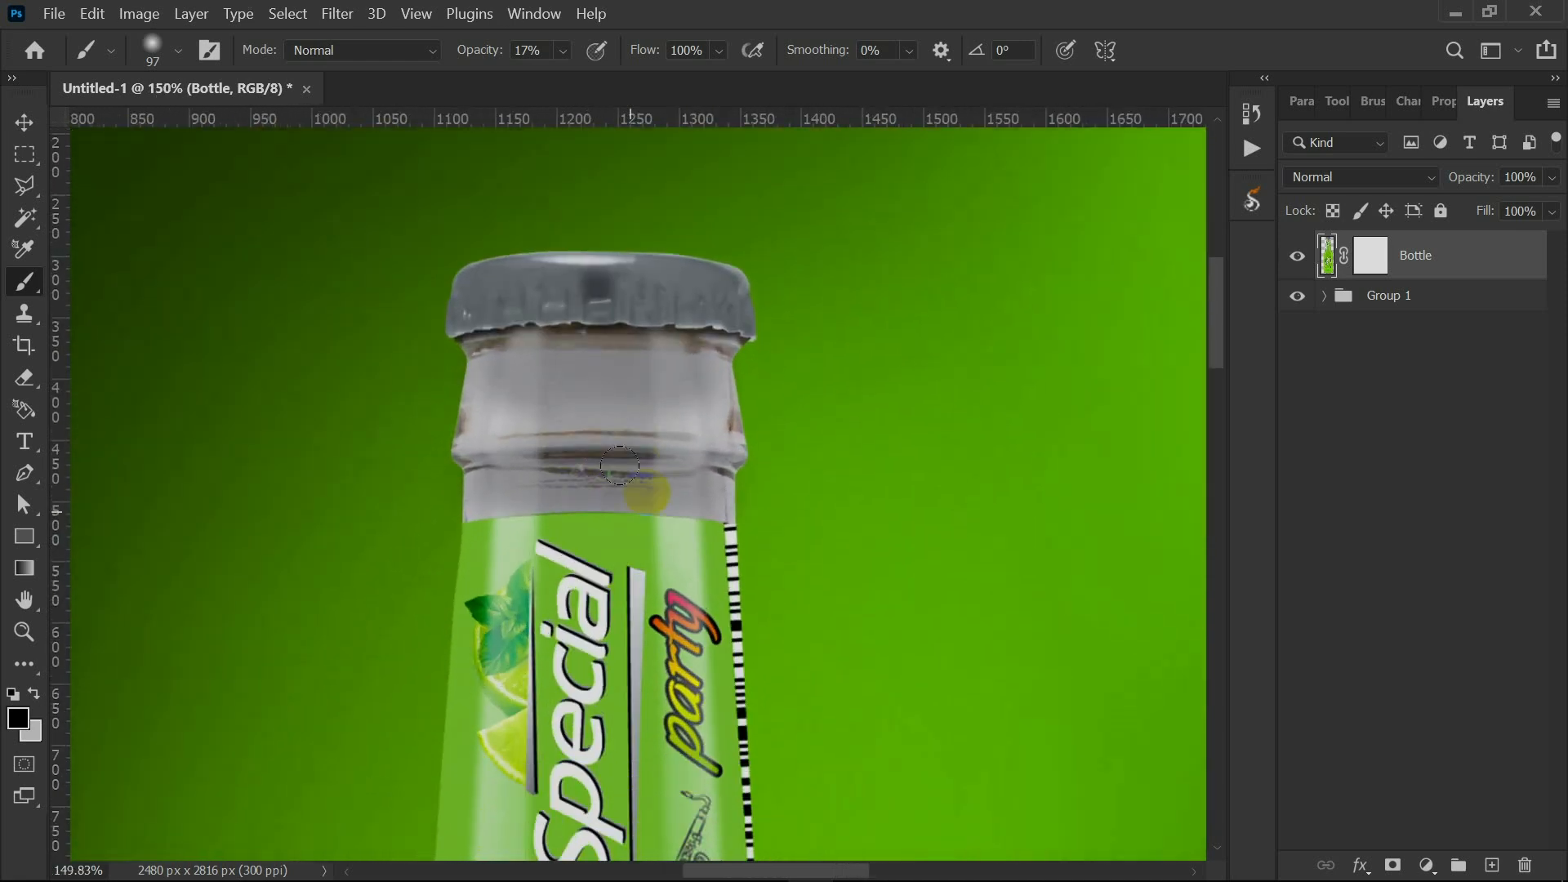
{"action": "scroll", "coordinate": [621, 458], "scroll_direction": "down", "scroll_amount": 1}
{"action": "scroll", "coordinate": [639, 388], "scroll_direction": "up", "scroll_amount": 2}
{"action": "scroll", "coordinate": [640, 389], "scroll_direction": "down", "scroll_amount": 5}
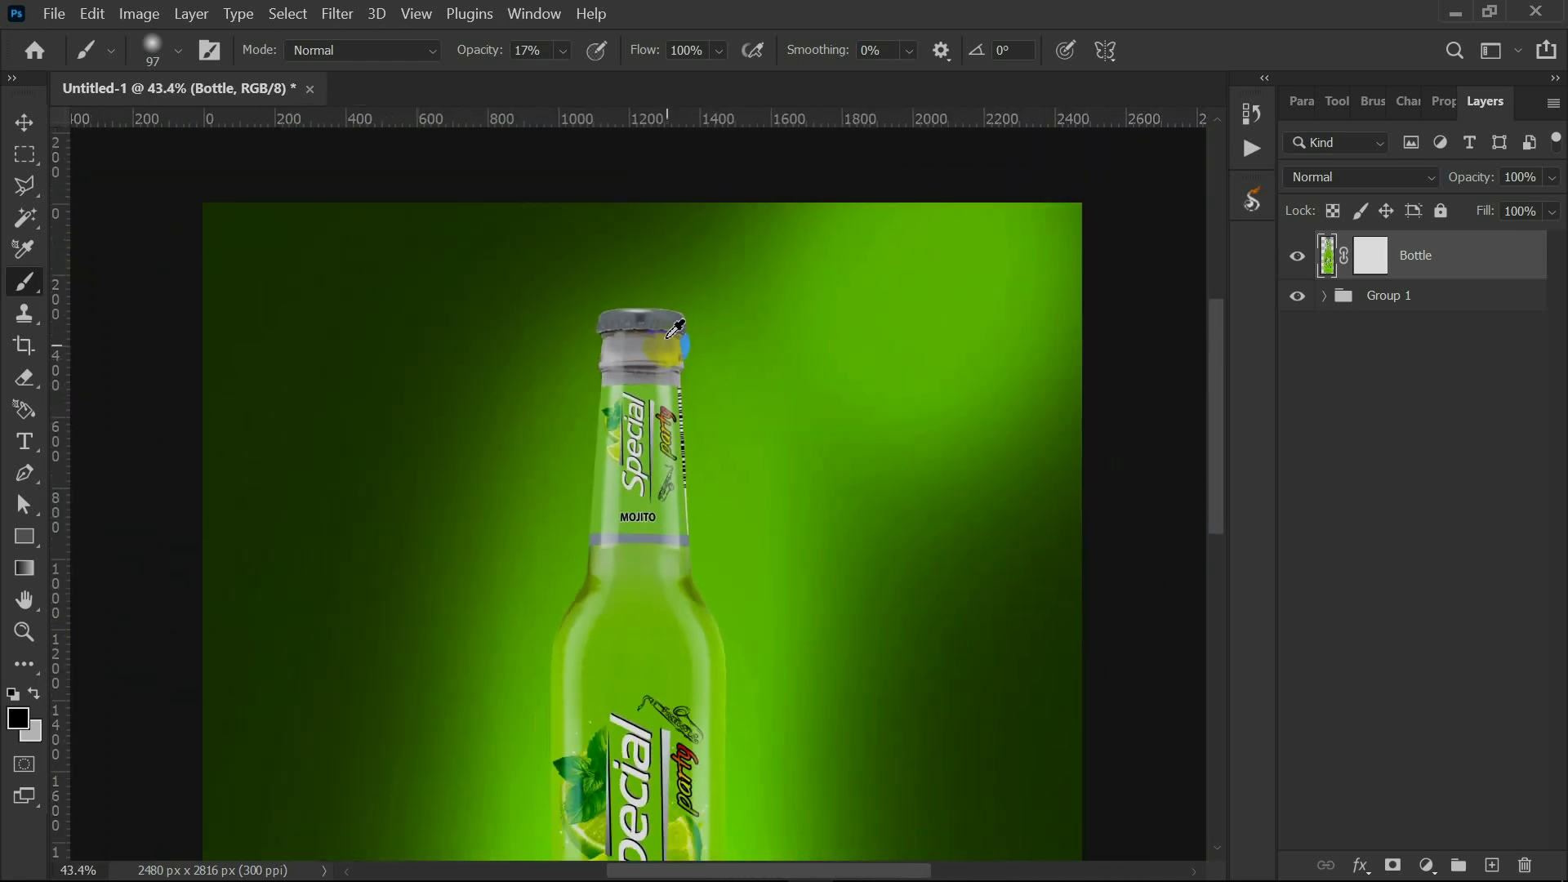
{"action": "scroll", "coordinate": [689, 566], "scroll_direction": "up", "scroll_amount": 1}
Create a new empty layer between the Bottle layer and Group 1.
{"action": "left_click", "coordinate": [1415, 272]}
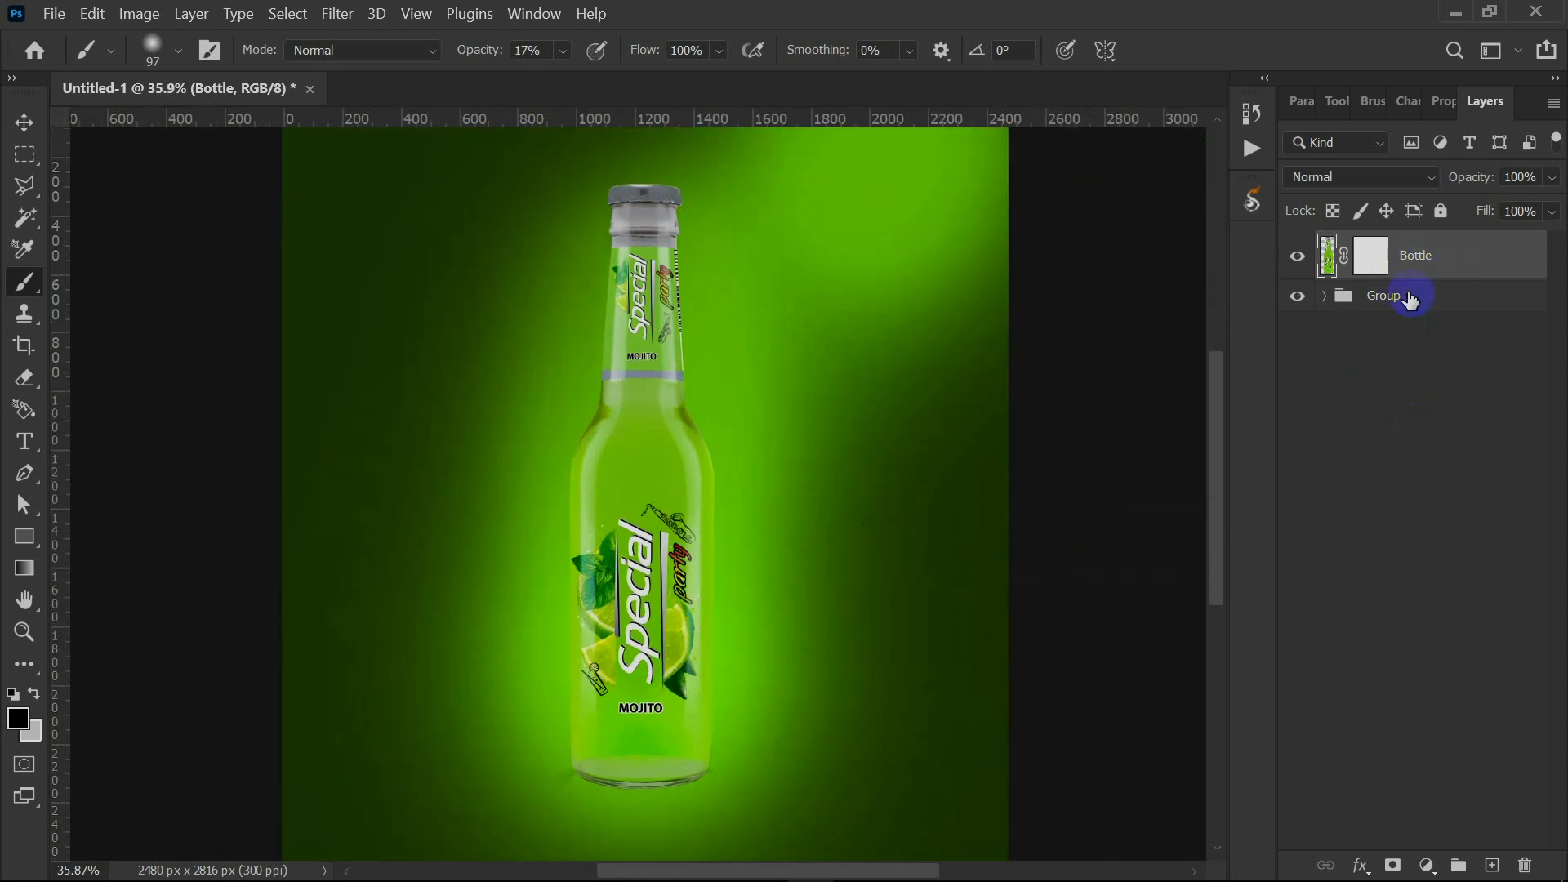
{"action": "left_click", "coordinate": [1411, 301]}
{"action": "left_click", "coordinate": [1492, 866]}
Set the Soft Round brush to 88 px with 0% hardness and an angle of -24°.
{"action": "scroll", "coordinate": [693, 745], "scroll_direction": "up", "scroll_amount": 2}
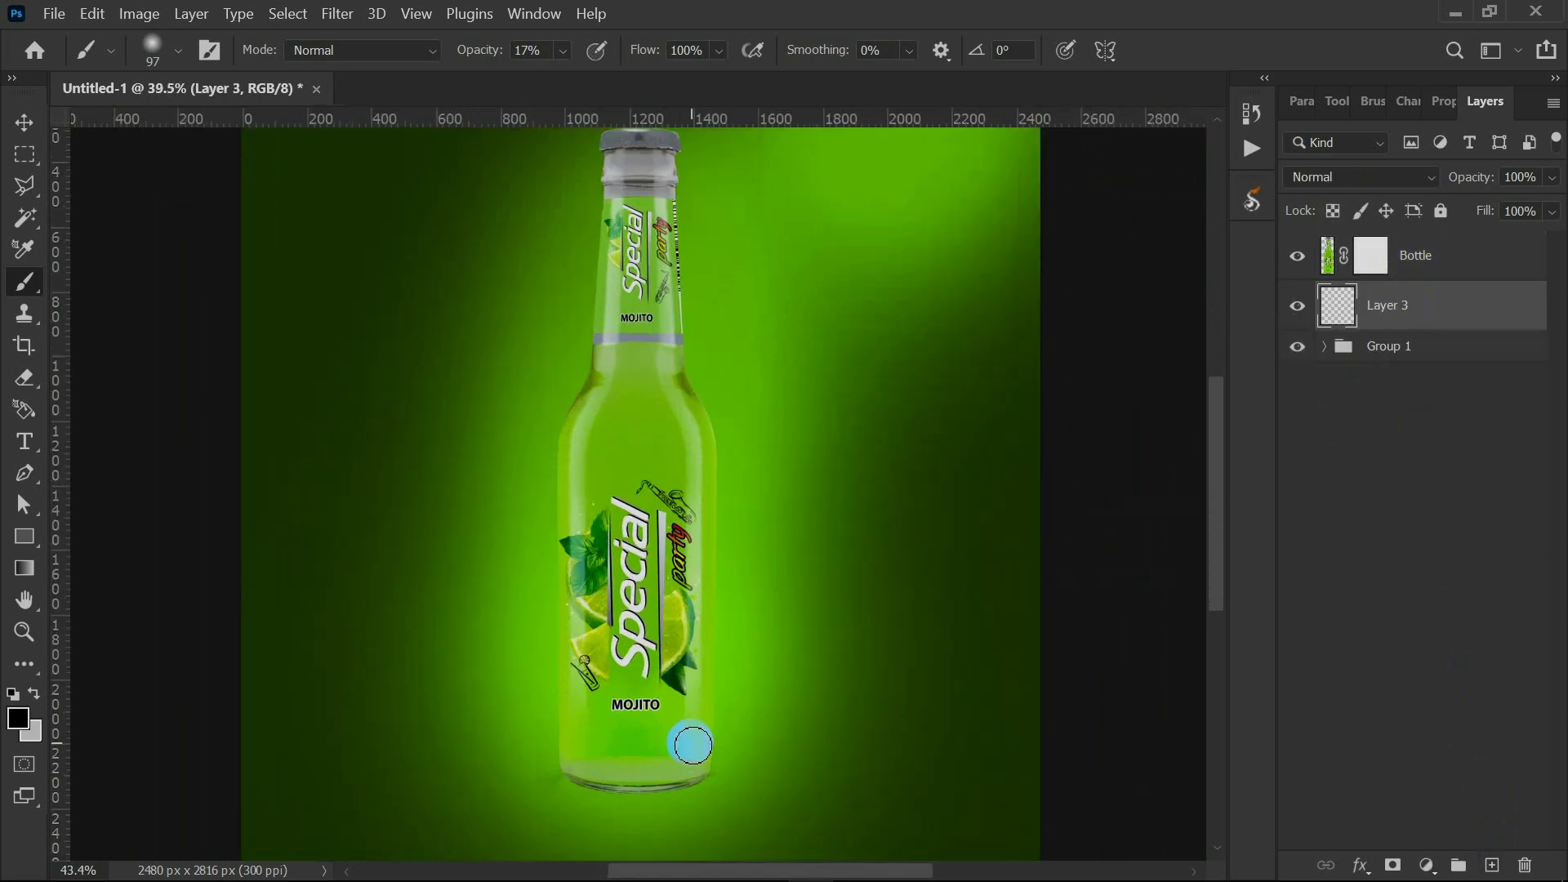
{"action": "scroll", "coordinate": [693, 745], "scroll_direction": "up", "scroll_amount": 8}
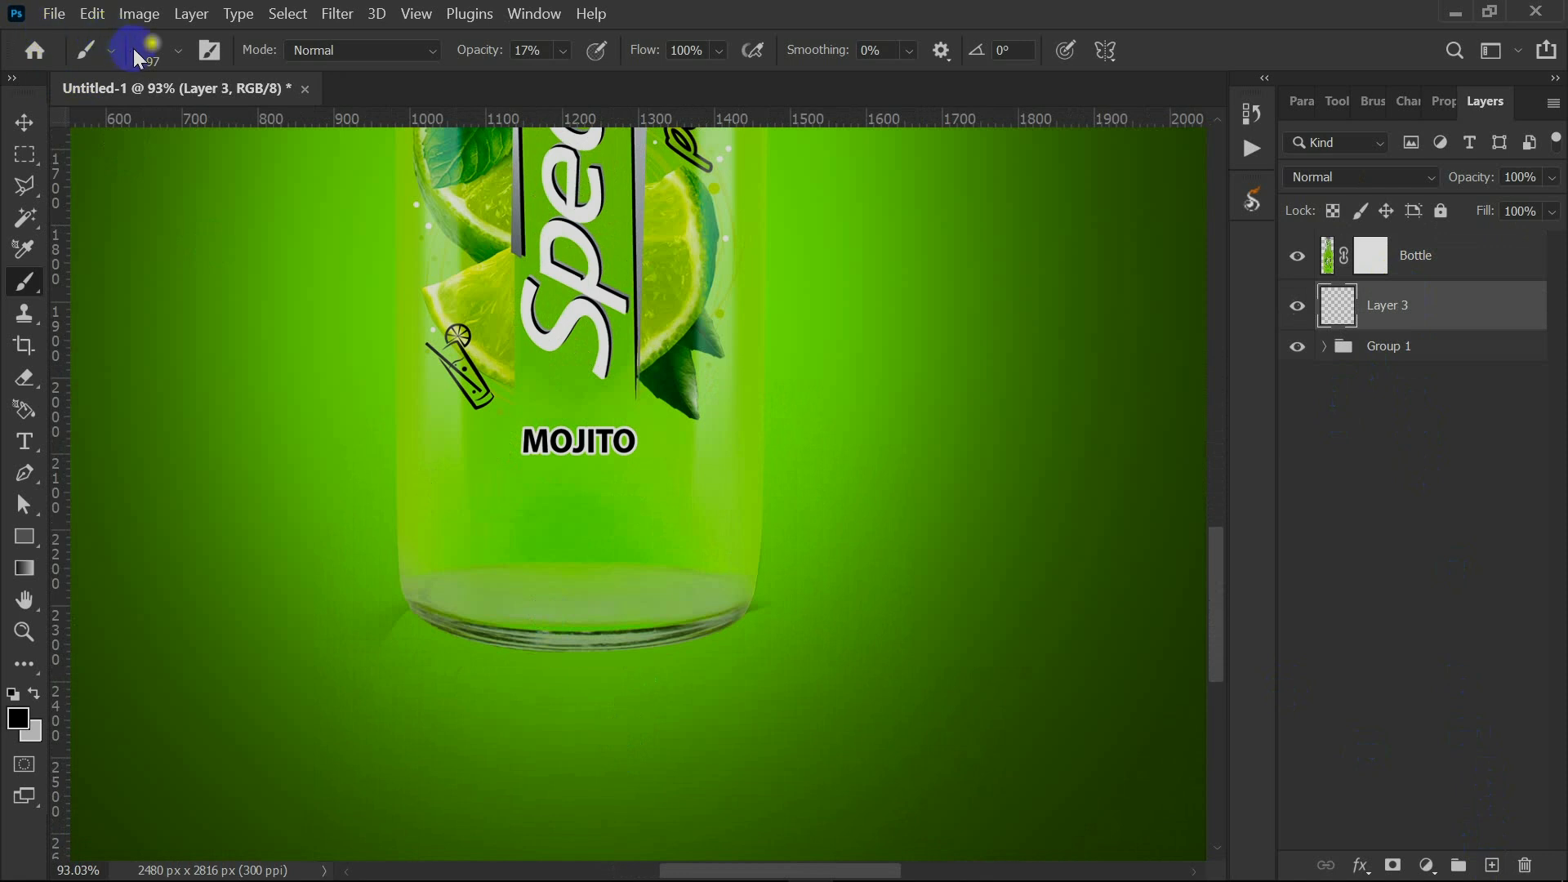
{"action": "left_click", "coordinate": [135, 51]}
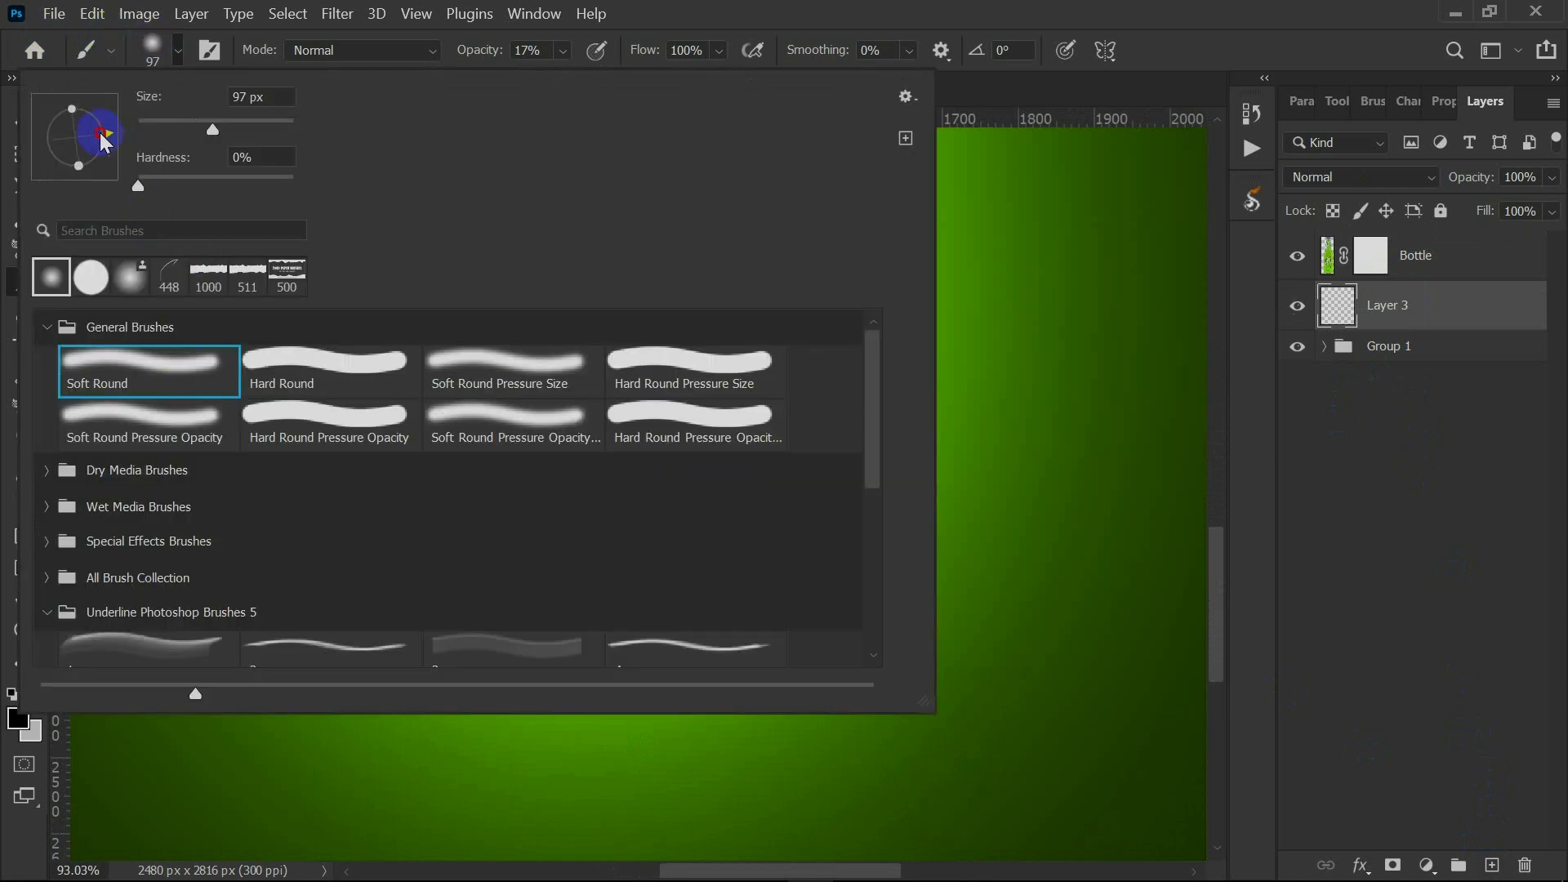
{"action": "left_click", "coordinate": [368, 361]}
{"action": "left_click", "coordinate": [180, 364]}
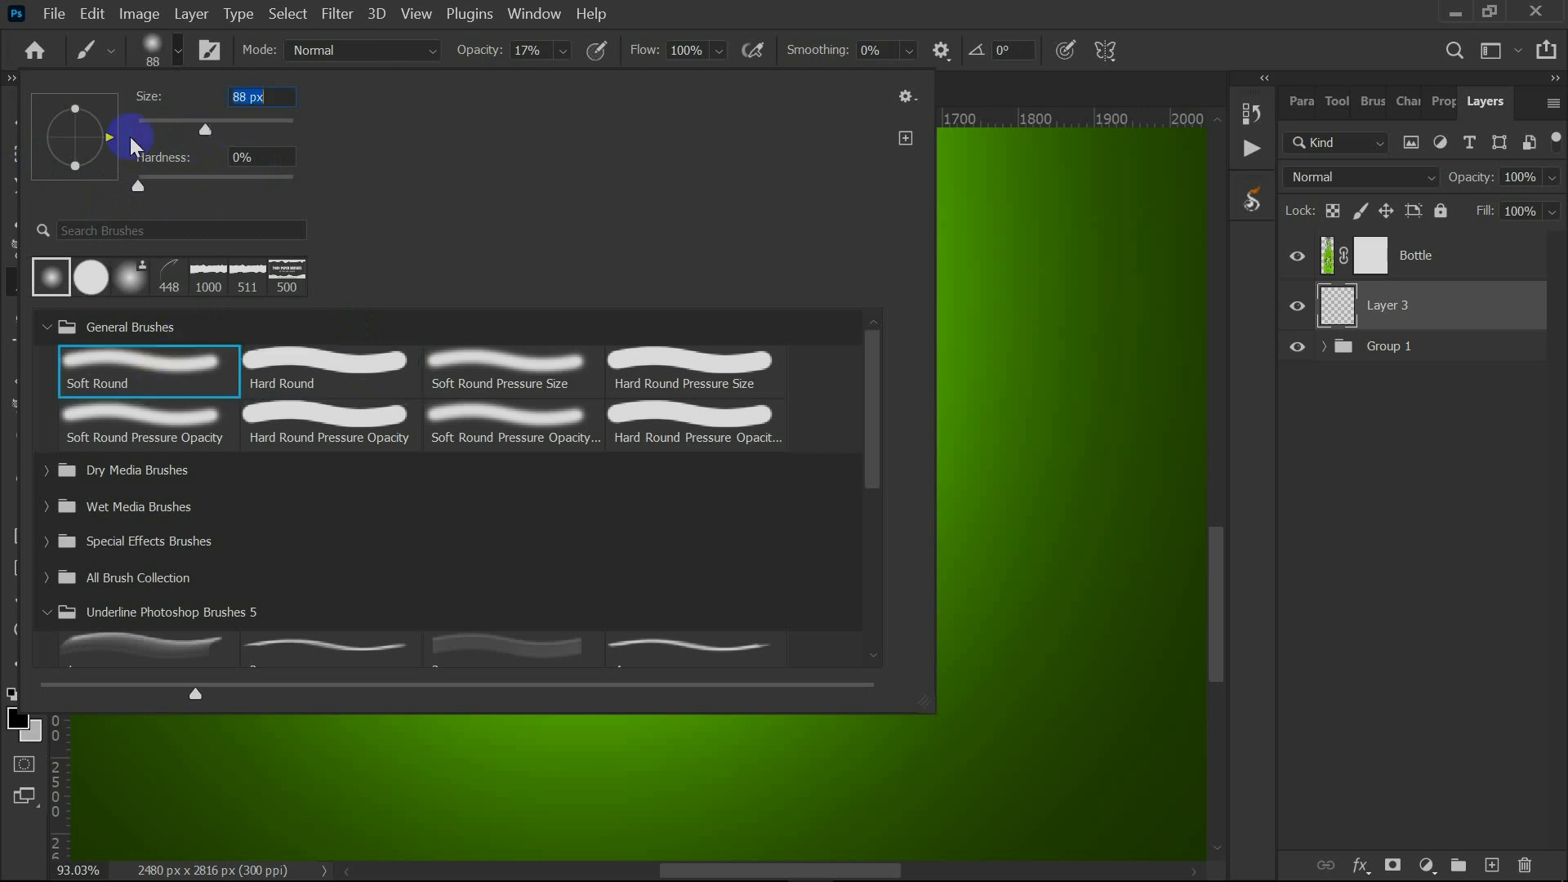
{"action": "left_click", "coordinate": [4, 376]}
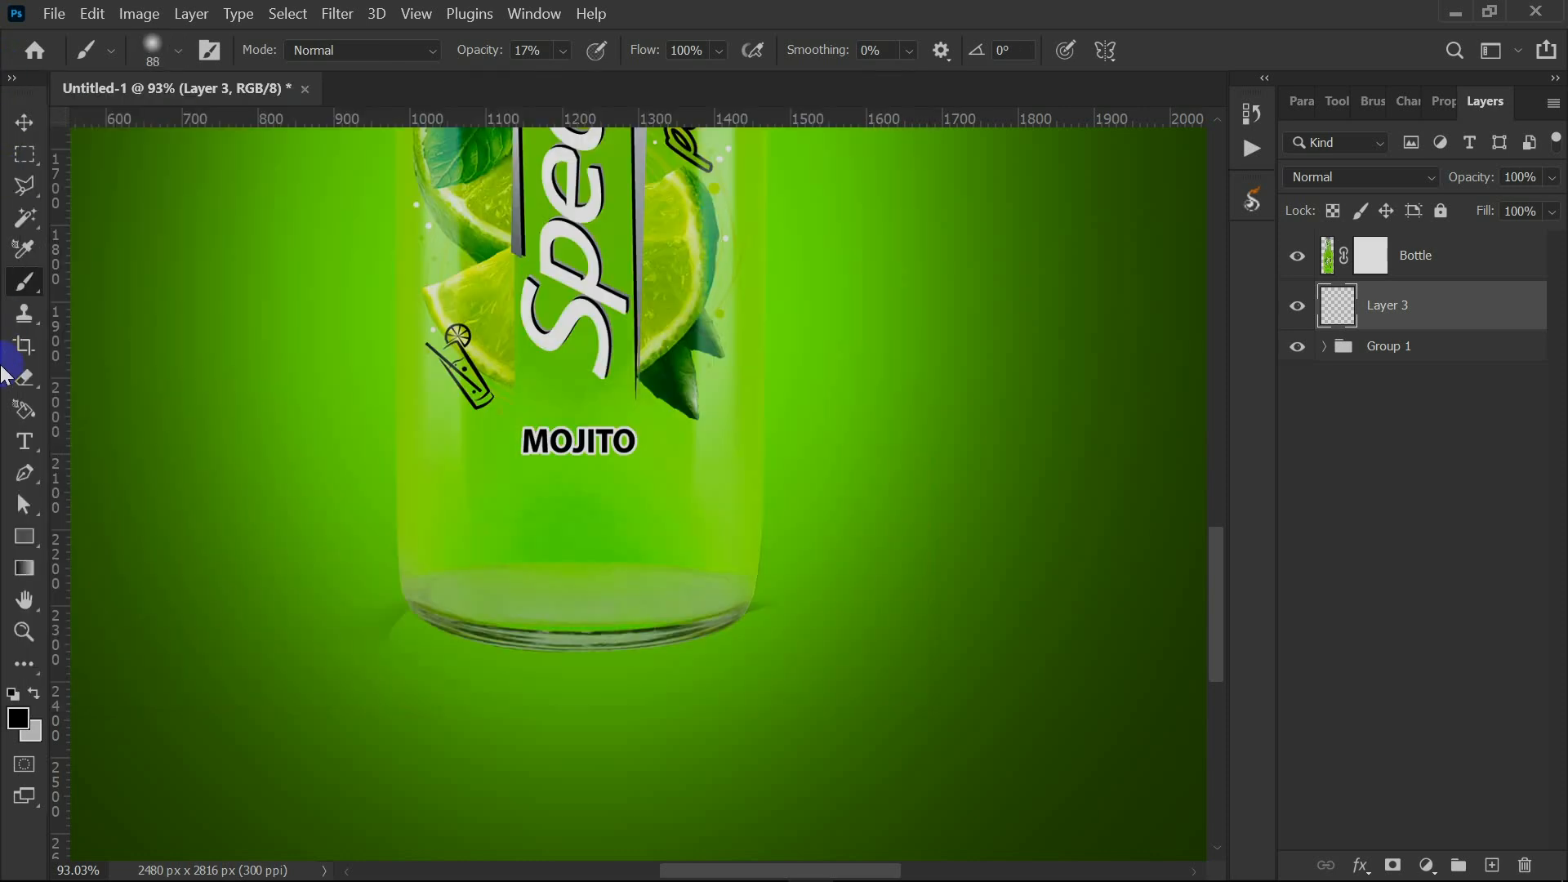
{"action": "left_click", "coordinate": [24, 722]}
{"action": "left_click", "coordinate": [1263, 364]}
{"action": "right_click", "coordinate": [514, 317]}
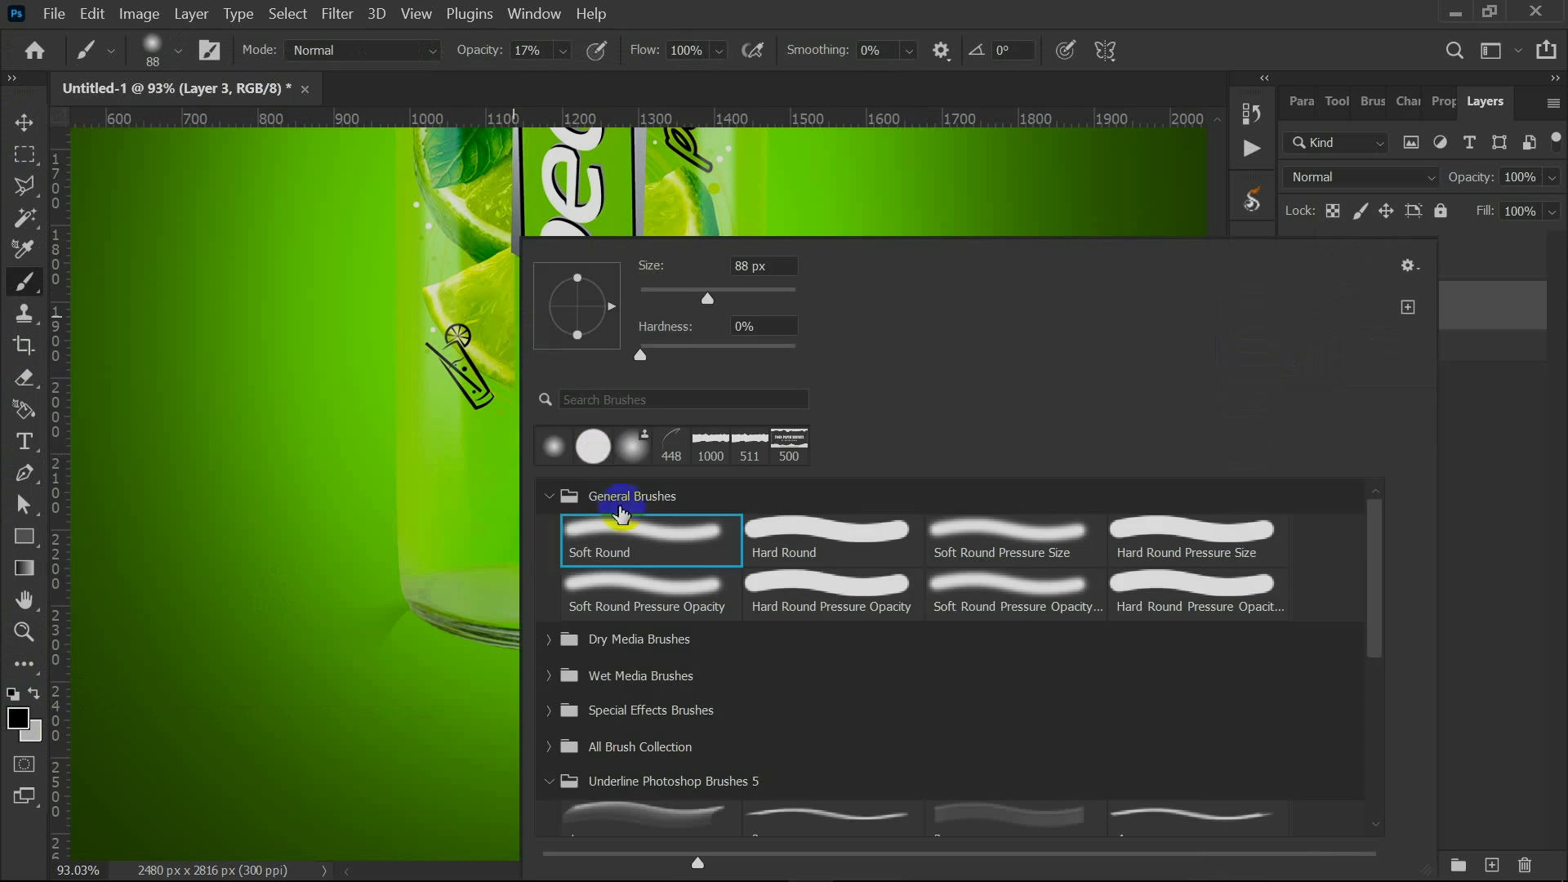
{"action": "left_click_drag", "start_coordinate": [611, 307], "coordinate": [608, 320]}
Try a shadow stroke at the right corner of the bottle's base with a 40 px brush at 84% opacity.
{"action": "left_click", "coordinate": [563, 52]}
{"action": "left_click_drag", "start_coordinate": [571, 80], "coordinate": [651, 87]}
{"action": "scroll", "coordinate": [732, 666], "scroll_direction": "up", "scroll_amount": 5}
{"action": "scroll", "coordinate": [732, 668], "scroll_direction": "up", "scroll_amount": 3}
{"action": "key", "text": "bracketleft"}
{"action": "key", "text": "bracketleft"}
{"action": "key", "text": "bracketleft"}
{"action": "key", "text": "bracketleft"}
{"action": "key", "text": "bracketleft"}
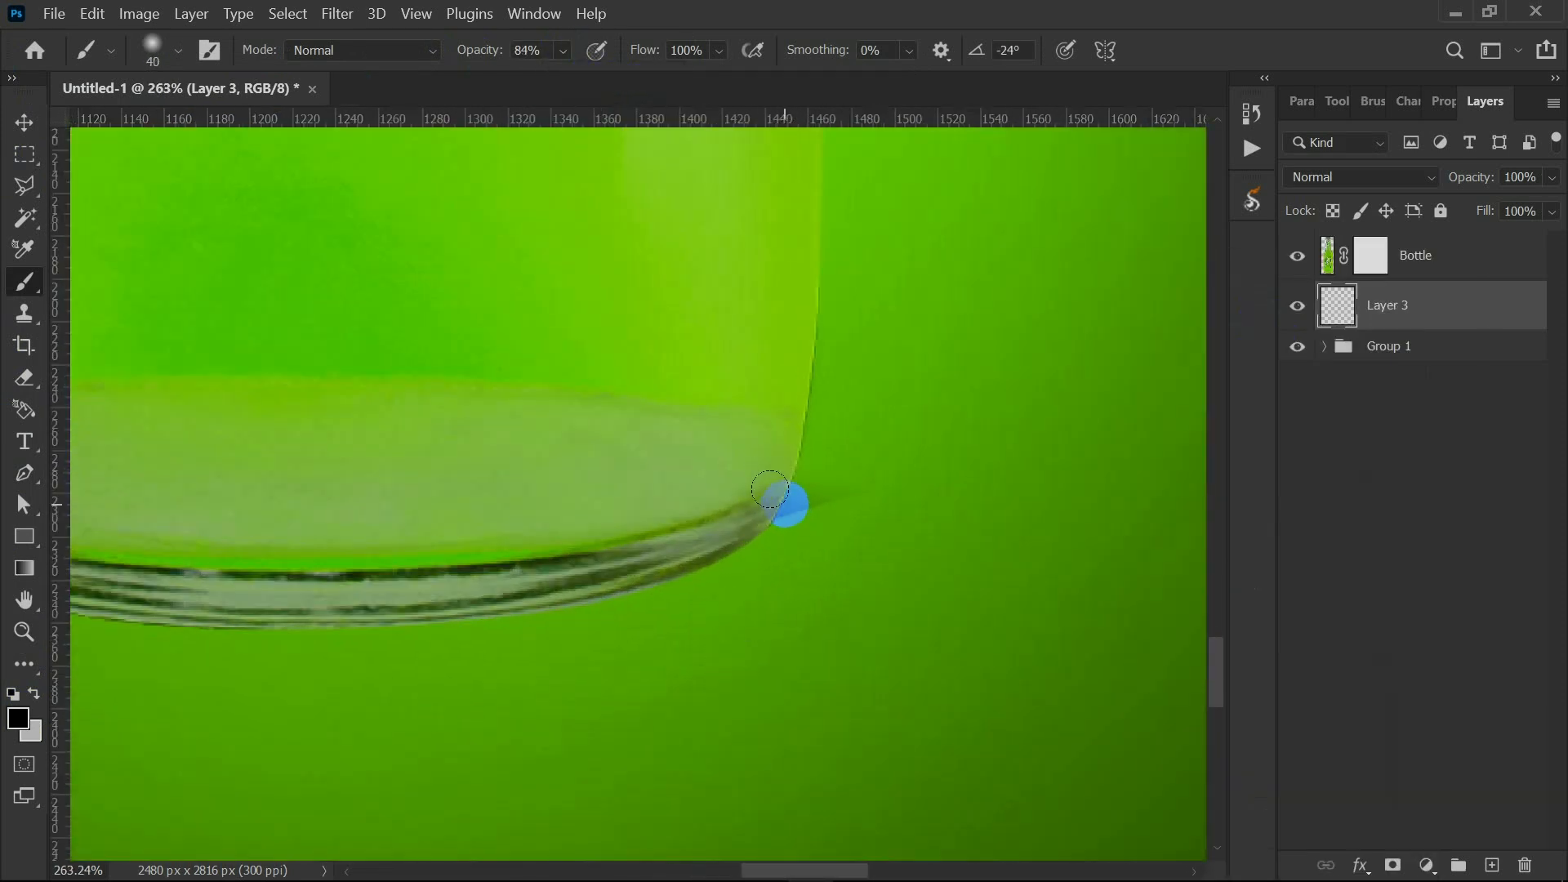
{"action": "key", "text": "ctrl+z"}
Paint a black contact shadow under the right half of the bottle's base with a 20 px brush at 42% opacity.
{"action": "key", "text": "bracketleft"}
{"action": "left_click", "coordinate": [562, 50]}
{"action": "left_click", "coordinate": [767, 539]}
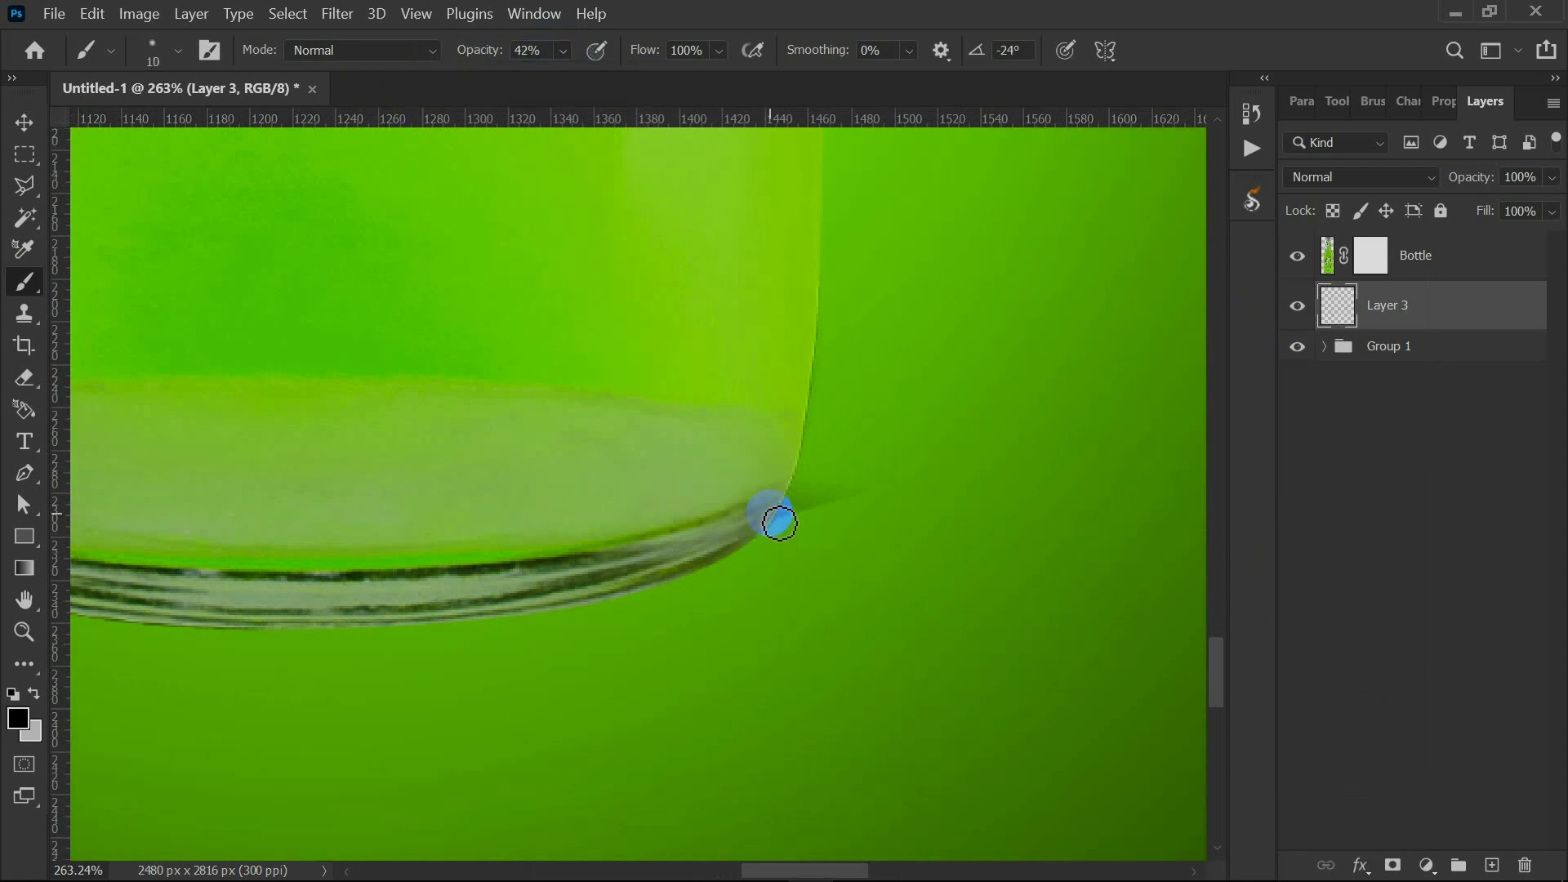
{"action": "key", "text": "bracketright"}
{"action": "mouse_move", "coordinate": [775, 516]}
{"action": "left_mouse_down"}
{"action": "mouse_move", "coordinate": [633, 574]}
{"action": "mouse_move", "coordinate": [343, 630]}
{"action": "mouse_move", "coordinate": [577, 616]}
{"action": "left_mouse_up"}
{"action": "mouse_move", "coordinate": [703, 565]}
{"action": "left_mouse_down"}
{"action": "mouse_move", "coordinate": [430, 622]}
{"action": "mouse_move", "coordinate": [655, 592]}
{"action": "mouse_move", "coordinate": [763, 528]}
{"action": "mouse_move", "coordinate": [565, 604]}
{"action": "mouse_move", "coordinate": [203, 628]}
{"action": "left_mouse_up"}
Extend the black contact shadow along the left half of the bottle's base.
{"action": "key", "text": "space"}
{"action": "mouse_move", "coordinate": [302, 562]}
{"action": "left_mouse_down"}
{"action": "mouse_move", "coordinate": [806, 543]}
{"action": "mouse_move", "coordinate": [753, 531]}
{"action": "left_mouse_up"}
{"action": "left_click", "coordinate": [26, 282]}
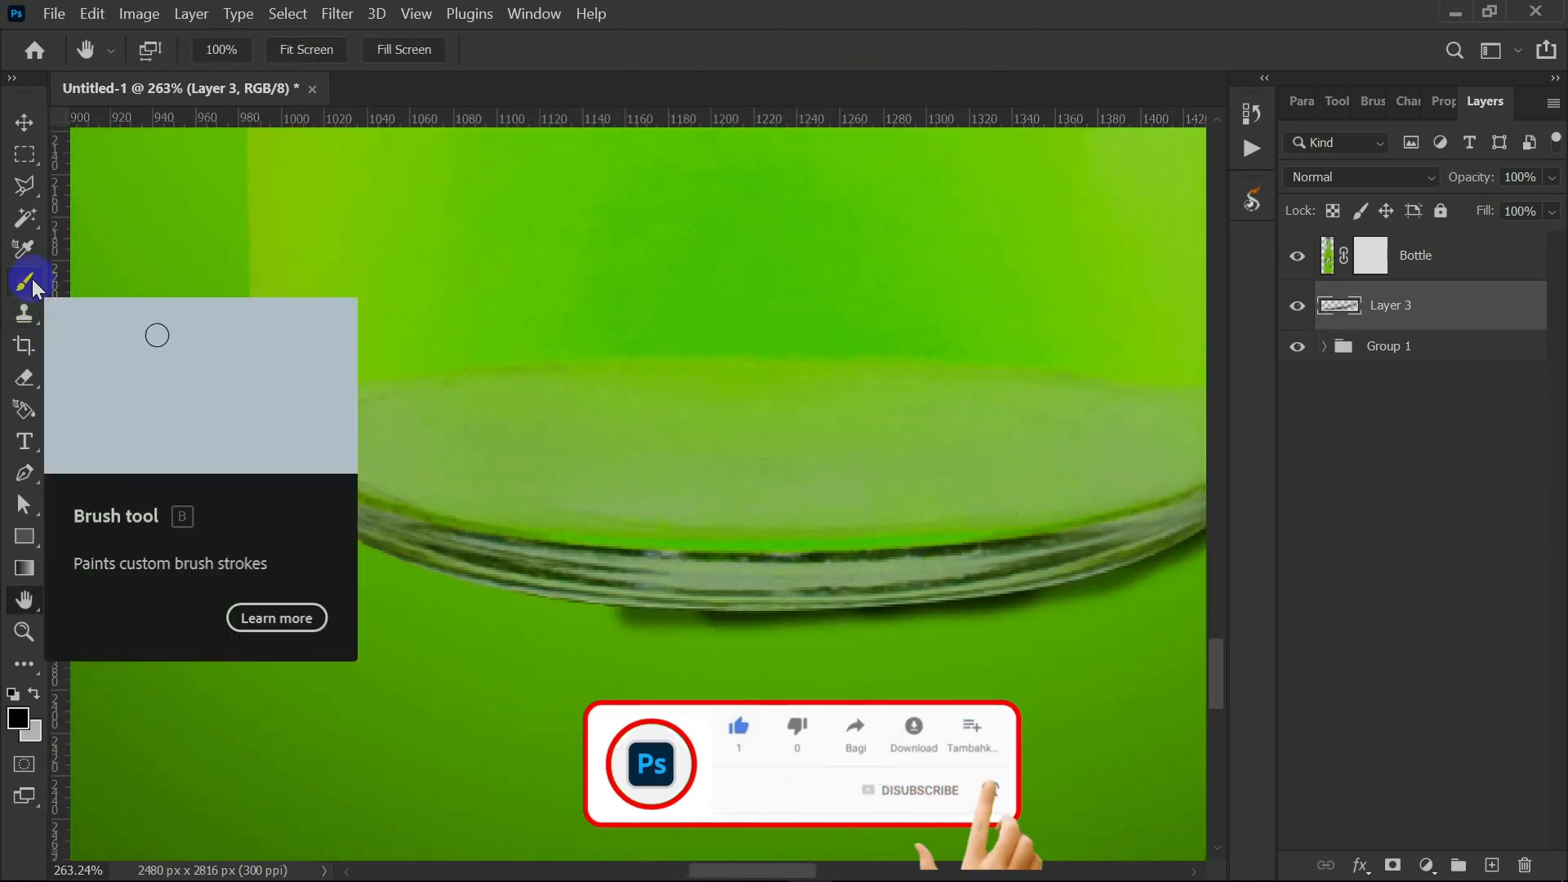
{"action": "mouse_move", "coordinate": [640, 619]}
{"action": "left_mouse_down"}
{"action": "mouse_move", "coordinate": [456, 587]}
{"action": "mouse_move", "coordinate": [349, 536]}
{"action": "left_mouse_up"}
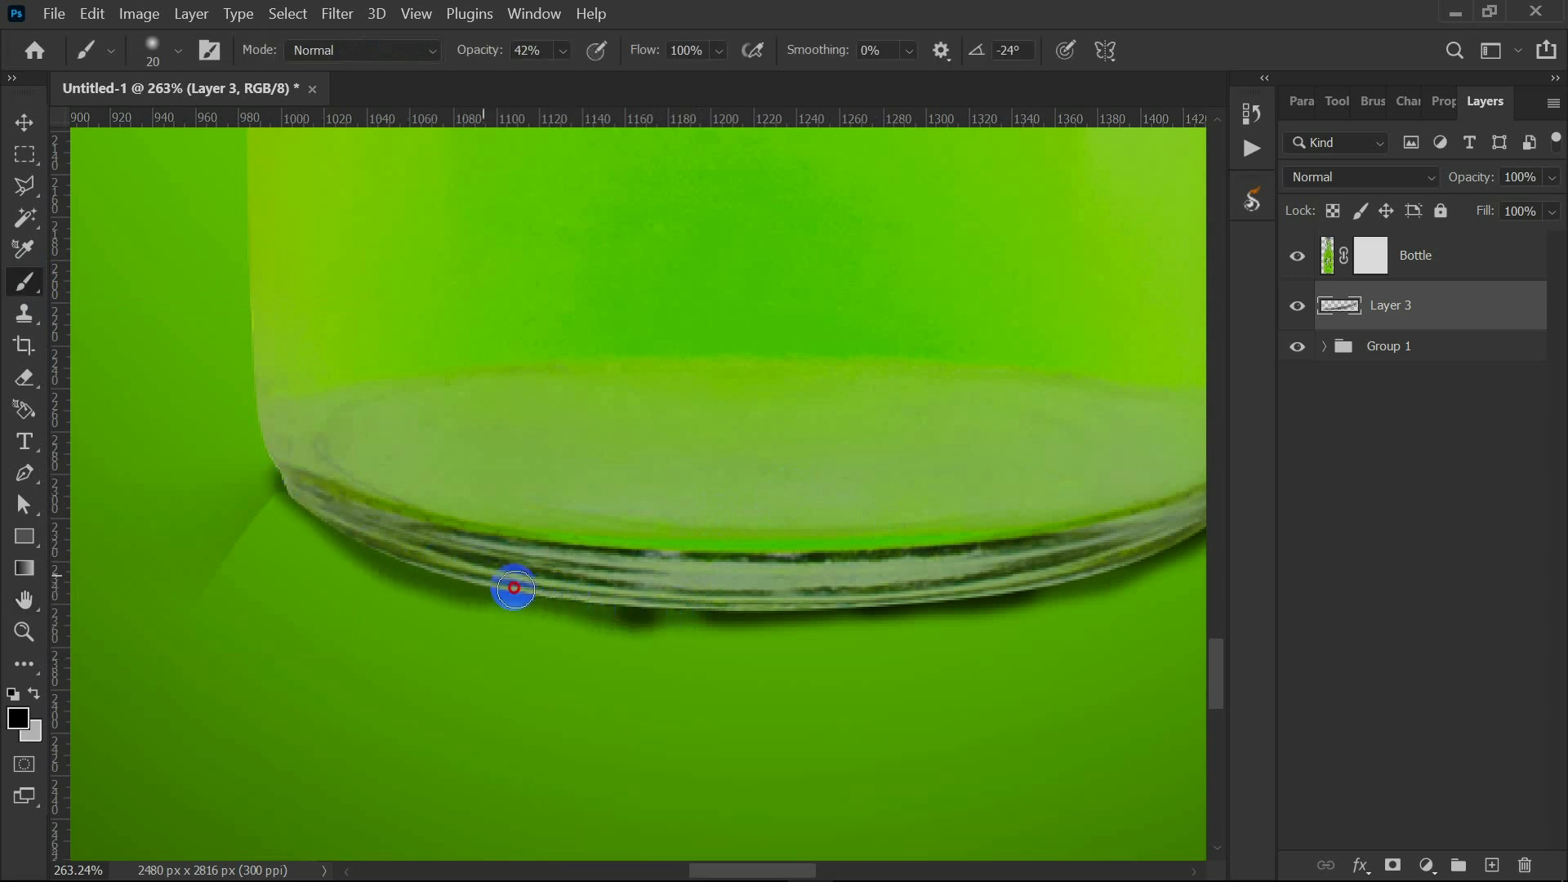
{"action": "key", "text": "v"}
{"action": "scroll", "coordinate": [666, 529], "scroll_direction": "down", "scroll_amount": 10}
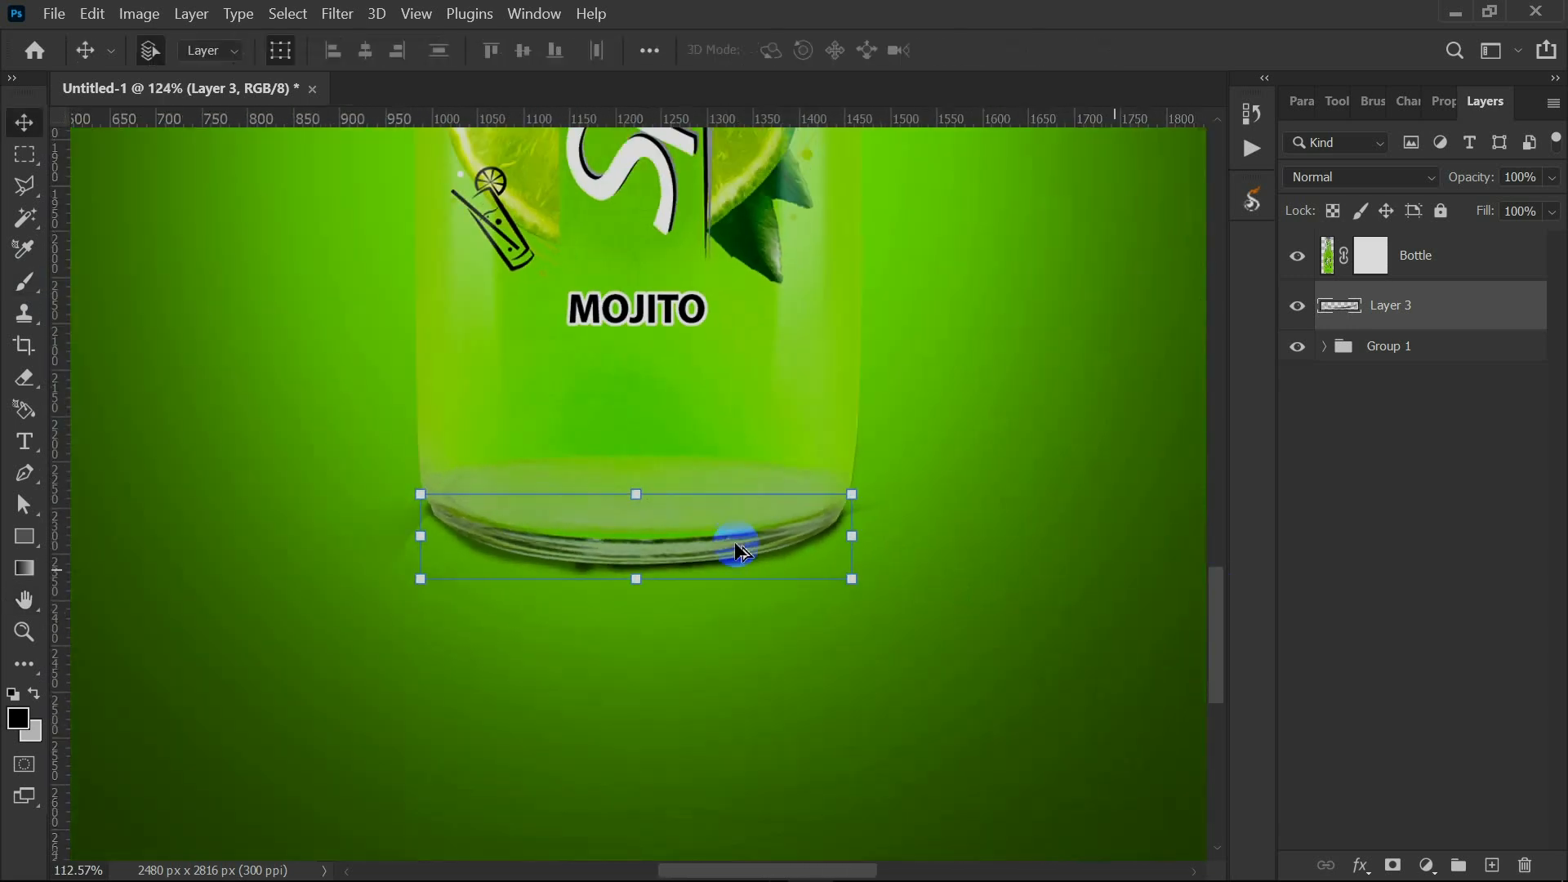
{"action": "scroll", "coordinate": [543, 548], "scroll_direction": "up", "scroll_amount": 3}
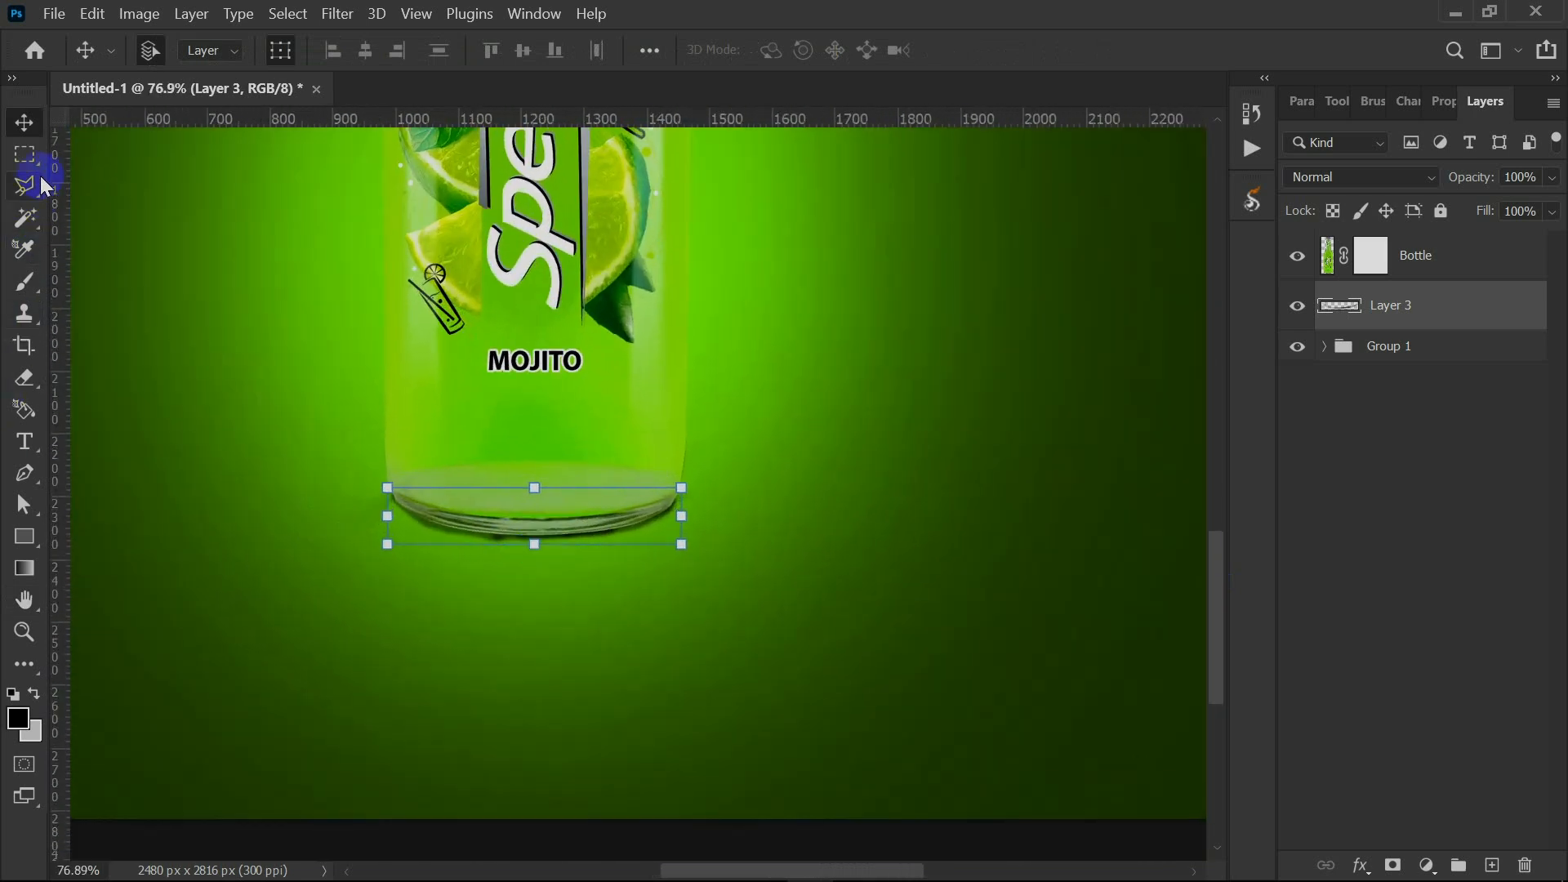
Try a broad soft shadow dab at the bottle's base with a 900 px brush at 23% opacity on the contact shadow layer.
{"action": "left_click", "coordinate": [25, 282]}
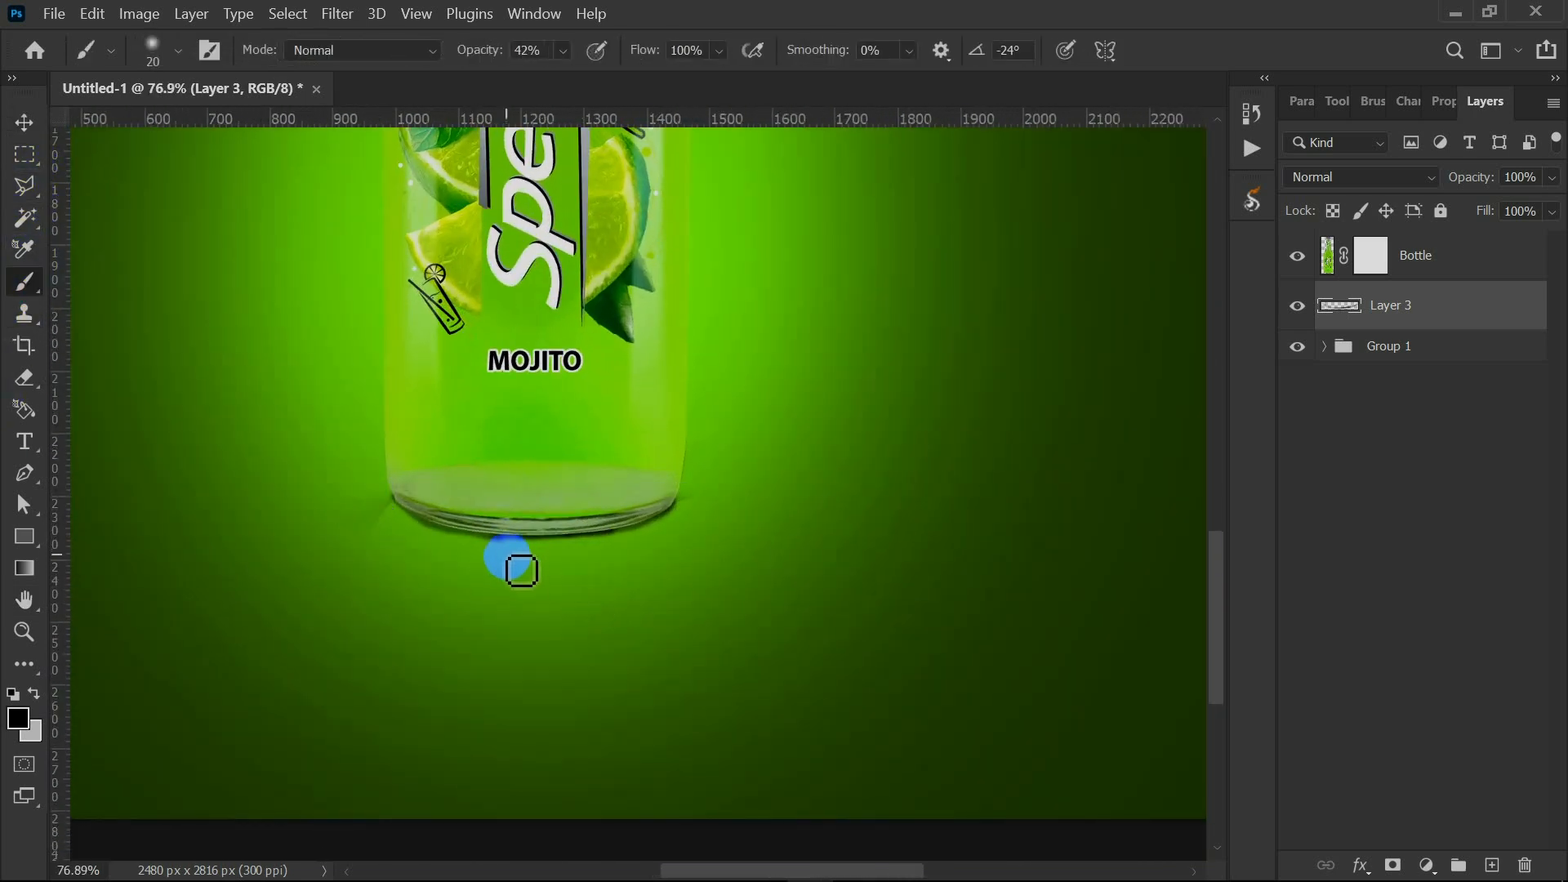
{"action": "scroll", "coordinate": [442, 549], "scroll_direction": "up", "scroll_amount": 2}
{"action": "scroll", "coordinate": [644, 624], "scroll_direction": "down", "scroll_amount": 3}
{"action": "scroll", "coordinate": [569, 608], "scroll_direction": "up", "scroll_amount": 1}
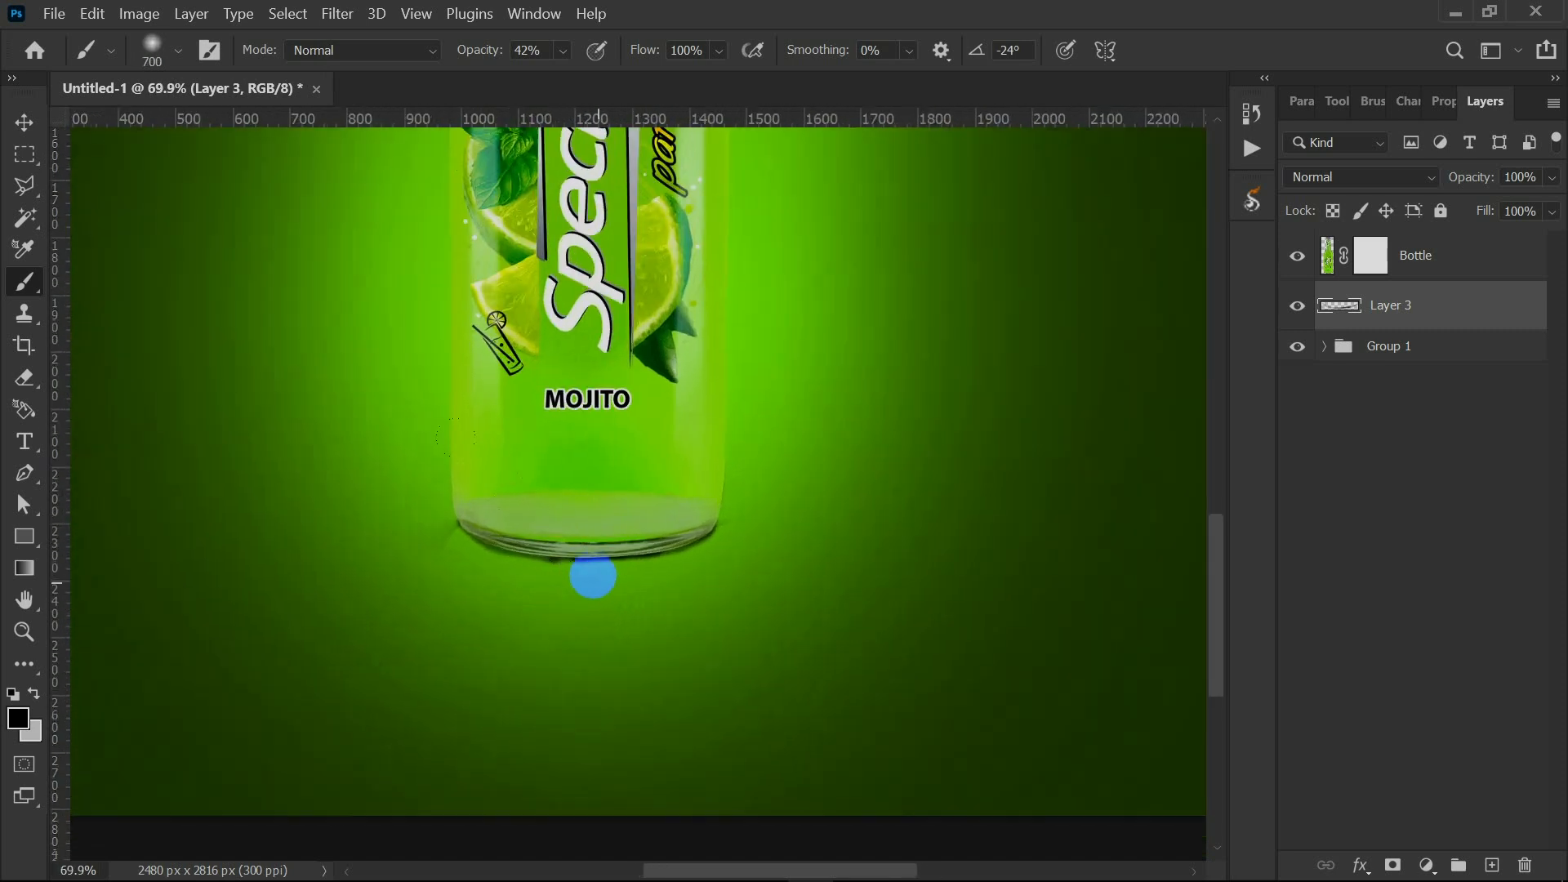
{"action": "key", "text": "bracketright"}
{"action": "key", "text": "bracketright"}
{"action": "left_click", "coordinate": [563, 50]}
{"action": "left_click_drag", "start_coordinate": [580, 584], "coordinate": [584, 565]}
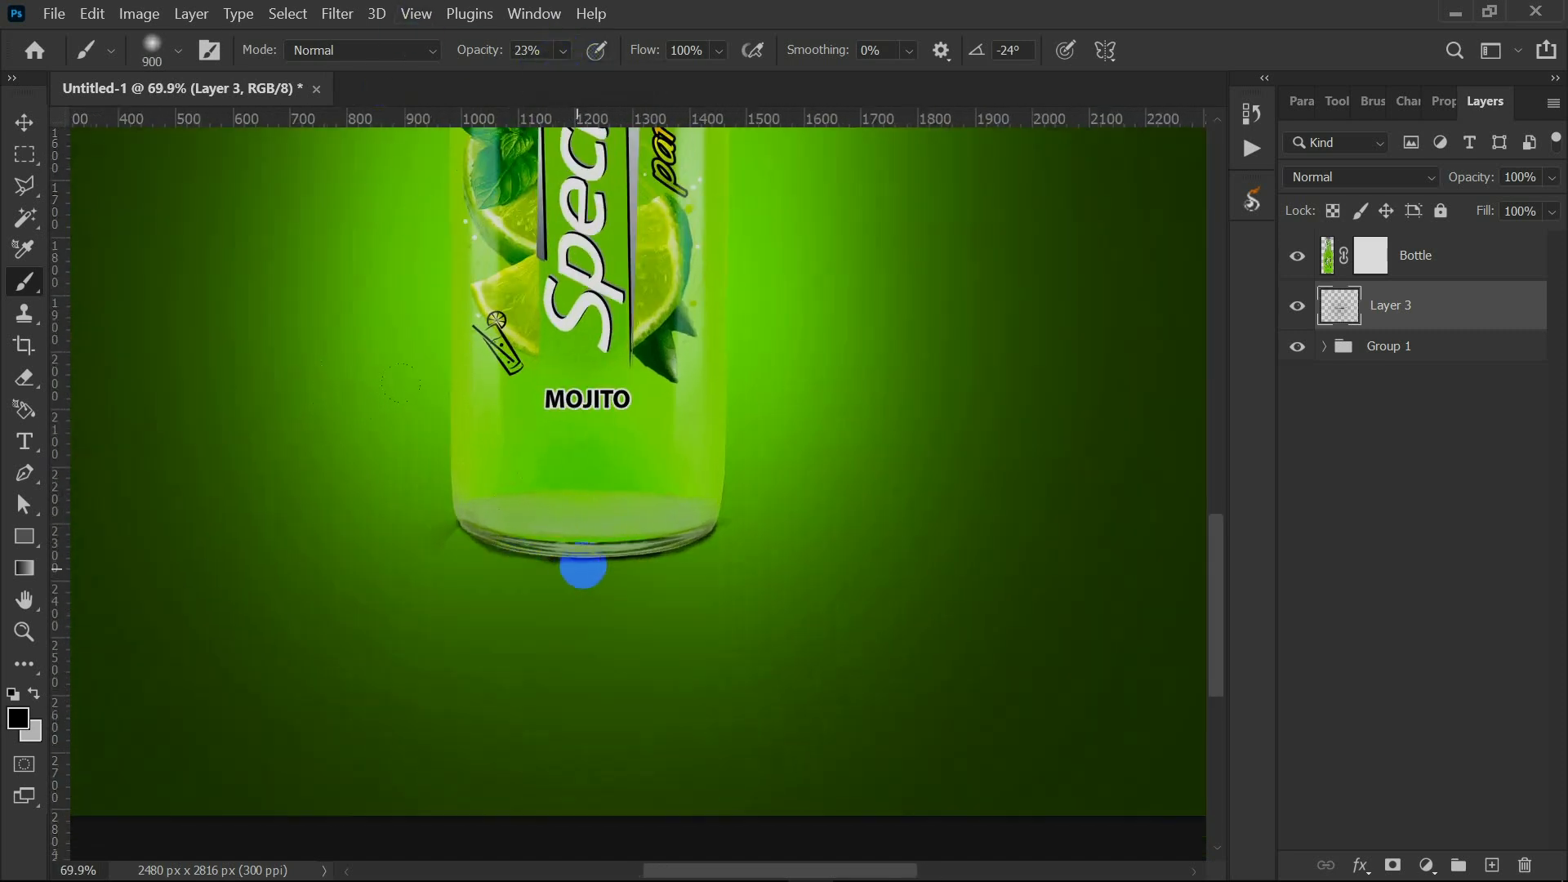
{"action": "scroll", "coordinate": [649, 578], "scroll_direction": "down", "scroll_amount": 2}
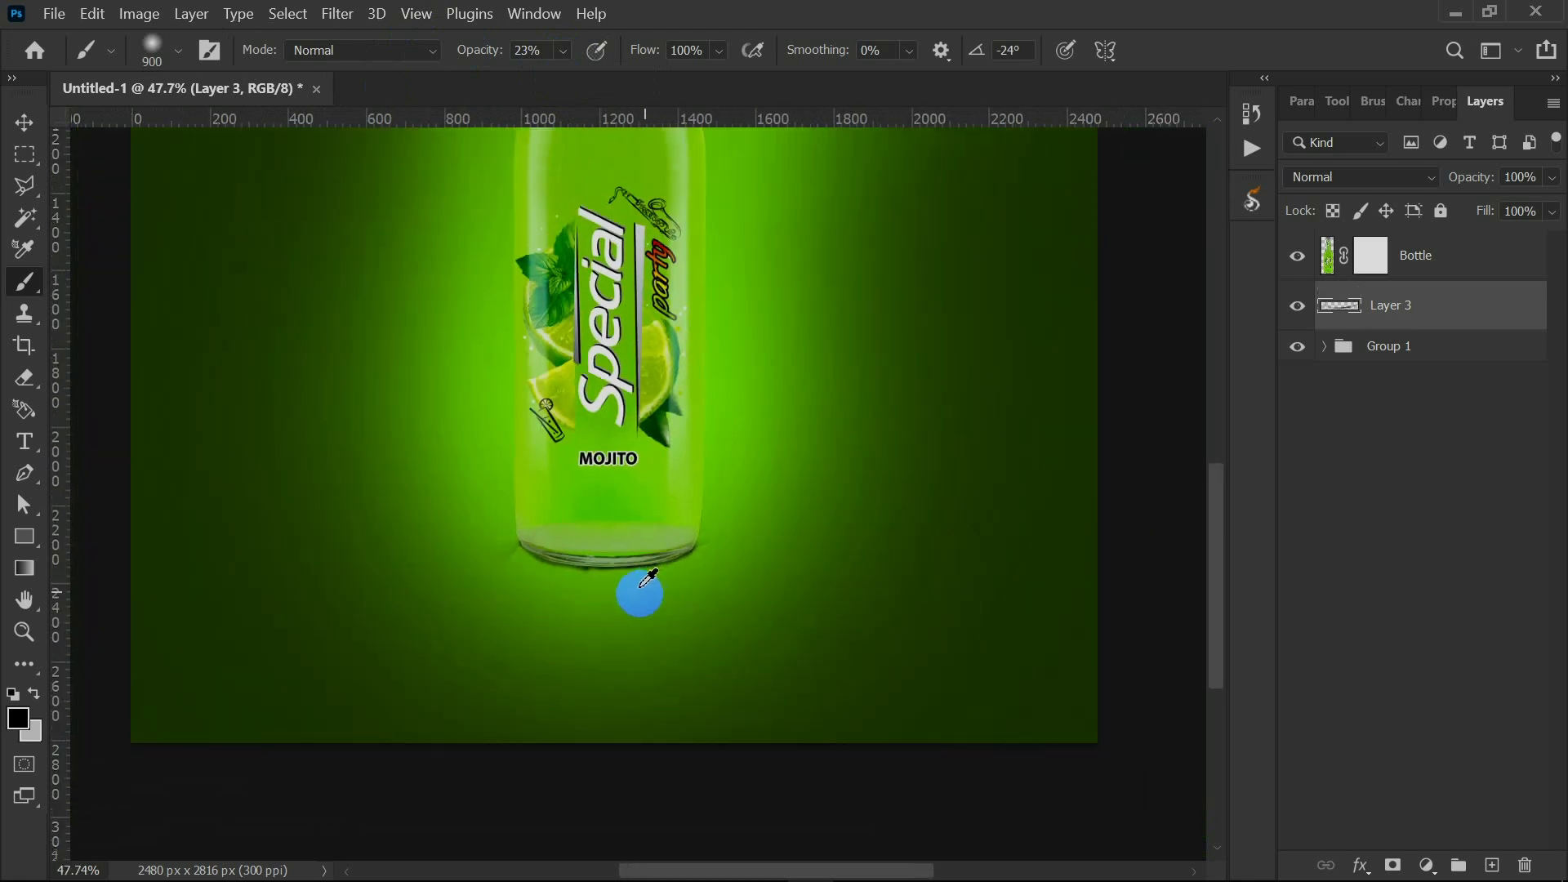
Add a new layer below the Bottle layer and dab a 900 px soft black spot at 23% opacity over the base.
{"action": "left_click", "coordinate": [1491, 865]}
{"action": "left_click", "coordinate": [607, 539]}
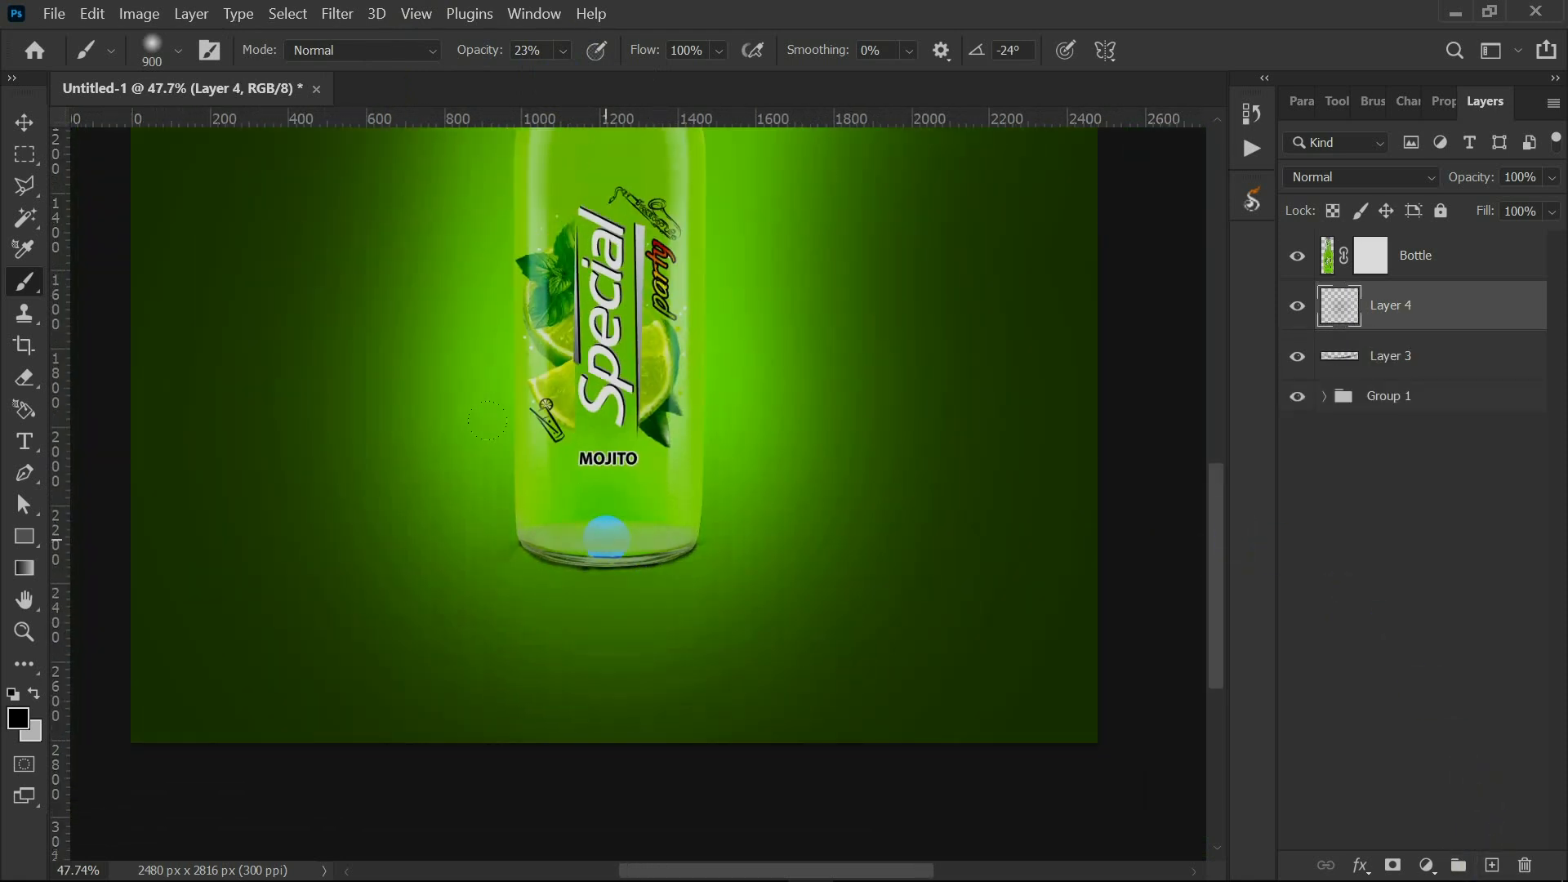
Flatten the soft black spot to about 65% width and 25% height with a 12.5° horizontal skew, centered under the bottle's base.
{"action": "key", "text": "v"}
{"action": "left_click_drag", "start_coordinate": [605, 283], "coordinate": [615, 564]}
{"action": "left_click_drag", "start_coordinate": [611, 671], "coordinate": [604, 605]}
{"action": "left_click_drag", "start_coordinate": [598, 659], "coordinate": [929, 479]}
{"action": "left_click_drag", "start_coordinate": [835, 558], "coordinate": [728, 553]}
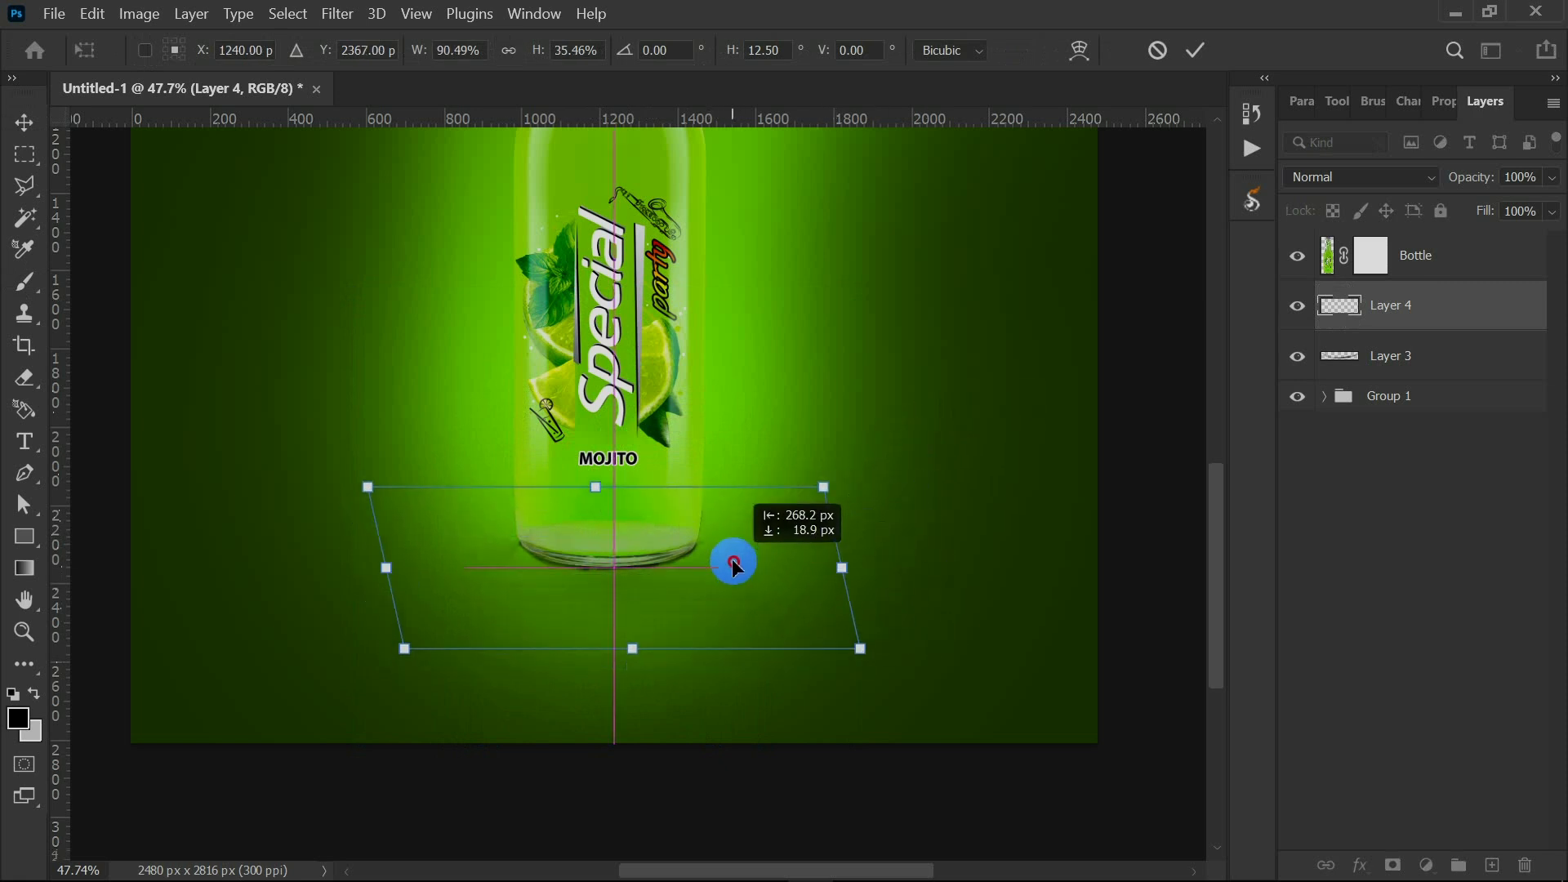
{"action": "left_click_drag", "start_coordinate": [825, 479], "coordinate": [845, 429]}
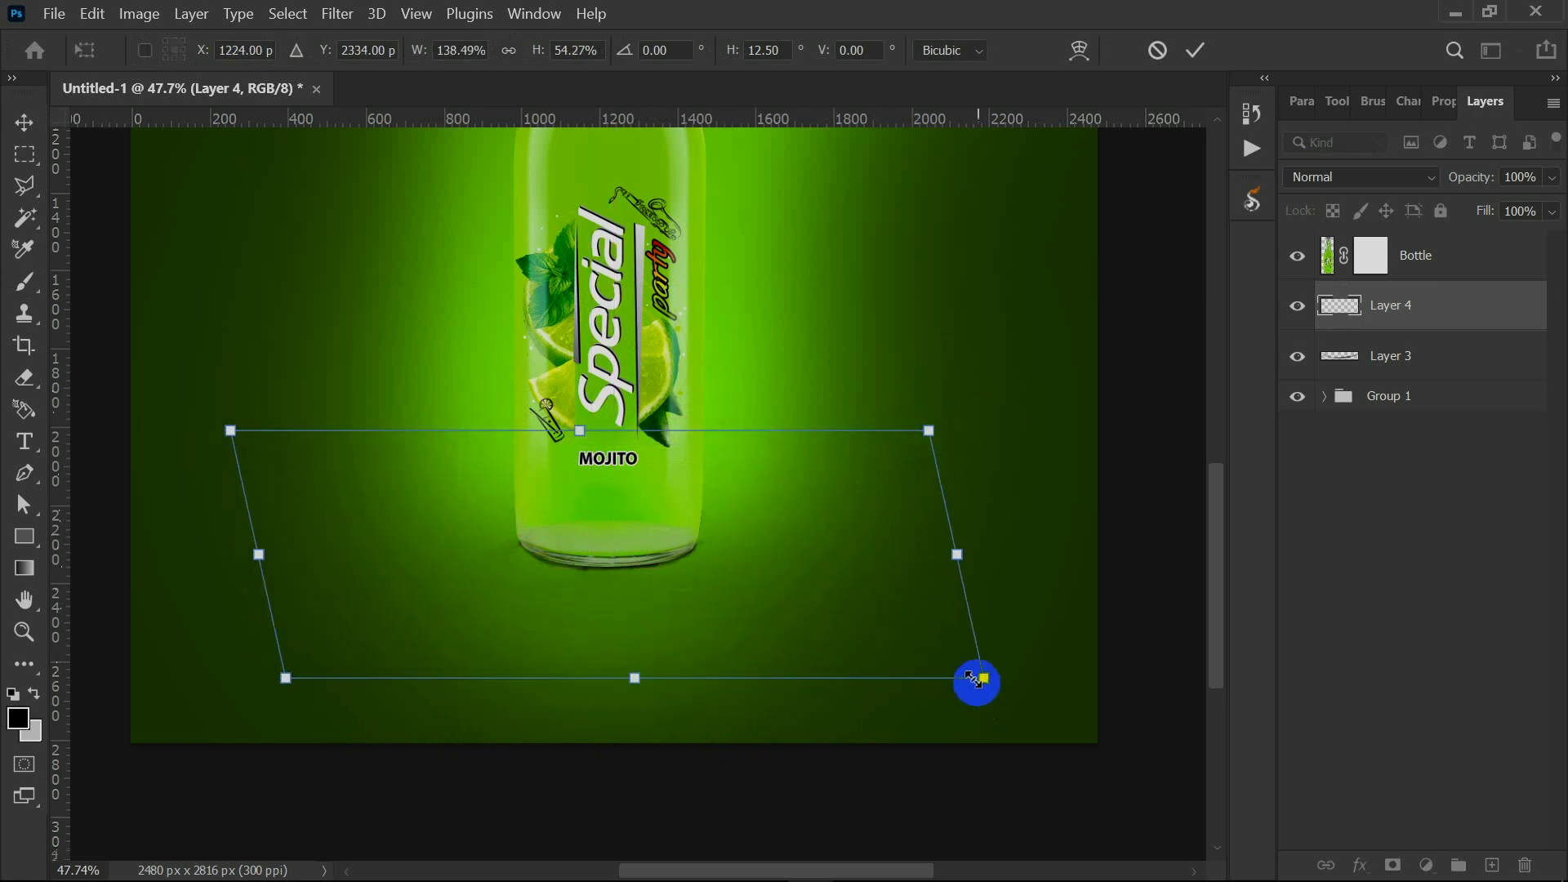
{"action": "left_click_drag", "start_coordinate": [977, 675], "coordinate": [771, 634]}
{"action": "left_click_drag", "start_coordinate": [654, 575], "coordinate": [661, 588]}
{"action": "left_click", "coordinate": [1196, 51]}
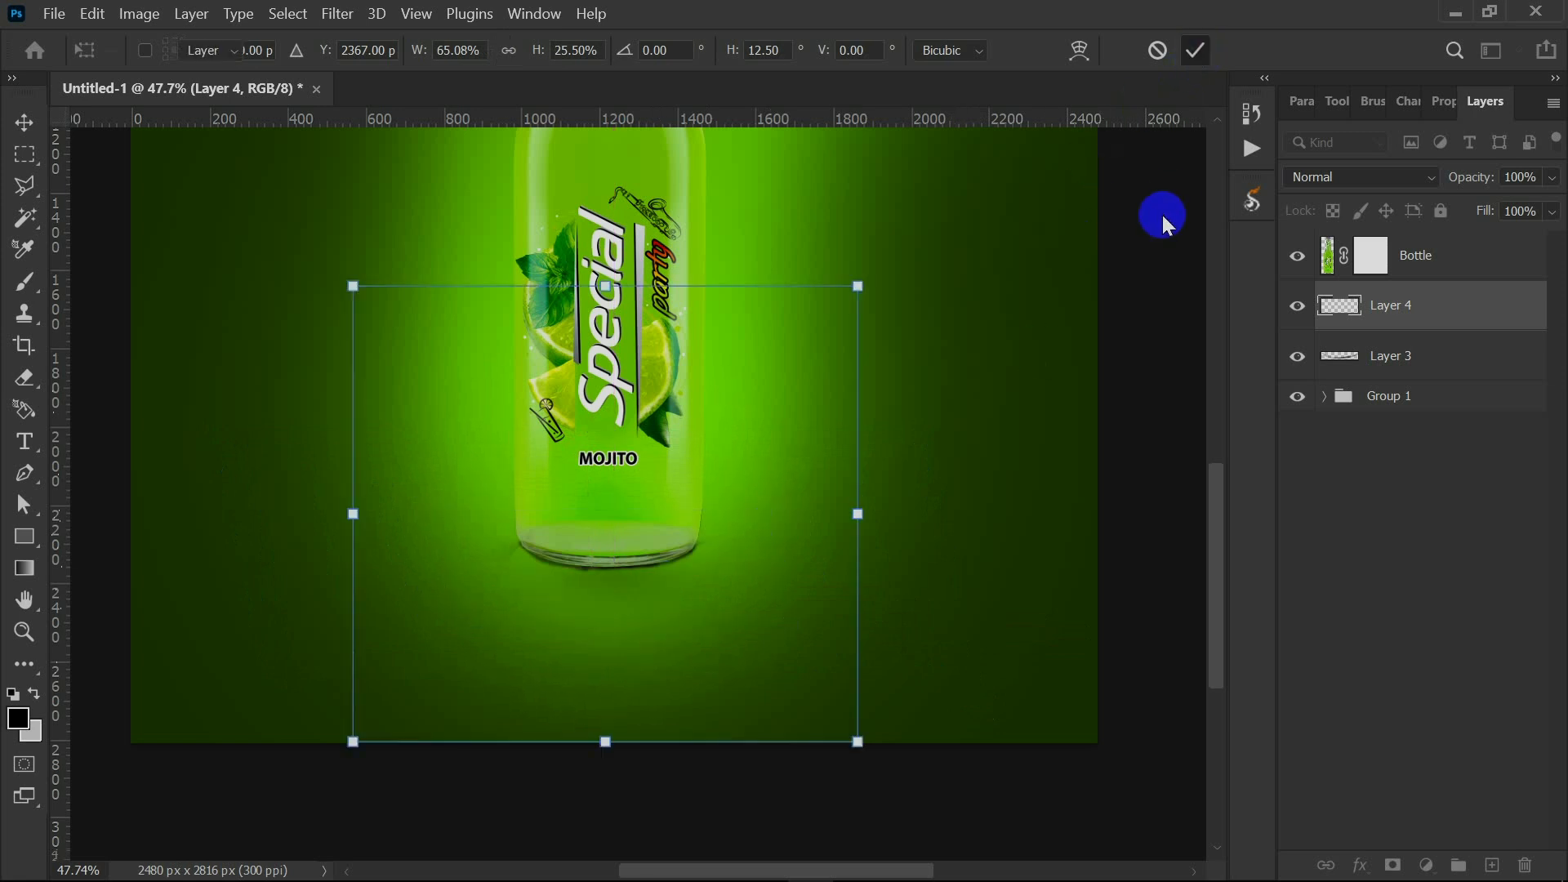
Add another layer below the Bottle layer and dab a 900 px soft black spot on it at 72% opacity.
{"action": "scroll", "coordinate": [572, 392], "scroll_direction": "down", "scroll_amount": 5}
{"action": "left_click", "coordinate": [1502, 867]}
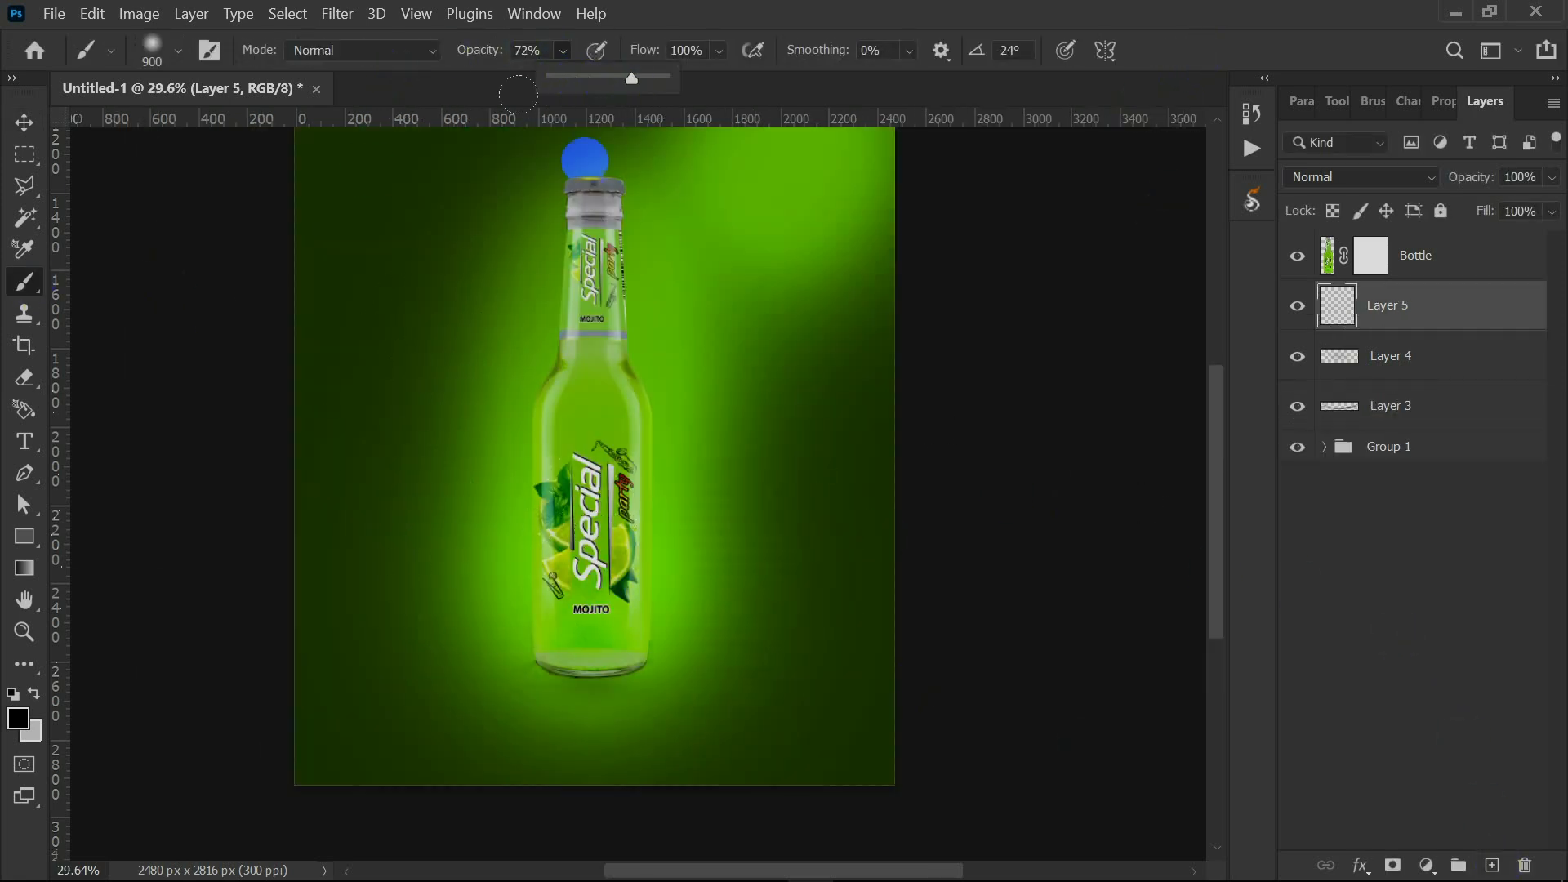
{"action": "left_click", "coordinate": [473, 567]}
Squash the stronger black spot into a flat, wide ellipse and place it beneath the bottle as a ground shadow.
{"action": "key", "text": "ctrl+t"}
{"action": "left_click_drag", "start_coordinate": [472, 389], "coordinate": [473, 482]}
{"action": "left_click_drag", "start_coordinate": [602, 611], "coordinate": [836, 589]}
{"action": "left_click_drag", "start_coordinate": [675, 561], "coordinate": [666, 657]}
{"action": "left_click_drag", "start_coordinate": [871, 538], "coordinate": [806, 570]}
{"action": "left_click_drag", "start_coordinate": [685, 667], "coordinate": [687, 675]}
{"action": "left_click", "coordinate": [1197, 54]}
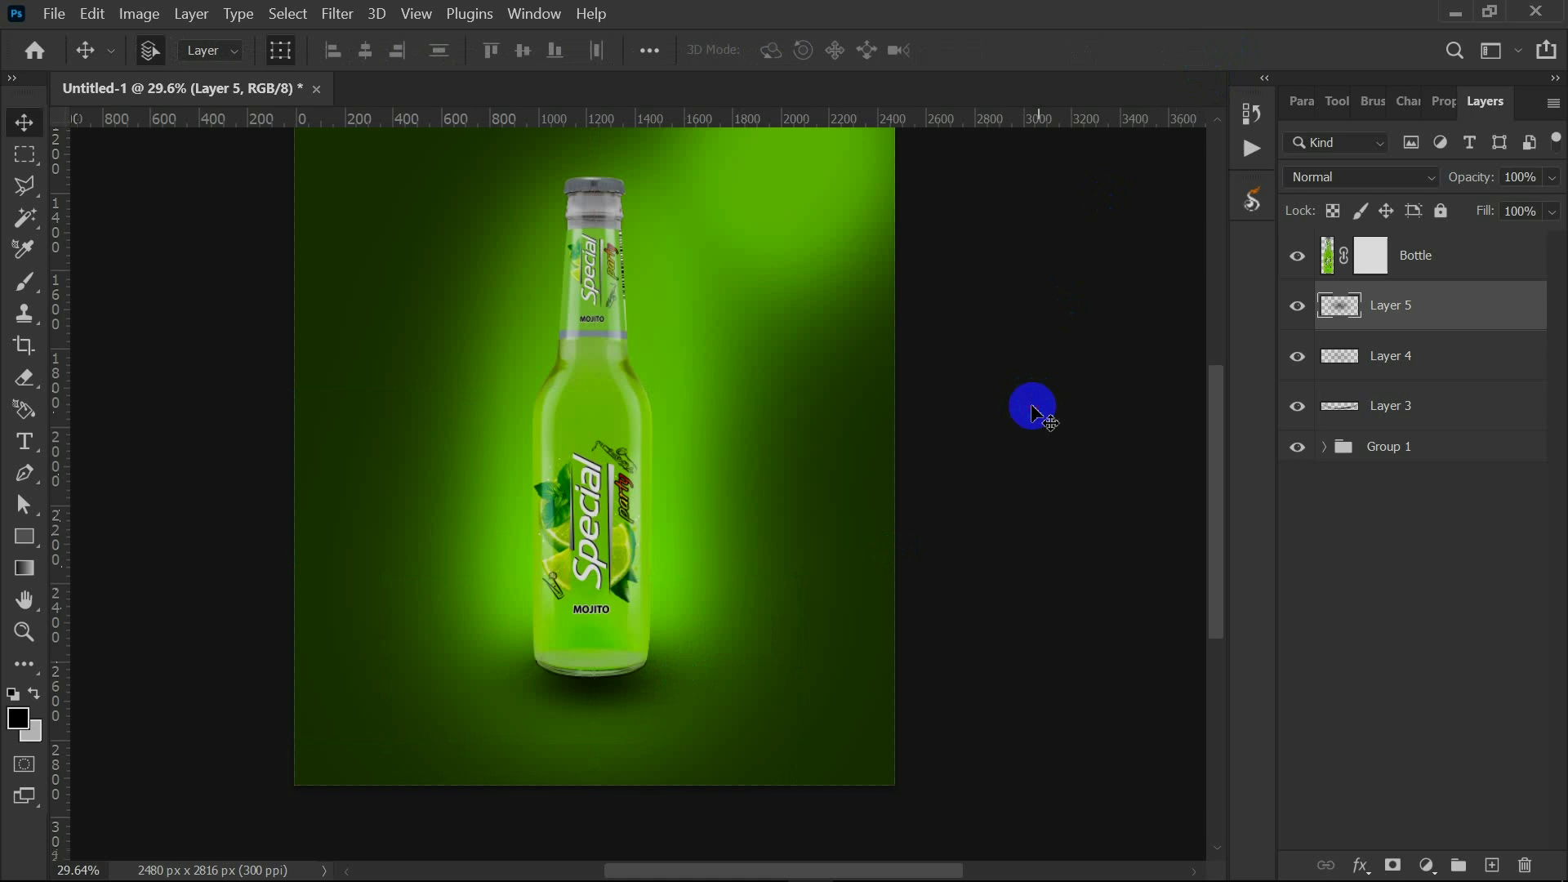
Darken the bottle with a Curves adjustment clipped to the Bottle layer, lowering the white point and mapping input 126 to output 69.
{"action": "scroll", "coordinate": [1031, 406], "scroll_direction": "up", "scroll_amount": 2}
{"action": "left_click", "coordinate": [1395, 257]}
{"action": "left_click", "coordinate": [1328, 256]}
{"action": "left_click", "coordinate": [1428, 866]}
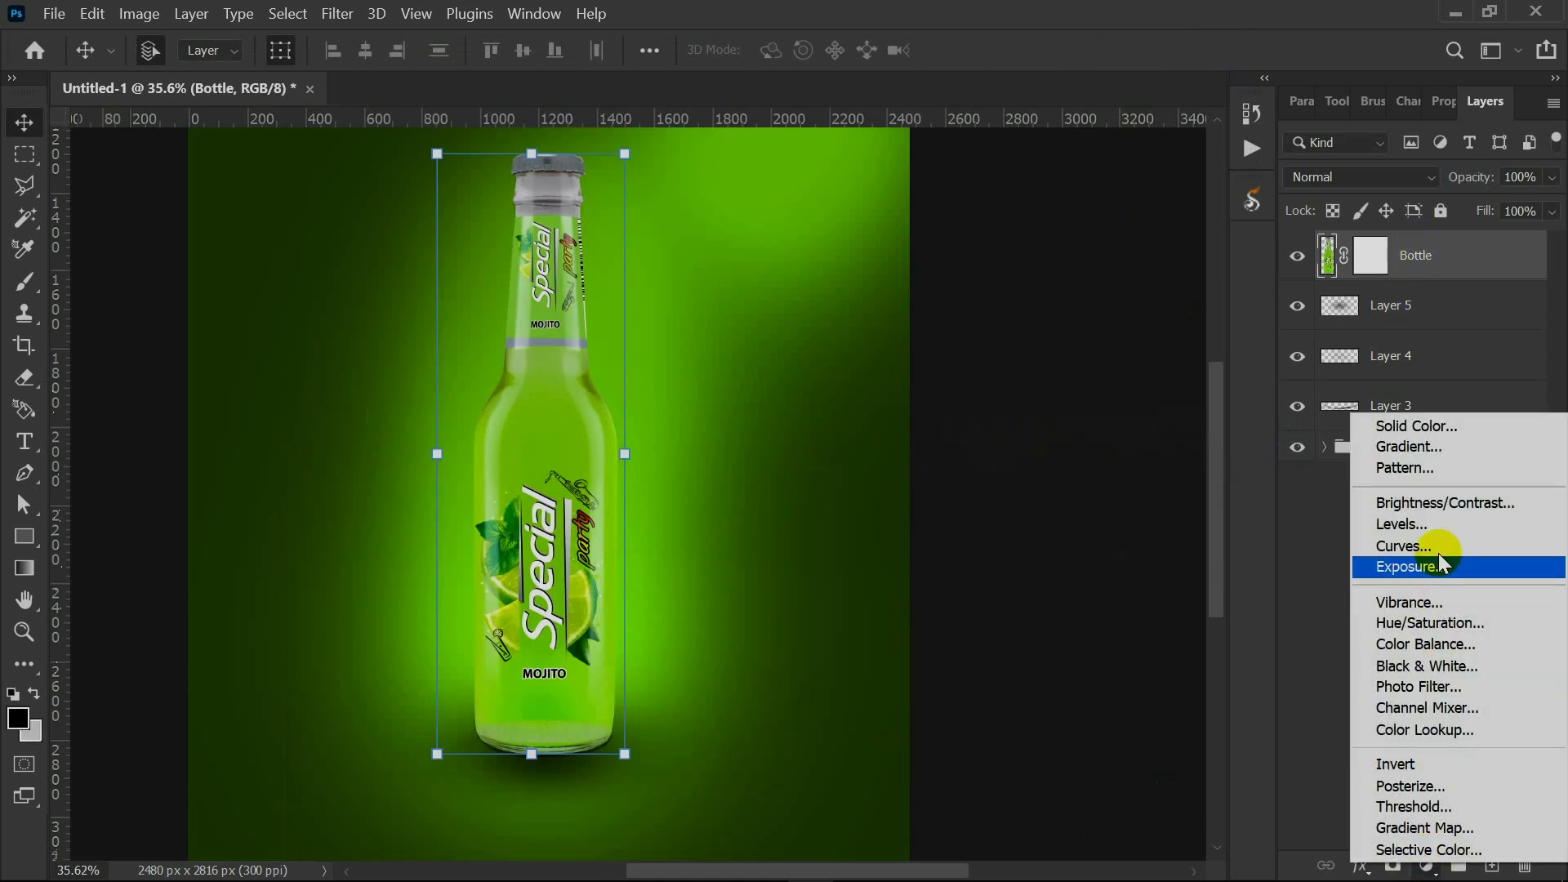
{"action": "left_click", "coordinate": [1435, 542]}
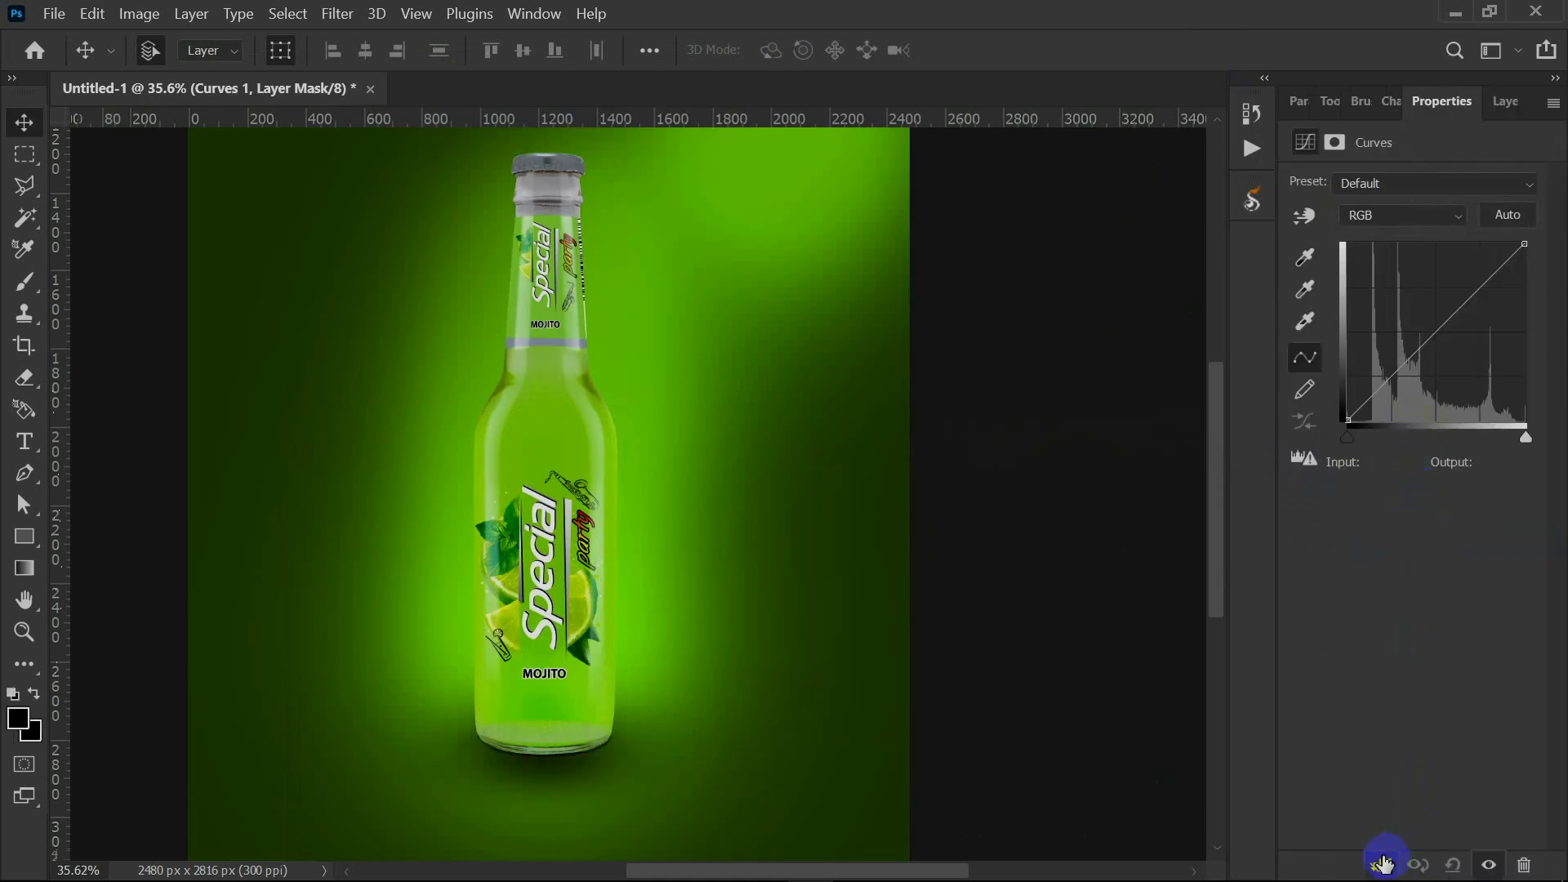
{"action": "left_click_drag", "start_coordinate": [1521, 244], "coordinate": [1524, 270]}
{"action": "left_click_drag", "start_coordinate": [1428, 354], "coordinate": [1431, 372]}
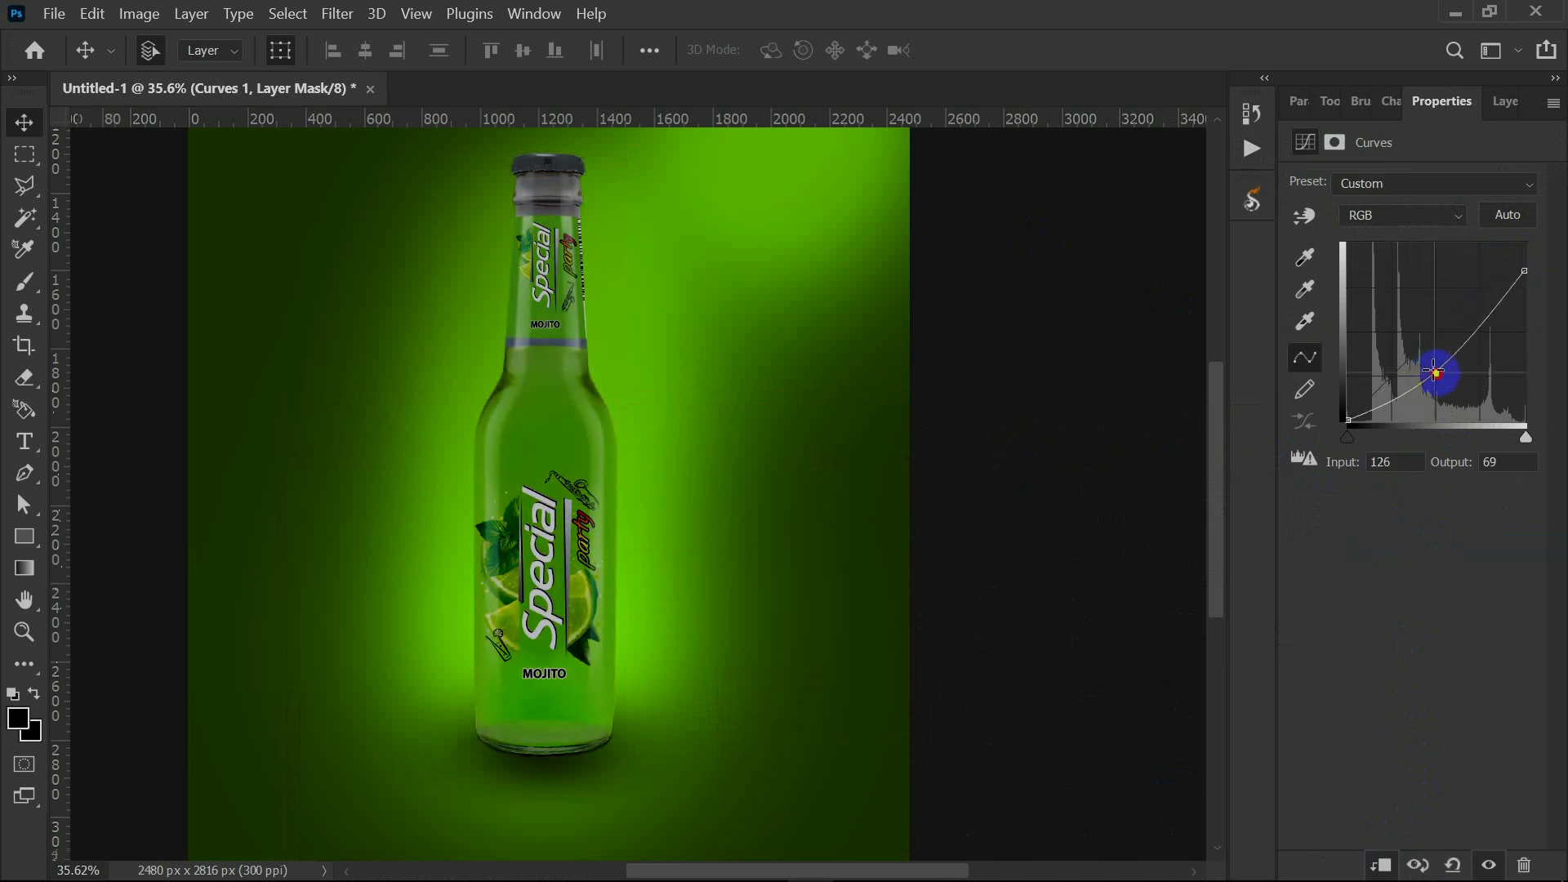
Switch to a 60 px soft brush for painting on the Curves adjustment's mask around the bottle cap.
{"action": "left_click", "coordinate": [1506, 107]}
{"action": "scroll", "coordinate": [531, 360], "scroll_direction": "up", "scroll_amount": 3}
{"action": "left_click", "coordinate": [24, 284]}
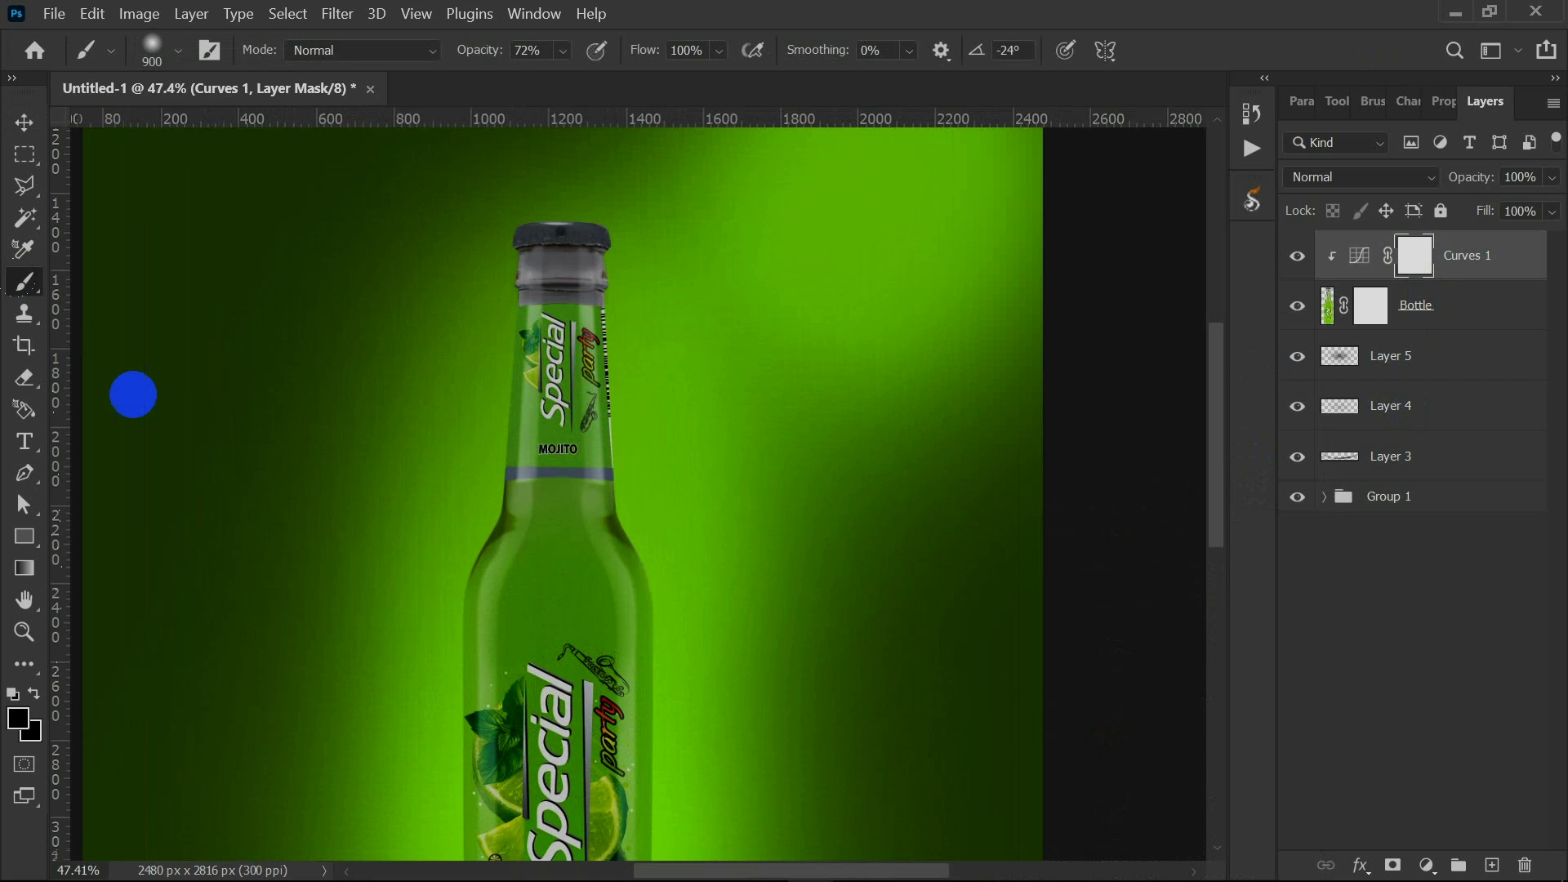
{"action": "scroll", "coordinate": [562, 384], "scroll_direction": "up", "scroll_amount": 4}
{"action": "scroll", "coordinate": [568, 375], "scroll_direction": "up", "scroll_amount": 4}
{"action": "scroll", "coordinate": [571, 392], "scroll_direction": "up", "scroll_amount": 2}
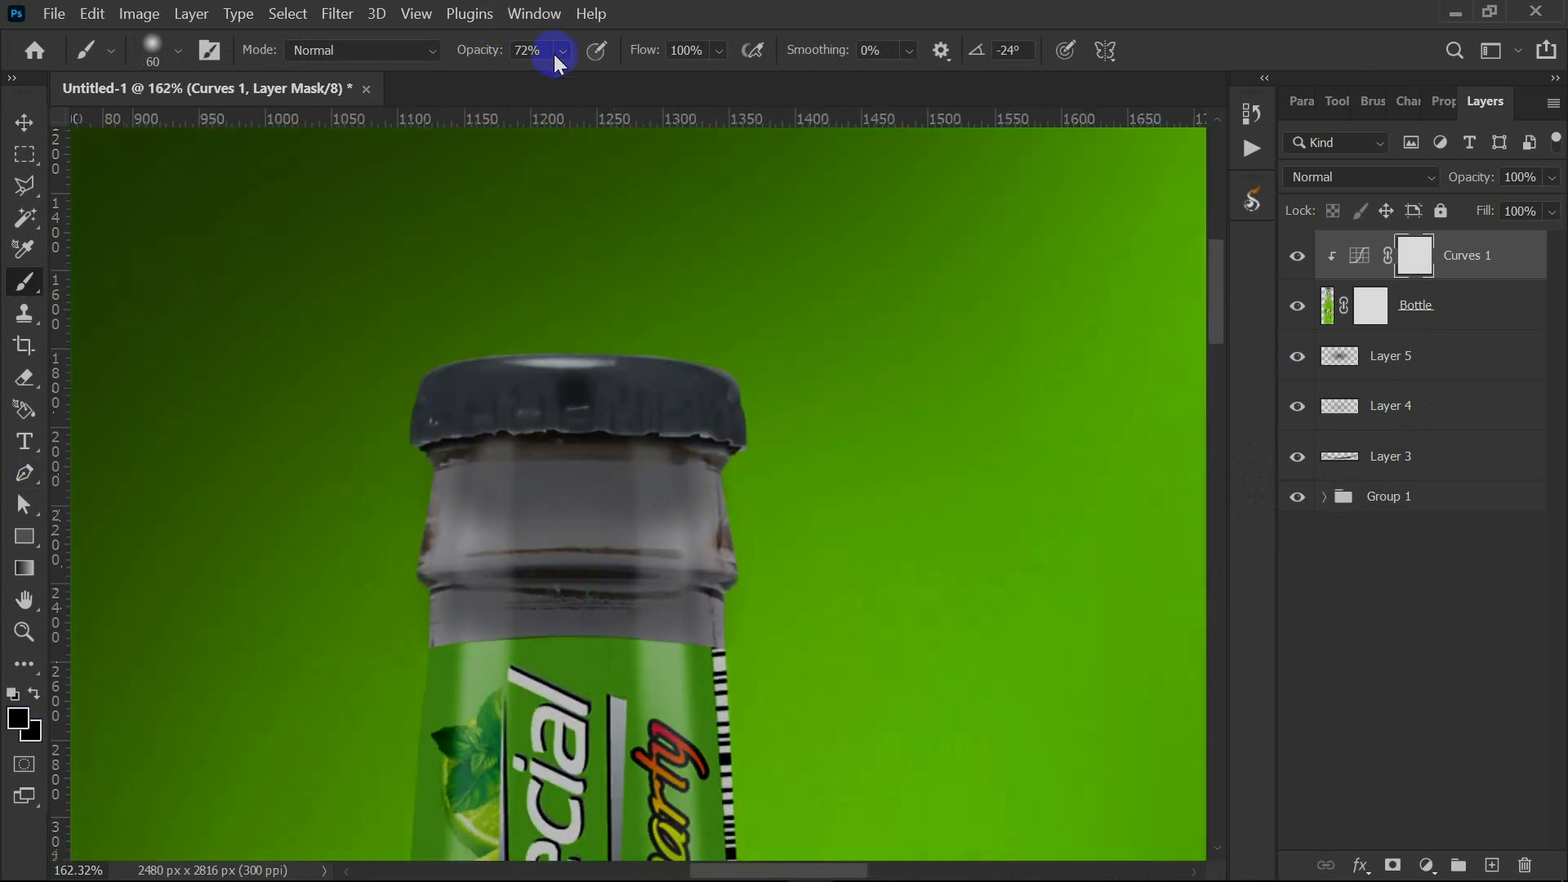
Leave the foreground color black and set the background color to white.
{"action": "left_click", "coordinate": [19, 719]}
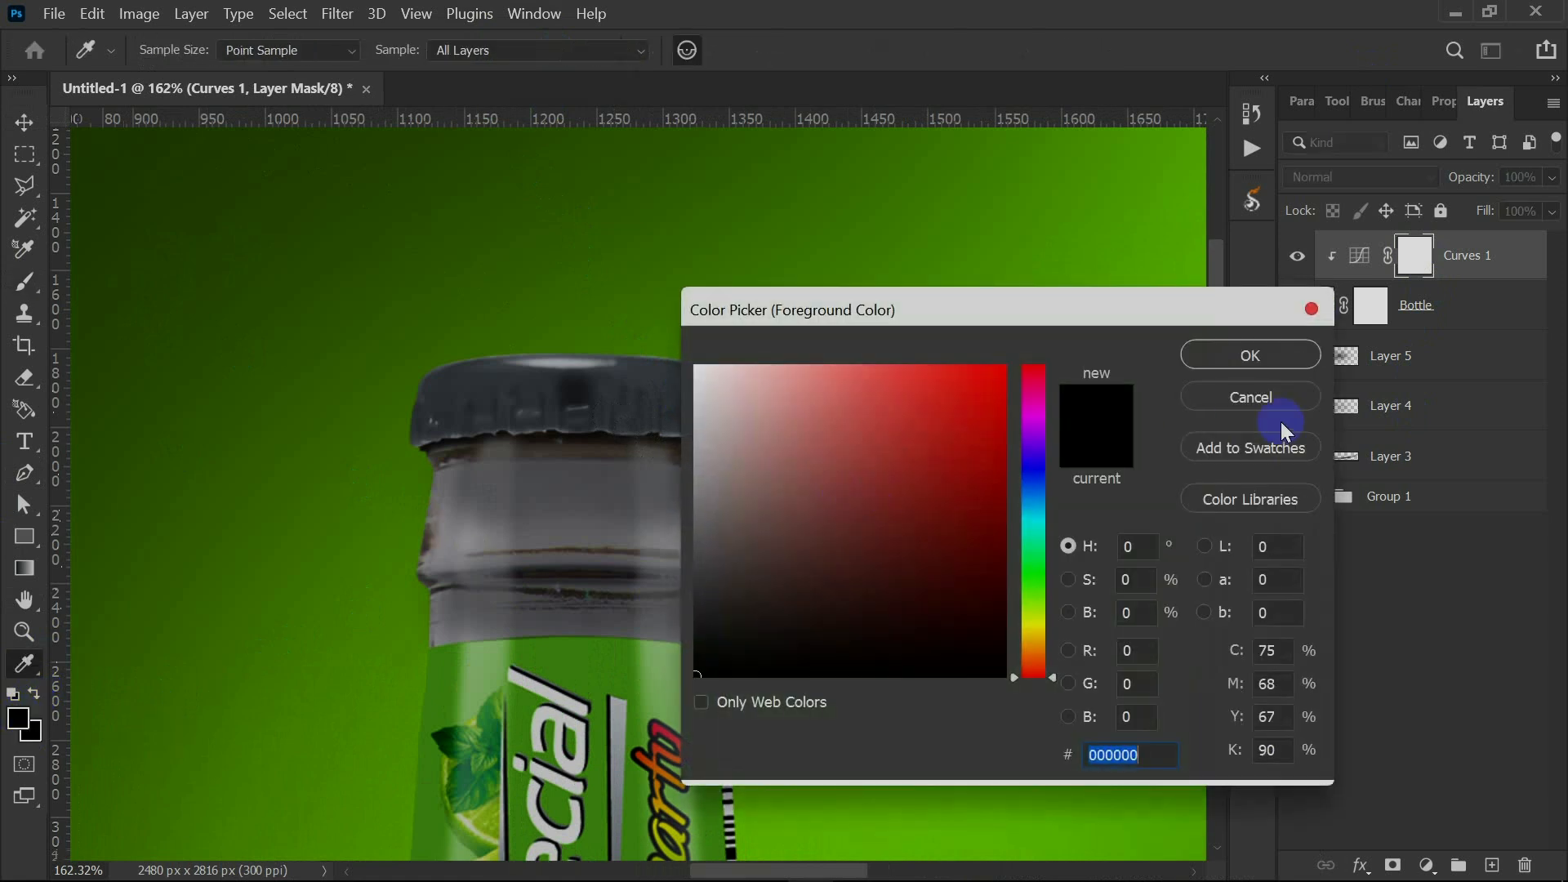
{"action": "left_click", "coordinate": [1262, 398]}
{"action": "left_click", "coordinate": [33, 734]}
{"action": "left_click", "coordinate": [696, 367]}
{"action": "left_click", "coordinate": [1242, 356]}
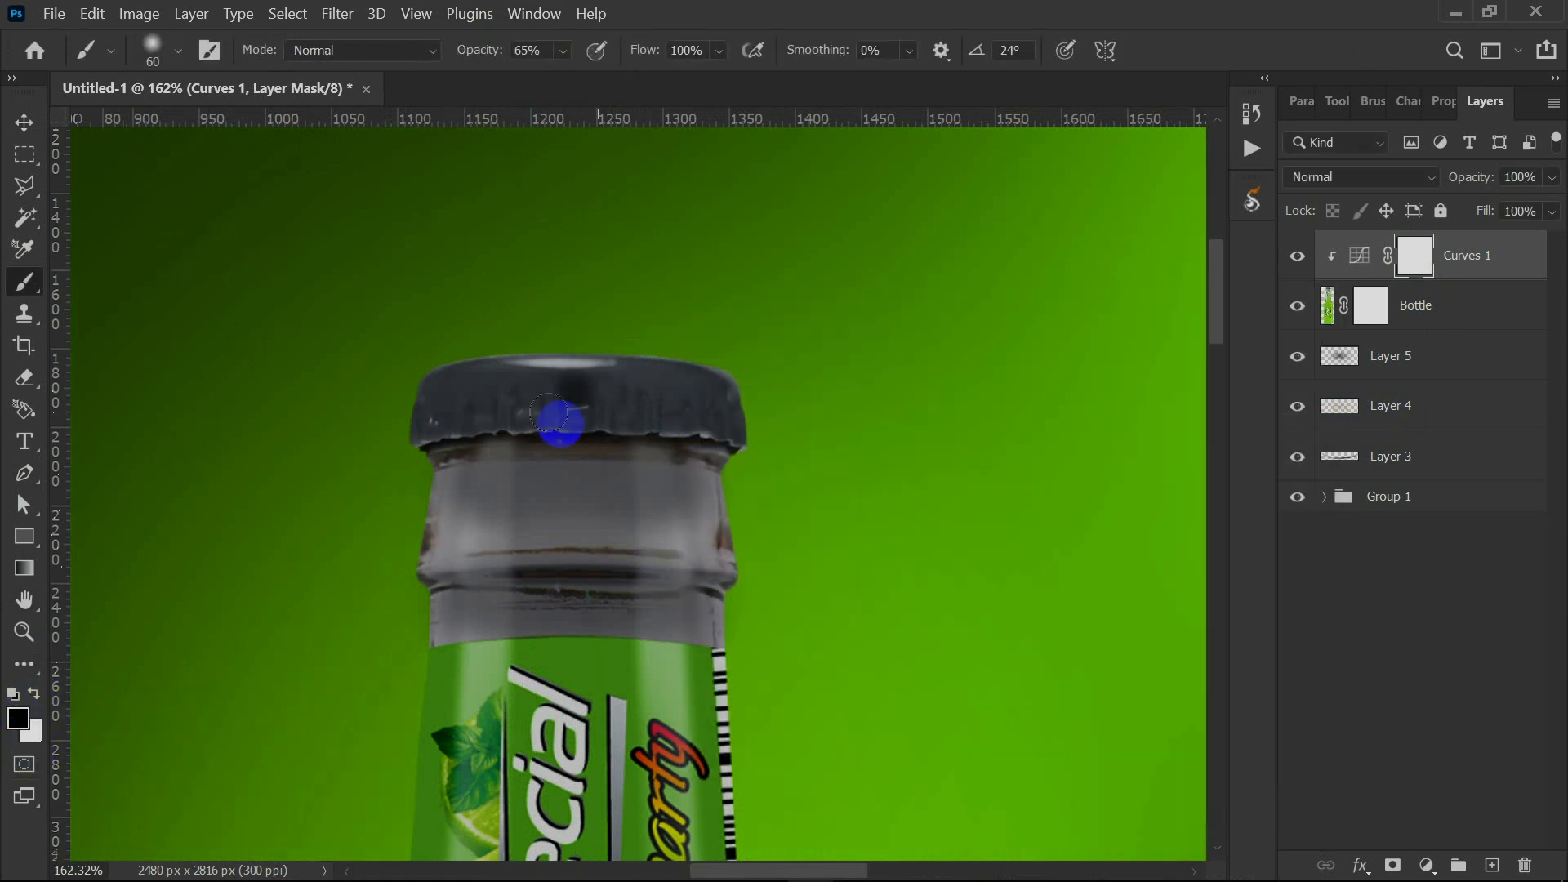
Paint black on the Curves mask along the bottle's right edge, from the cap down past the shoulder, at 65% brush opacity.
{"action": "mouse_move", "coordinate": [489, 362]}
{"action": "left_mouse_down"}
{"action": "mouse_move", "coordinate": [644, 346]}
{"action": "mouse_move", "coordinate": [708, 380]}
{"action": "left_mouse_up"}
{"action": "key", "text": "ctrl+z"}
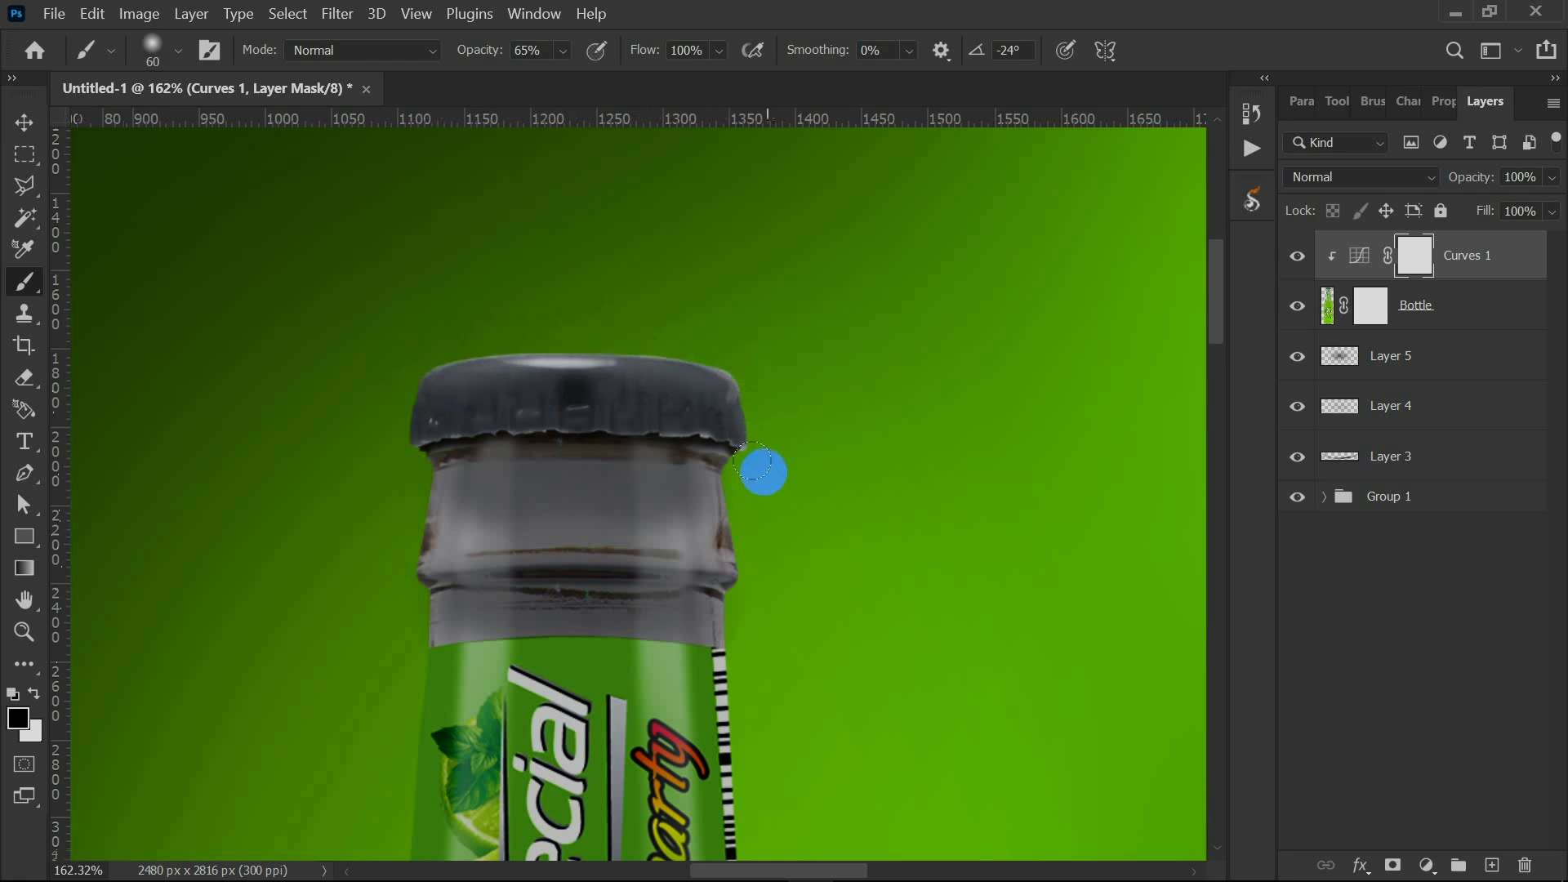
{"action": "scroll", "coordinate": [761, 648], "scroll_direction": "down", "scroll_amount": 5}
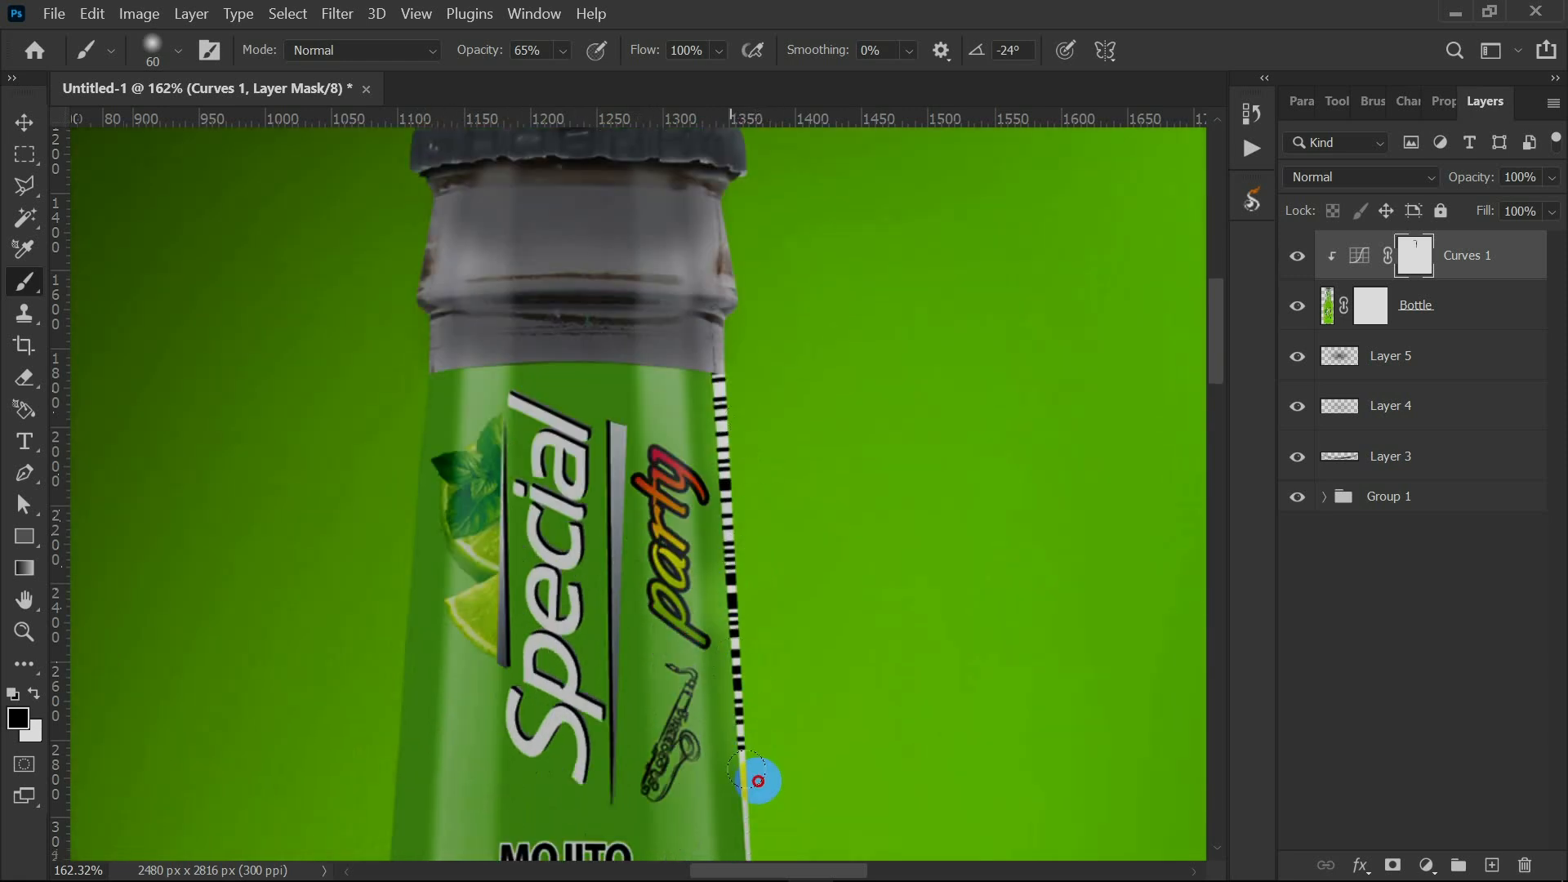
{"action": "scroll", "coordinate": [756, 672], "scroll_direction": "down", "scroll_amount": 5}
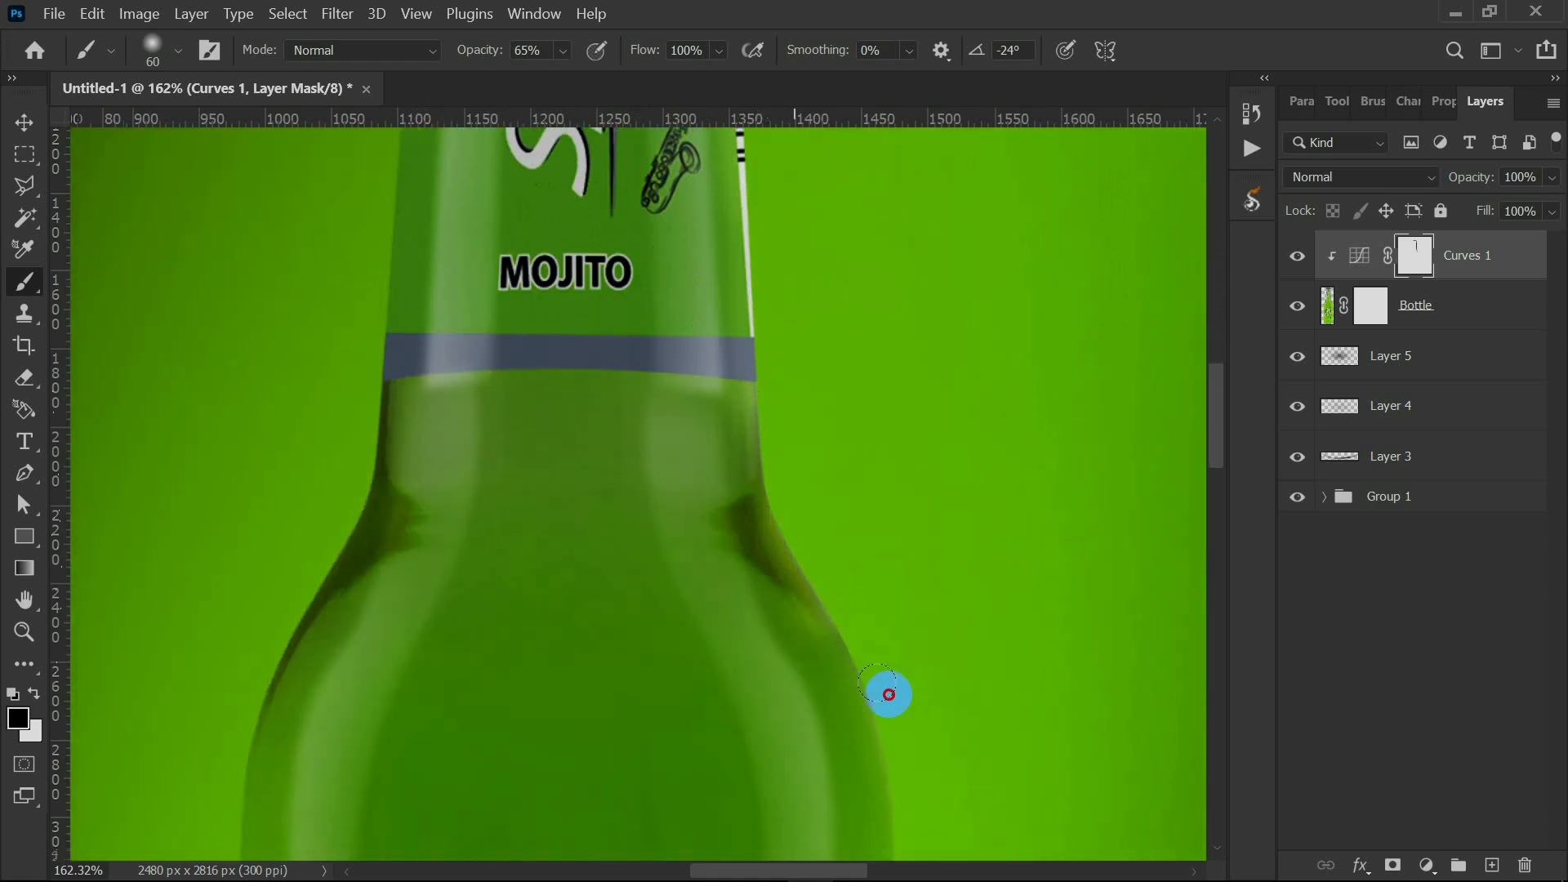
{"action": "scroll", "coordinate": [920, 810], "scroll_direction": "down", "scroll_amount": 6}
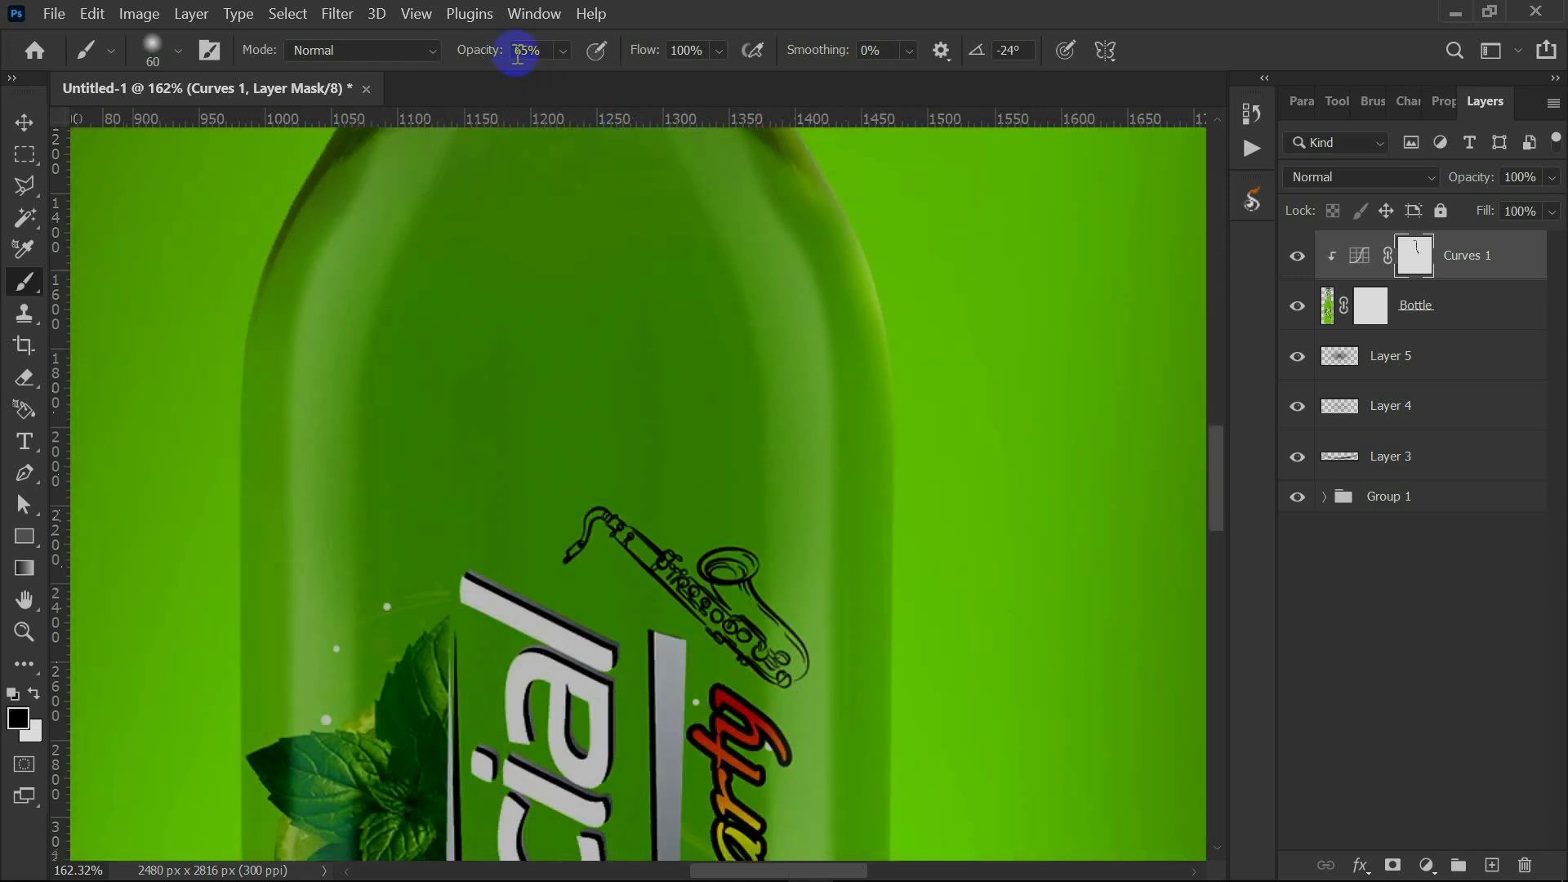
Raise the brush opacity to 86% and paint the Curves mask along the bottle's lower right edge down to the base.
{"action": "left_click_drag", "start_coordinate": [563, 50], "coordinate": [617, 85]}
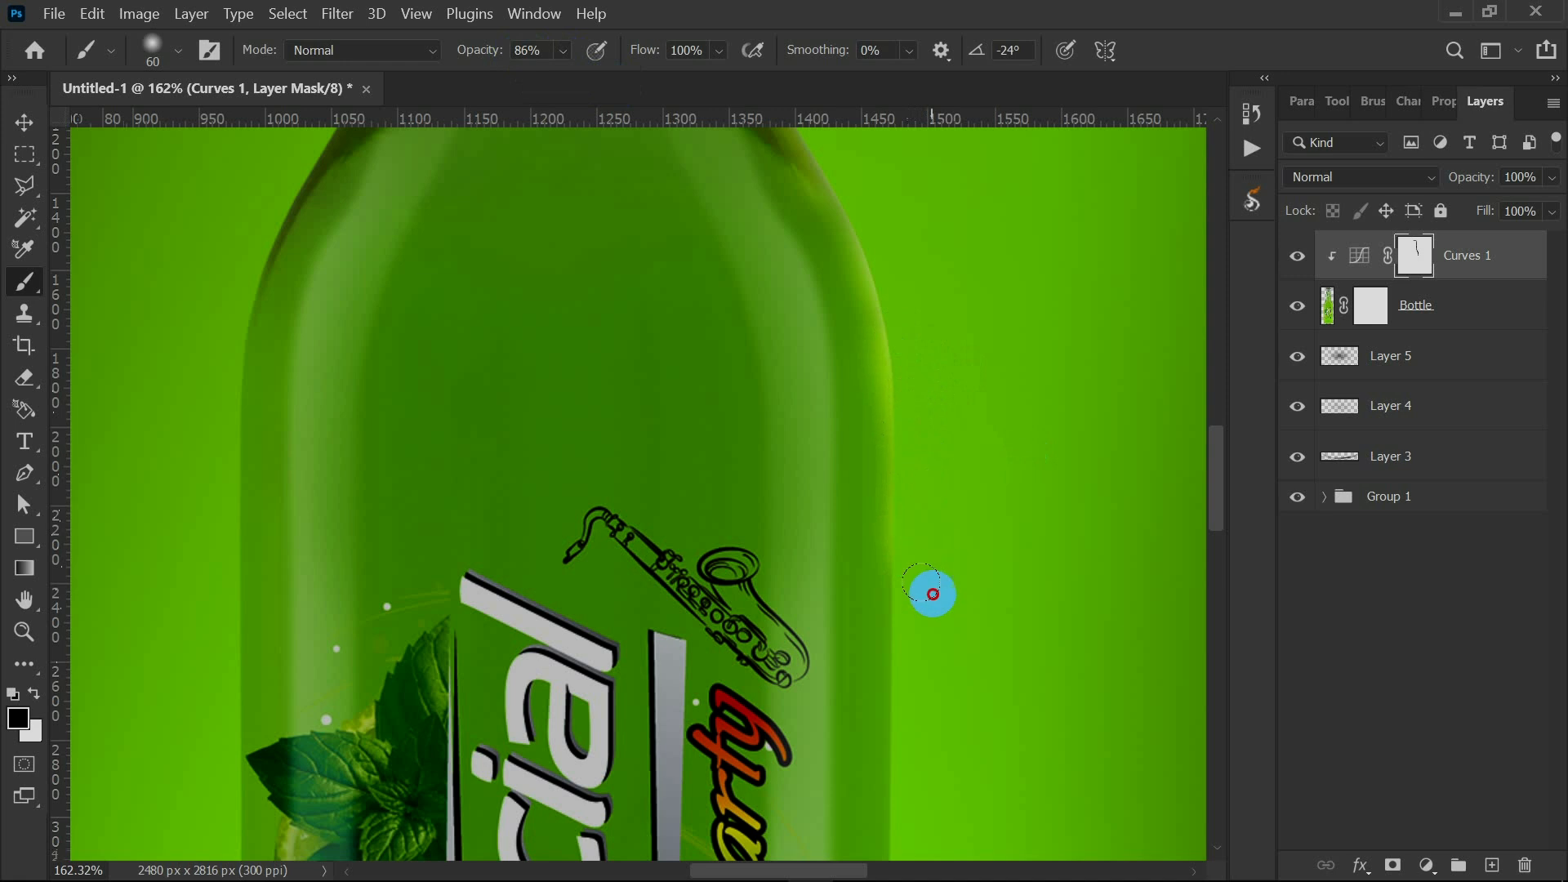
{"action": "scroll", "coordinate": [925, 778], "scroll_direction": "down", "scroll_amount": 2}
{"action": "scroll", "coordinate": [931, 490], "scroll_direction": "down", "scroll_amount": 2}
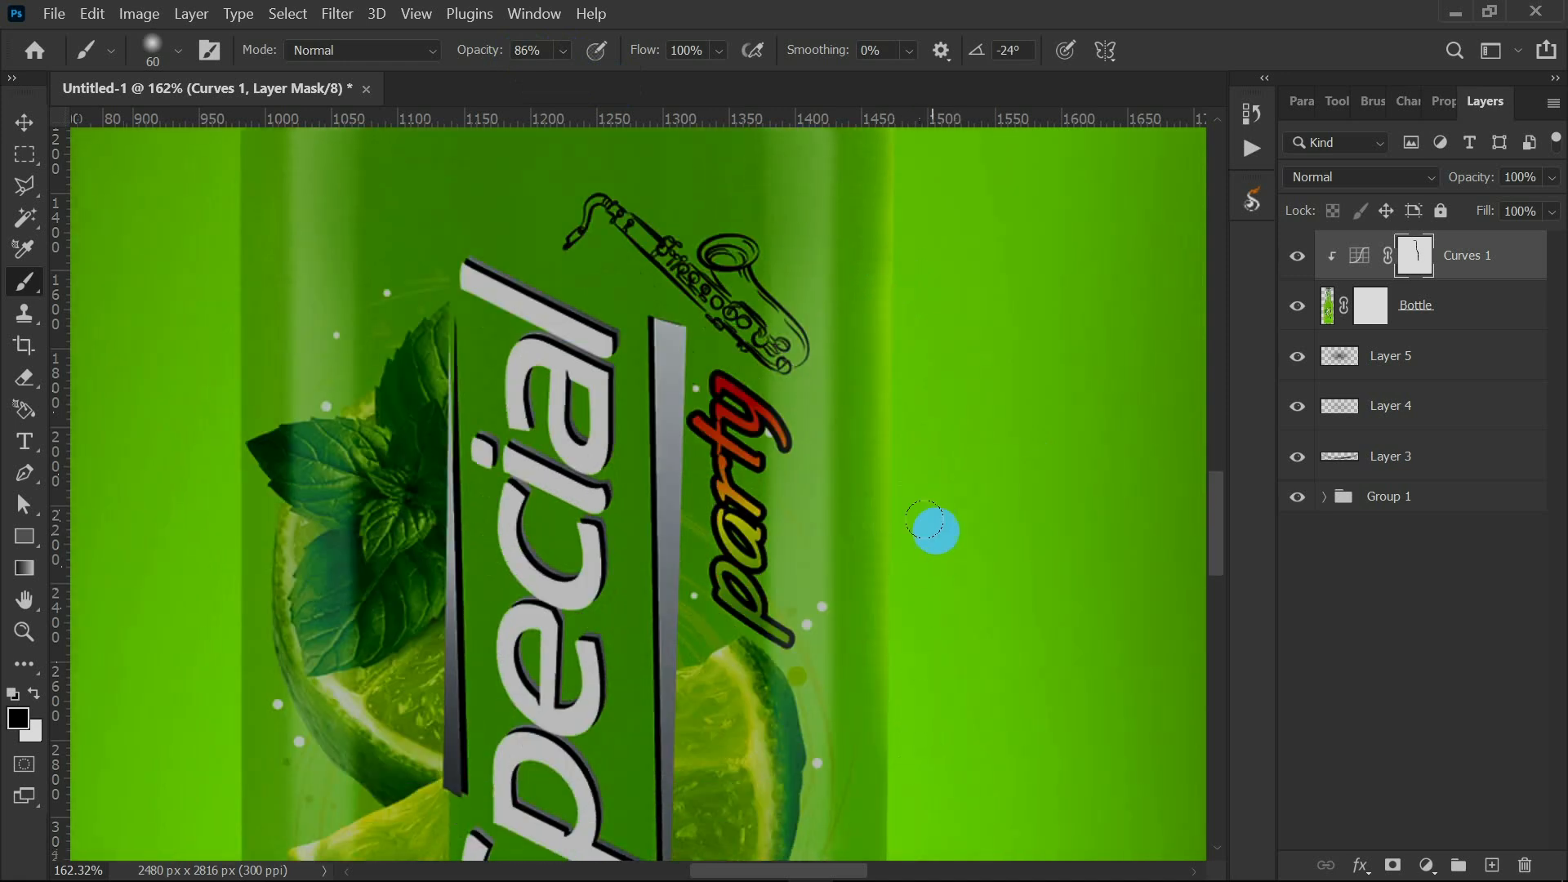
{"action": "scroll", "coordinate": [931, 531], "scroll_direction": "down", "scroll_amount": 2}
{"action": "scroll", "coordinate": [898, 653], "scroll_direction": "down", "scroll_amount": 4}
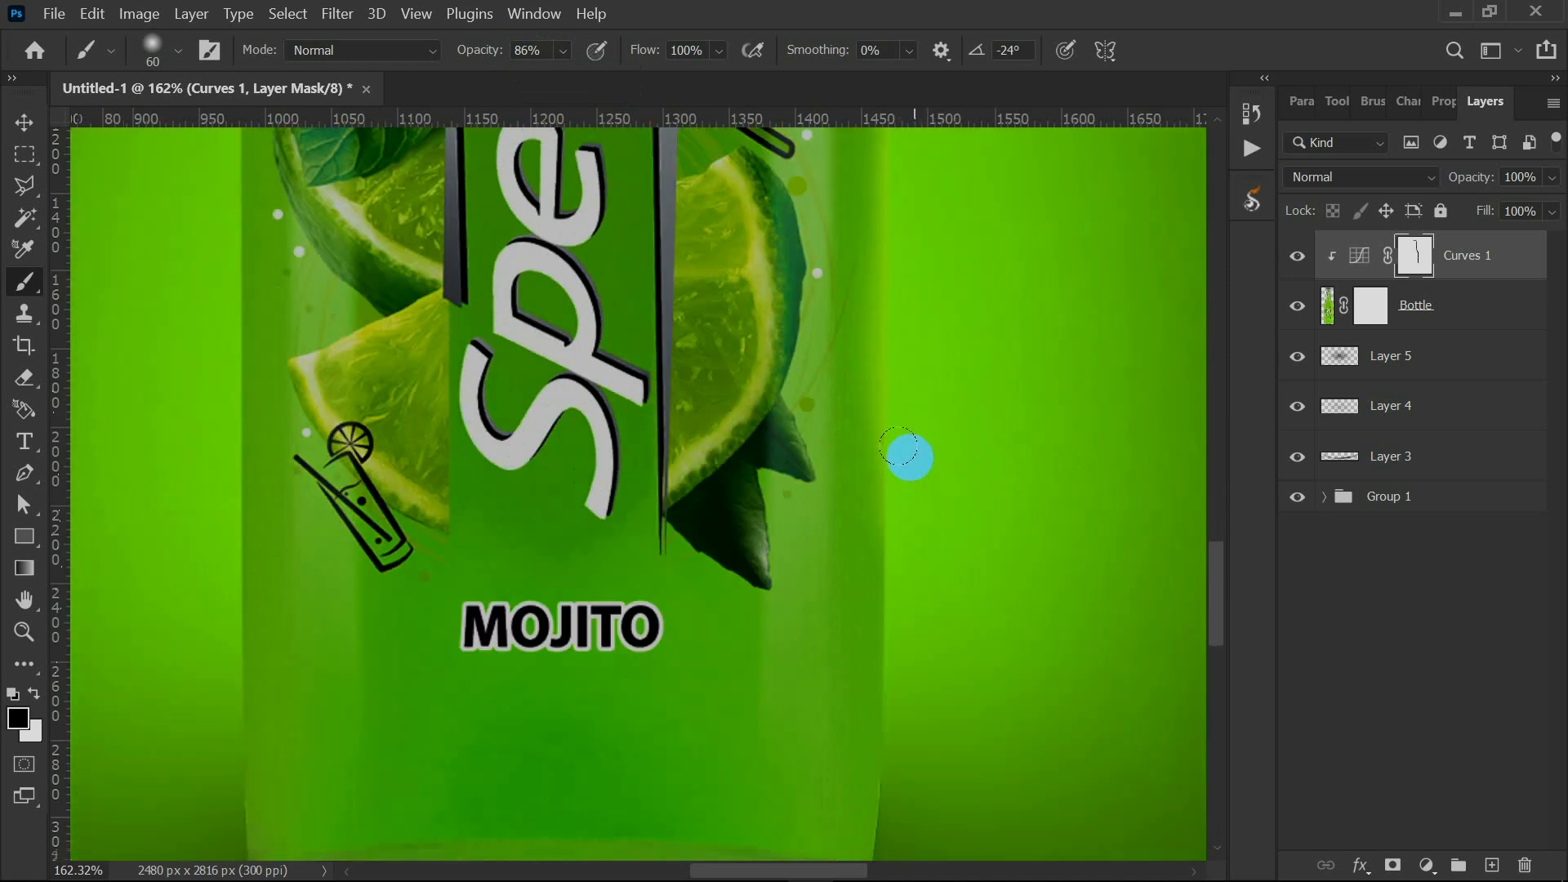
{"action": "scroll", "coordinate": [928, 662], "scroll_direction": "down", "scroll_amount": 3}
{"action": "mouse_move", "coordinate": [896, 430]}
{"action": "left_mouse_down"}
{"action": "mouse_move", "coordinate": [878, 681]}
{"action": "mouse_move", "coordinate": [643, 773]}
{"action": "mouse_move", "coordinate": [187, 615]}
{"action": "left_mouse_up"}
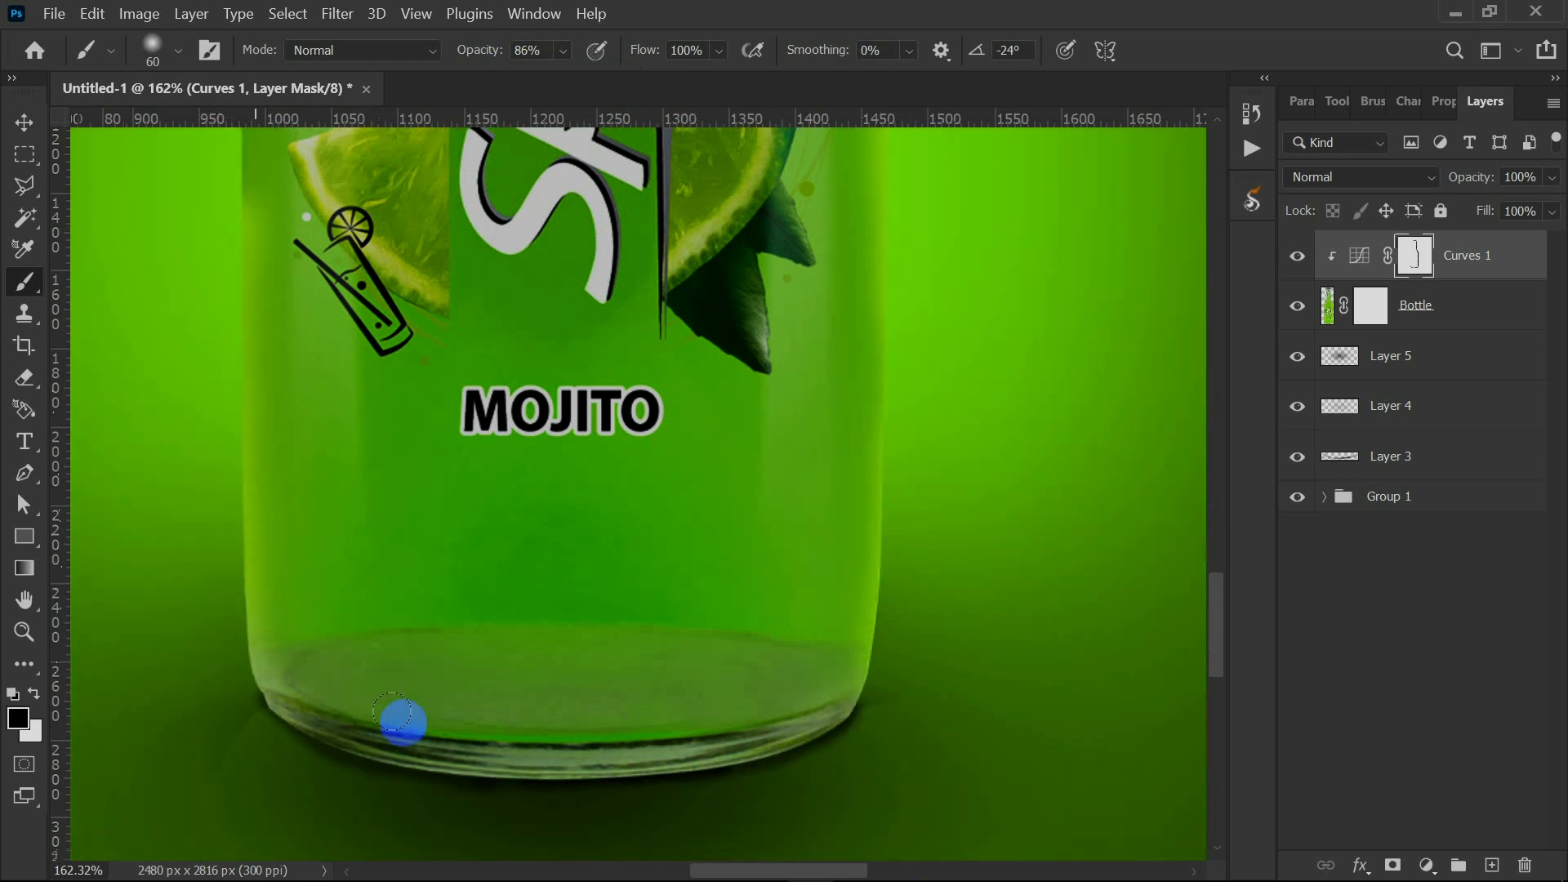
Paint black on the Curves mask along the bottle's left edge, from the base up to the neck and cap.
{"action": "scroll", "coordinate": [200, 420], "scroll_direction": "up", "scroll_amount": 3}
{"action": "scroll", "coordinate": [224, 210], "scroll_direction": "up", "scroll_amount": 5}
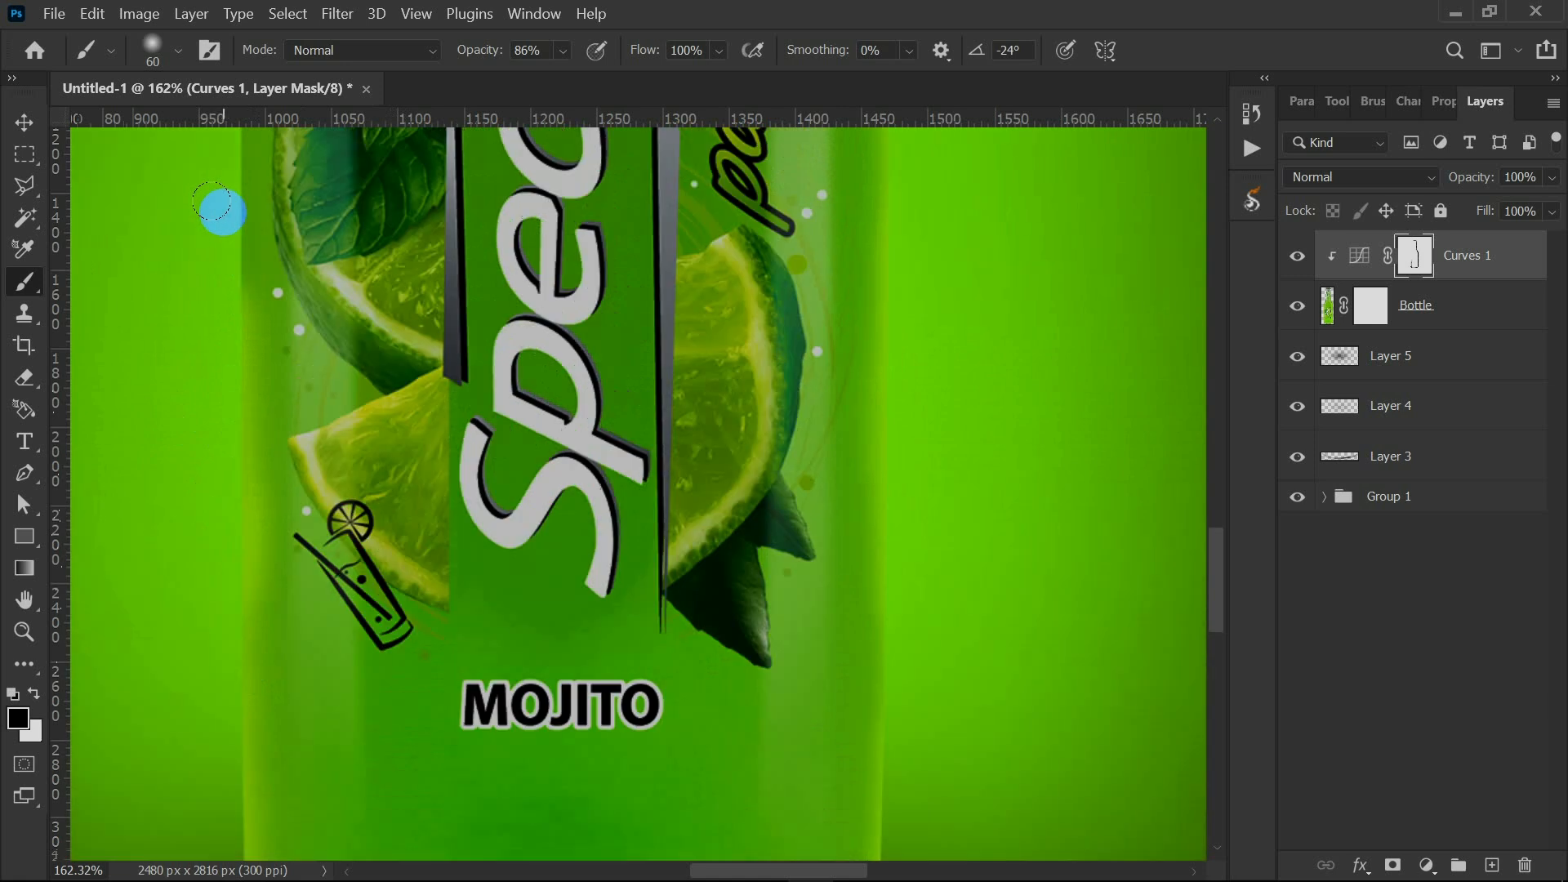
{"action": "scroll", "coordinate": [216, 226], "scroll_direction": "up", "scroll_amount": 1}
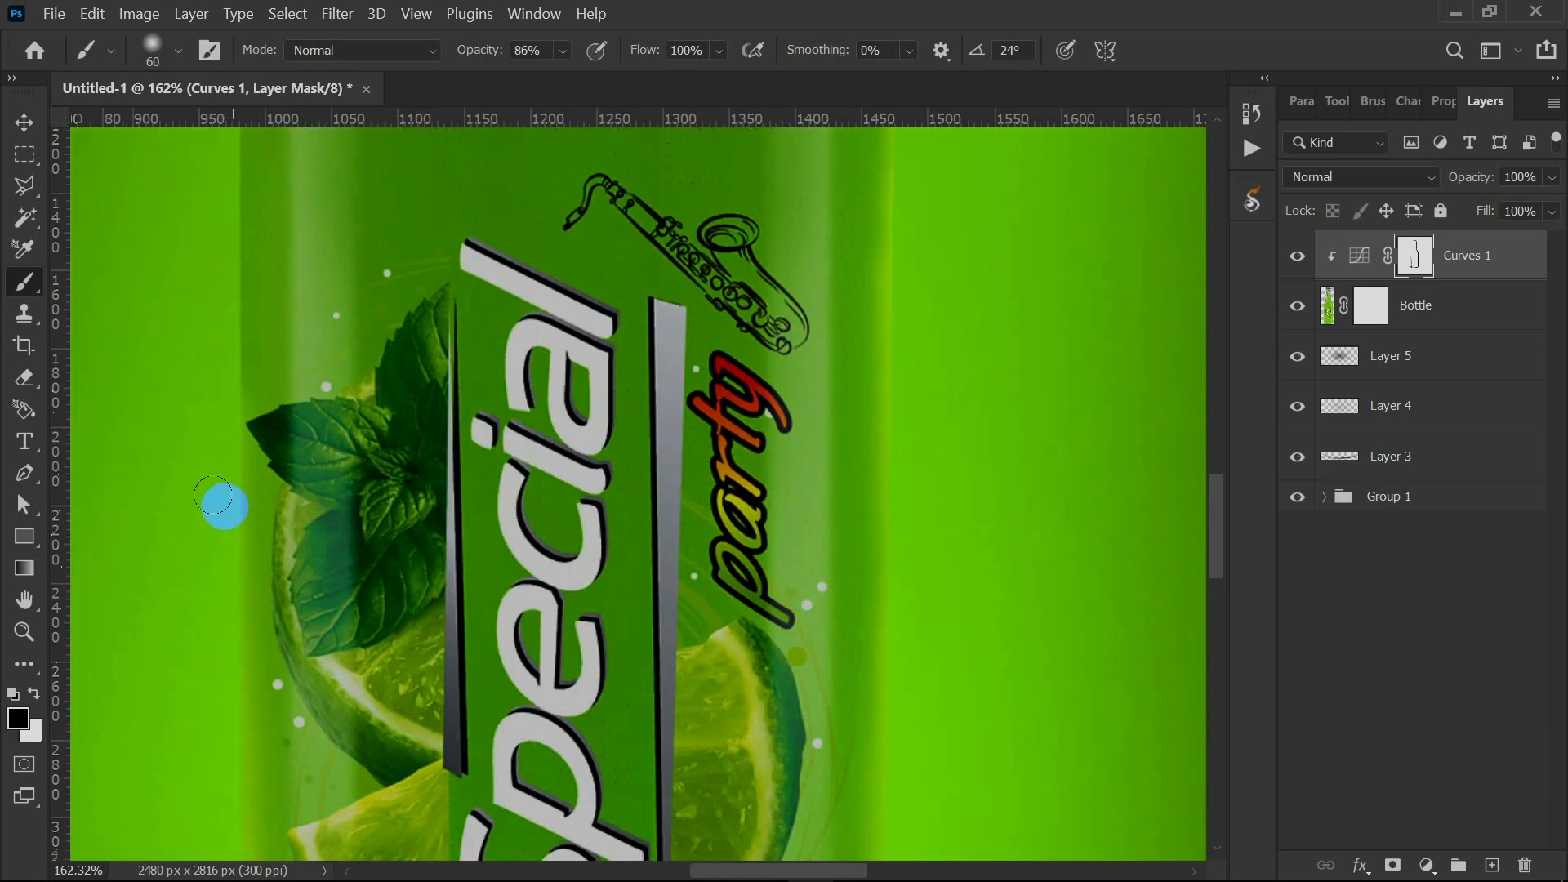
{"action": "scroll", "coordinate": [227, 701], "scroll_direction": "up", "scroll_amount": 1}
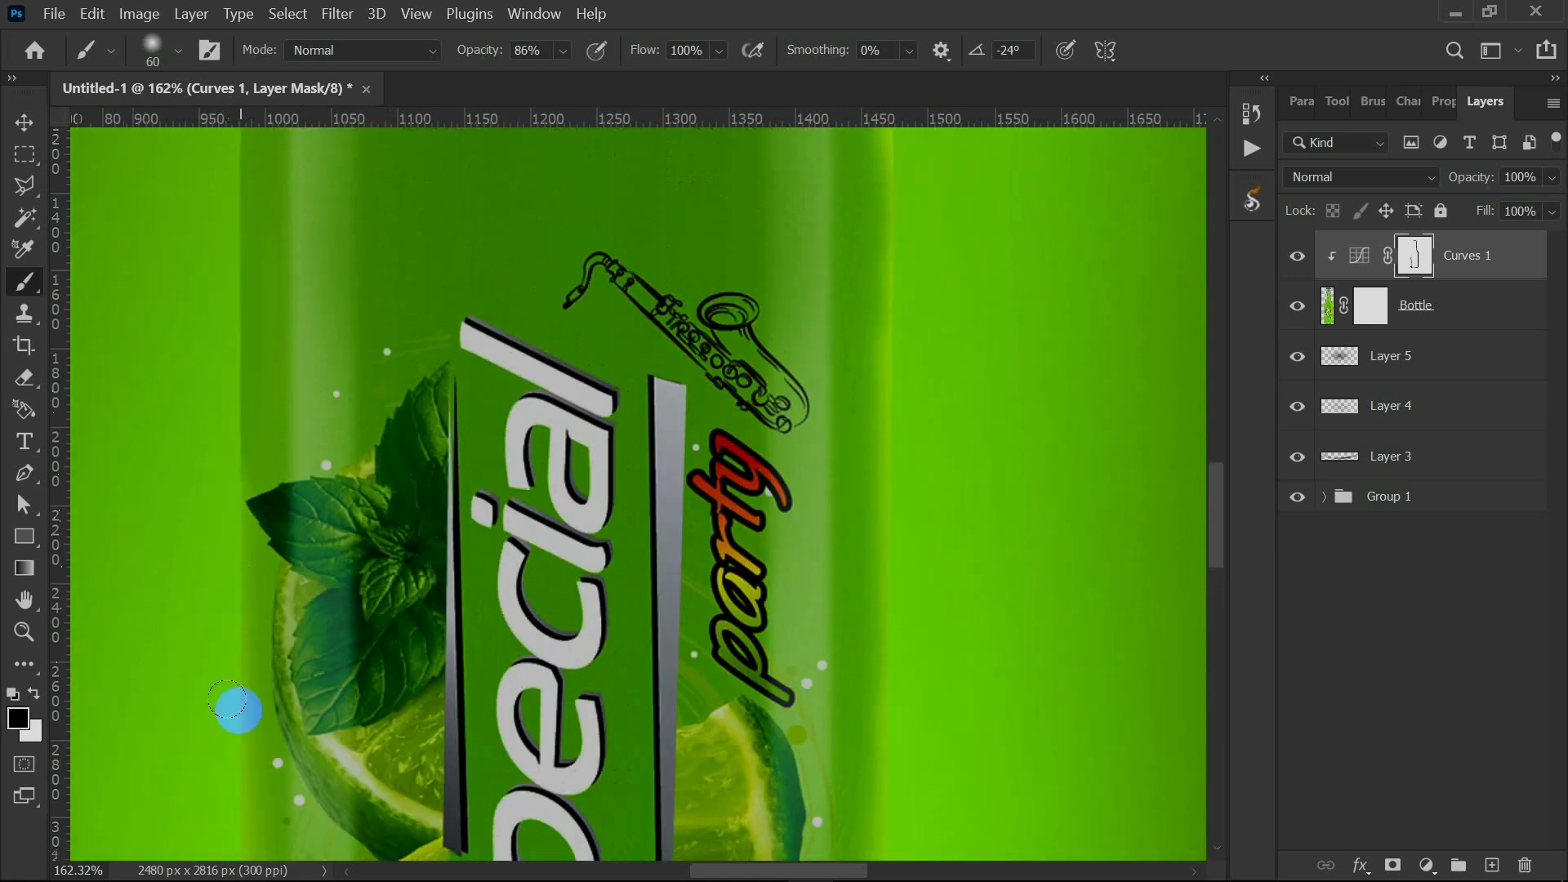
{"action": "scroll", "coordinate": [259, 452], "scroll_direction": "up", "scroll_amount": 4}
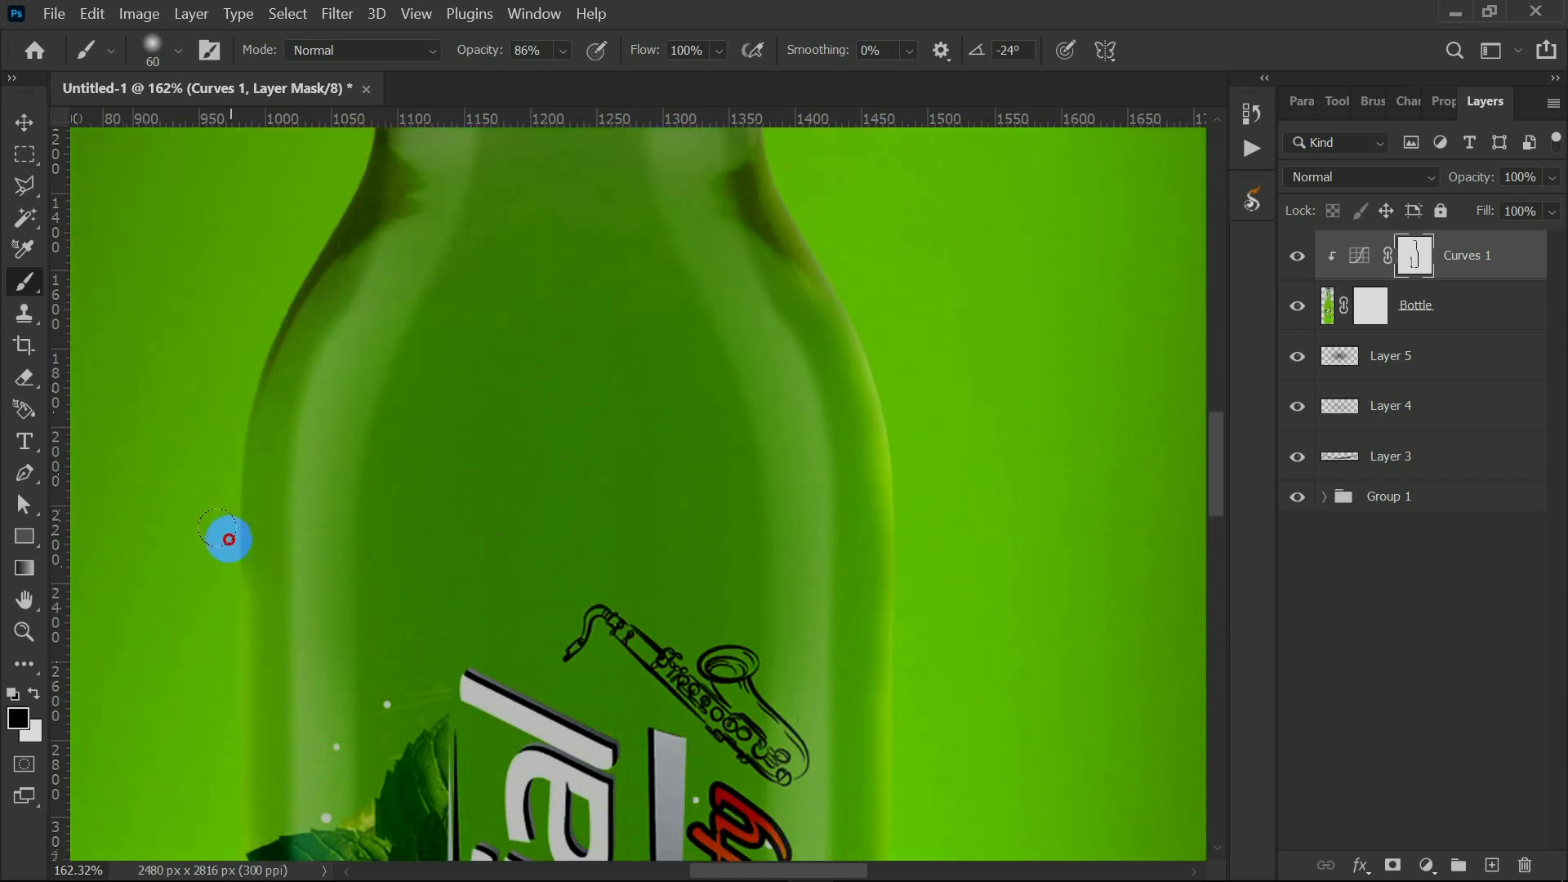
{"action": "scroll", "coordinate": [308, 480], "scroll_direction": "up", "scroll_amount": 4}
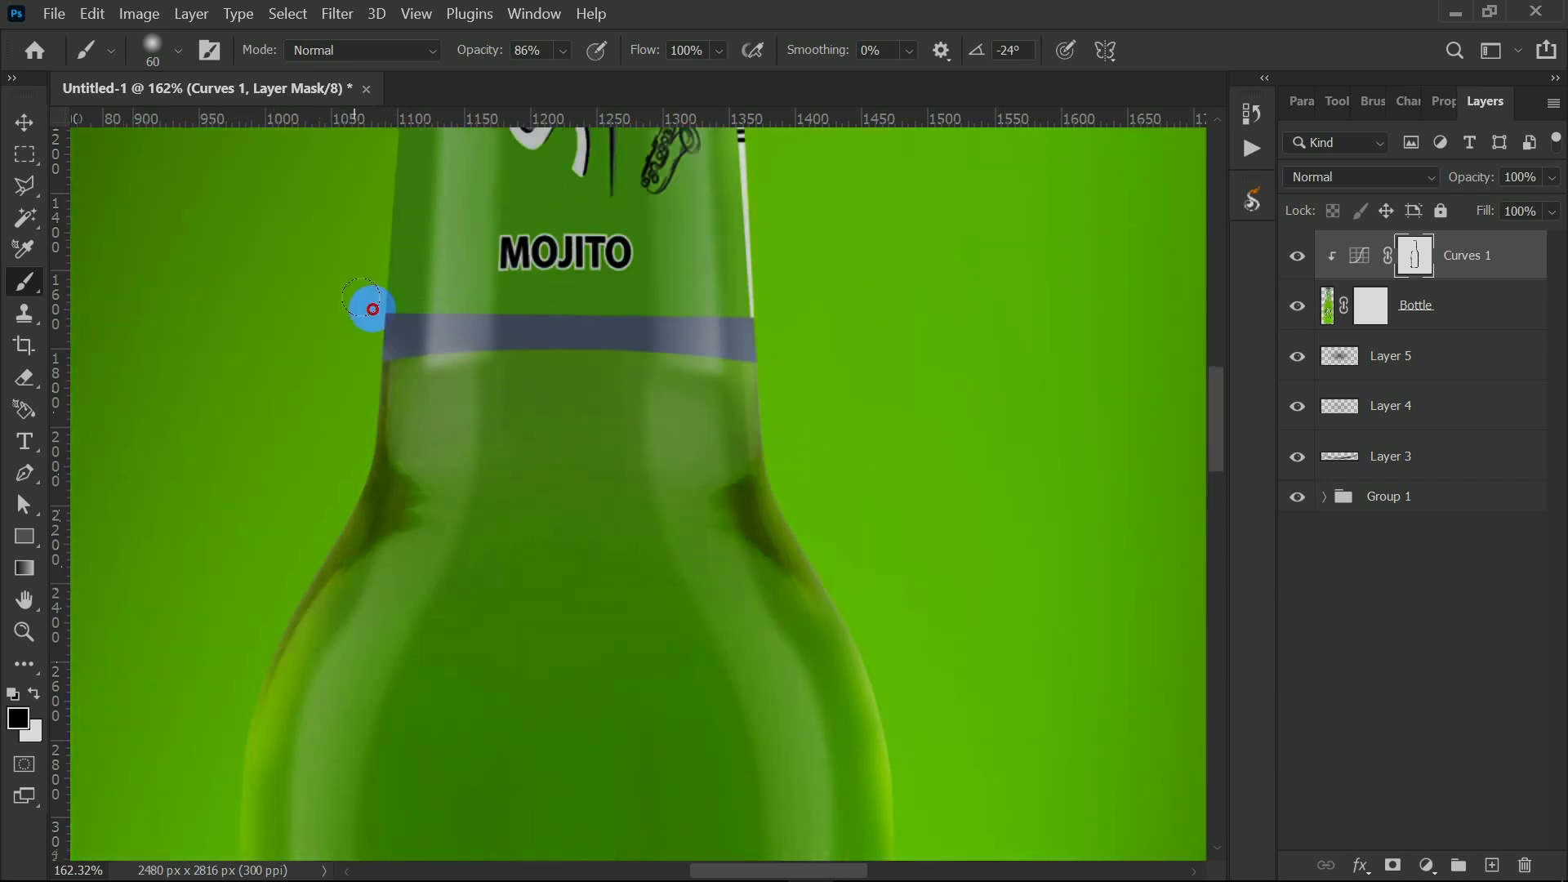
{"action": "scroll", "coordinate": [380, 376], "scroll_direction": "up", "scroll_amount": 5}
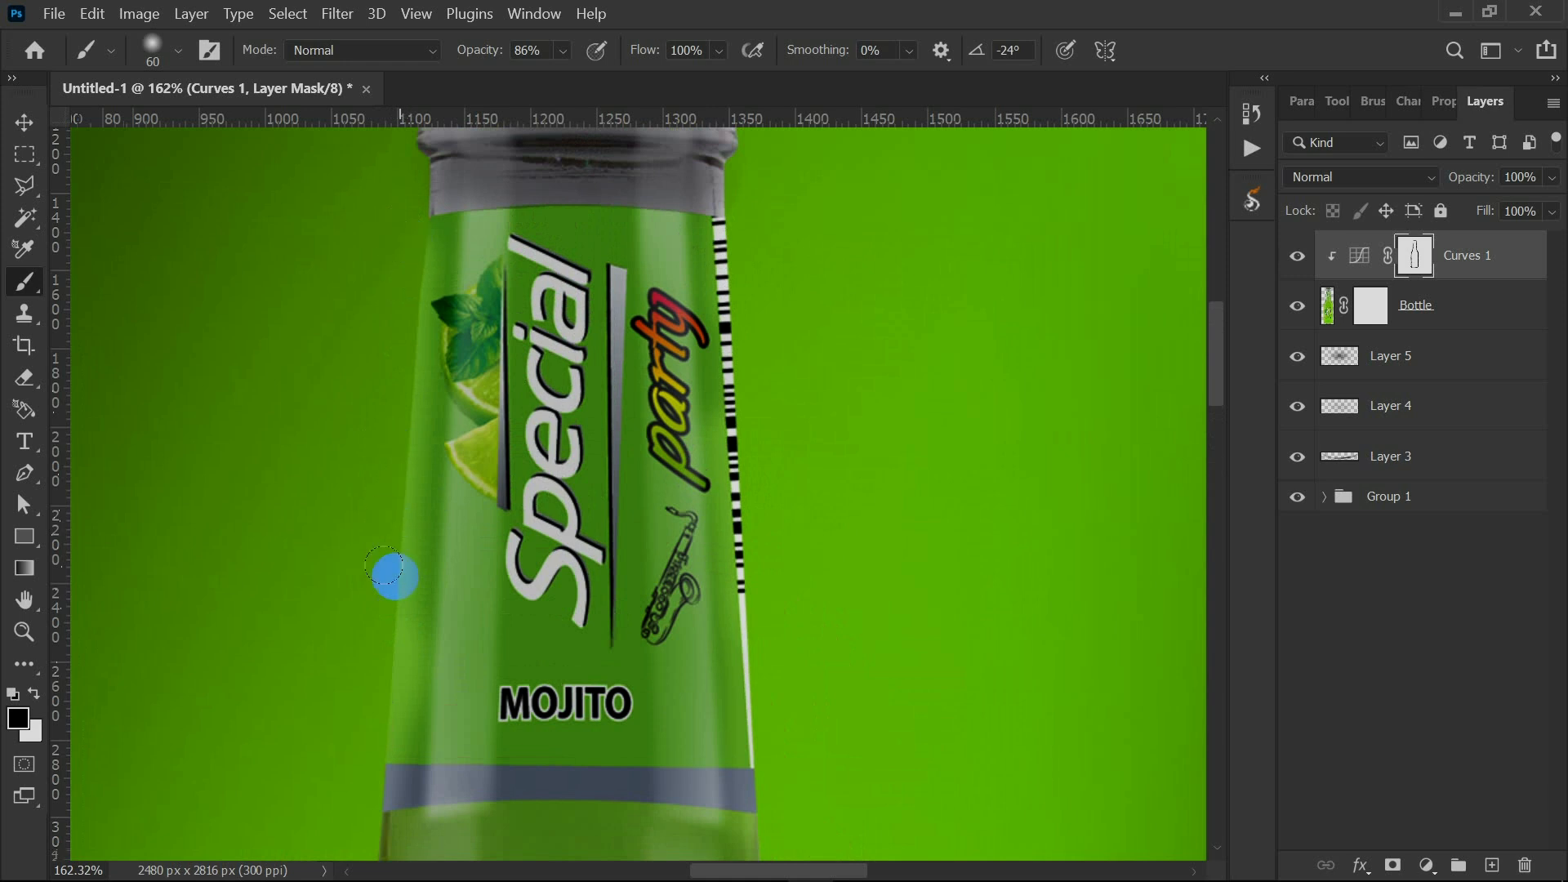
{"action": "scroll", "coordinate": [553, 347], "scroll_direction": "up", "scroll_amount": 3}
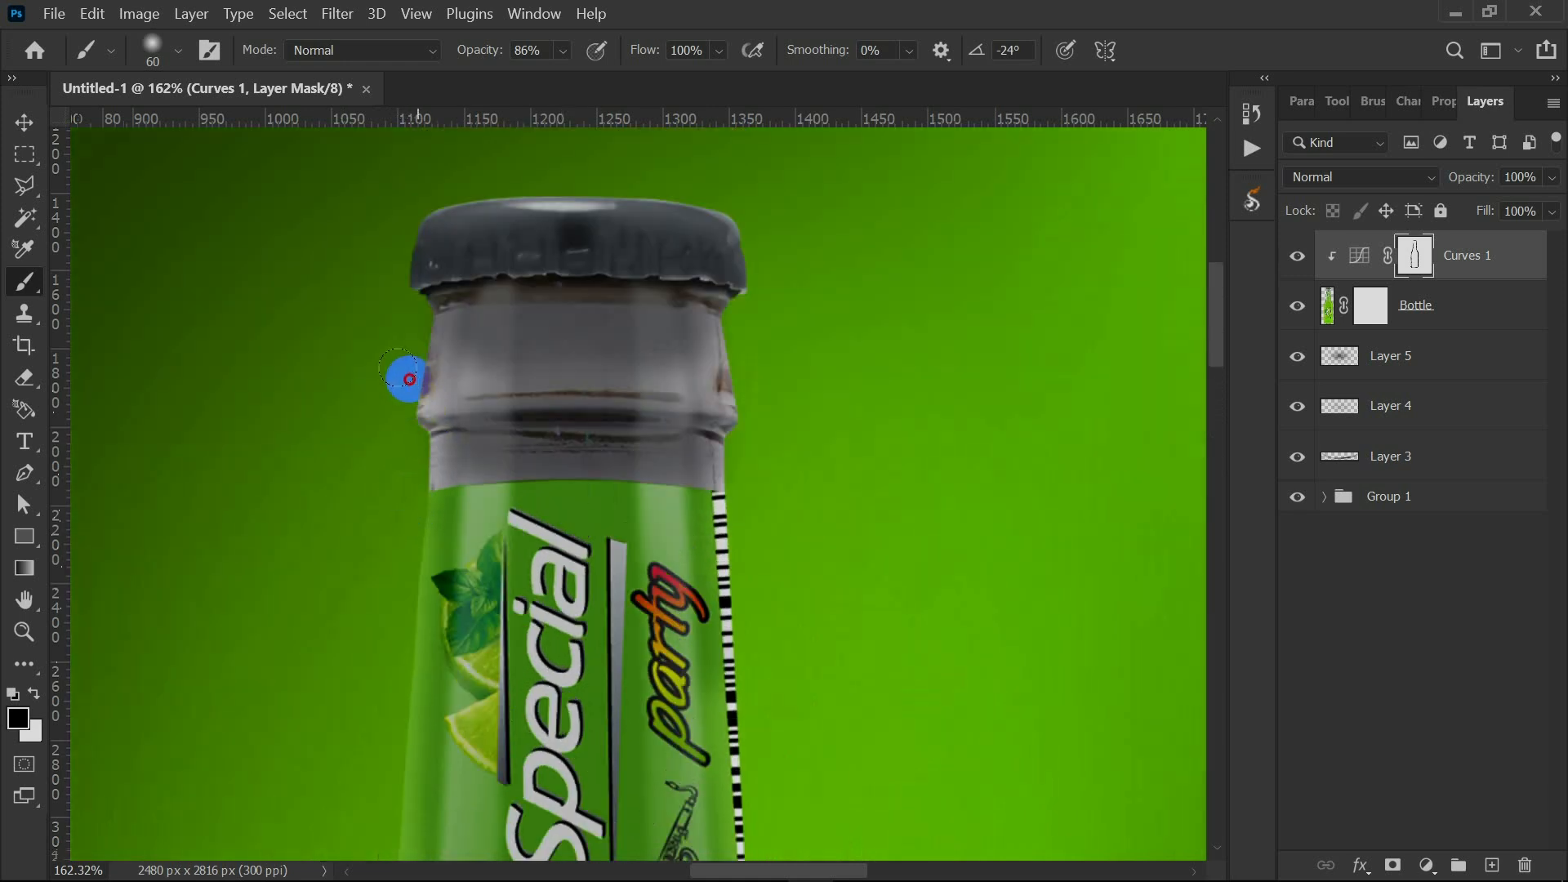
Soften the Curves darkening along both sides of the bottle with a 500 px brush at 46% opacity.
{"action": "scroll", "coordinate": [764, 179], "scroll_direction": "down", "scroll_amount": 5}
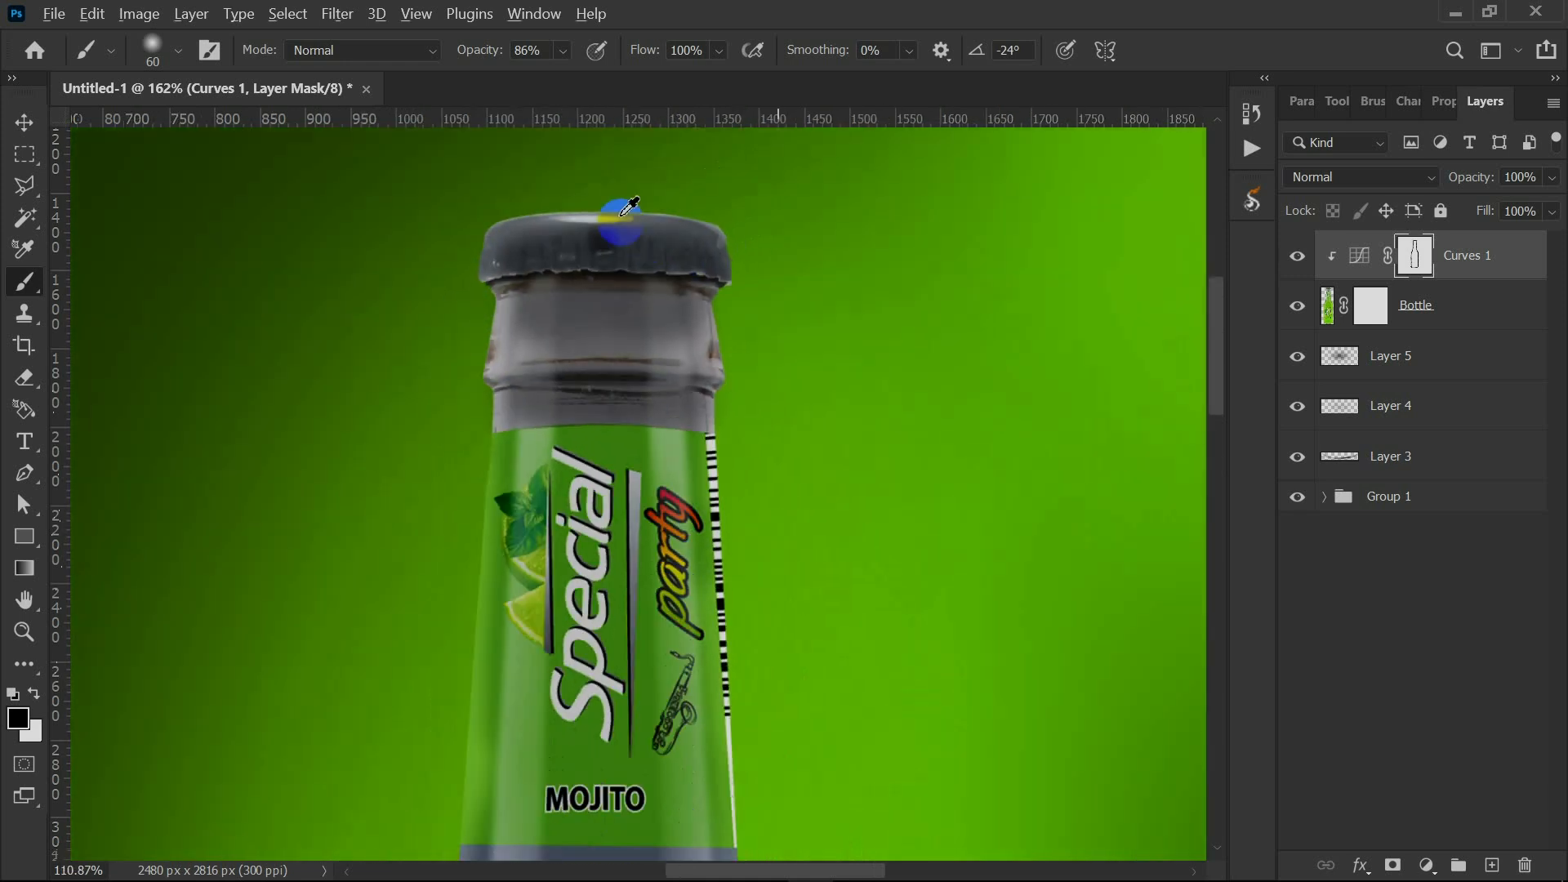
{"action": "scroll", "coordinate": [490, 633], "scroll_direction": "up", "scroll_amount": 2}
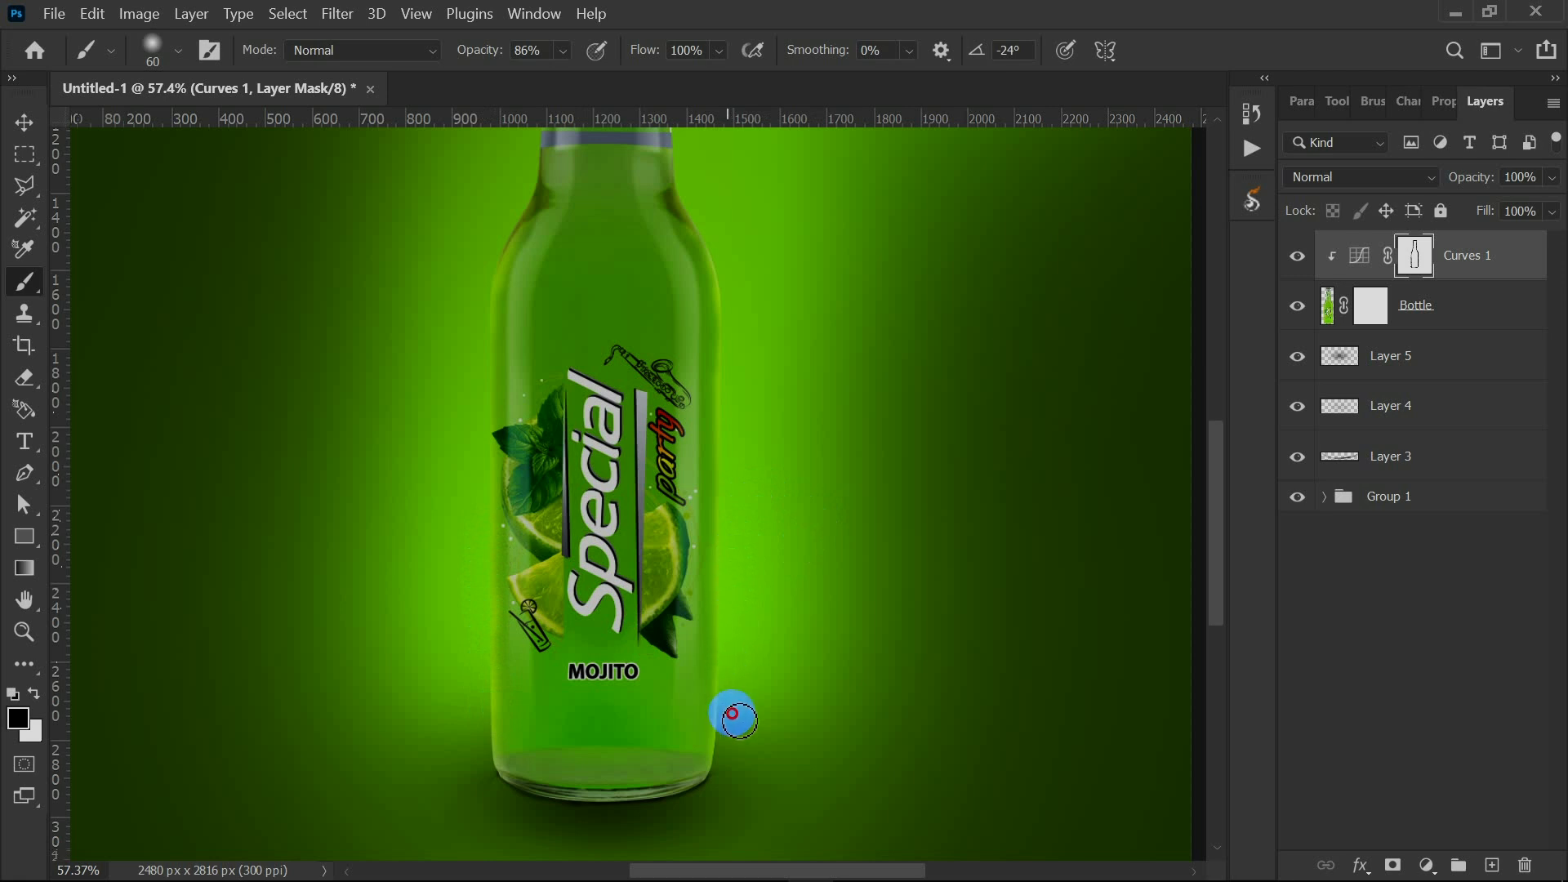
{"action": "scroll", "coordinate": [378, 619], "scroll_direction": "down", "scroll_amount": 2}
{"action": "scroll", "coordinate": [371, 632], "scroll_direction": "down", "scroll_amount": 3}
{"action": "mouse_move", "coordinate": [605, 228]}
{"action": "left_mouse_down"}
{"action": "mouse_move", "coordinate": [648, 609]}
{"action": "mouse_move", "coordinate": [633, 872]}
{"action": "left_mouse_up"}
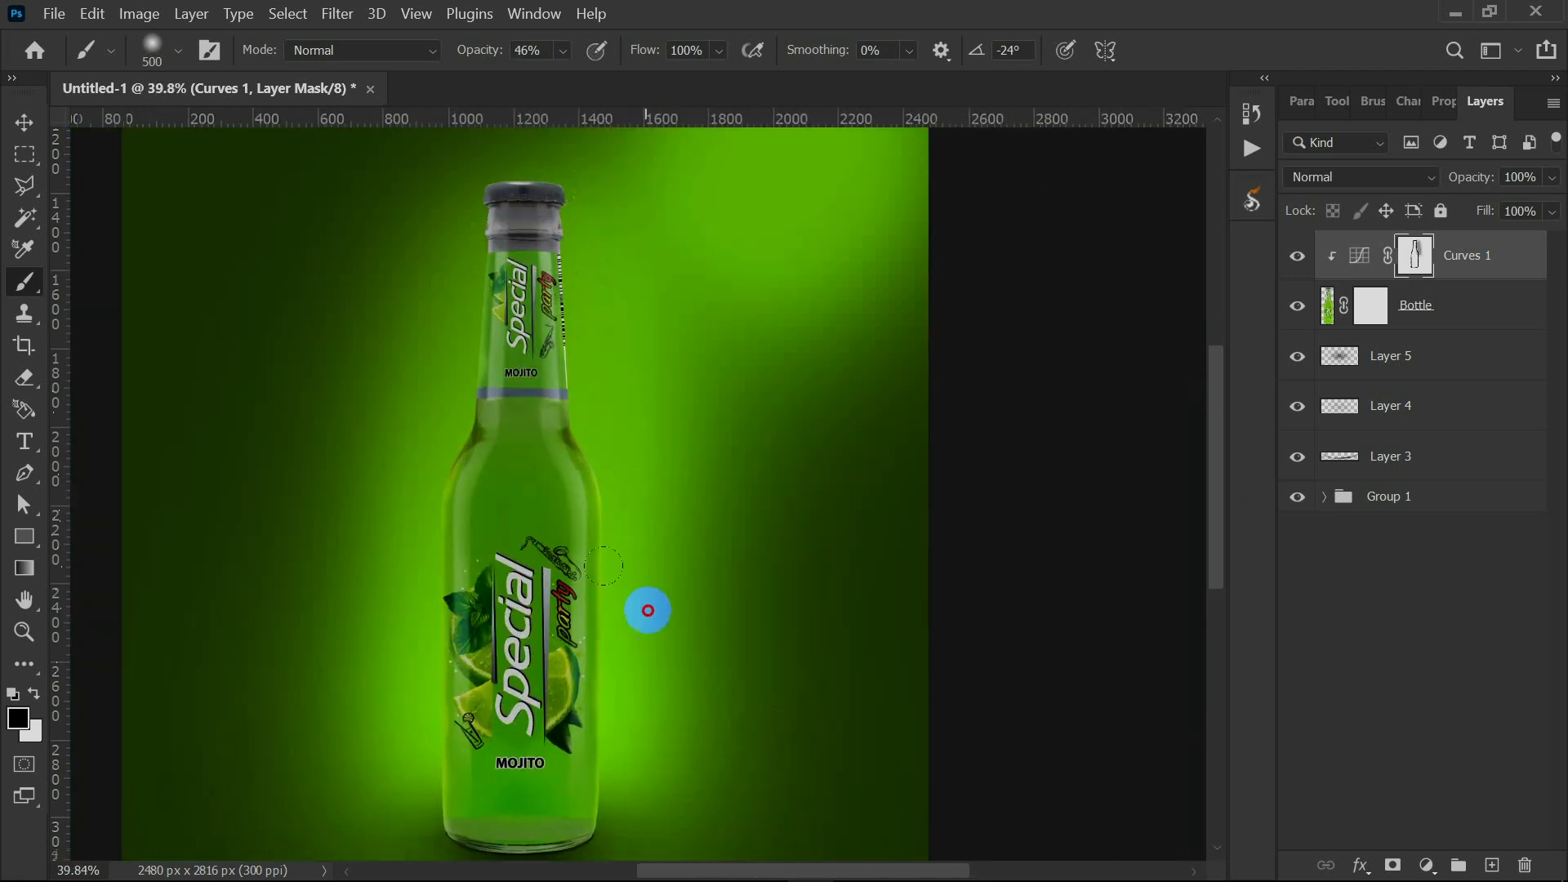
{"action": "mouse_move", "coordinate": [357, 731]}
{"action": "left_mouse_down"}
{"action": "mouse_move", "coordinate": [380, 511]}
{"action": "mouse_move", "coordinate": [349, 569]}
{"action": "mouse_move", "coordinate": [411, 156]}
{"action": "left_mouse_up"}
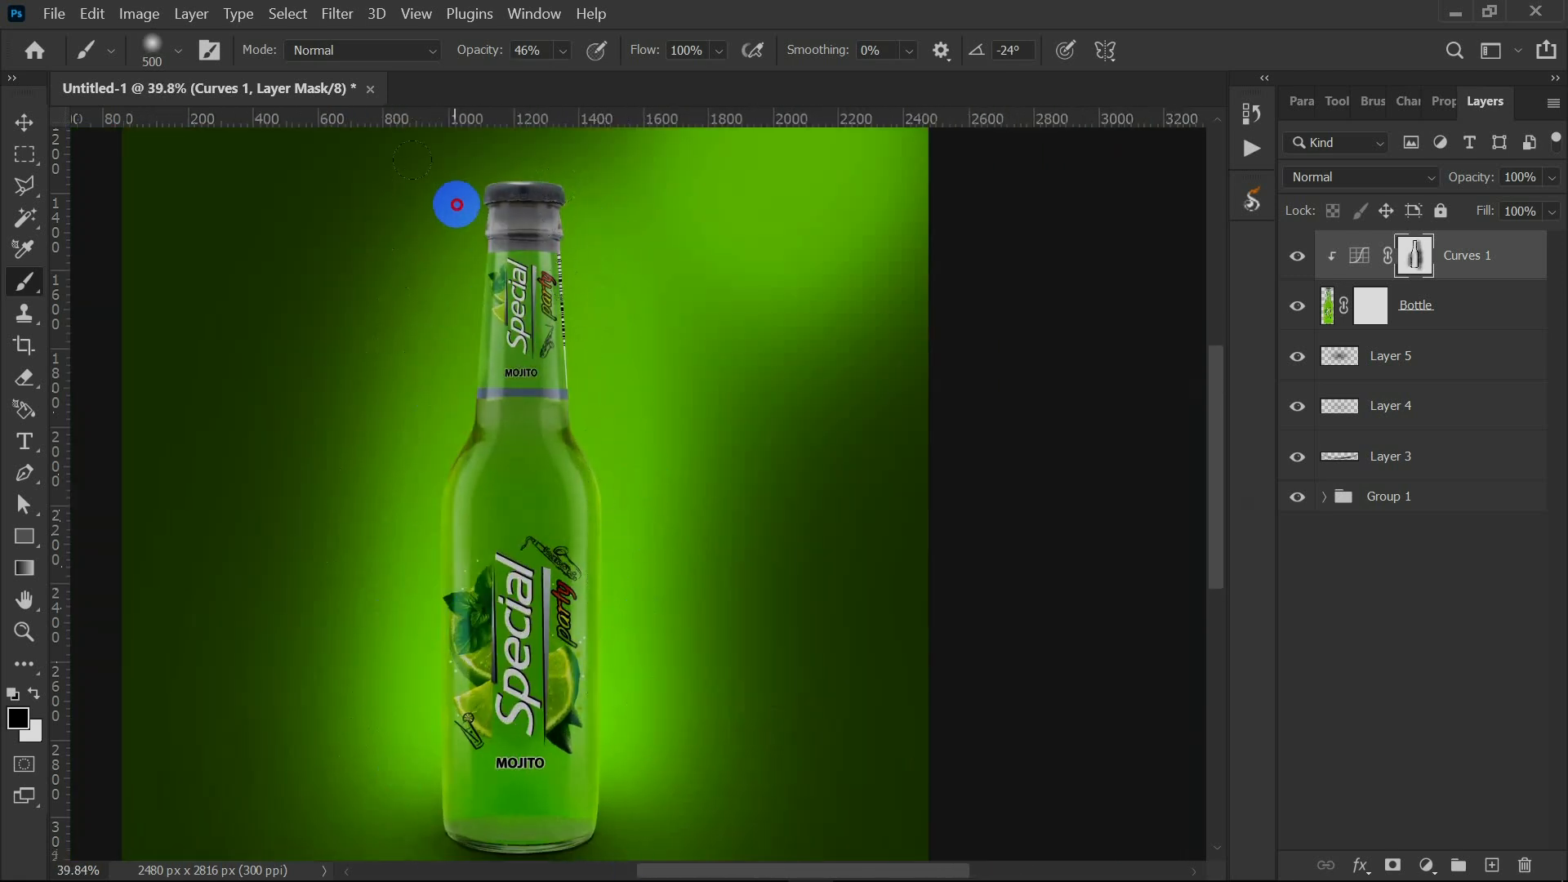
Refine the Curves mask around the bottle's cap and neck with a 125 px brush at 46% opacity.
{"action": "scroll", "coordinate": [478, 274], "scroll_direction": "up", "scroll_amount": 5}
{"action": "left_click_drag", "start_coordinate": [684, 317], "coordinate": [682, 554]}
{"action": "scroll", "coordinate": [564, 302], "scroll_direction": "up", "scroll_amount": 2}
{"action": "scroll", "coordinate": [572, 288], "scroll_direction": "up", "scroll_amount": 1}
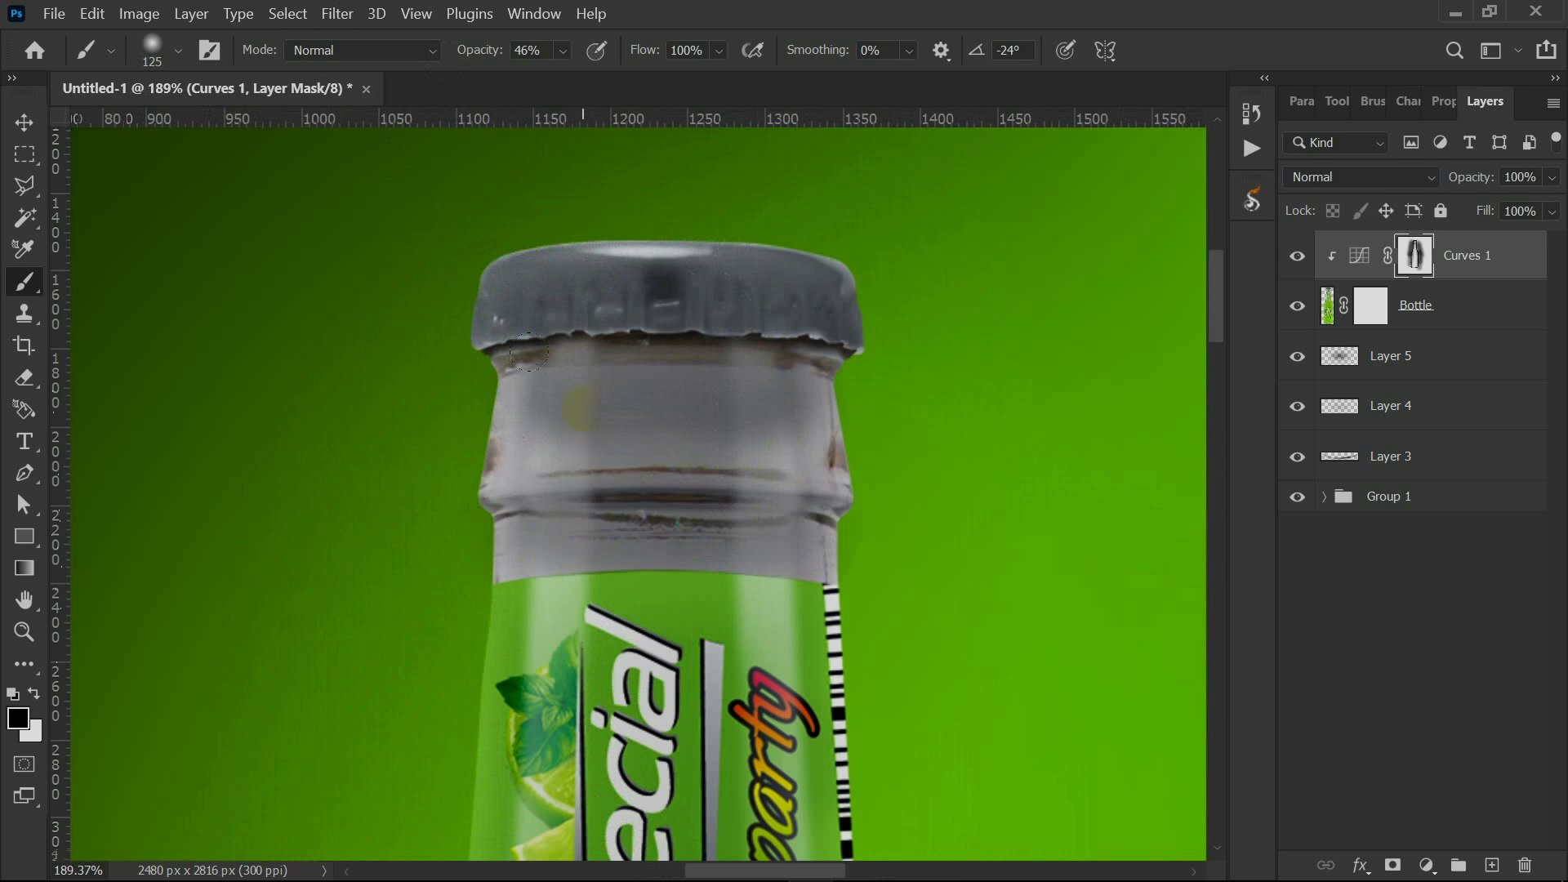
{"action": "scroll", "coordinate": [568, 326], "scroll_direction": "down", "scroll_amount": 5}
{"action": "scroll", "coordinate": [568, 326], "scroll_direction": "down", "scroll_amount": 4}
Load the Bottle layer's outline as a selection and add a Solid Color fill layer clipped to the bottle.
{"action": "left_click", "coordinate": [1413, 323]}
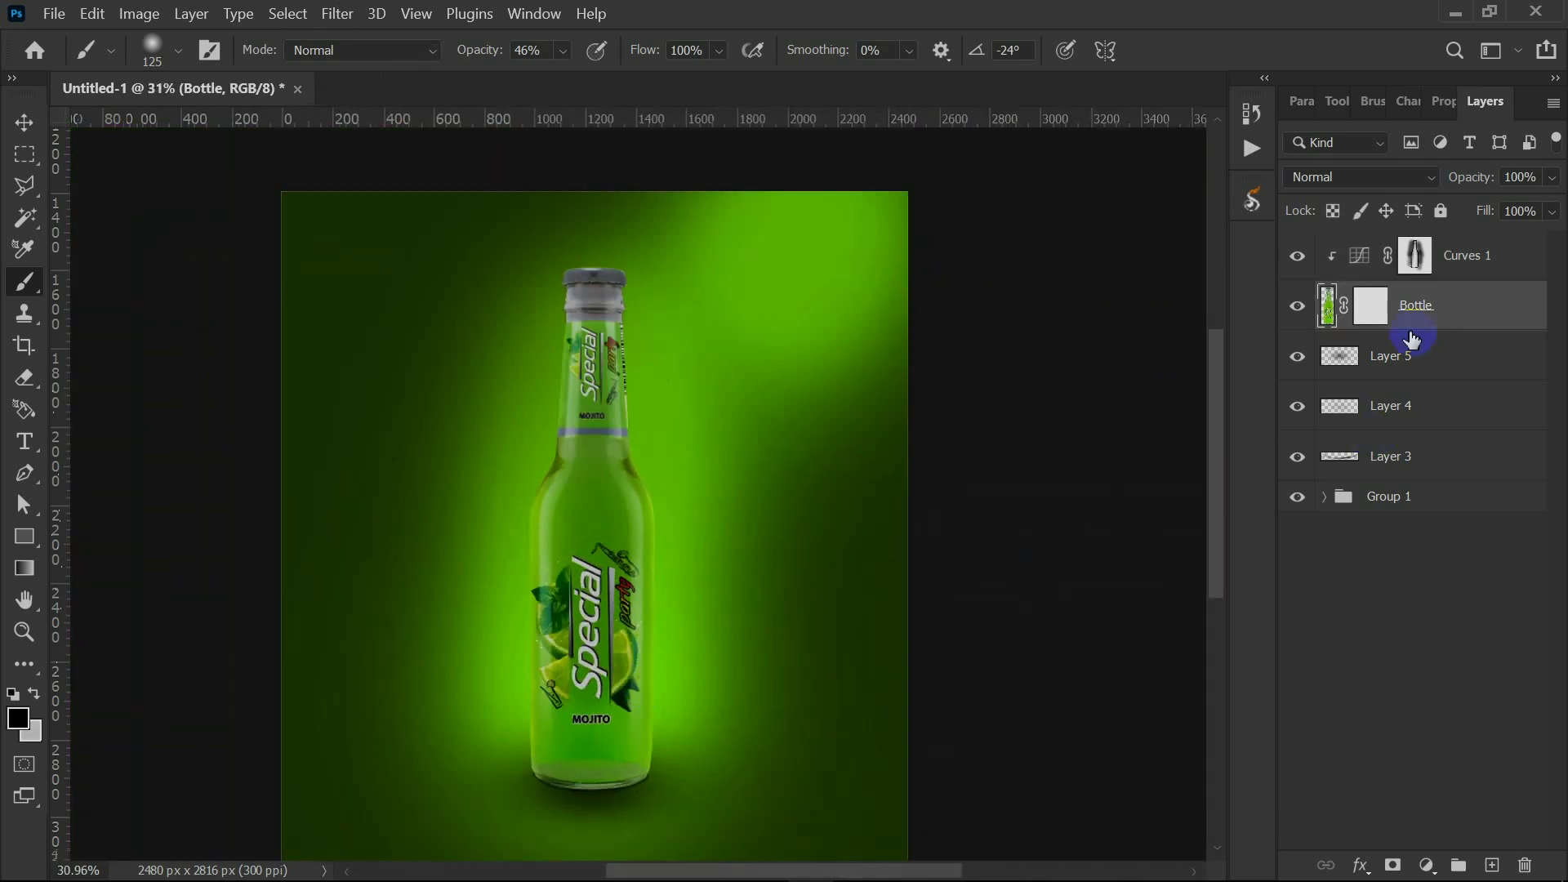
{"action": "right_click", "coordinate": [1326, 311]}
{"action": "left_click", "coordinate": [1305, 364]}
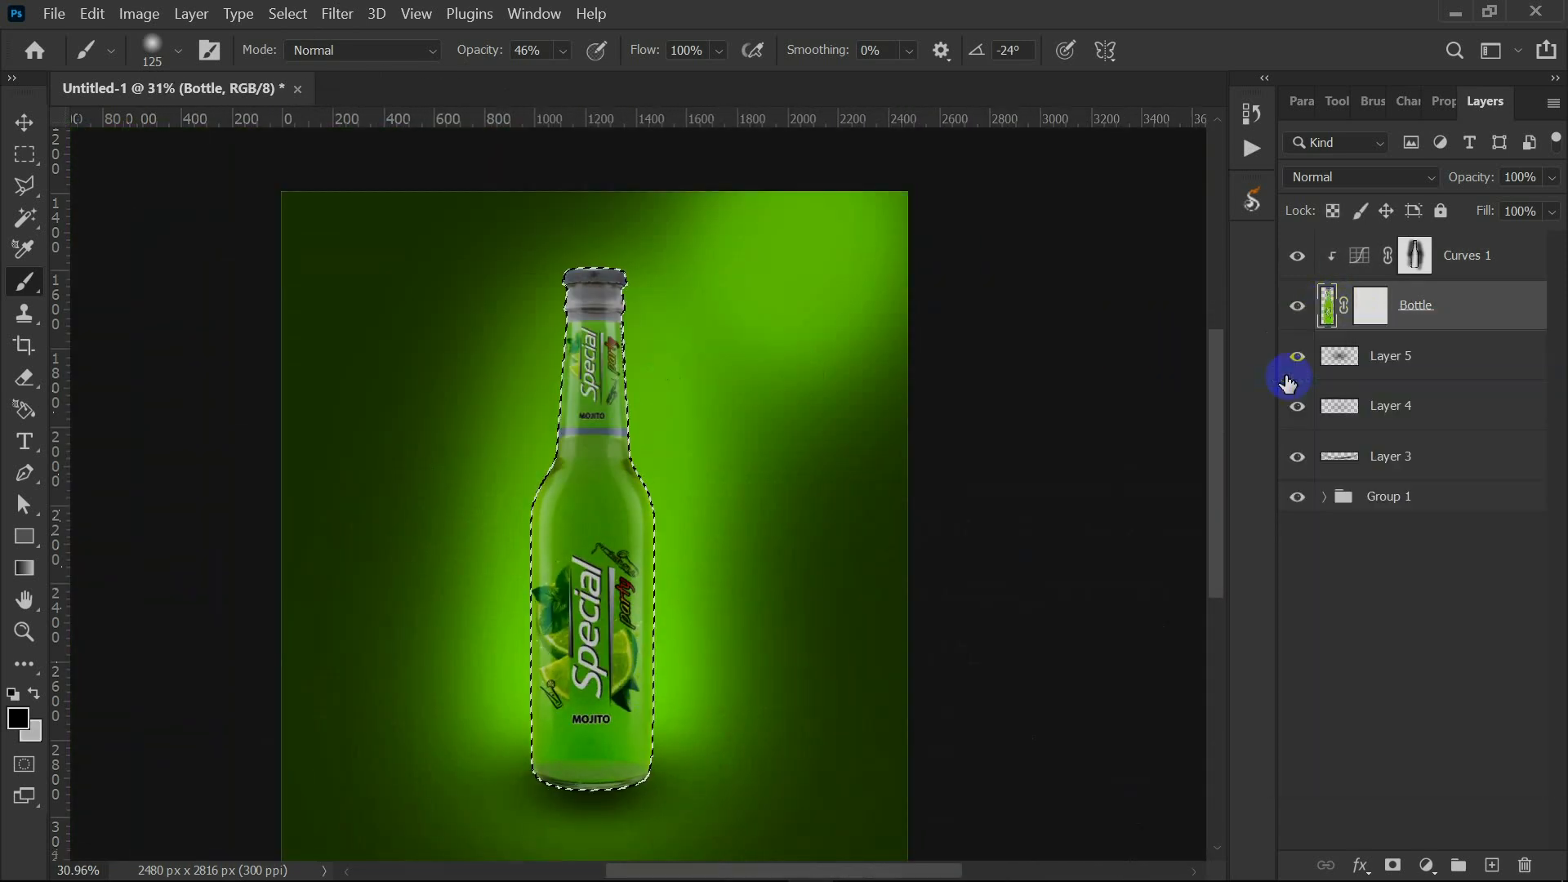
{"action": "left_click", "coordinate": [1429, 866]}
{"action": "left_click", "coordinate": [1418, 424]}
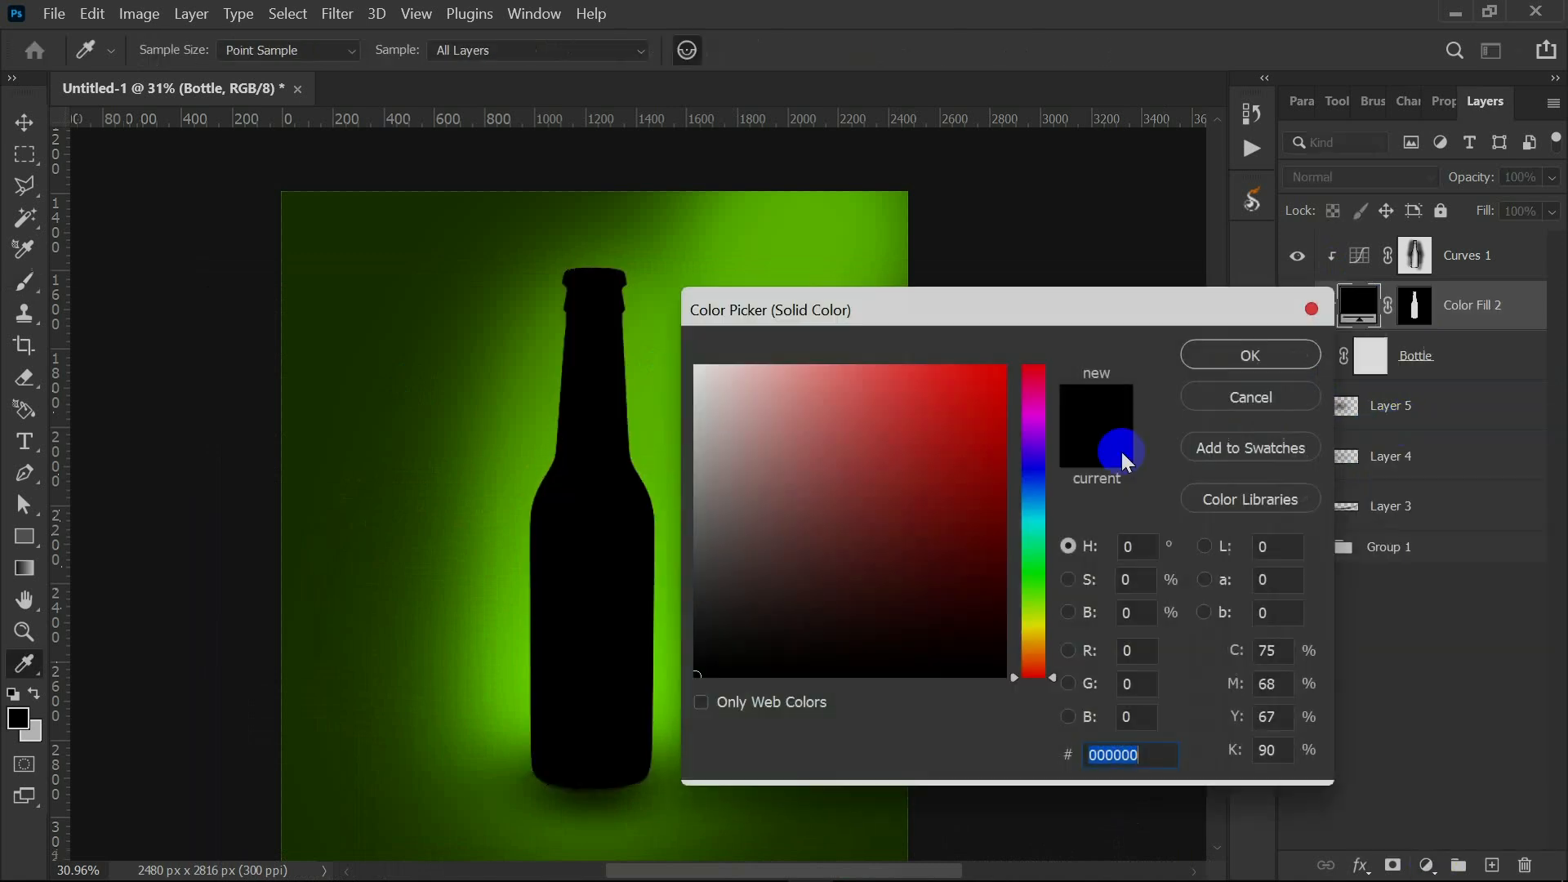
Set the fill color to light green b3ff69 and invert the fill layer's mask to hide it on the bottle.
{"action": "left_click_drag", "start_coordinate": [675, 529], "coordinate": [617, 546]}
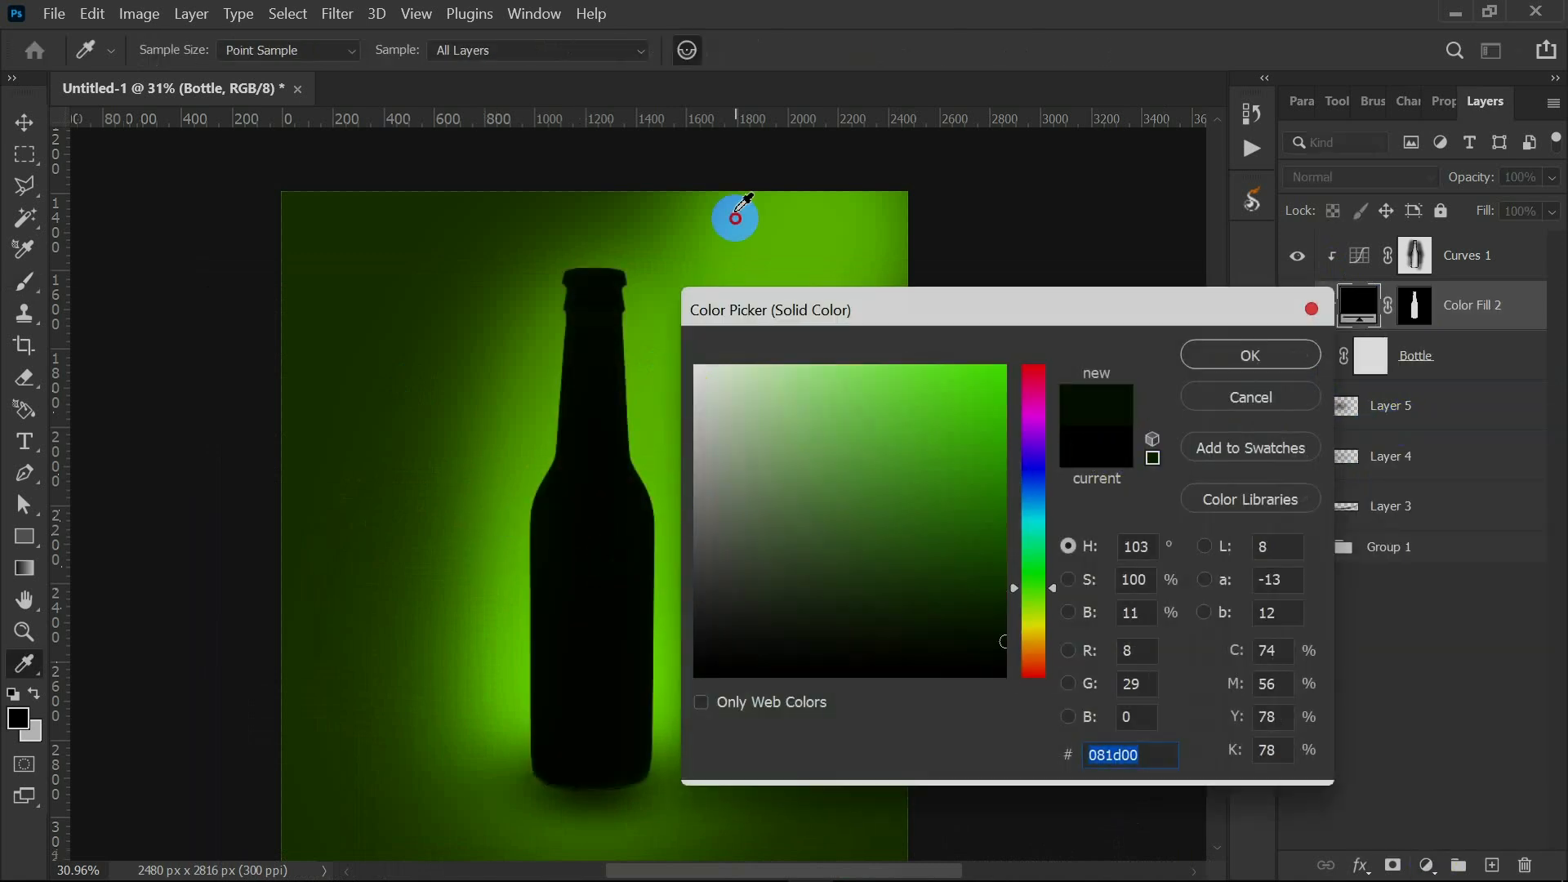
{"action": "left_click_drag", "start_coordinate": [744, 201], "coordinate": [950, 357]}
{"action": "left_click_drag", "start_coordinate": [1039, 597], "coordinate": [1036, 579]}
{"action": "left_click_drag", "start_coordinate": [935, 388], "coordinate": [879, 361]}
{"action": "left_click_drag", "start_coordinate": [1036, 581], "coordinate": [1035, 597]}
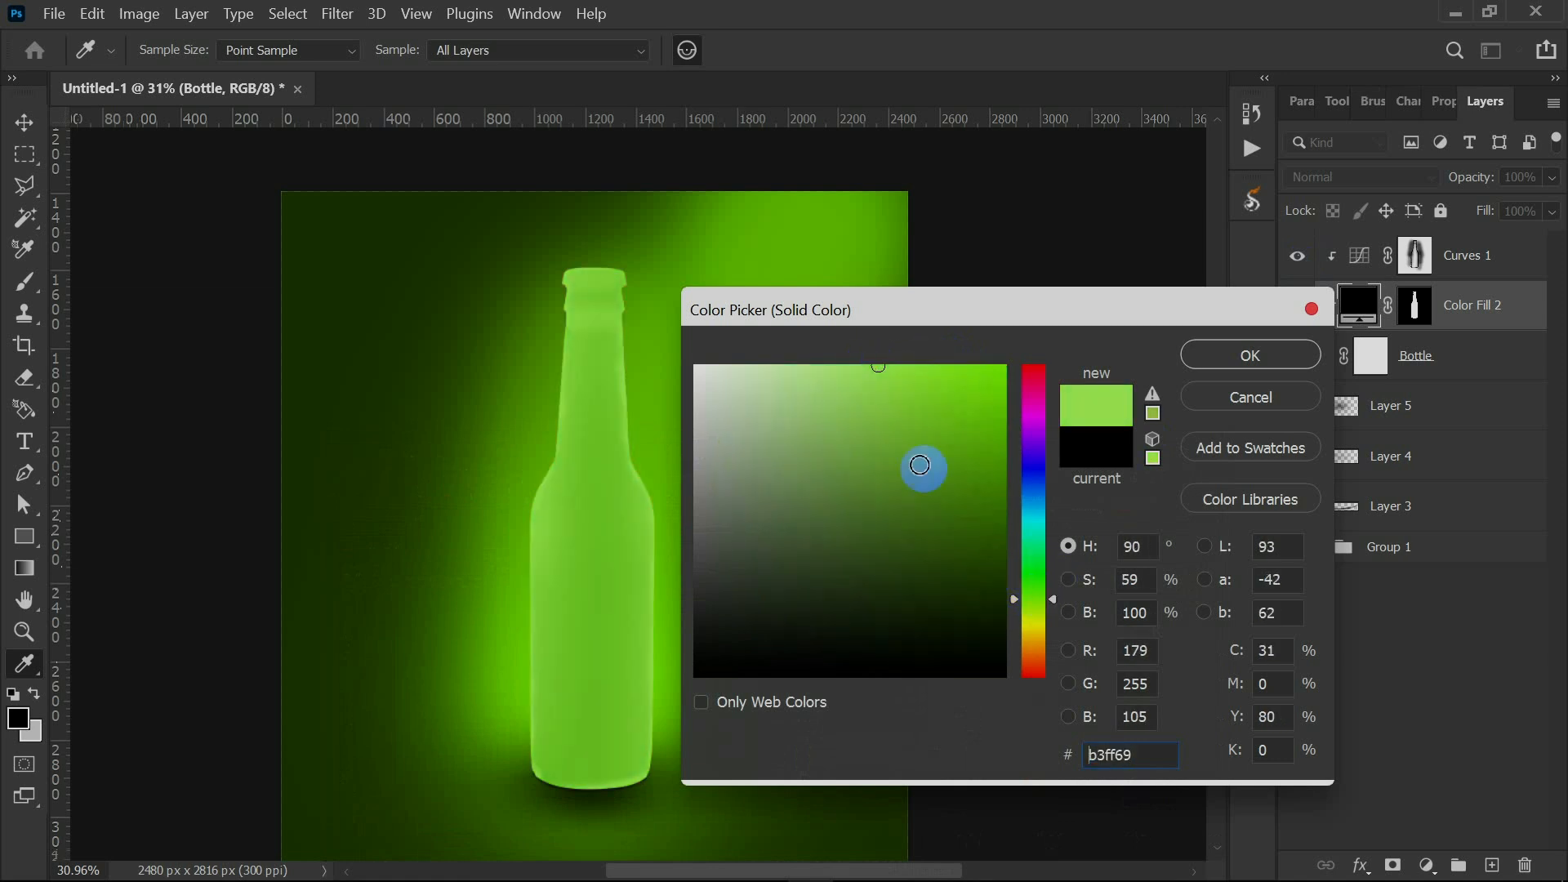
{"action": "left_click", "coordinate": [1235, 357]}
{"action": "key", "text": "ctrl+i"}
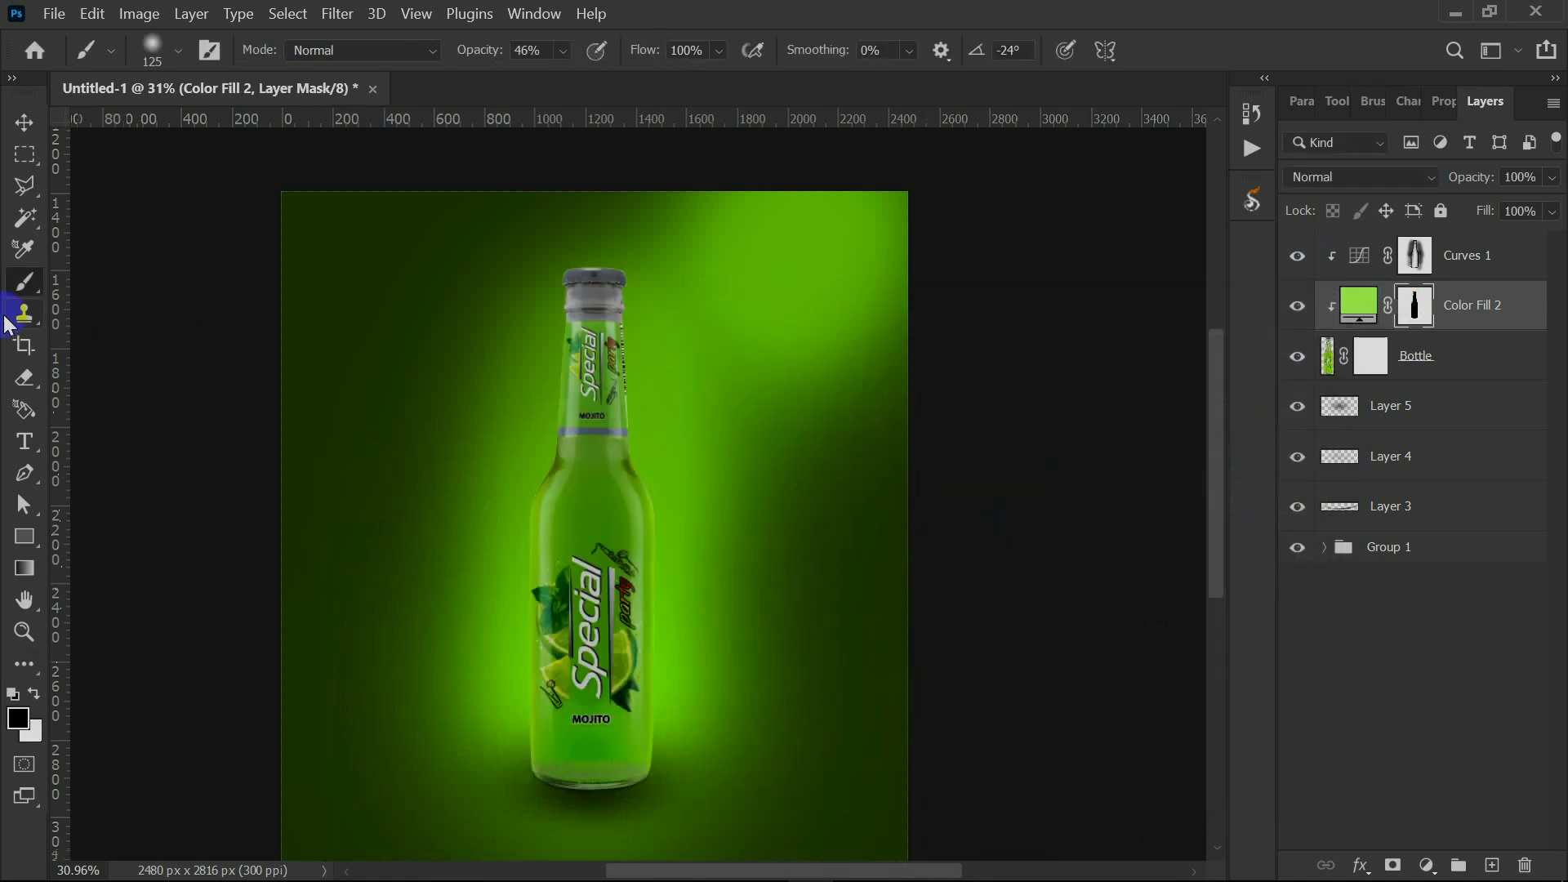
Raise the brush opacity to 99% and enlarge the brush to 1200 px.
{"action": "left_click", "coordinate": [562, 50]}
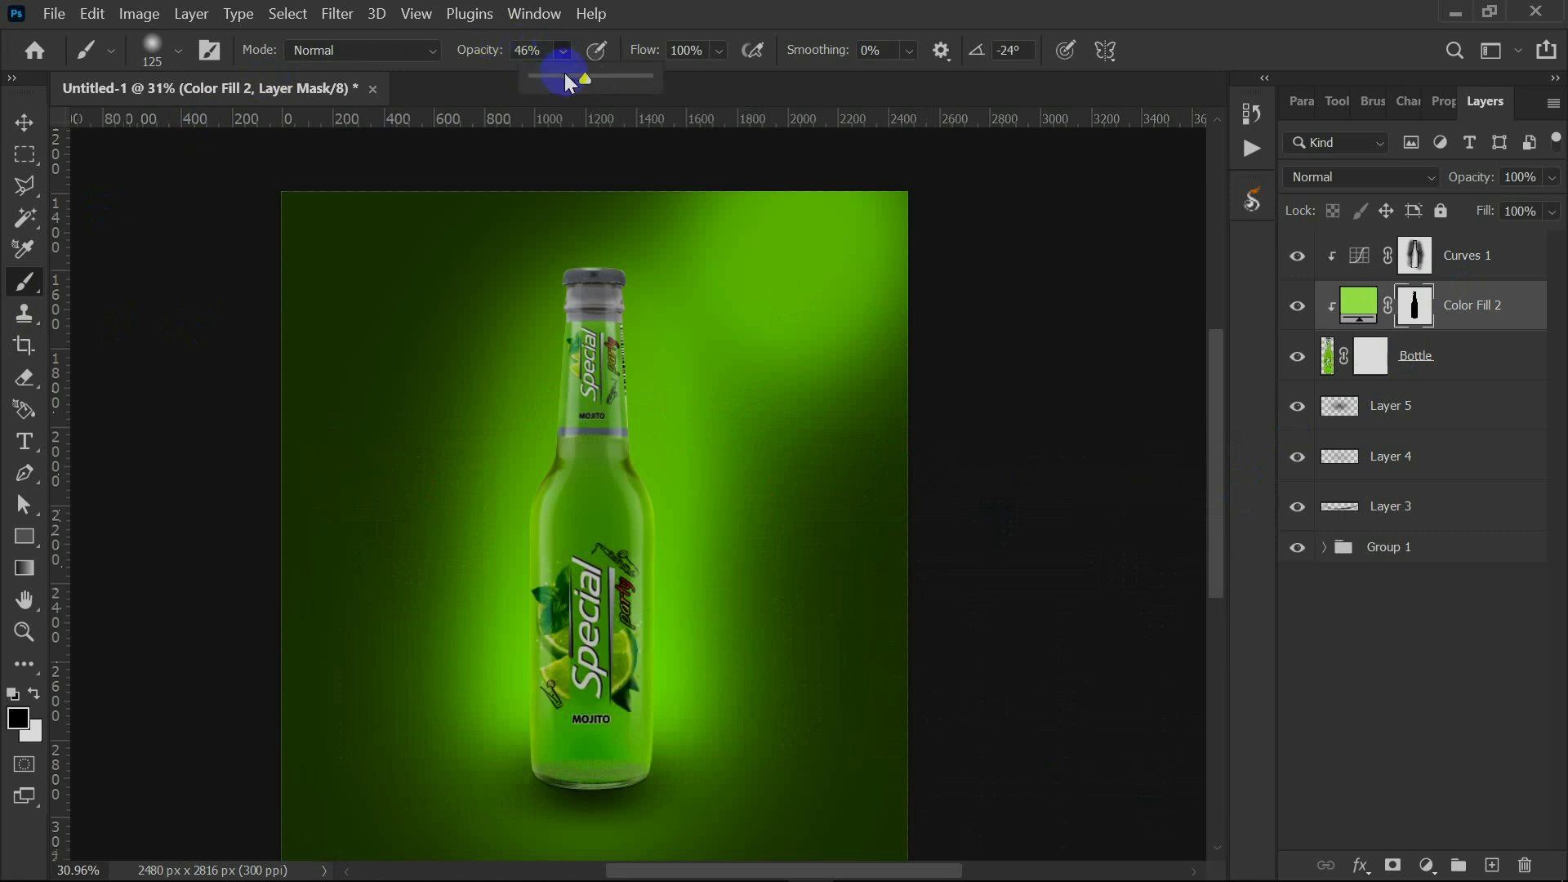
{"action": "left_click", "coordinate": [587, 272]}
{"action": "key", "text": "bracketright"}
{"action": "key", "text": "bracketright"}
{"action": "key", "text": "bracketright"}
{"action": "key", "text": "bracketright"}
{"action": "key", "text": "bracketright"}
{"action": "key", "text": "bracketright"}
{"action": "key", "text": "bracketright"}
{"action": "key", "text": "bracketright"}
{"action": "key", "text": "bracketright"}
Prepare a 25 px brush at 50% opacity with white as the foreground color for painting around the bottle cap.
{"action": "scroll", "coordinate": [595, 266], "scroll_direction": "up", "scroll_amount": 12}
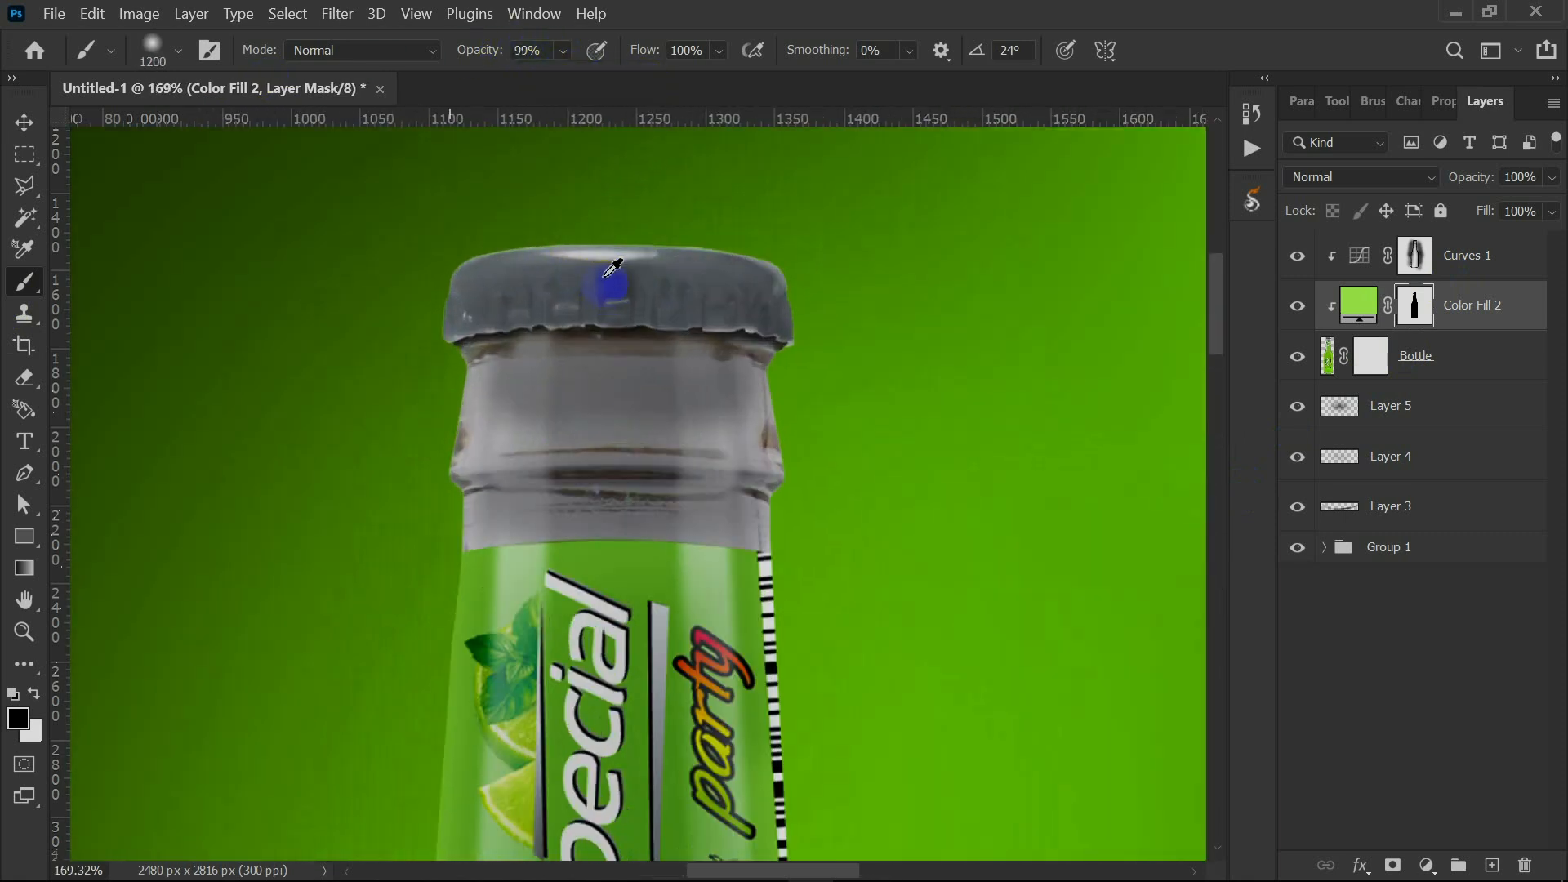
{"action": "key", "text": "bracketleft"}
{"action": "key", "text": "bracketleft"}
{"action": "key", "text": "bracketleft"}
{"action": "key", "text": "bracketleft"}
{"action": "key", "text": "bracketleft"}
{"action": "key", "text": "bracketleft"}
{"action": "key", "text": "bracketleft"}
{"action": "key", "text": "bracketleft"}
{"action": "key", "text": "bracketleft"}
{"action": "key", "text": "bracketleft"}
{"action": "key", "text": "bracketleft"}
{"action": "key", "text": "bracketleft"}
{"action": "key", "text": "bracketleft"}
{"action": "key", "text": "bracketleft"}
{"action": "key", "text": "bracketleft"}
{"action": "key", "text": "bracketleft"}
{"action": "key", "text": "bracketleft"}
{"action": "key", "text": "bracketleft"}
{"action": "key", "text": "bracketleft"}
{"action": "key", "text": "bracketleft"}
{"action": "key", "text": "x"}
{"action": "left_click", "coordinate": [563, 51]}
{"action": "left_click_drag", "start_coordinate": [614, 79], "coordinate": [549, 79]}
Paint white on the Color Fill mask along the cap's upper rim, its right side and the glass neck's right edge.
{"action": "left_click", "coordinate": [354, 304]}
{"action": "mouse_move", "coordinate": [359, 286]}
{"action": "left_mouse_down"}
{"action": "mouse_move", "coordinate": [390, 254]}
{"action": "mouse_move", "coordinate": [614, 226]}
{"action": "mouse_move", "coordinate": [763, 235]}
{"action": "left_mouse_up"}
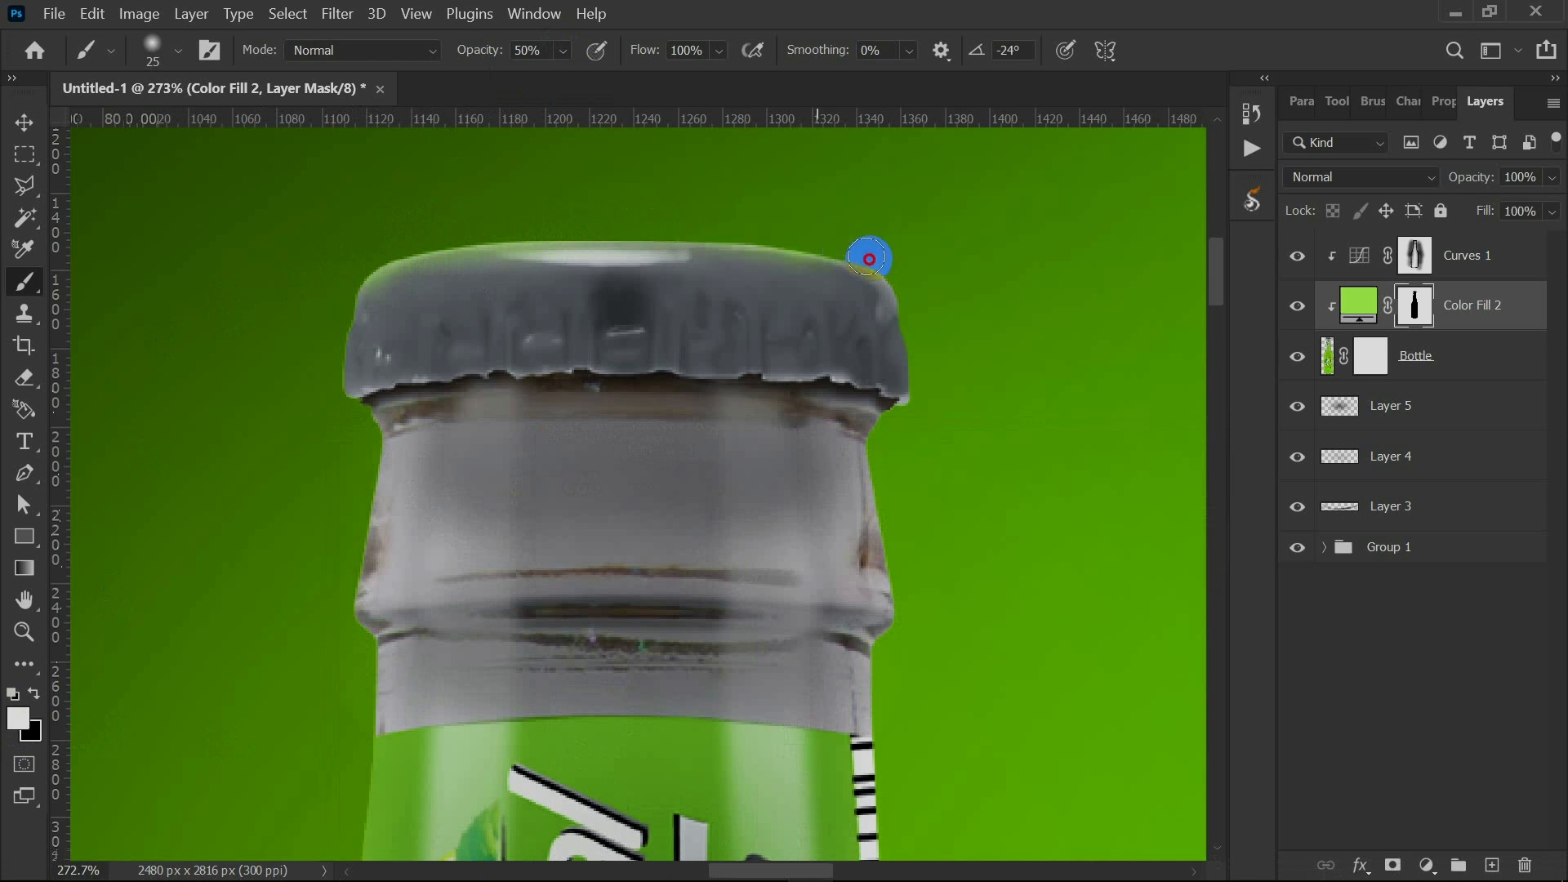
{"action": "mouse_move", "coordinate": [920, 318]}
{"action": "left_mouse_down"}
{"action": "mouse_move", "coordinate": [879, 494]}
{"action": "mouse_move", "coordinate": [900, 419]}
{"action": "left_mouse_up"}
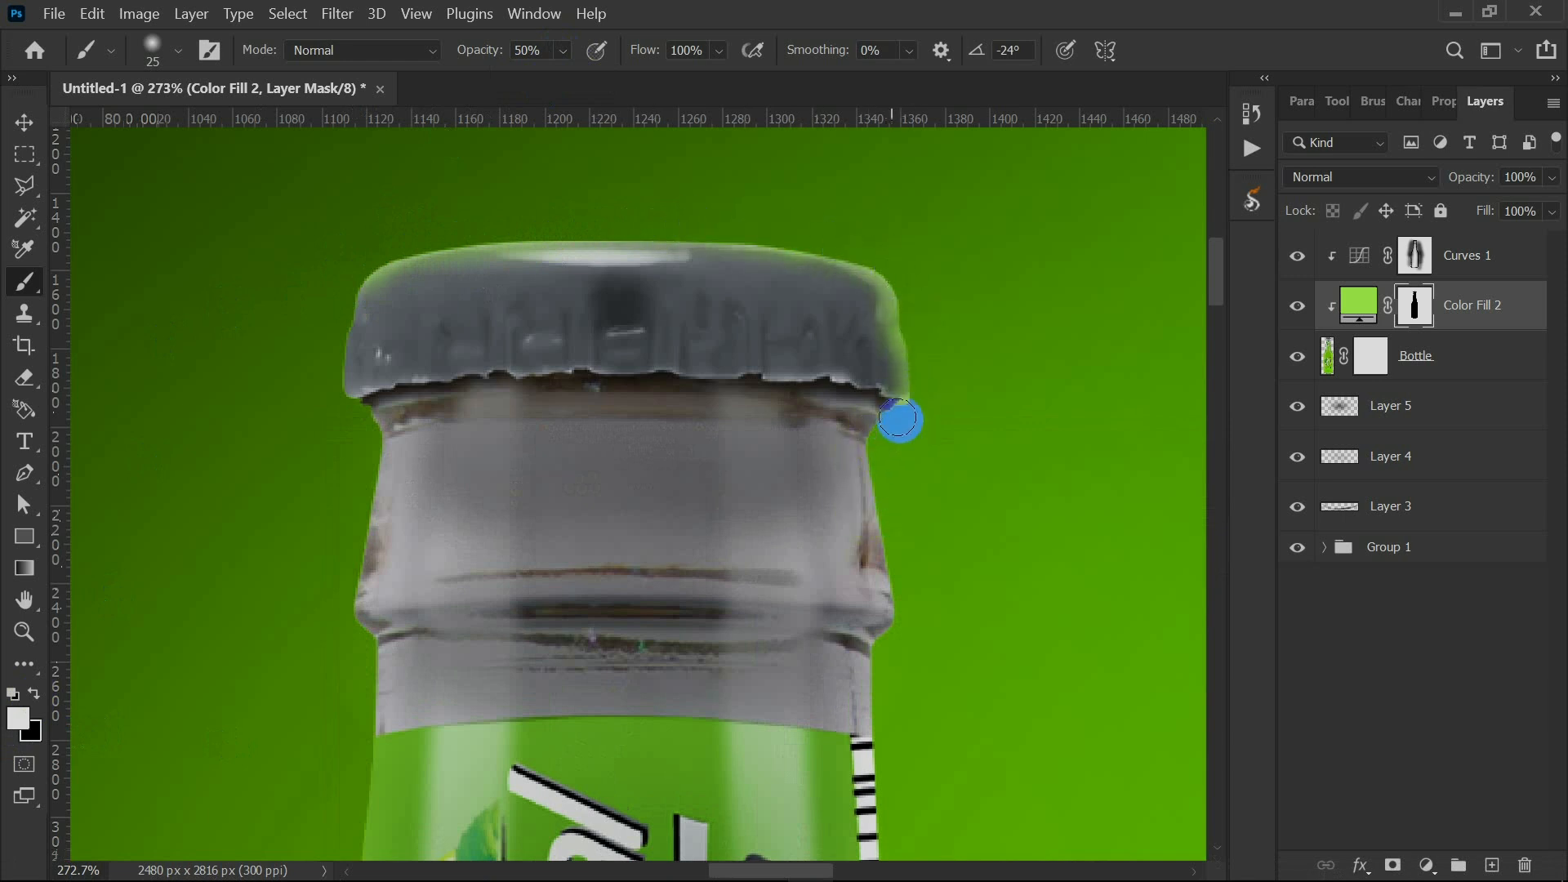
{"action": "mouse_move", "coordinate": [890, 513]}
{"action": "left_mouse_down"}
{"action": "mouse_move", "coordinate": [912, 606]}
{"action": "mouse_move", "coordinate": [898, 664]}
{"action": "left_mouse_up"}
Extend the green rim light down the right edge of the neck label, over the barcode strip.
{"action": "scroll", "coordinate": [865, 590], "scroll_direction": "down", "scroll_amount": 5}
{"action": "left_click_drag", "start_coordinate": [893, 326], "coordinate": [897, 841]}
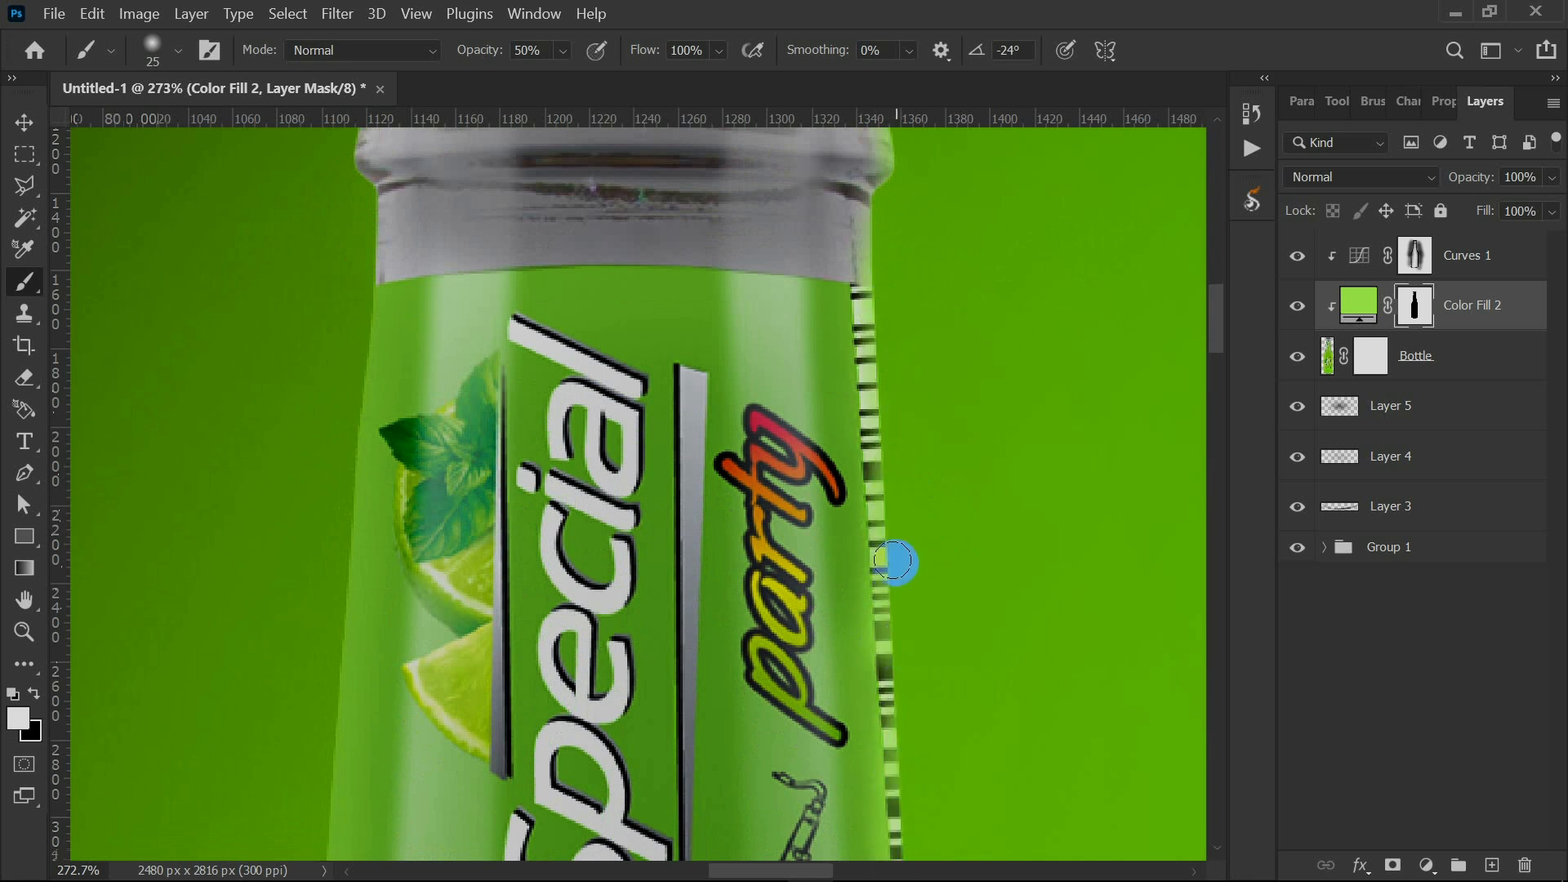
{"action": "scroll", "coordinate": [898, 561], "scroll_direction": "down", "scroll_amount": 5}
{"action": "left_click_drag", "start_coordinate": [907, 388], "coordinate": [923, 576]}
{"action": "left_click_drag", "start_coordinate": [915, 650], "coordinate": [918, 776]}
{"action": "scroll", "coordinate": [939, 564], "scroll_direction": "down", "scroll_amount": 5}
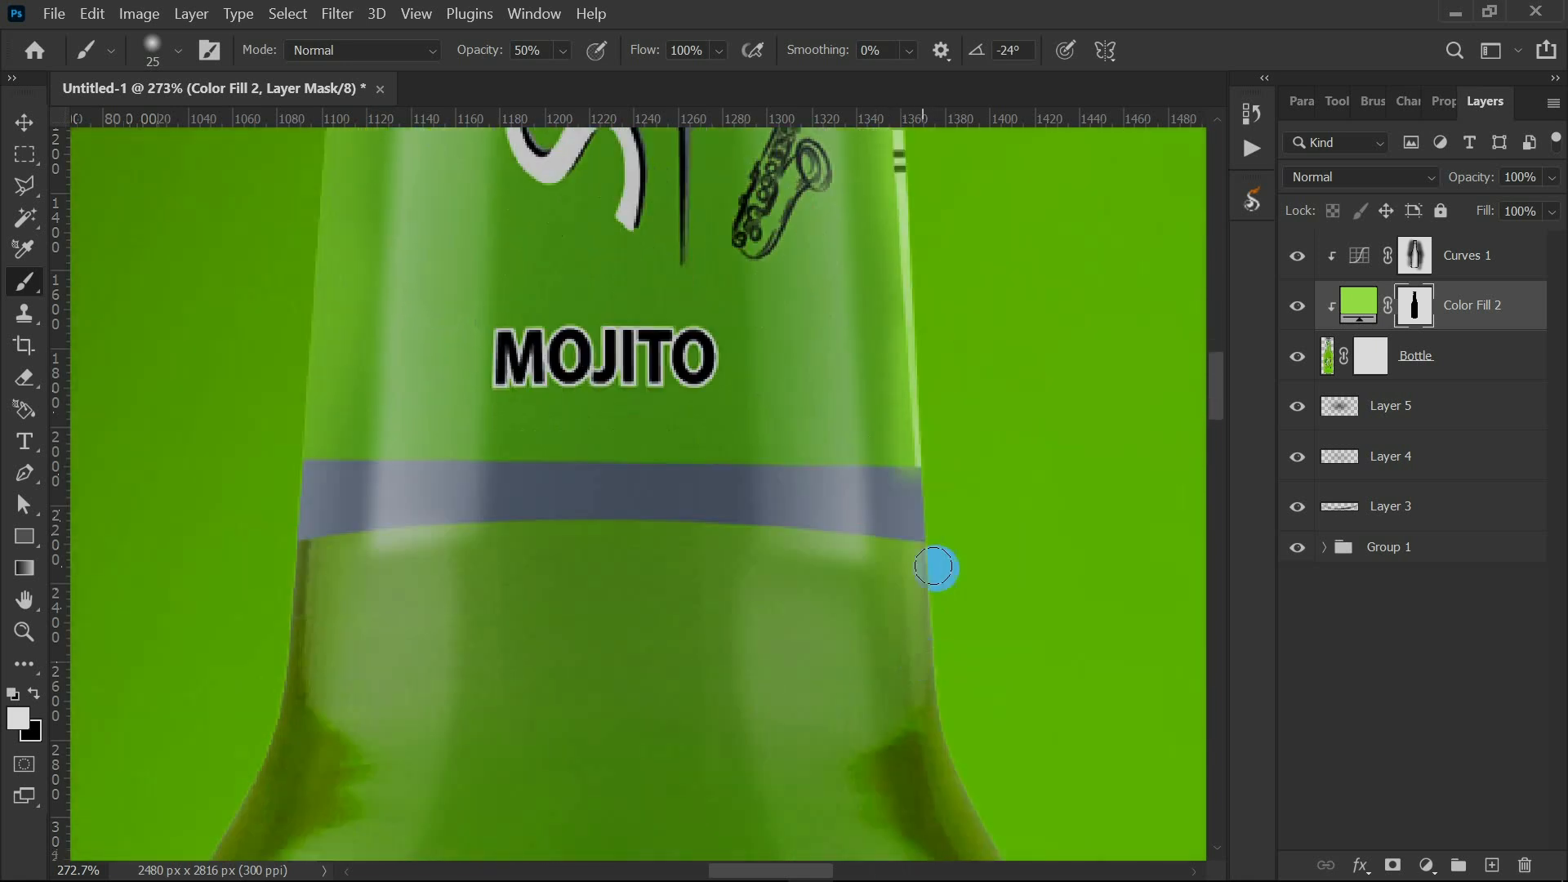
Paint the green rim light from the blue neck band down along the bottle's right shoulder.
{"action": "left_click_drag", "start_coordinate": [938, 294], "coordinate": [966, 619]}
{"action": "scroll", "coordinate": [1033, 455], "scroll_direction": "down", "scroll_amount": 5}
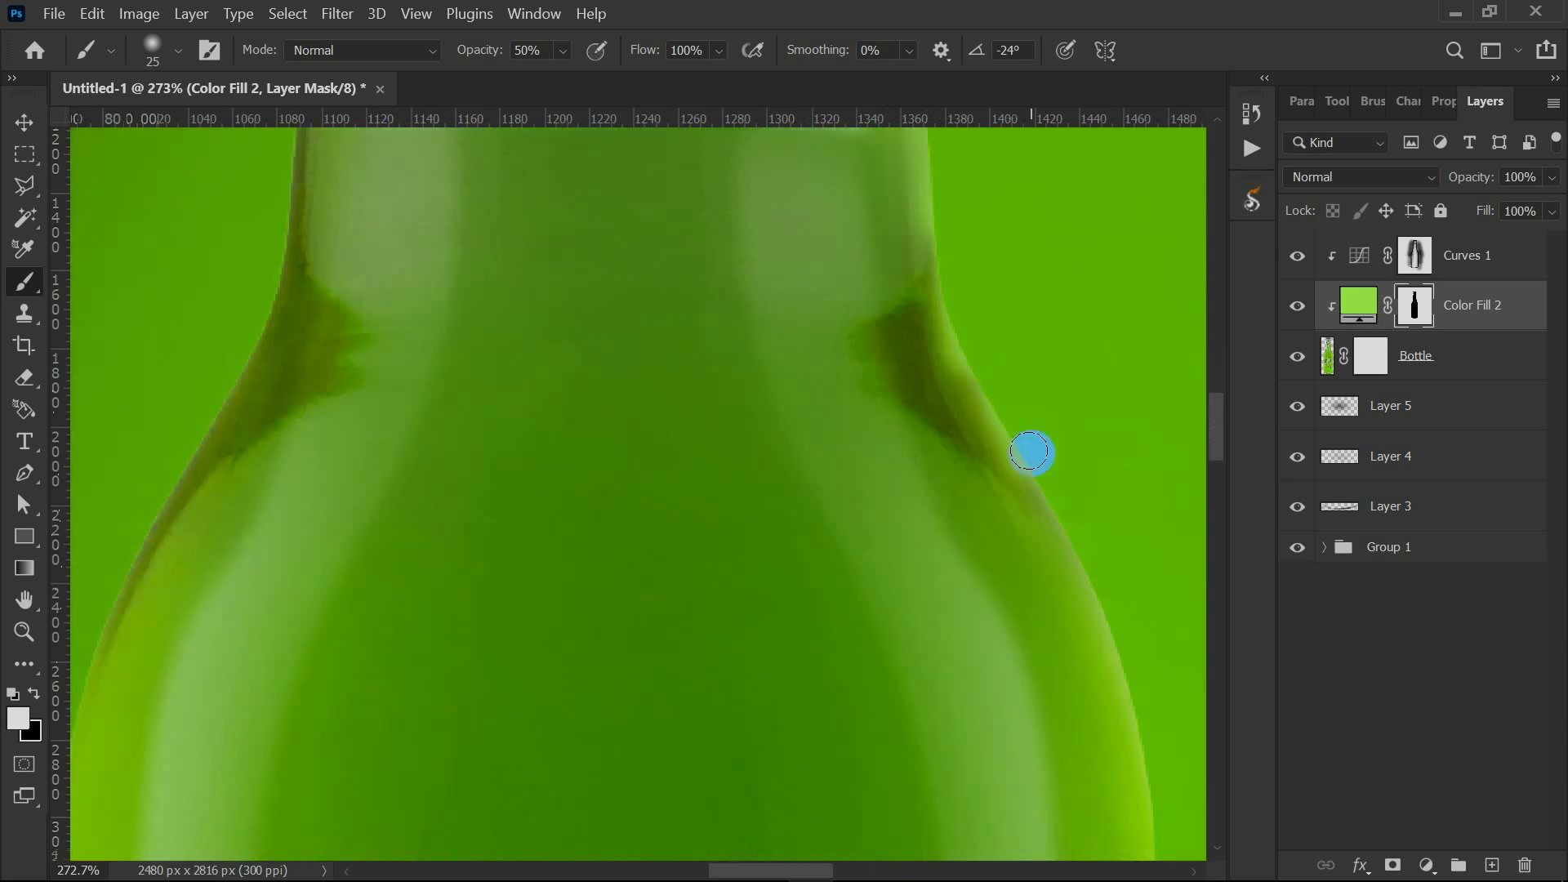
{"action": "left_click_drag", "start_coordinate": [1013, 308], "coordinate": [1112, 524]}
{"action": "scroll", "coordinate": [1149, 654], "scroll_direction": "down", "scroll_amount": 4}
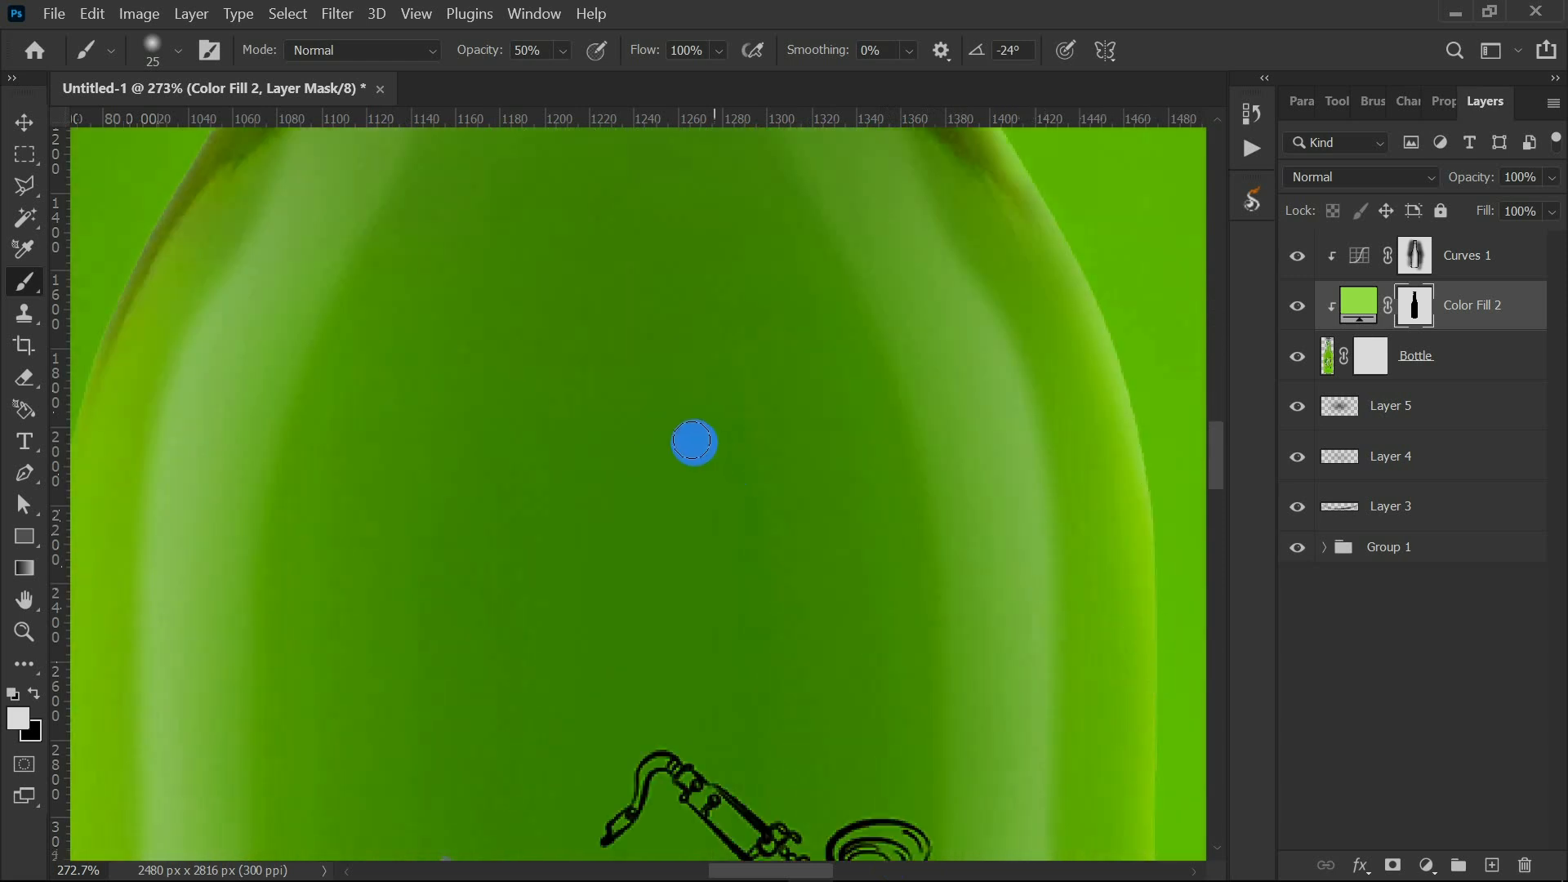
{"action": "scroll", "coordinate": [703, 458], "scroll_direction": "down", "scroll_amount": 6}
{"action": "scroll", "coordinate": [833, 552], "scroll_direction": "up", "scroll_amount": 3}
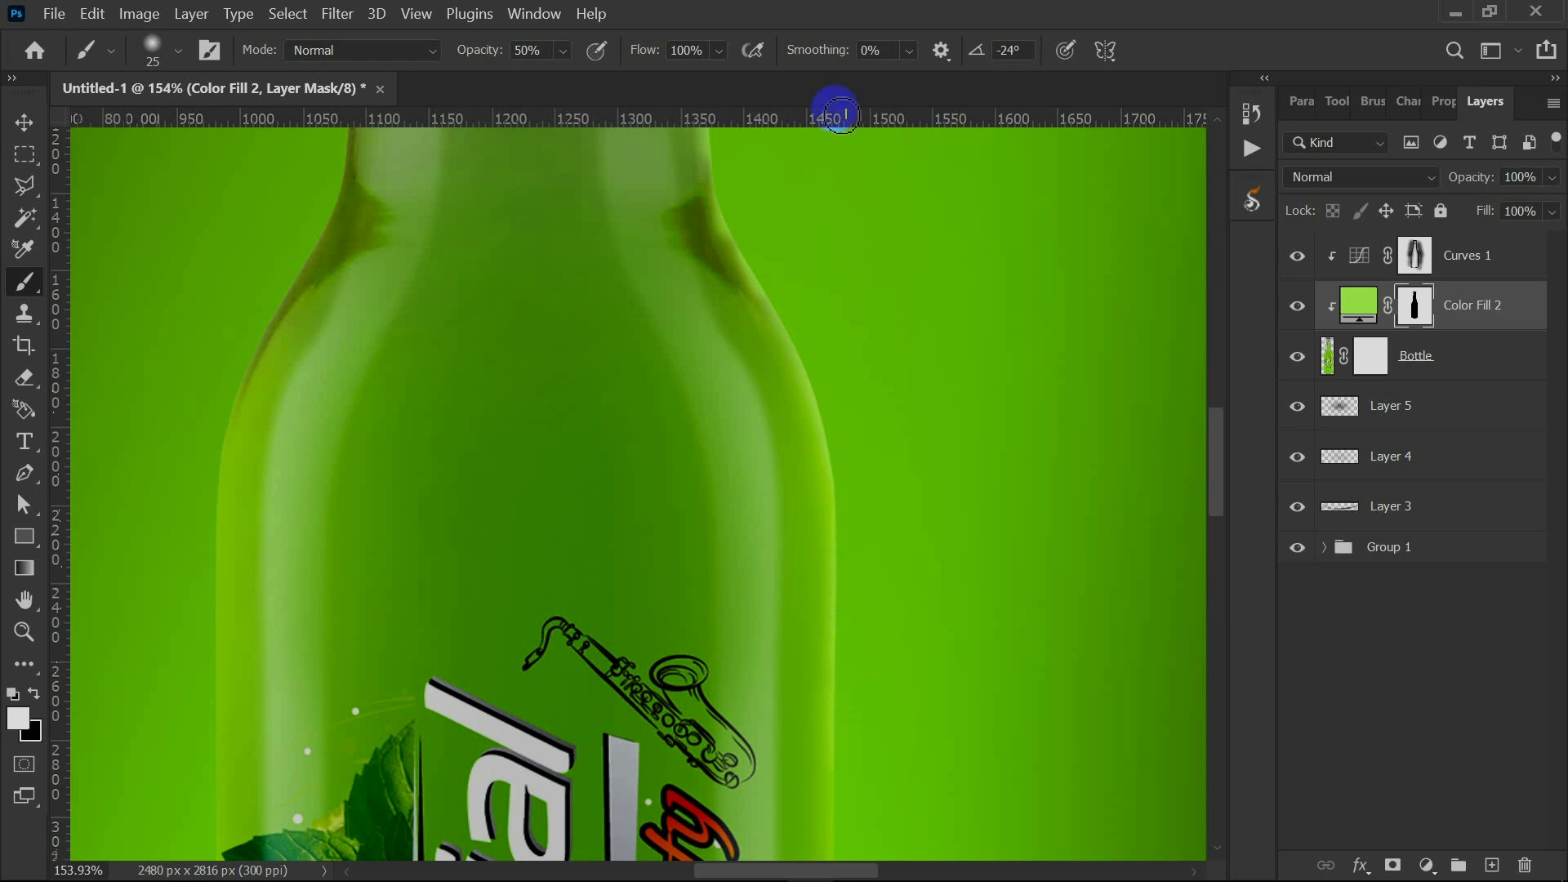
Continue painting the green rim light down the bottle body's right side, along the glass base and up the lower left side.
{"action": "scroll", "coordinate": [855, 507], "scroll_direction": "down", "scroll_amount": 5}
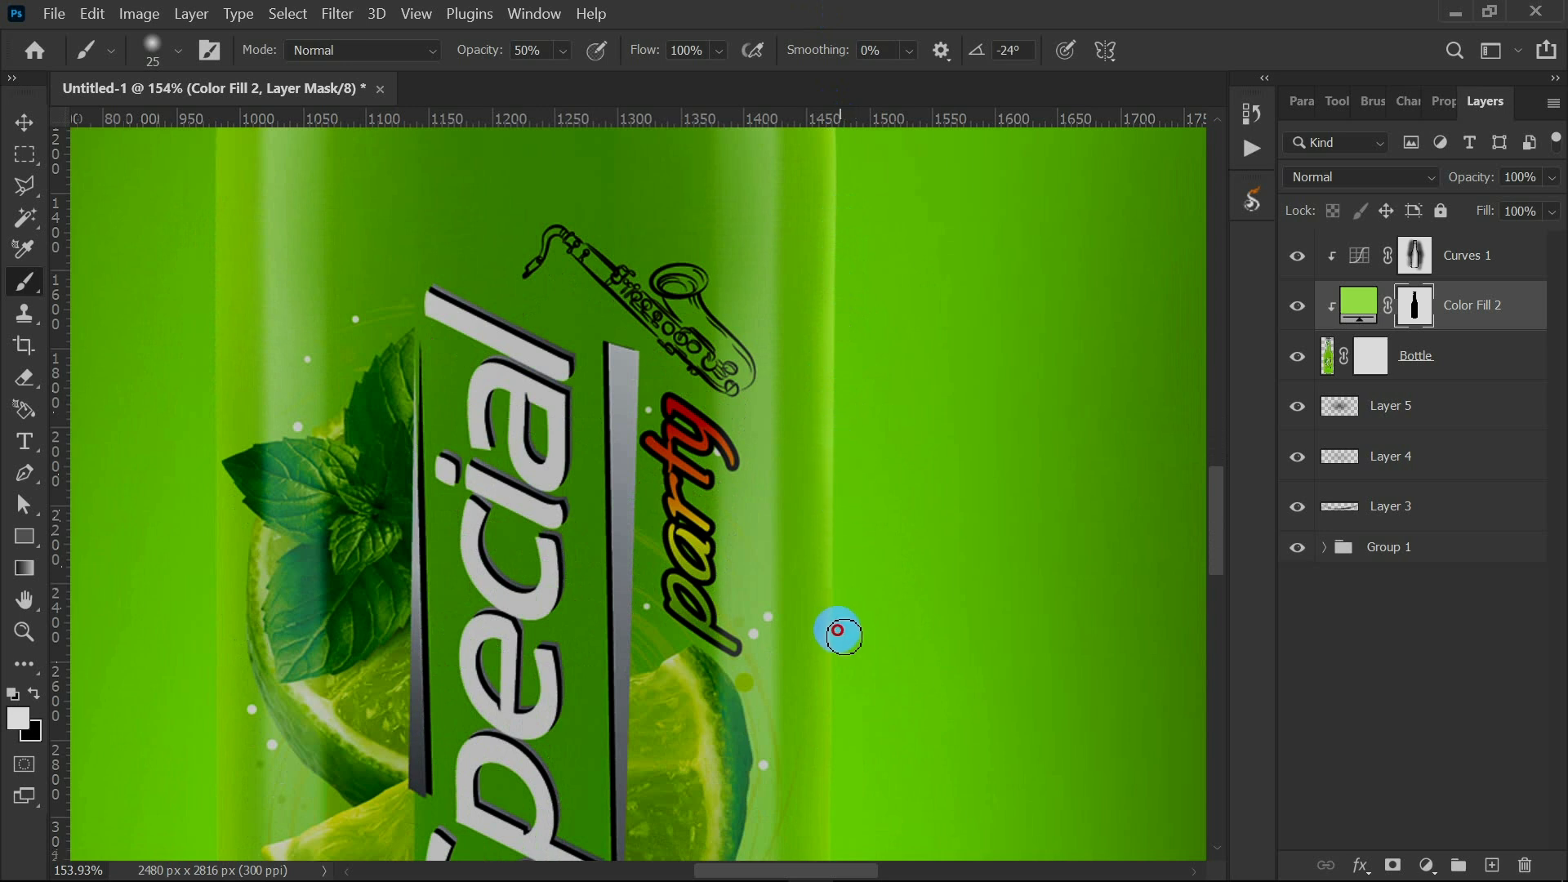
{"action": "scroll", "coordinate": [850, 490], "scroll_direction": "down", "scroll_amount": 3}
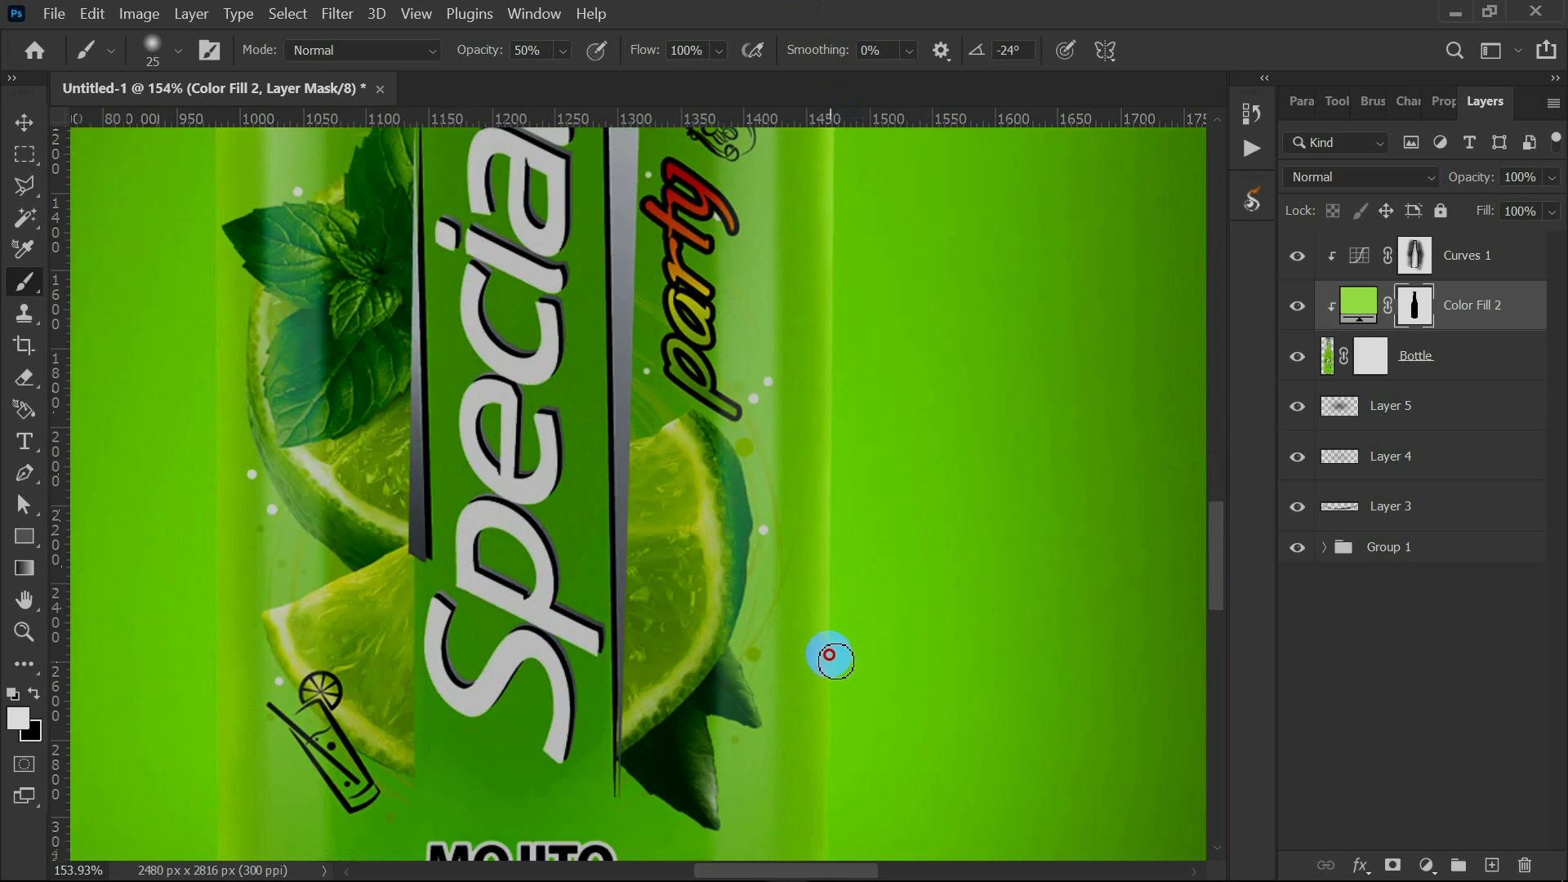
{"action": "scroll", "coordinate": [833, 637], "scroll_direction": "down", "scroll_amount": 3}
{"action": "scroll", "coordinate": [835, 601], "scroll_direction": "down", "scroll_amount": 2}
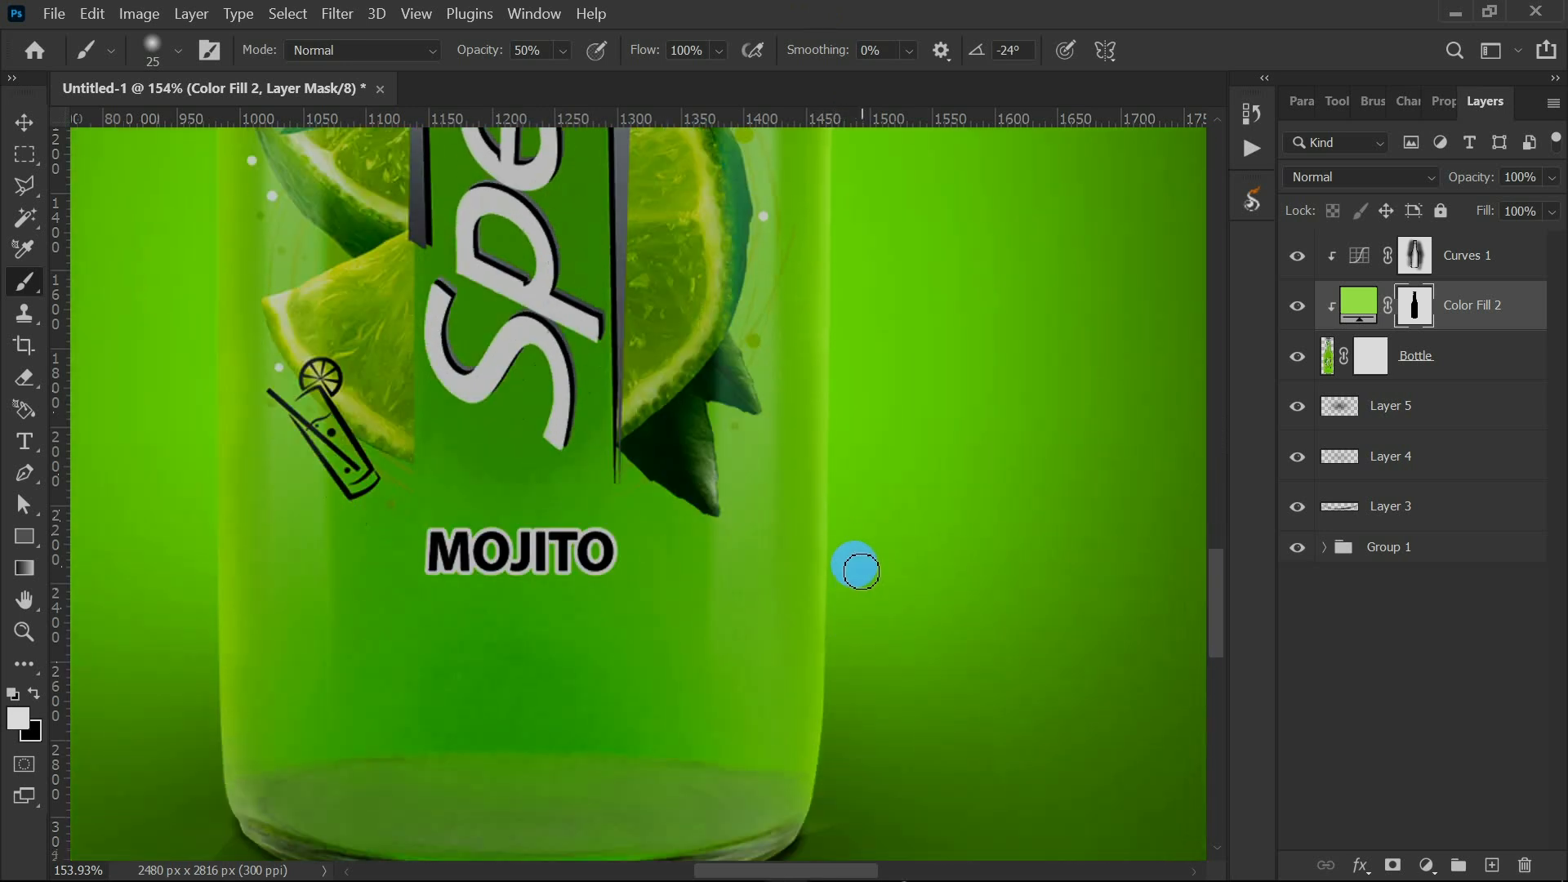
{"action": "left_click_drag", "start_coordinate": [699, 812], "coordinate": [496, 817]}
{"action": "mouse_move", "coordinate": [606, 818]}
{"action": "left_mouse_down"}
{"action": "mouse_move", "coordinate": [430, 825]}
{"action": "mouse_move", "coordinate": [279, 796]}
{"action": "mouse_move", "coordinate": [242, 754]}
{"action": "mouse_move", "coordinate": [260, 727]}
{"action": "mouse_move", "coordinate": [230, 771]}
{"action": "mouse_move", "coordinate": [221, 245]}
{"action": "left_mouse_up"}
Paint the green rim light up the left edge of the bottle body, from beside the main label to the shoulder.
{"action": "scroll", "coordinate": [219, 495], "scroll_direction": "up", "scroll_amount": 4}
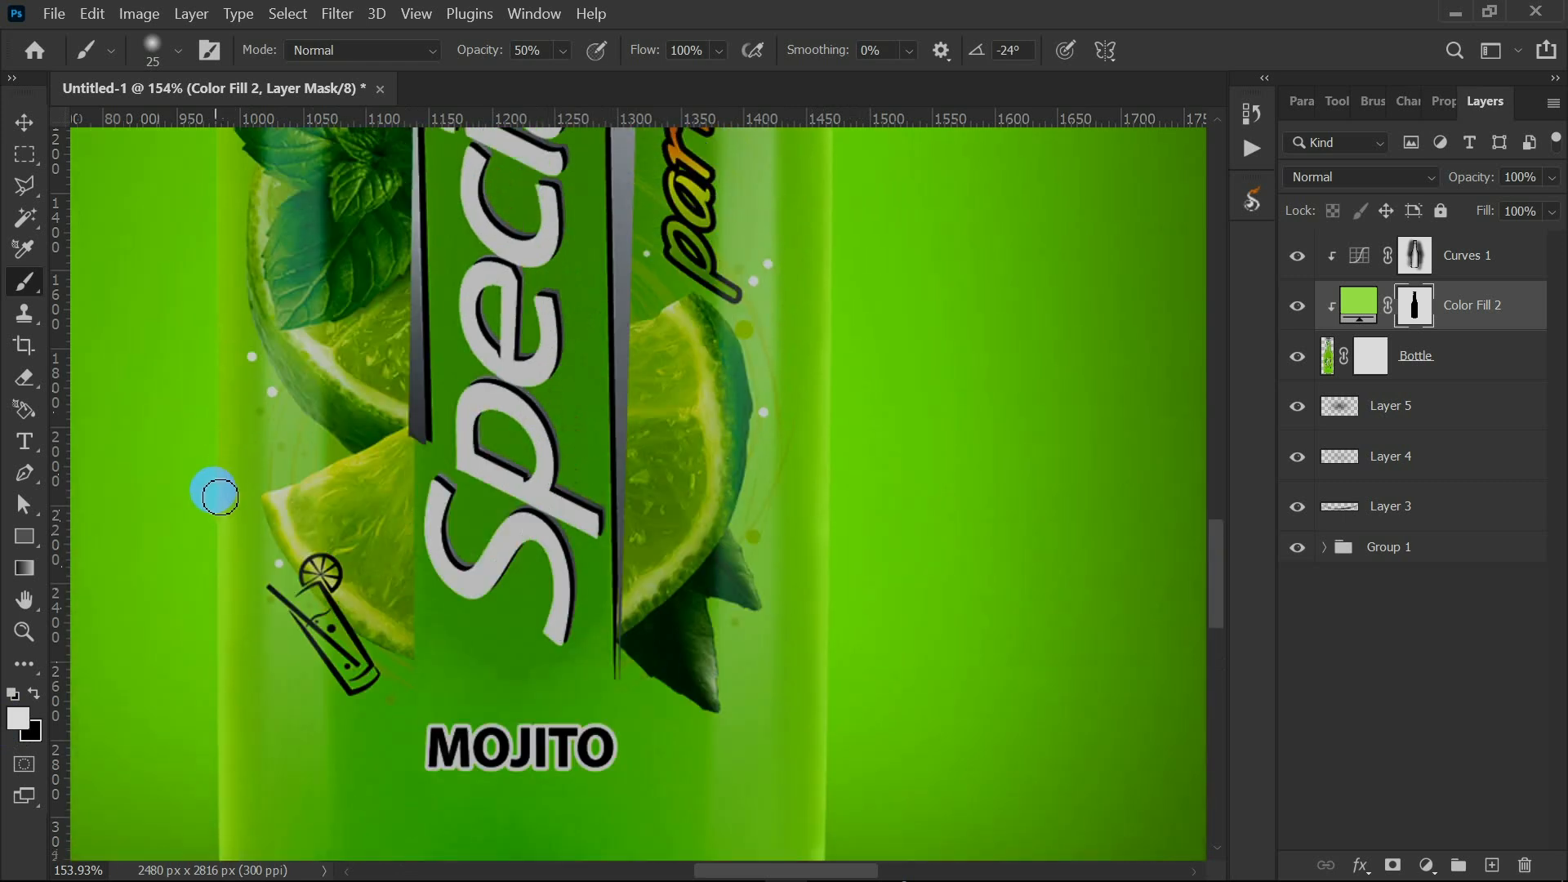
{"action": "left_click_drag", "start_coordinate": [217, 425], "coordinate": [213, 224]}
{"action": "scroll", "coordinate": [221, 494], "scroll_direction": "up", "scroll_amount": 4}
{"action": "left_click_drag", "start_coordinate": [221, 493], "coordinate": [218, 206]}
{"action": "scroll", "coordinate": [228, 336], "scroll_direction": "up", "scroll_amount": 4}
{"action": "left_click_drag", "start_coordinate": [217, 482], "coordinate": [224, 245]}
{"action": "scroll", "coordinate": [217, 483], "scroll_direction": "up", "scroll_amount": 4}
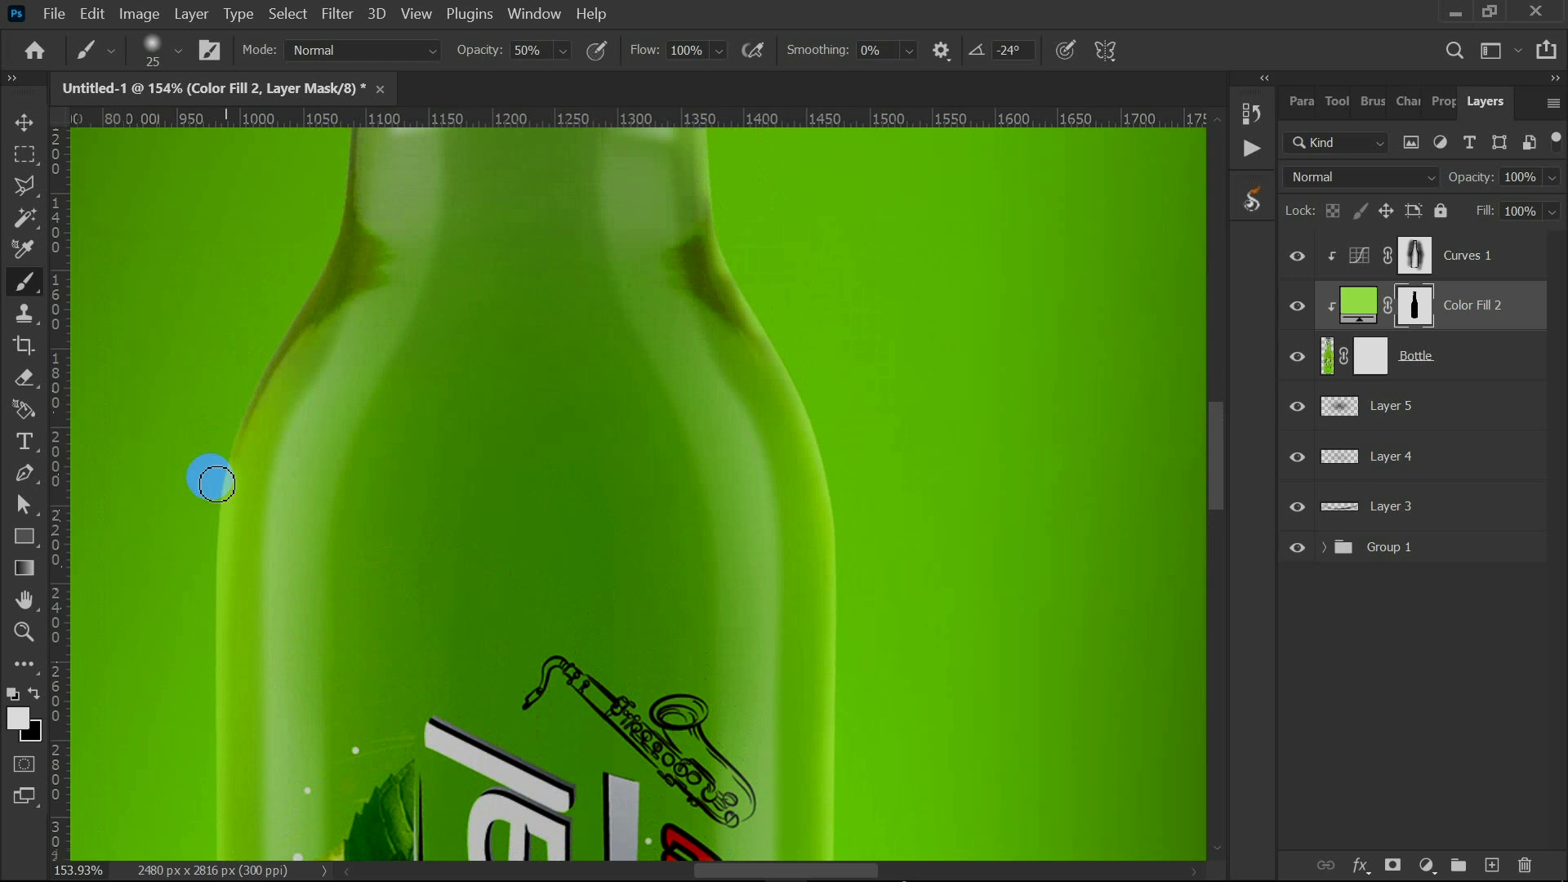
Paint the green rim light over the bottle's left shoulder and up past the blue neck band.
{"action": "left_click_drag", "start_coordinate": [246, 416], "coordinate": [356, 214]}
{"action": "scroll", "coordinate": [339, 477], "scroll_direction": "up", "scroll_amount": 4}
{"action": "left_click_drag", "start_coordinate": [340, 477], "coordinate": [367, 239]}
{"action": "scroll", "coordinate": [371, 304], "scroll_direction": "up", "scroll_amount": 4}
{"action": "mouse_move", "coordinate": [360, 588]}
{"action": "left_mouse_down"}
{"action": "mouse_move", "coordinate": [310, 771]}
{"action": "mouse_move", "coordinate": [282, 814]}
{"action": "left_mouse_up"}
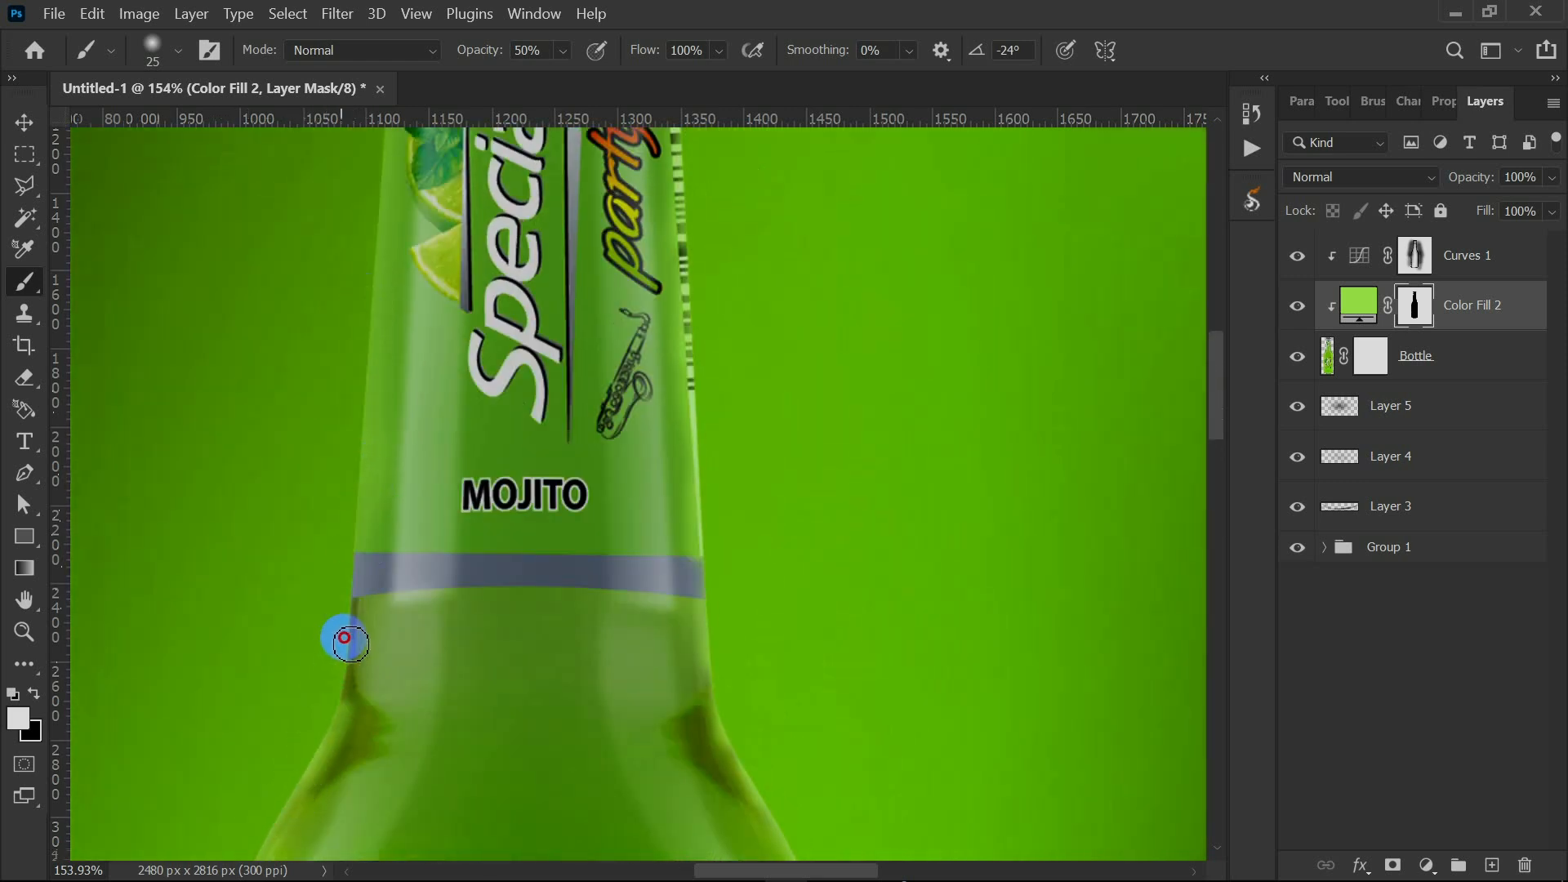
{"action": "left_click_drag", "start_coordinate": [347, 685], "coordinate": [371, 294]}
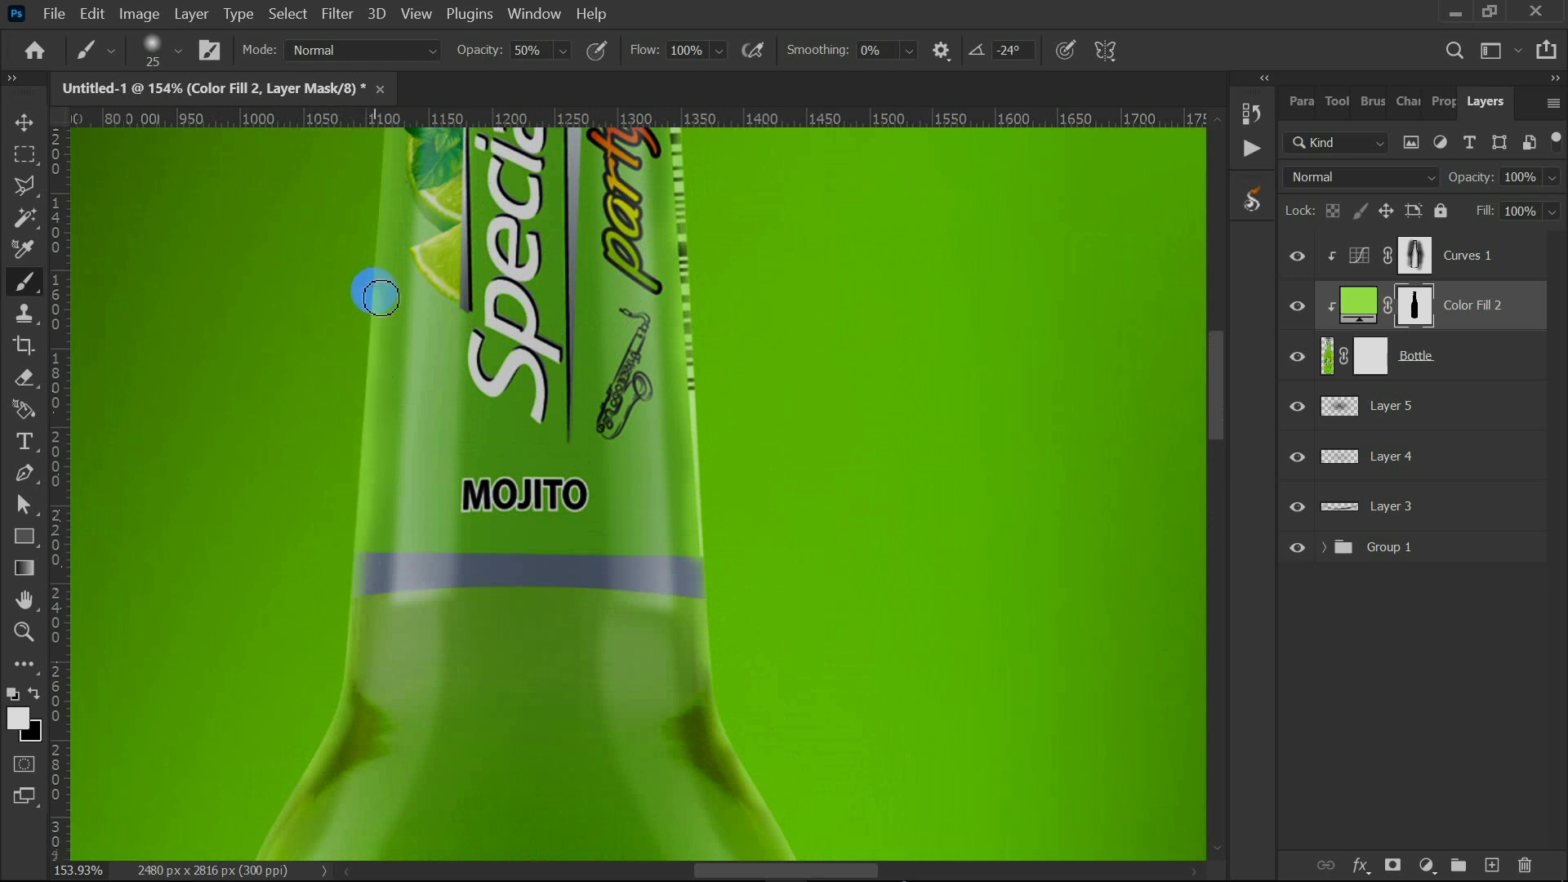
Extend the green rim light up the left edge of the neck label and the glass just below the cap.
{"action": "scroll", "coordinate": [364, 542], "scroll_direction": "up", "scroll_amount": 4}
{"action": "left_click_drag", "start_coordinate": [365, 542], "coordinate": [398, 316]}
{"action": "left_click_drag", "start_coordinate": [378, 487], "coordinate": [392, 318]}
{"action": "scroll", "coordinate": [378, 262], "scroll_direction": "up", "scroll_amount": 4}
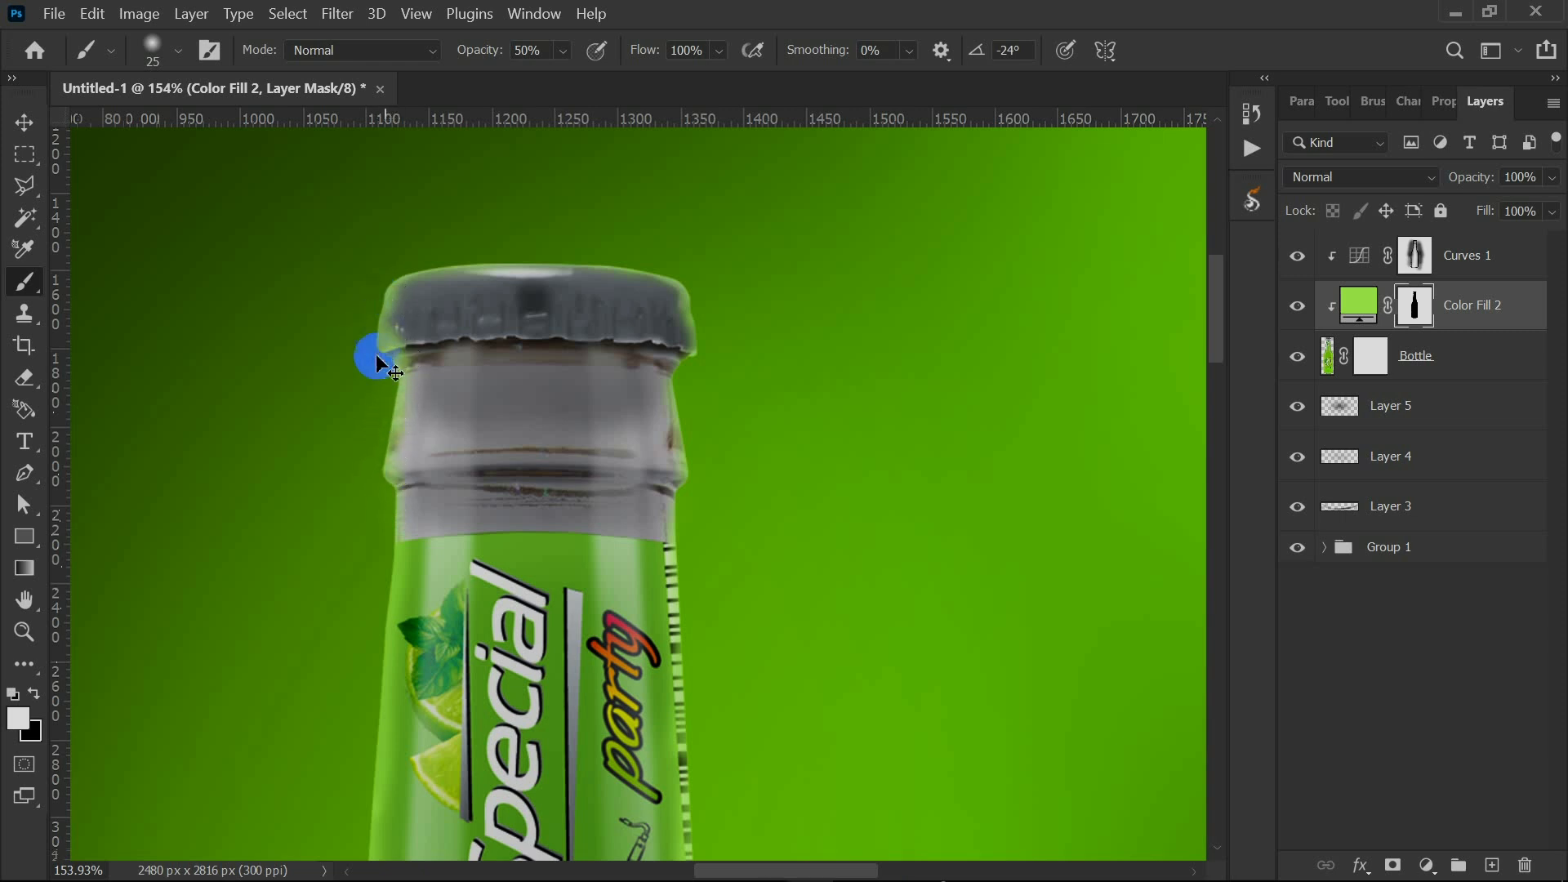
{"action": "left_click_drag", "start_coordinate": [378, 363], "coordinate": [399, 539]}
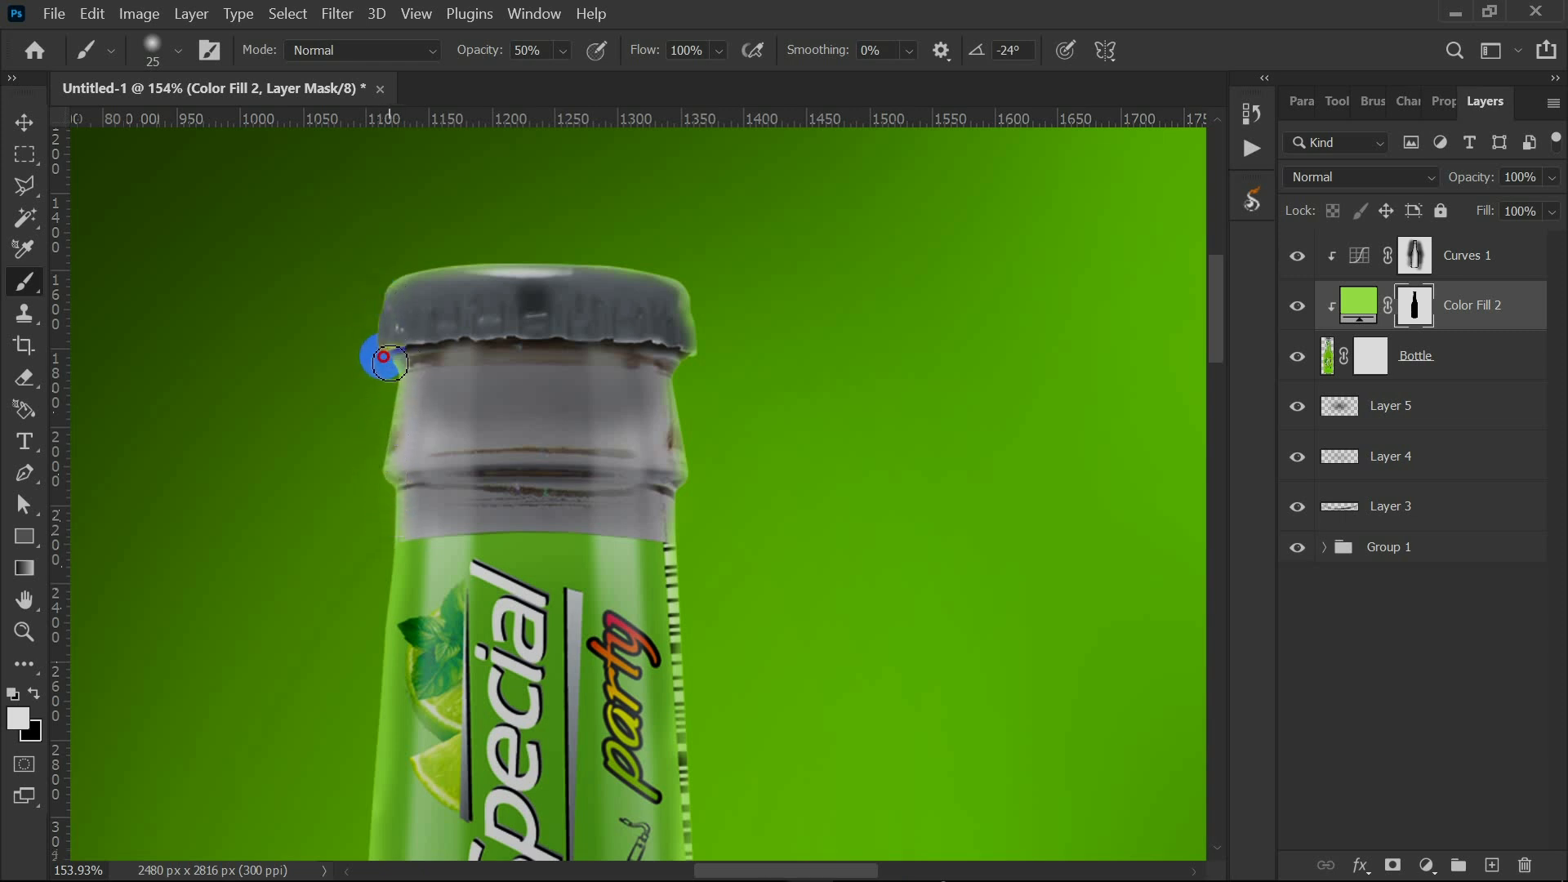
Brush a soft green glow onto the bottle through the Color Fill 2 mask with a 700 px brush at 27% opacity.
{"action": "scroll", "coordinate": [391, 302], "scroll_direction": "down", "scroll_amount": 10}
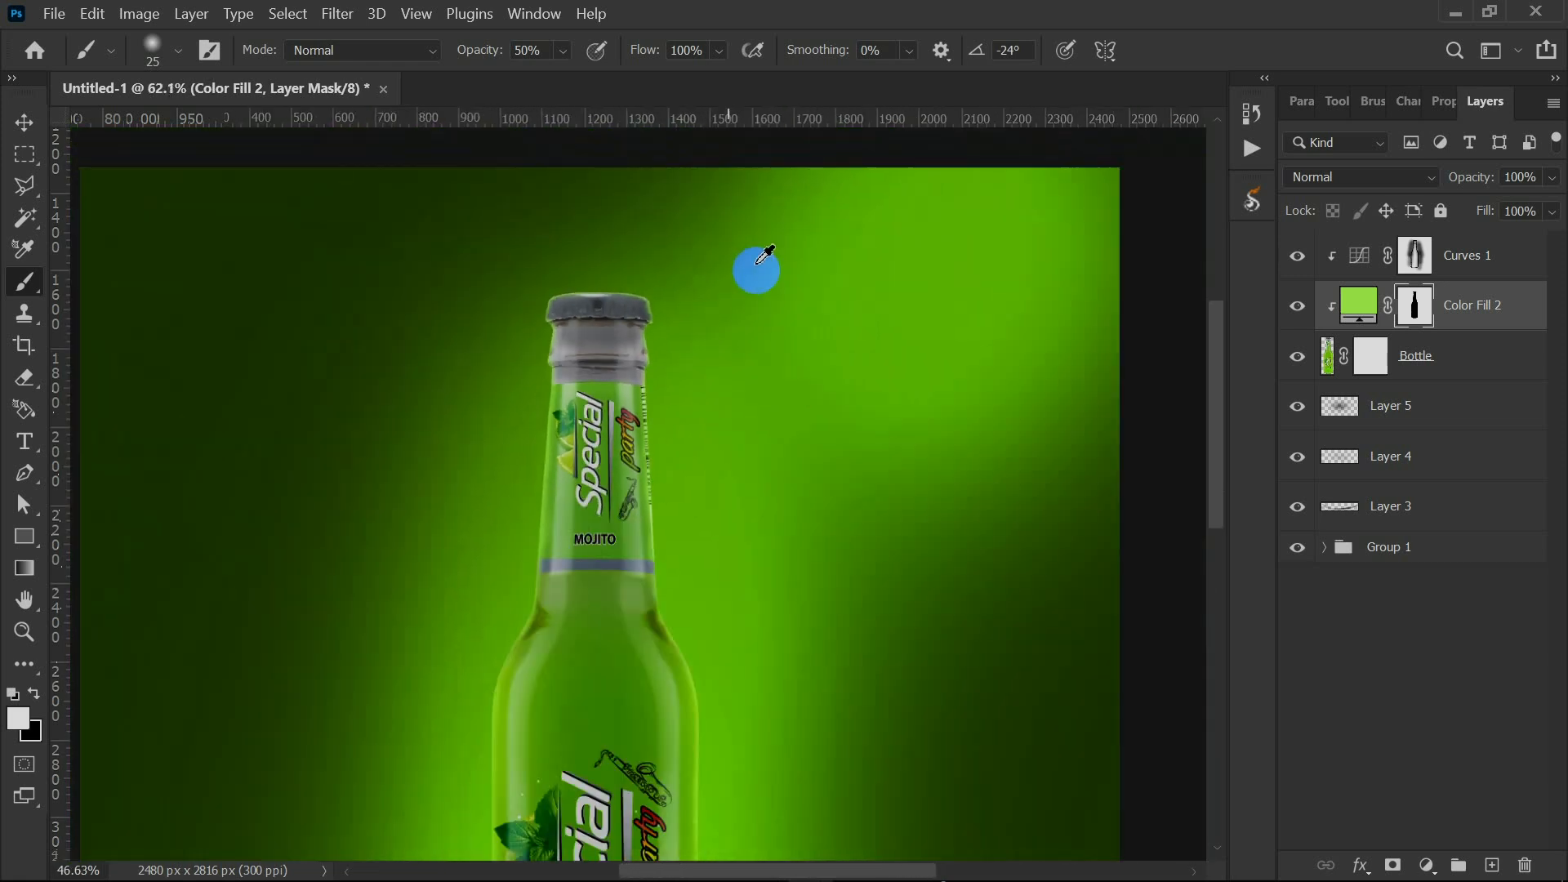
{"action": "scroll", "coordinate": [718, 556], "scroll_direction": "up", "scroll_amount": 5}
{"action": "scroll", "coordinate": [739, 569], "scroll_direction": "down", "scroll_amount": 2}
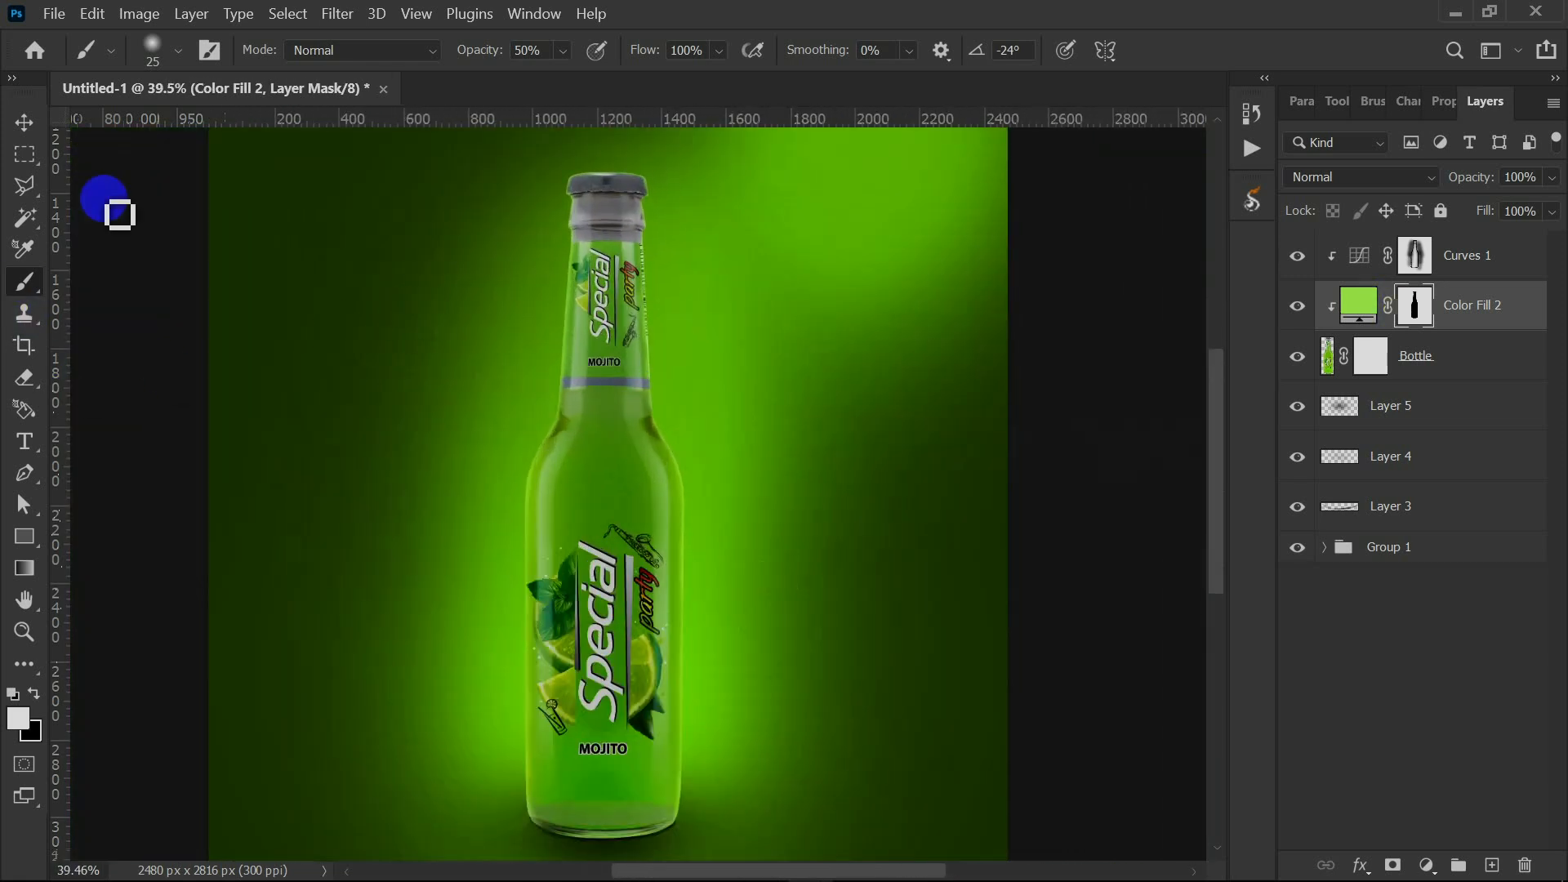
{"action": "left_click_drag", "start_coordinate": [554, 53], "coordinate": [559, 78]}
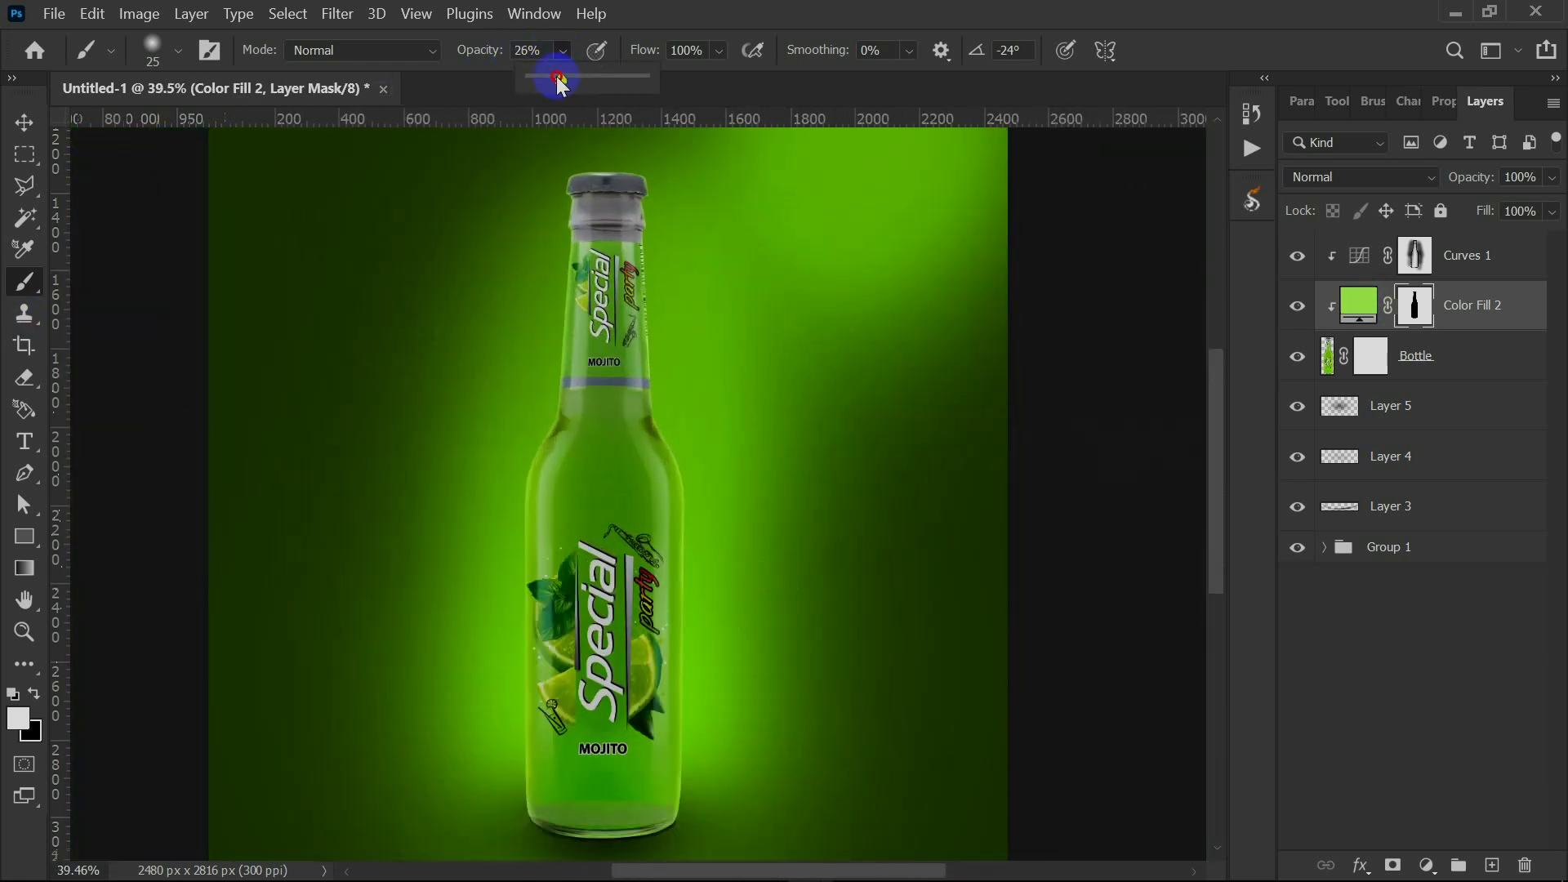
{"action": "left_click", "coordinate": [662, 302]}
{"action": "key", "text": "bracketright"}
{"action": "key", "text": "bracketright"}
{"action": "key", "text": "bracketright"}
{"action": "key", "text": "bracketright"}
{"action": "key", "text": "bracketright"}
{"action": "key", "text": "bracketright"}
{"action": "key", "text": "bracketright"}
{"action": "key", "text": "bracketright"}
{"action": "key", "text": "bracketright"}
{"action": "key", "text": "bracketright"}
{"action": "key", "text": "bracketright"}
{"action": "key", "text": "bracketright"}
{"action": "key", "text": "bracketright"}
{"action": "key", "text": "bracketright"}
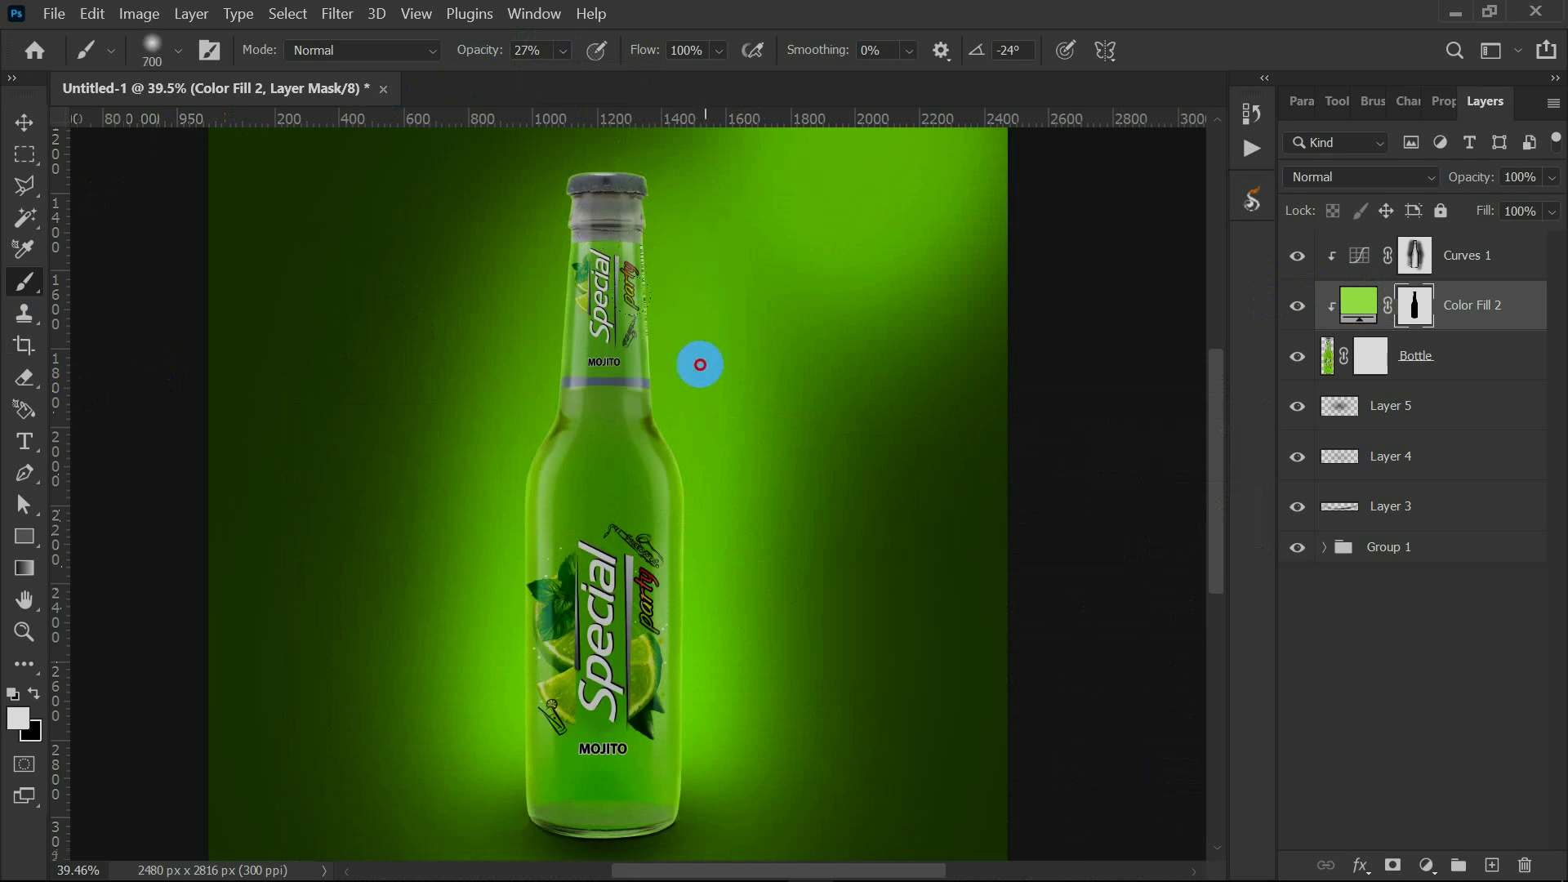
{"action": "left_click_drag", "start_coordinate": [480, 698], "coordinate": [544, 186]}
{"action": "scroll", "coordinate": [721, 403], "scroll_direction": "down", "scroll_amount": 2}
{"action": "key", "text": "x"}
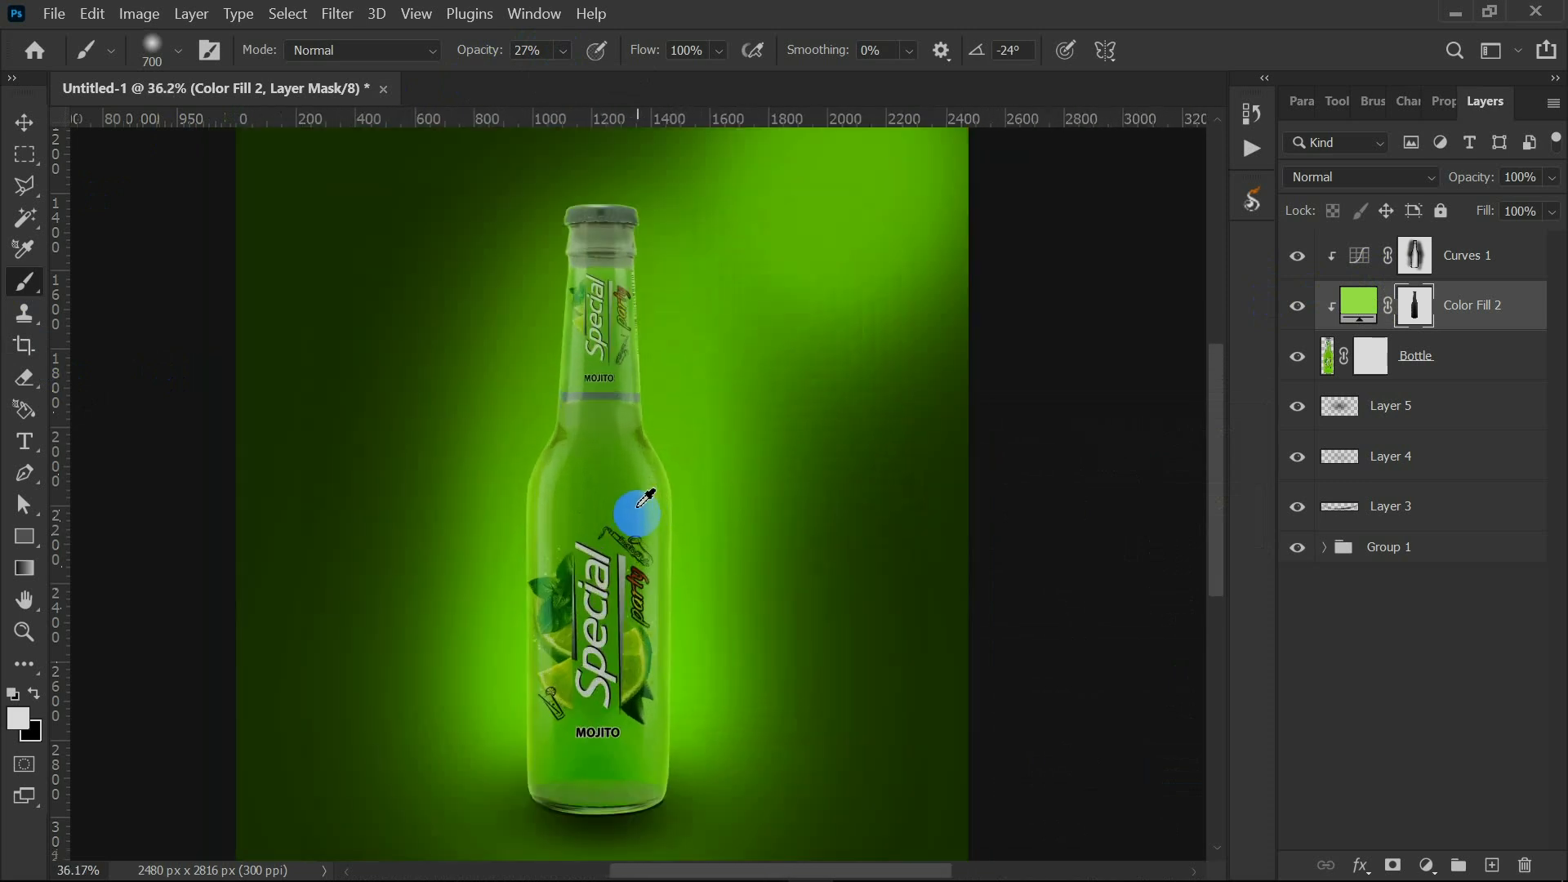
Duplicate the bottle with its Color Fill and Curves layers, merge the copies into one layer and place it below the Bottle layer.
{"action": "left_click", "coordinate": [1468, 256]}
{"action": "key", "text": "ctrl+j"}
{"action": "right_click", "coordinate": [1470, 261]}
{"action": "left_click", "coordinate": [1225, 749]}
{"action": "left_click_drag", "start_coordinate": [1378, 260], "coordinate": [1385, 437]}
Flip the merged bottle copy vertically, align it against the bottle's base as a reflection and stack it below Layer 5.
{"action": "key", "text": "ctrl+t"}
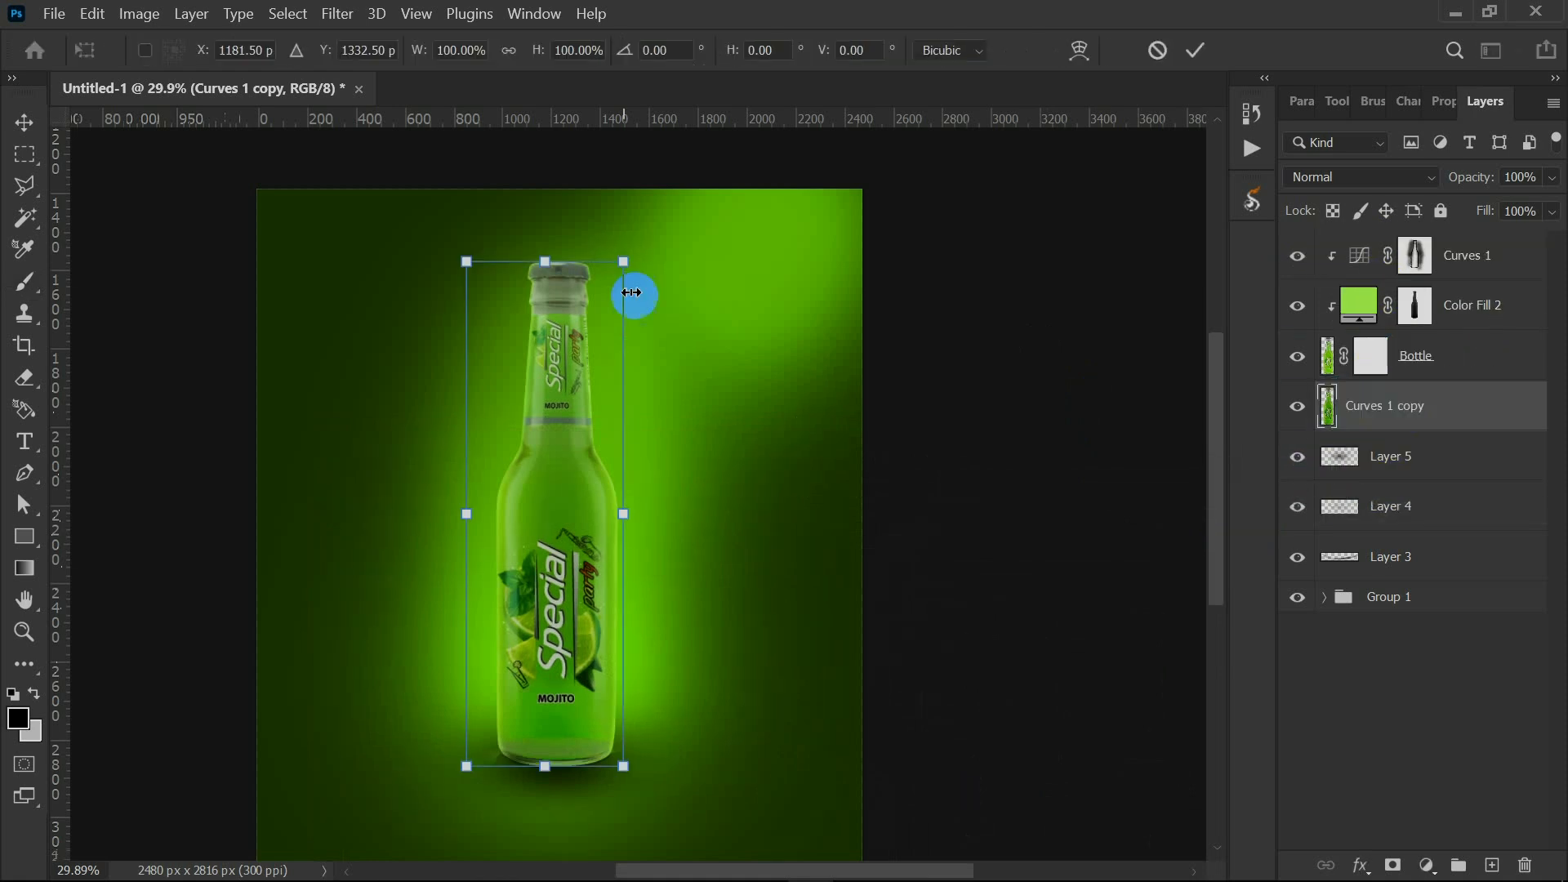
{"action": "right_click", "coordinate": [576, 361]}
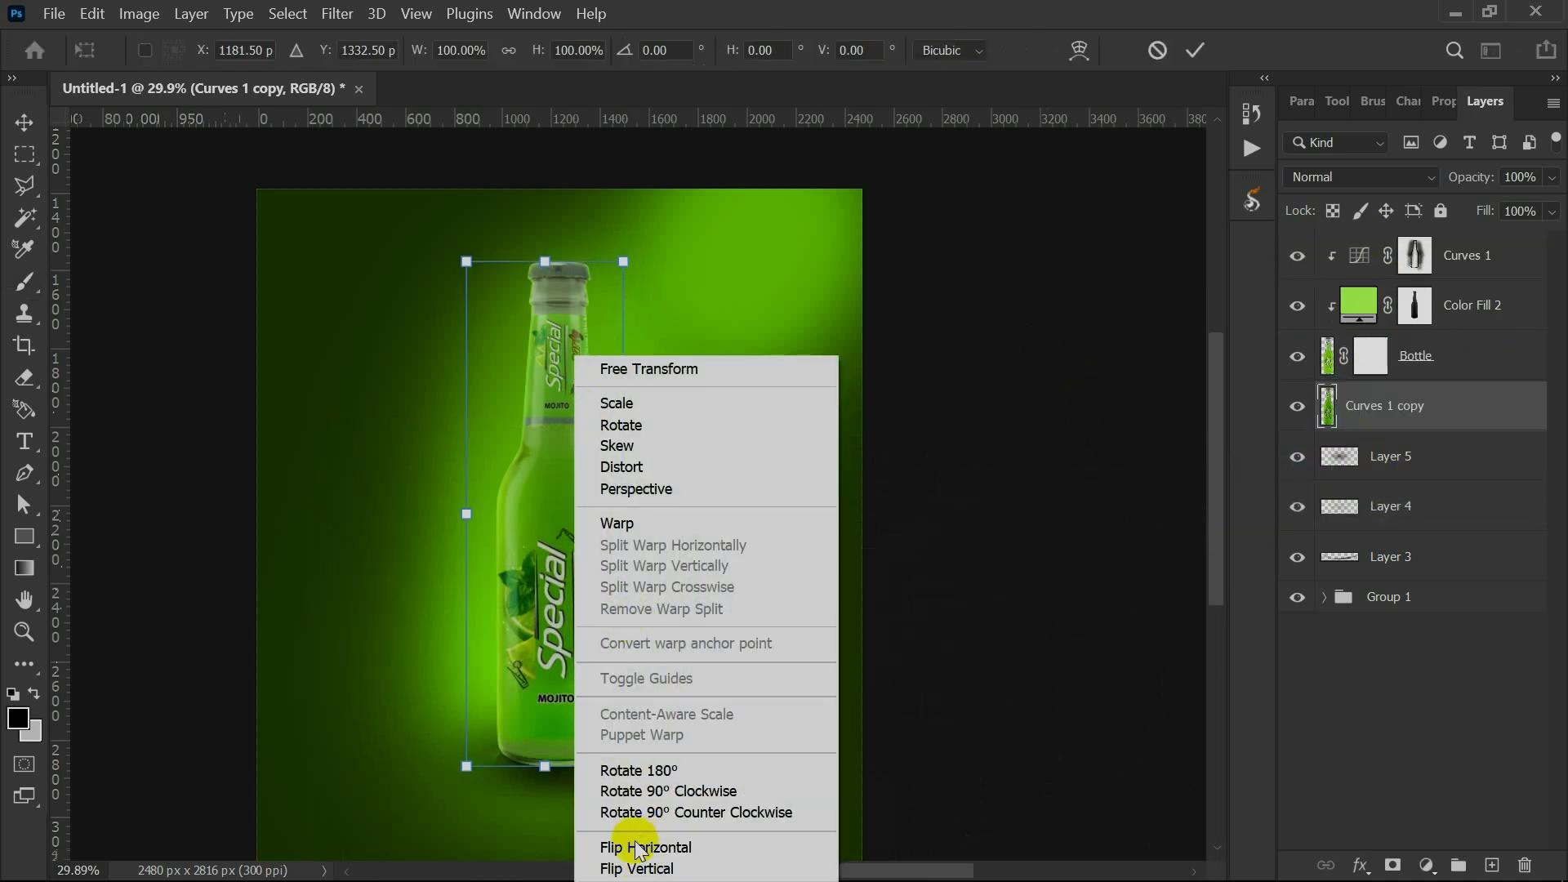
{"action": "left_click", "coordinate": [637, 867]}
{"action": "left_click_drag", "start_coordinate": [516, 255], "coordinate": [562, 677]}
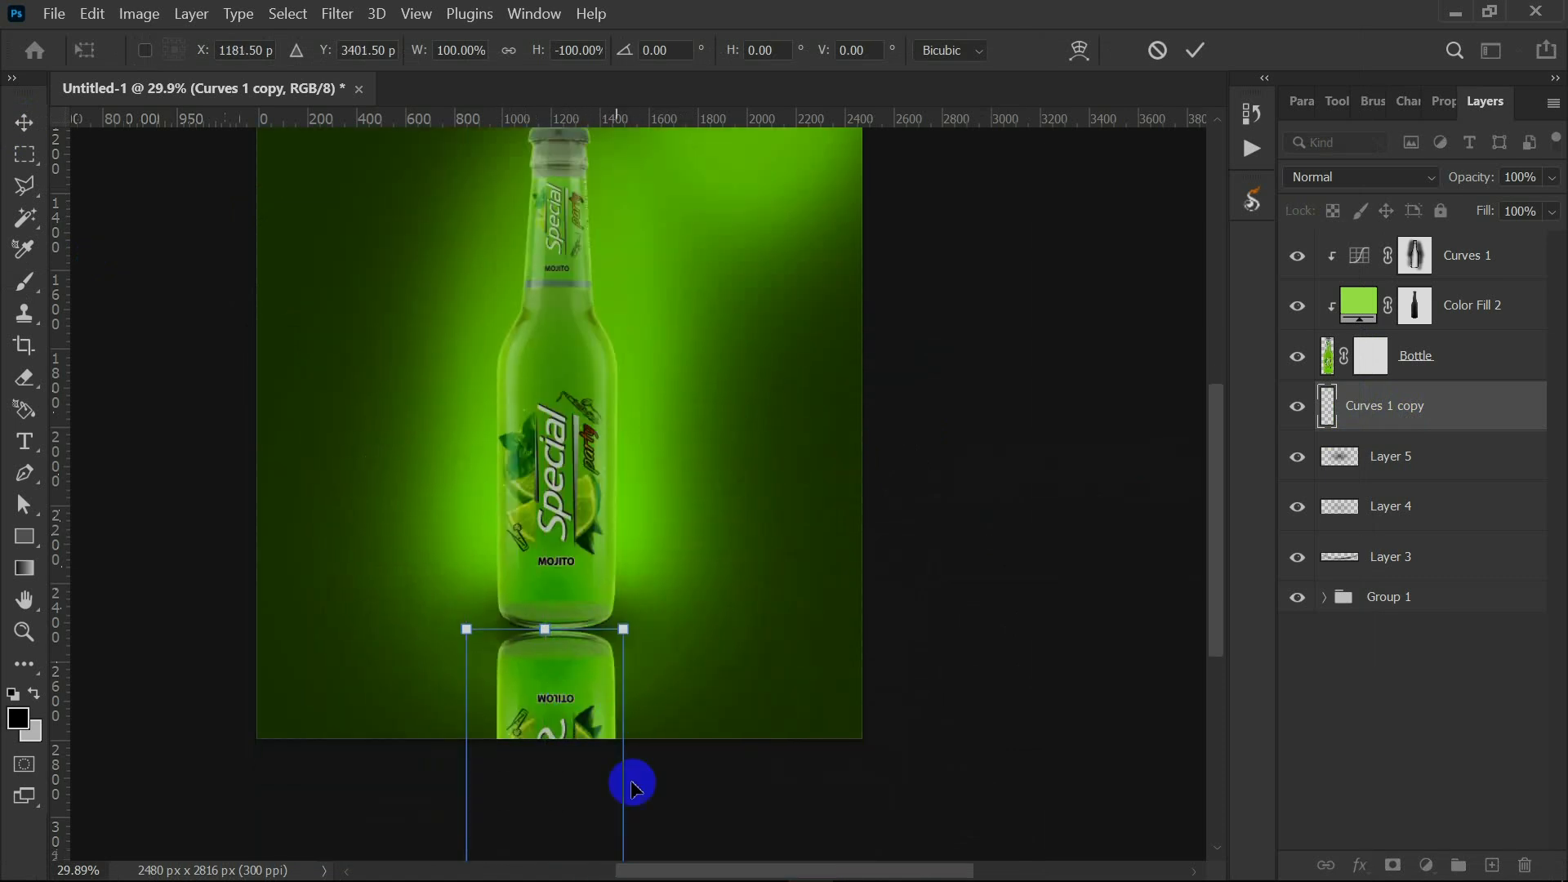
{"action": "scroll", "coordinate": [632, 792], "scroll_direction": "up", "scroll_amount": 4}
{"action": "mouse_move", "coordinate": [552, 621]}
{"action": "left_mouse_down"}
{"action": "mouse_move", "coordinate": [546, 575]}
{"action": "mouse_move", "coordinate": [543, 604]}
{"action": "left_mouse_up"}
{"action": "left_click_drag", "start_coordinate": [1345, 416], "coordinate": [1363, 486]}
{"action": "mouse_move", "coordinate": [488, 647]}
{"action": "left_mouse_down"}
{"action": "mouse_move", "coordinate": [481, 603]}
{"action": "mouse_move", "coordinate": [480, 634]}
{"action": "left_mouse_up"}
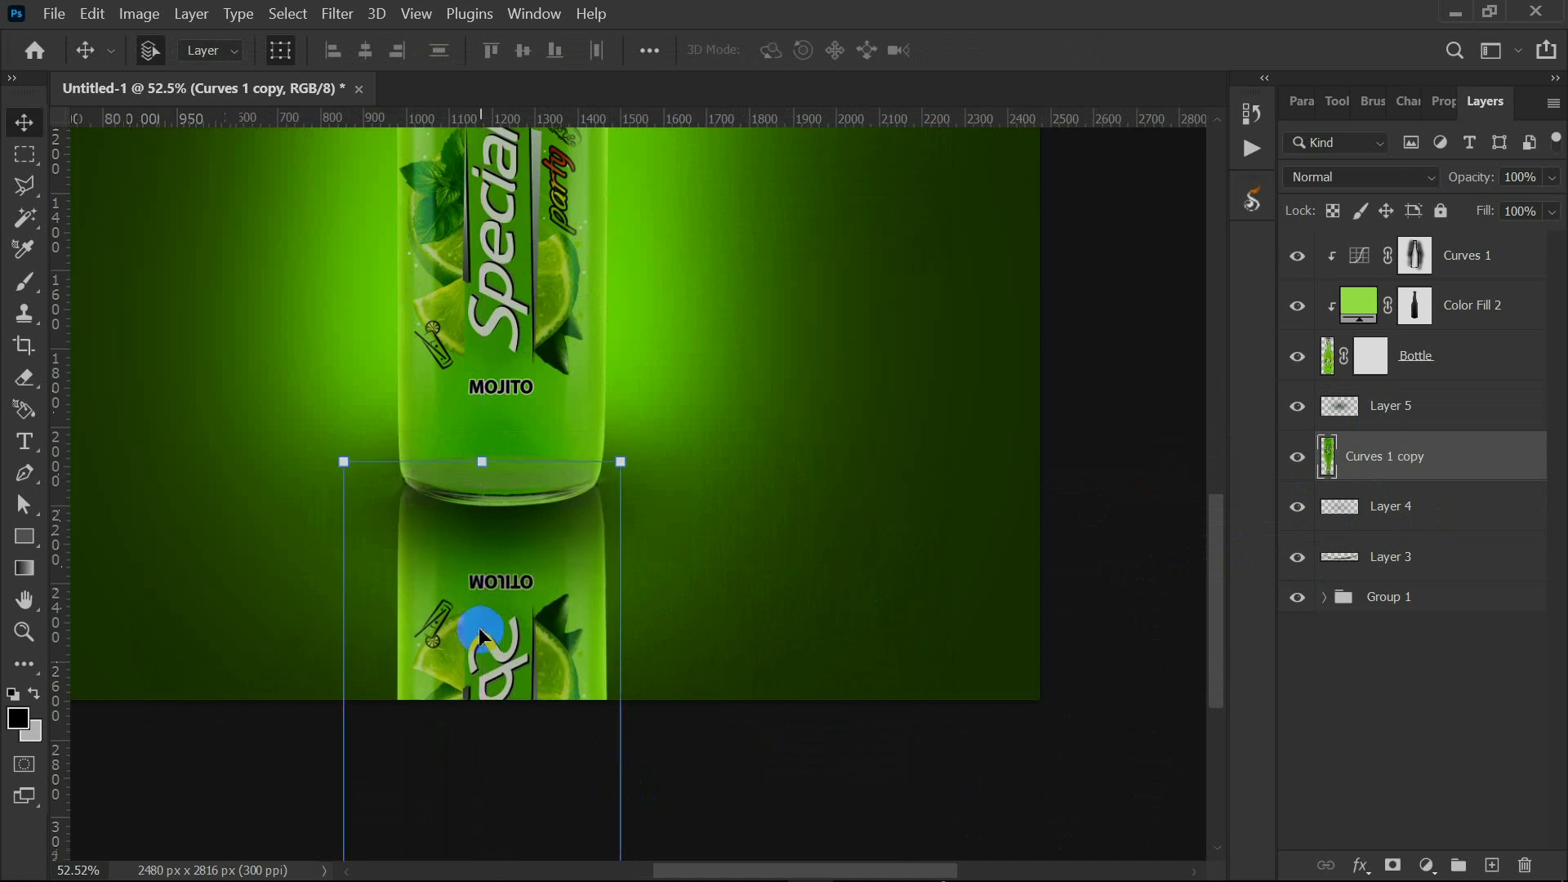
Add a layer mask to the reflection and set up a white-to-transparent gradient from the Basics presets.
{"action": "left_click", "coordinate": [1394, 866]}
{"action": "left_click", "coordinate": [25, 568]}
{"action": "left_click", "coordinate": [170, 50]}
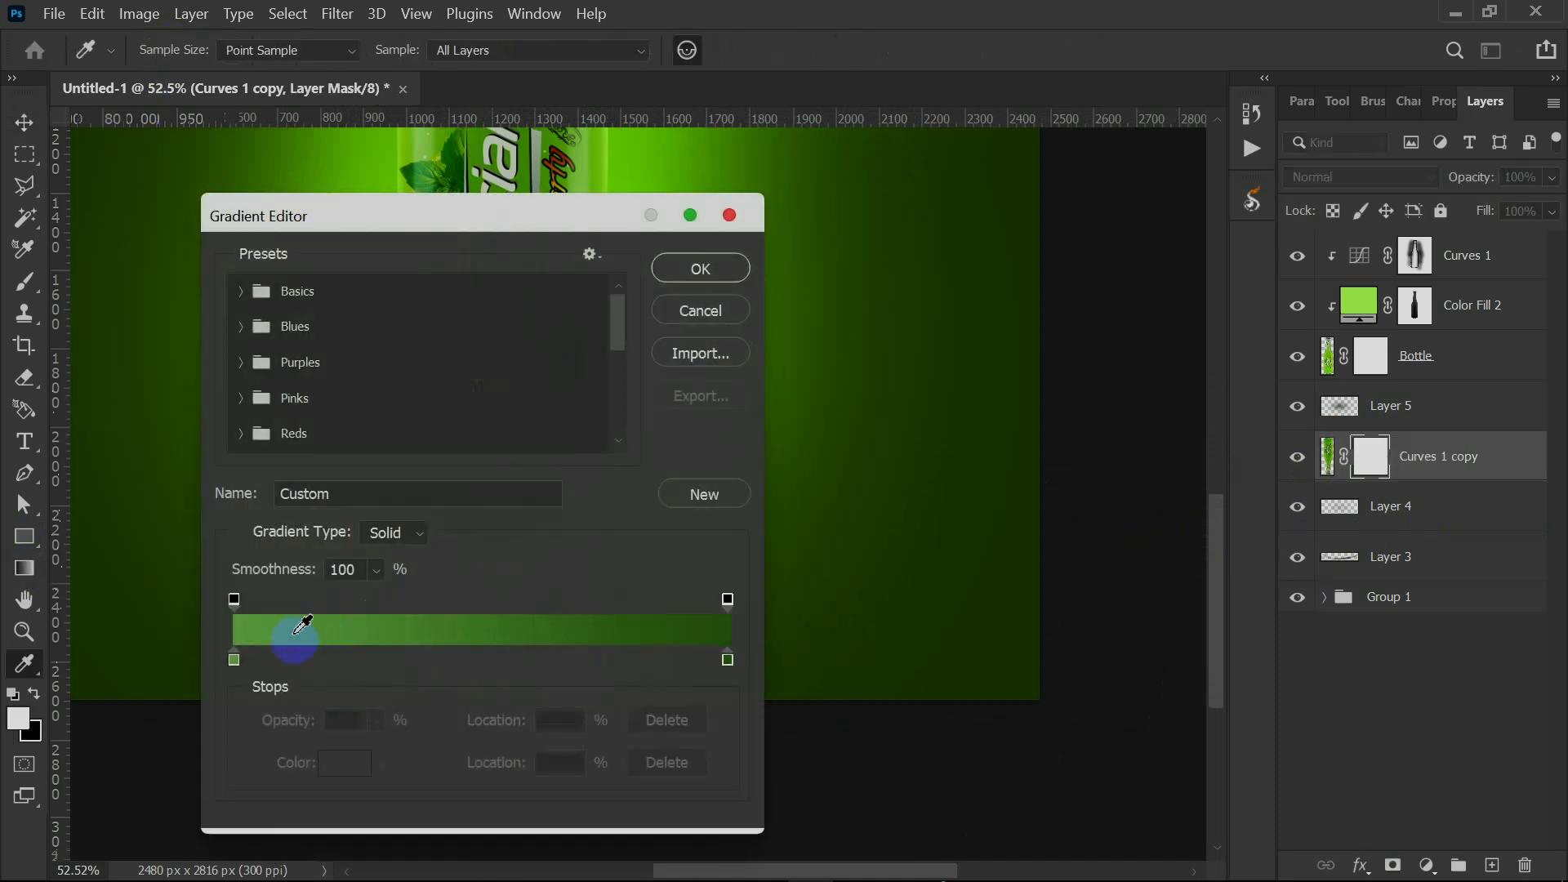
{"action": "left_click", "coordinate": [269, 291]}
{"action": "left_click", "coordinate": [304, 330]}
{"action": "left_click", "coordinate": [701, 269]}
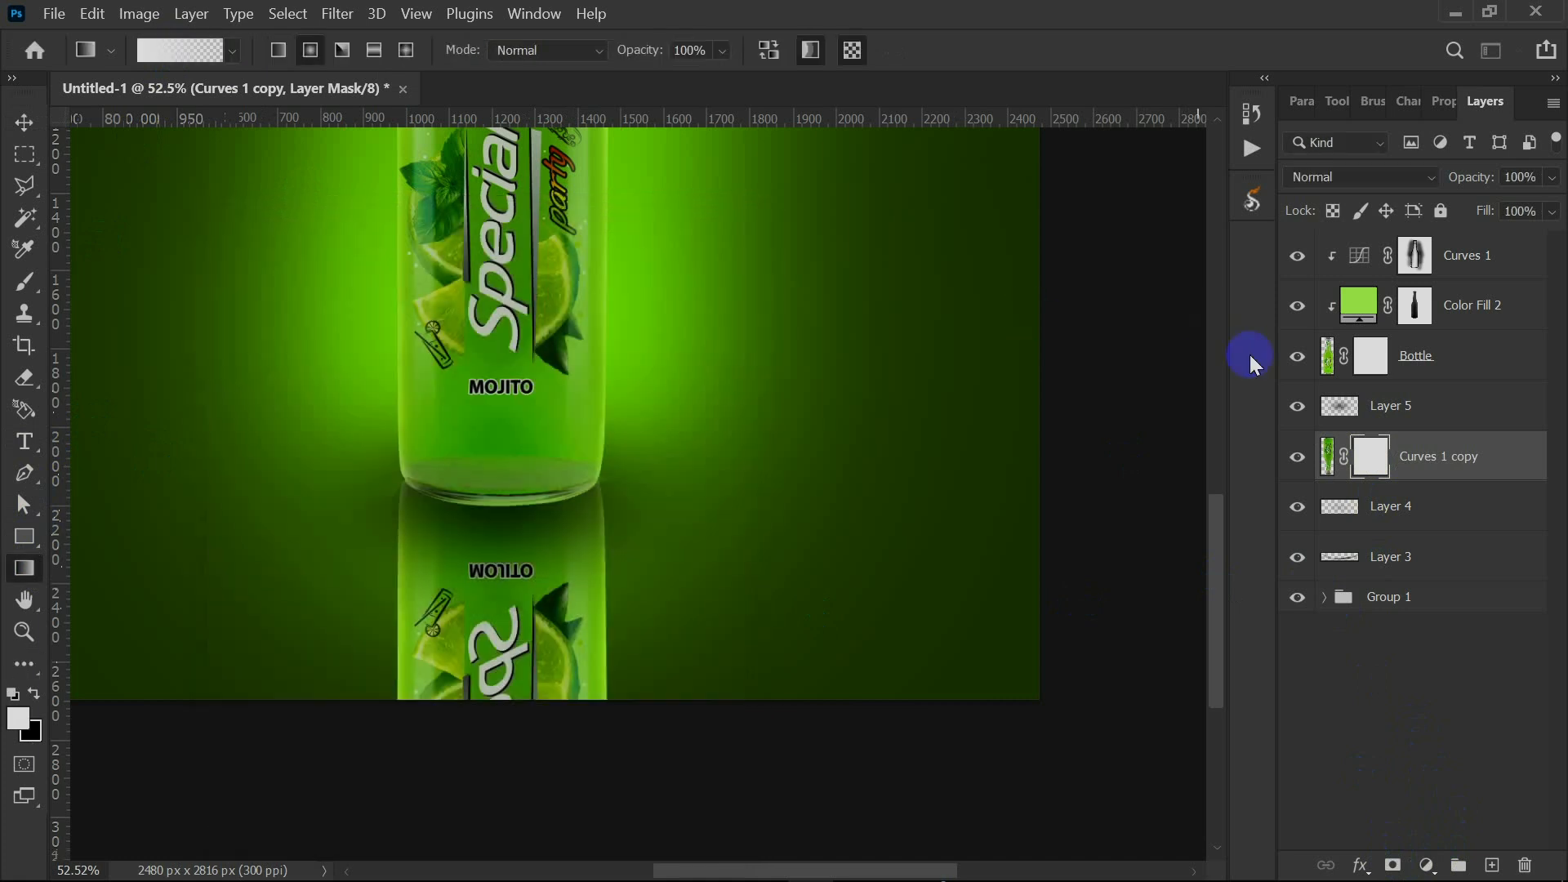
Invert the reflection's mask to black and draw a short white radial gradient under the bottle to reveal a faint reflection.
{"action": "key", "text": "ctrl+i"}
{"action": "left_click_drag", "start_coordinate": [500, 495], "coordinate": [501, 751]}
{"action": "key", "text": "ctrl+z"}
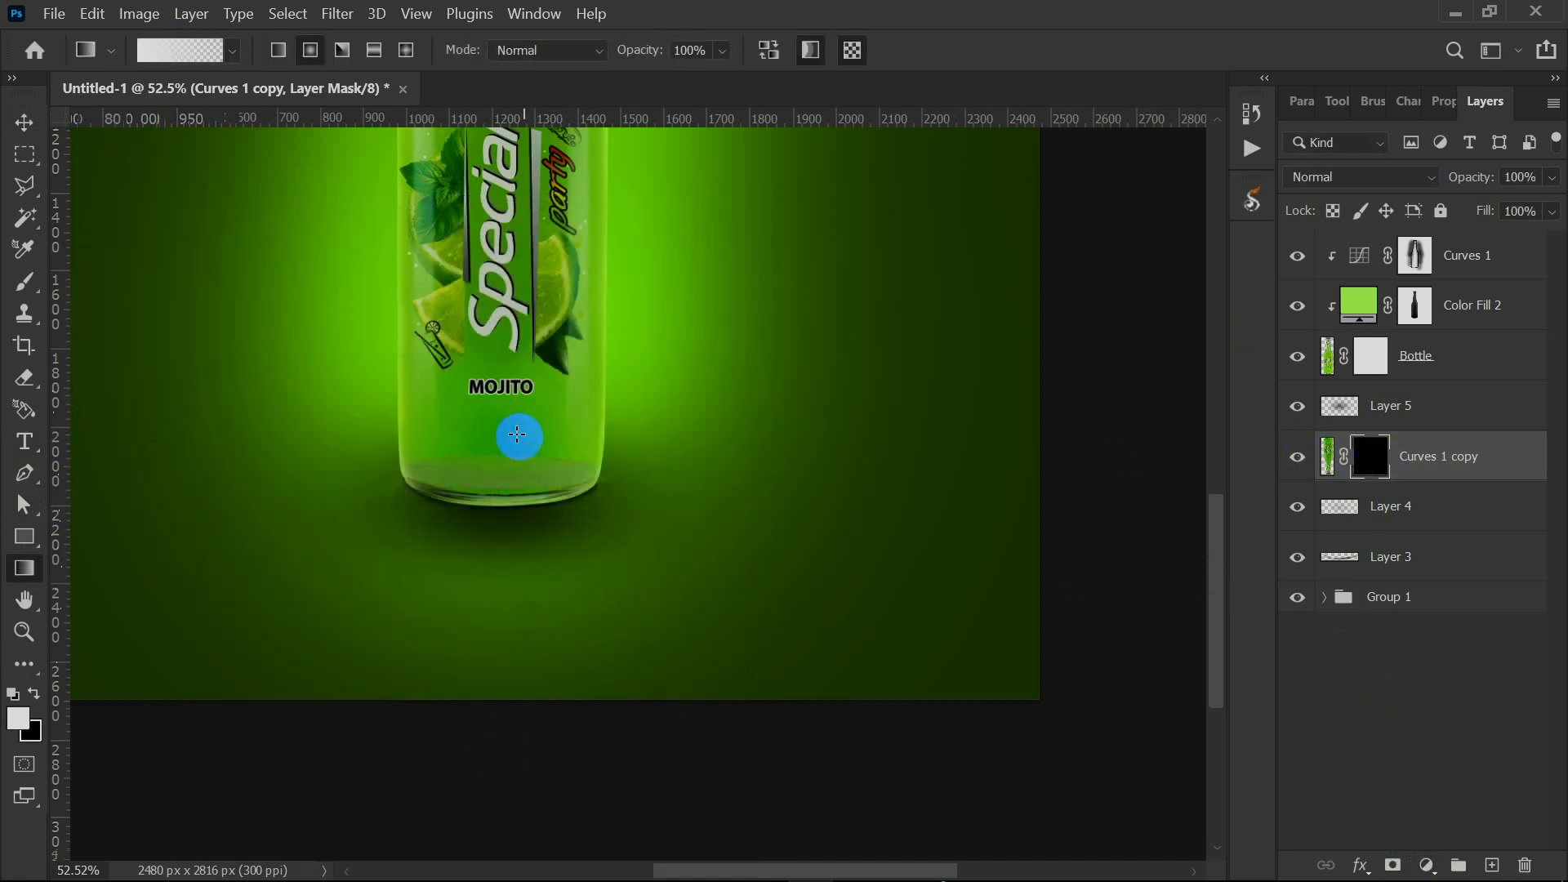
{"action": "key", "text": "ctrl+z"}
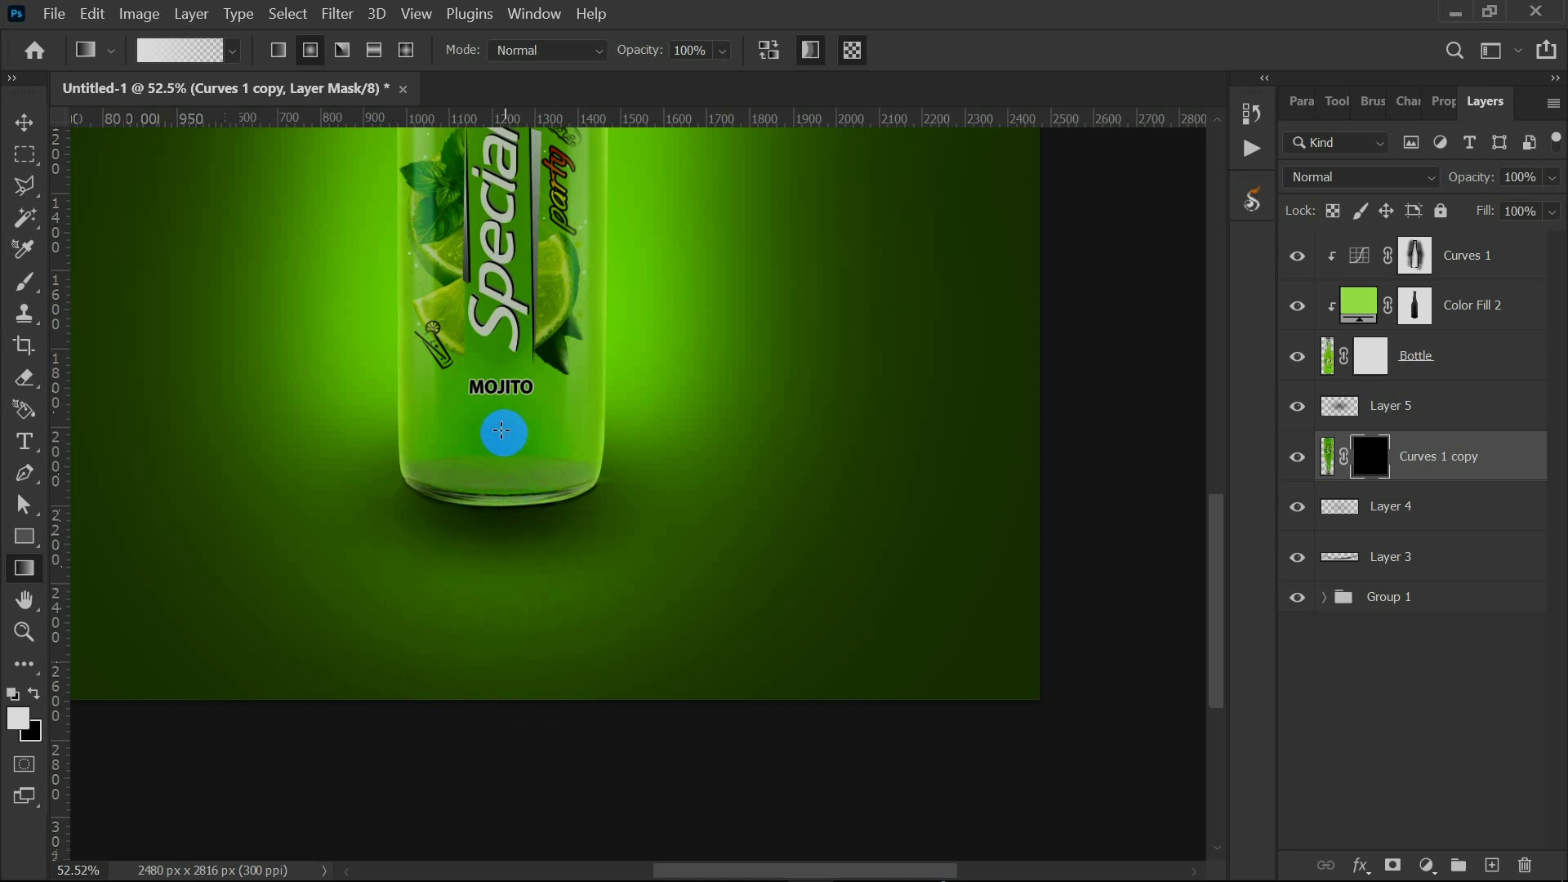
{"action": "left_click_drag", "start_coordinate": [494, 619], "coordinate": [490, 688]}
{"action": "scroll", "coordinate": [709, 483], "scroll_direction": "down", "scroll_amount": 1}
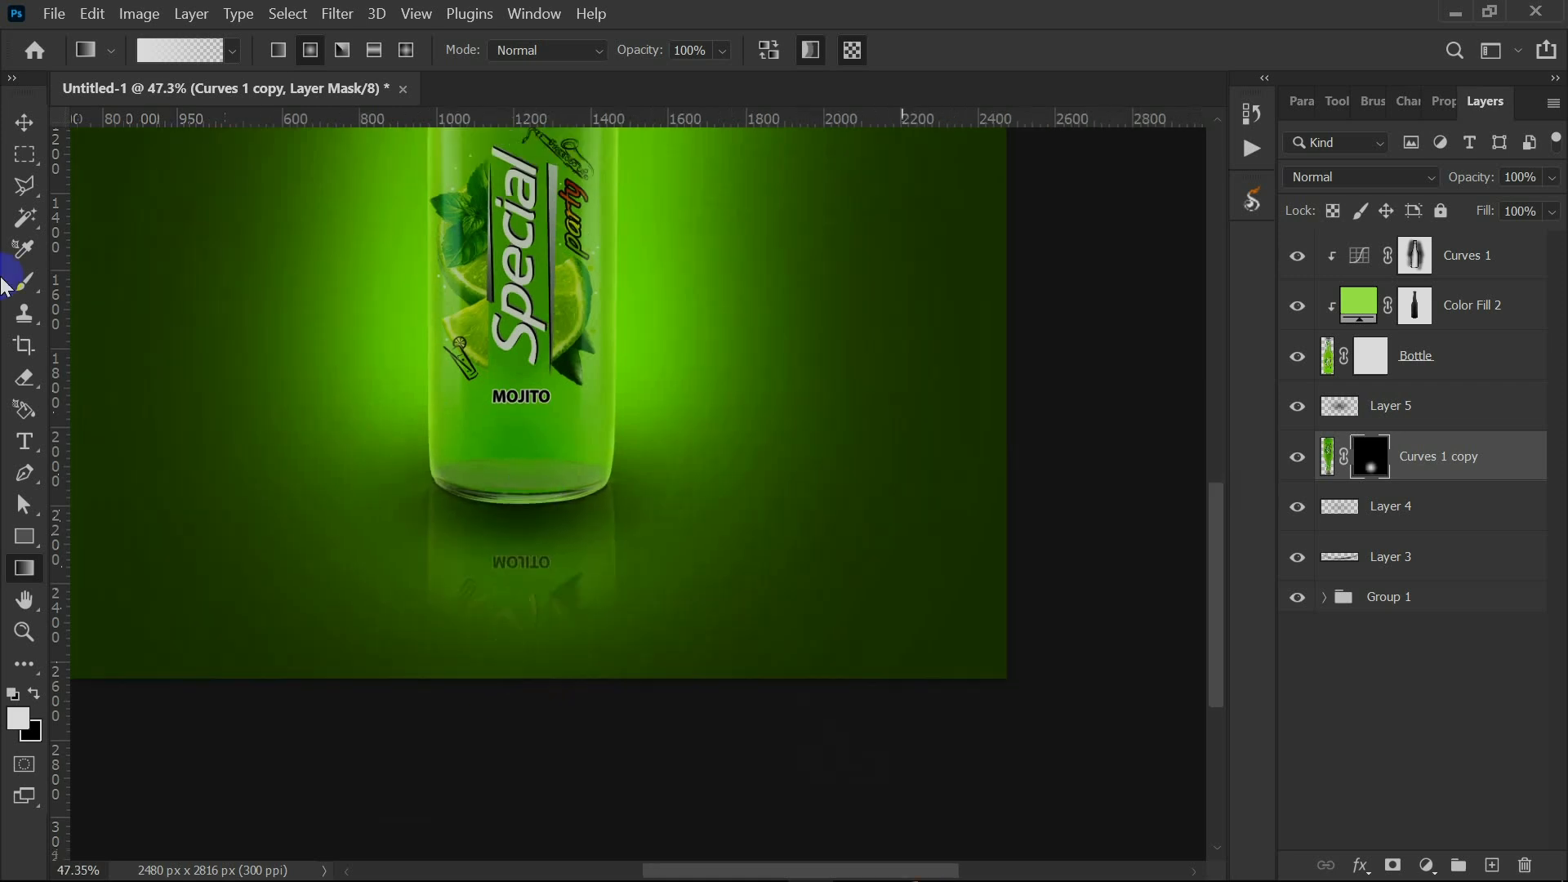
Apply a Motion Blur filter to the reflection layer's image rather than its mask.
{"action": "left_click", "coordinate": [341, 17]}
{"action": "mouse_move", "coordinate": [384, 304]}
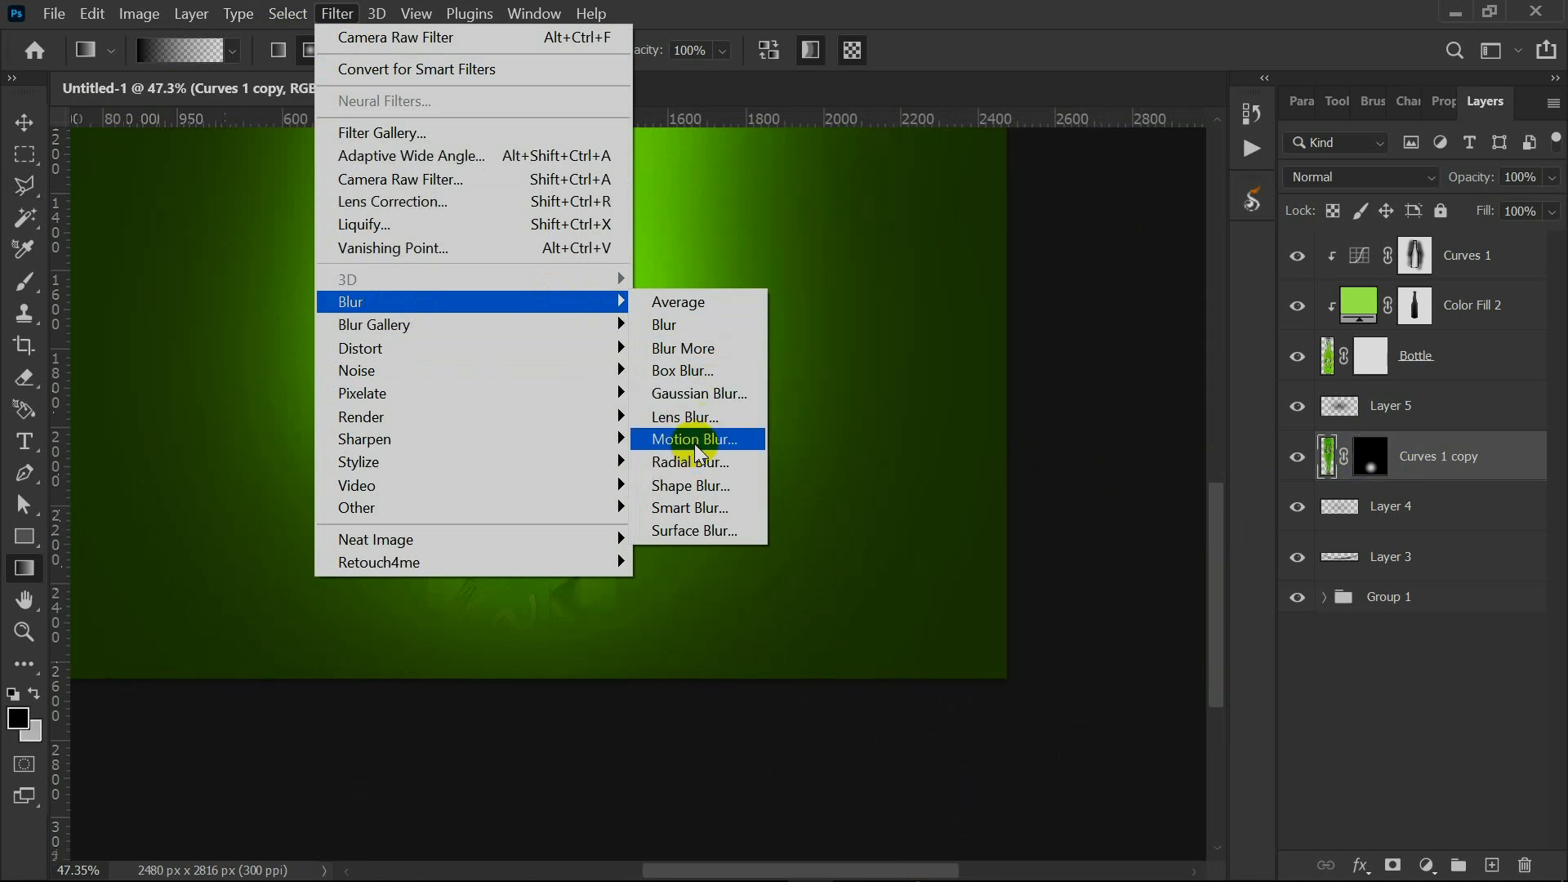
{"action": "left_click", "coordinate": [695, 440]}
{"action": "left_click_drag", "start_coordinate": [929, 286], "coordinate": [817, 276]}
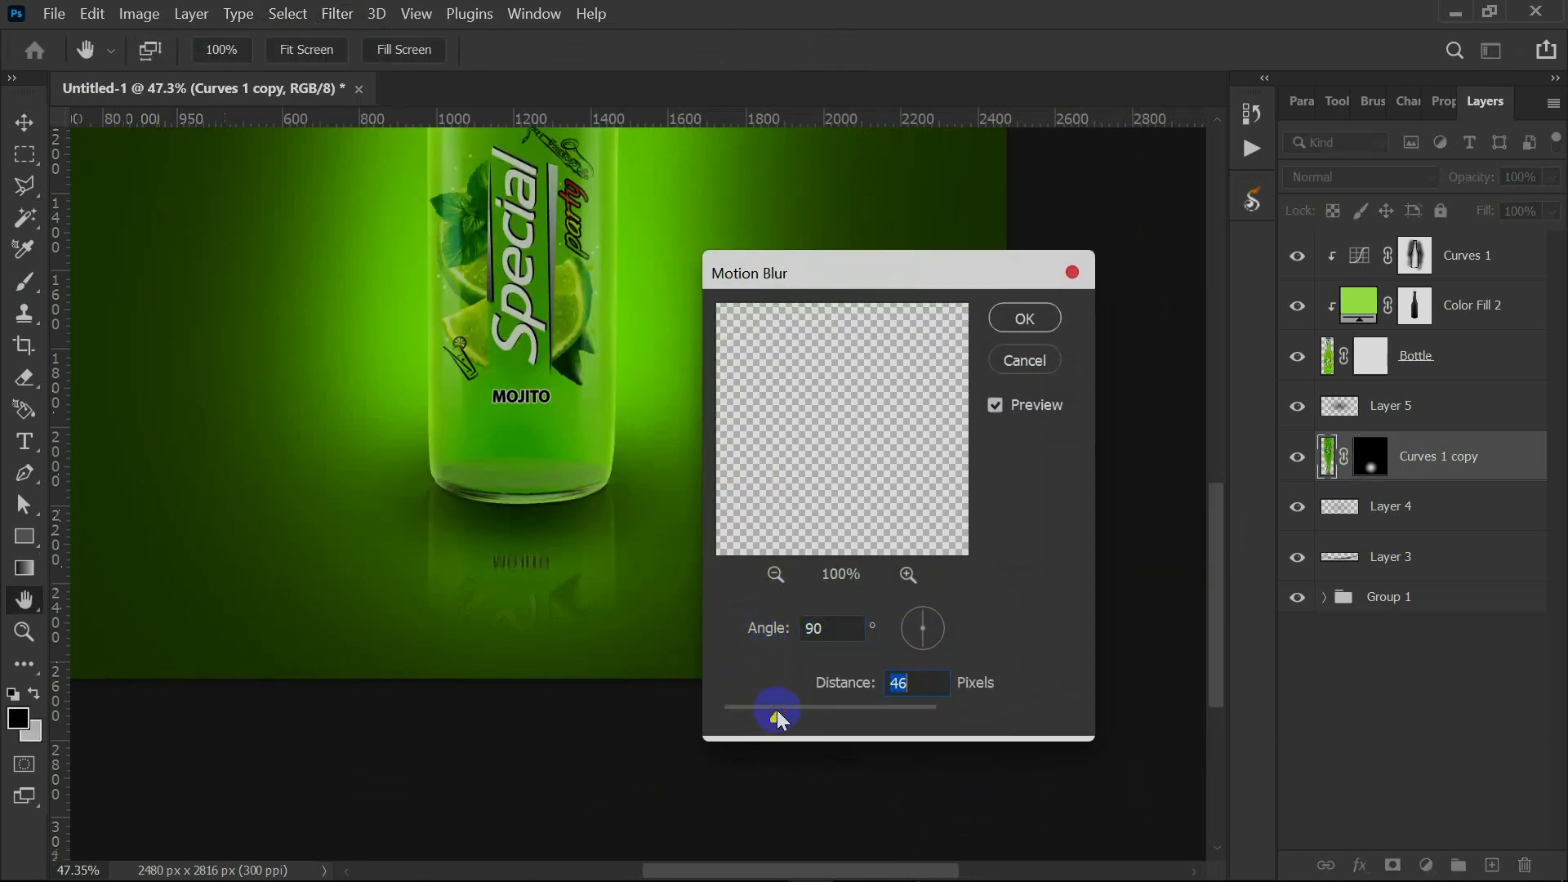
{"action": "left_click_drag", "start_coordinate": [923, 629], "coordinate": [929, 624]}
{"action": "mouse_move", "coordinate": [762, 710]}
{"action": "left_mouse_down"}
{"action": "mouse_move", "coordinate": [748, 711]}
{"action": "mouse_move", "coordinate": [760, 724]}
{"action": "left_mouse_up"}
{"action": "left_click", "coordinate": [1033, 317]}
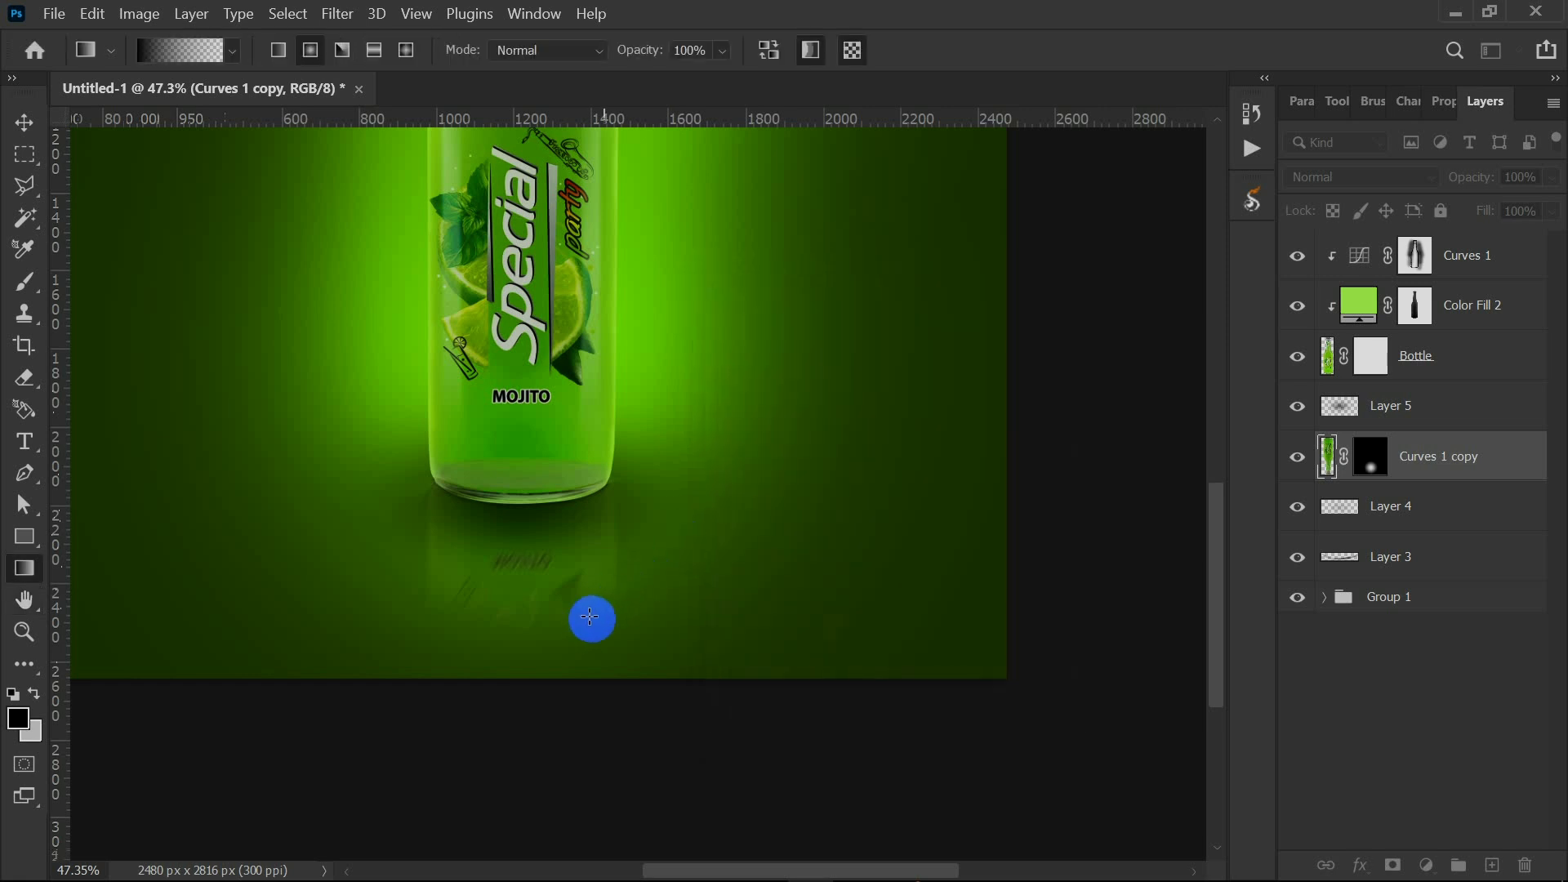
Transform the Layer 5 shadow into a wider, flatter shape centered beneath the bottle's base.
{"action": "scroll", "coordinate": [578, 628], "scroll_direction": "down", "scroll_amount": 3}
{"action": "left_click", "coordinate": [1438, 411]}
{"action": "left_click", "coordinate": [25, 122]}
{"action": "left_click_drag", "start_coordinate": [785, 526], "coordinate": [973, 518]}
{"action": "left_click_drag", "start_coordinate": [627, 683], "coordinate": [669, 474]}
{"action": "left_click_drag", "start_coordinate": [752, 438], "coordinate": [689, 549]}
{"action": "left_click_drag", "start_coordinate": [901, 538], "coordinate": [861, 538]}
{"action": "left_click", "coordinate": [1197, 45]}
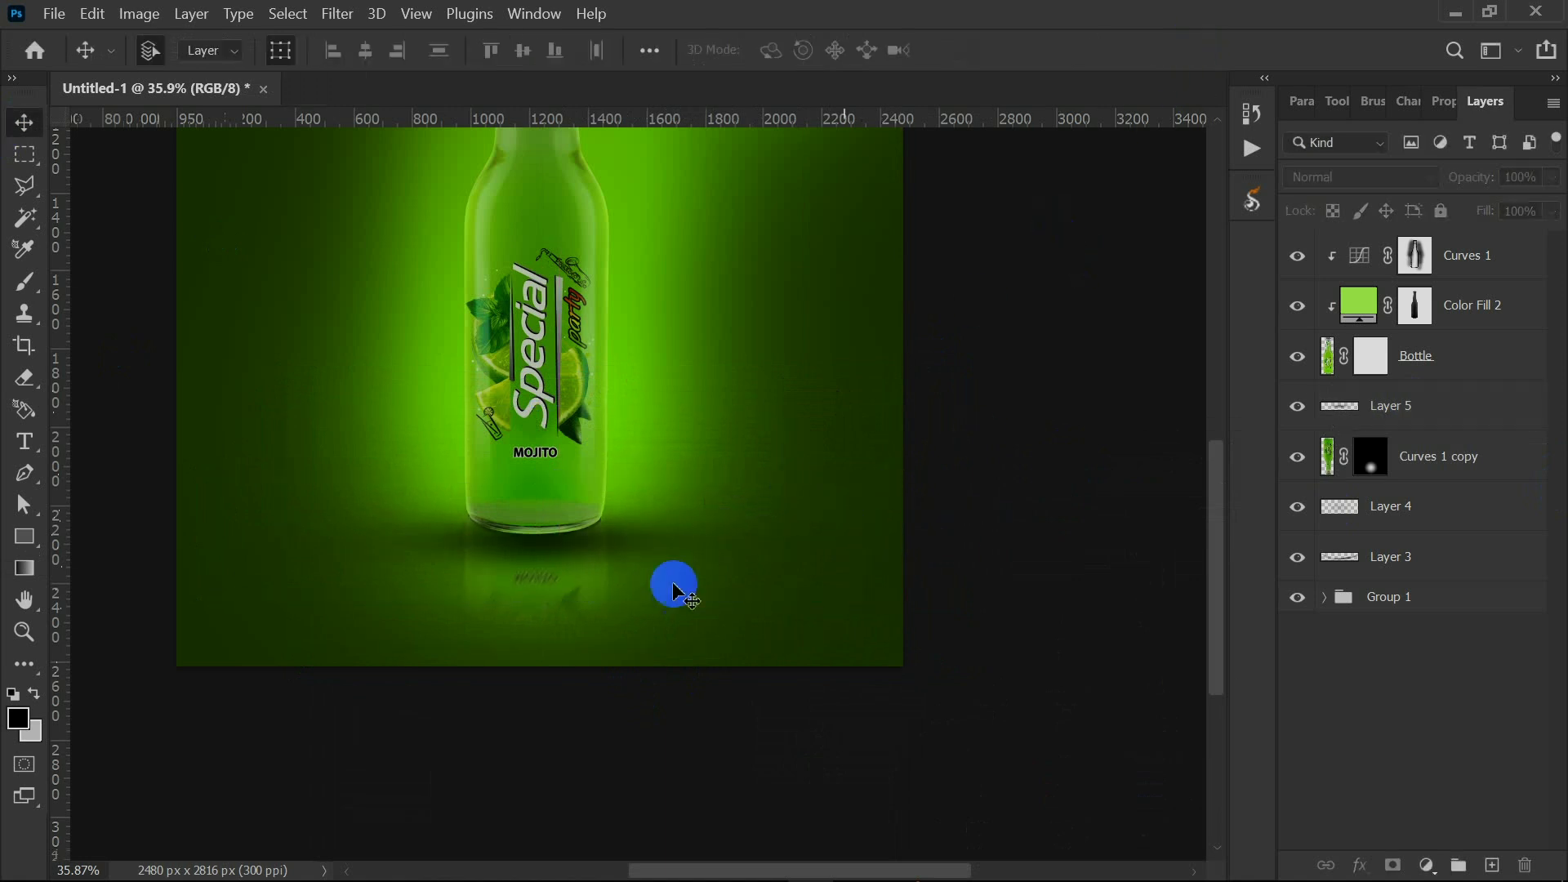
Group all bottle, shadow and reflection layers from Curves 1 down to Layer 3 into Group 2.
{"action": "scroll", "coordinate": [507, 660], "scroll_direction": "up", "scroll_amount": 3}
{"action": "scroll", "coordinate": [507, 660], "scroll_direction": "down", "scroll_amount": 3}
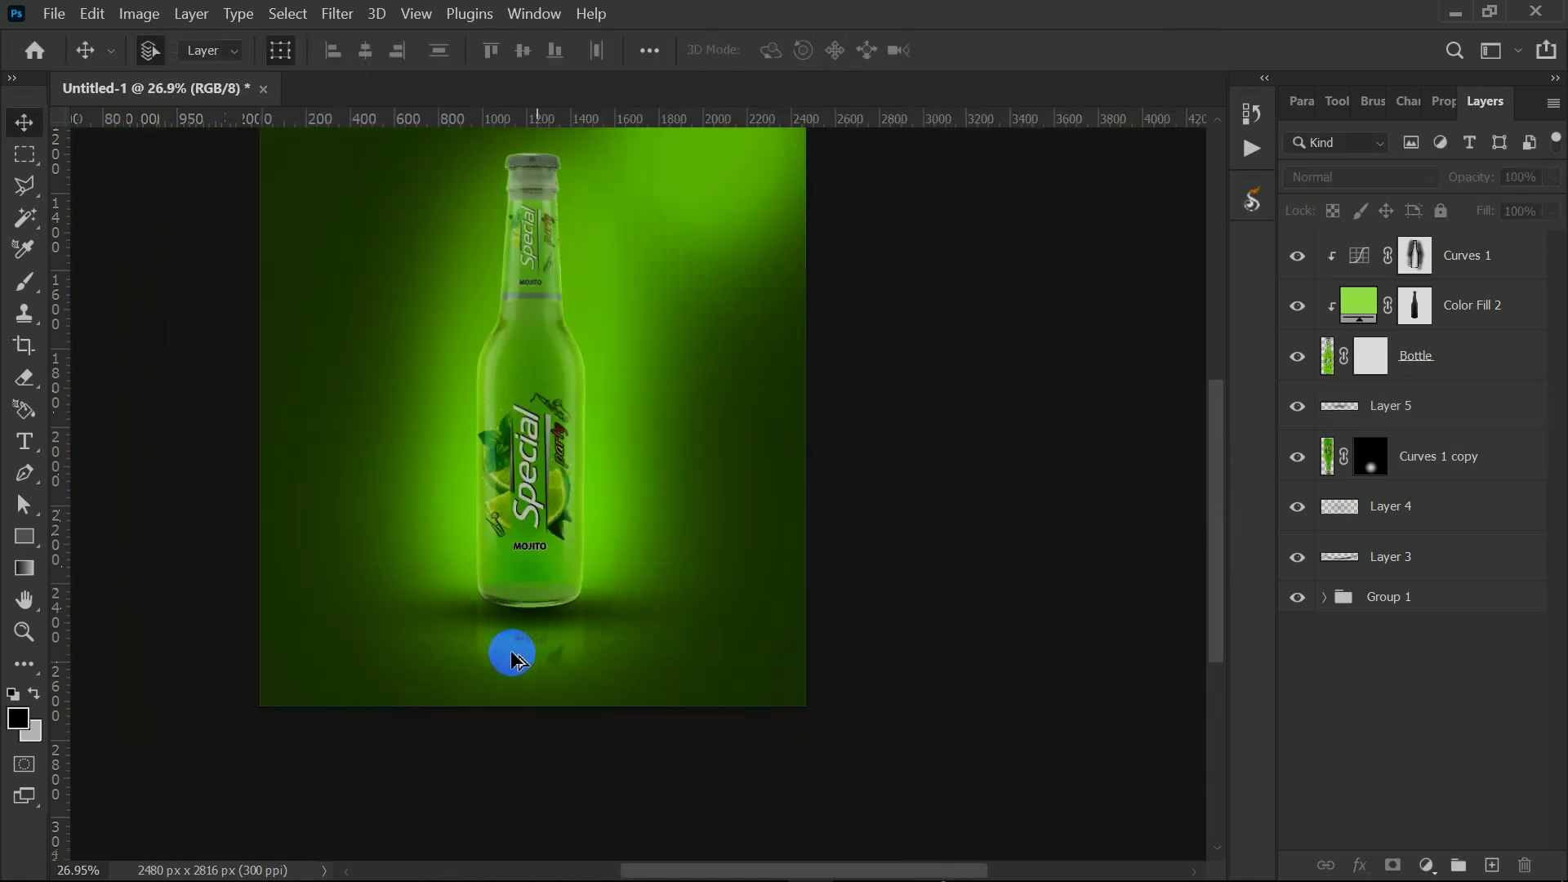
{"action": "scroll", "coordinate": [533, 445], "scroll_direction": "down", "scroll_amount": 2}
{"action": "left_click", "coordinate": [1465, 278]}
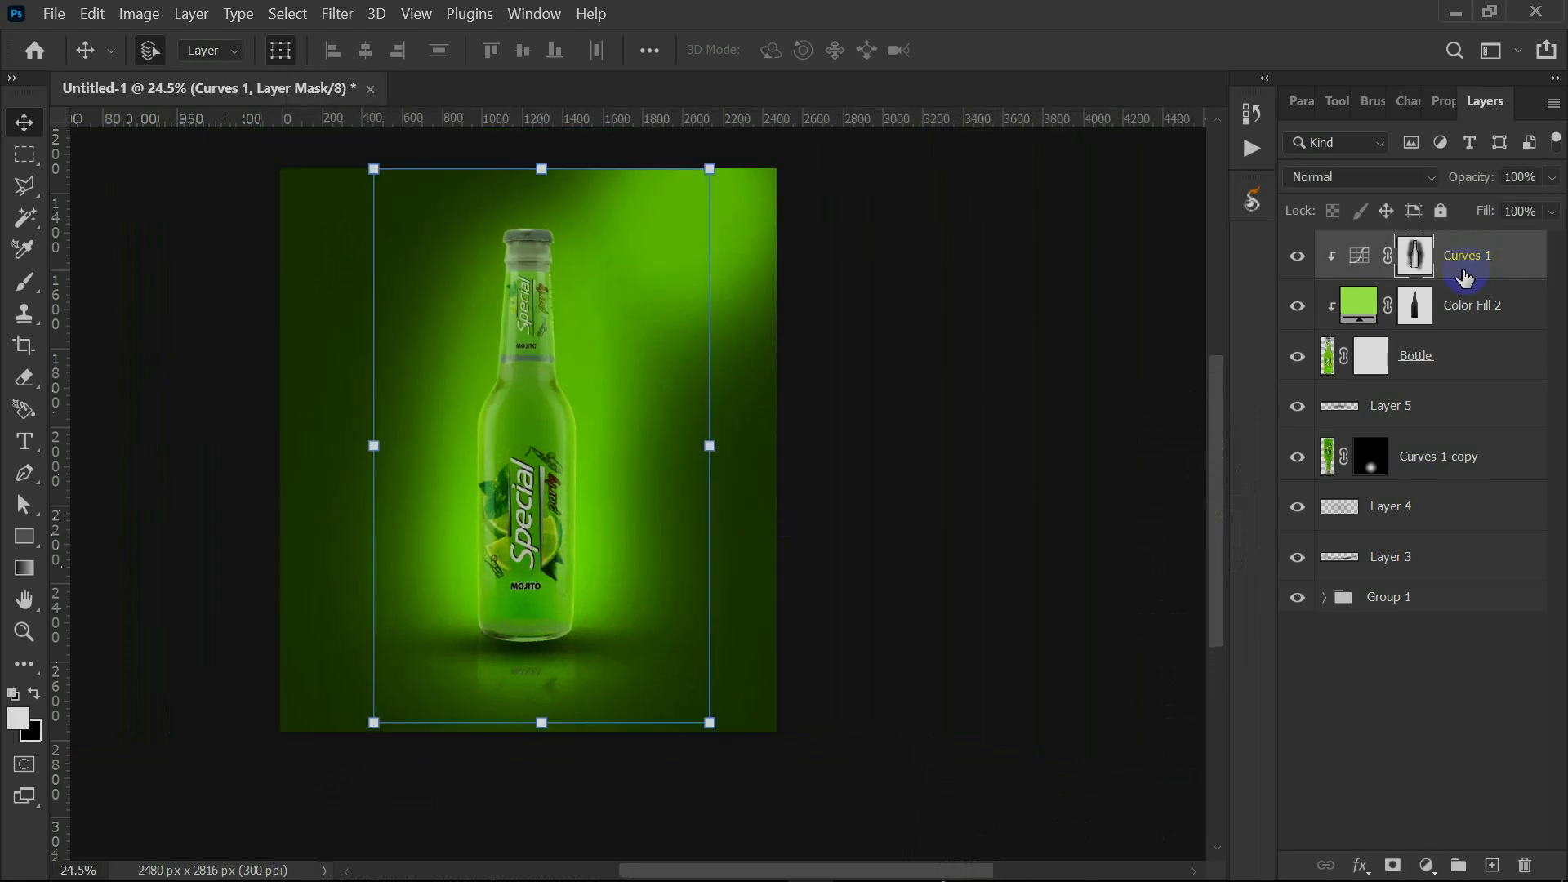
{"action": "left_click", "coordinate": [1375, 566], "text": "shift"}
{"action": "left_click", "coordinate": [1337, 353]}
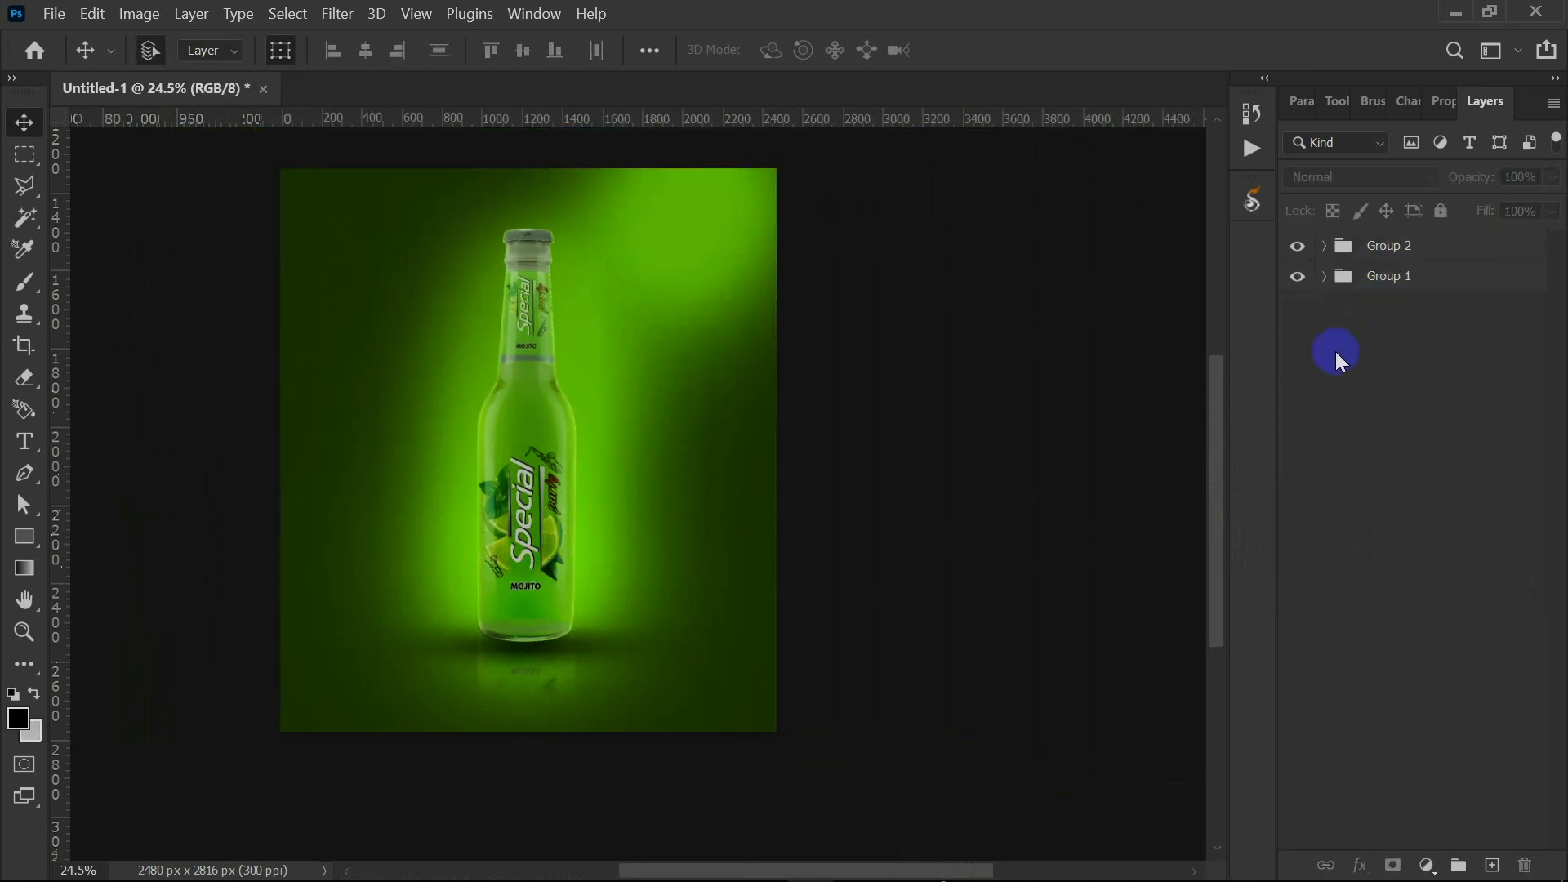
Place the Lemon 2 image in the advertisement as a smart object above the bottle group.
{"action": "left_click", "coordinate": [763, 857]}
{"action": "left_click_drag", "start_coordinate": [1438, 245], "coordinate": [516, 477]}
{"action": "left_click_drag", "start_coordinate": [516, 477], "coordinate": [516, 477]}
{"action": "left_click", "coordinate": [1215, 49]}
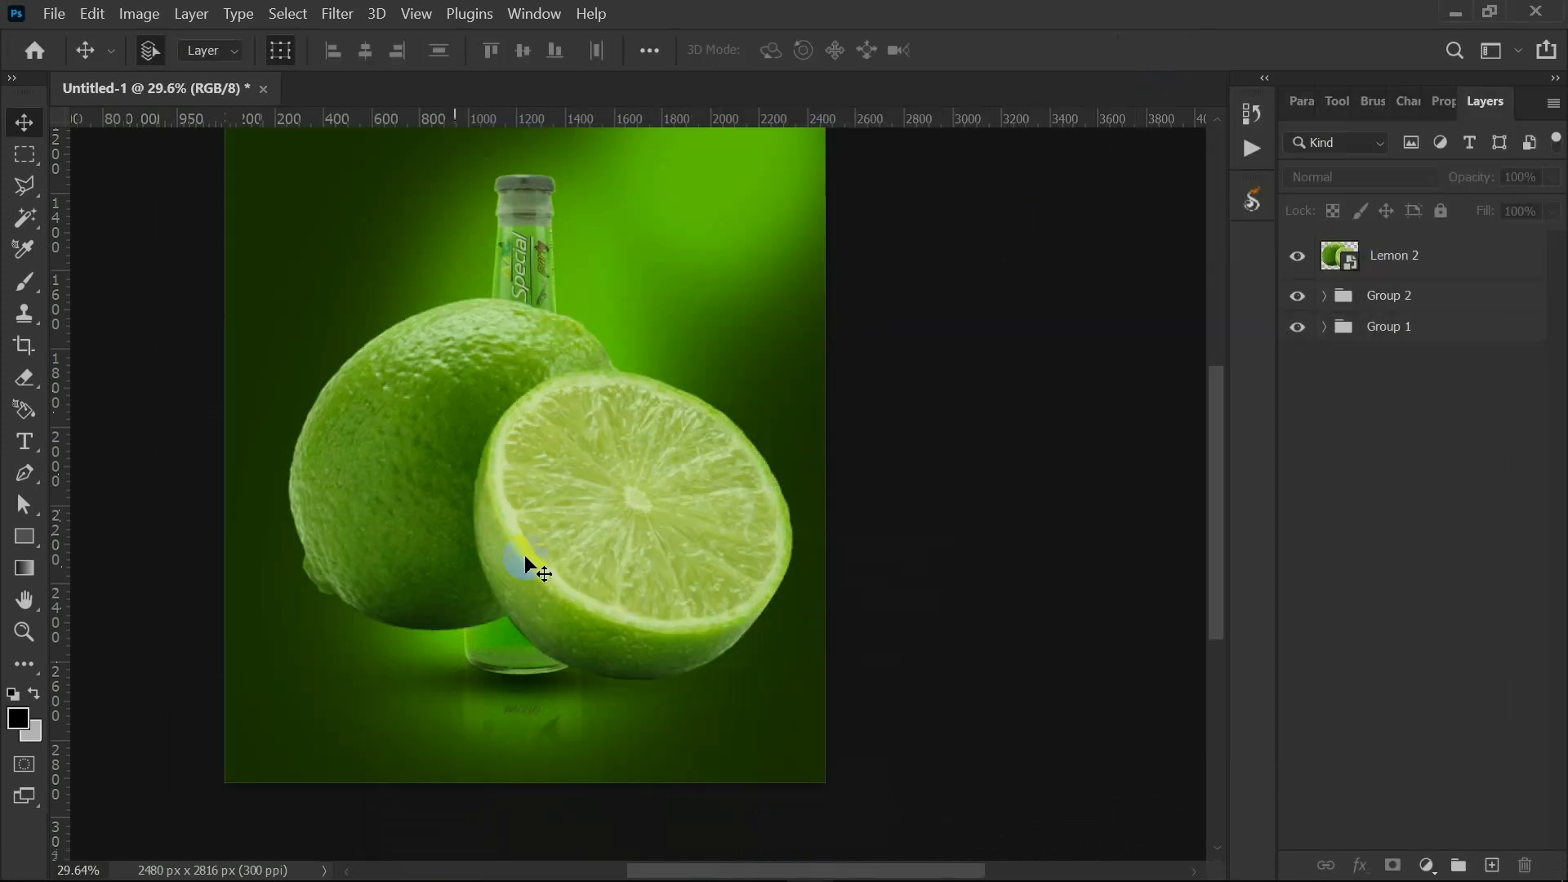
Scale the limes down to roughly a third of their placed width and position them at the bottle's lower right side.
{"action": "left_click", "coordinate": [610, 503]}
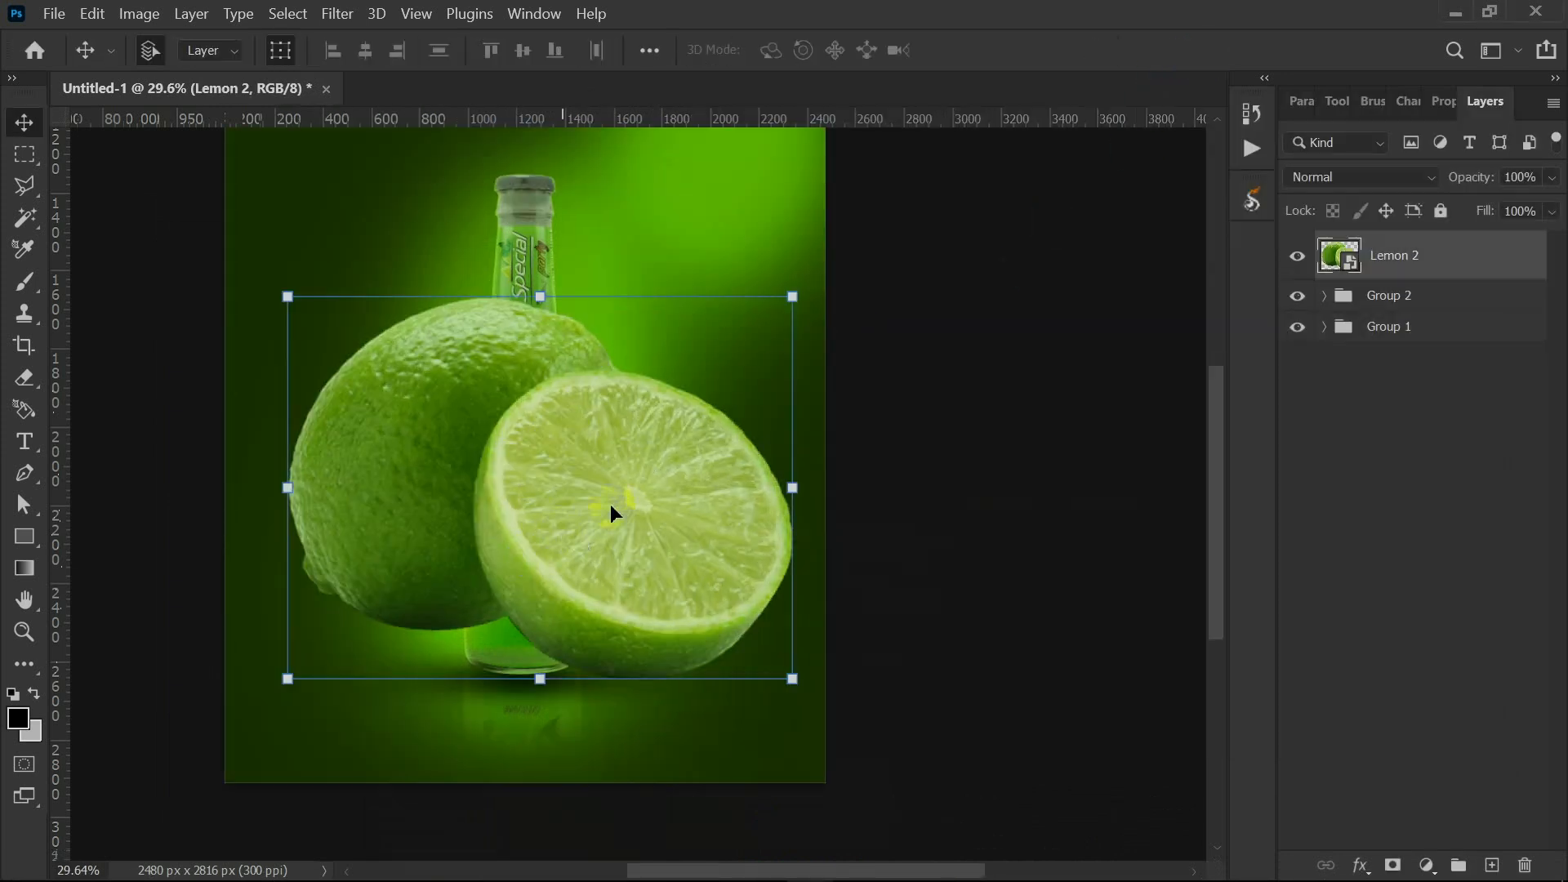
{"action": "left_click_drag", "start_coordinate": [789, 309], "coordinate": [634, 616]}
{"action": "mouse_move", "coordinate": [700, 501]}
{"action": "left_mouse_down"}
{"action": "mouse_move", "coordinate": [700, 515]}
{"action": "mouse_move", "coordinate": [718, 476]}
{"action": "mouse_move", "coordinate": [705, 478]}
{"action": "left_mouse_up"}
{"action": "left_click_drag", "start_coordinate": [680, 555], "coordinate": [664, 611]}
{"action": "left_click_drag", "start_coordinate": [696, 525], "coordinate": [724, 487]}
{"action": "left_click_drag", "start_coordinate": [665, 606], "coordinate": [667, 614]}
{"action": "left_click", "coordinate": [1219, 49]}
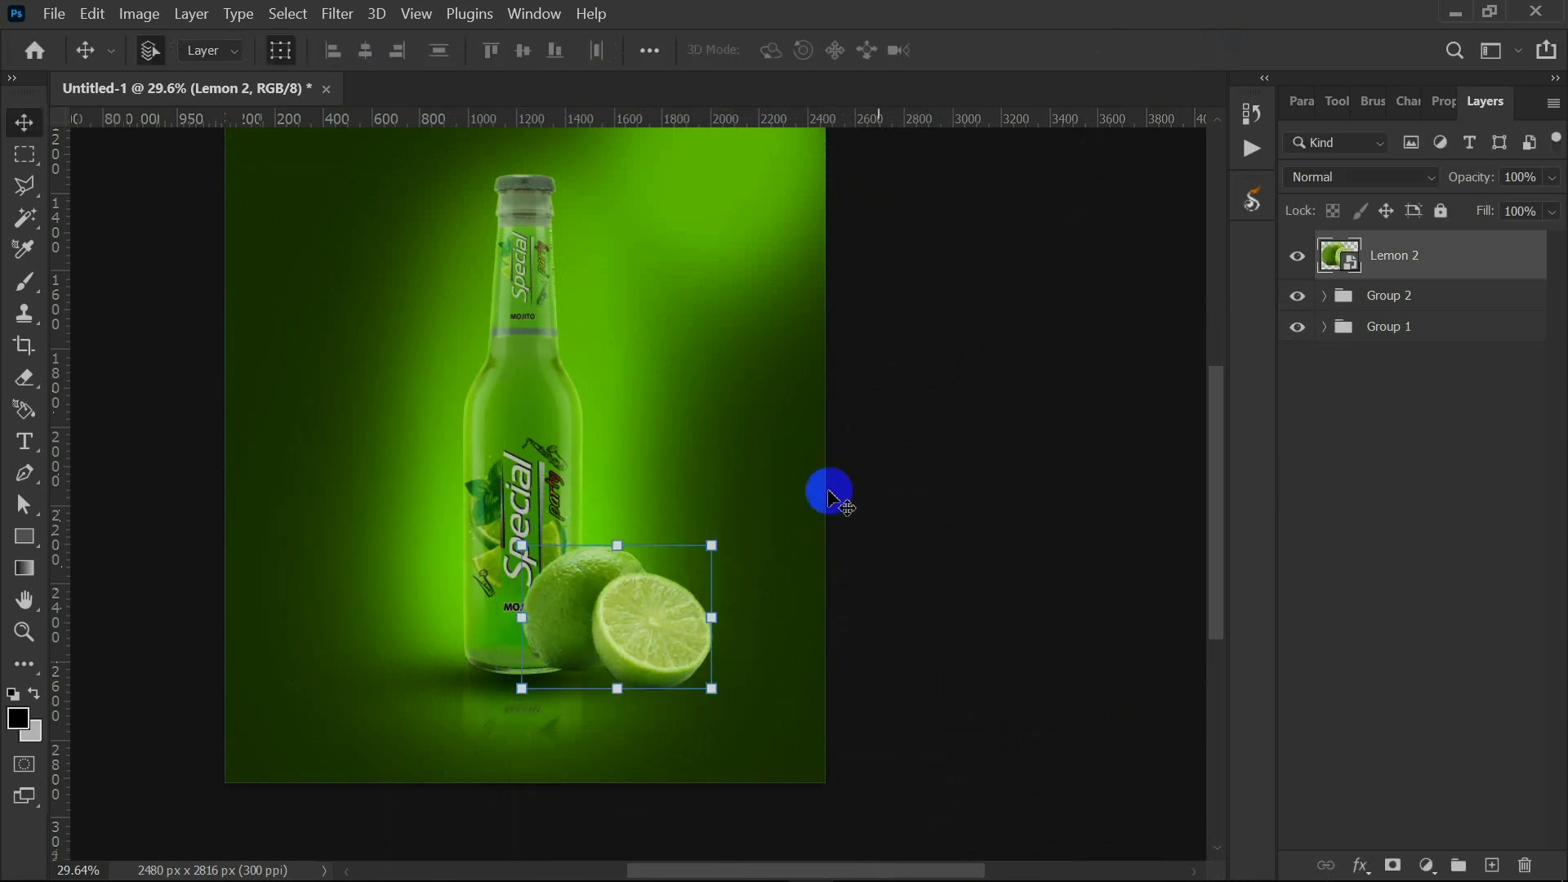
Move the Lemon 2 layer behind the bottle, between Group 2 and Group 1.
{"action": "left_click_drag", "start_coordinate": [1345, 296], "coordinate": [1429, 322]}
{"action": "key", "text": "ctrl+z"}
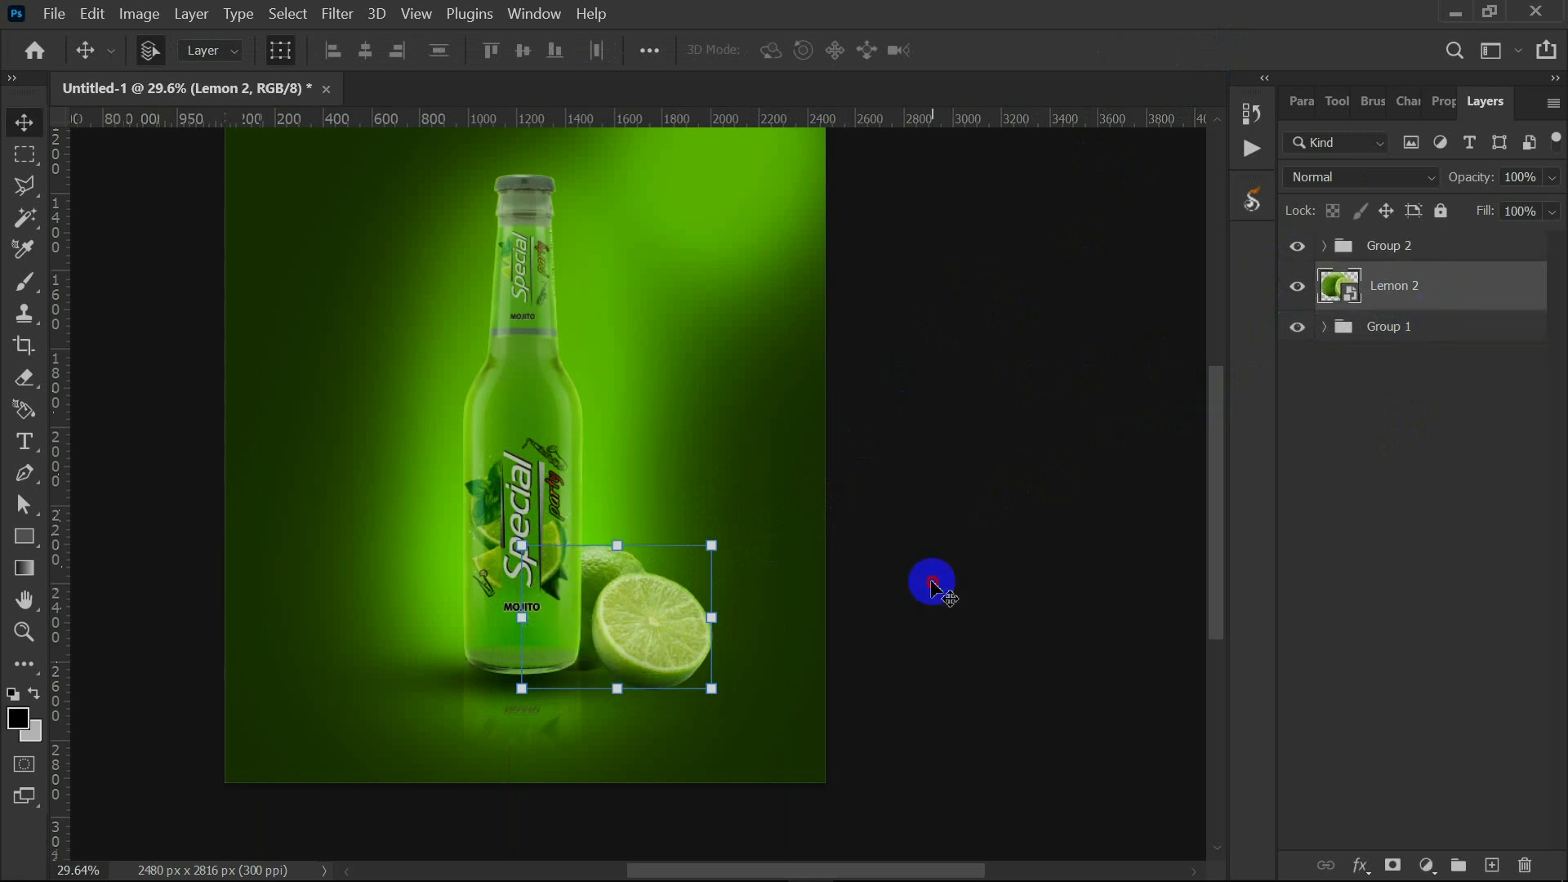
{"action": "left_click", "coordinate": [932, 583]}
{"action": "scroll", "coordinate": [628, 617], "scroll_direction": "up", "scroll_amount": 4}
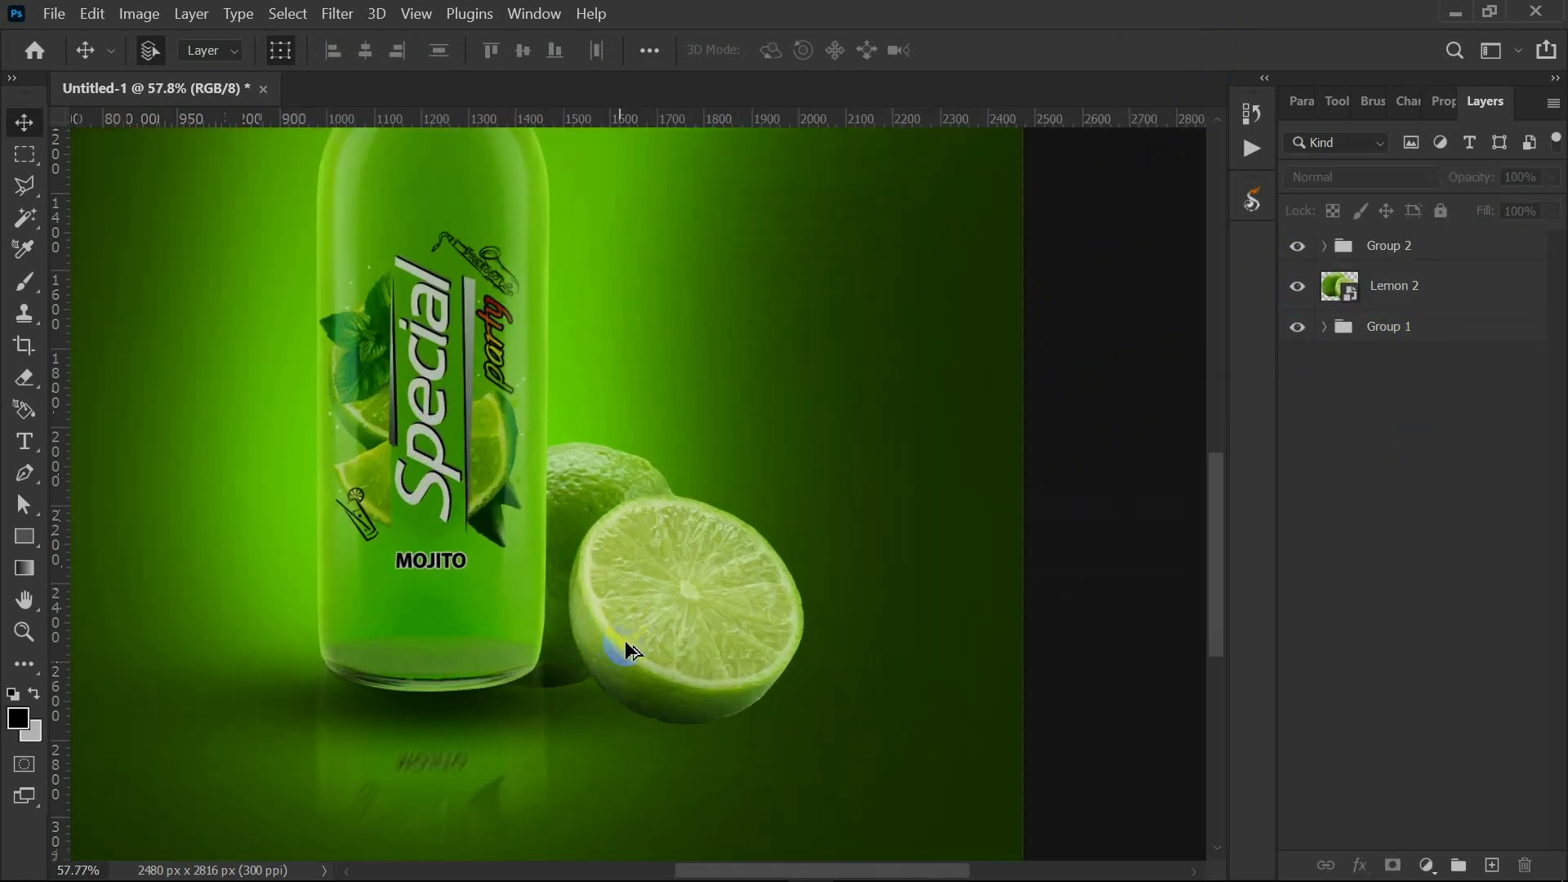
Add a new layer below Lemon 2 and paint a soft black dab beneath the cut lime with a 700 px brush at 61% opacity.
{"action": "scroll", "coordinate": [625, 641], "scroll_direction": "down", "scroll_amount": 1}
{"action": "left_click", "coordinate": [1399, 294]}
{"action": "left_click", "coordinate": [1487, 861]}
{"action": "left_click_drag", "start_coordinate": [1399, 288], "coordinate": [1400, 359]}
{"action": "left_click", "coordinate": [25, 282]}
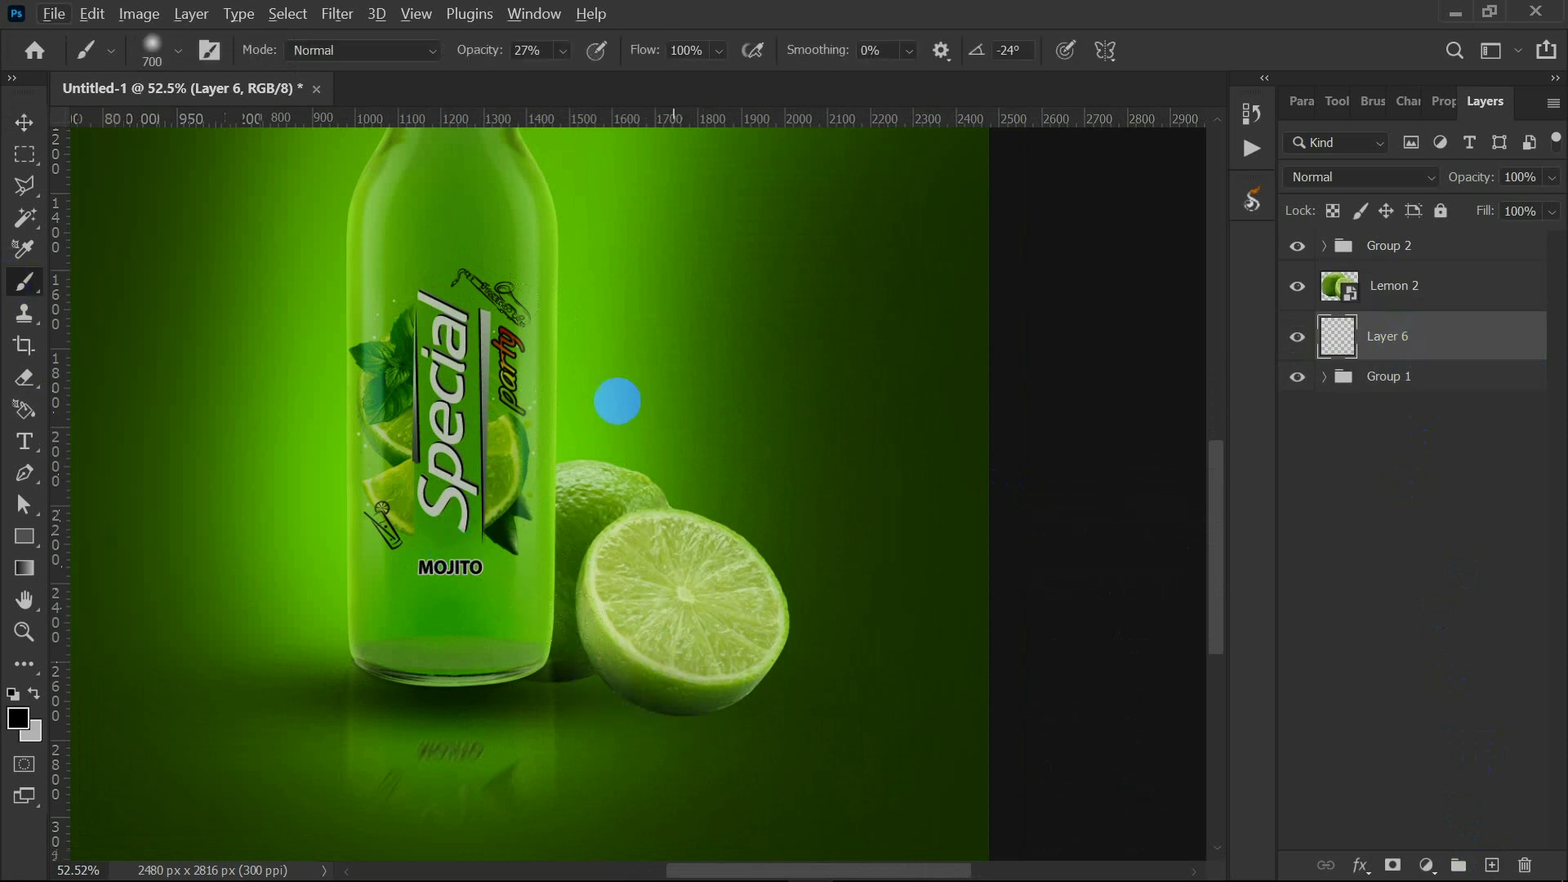
{"action": "left_click_drag", "start_coordinate": [568, 52], "coordinate": [610, 85]}
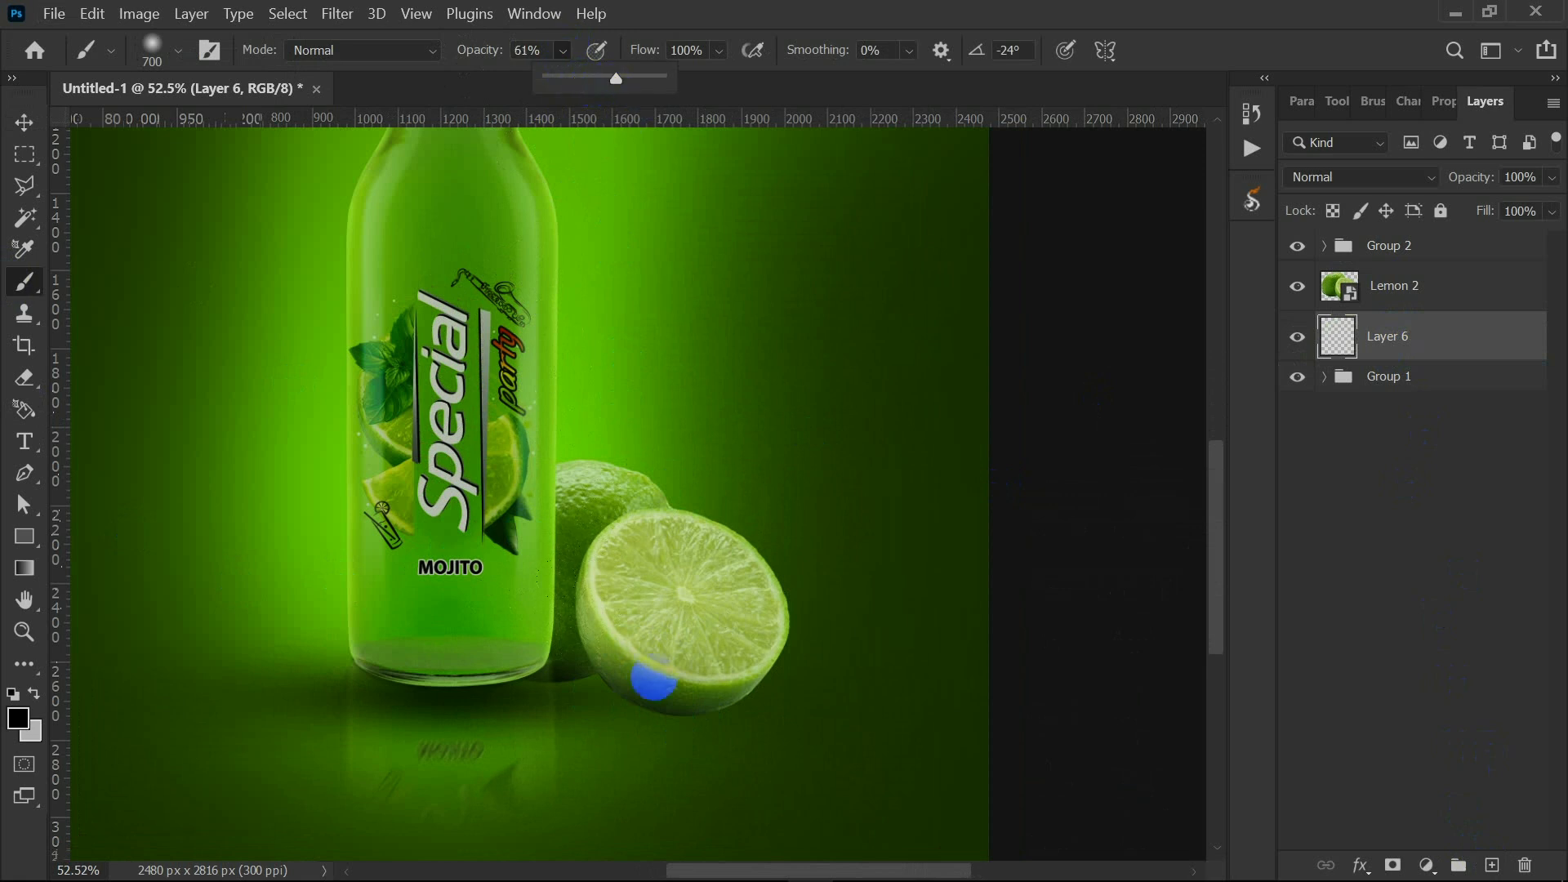
{"action": "left_click", "coordinate": [639, 750]}
Flatten the black dab to about 35% width and 16% height and place it under the cut lime as a contact shadow.
{"action": "left_click", "coordinate": [24, 123]}
{"action": "left_click_drag", "start_coordinate": [879, 518], "coordinate": [723, 629]}
{"action": "left_click_drag", "start_coordinate": [630, 752], "coordinate": [670, 719]}
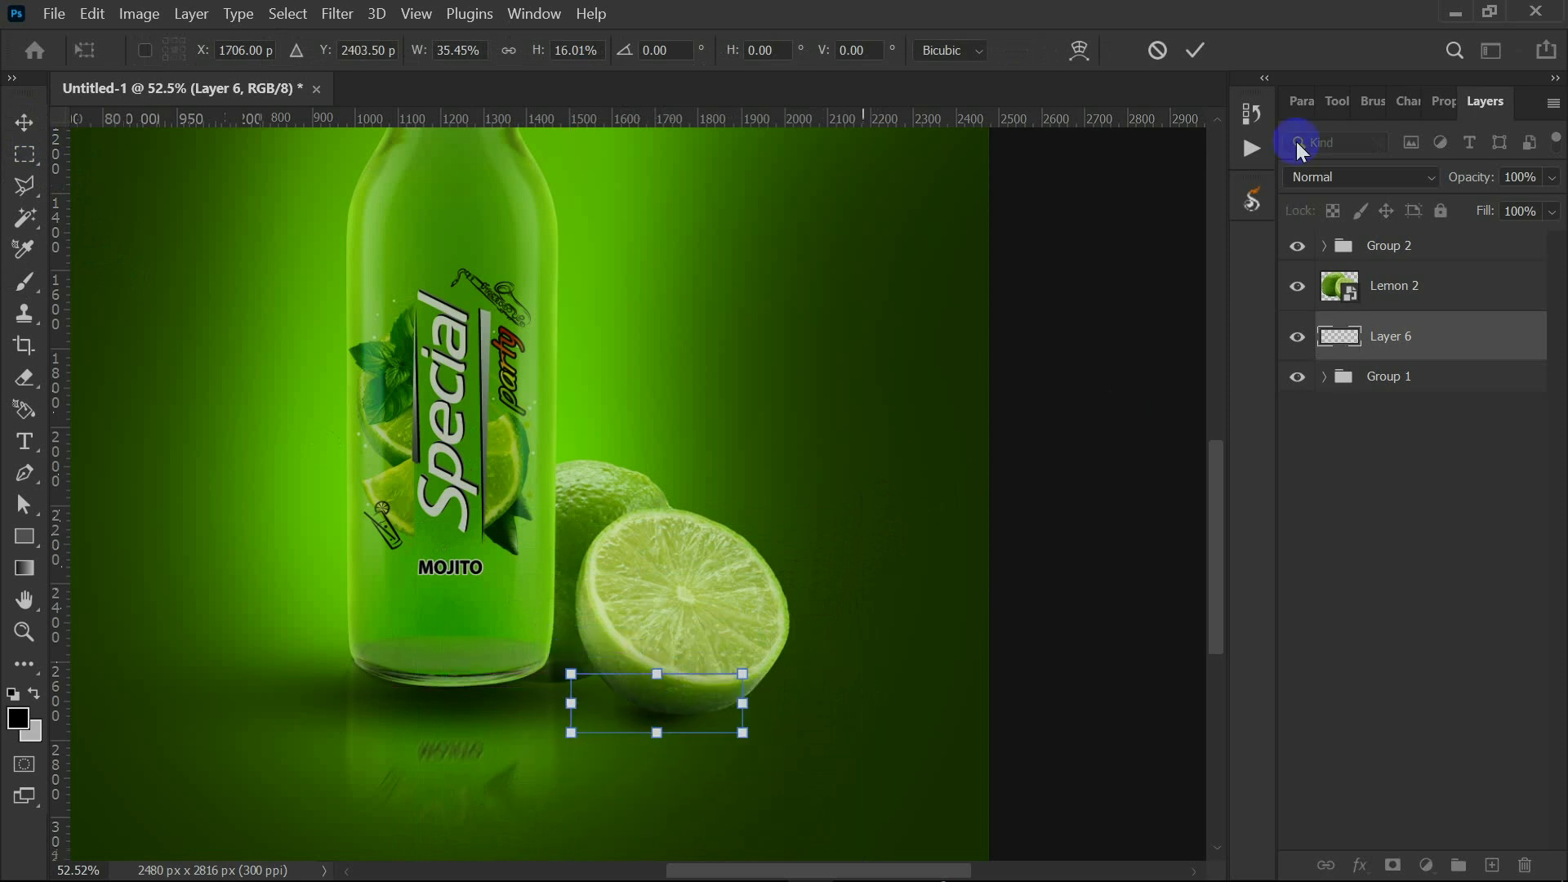
{"action": "left_click", "coordinate": [1197, 50]}
Duplicate the contact shadow under the whole lime beside the bottle and place the copy directly below the Lemon 2 layer.
{"action": "left_click_drag", "start_coordinate": [690, 670], "coordinate": [543, 636]}
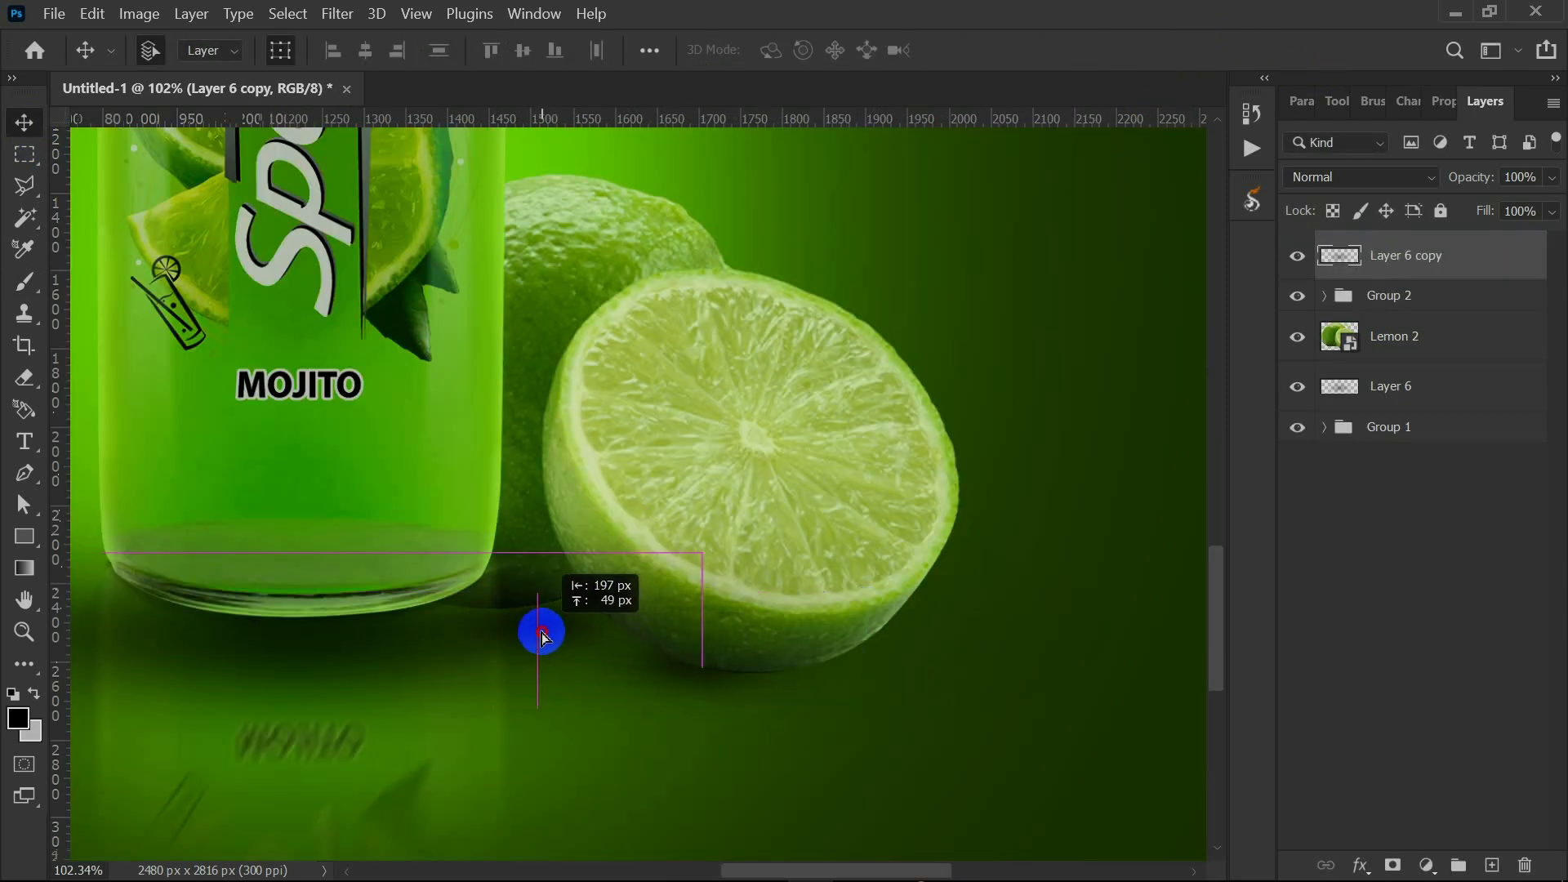
{"action": "left_click_drag", "start_coordinate": [1375, 260], "coordinate": [1354, 383]}
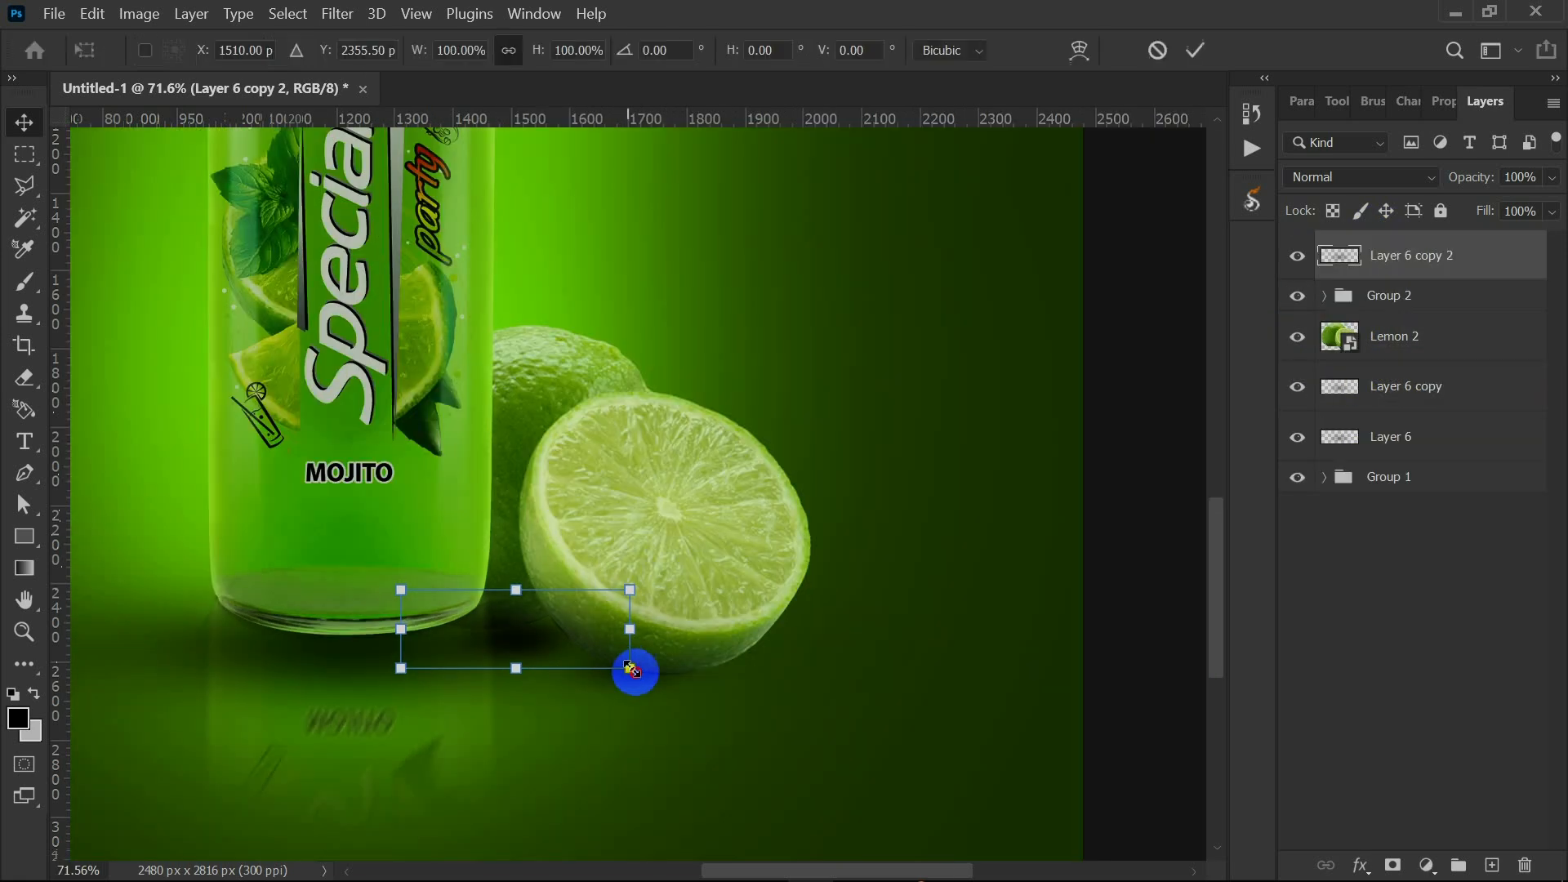
Enlarge the second shadow copy to about 220%, center it under the limes, set its opacity to 70% and move it below Lemon 2.
{"action": "left_click_drag", "start_coordinate": [629, 665], "coordinate": [910, 752]}
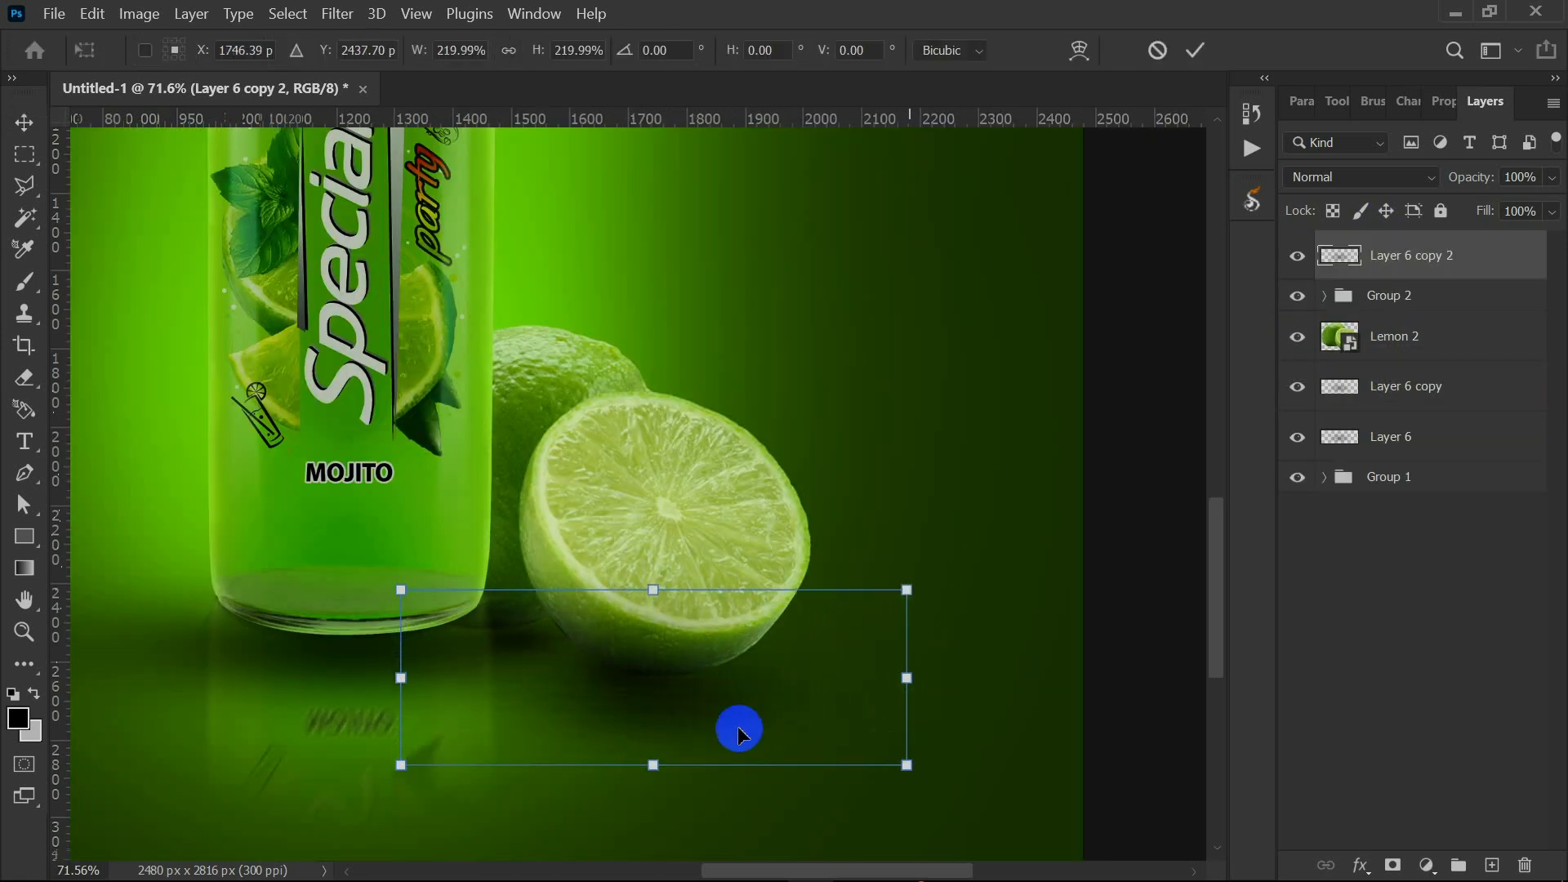
{"action": "left_click_drag", "start_coordinate": [735, 728], "coordinate": [634, 705]}
{"action": "left_click", "coordinate": [1195, 50]}
{"action": "left_click", "coordinate": [1523, 179]}
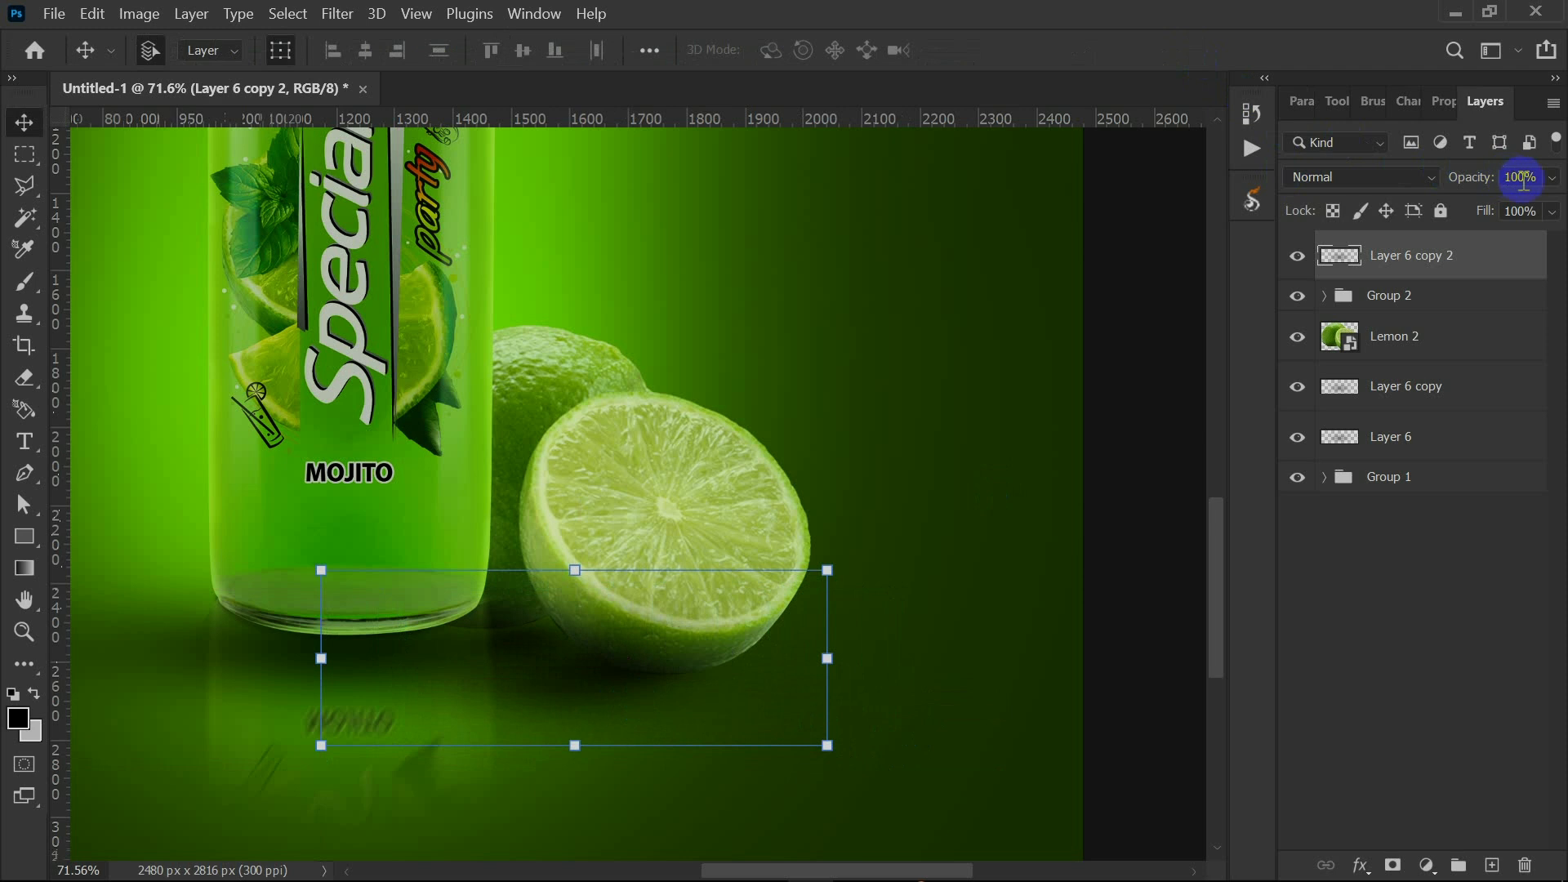
{"action": "left_click_drag", "start_coordinate": [1519, 210], "coordinate": [1497, 211]}
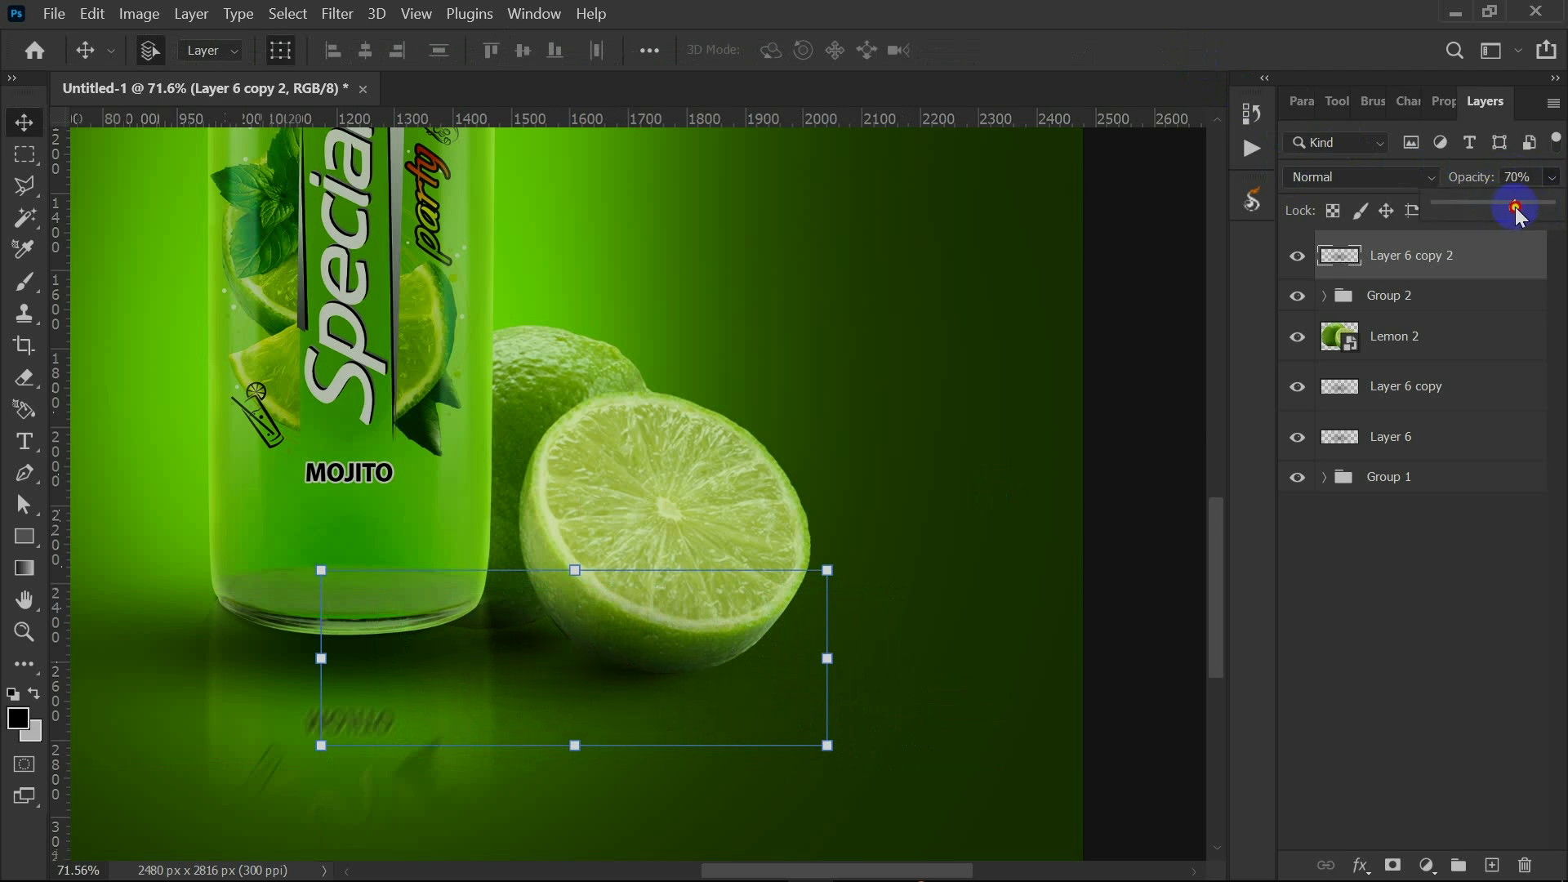
{"action": "left_click_drag", "start_coordinate": [1435, 260], "coordinate": [1426, 380]}
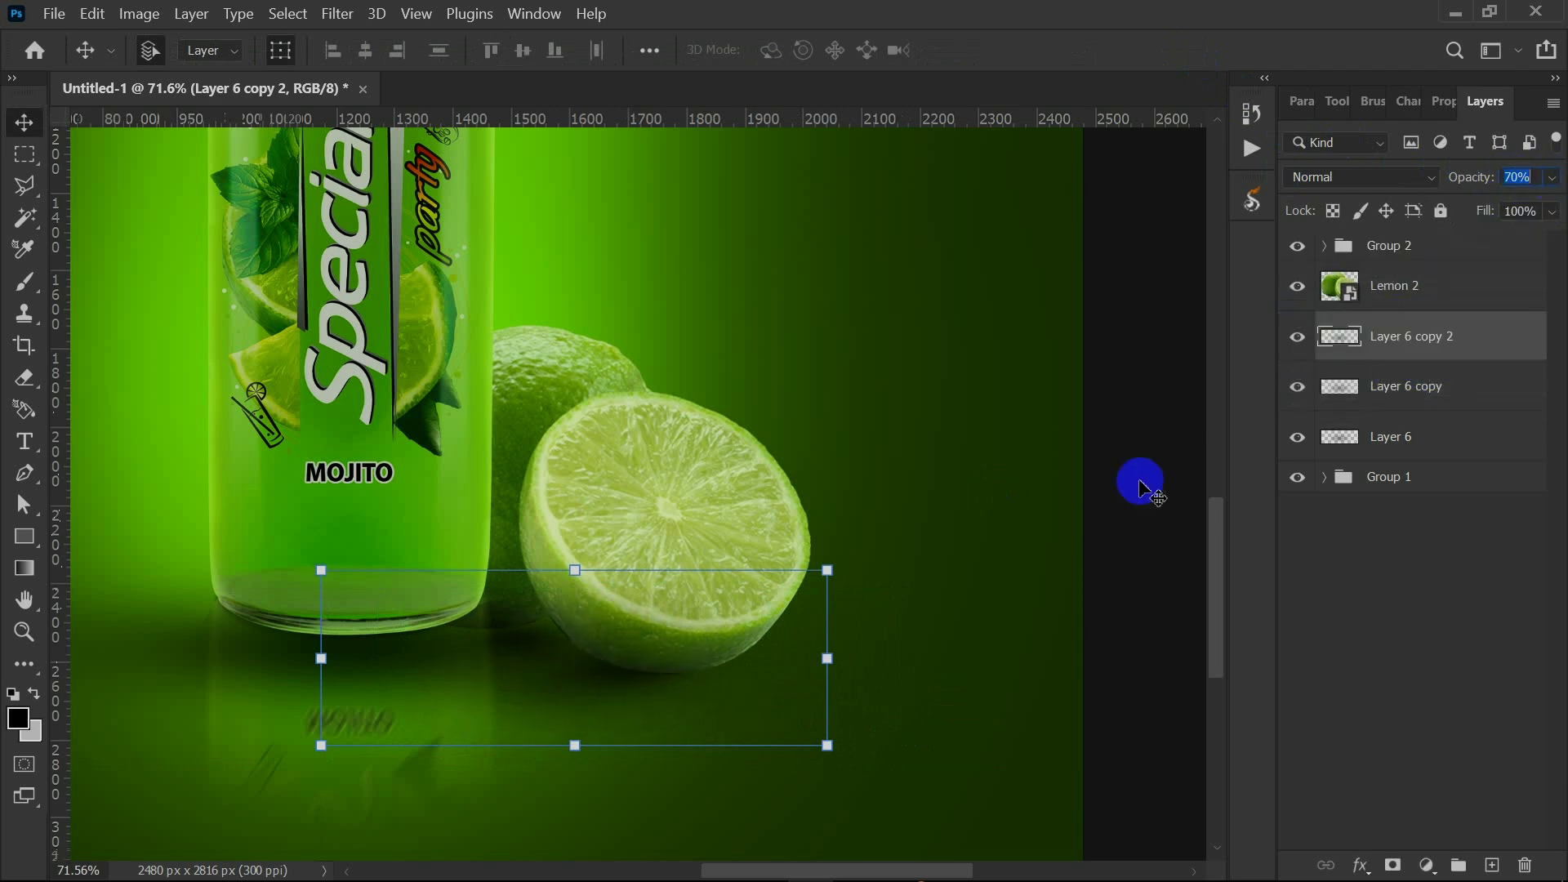
{"action": "left_click", "coordinate": [1107, 627]}
Duplicate the Lemon 2 layer, flip the copy vertically and move it below the original limes.
{"action": "scroll", "coordinate": [697, 562], "scroll_direction": "down", "scroll_amount": 1}
{"action": "left_click", "coordinate": [1407, 299]}
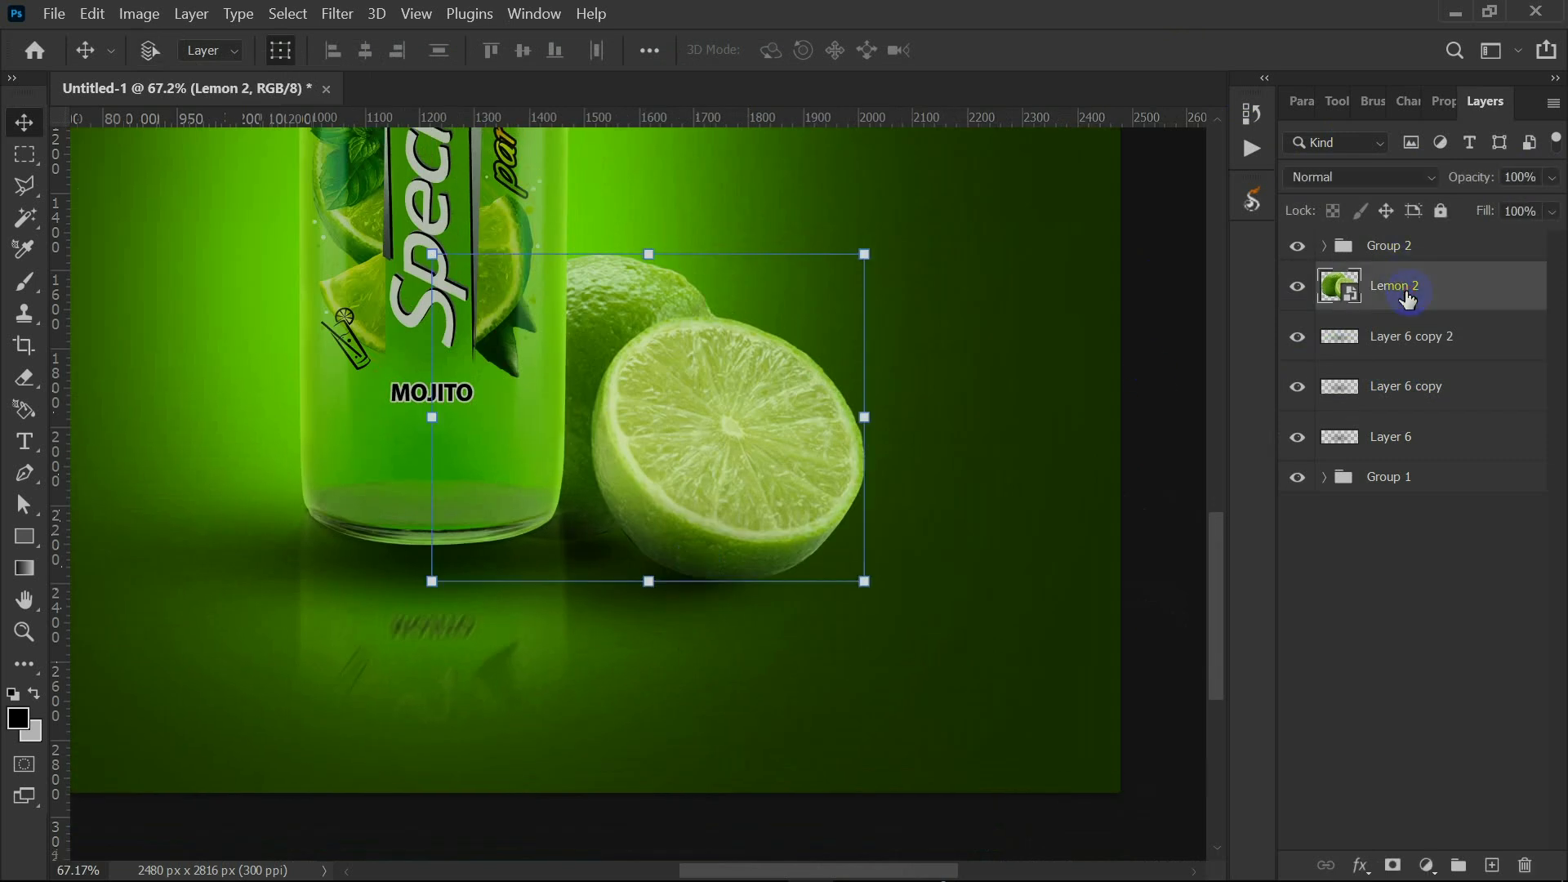
{"action": "key", "text": "ctrl+j"}
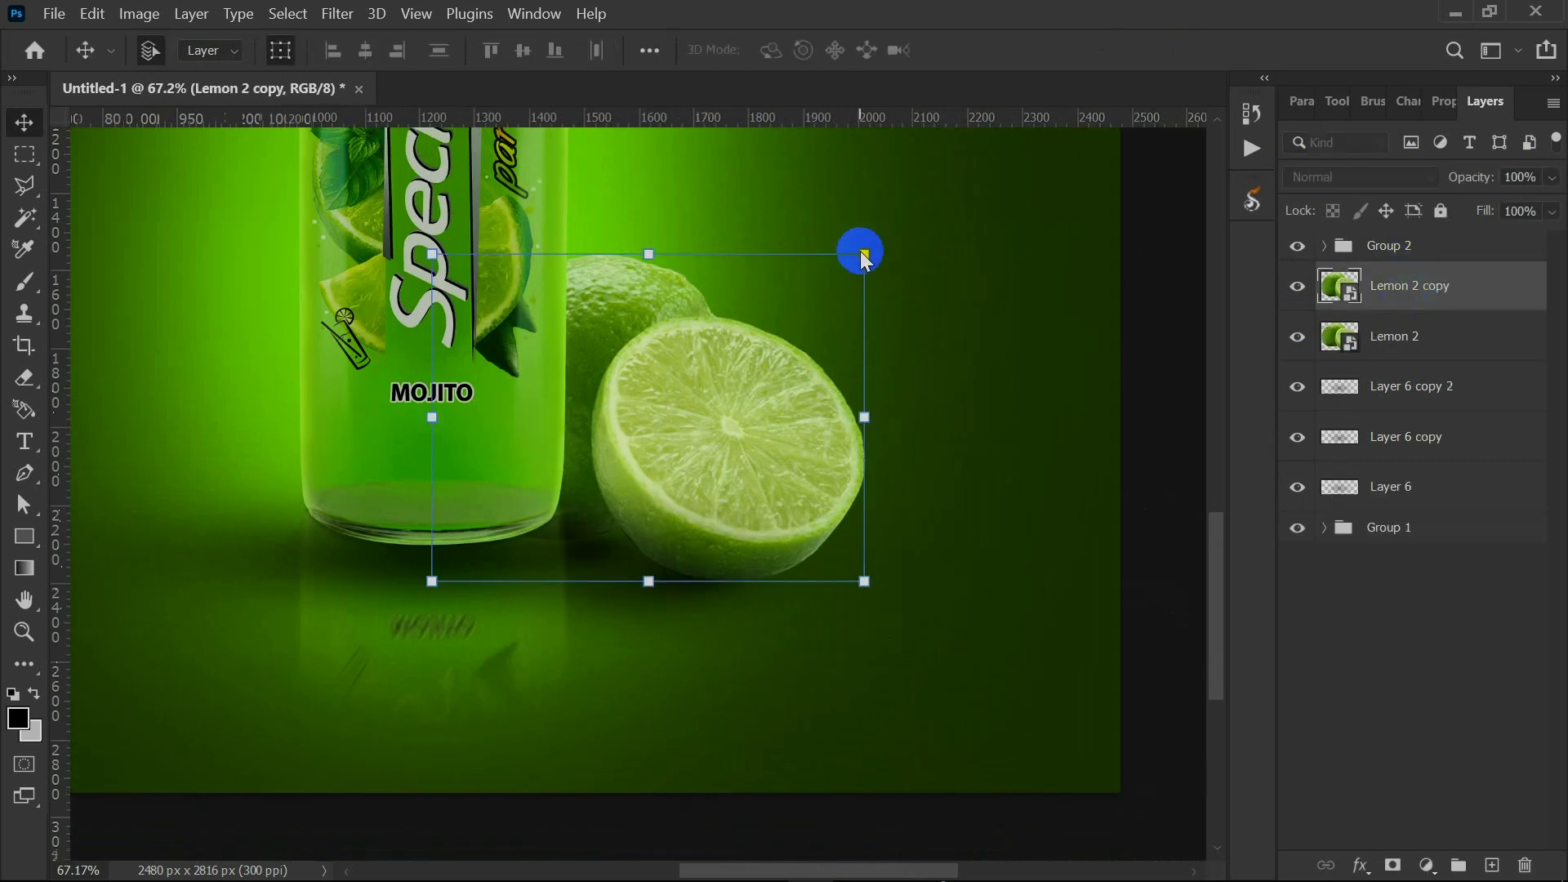
{"action": "mouse_move", "coordinate": [866, 254]}
{"action": "left_mouse_down"}
{"action": "mouse_move", "coordinate": [781, 298]}
{"action": "mouse_move", "coordinate": [871, 258]}
{"action": "left_mouse_up"}
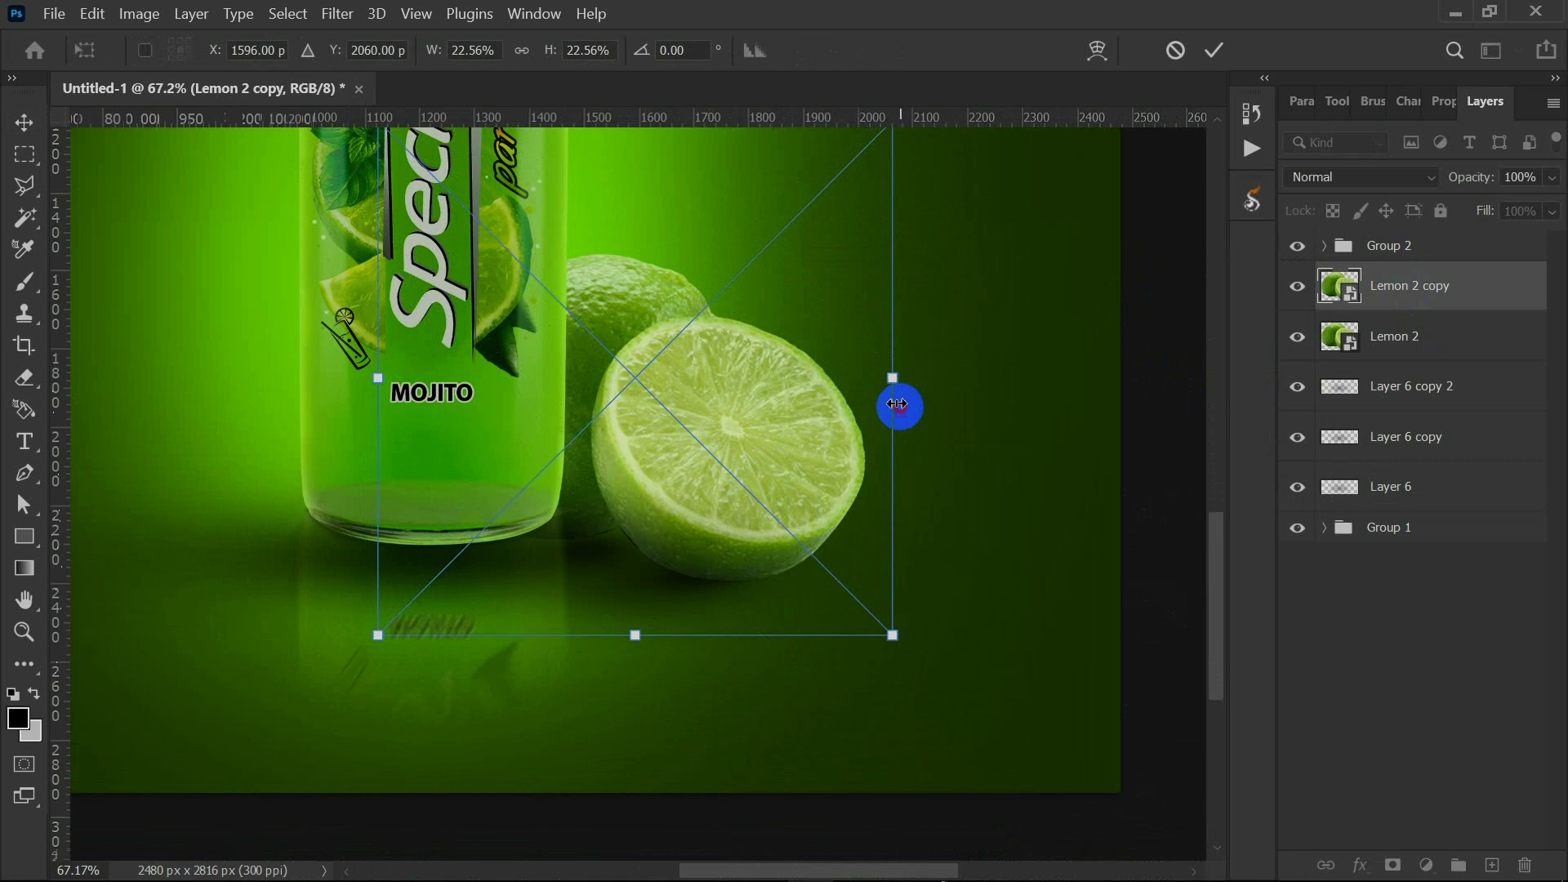
{"action": "right_click", "coordinate": [796, 414]}
{"action": "left_click", "coordinate": [939, 854]}
{"action": "left_click_drag", "start_coordinate": [726, 348], "coordinate": [743, 511]}
{"action": "scroll", "coordinate": [731, 551], "scroll_direction": "down", "scroll_amount": 3}
Reshape and shrink the flipped limes to fit beneath the originals, and move their layer below Layer 6.
{"action": "right_click", "coordinate": [921, 376]}
{"action": "left_click_drag", "start_coordinate": [880, 344], "coordinate": [809, 423]}
{"action": "left_click_drag", "start_coordinate": [718, 525], "coordinate": [722, 495]}
{"action": "left_click_drag", "start_coordinate": [845, 378], "coordinate": [882, 525]}
{"action": "left_click_drag", "start_coordinate": [745, 547], "coordinate": [750, 497]}
{"action": "left_click_drag", "start_coordinate": [868, 469], "coordinate": [846, 472]}
{"action": "left_click_drag", "start_coordinate": [686, 531], "coordinate": [689, 525]}
{"action": "left_click", "coordinate": [1215, 50]}
{"action": "left_click_drag", "start_coordinate": [1383, 304], "coordinate": [1346, 513]}
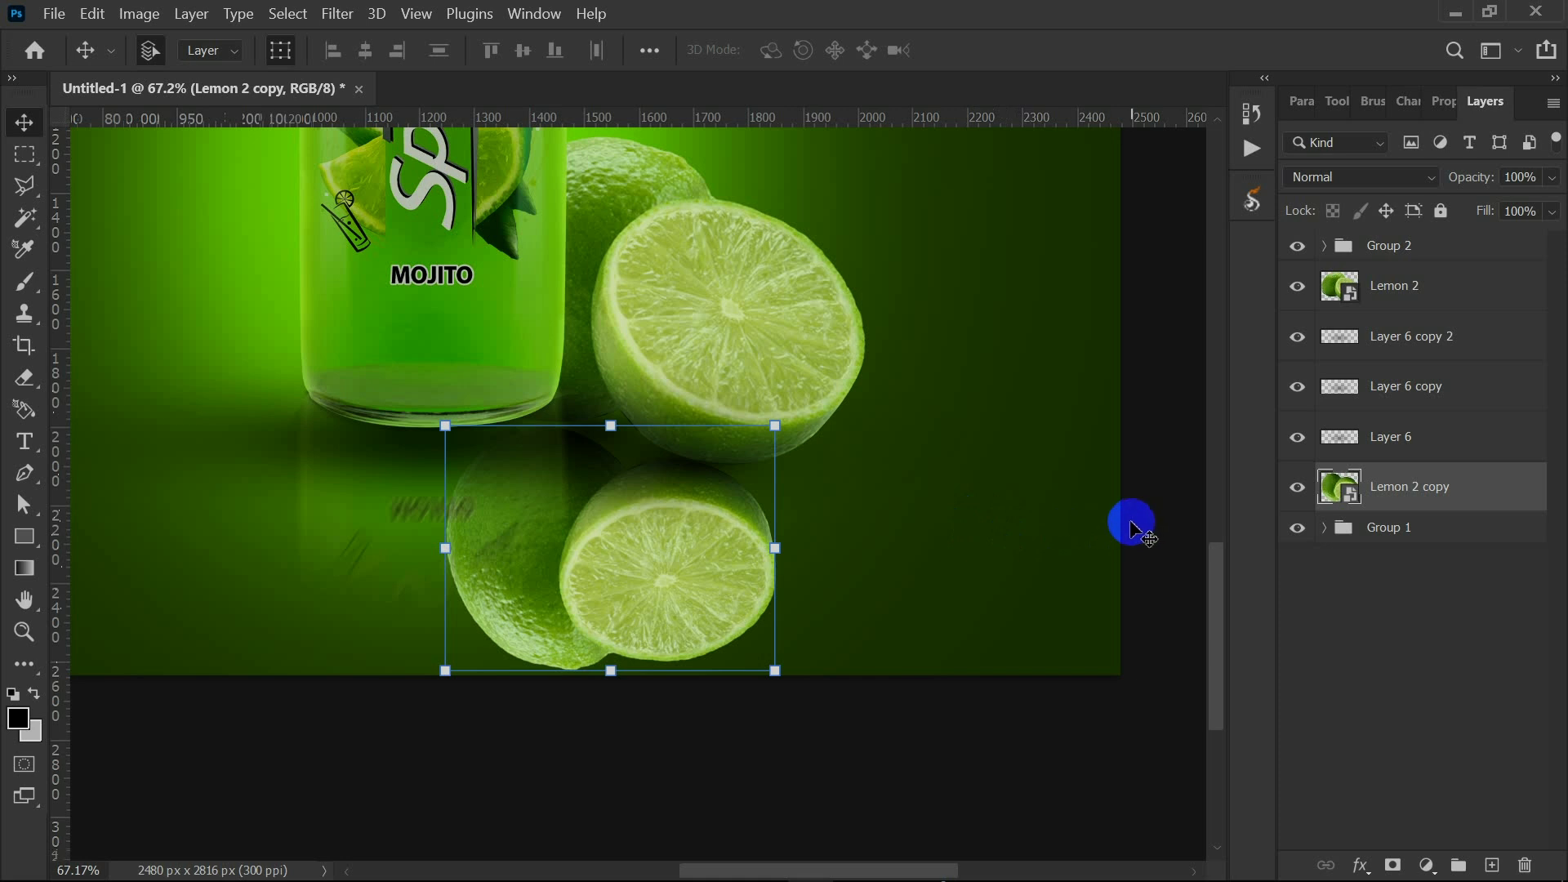
Add a layer mask to Lemon 2 copy and invert it to black.
{"action": "left_click", "coordinate": [1428, 867]}
{"action": "key", "text": "Escape"}
{"action": "left_click", "coordinate": [1393, 865]}
{"action": "left_click", "coordinate": [1386, 493]}
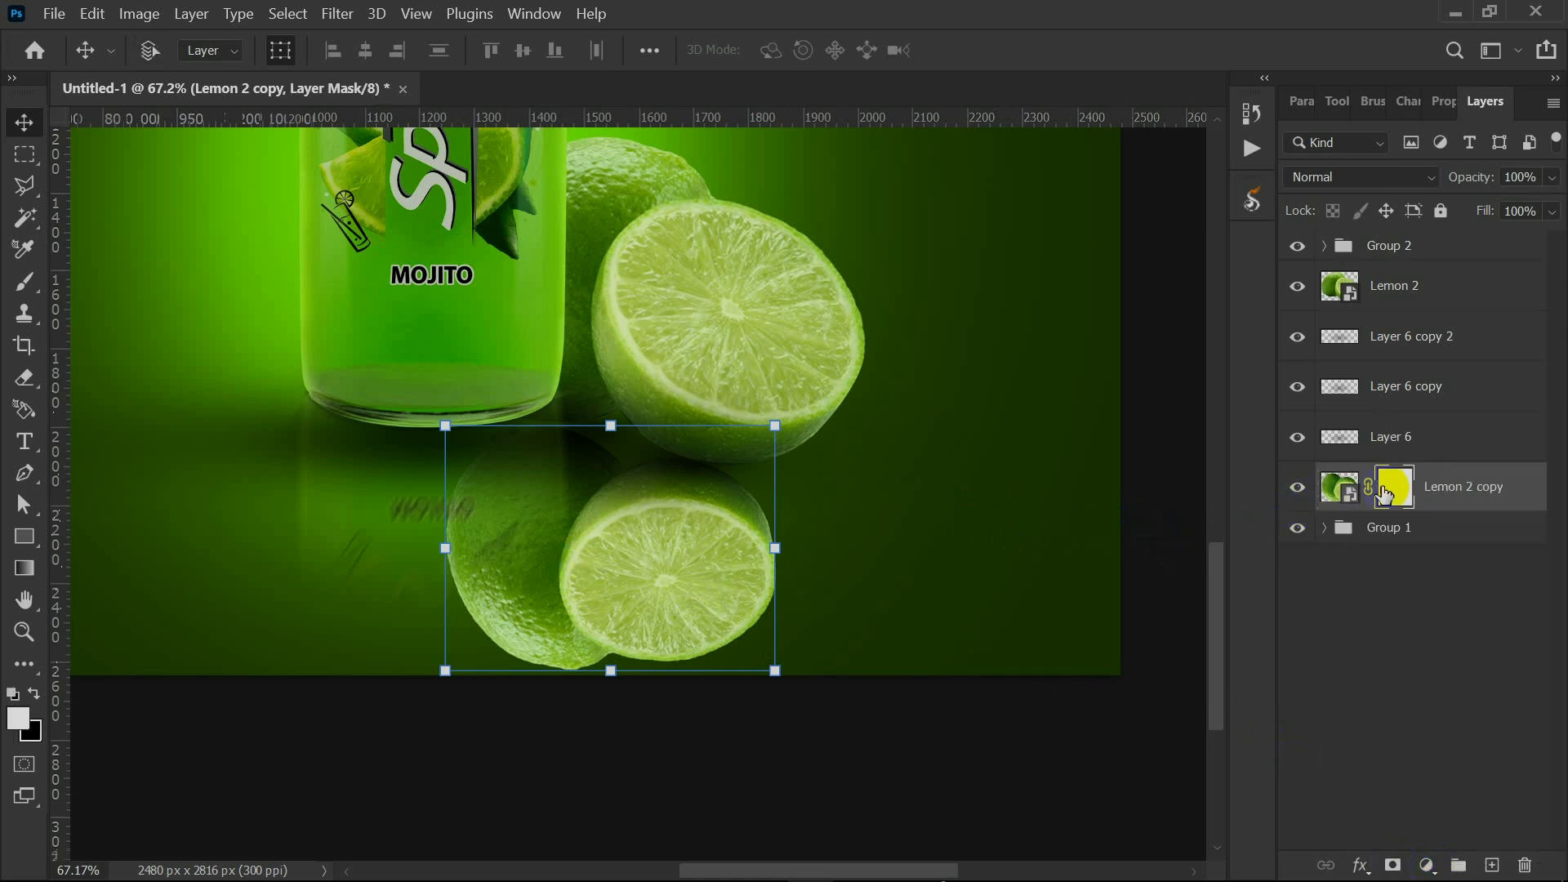
{"action": "key", "text": "ctrl+i"}
Partly reveal the lime reflection with a radial white-to-transparent gradient on the Lemon 2 copy mask.
{"action": "left_click", "coordinate": [25, 568]}
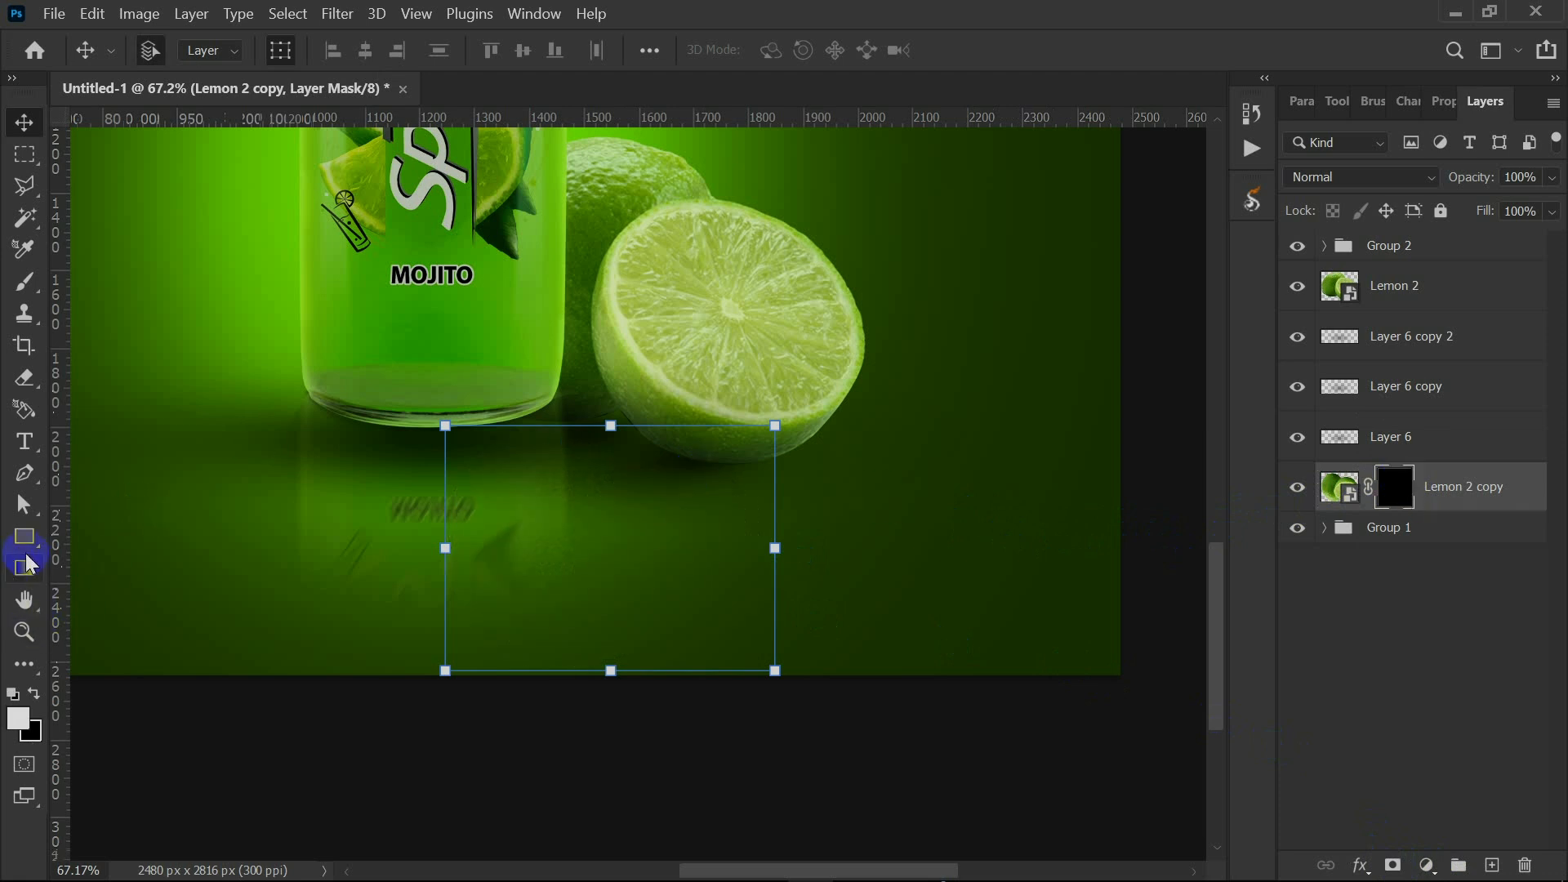
{"action": "left_click", "coordinate": [174, 54]}
{"action": "left_click", "coordinate": [239, 292]}
{"action": "left_click", "coordinate": [306, 327]}
{"action": "left_click", "coordinate": [699, 269]}
{"action": "left_click_drag", "start_coordinate": [581, 677], "coordinate": [672, 314]}
{"action": "key", "text": "ctrl+z"}
{"action": "left_click_drag", "start_coordinate": [602, 575], "coordinate": [574, 699]}
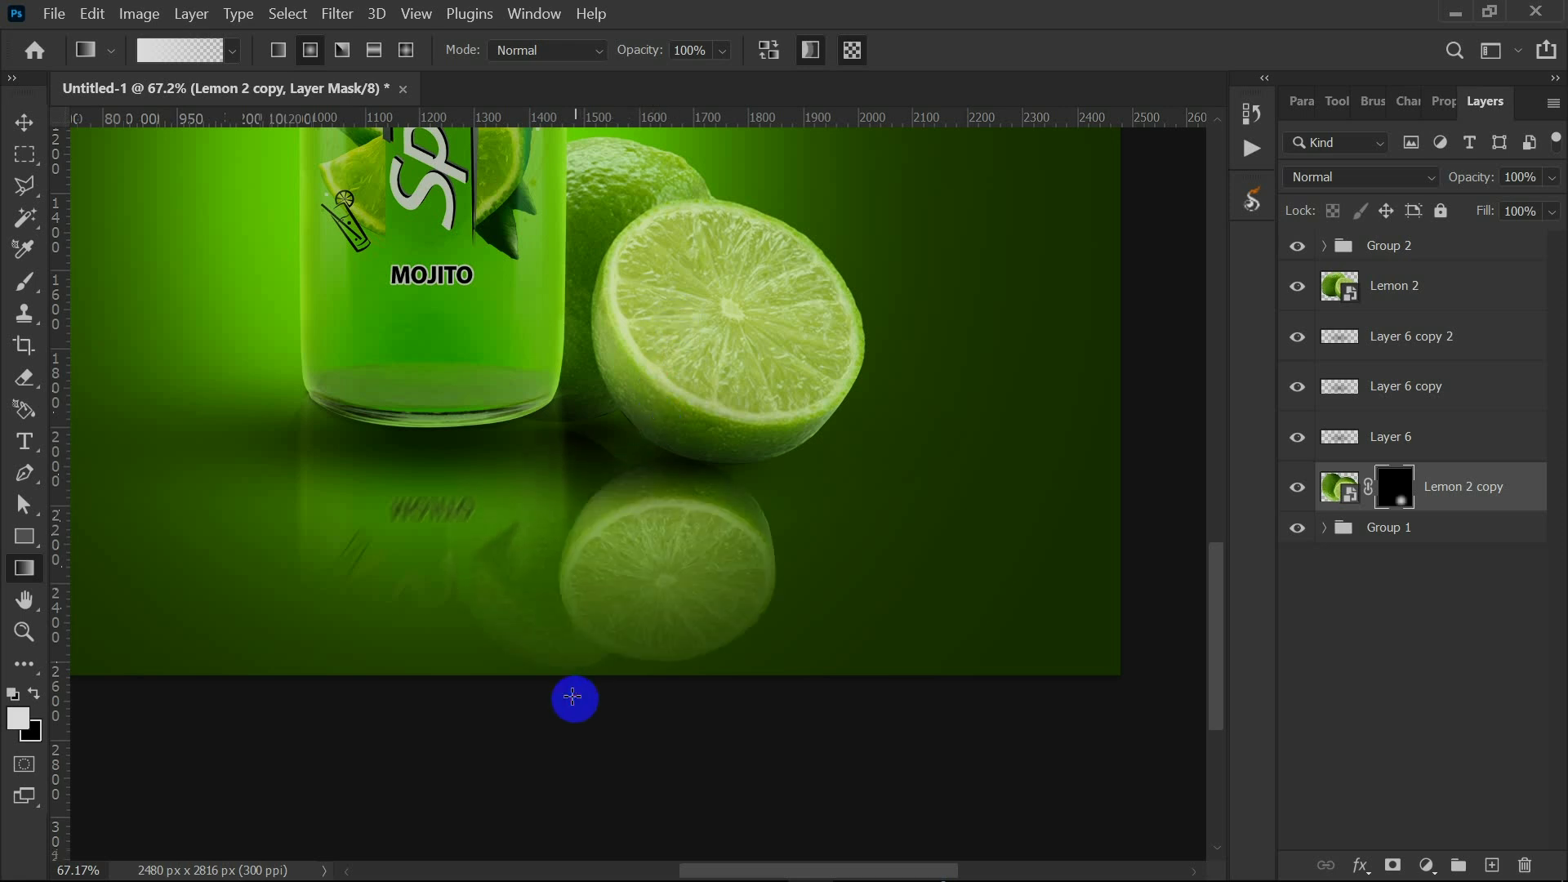
{"action": "scroll", "coordinate": [632, 564], "scroll_direction": "down", "scroll_amount": 6}
{"action": "scroll", "coordinate": [626, 553], "scroll_direction": "up", "scroll_amount": 1}
{"action": "left_click", "coordinate": [24, 122]}
{"action": "left_click", "coordinate": [970, 508]}
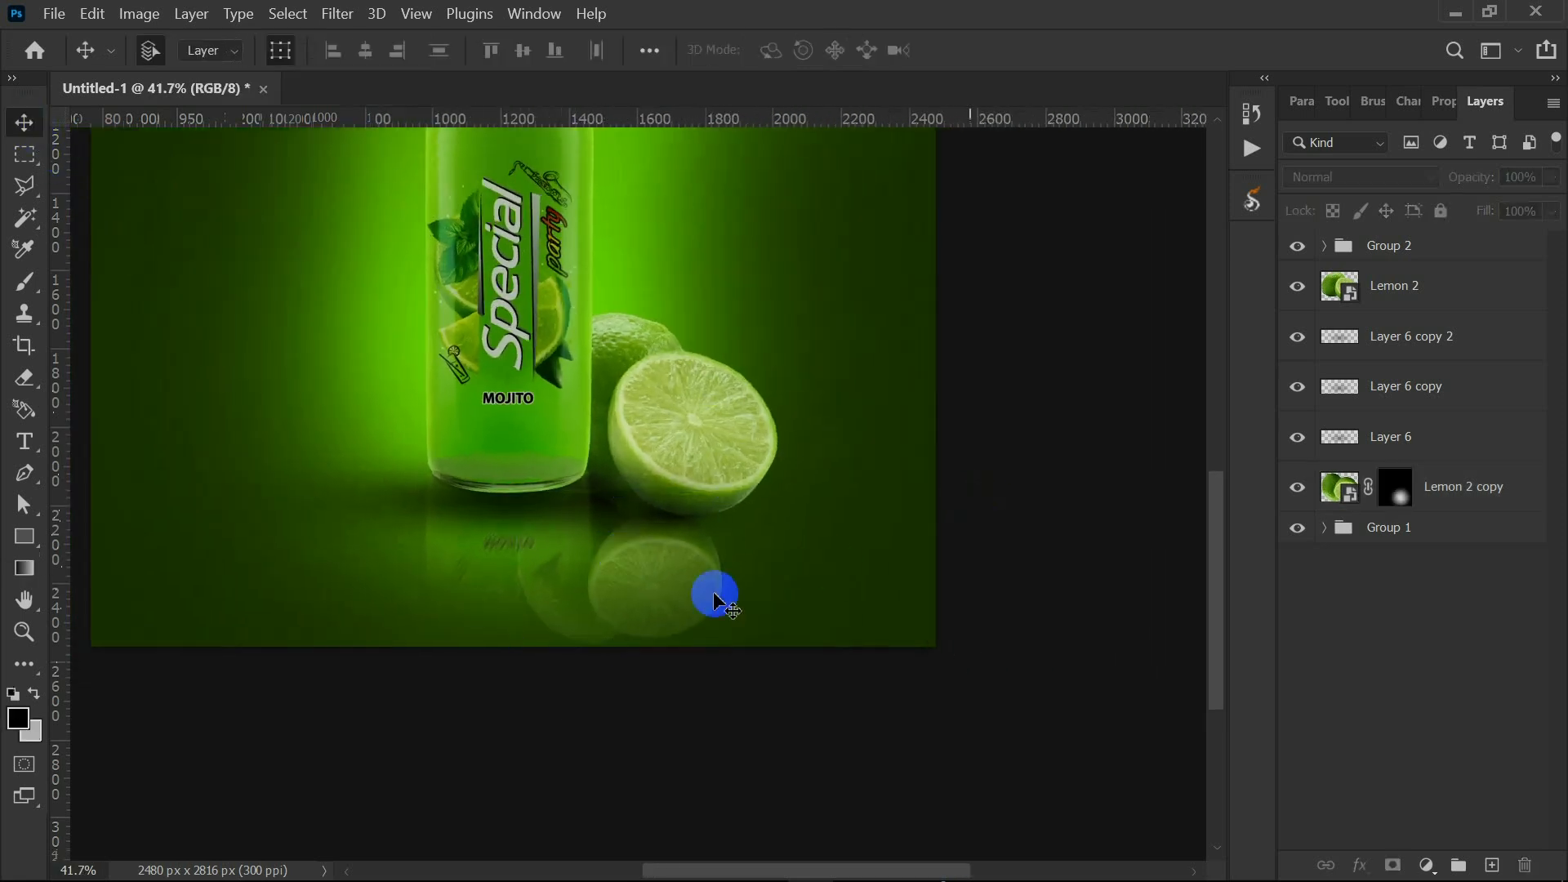
Apply a Motion Blur with a 70° angle and 18-pixel distance to the lime reflection.
{"action": "scroll", "coordinate": [714, 602], "scroll_direction": "up", "scroll_amount": 1}
{"action": "left_click", "coordinate": [680, 579]}
{"action": "left_click", "coordinate": [337, 14]}
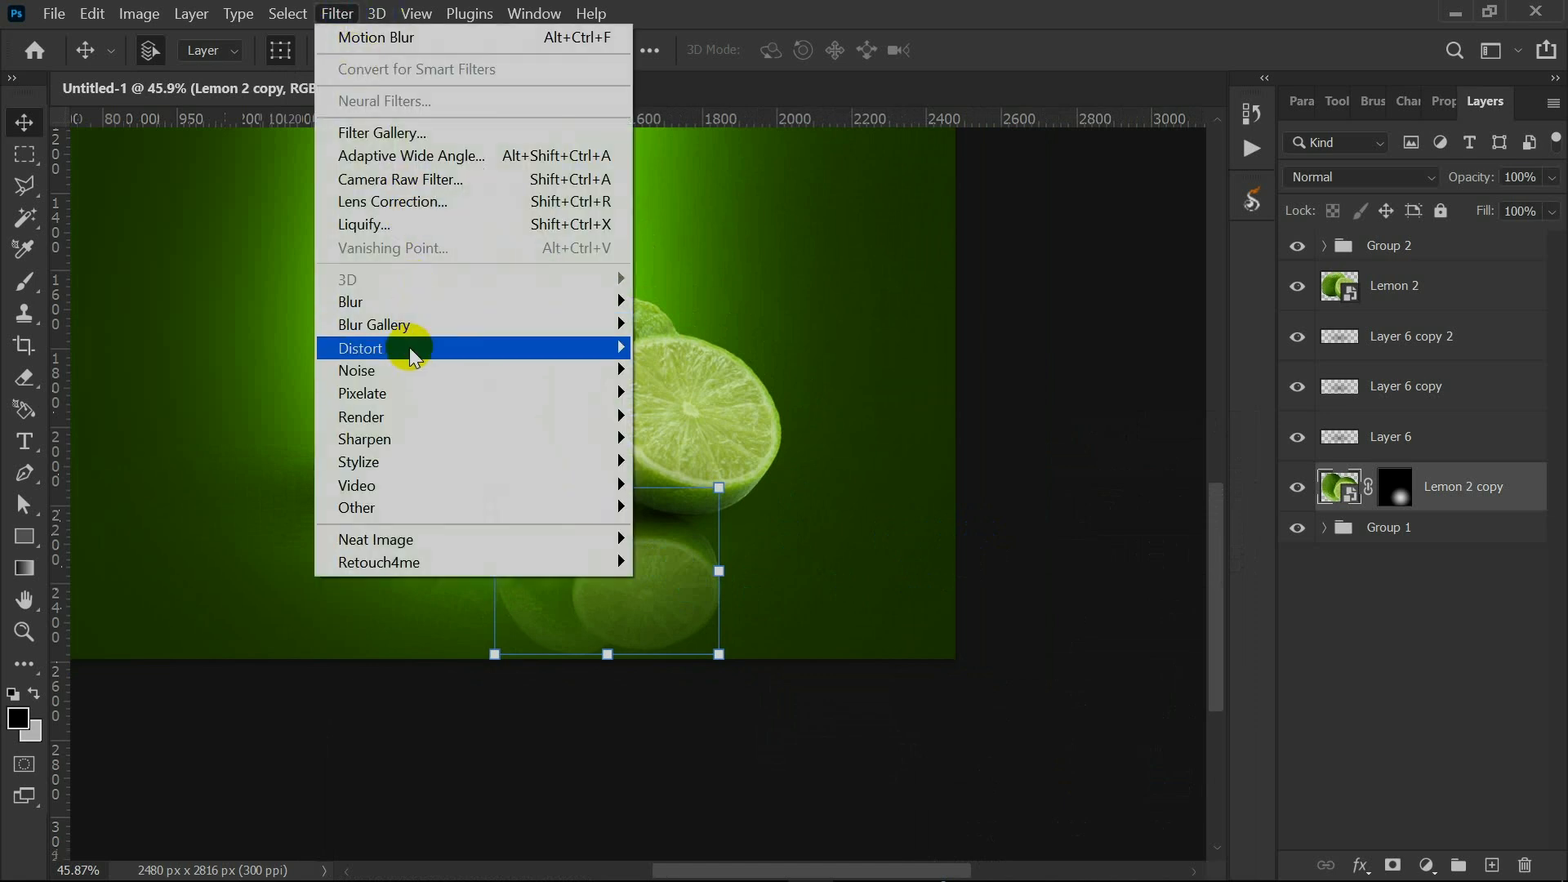
{"action": "mouse_move", "coordinate": [413, 302]}
{"action": "left_click", "coordinate": [709, 438]}
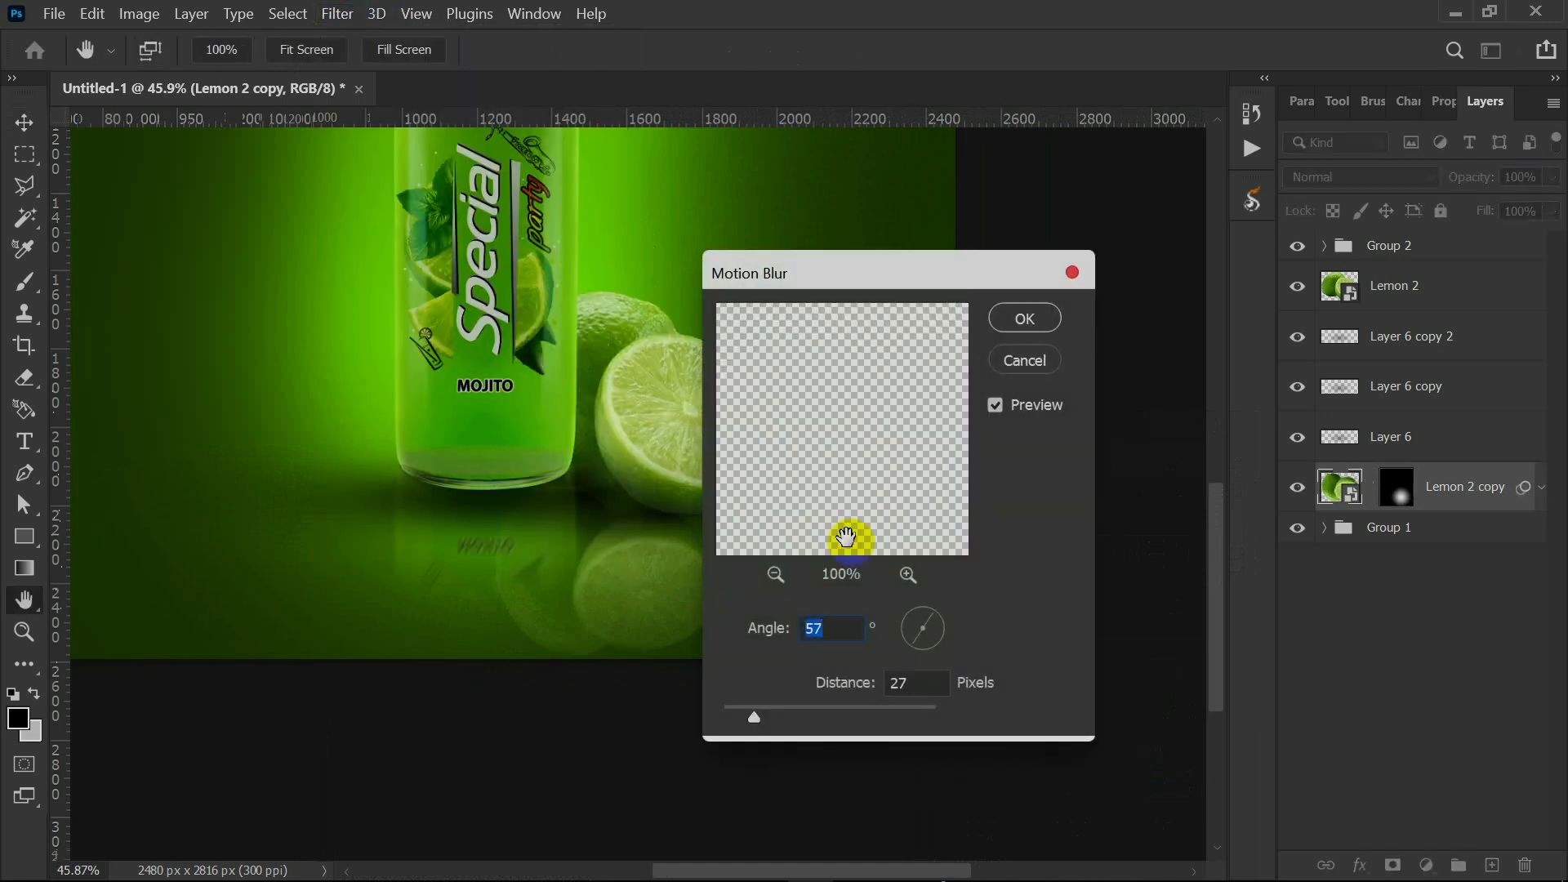
{"action": "left_click_drag", "start_coordinate": [885, 263], "coordinate": [1040, 232]}
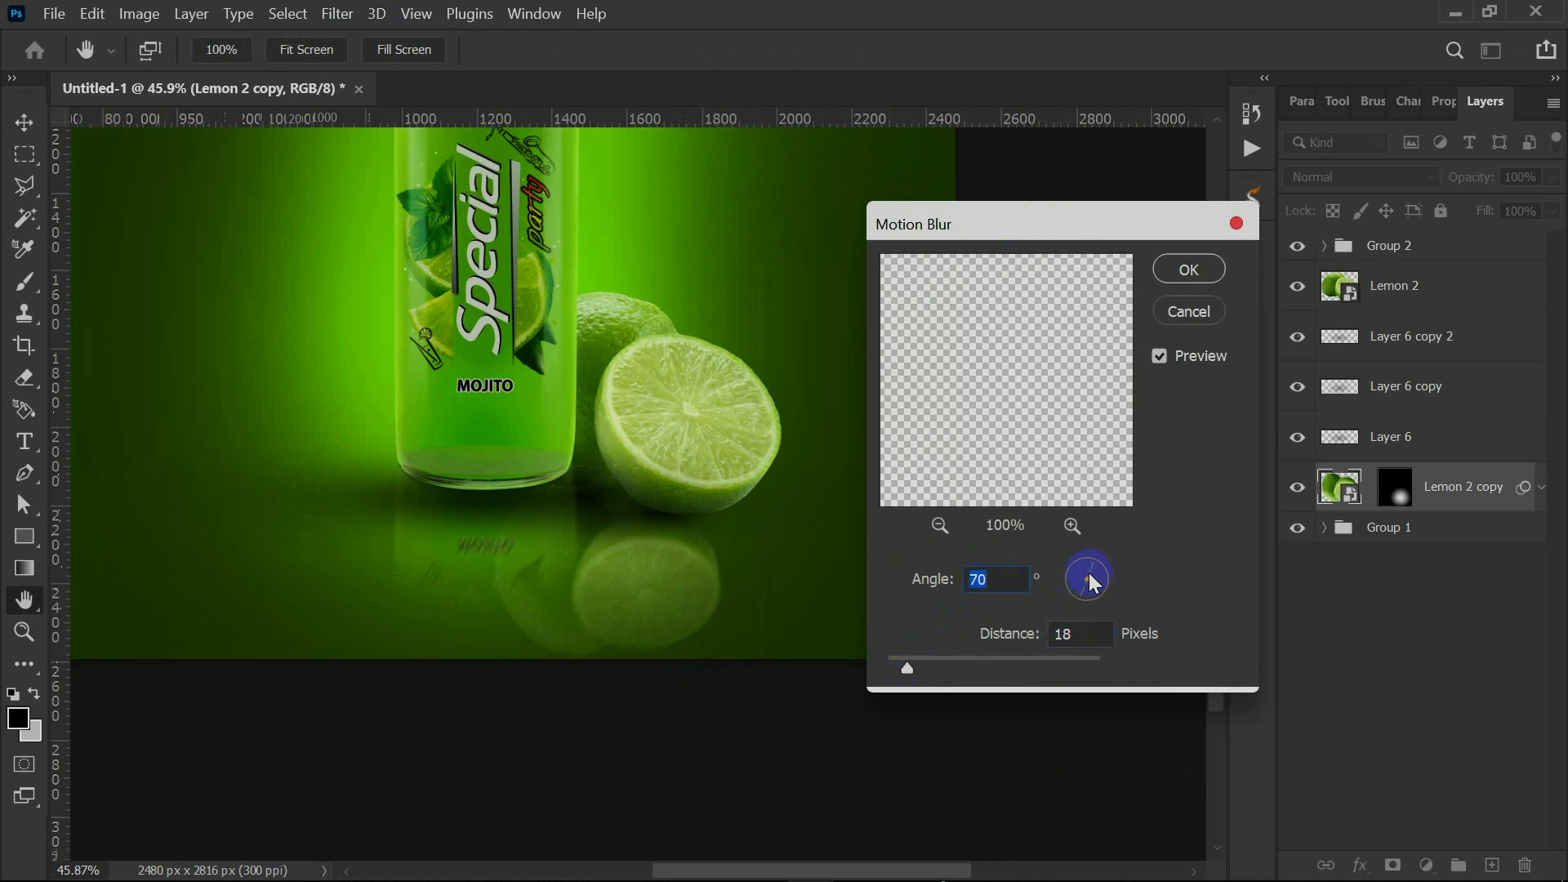
{"action": "left_click", "coordinate": [1190, 269]}
Scale the lime reflection to about 97% and shift it sideways to align beneath the original limes.
{"action": "key", "text": "ctrl+t"}
{"action": "left_click", "coordinate": [904, 392]}
{"action": "left_click_drag", "start_coordinate": [767, 577], "coordinate": [763, 404]}
{"action": "left_click_drag", "start_coordinate": [672, 570], "coordinate": [697, 586]}
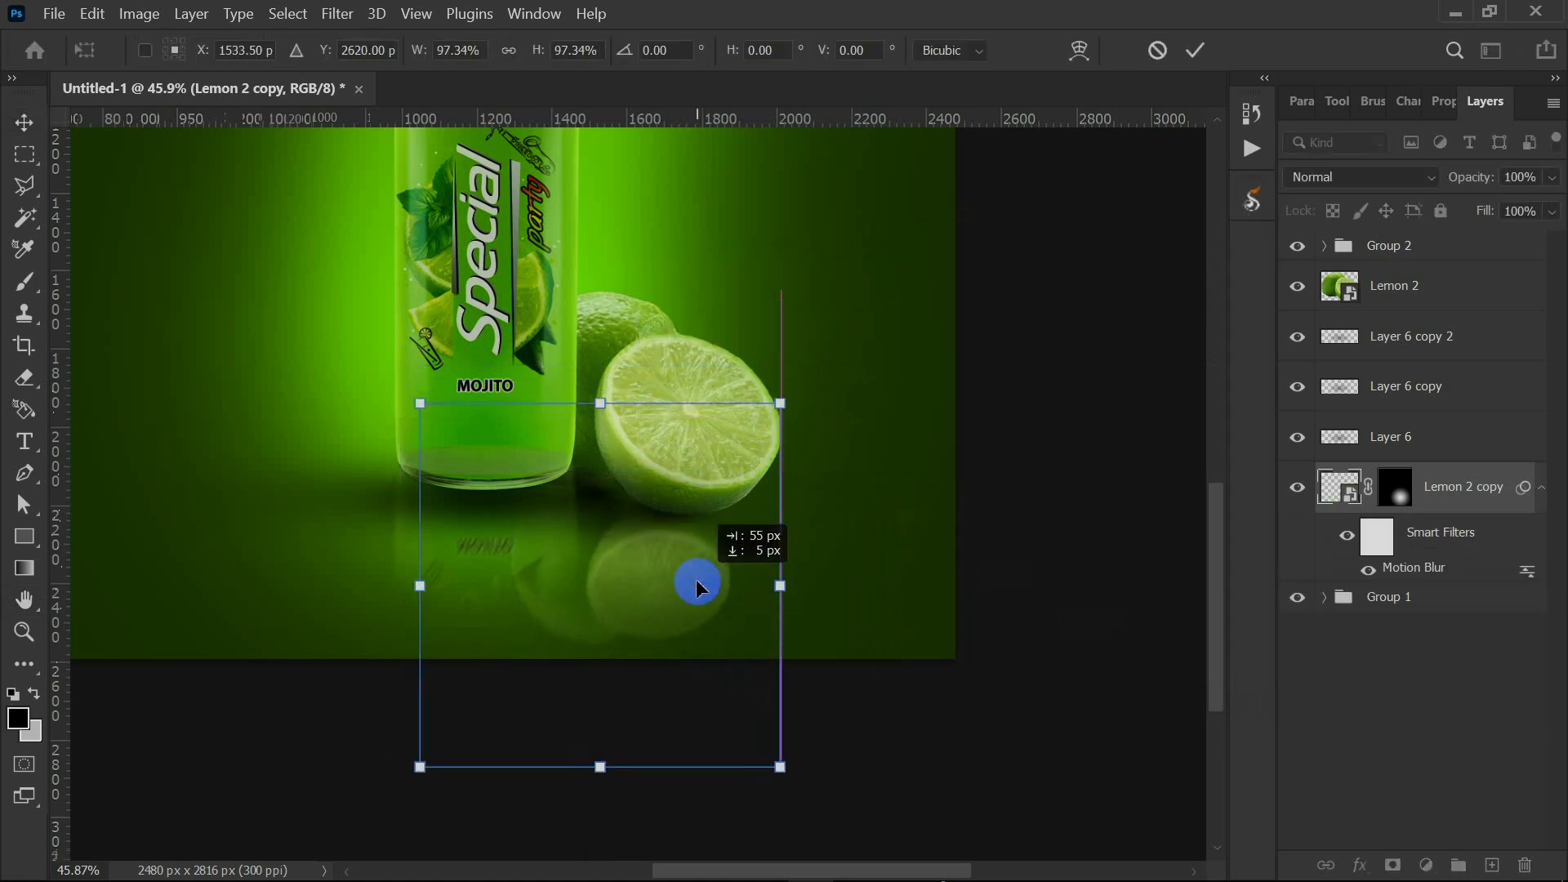
{"action": "left_click", "coordinate": [1195, 50]}
Place the lens1 flare image in the advertisement at about 28% scale over the bottle.
{"action": "scroll", "coordinate": [630, 455], "scroll_direction": "up", "scroll_amount": 6}
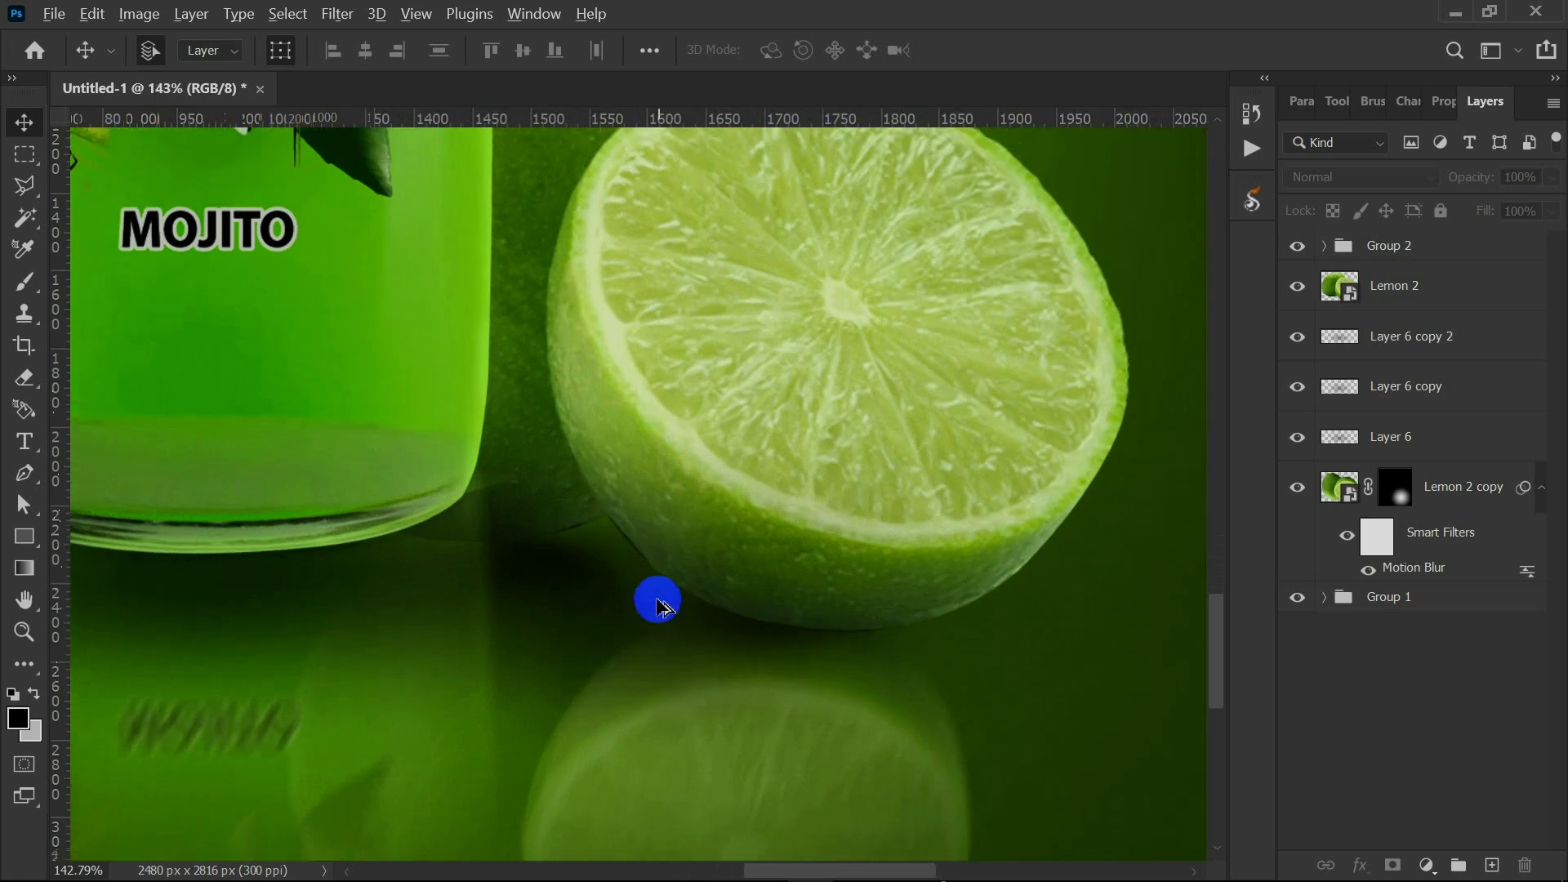
{"action": "scroll", "coordinate": [658, 605], "scroll_direction": "down", "scroll_amount": 7}
{"action": "left_click", "coordinate": [763, 867]}
{"action": "left_click_drag", "start_coordinate": [990, 395], "coordinate": [504, 480]}
{"action": "left_click_drag", "start_coordinate": [791, 853], "coordinate": [560, 413]}
{"action": "left_click_drag", "start_coordinate": [535, 239], "coordinate": [675, 498]}
{"action": "left_click", "coordinate": [1215, 52]}
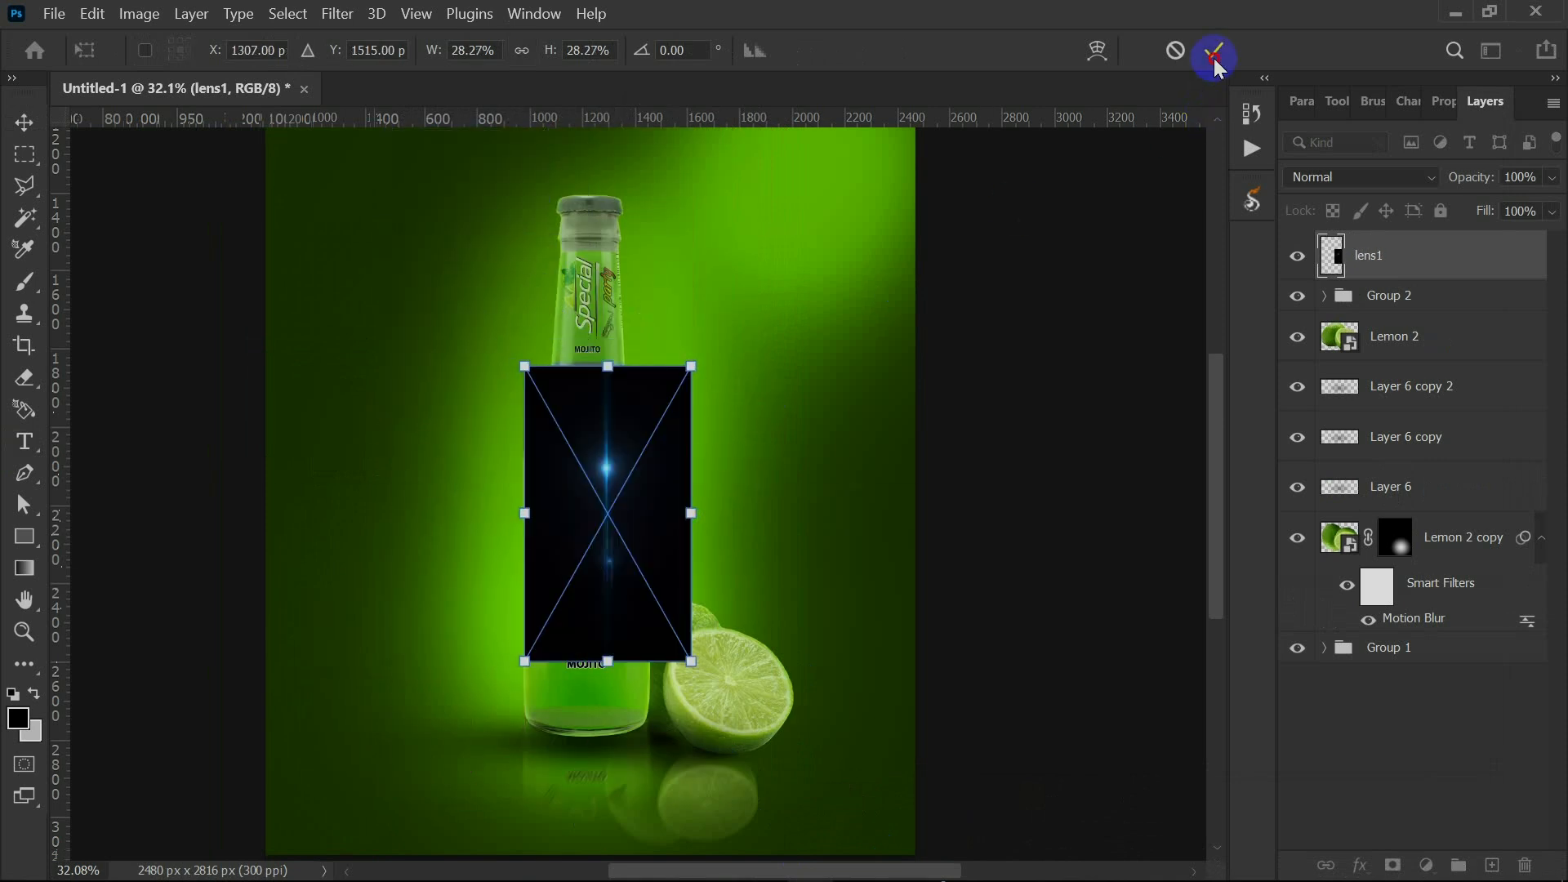
Set the lens1 layer's blend mode to Screen and move the flare onto the right edge of the bottle's body.
{"action": "left_click", "coordinate": [1358, 177]}
{"action": "left_click", "coordinate": [1307, 361]}
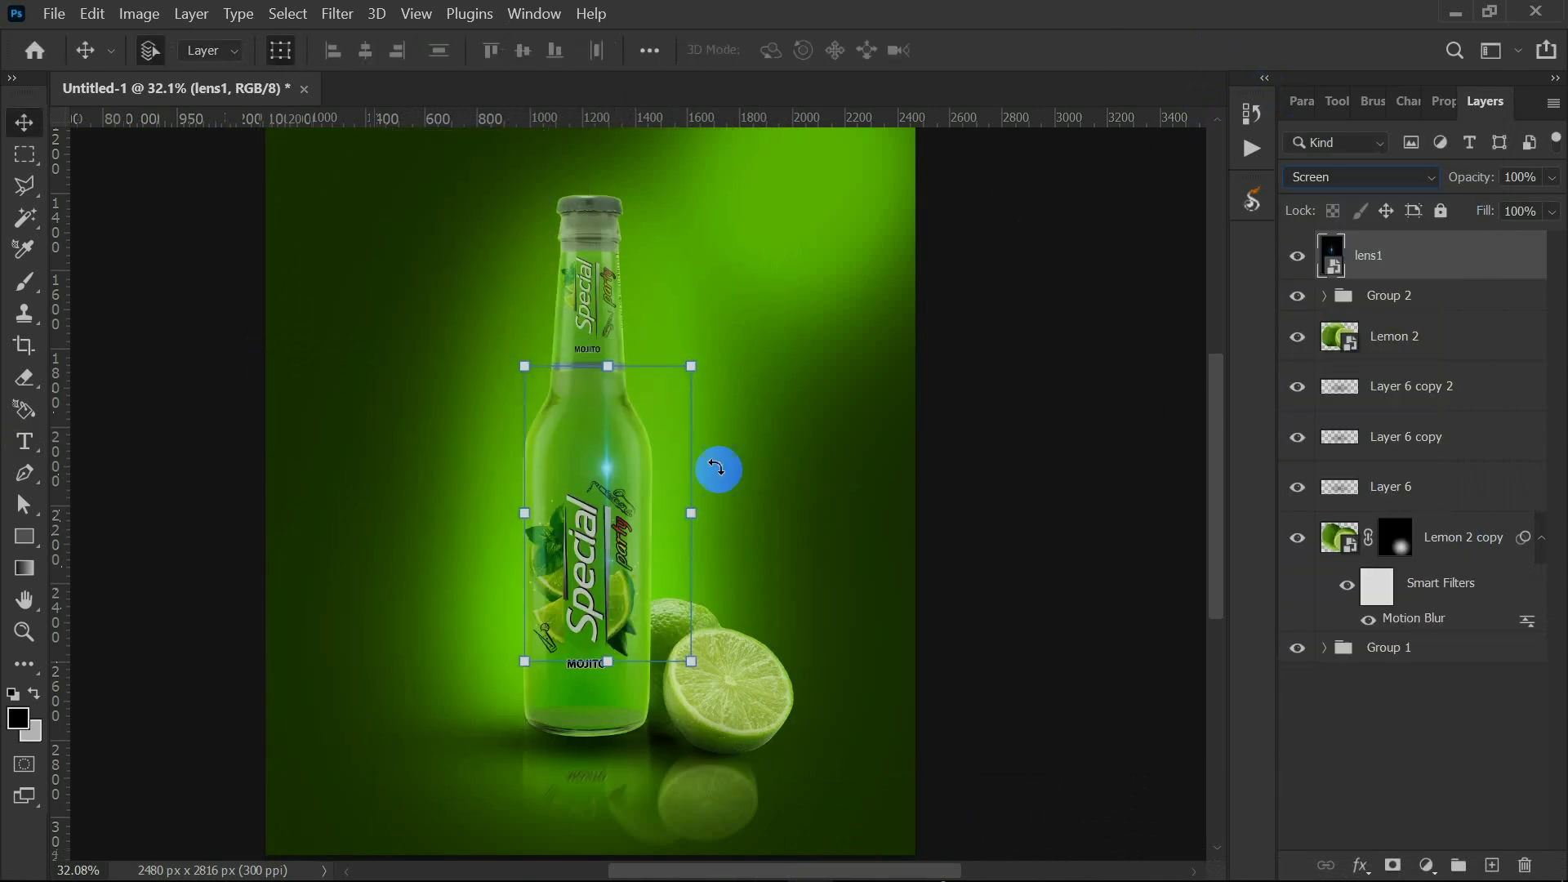
{"action": "left_click_drag", "start_coordinate": [609, 477], "coordinate": [667, 546]}
{"action": "scroll", "coordinate": [666, 420], "scroll_direction": "up", "scroll_amount": 3}
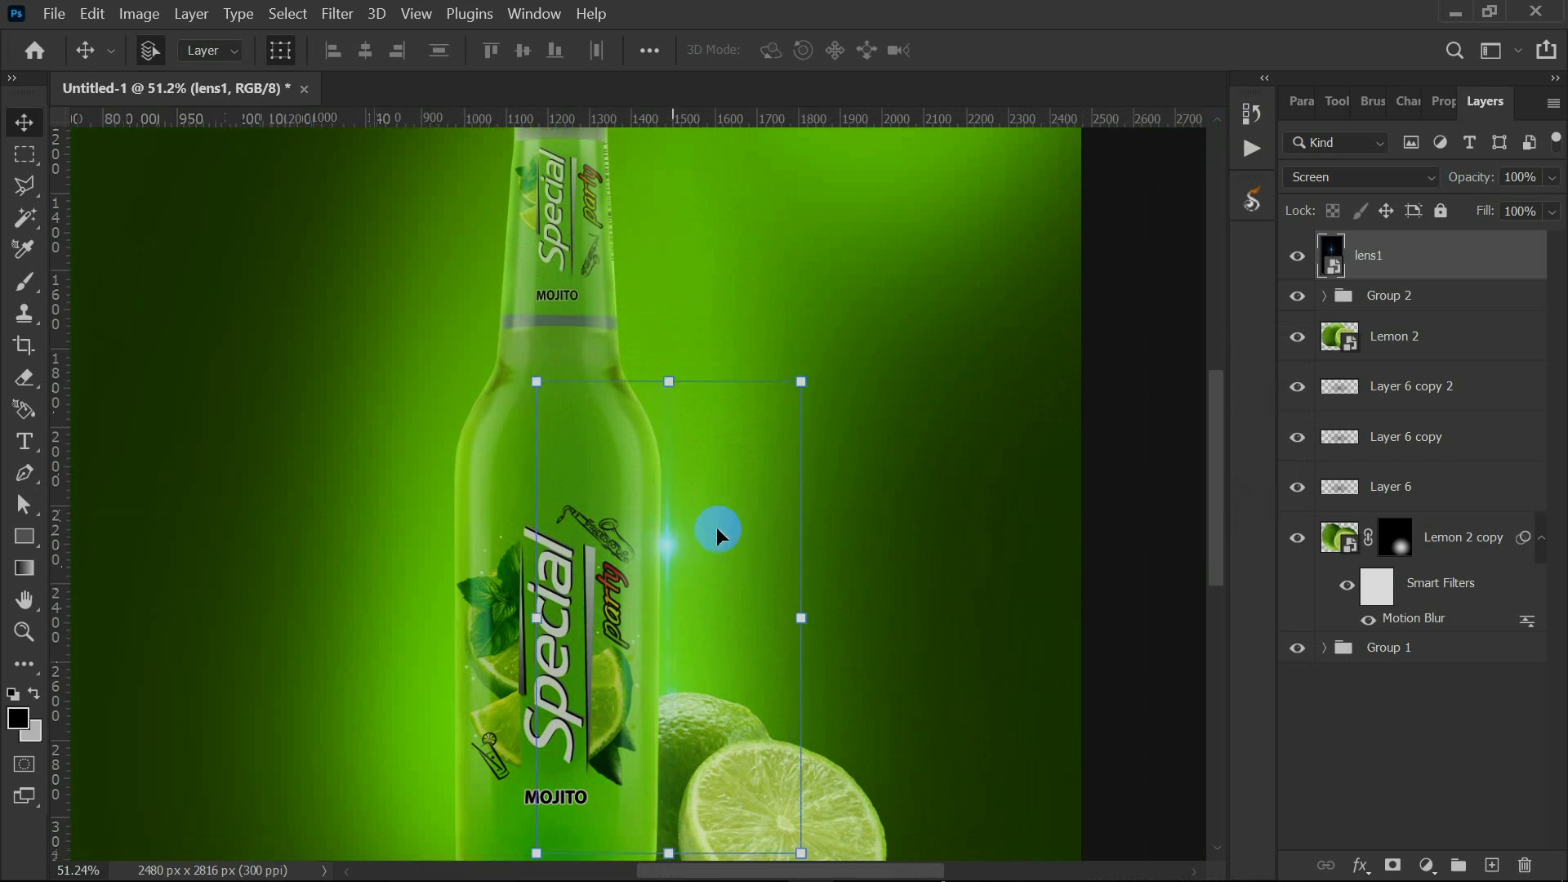
Add a layer mask to lens1 and clip a Hue/Saturation adjustment to it, shifting the flare's hue to golden yellow.
{"action": "left_click", "coordinate": [1392, 863]}
{"action": "left_click", "coordinate": [1427, 865]}
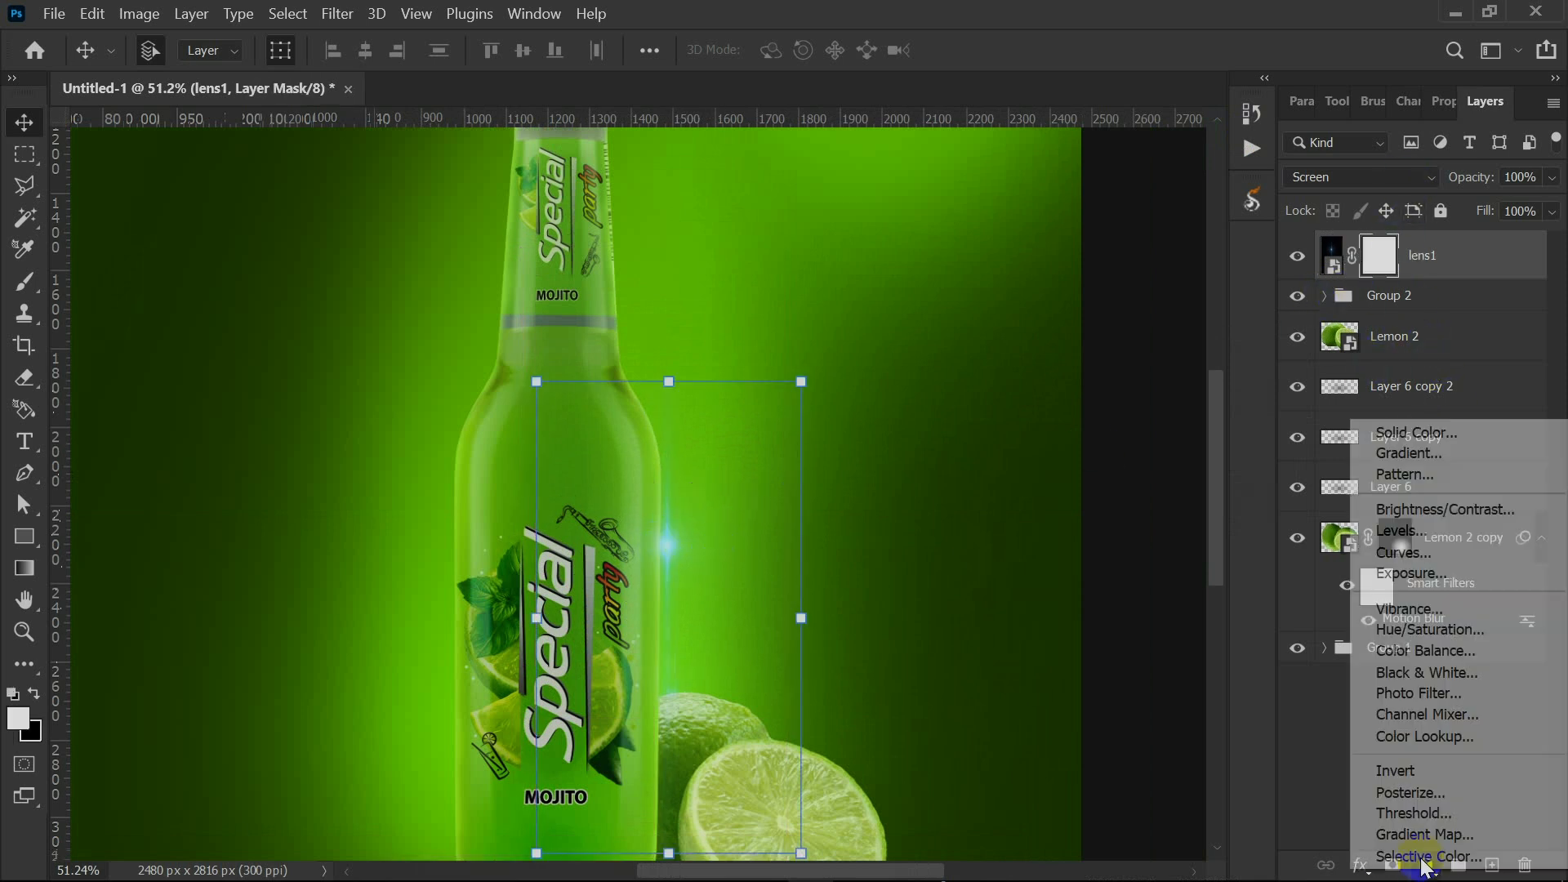
{"action": "left_click", "coordinate": [1403, 629]}
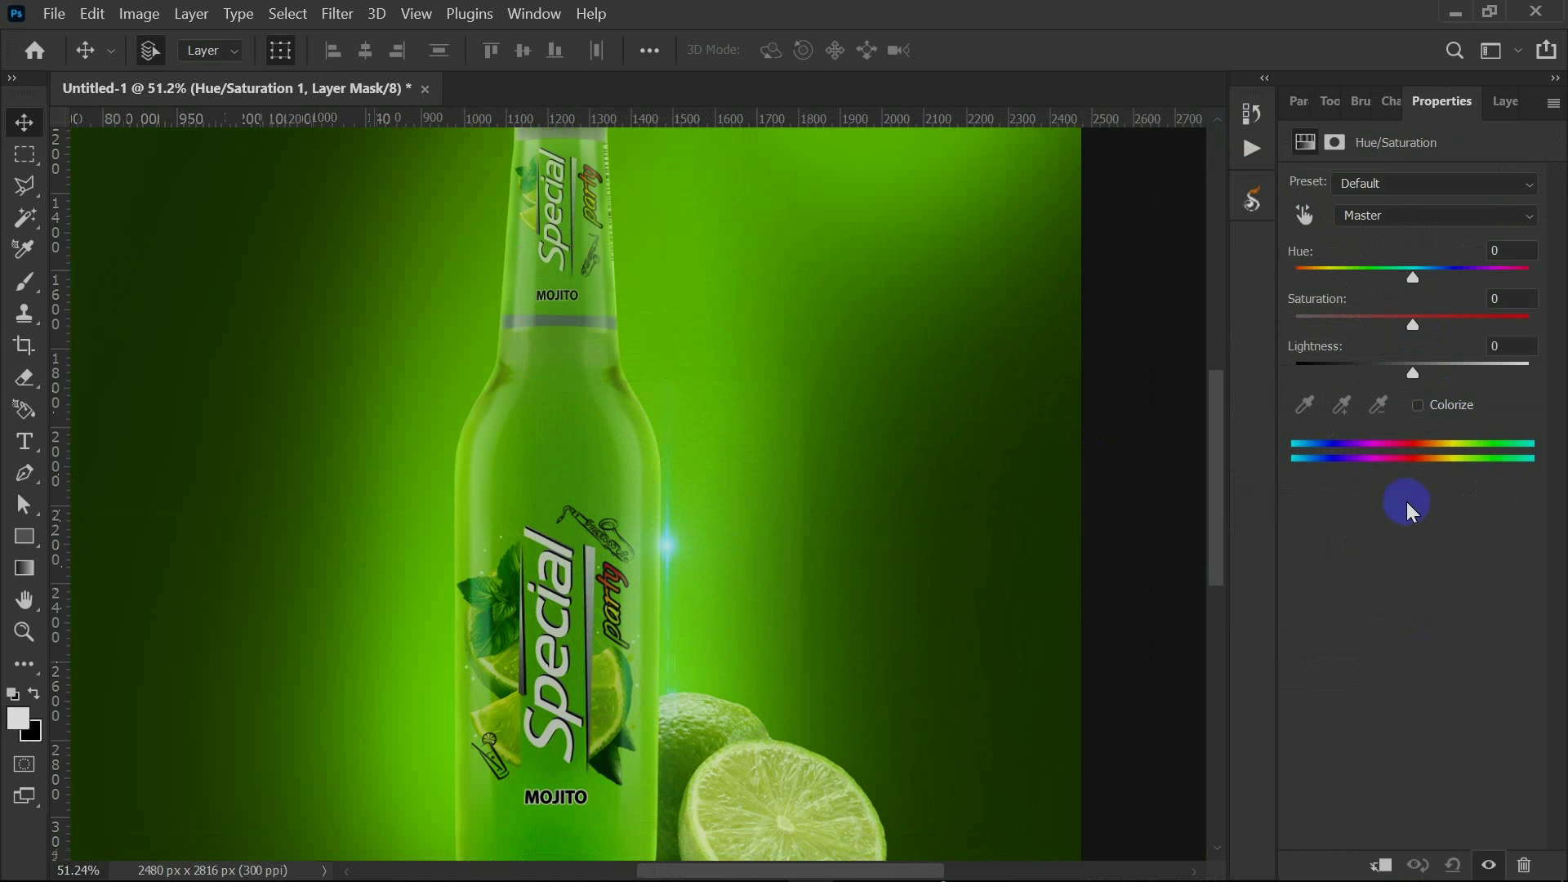
{"action": "left_click_drag", "start_coordinate": [1365, 288], "coordinate": [1351, 291]}
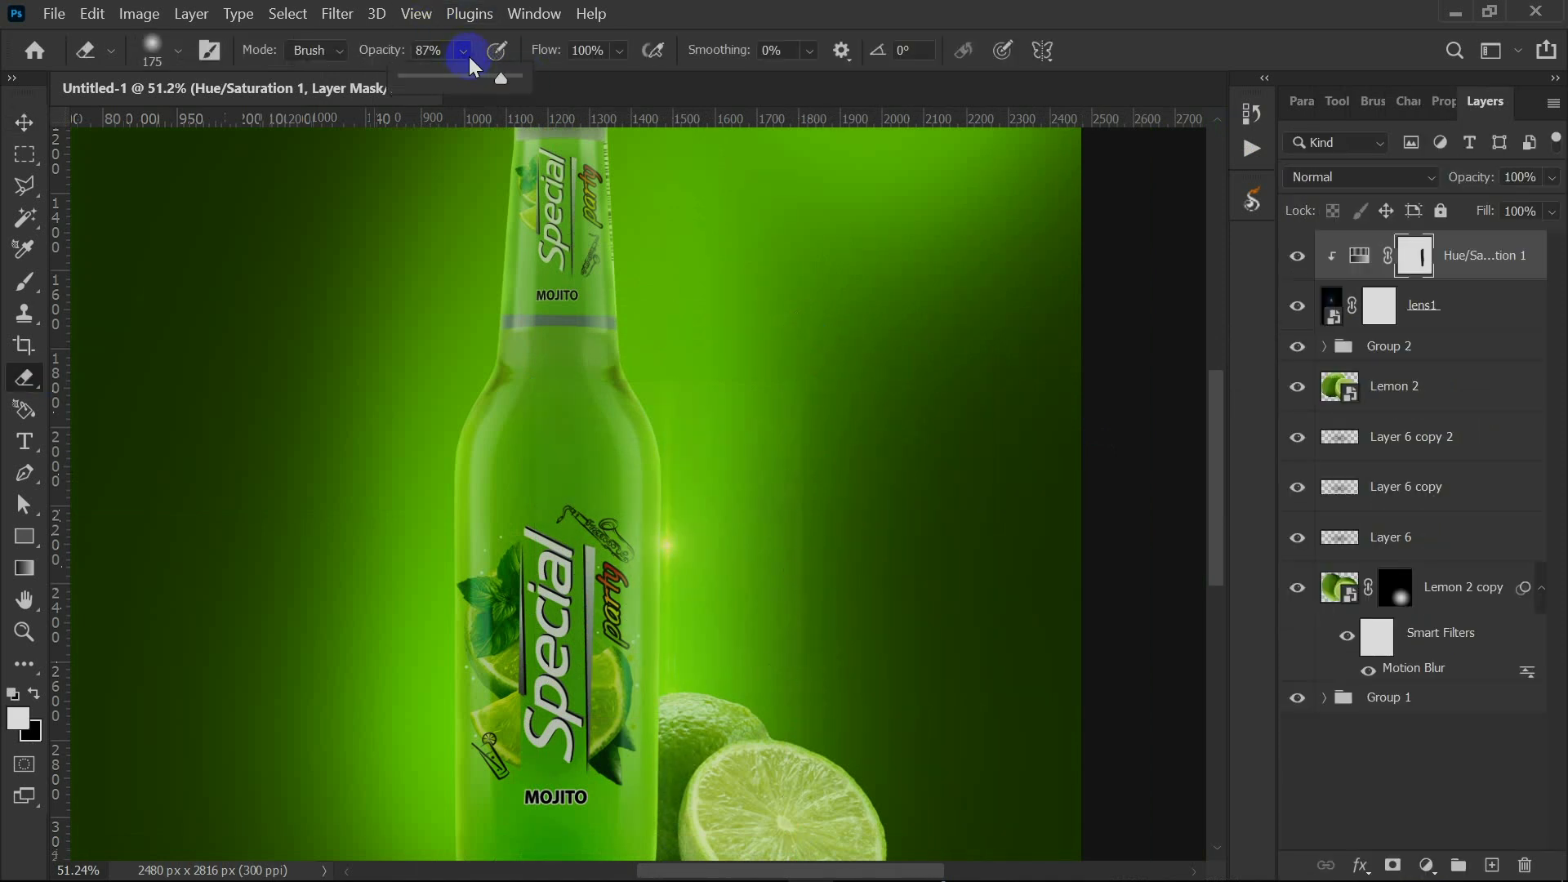
Erase the flare's unwanted haze and edges on the lens1 mask with a 175 px soft round eraser at 100% opacity.
{"action": "left_click", "coordinate": [787, 363]}
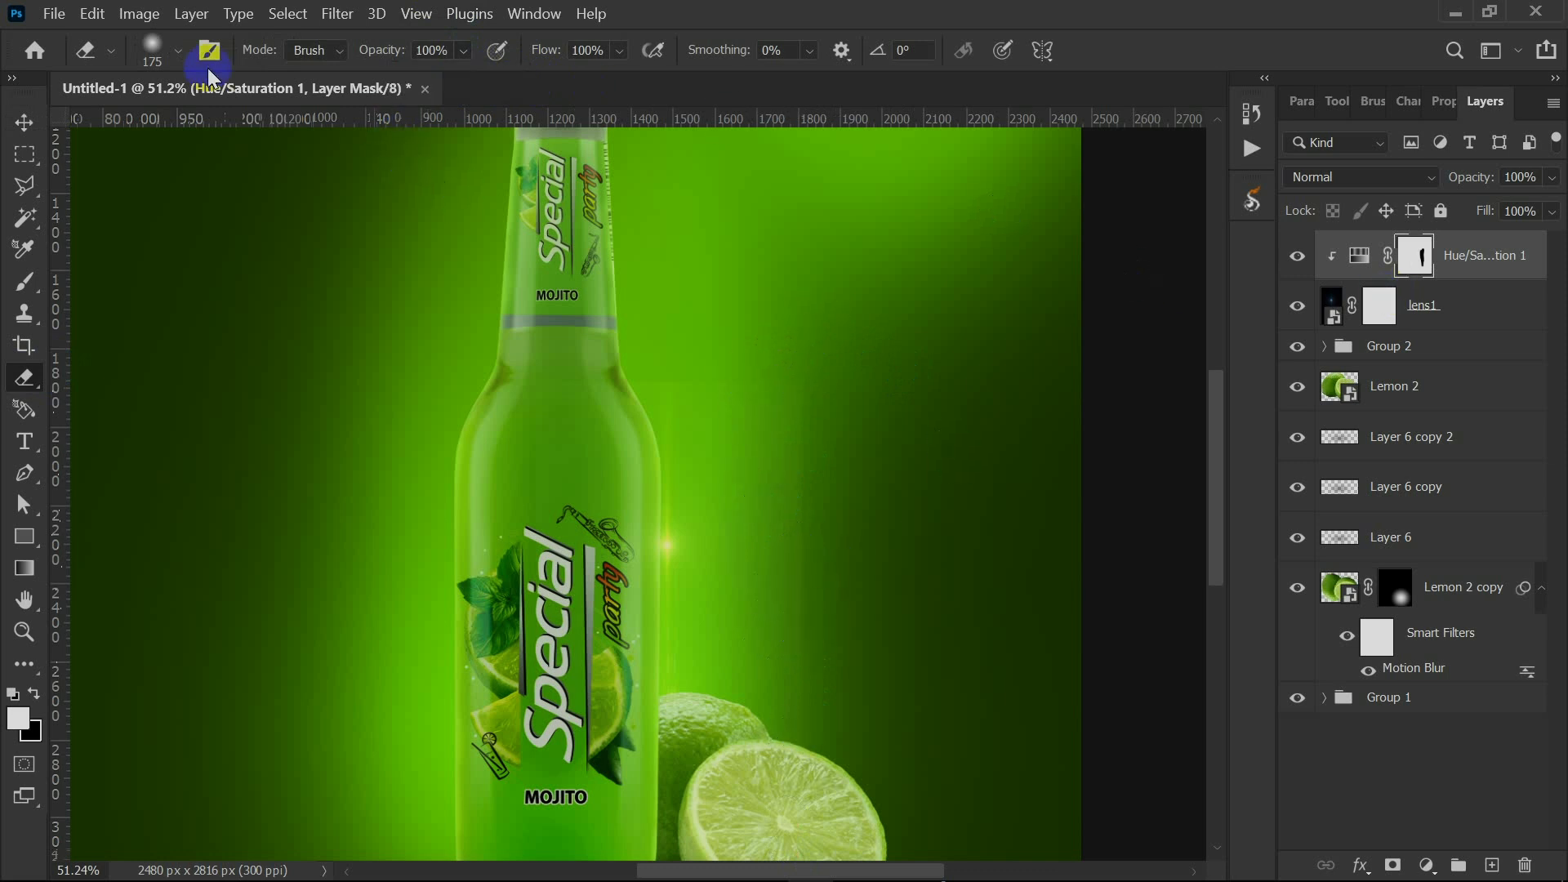
{"action": "left_click", "coordinate": [178, 50]}
{"action": "left_click", "coordinate": [291, 360]}
{"action": "left_click", "coordinate": [1057, 424]}
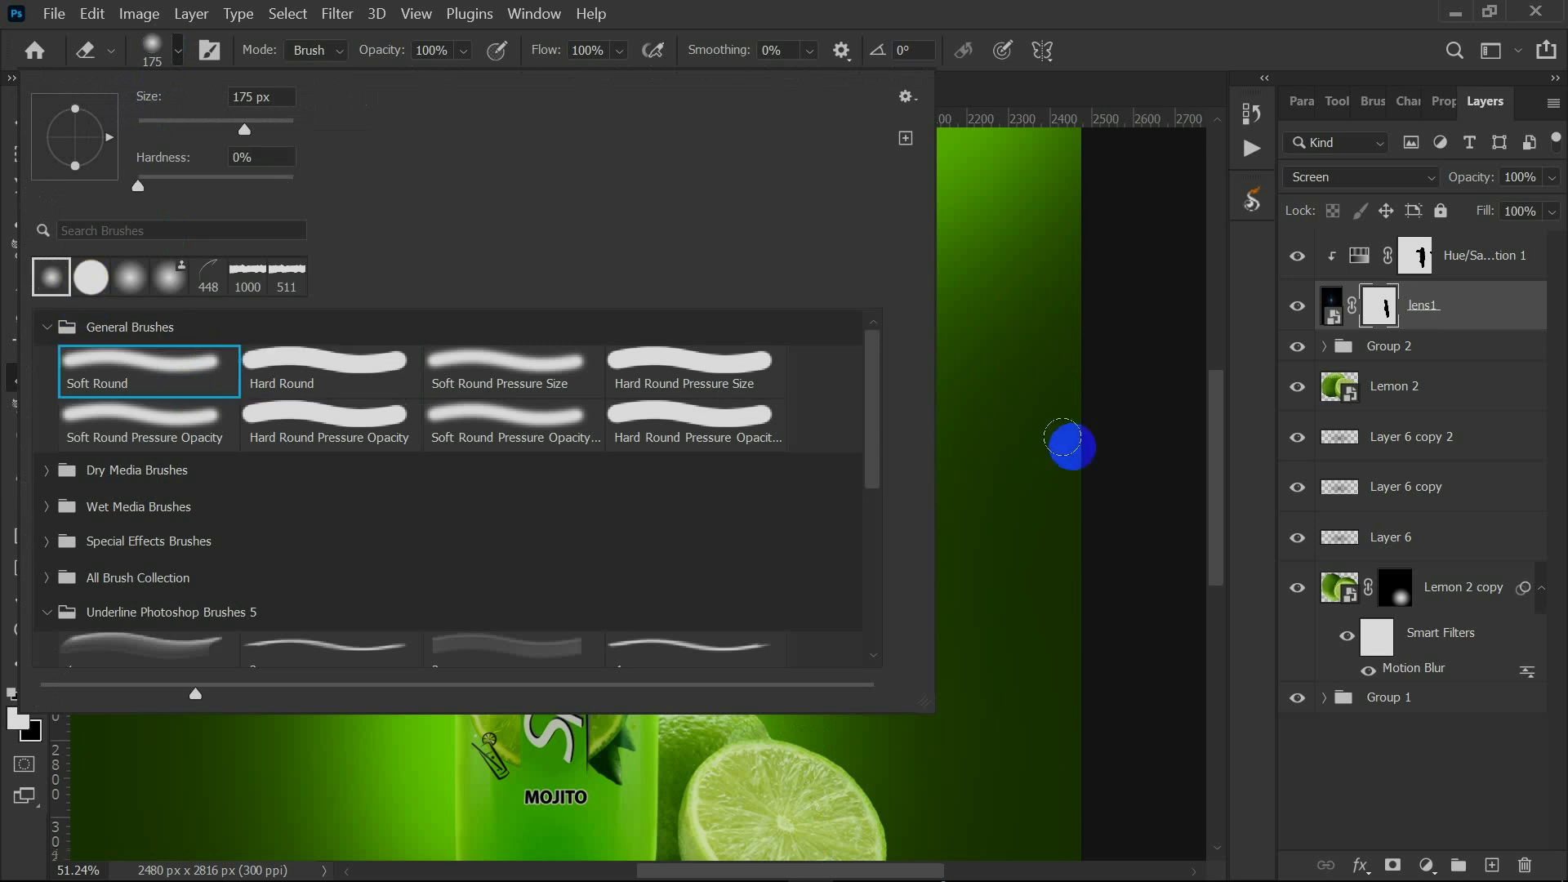
{"action": "left_click", "coordinate": [1068, 444]}
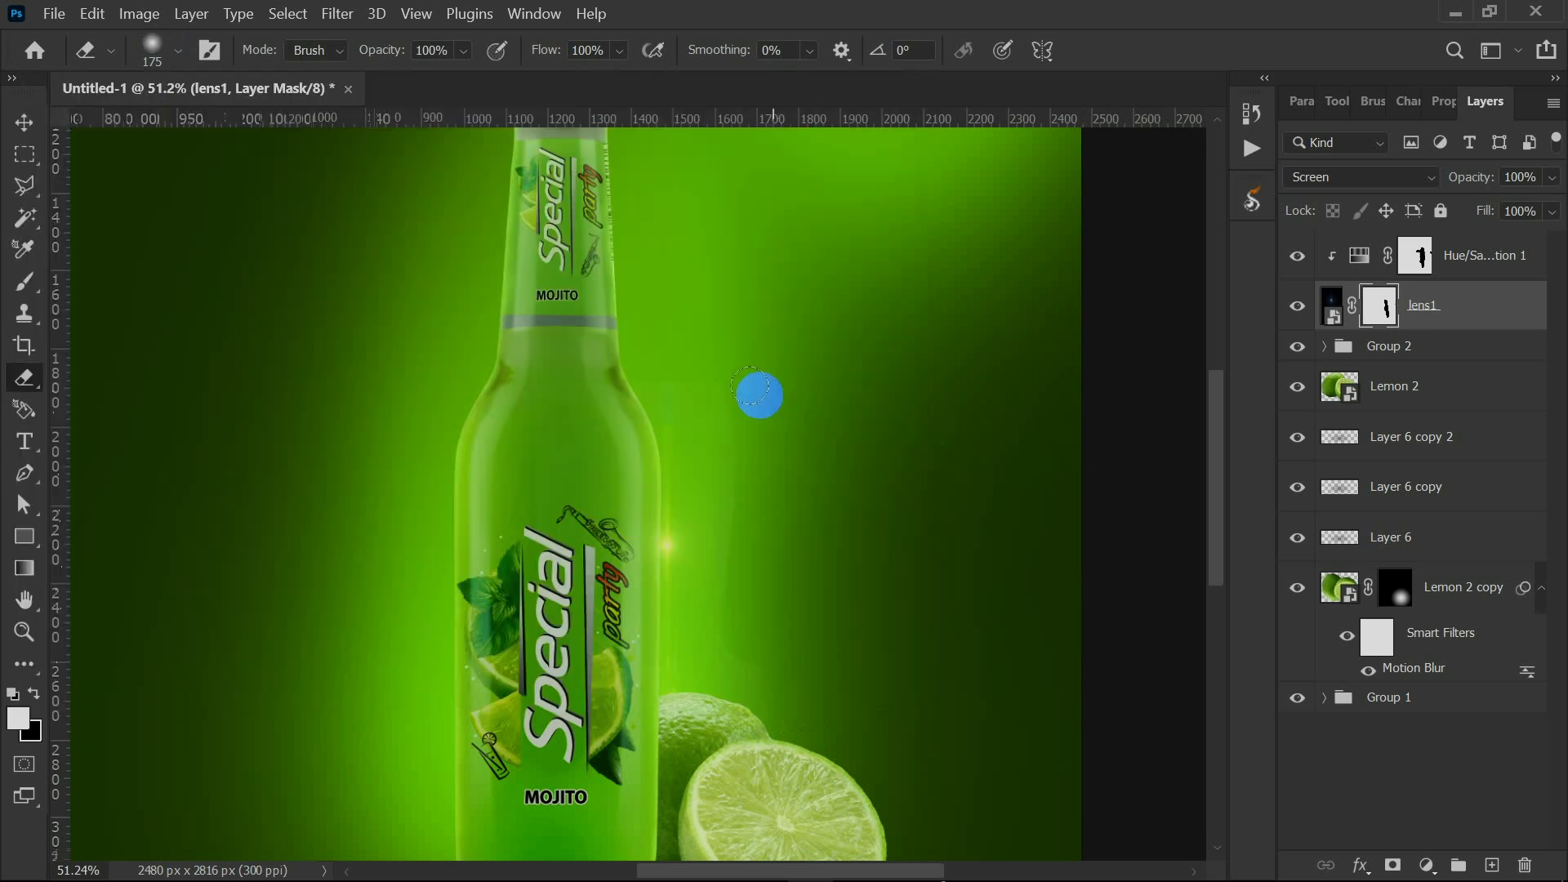
{"action": "scroll", "coordinate": [756, 603], "scroll_direction": "down", "scroll_amount": 2}
{"action": "scroll", "coordinate": [709, 598], "scroll_direction": "up", "scroll_amount": 6}
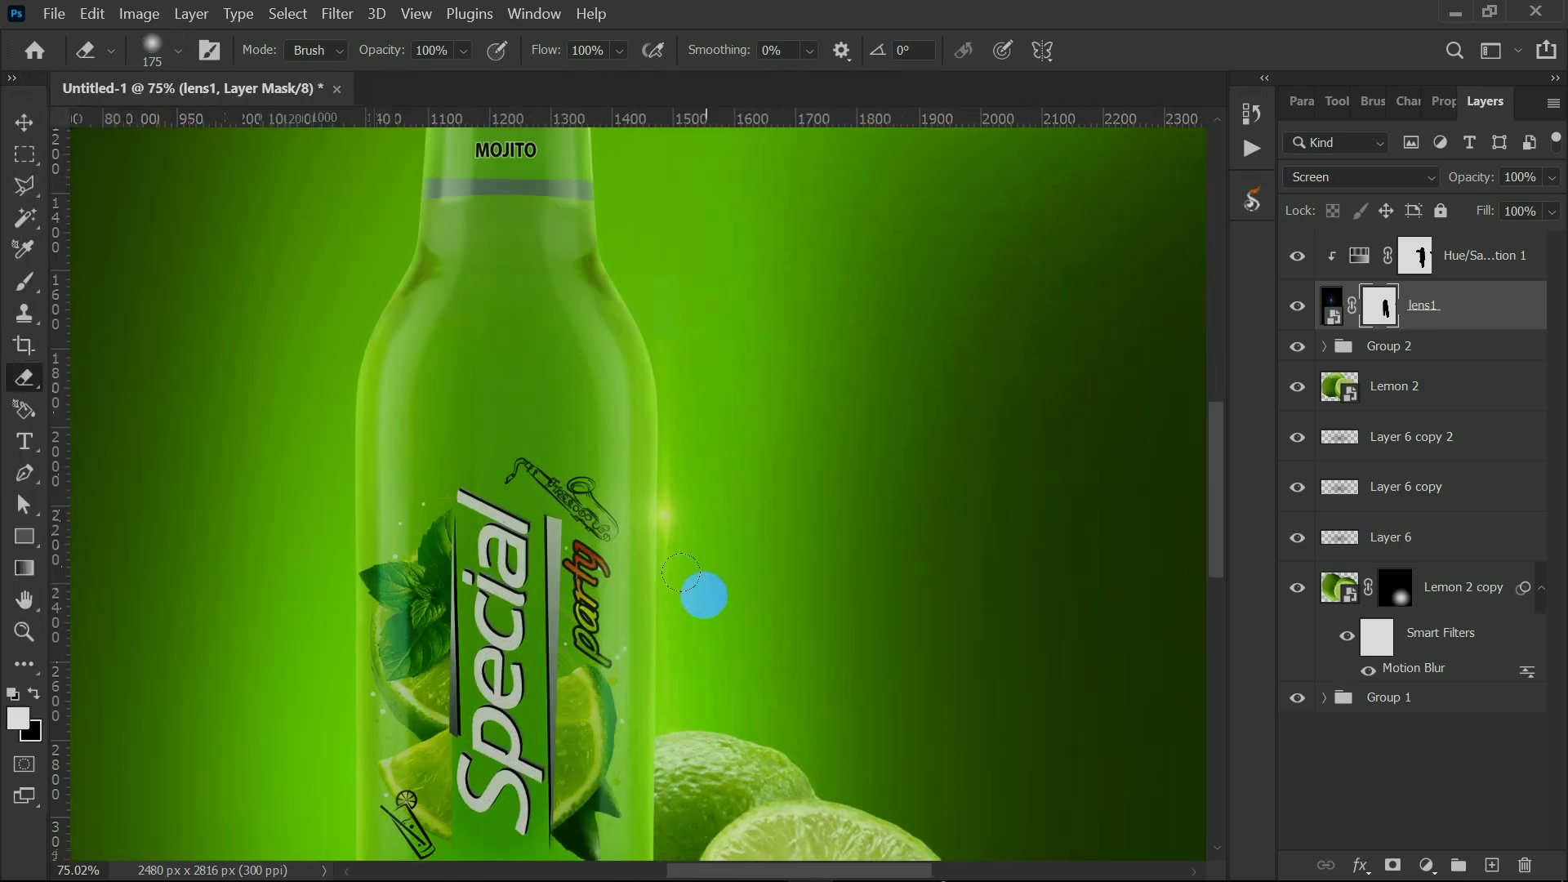
{"action": "scroll", "coordinate": [709, 591], "scroll_direction": "down", "scroll_amount": 3}
{"action": "scroll", "coordinate": [696, 388], "scroll_direction": "up", "scroll_amount": 2}
{"action": "left_click_drag", "start_coordinate": [578, 326], "coordinate": [517, 425]}
{"action": "scroll", "coordinate": [613, 466], "scroll_direction": "down", "scroll_amount": 8}
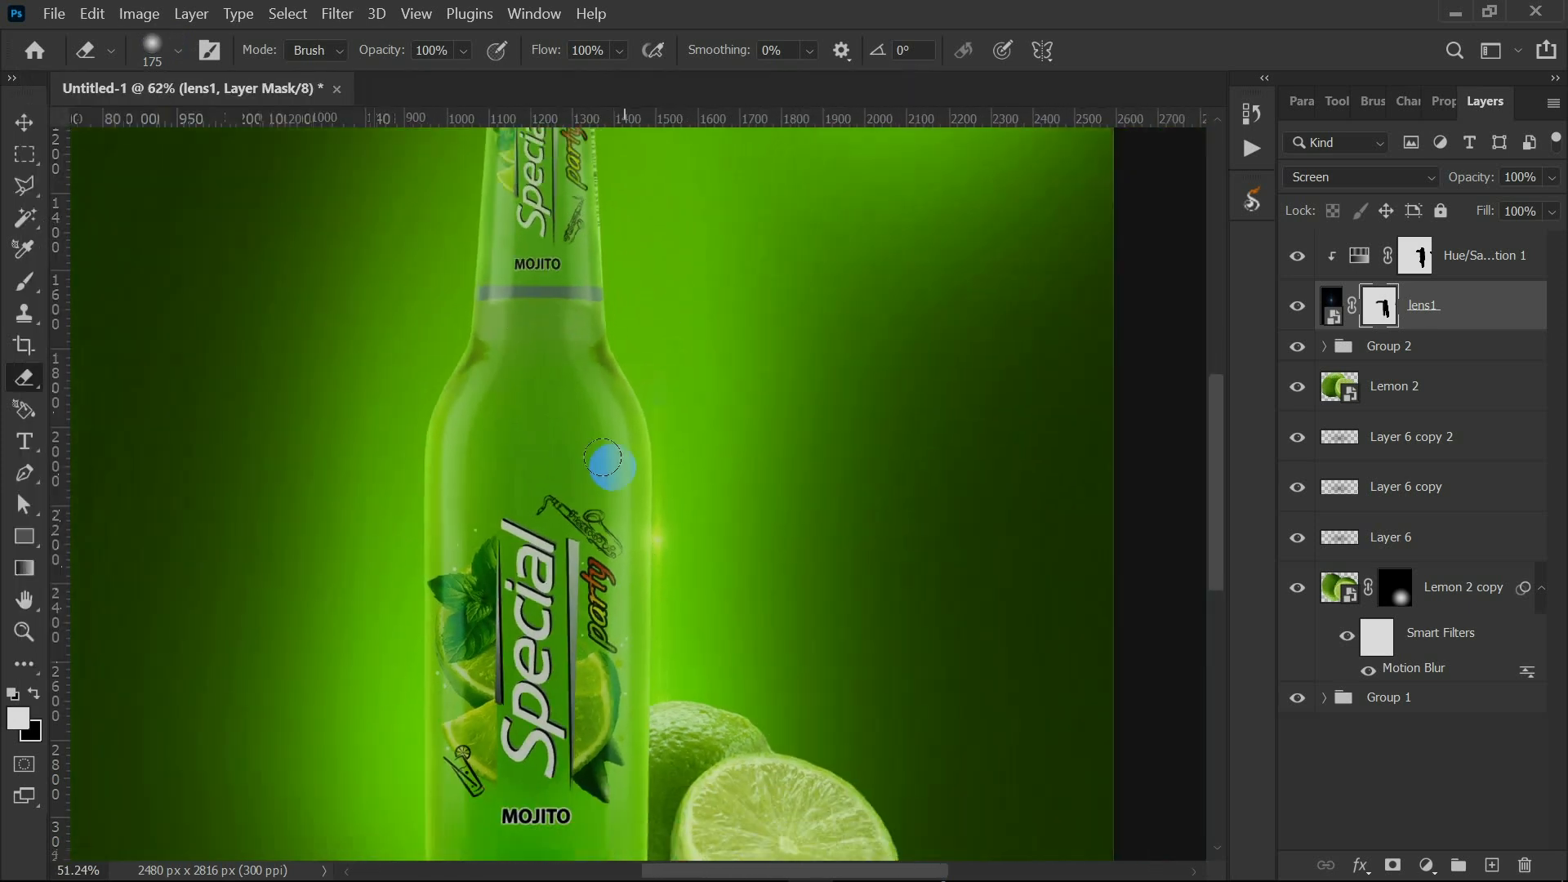
{"action": "scroll", "coordinate": [715, 527], "scroll_direction": "up", "scroll_amount": 3}
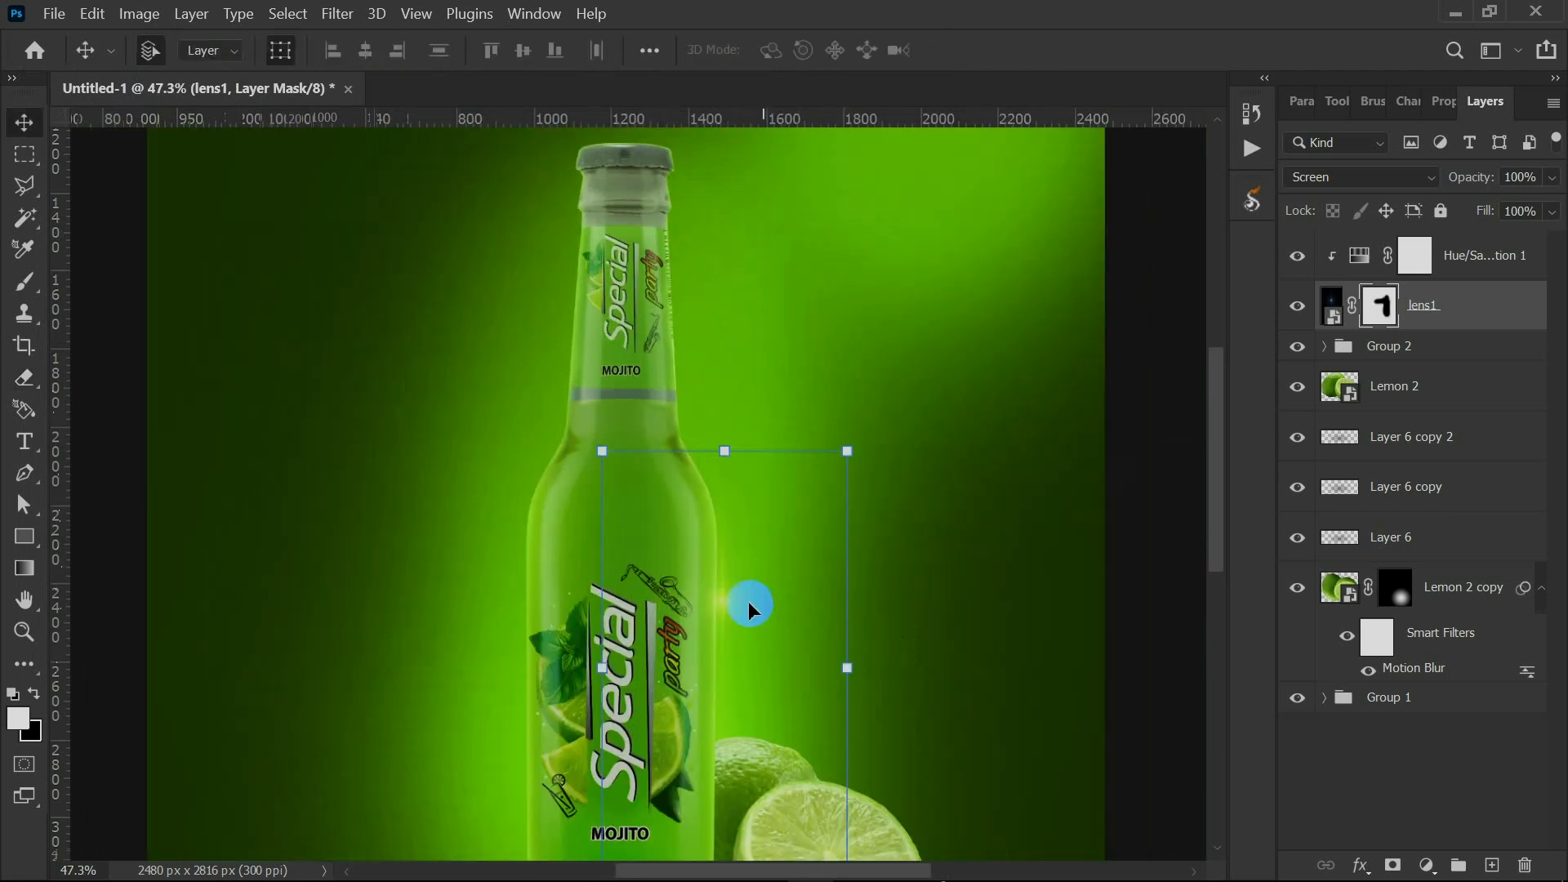
Duplicate the lens flare onto the right edge of the bottle's neck.
{"action": "left_click_drag", "start_coordinate": [750, 609], "coordinate": [667, 280]}
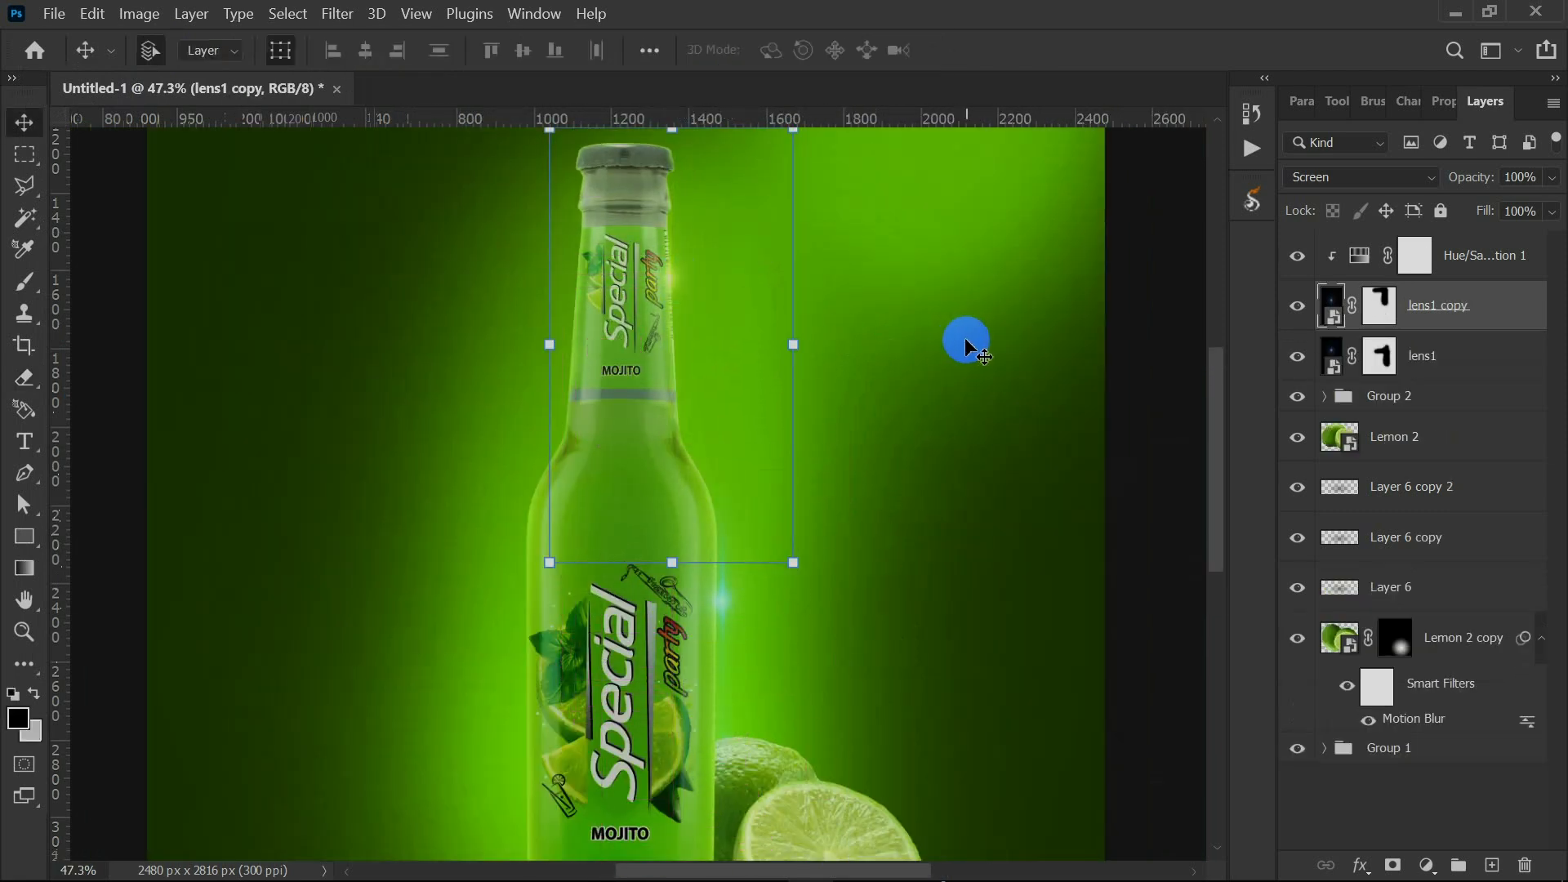
Undo the flare duplicate on the bottle's neck and try merging the flare with its Hue/Saturation adjustment.
{"action": "key", "text": "ctrl+z"}
{"action": "left_click", "coordinate": [1472, 254], "text": "shift"}
{"action": "key", "text": "ctrl+e"}
{"action": "key", "text": "ctrl+z"}
{"action": "left_click_drag", "start_coordinate": [753, 609], "coordinate": [678, 326]}
{"action": "key", "text": "ctrl+z"}
Duplicate the lens1 flare together with its Hue/Saturation adjustment onto the neck's right edge and rotate the copy about -2.5°.
{"action": "left_click", "coordinate": [1149, 531]}
{"action": "left_click", "coordinate": [1462, 307]}
{"action": "left_click", "coordinate": [1472, 255], "text": "shift"}
{"action": "left_click_drag", "start_coordinate": [724, 608], "coordinate": [682, 350]}
{"action": "left_click_drag", "start_coordinate": [828, 177], "coordinate": [814, 177]}
{"action": "scroll", "coordinate": [687, 377], "scroll_direction": "up", "scroll_amount": 3}
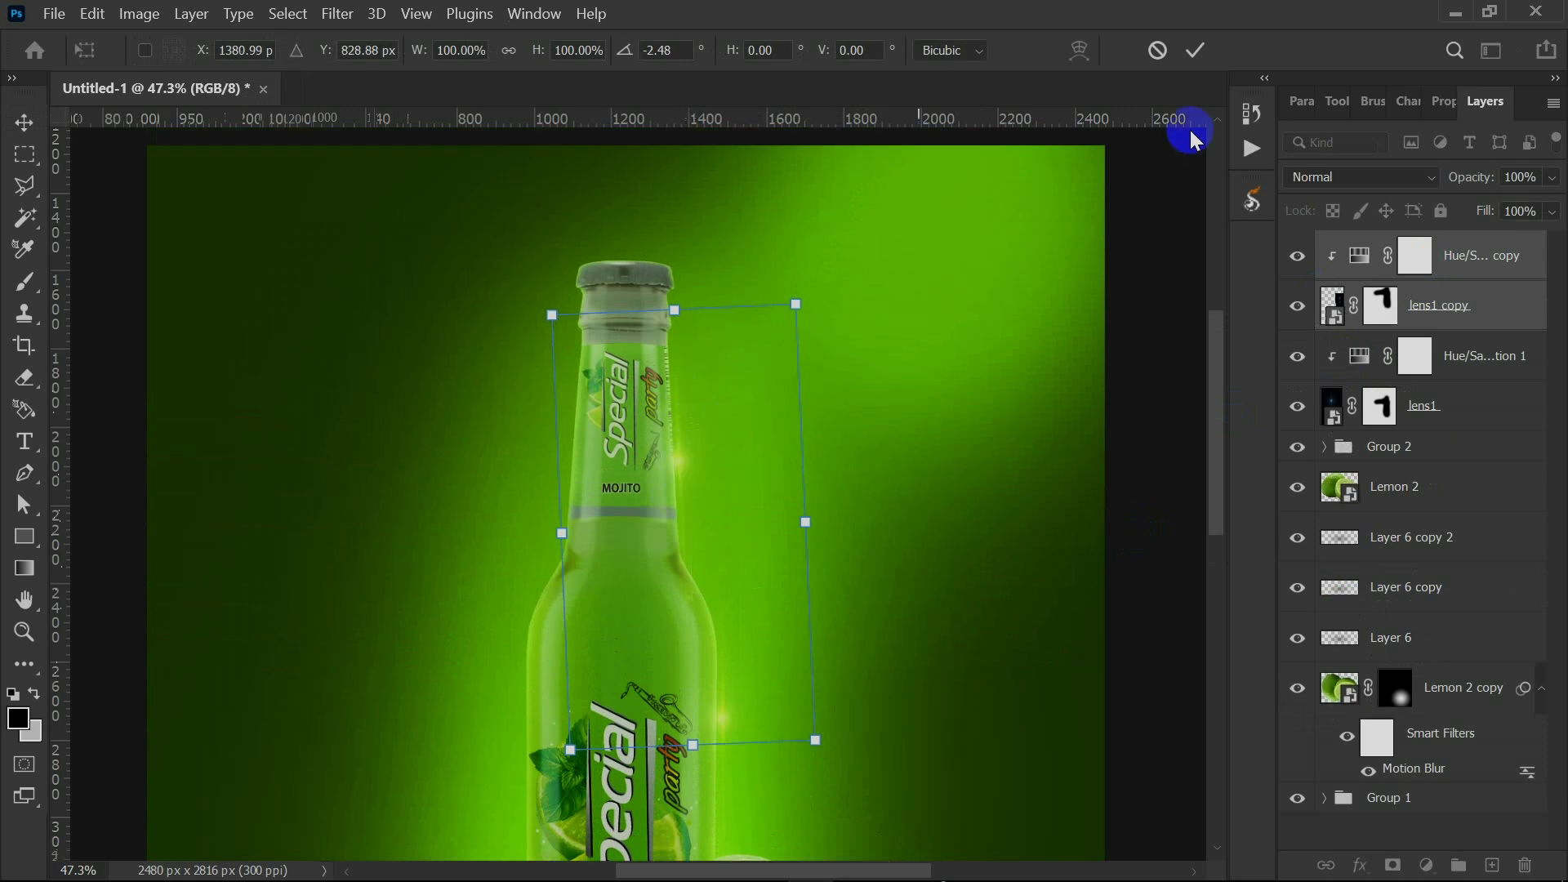
{"action": "left_click", "coordinate": [1195, 51]}
Duplicate the flare and its adjustment onto the bottle cap's right edge, scale the copy to about 22% and tilt it along the edge.
{"action": "left_click_drag", "start_coordinate": [680, 456], "coordinate": [683, 262]}
{"action": "key", "text": "ctrl+t"}
{"action": "scroll", "coordinate": [826, 245], "scroll_direction": "up", "scroll_amount": 2}
{"action": "left_click_drag", "start_coordinate": [826, 245], "coordinate": [674, 359]}
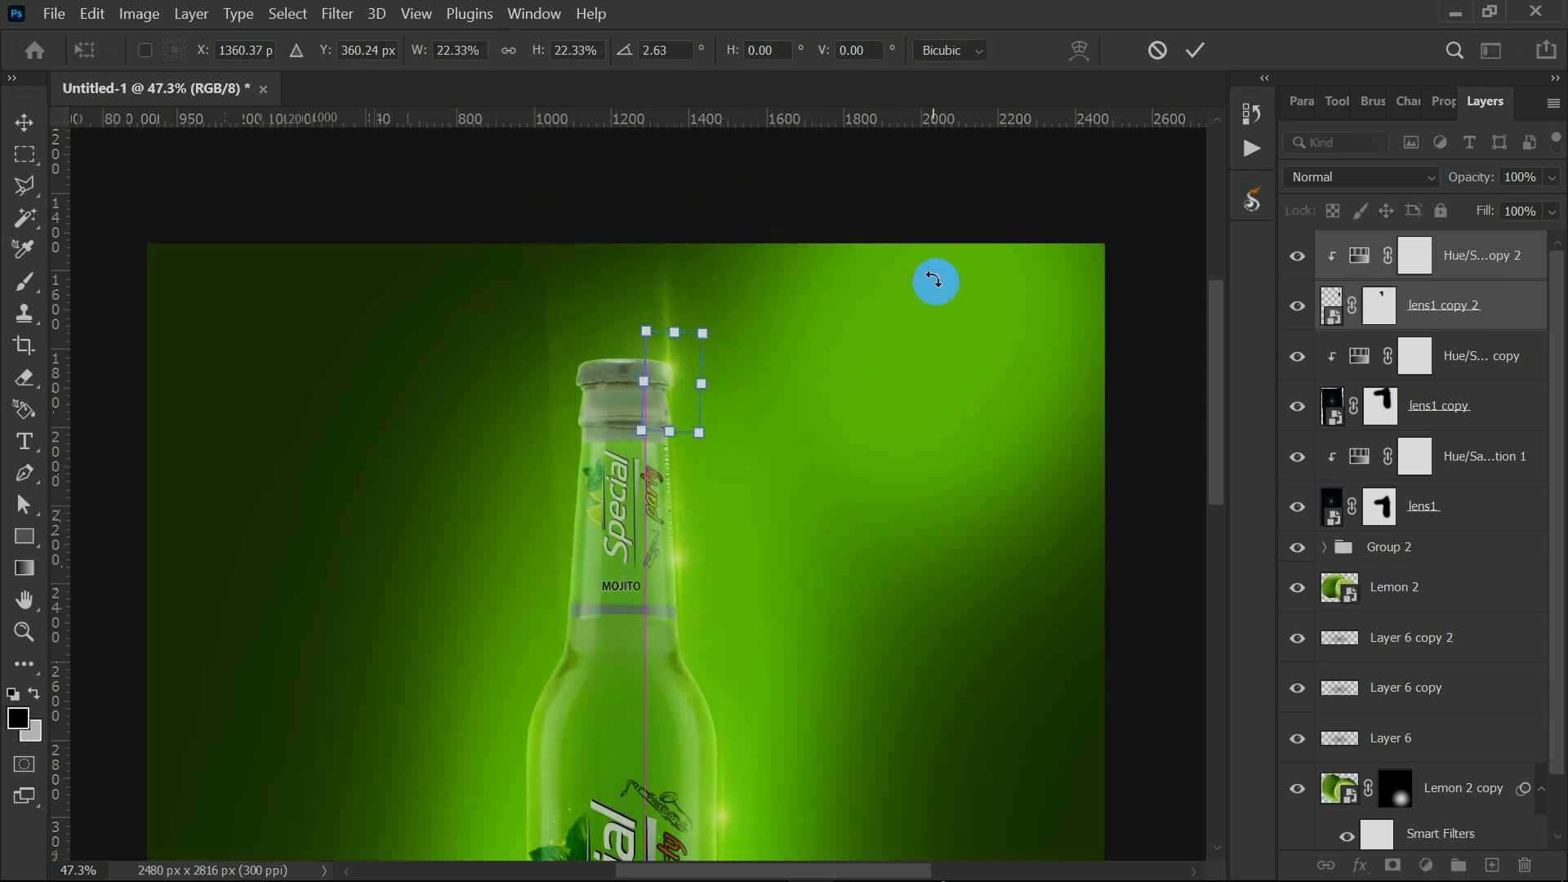
{"action": "left_click", "coordinate": [1195, 50]}
{"action": "key", "text": "ctrl+t"}
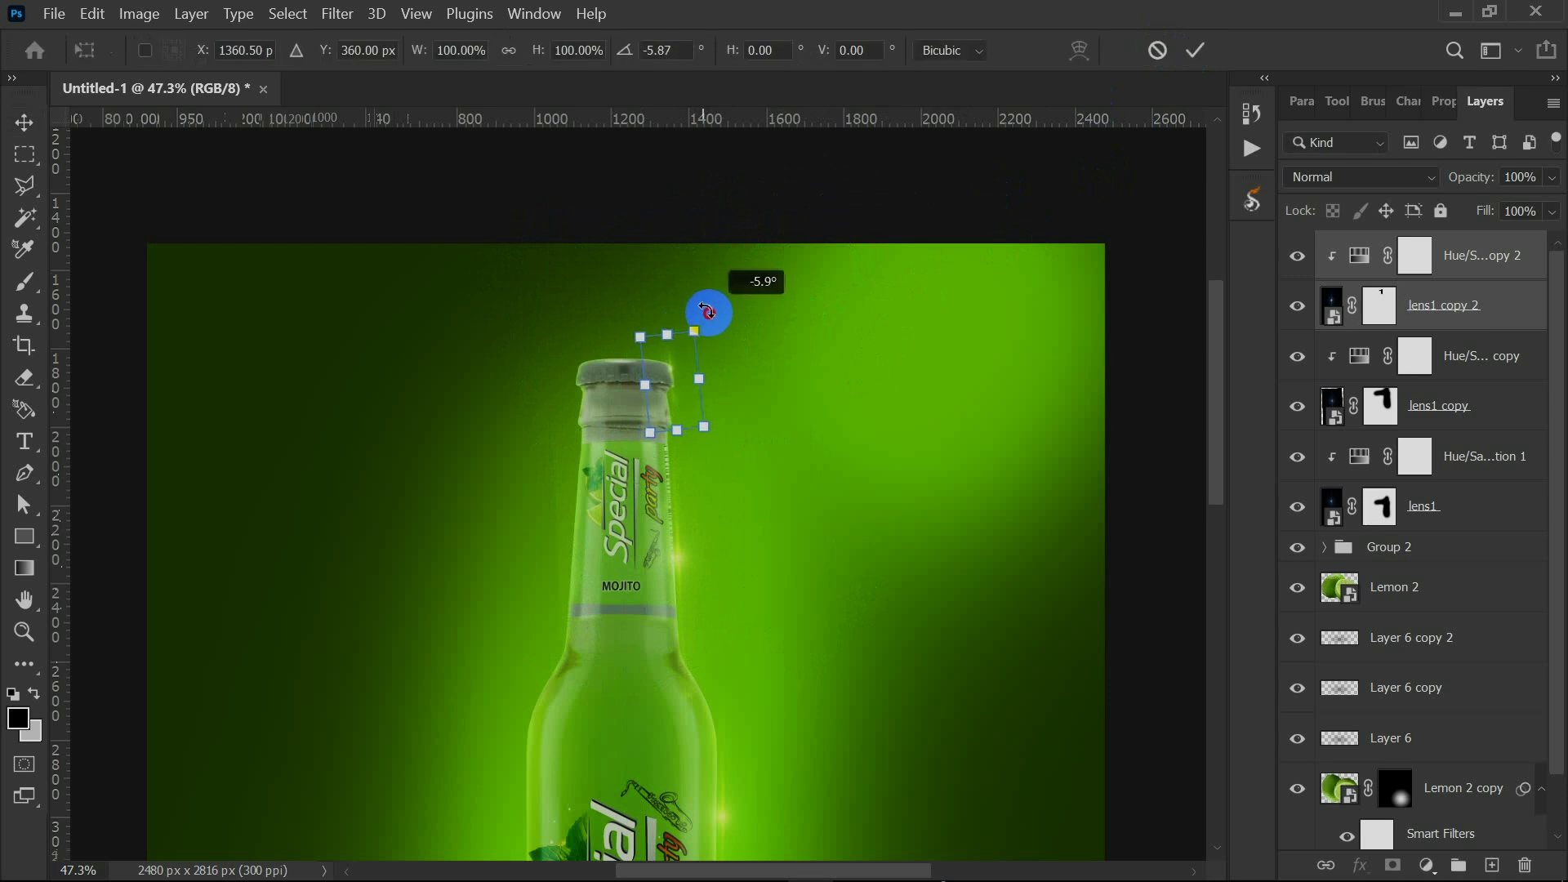
{"action": "left_click", "coordinate": [1195, 50]}
Group the Lemon 2 layer, the three Layer 6 shadow layers and the Lemon 2 copy reflection.
{"action": "key", "text": "ctrl+minus"}
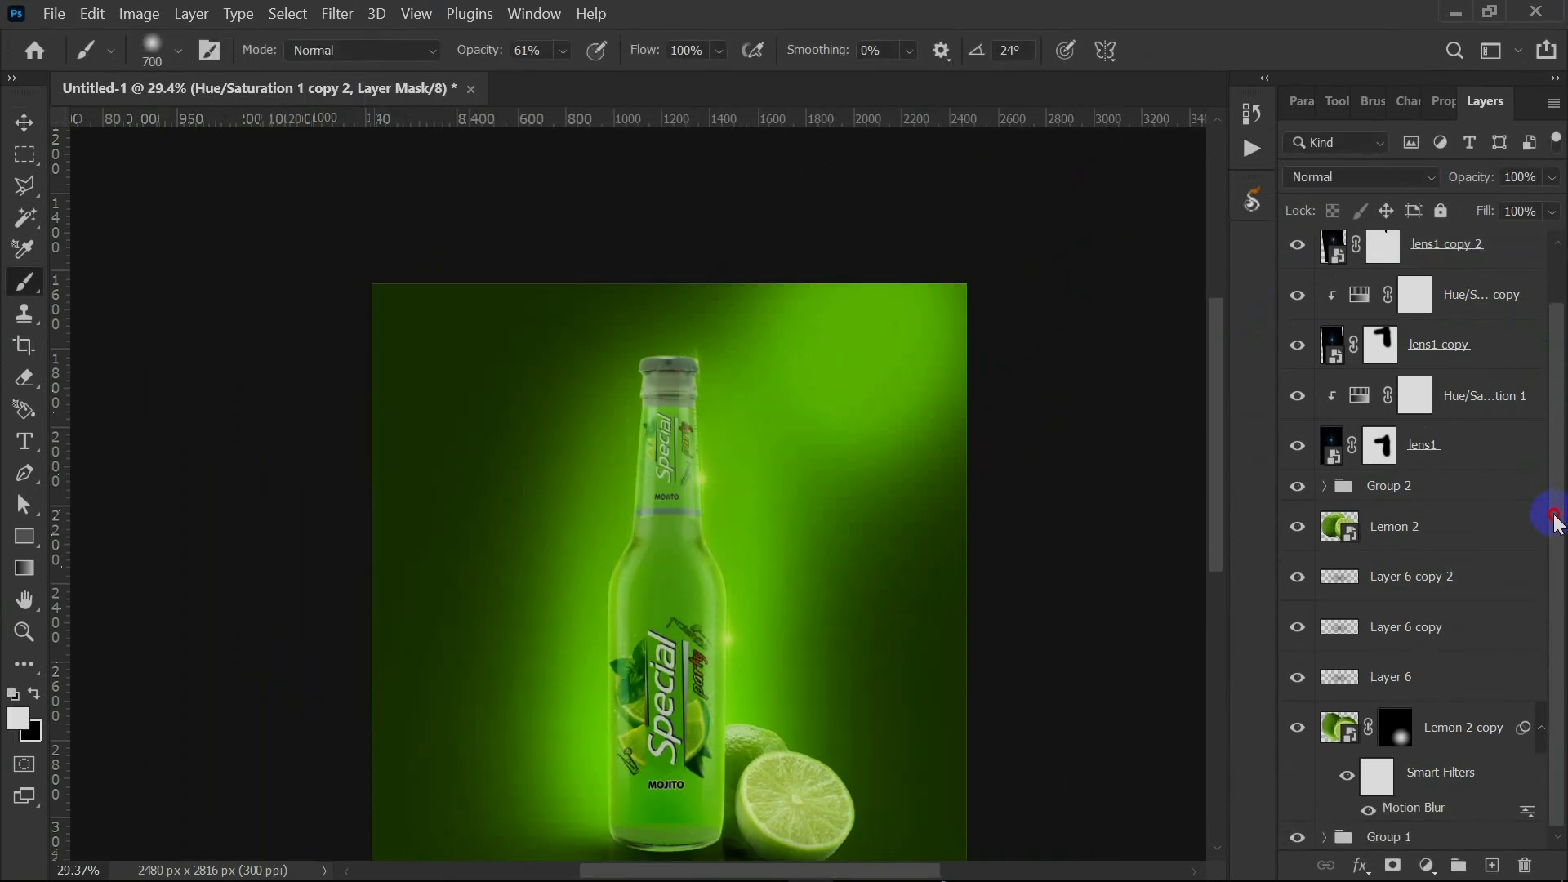
{"action": "left_click_drag", "start_coordinate": [1555, 515], "coordinate": [1560, 303]}
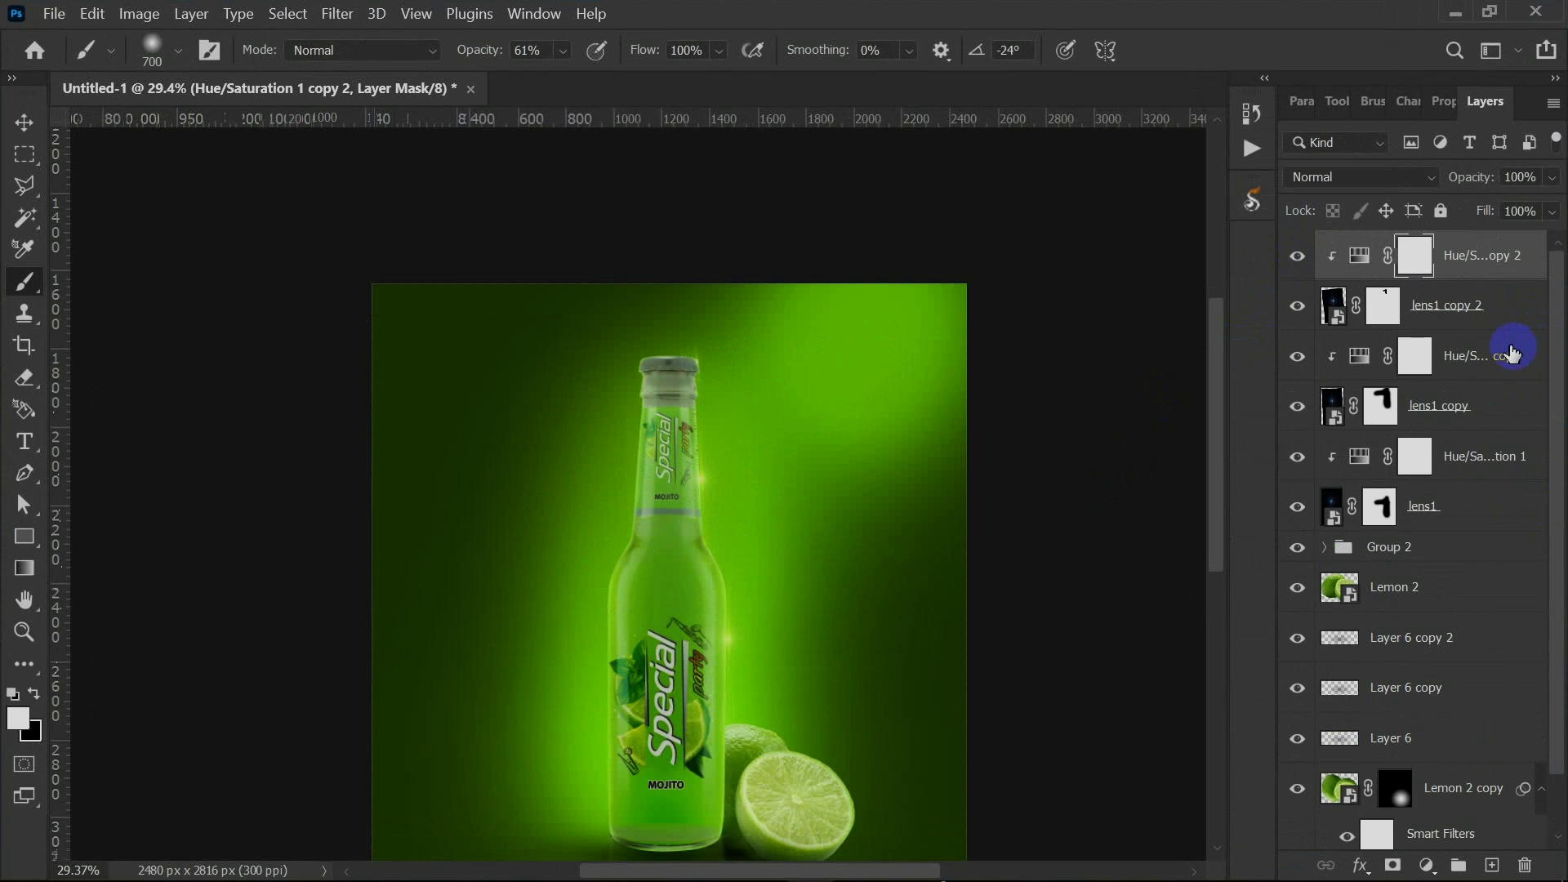
{"action": "scroll", "coordinate": [1401, 756], "scroll_direction": "down", "scroll_amount": 2}
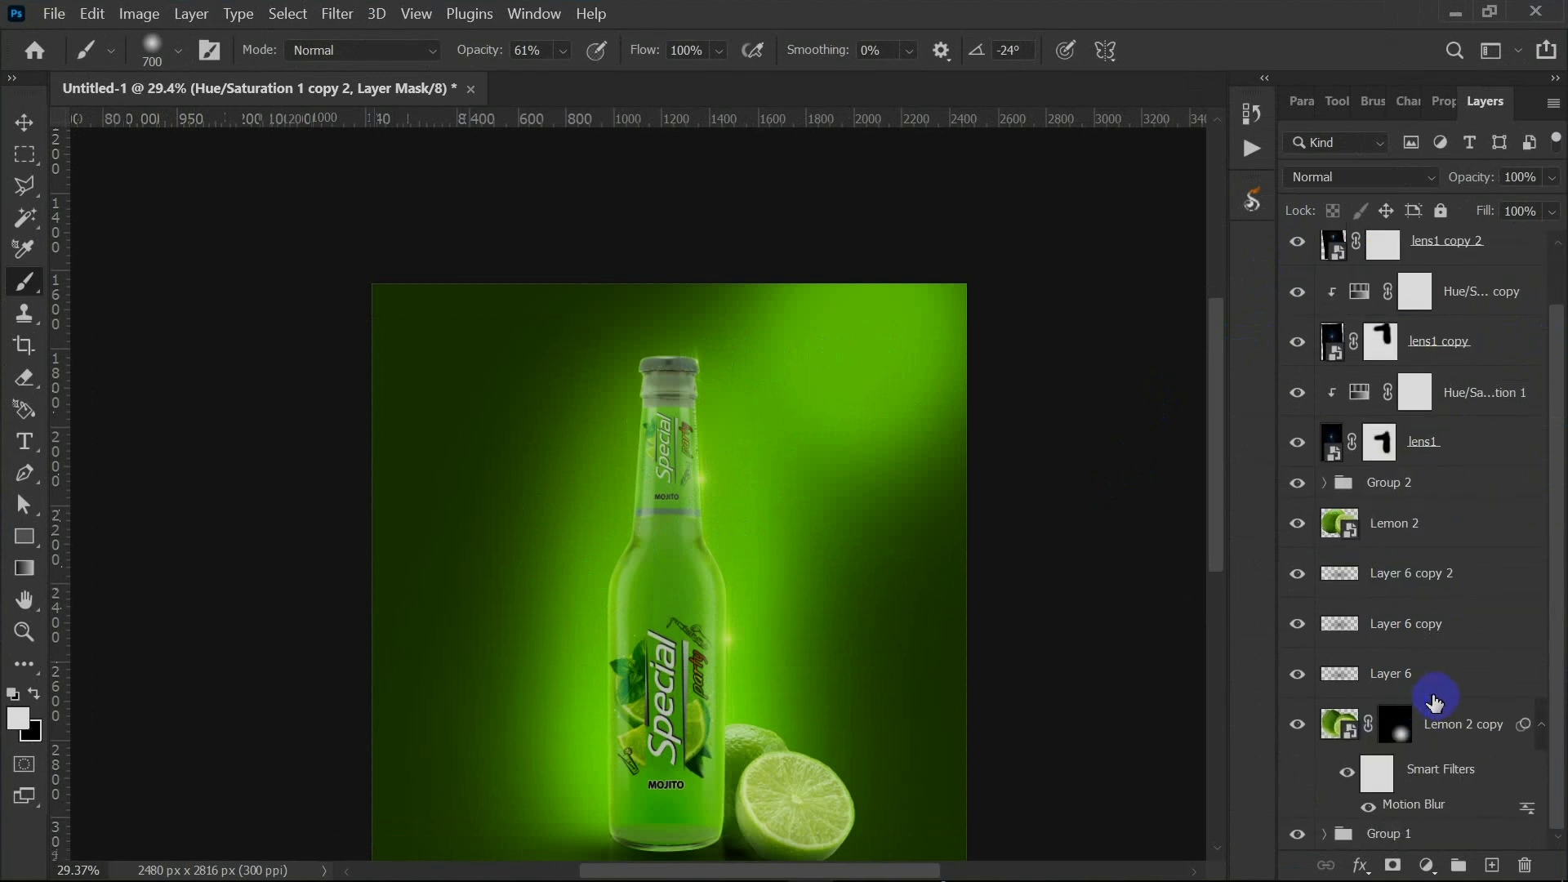
{"action": "left_click", "coordinate": [1323, 483]}
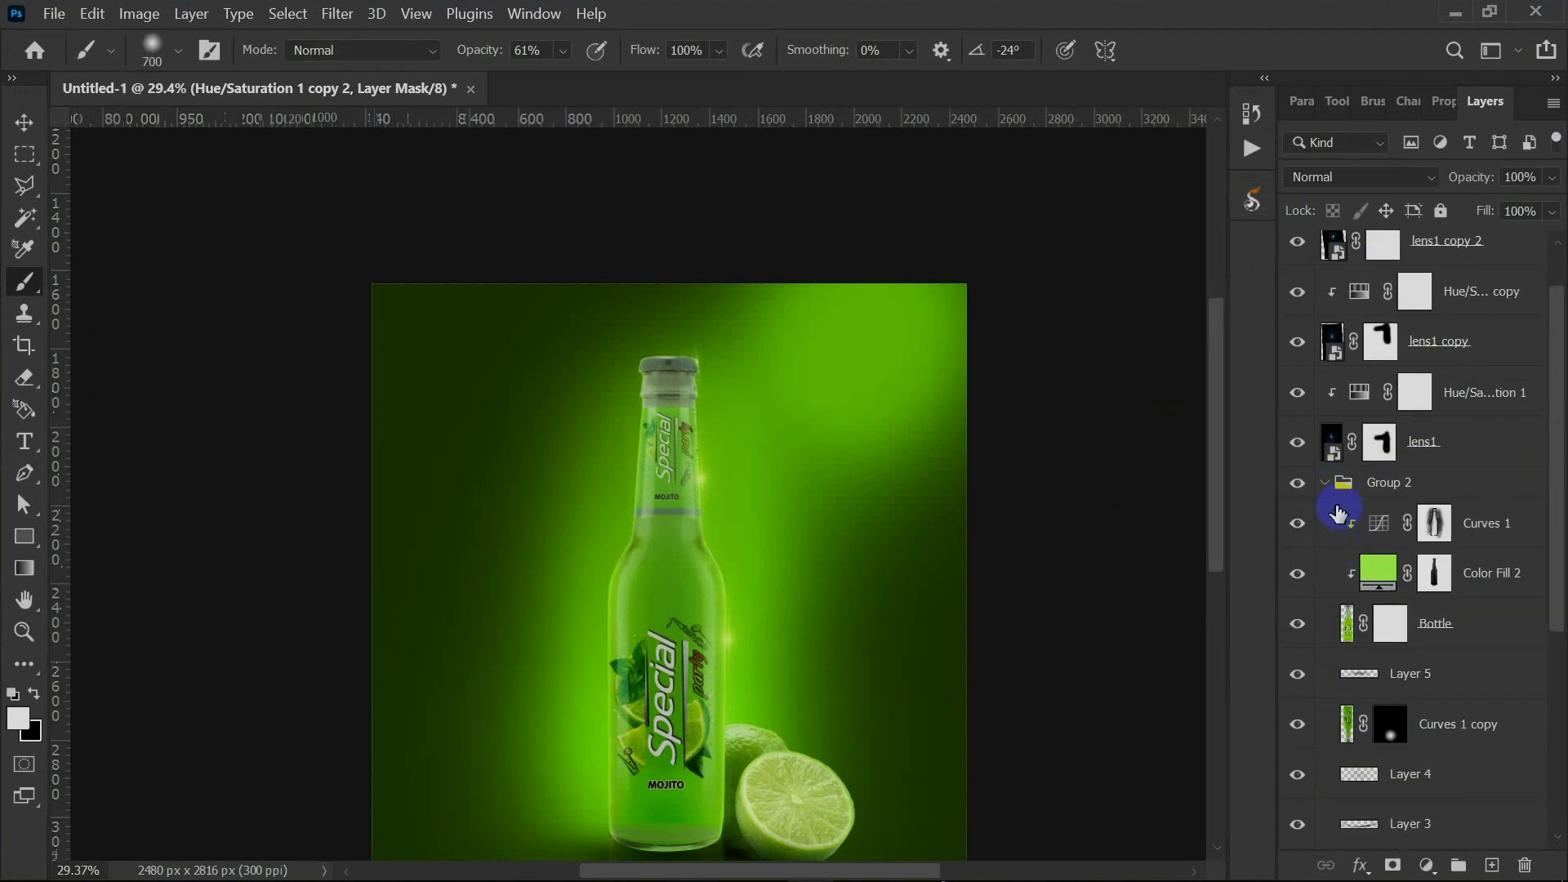
{"action": "left_click", "coordinate": [1324, 482]}
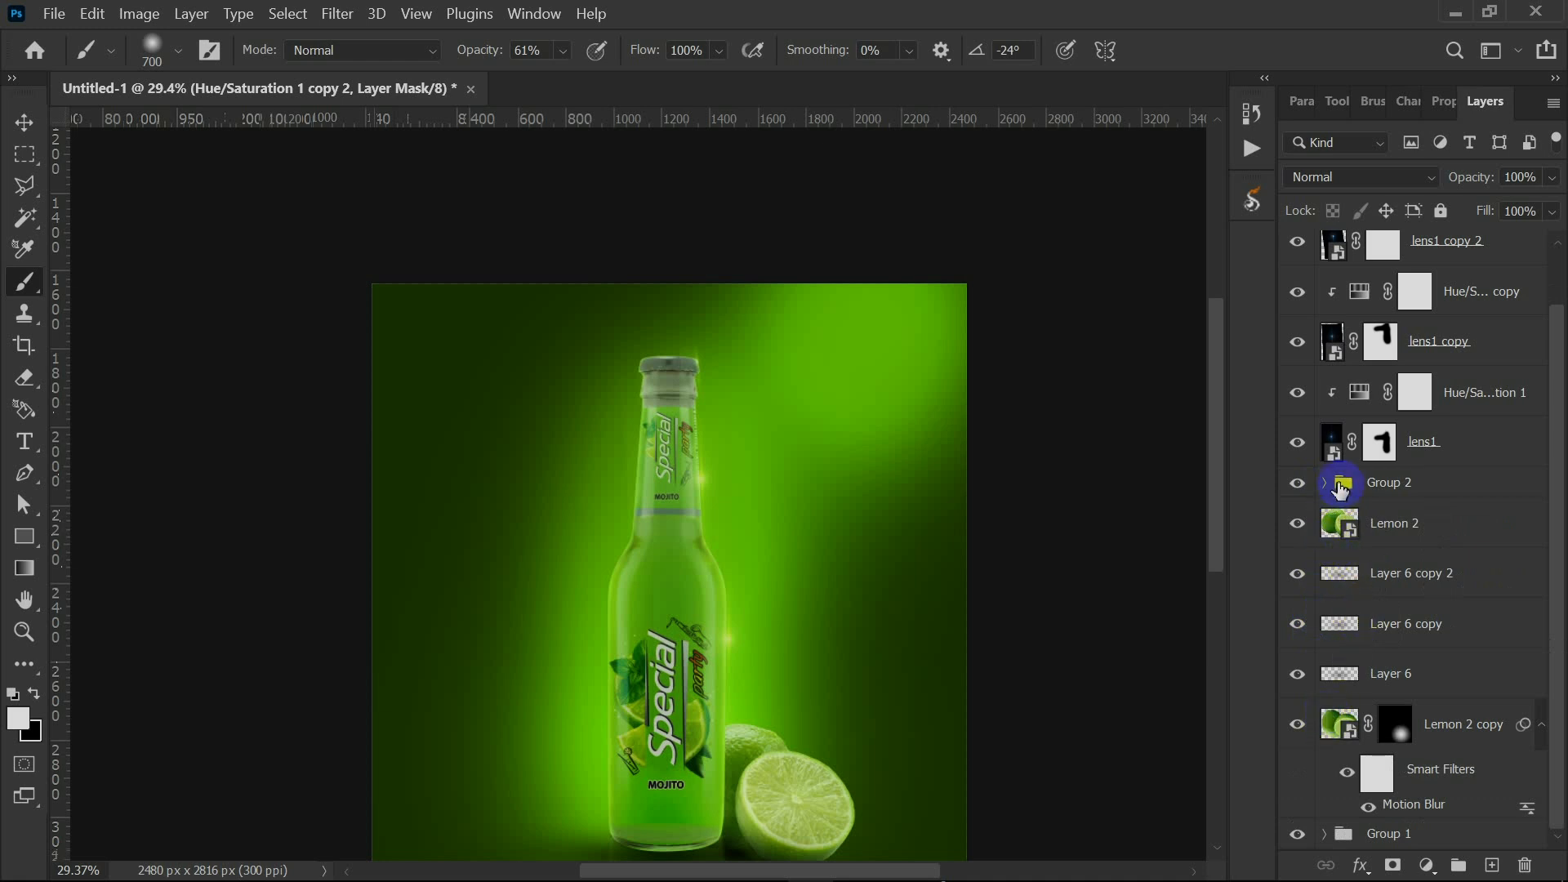
{"action": "left_click", "coordinate": [1427, 778]}
{"action": "left_click", "coordinate": [1397, 523], "text": "shift"}
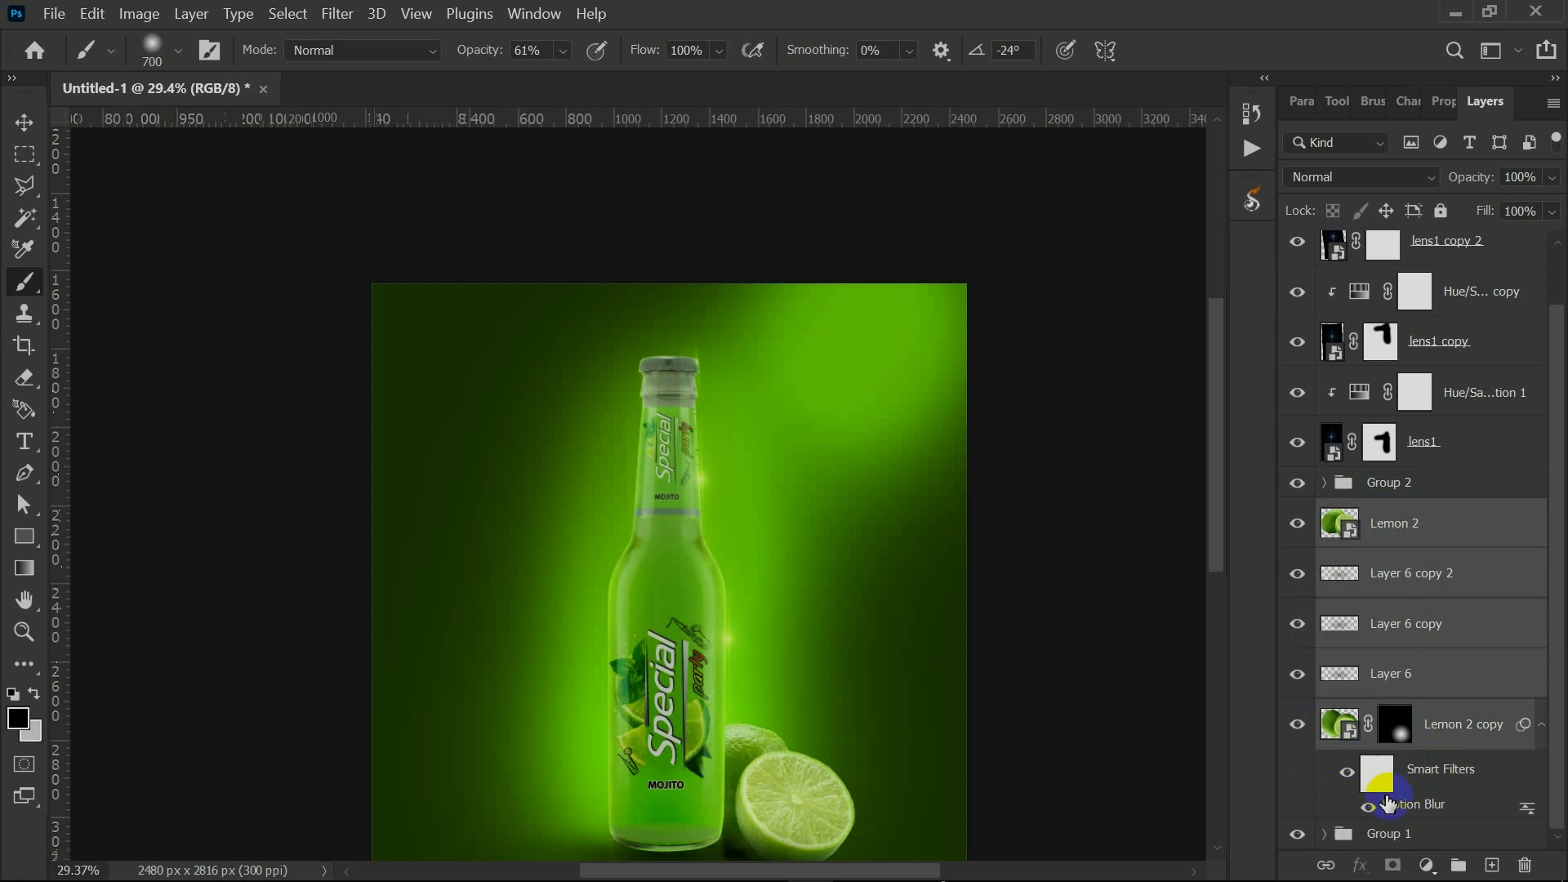
{"action": "left_click", "coordinate": [1457, 865]}
Group the three lens flare layers together with their clipped Hue/Saturation adjustments.
{"action": "left_click", "coordinate": [1436, 260]}
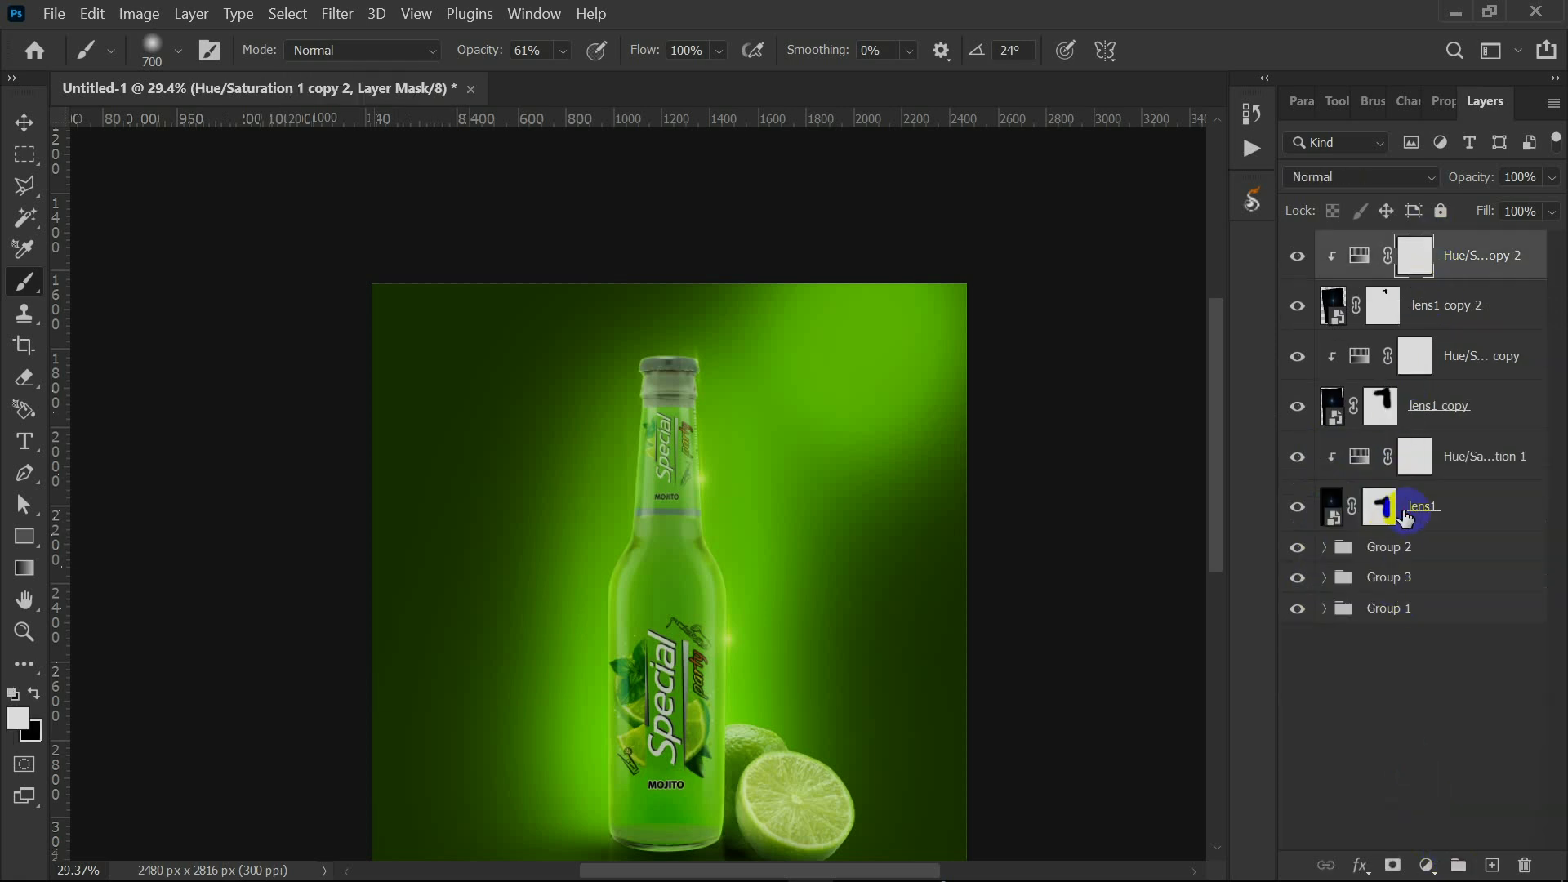
{"action": "left_click", "coordinate": [1401, 513], "text": "shift"}
{"action": "left_click", "coordinate": [1457, 865]}
{"action": "scroll", "coordinate": [875, 525], "scroll_direction": "down", "scroll_amount": 3}
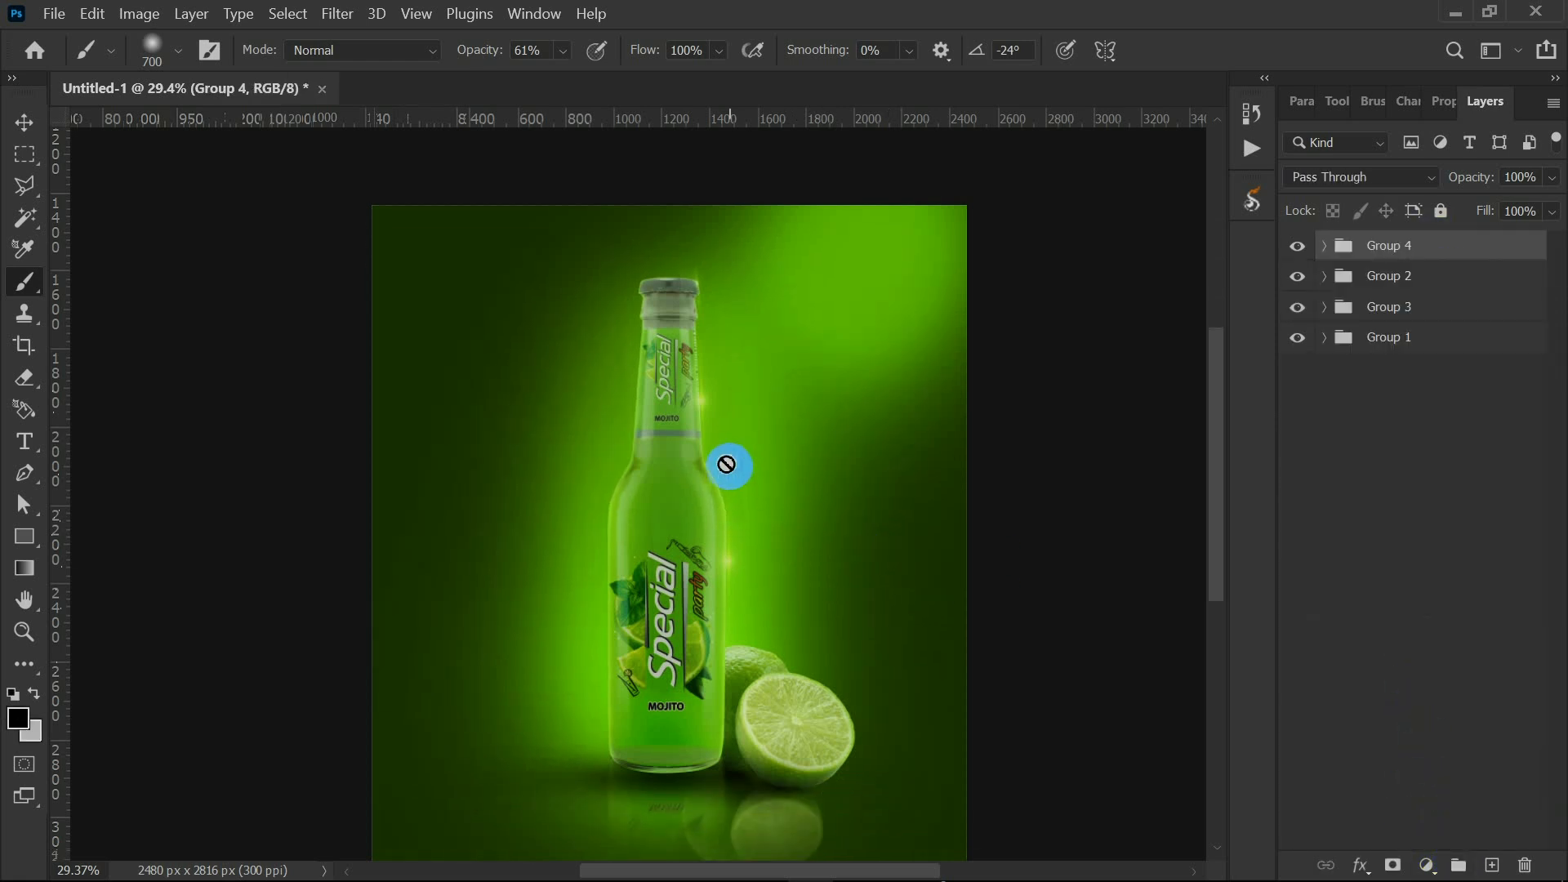
Create a new layer above all groups and set up the water spatter 1 brush with a white foreground colour.
{"action": "left_click", "coordinate": [1492, 865]}
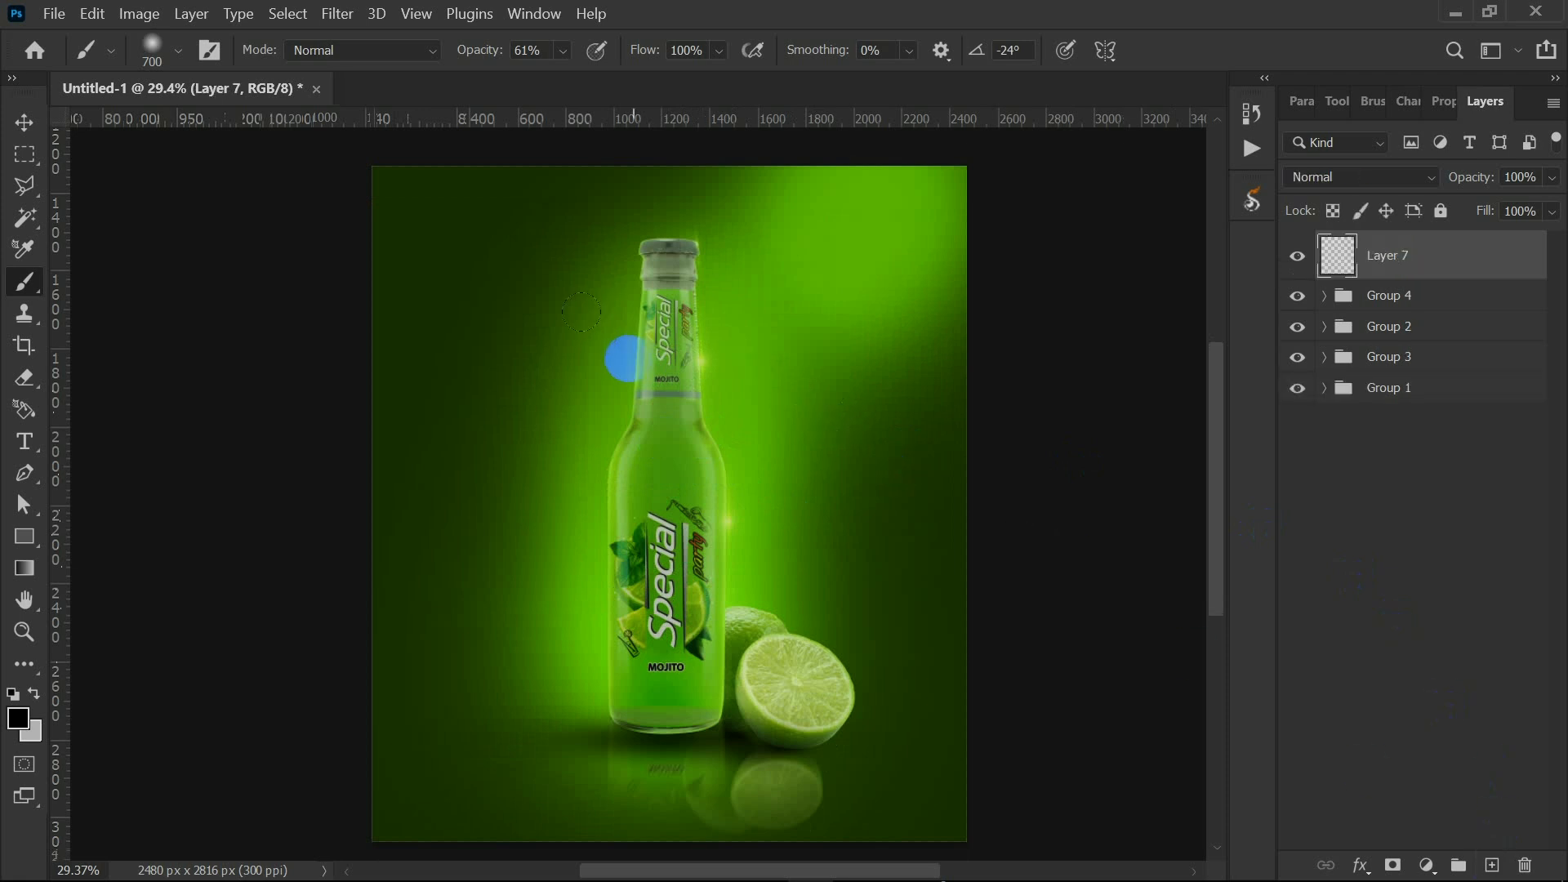
{"action": "left_click", "coordinate": [21, 708]}
{"action": "left_click_drag", "start_coordinate": [854, 490], "coordinate": [688, 345]}
{"action": "left_click", "coordinate": [1226, 356]}
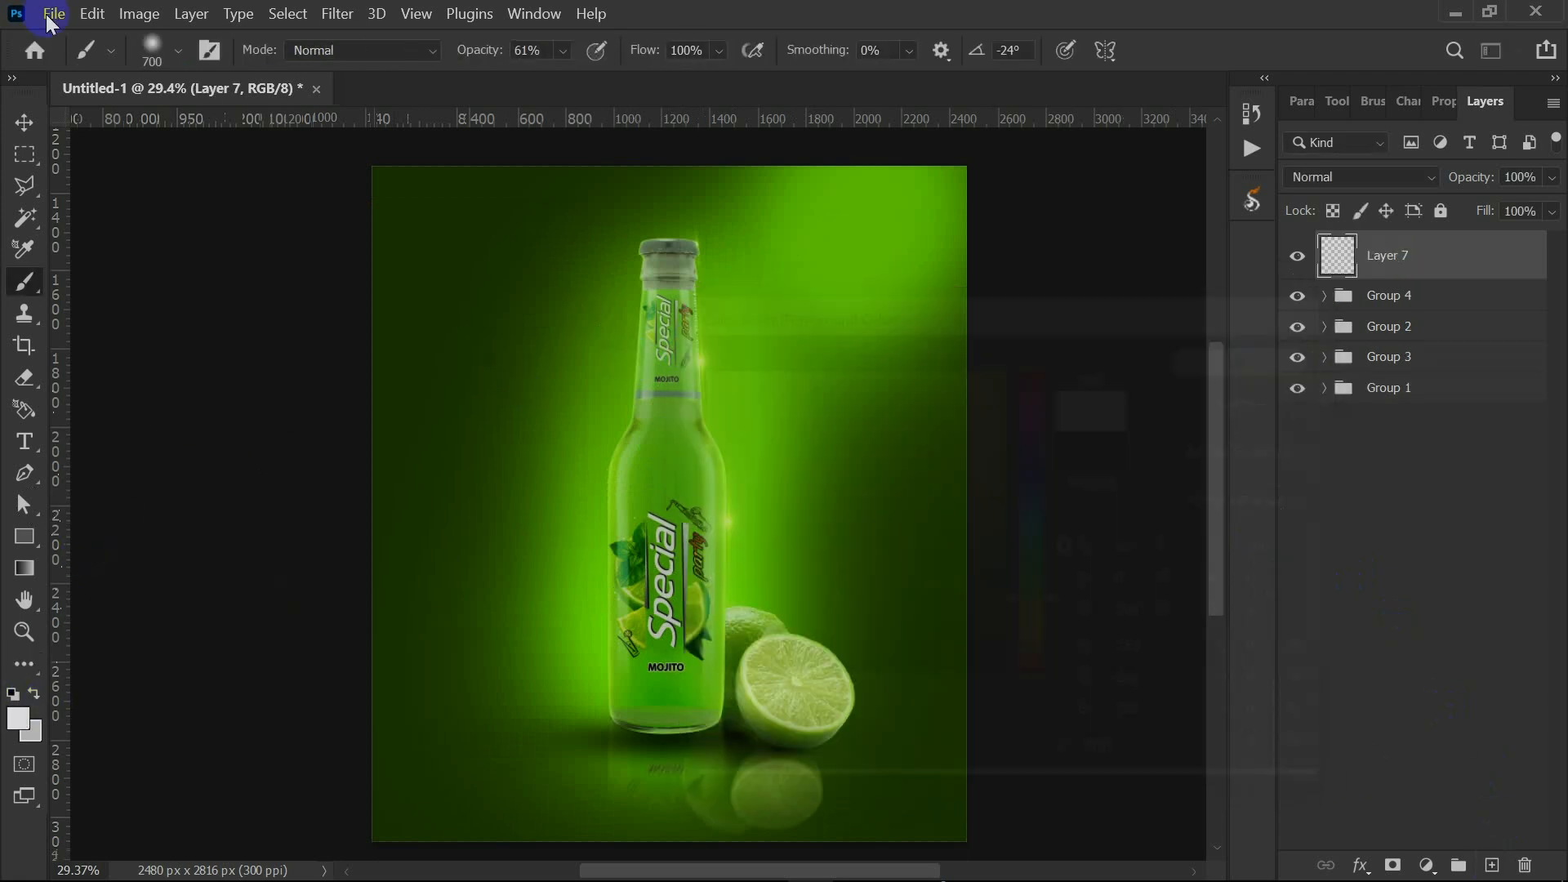
{"action": "left_click", "coordinate": [178, 50]}
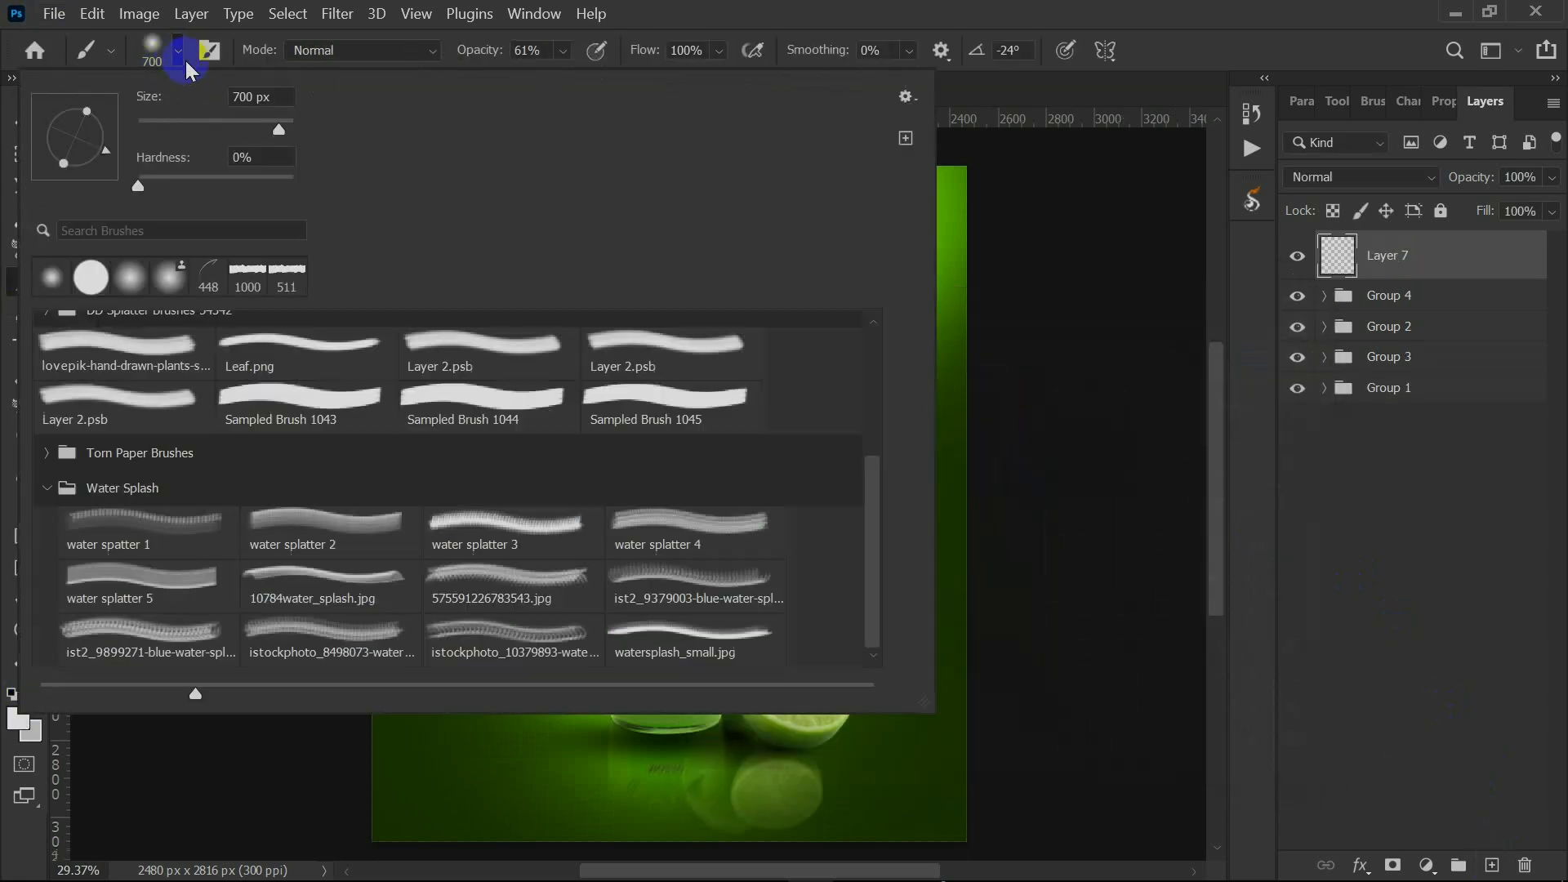
{"action": "left_click", "coordinate": [213, 525]}
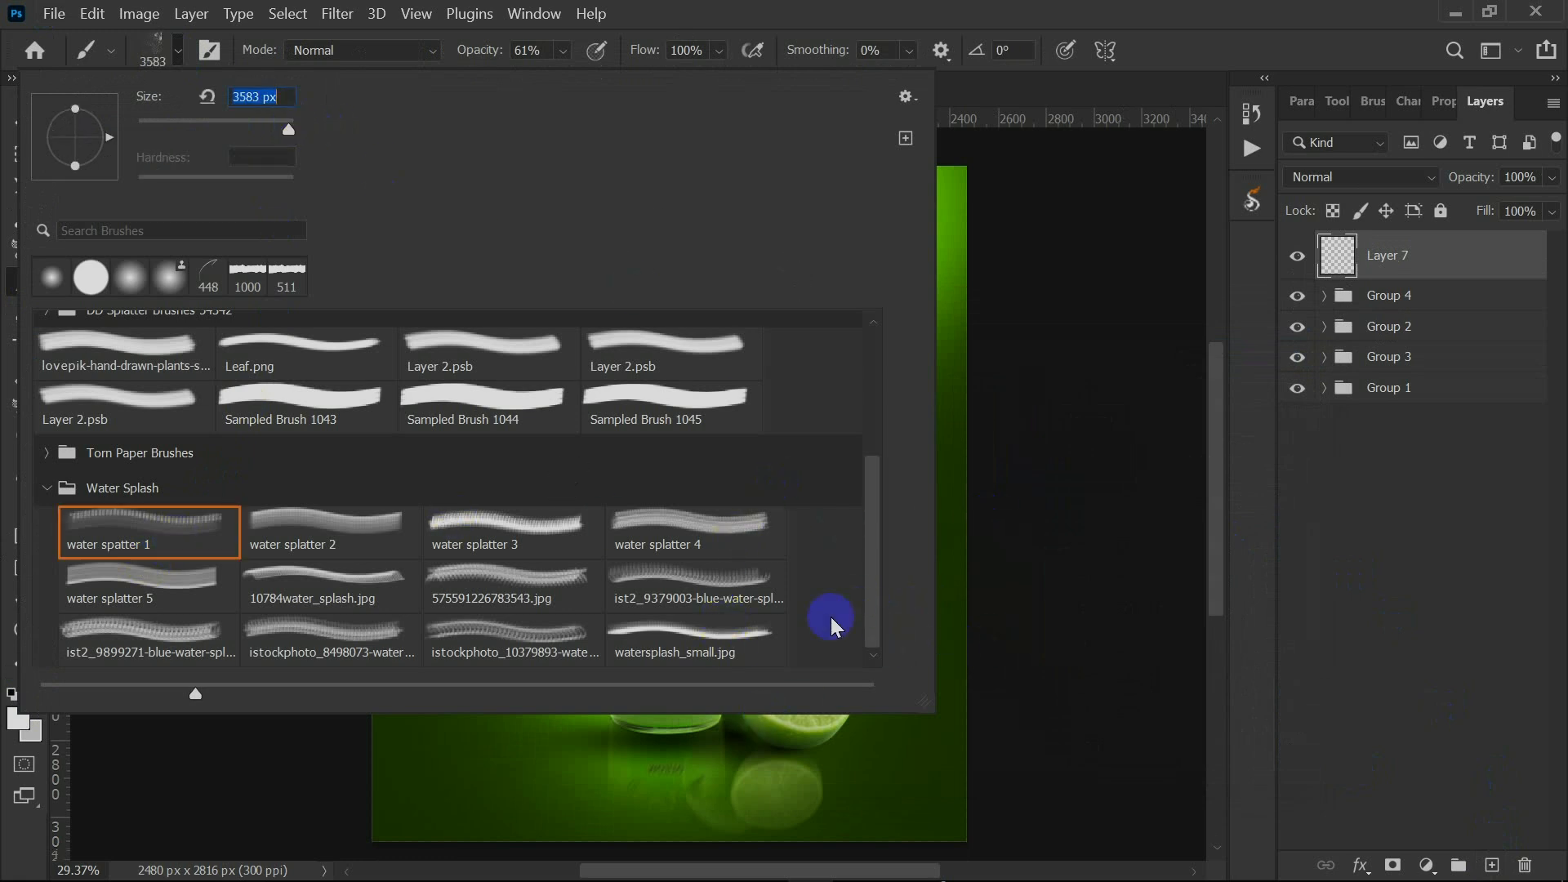
{"action": "left_click", "coordinate": [12, 117]}
{"action": "left_click_drag", "start_coordinate": [18, 93], "coordinate": [22, 98]}
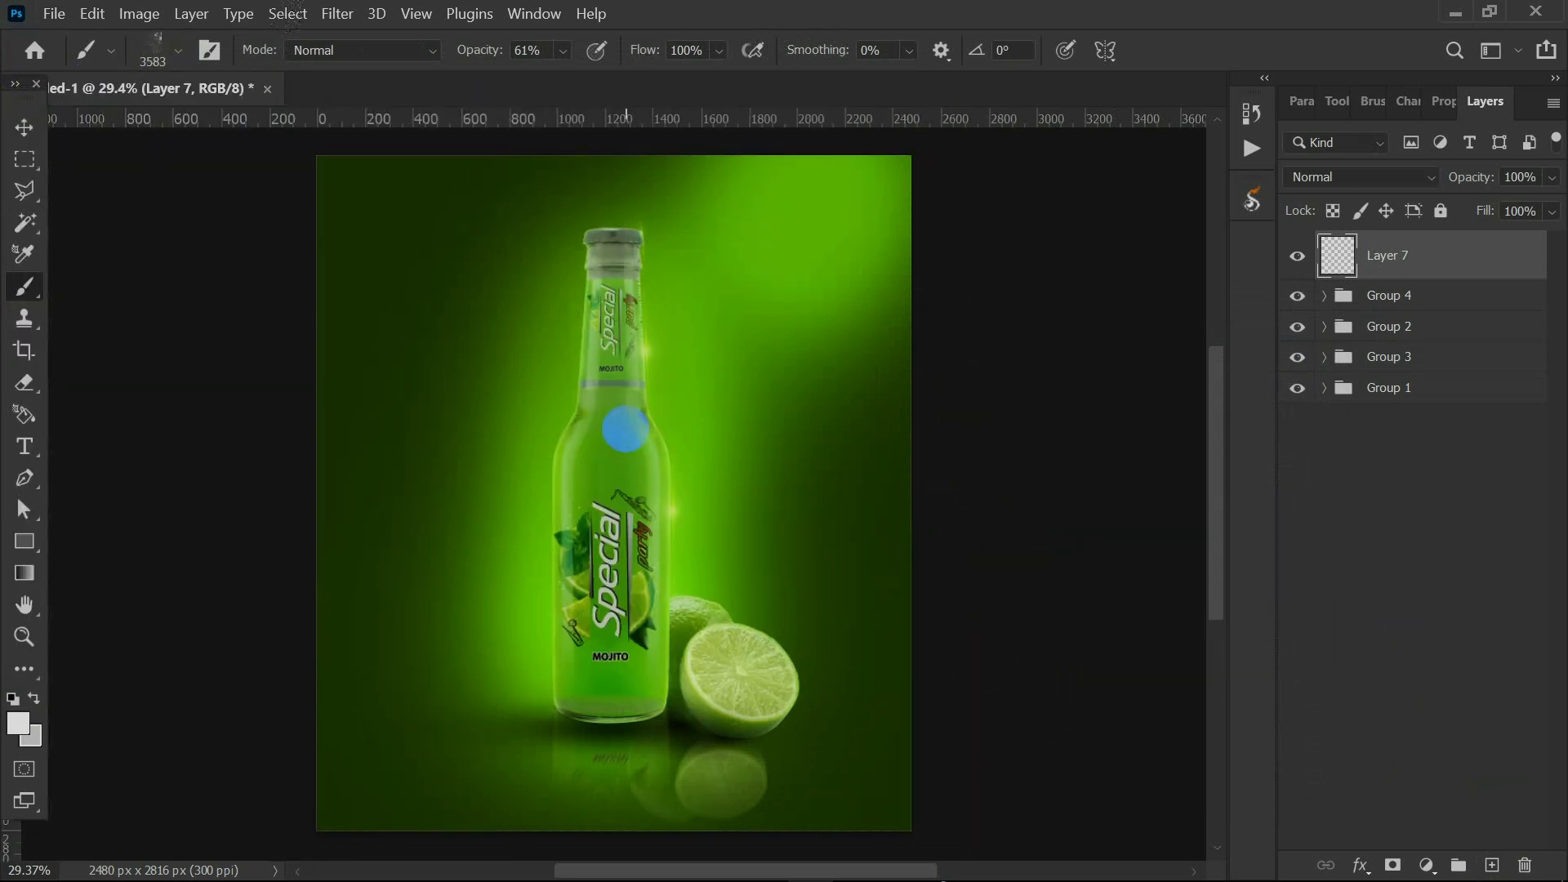
Set the brush to 100% opacity and 2600 px, and stamp water droplets over the bottle and its surroundings.
{"action": "left_click", "coordinate": [563, 50]}
{"action": "left_click_drag", "start_coordinate": [594, 84], "coordinate": [645, 84]}
{"action": "key", "text": "["}
{"action": "key", "text": "["}
{"action": "key", "text": "["}
{"action": "key", "text": "["}
{"action": "key", "text": "["}
{"action": "key", "text": "["}
{"action": "key", "text": "["}
{"action": "key", "text": "["}
{"action": "key", "text": "["}
{"action": "key", "text": "["}
{"action": "left_click", "coordinate": [551, 481]}
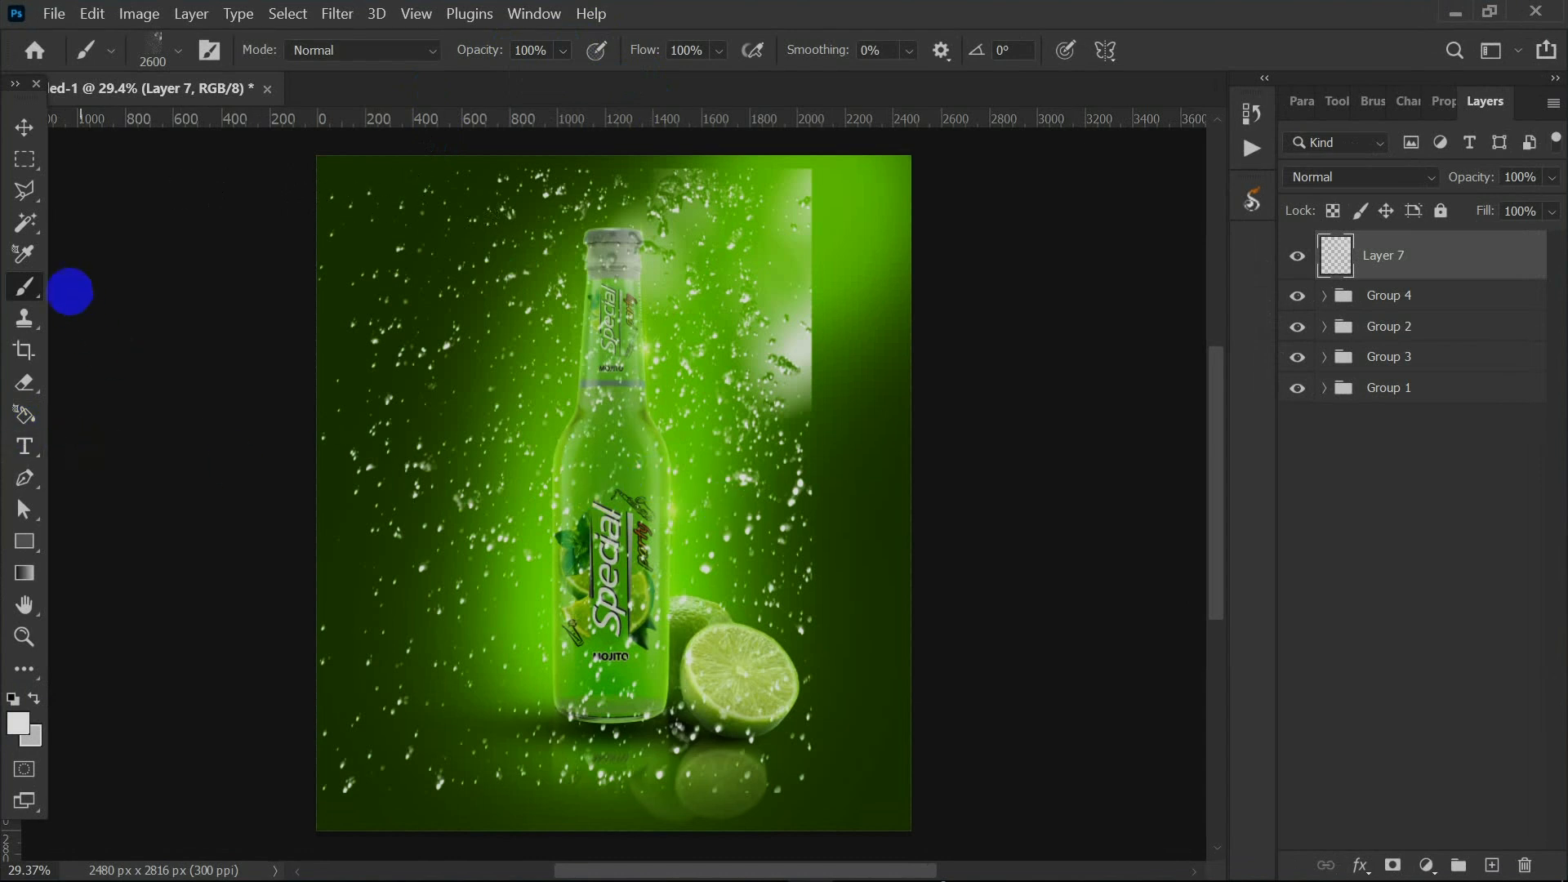
Erase the droplets over the bottle and to its right with a soft eraser of 800 to 1000 px.
{"action": "left_click", "coordinate": [25, 383]}
{"action": "right_click", "coordinate": [550, 286]}
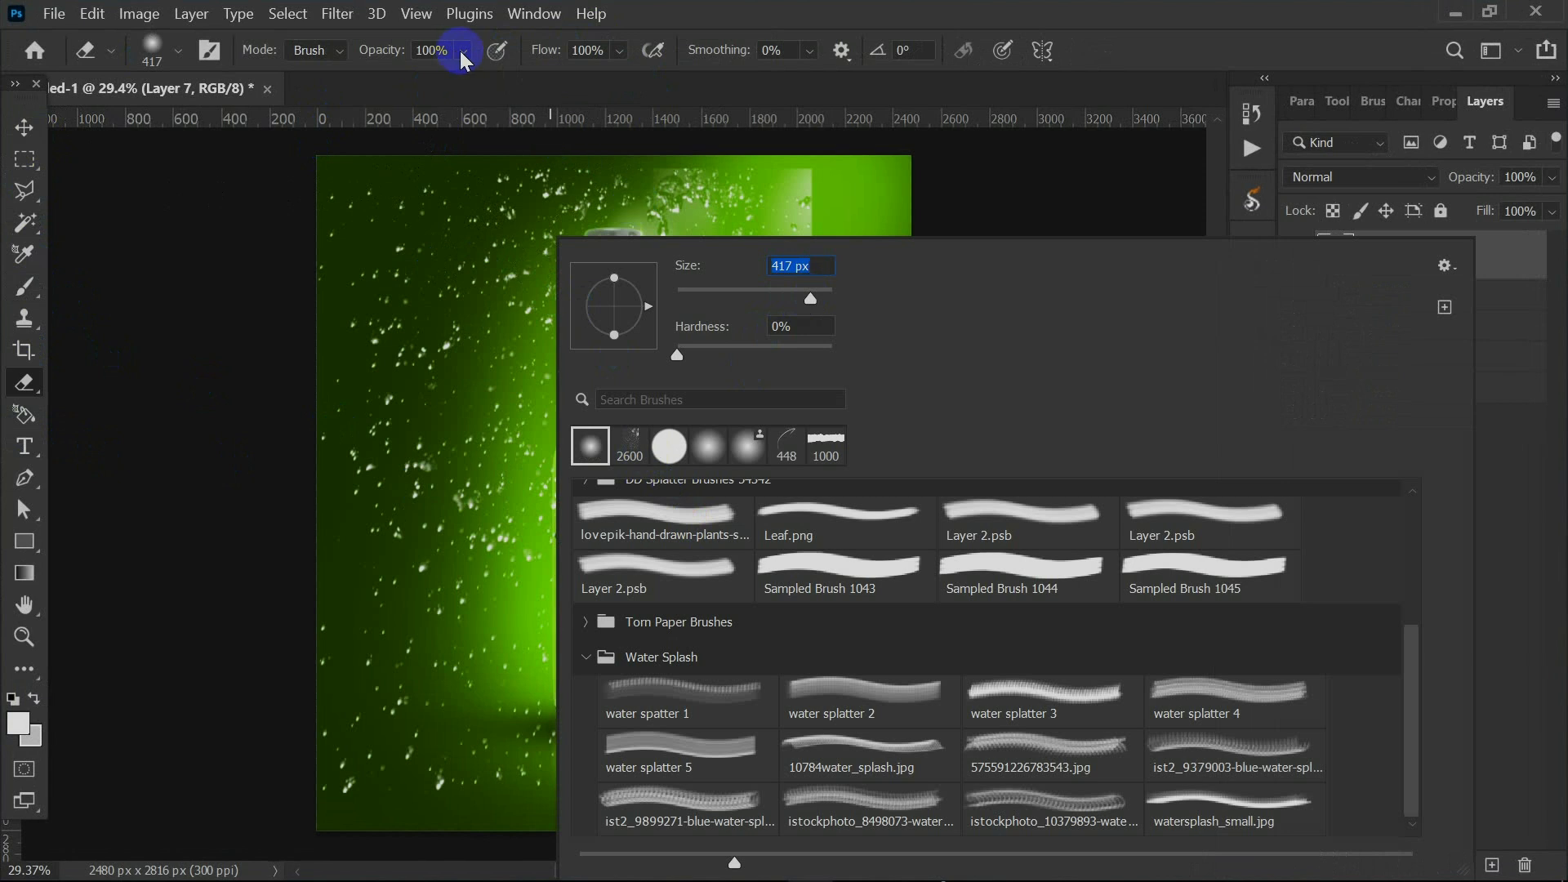
{"action": "type", "text": "800"}
{"action": "key", "text": "Return"}
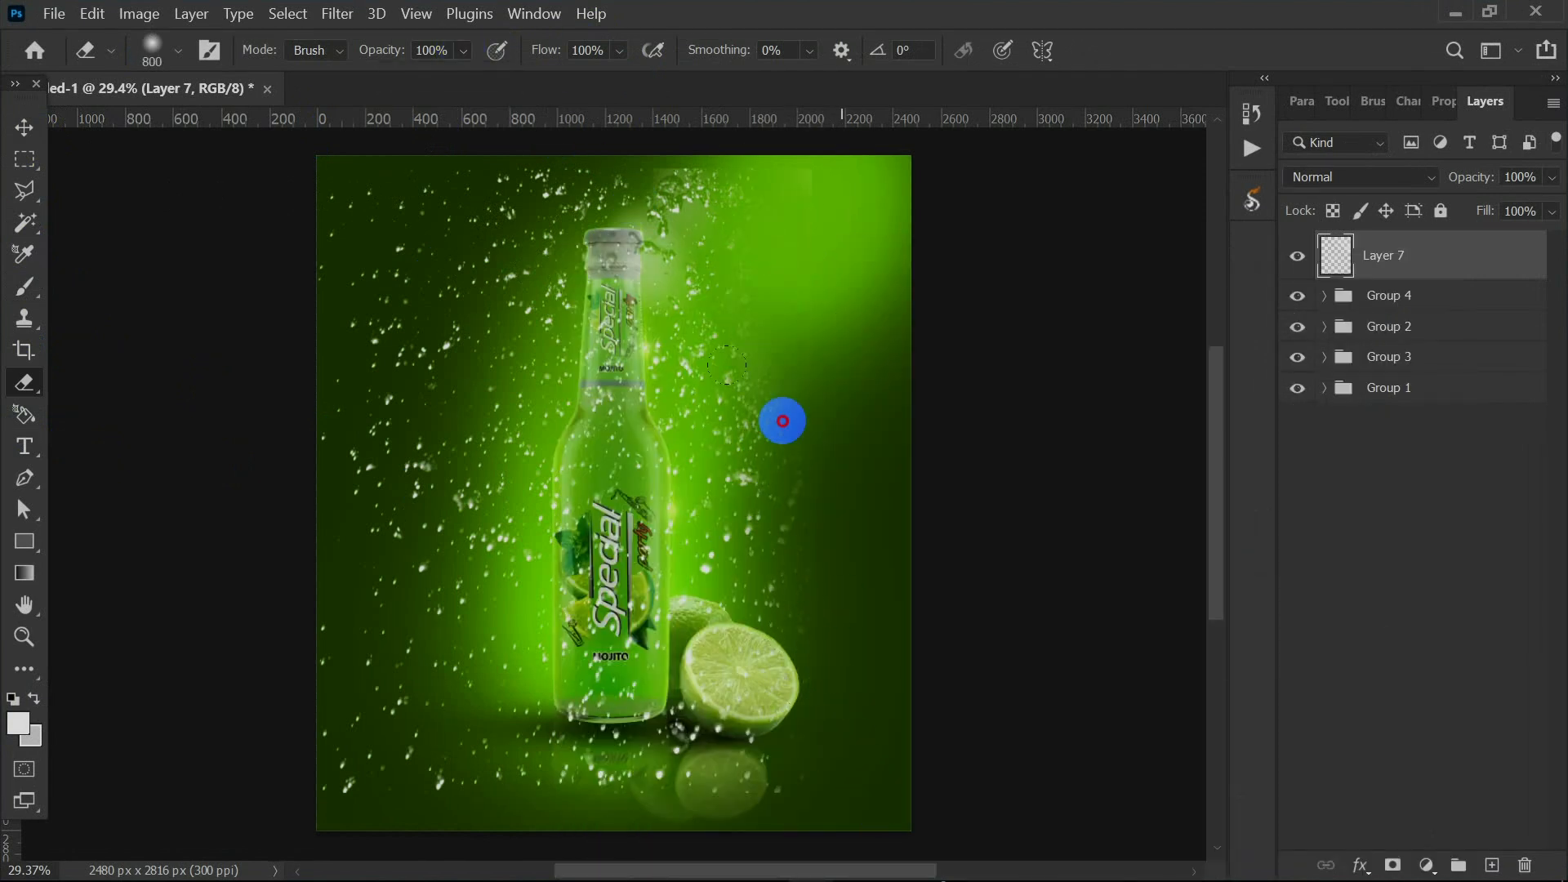
{"action": "mouse_move", "coordinate": [701, 164]}
{"action": "left_mouse_down"}
{"action": "mouse_move", "coordinate": [655, 187]}
{"action": "mouse_move", "coordinate": [597, 257]}
{"action": "mouse_move", "coordinate": [673, 332]}
{"action": "mouse_move", "coordinate": [711, 649]}
{"action": "left_mouse_up"}
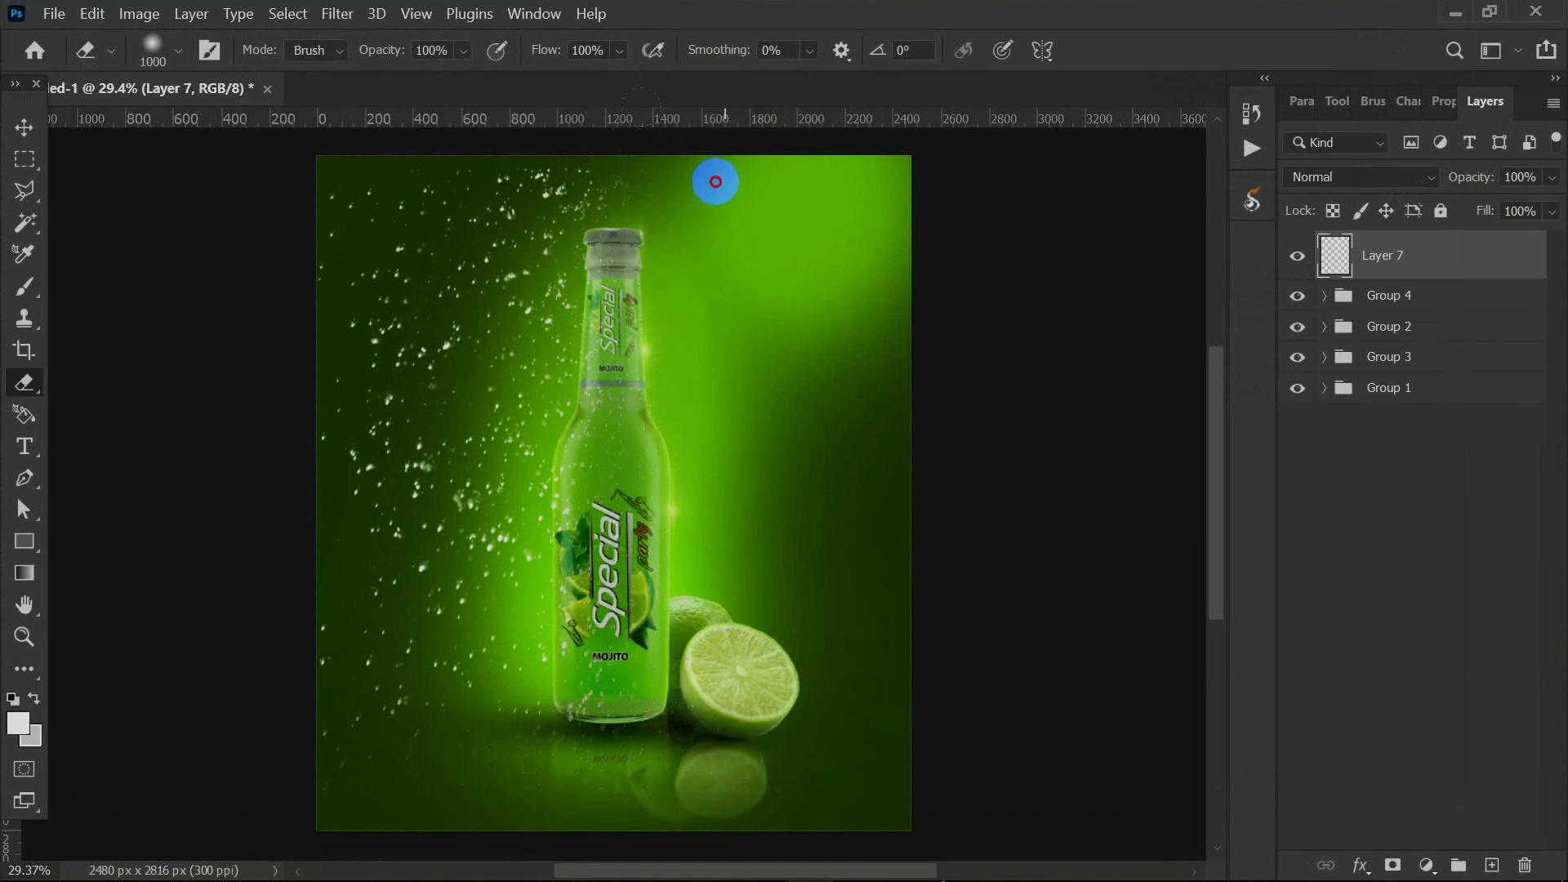
{"action": "left_click", "coordinate": [24, 128]}
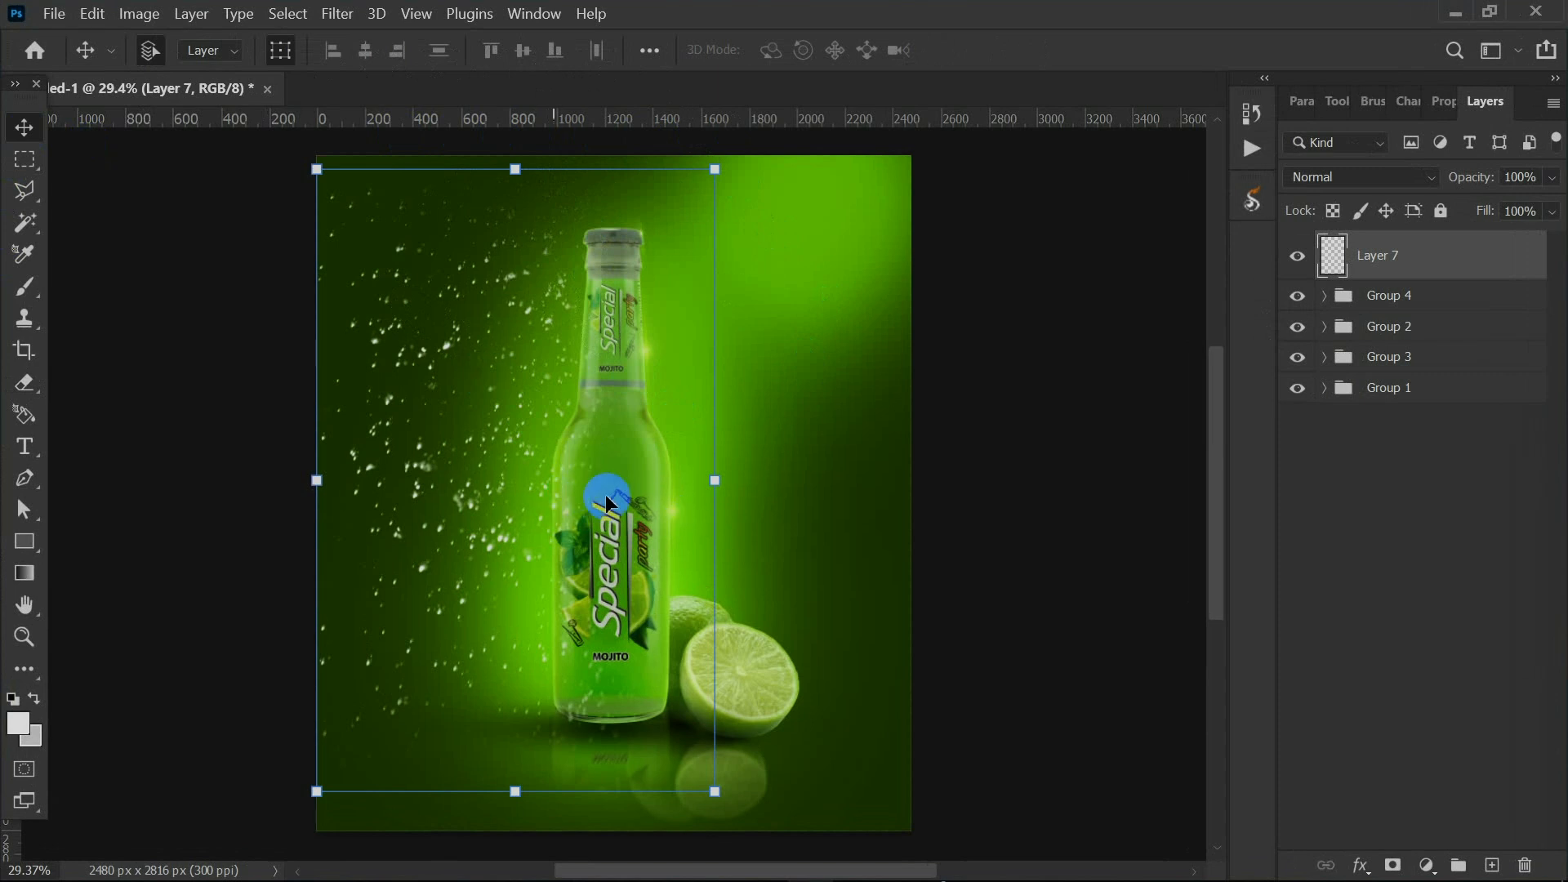
{"action": "left_click", "coordinate": [718, 484]}
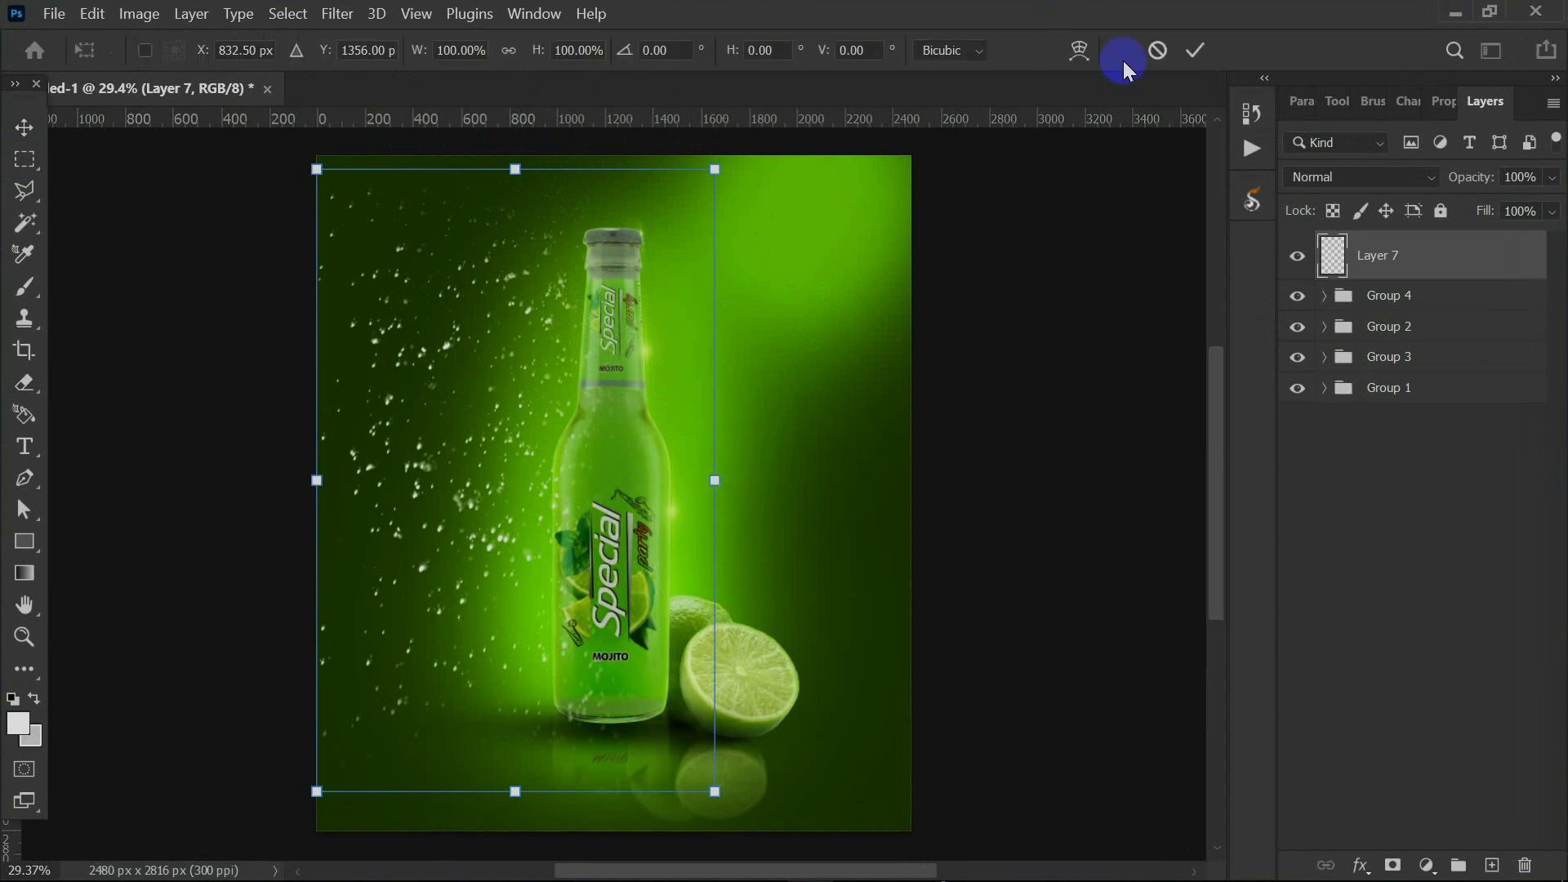
{"action": "key", "text": "Return"}
{"action": "left_click", "coordinate": [600, 451]}
{"action": "left_click", "coordinate": [457, 420]}
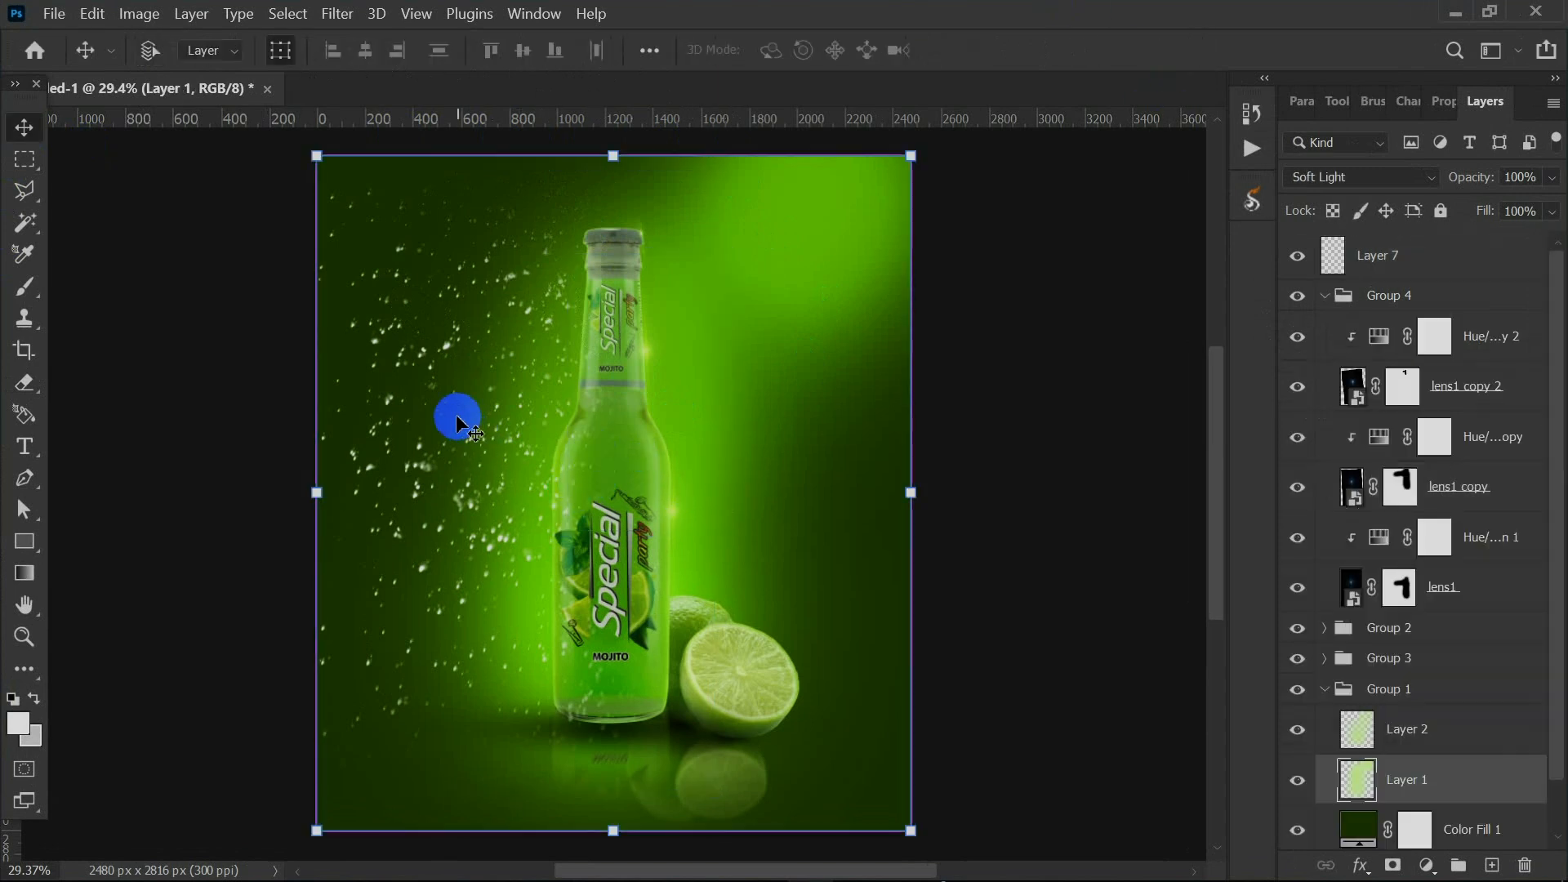
{"action": "left_click", "coordinate": [1333, 297]}
{"action": "left_click", "coordinate": [1325, 295]}
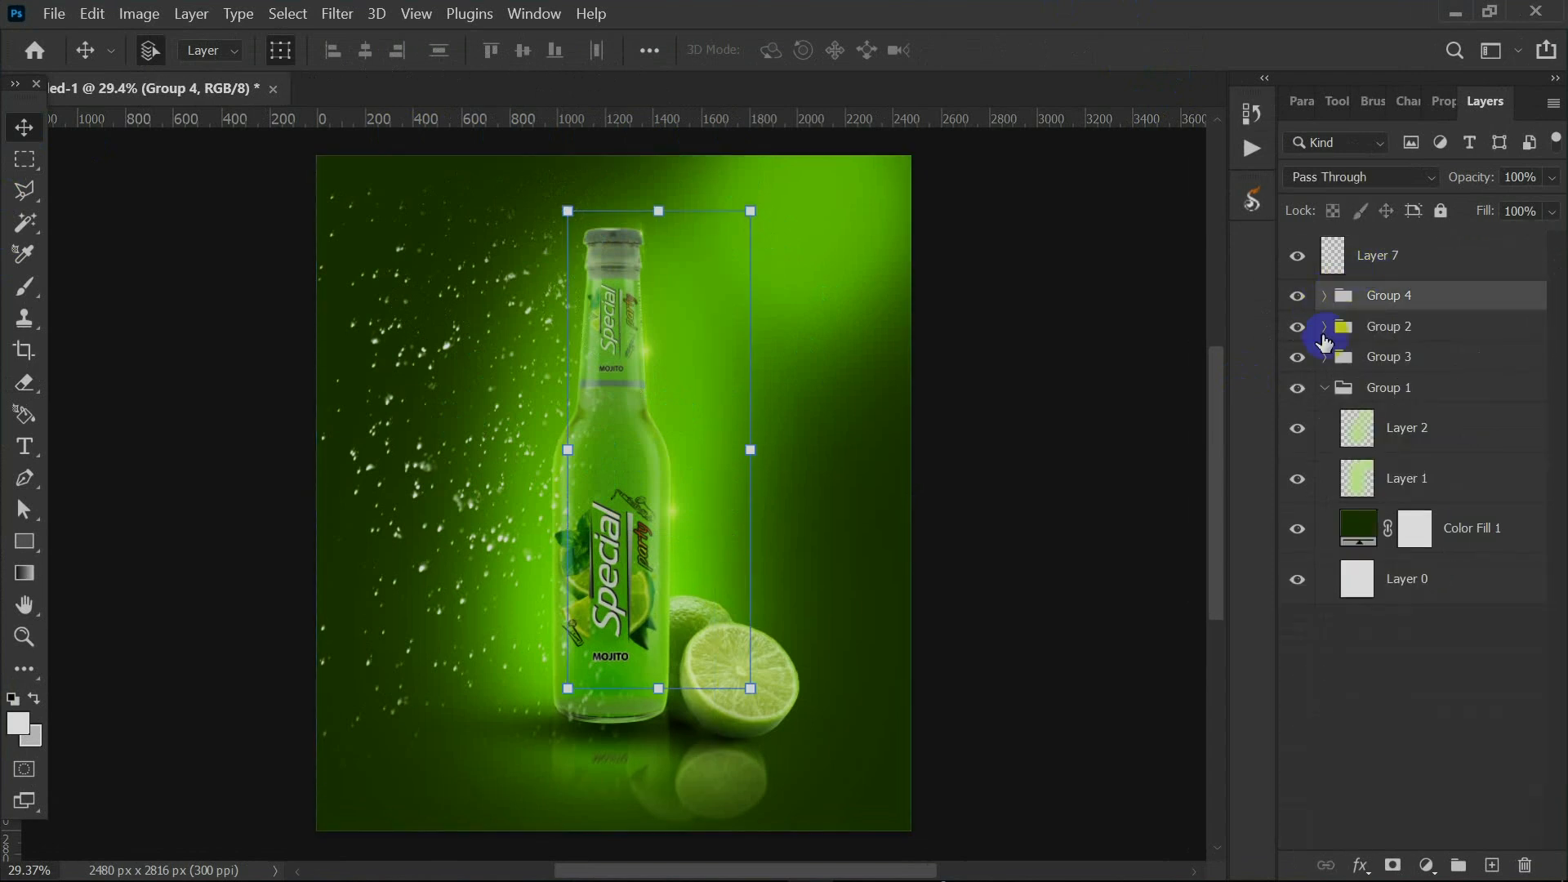
{"action": "left_click", "coordinate": [1323, 392]}
Duplicate the Layer 7 droplets, flip the copy horizontally and move it to the right of the bottle.
{"action": "left_click", "coordinate": [1383, 256]}
{"action": "key", "text": "ctrl+j"}
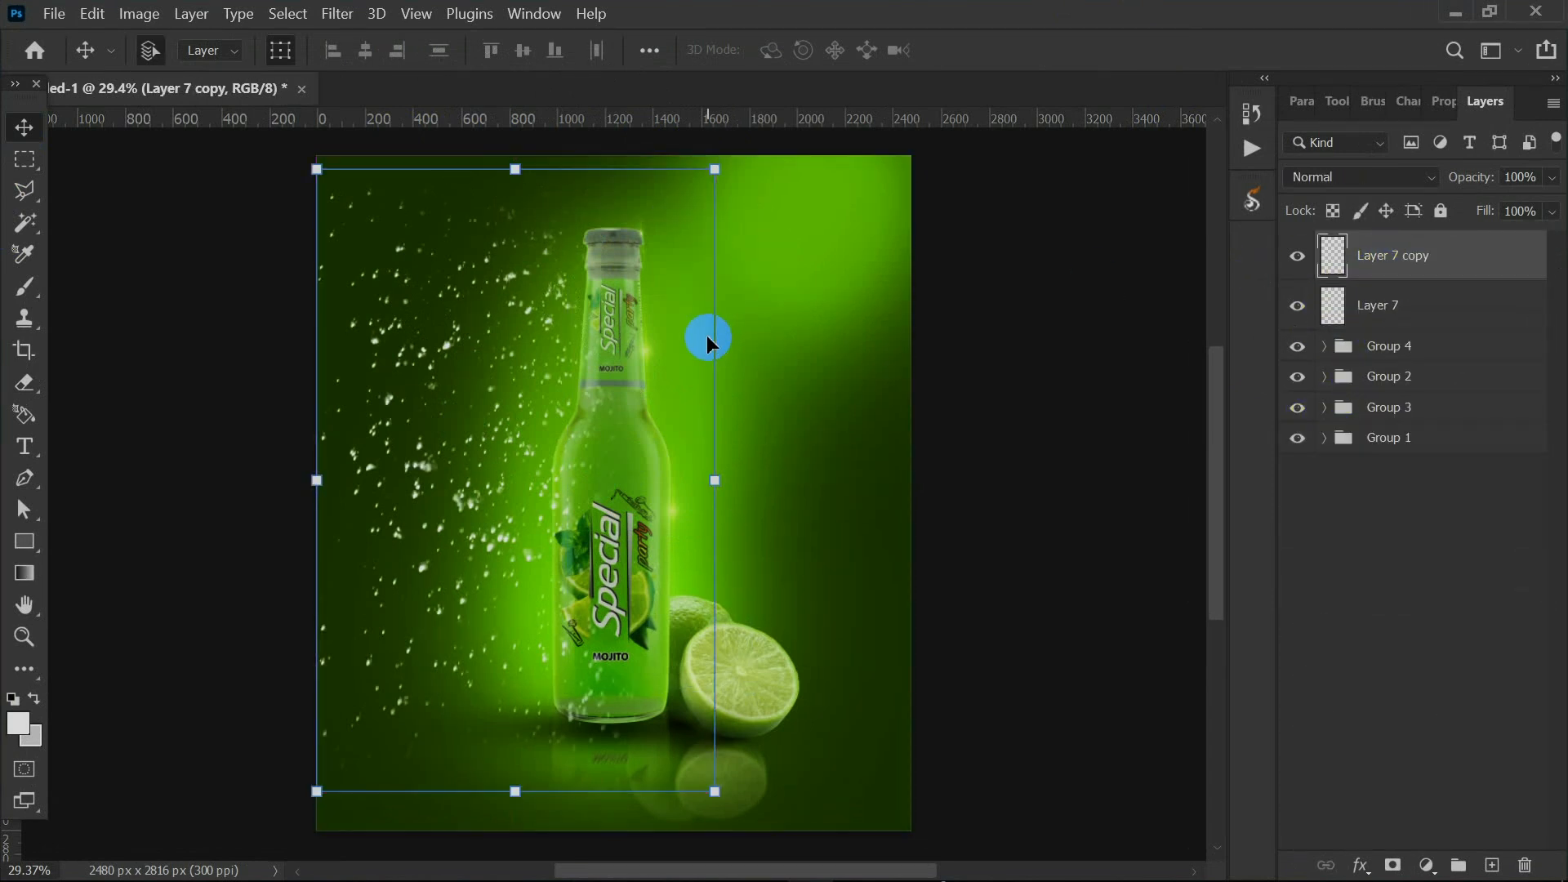
{"action": "key", "text": "ctrl+t"}
{"action": "right_click", "coordinate": [711, 480]}
{"action": "left_click", "coordinate": [780, 838]}
{"action": "left_click_drag", "start_coordinate": [594, 457], "coordinate": [846, 397]}
{"action": "left_click", "coordinate": [1195, 51]}
{"action": "left_click", "coordinate": [1076, 388]}
{"action": "scroll", "coordinate": [567, 573], "scroll_direction": "up", "scroll_amount": 3}
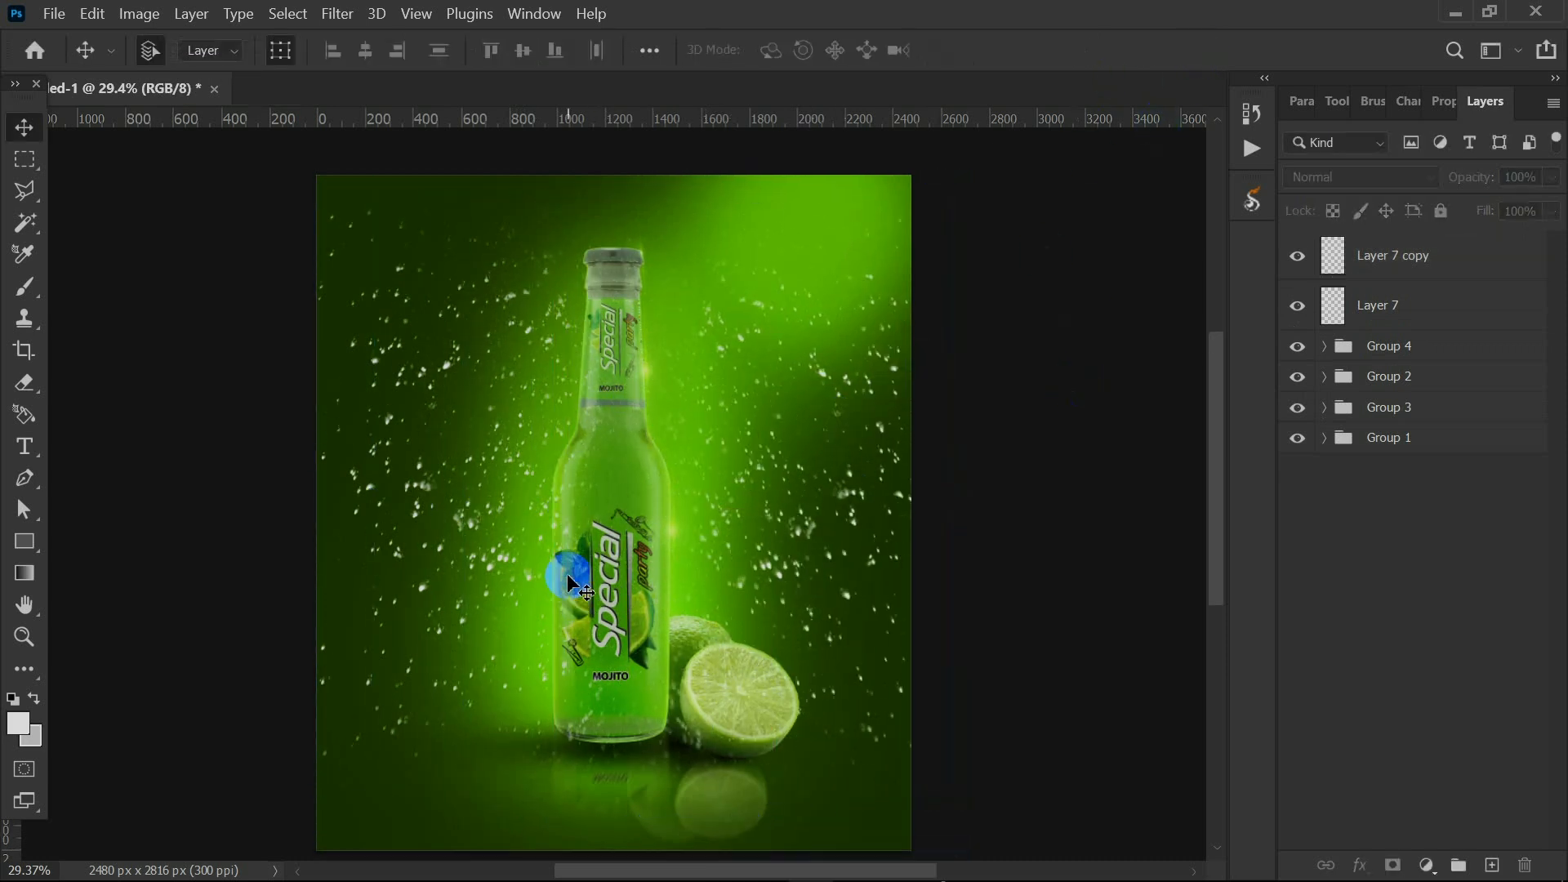
Merge Layer 7 and Layer 7 copy into a single droplet layer.
{"action": "scroll", "coordinate": [792, 555], "scroll_direction": "up", "scroll_amount": 2}
{"action": "left_click", "coordinate": [819, 518]}
{"action": "left_click", "coordinate": [1128, 368]}
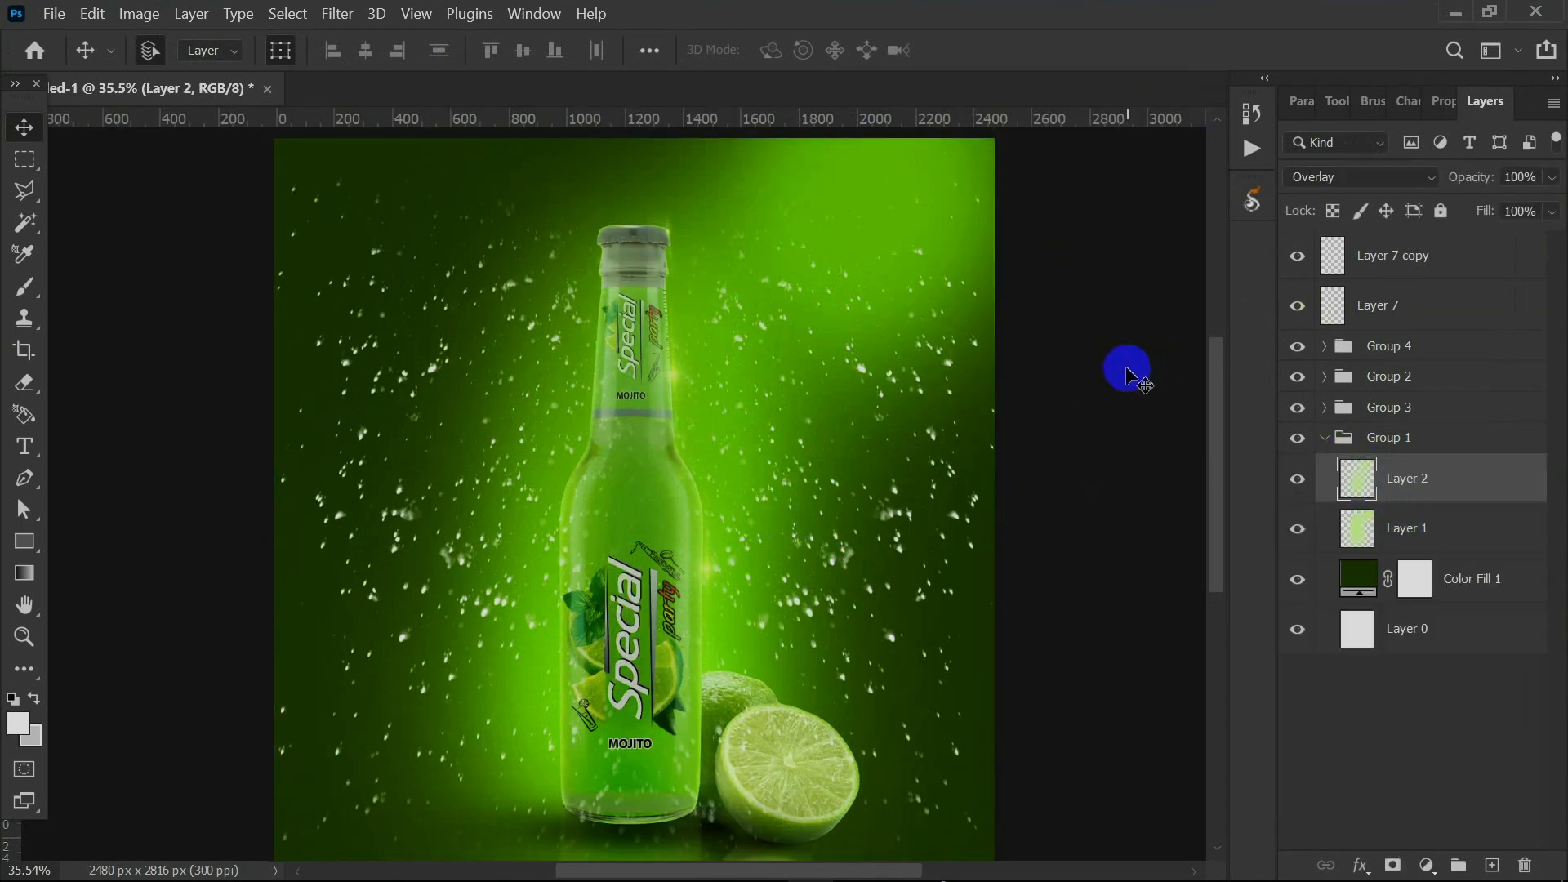
{"action": "left_click", "coordinate": [1324, 438]}
{"action": "left_click", "coordinate": [1370, 306]}
{"action": "left_click", "coordinate": [1380, 262], "text": "shift"}
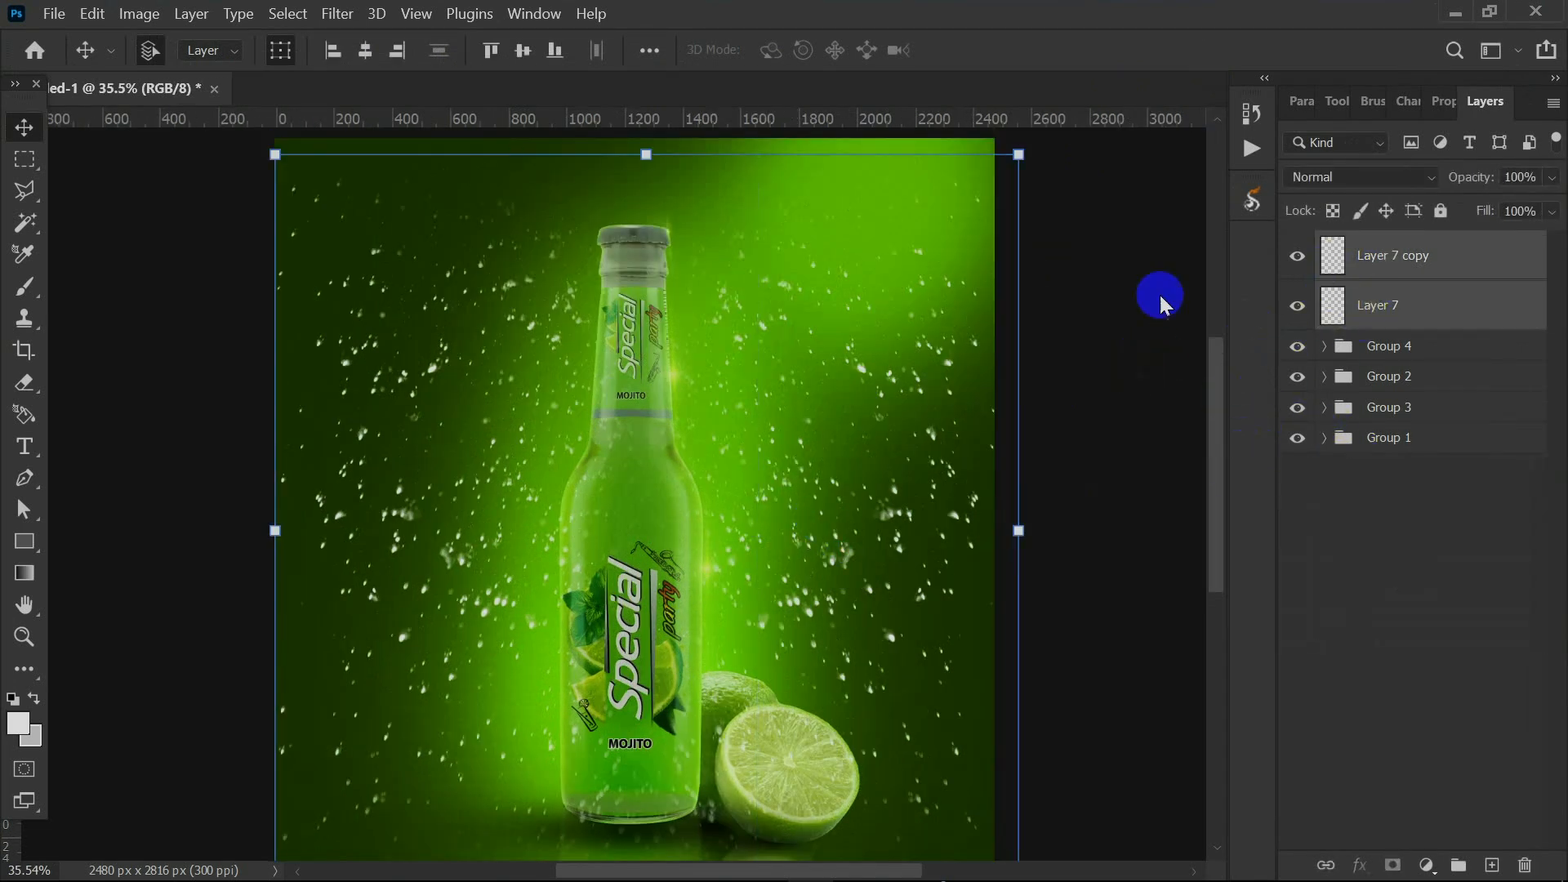
{"action": "scroll", "coordinate": [919, 379], "scroll_direction": "down", "scroll_amount": 1}
{"action": "key", "text": "ctrl+e"}
Move the merged droplet layer behind the bottle and limes, between Group 3 and Group 1.
{"action": "left_click_drag", "start_coordinate": [1380, 267], "coordinate": [1380, 325]}
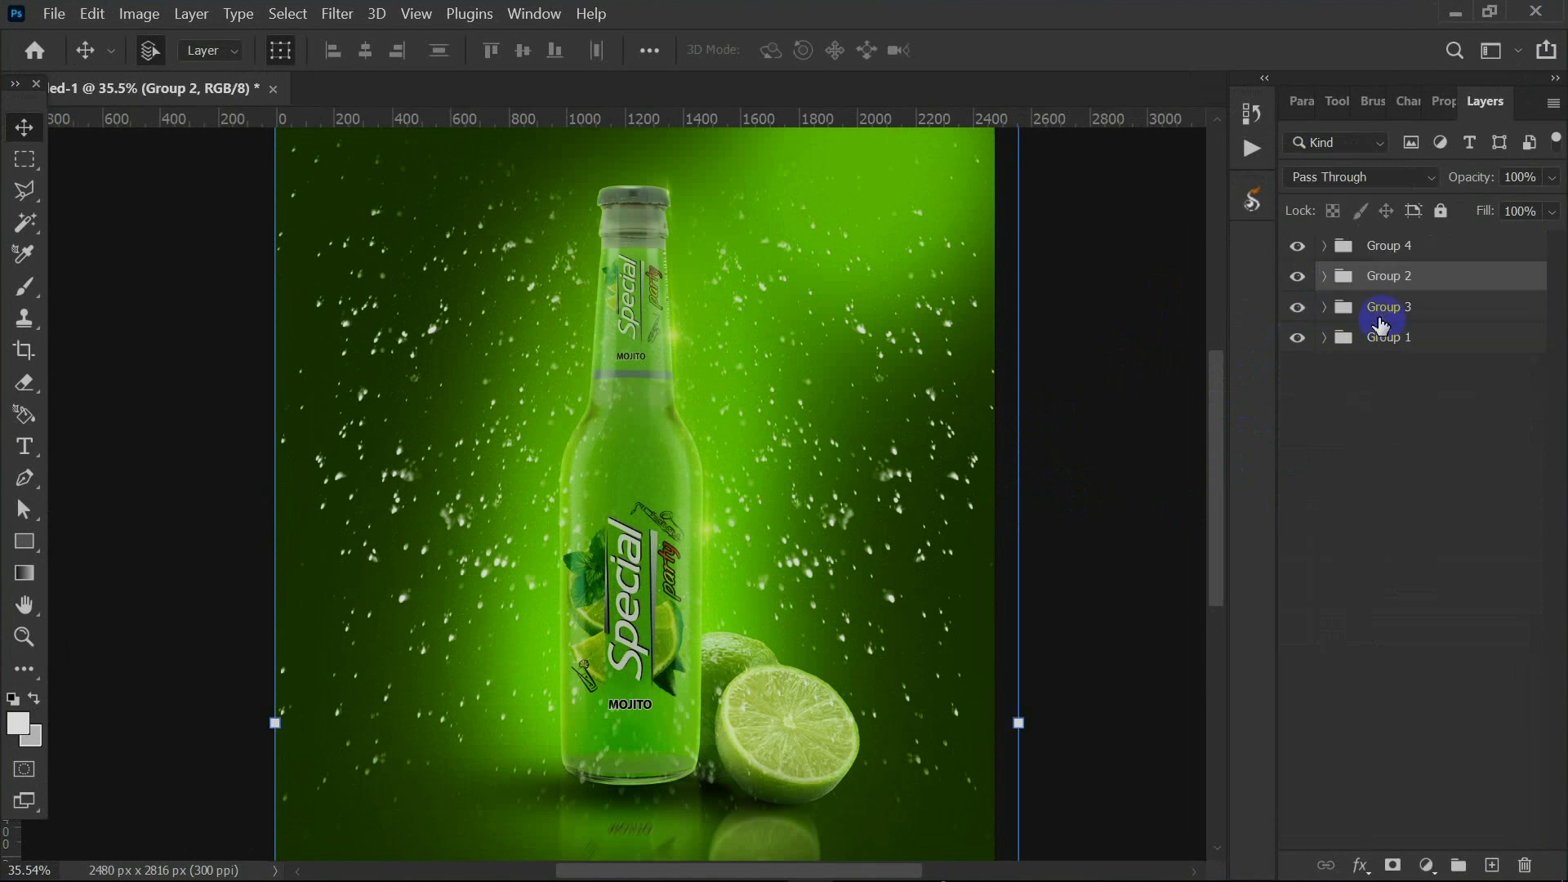
{"action": "key", "text": "ctrl+z"}
{"action": "left_click_drag", "start_coordinate": [1366, 259], "coordinate": [1344, 374]}
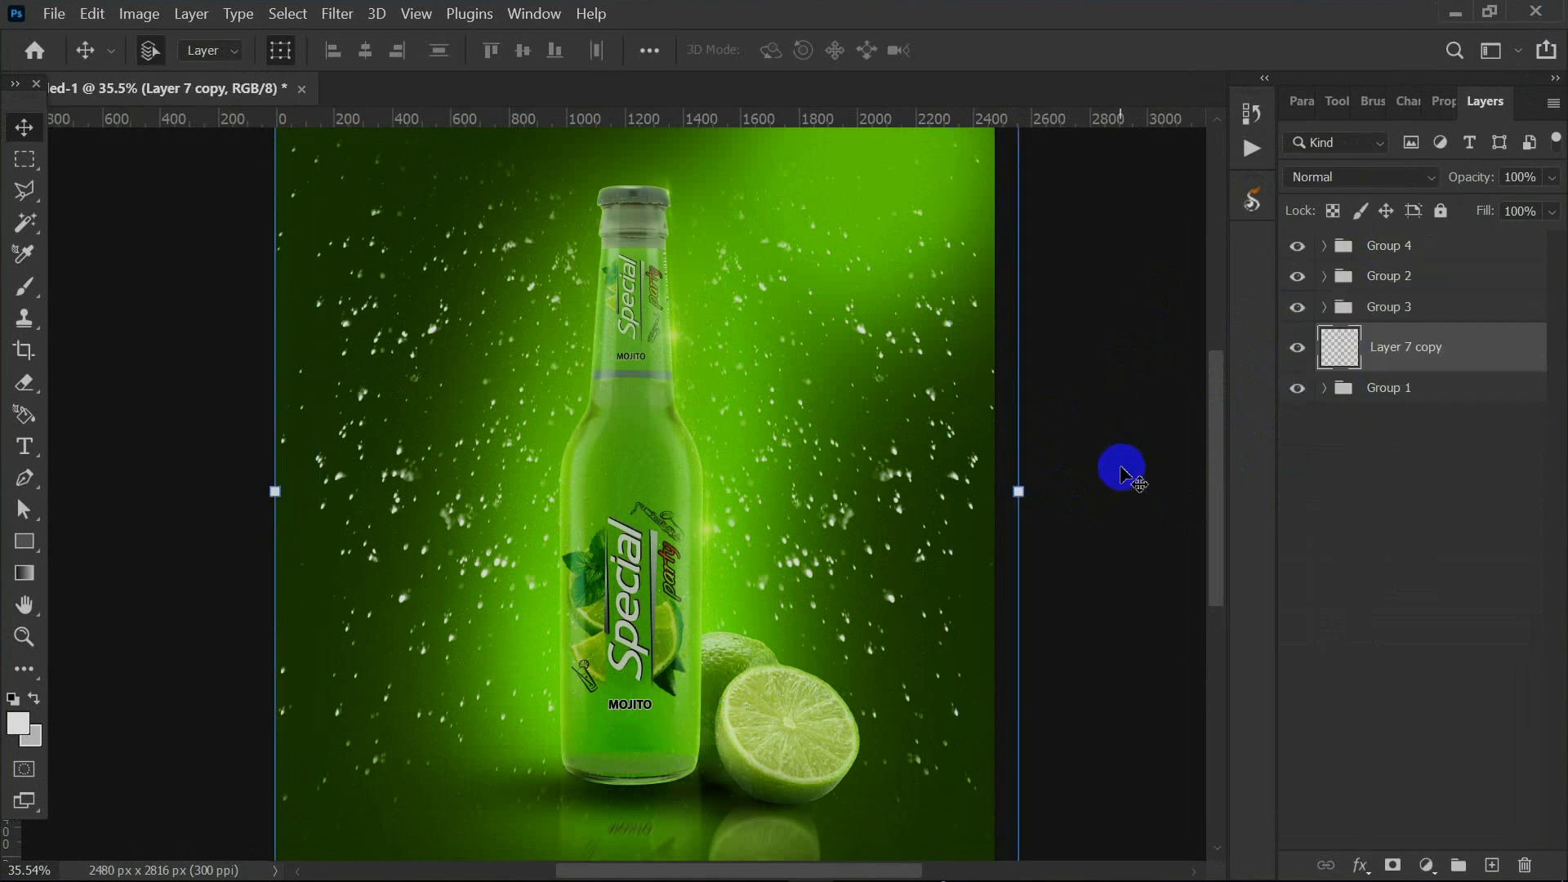
{"action": "left_click", "coordinate": [1120, 466]}
{"action": "scroll", "coordinate": [665, 599], "scroll_direction": "down", "scroll_amount": 2}
{"action": "scroll", "coordinate": [671, 523], "scroll_direction": "up", "scroll_amount": 5}
{"action": "scroll", "coordinate": [682, 482], "scroll_direction": "down", "scroll_amount": 5}
{"action": "scroll", "coordinate": [682, 485], "scroll_direction": "up", "scroll_amount": 1}
{"action": "scroll", "coordinate": [682, 489], "scroll_direction": "down", "scroll_amount": 1}
On a new layer above the droplets, stamp a white water splash behind the bottle with a 2000 px Water Splash brush angled at -176°.
{"action": "left_click", "coordinate": [1420, 351]}
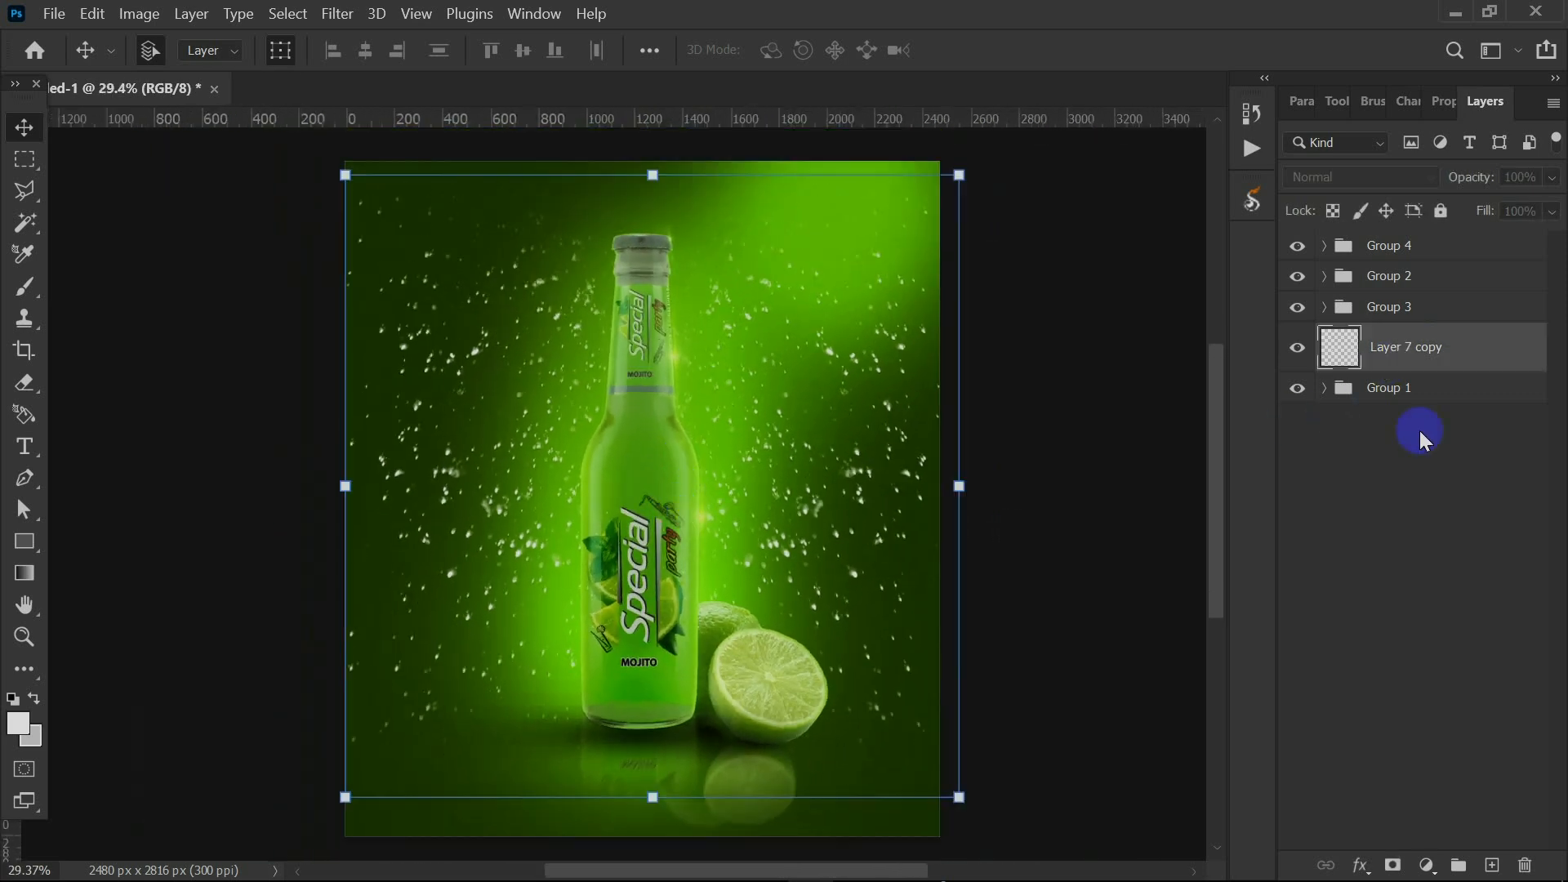
{"action": "left_click", "coordinate": [1492, 865]}
{"action": "left_click", "coordinate": [24, 287]}
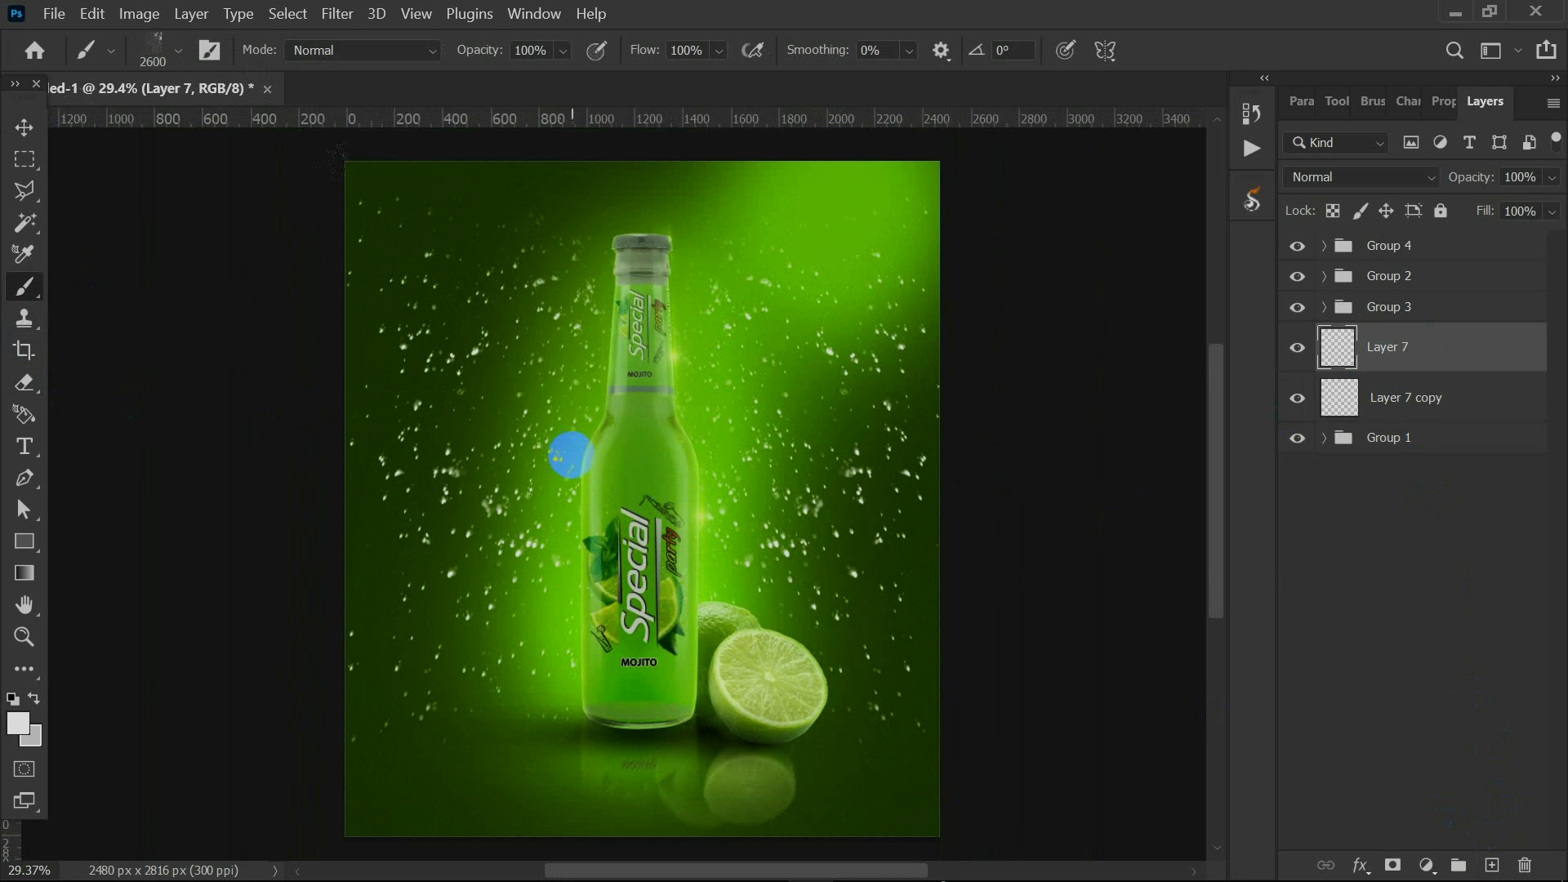
{"action": "right_click", "coordinate": [575, 456]}
{"action": "left_click", "coordinate": [838, 701]}
{"action": "left_click", "coordinate": [1039, 693]}
{"action": "left_click", "coordinate": [1229, 707]}
{"action": "left_click", "coordinate": [771, 740]}
{"action": "left_click", "coordinate": [817, 735]}
{"action": "left_click", "coordinate": [1020, 739]}
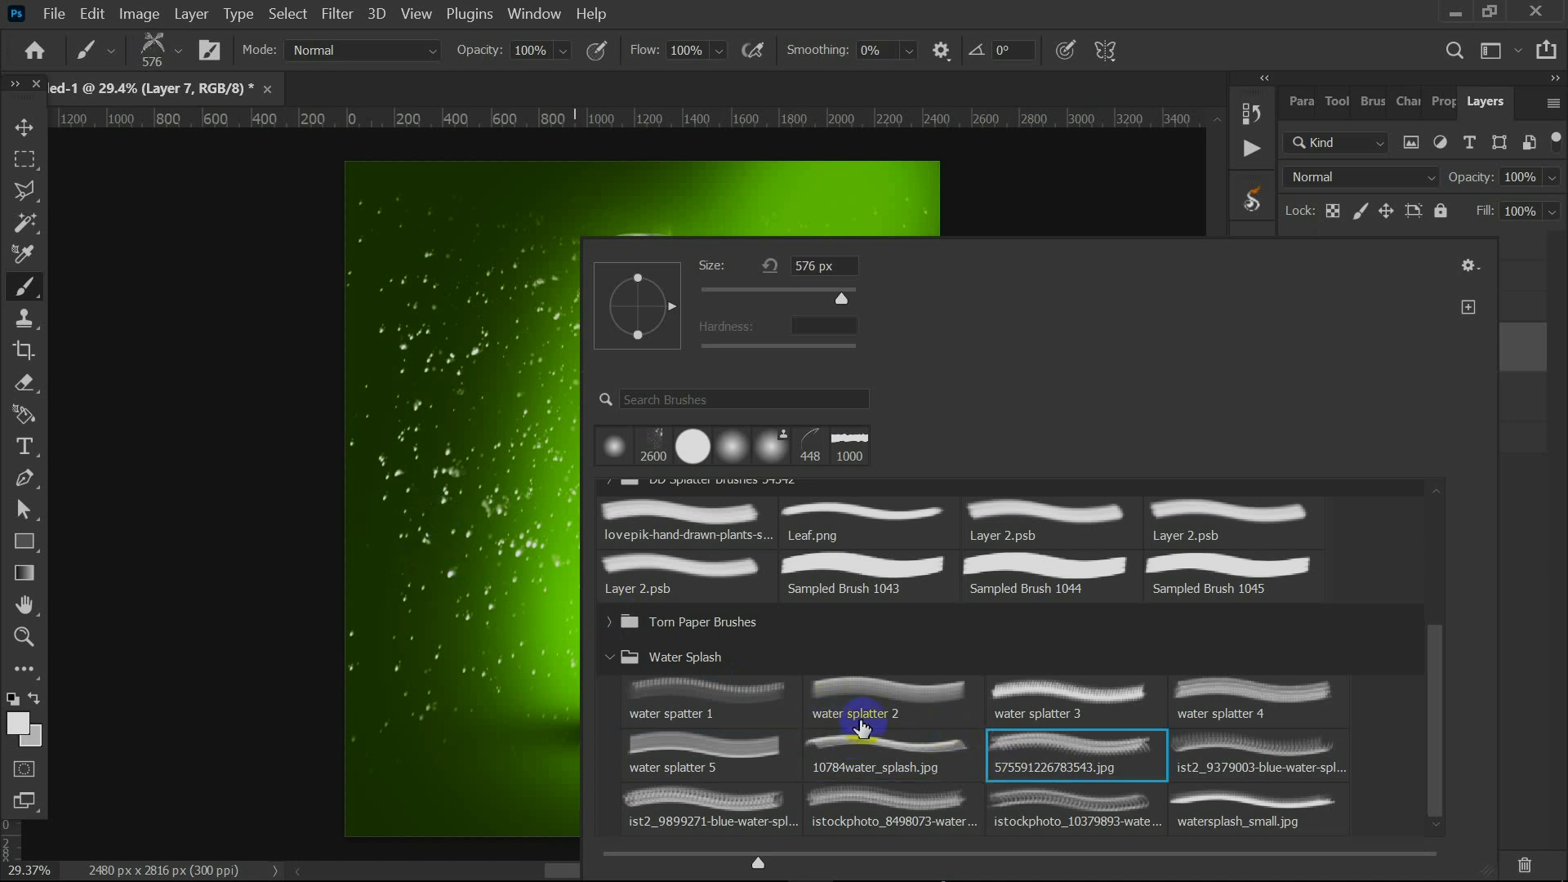
{"action": "left_click_drag", "start_coordinate": [611, 310], "coordinate": [609, 319]}
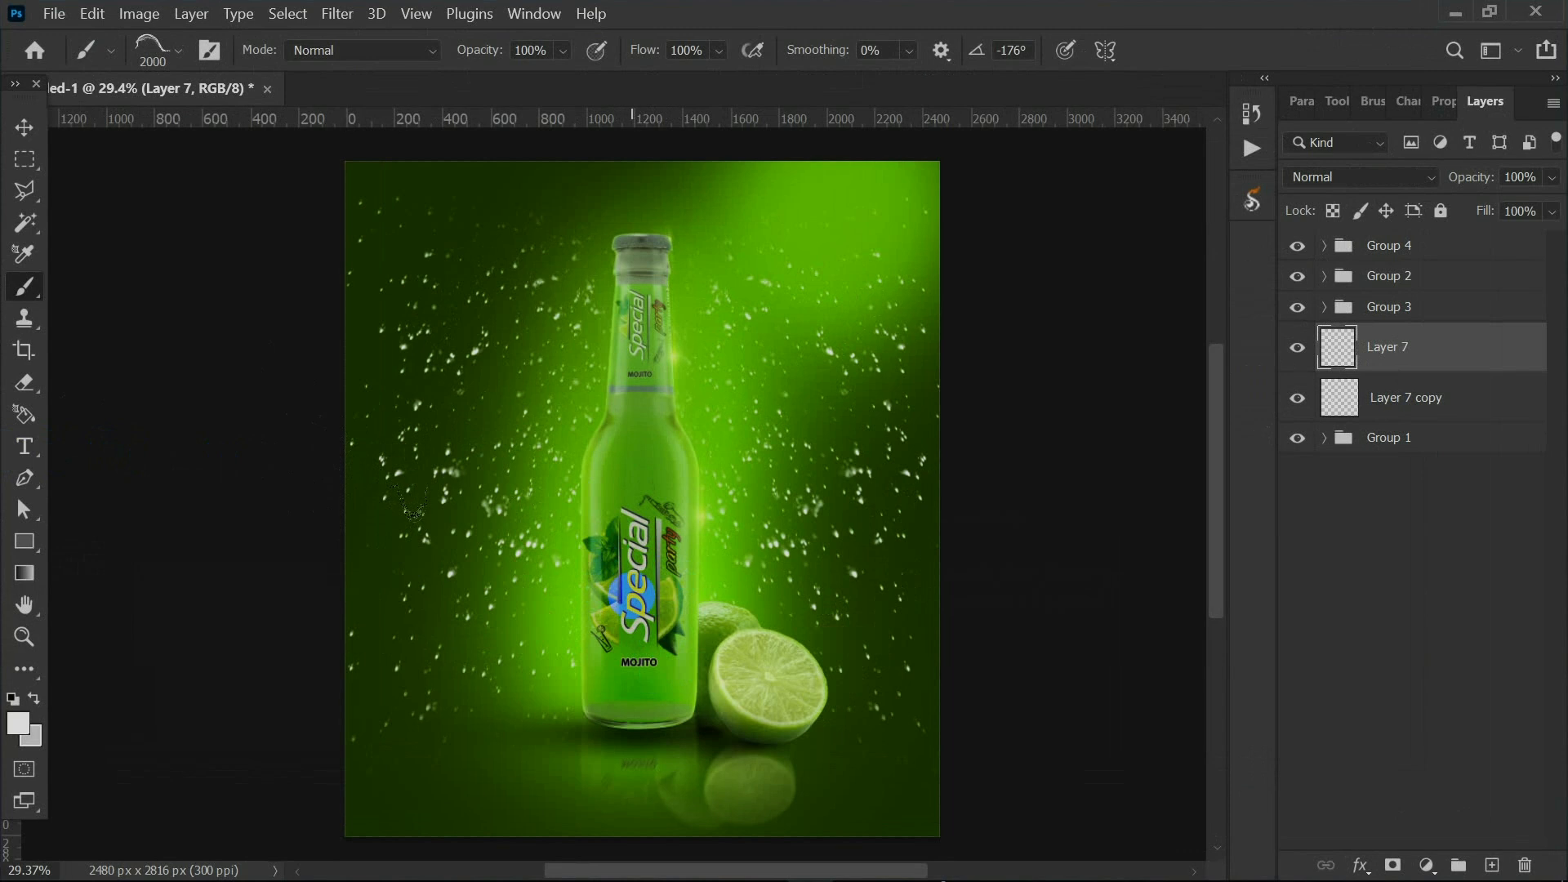
{"action": "left_click", "coordinate": [625, 572]}
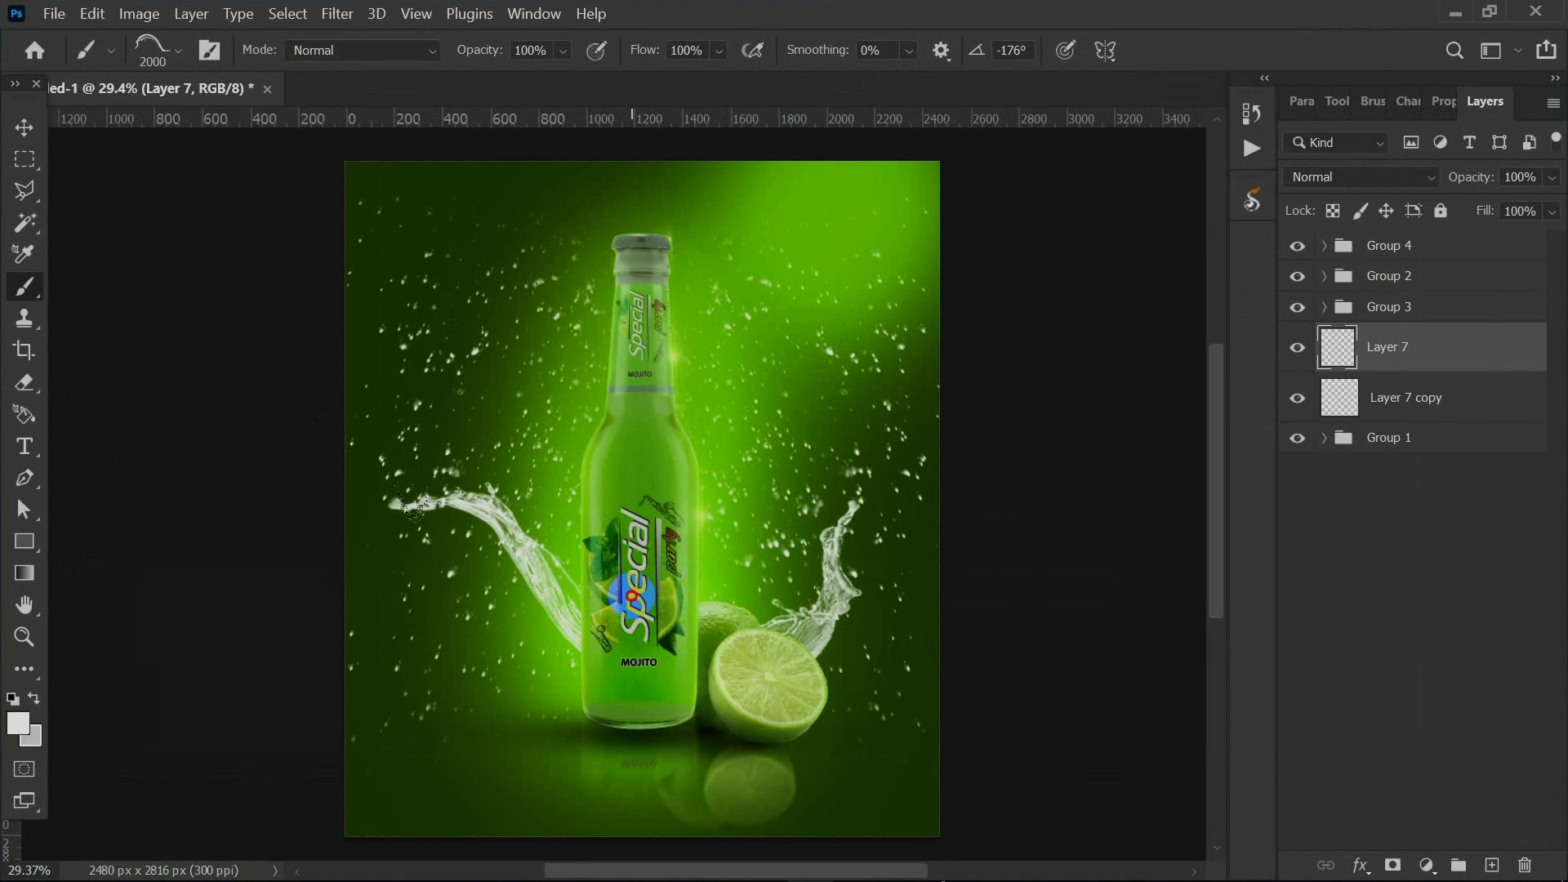
Rotate the Layer 7 splash clockwise about 31°, position it behind the bottle, and move its layer below Layer 7 copy.
{"action": "key", "text": "ctrl+t"}
{"action": "left_click_drag", "start_coordinate": [893, 472], "coordinate": [891, 606]}
{"action": "left_click_drag", "start_coordinate": [562, 536], "coordinate": [548, 475]}
{"action": "left_click_drag", "start_coordinate": [910, 535], "coordinate": [899, 574]}
{"action": "left_click_drag", "start_coordinate": [564, 525], "coordinate": [549, 523]}
{"action": "left_click_drag", "start_coordinate": [931, 588], "coordinate": [918, 553]}
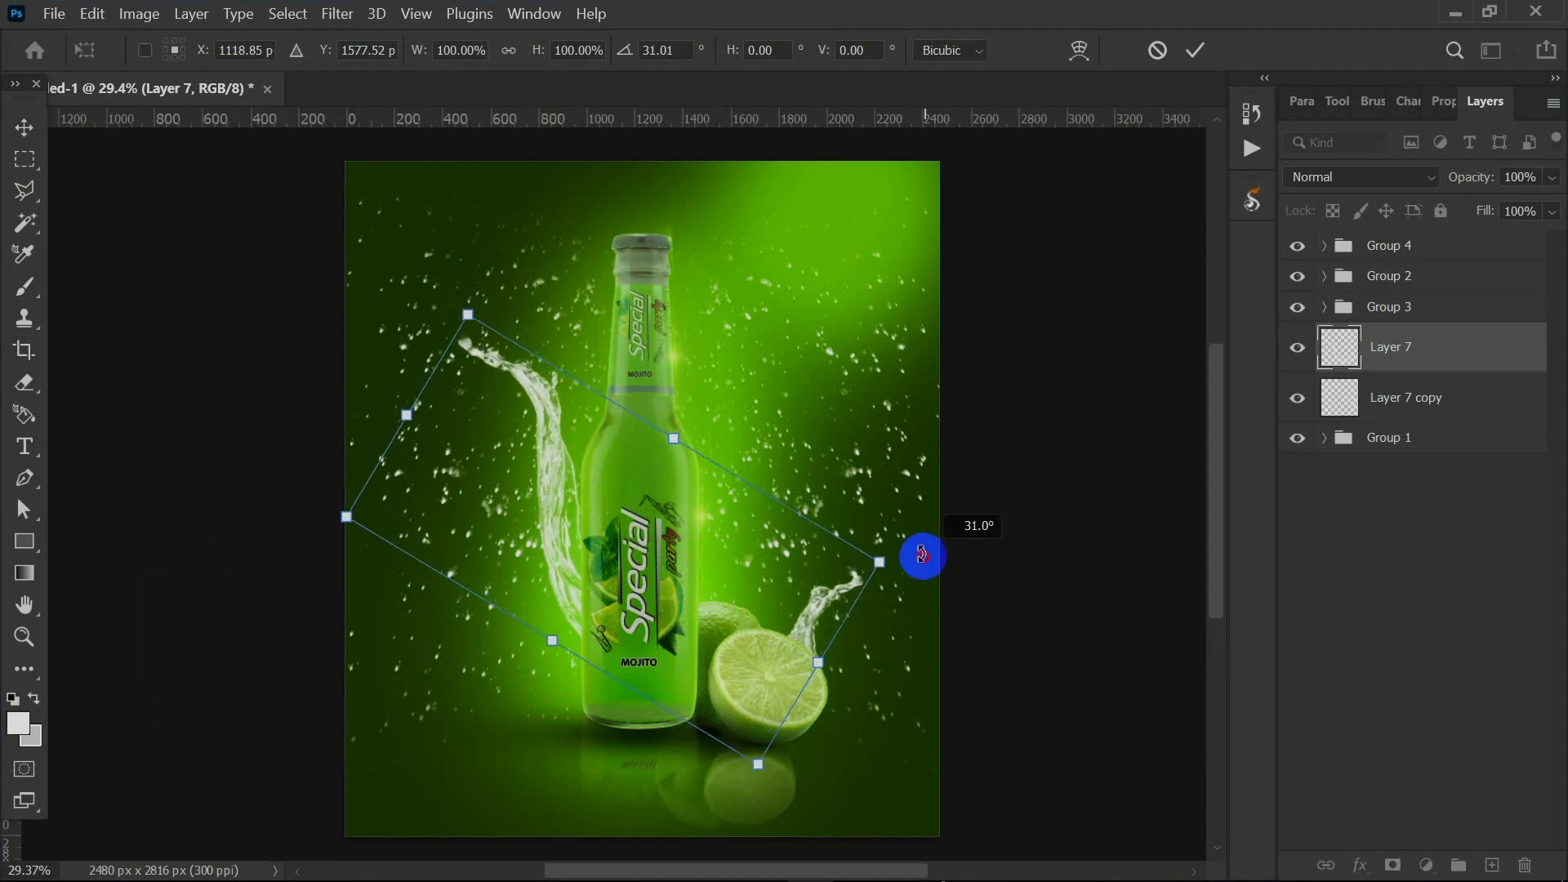
{"action": "left_click_drag", "start_coordinate": [539, 520], "coordinate": [528, 529]}
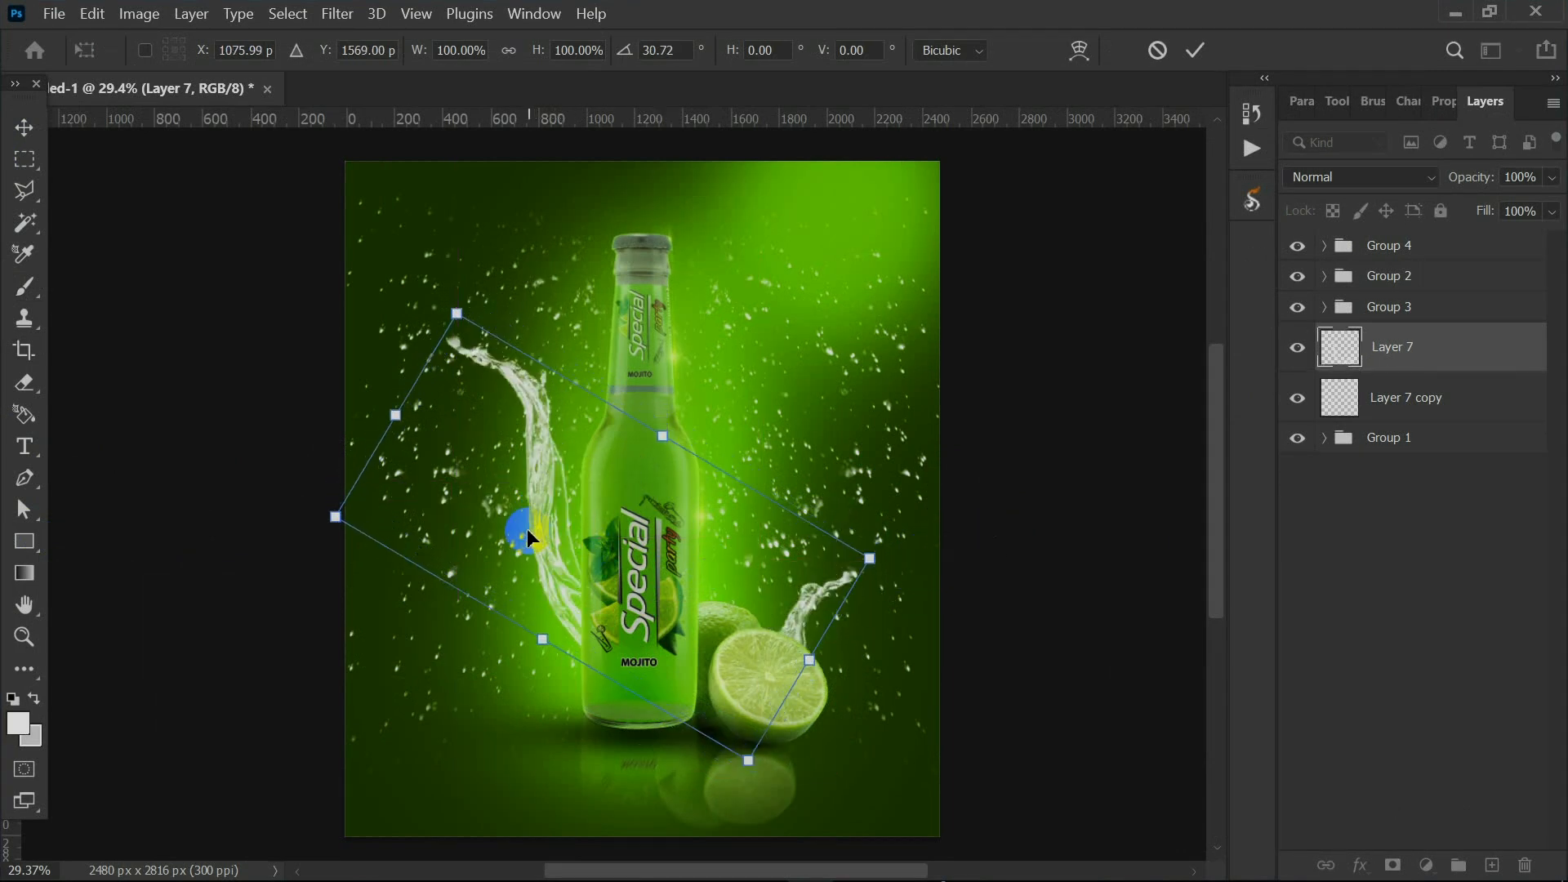
{"action": "left_click_drag", "start_coordinate": [440, 292], "coordinate": [450, 286]}
{"action": "left_click_drag", "start_coordinate": [526, 449], "coordinate": [536, 419]}
{"action": "left_click", "coordinate": [1199, 52]}
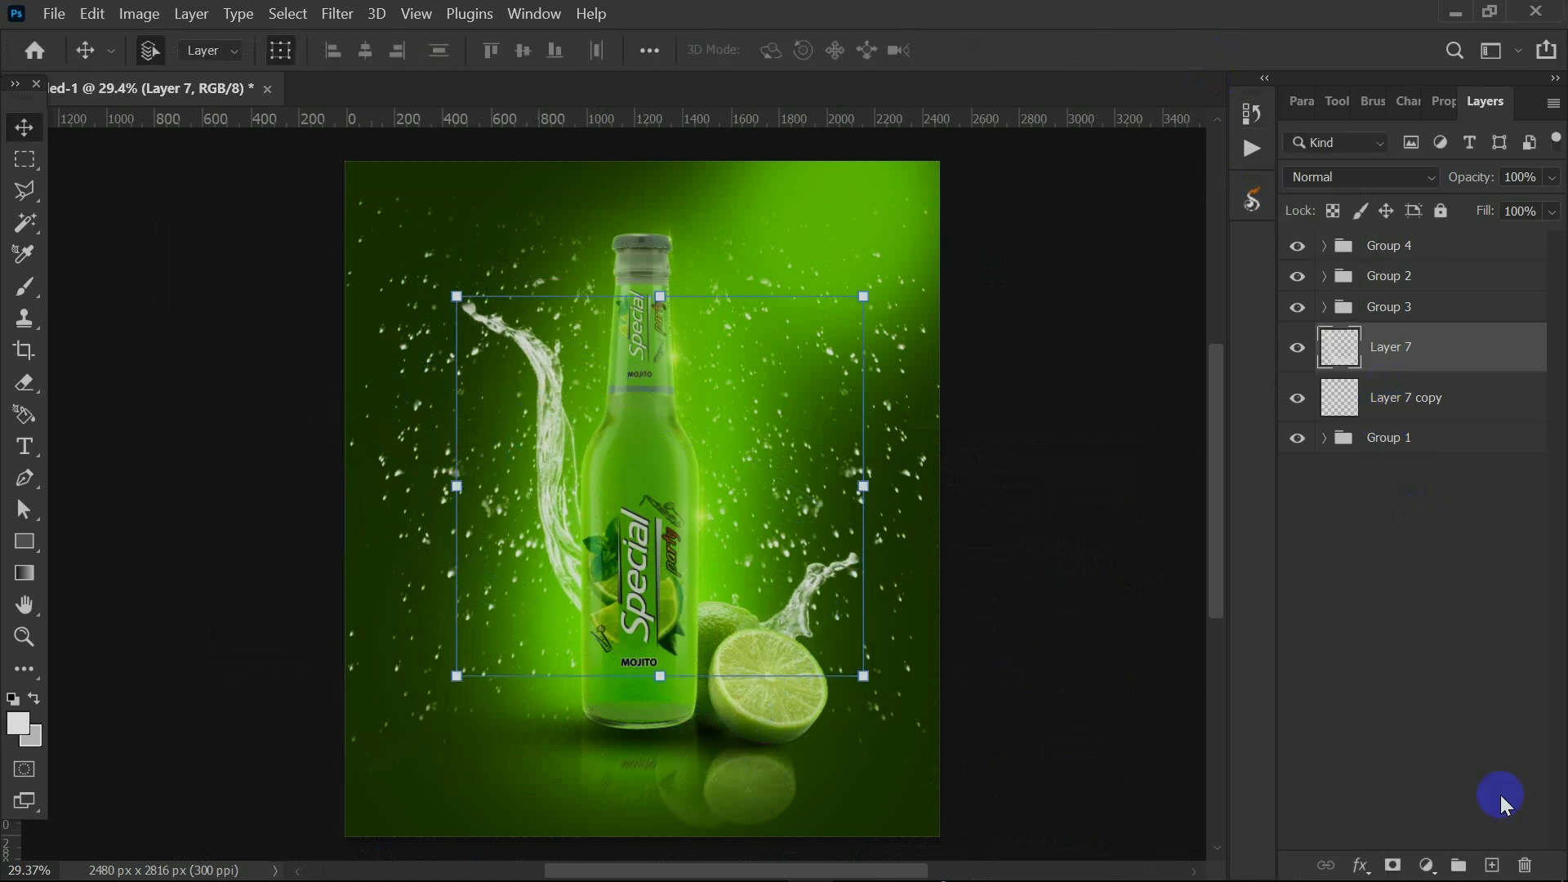
{"action": "left_click_drag", "start_coordinate": [1382, 374], "coordinate": [1389, 418]}
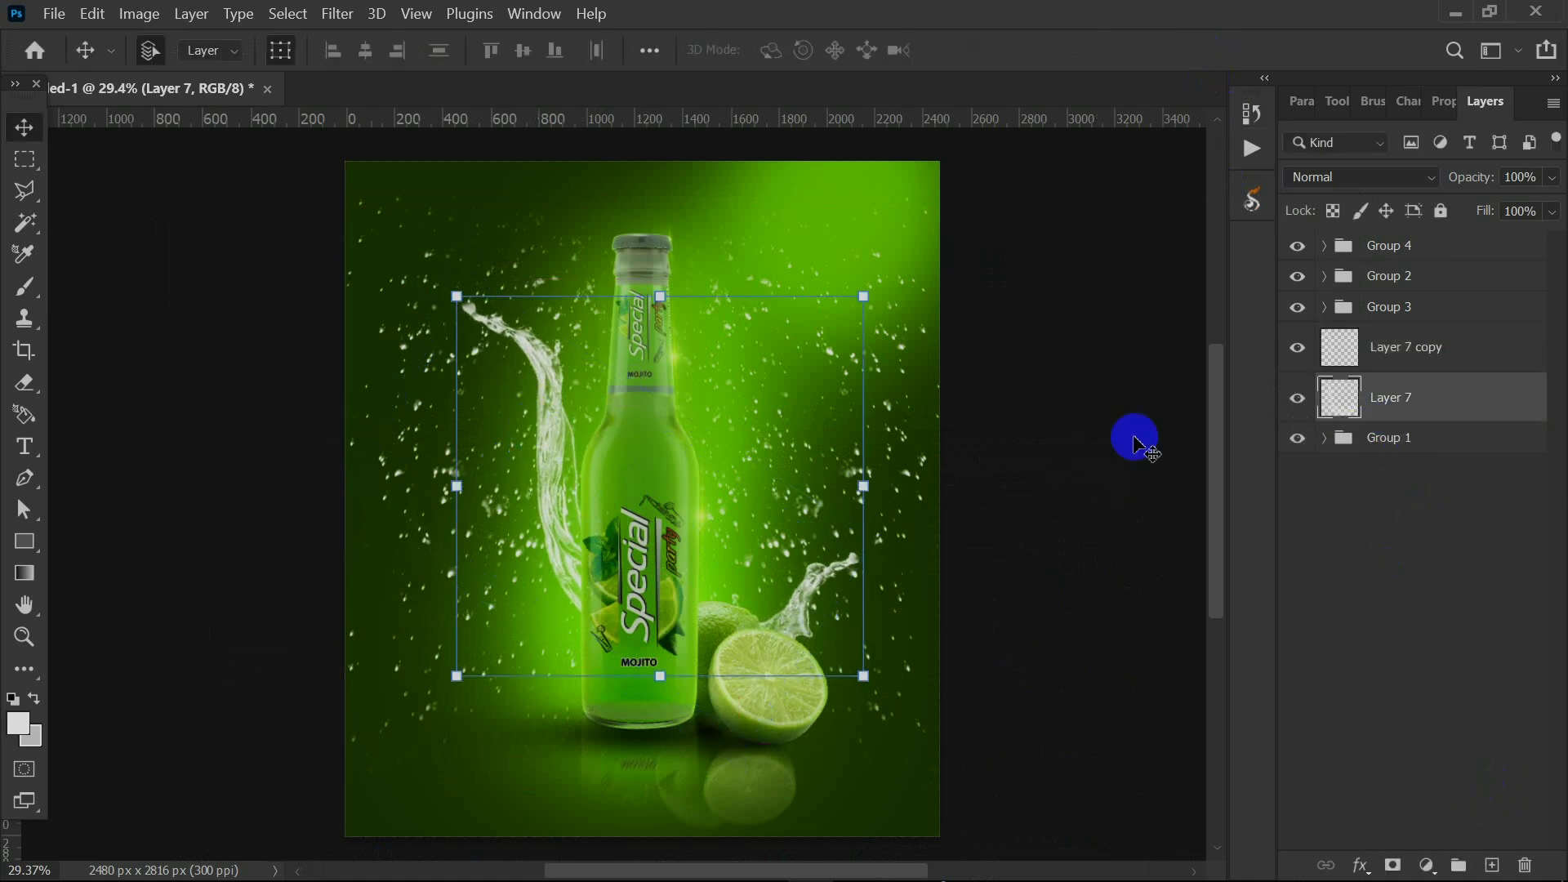
On a new layer above Layer 7, stamp a splash right of the bottle with the istockphoto_8498073 Water Splash brush at 1700 px.
{"action": "left_click", "coordinate": [1485, 864]}
{"action": "left_click", "coordinate": [25, 289]}
{"action": "right_click", "coordinate": [531, 379]}
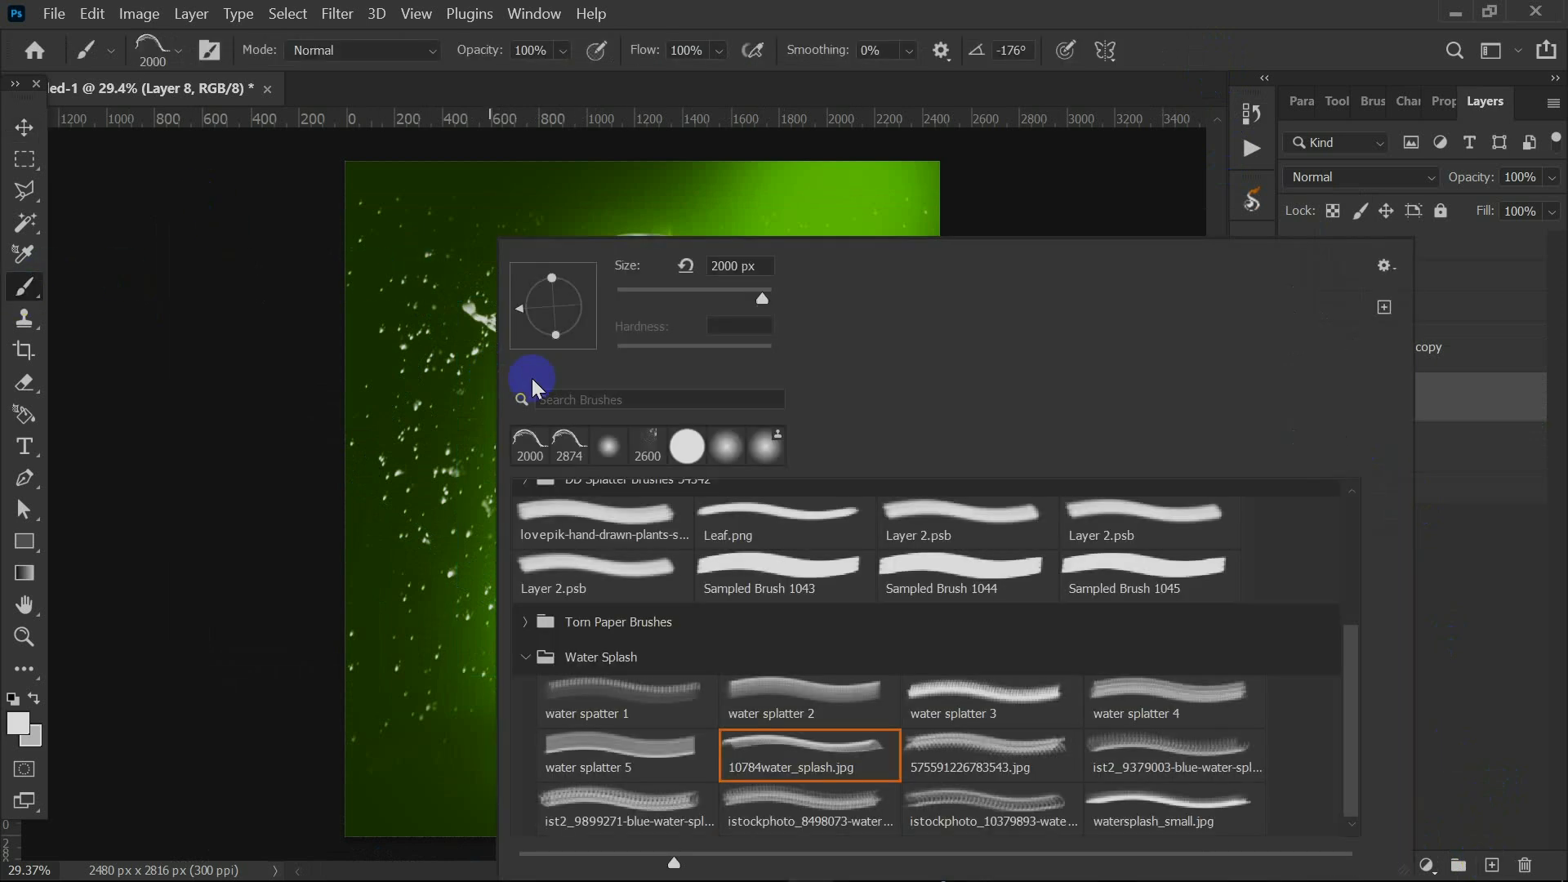
{"action": "left_click", "coordinate": [1034, 769]}
{"action": "left_click", "coordinate": [1093, 745]}
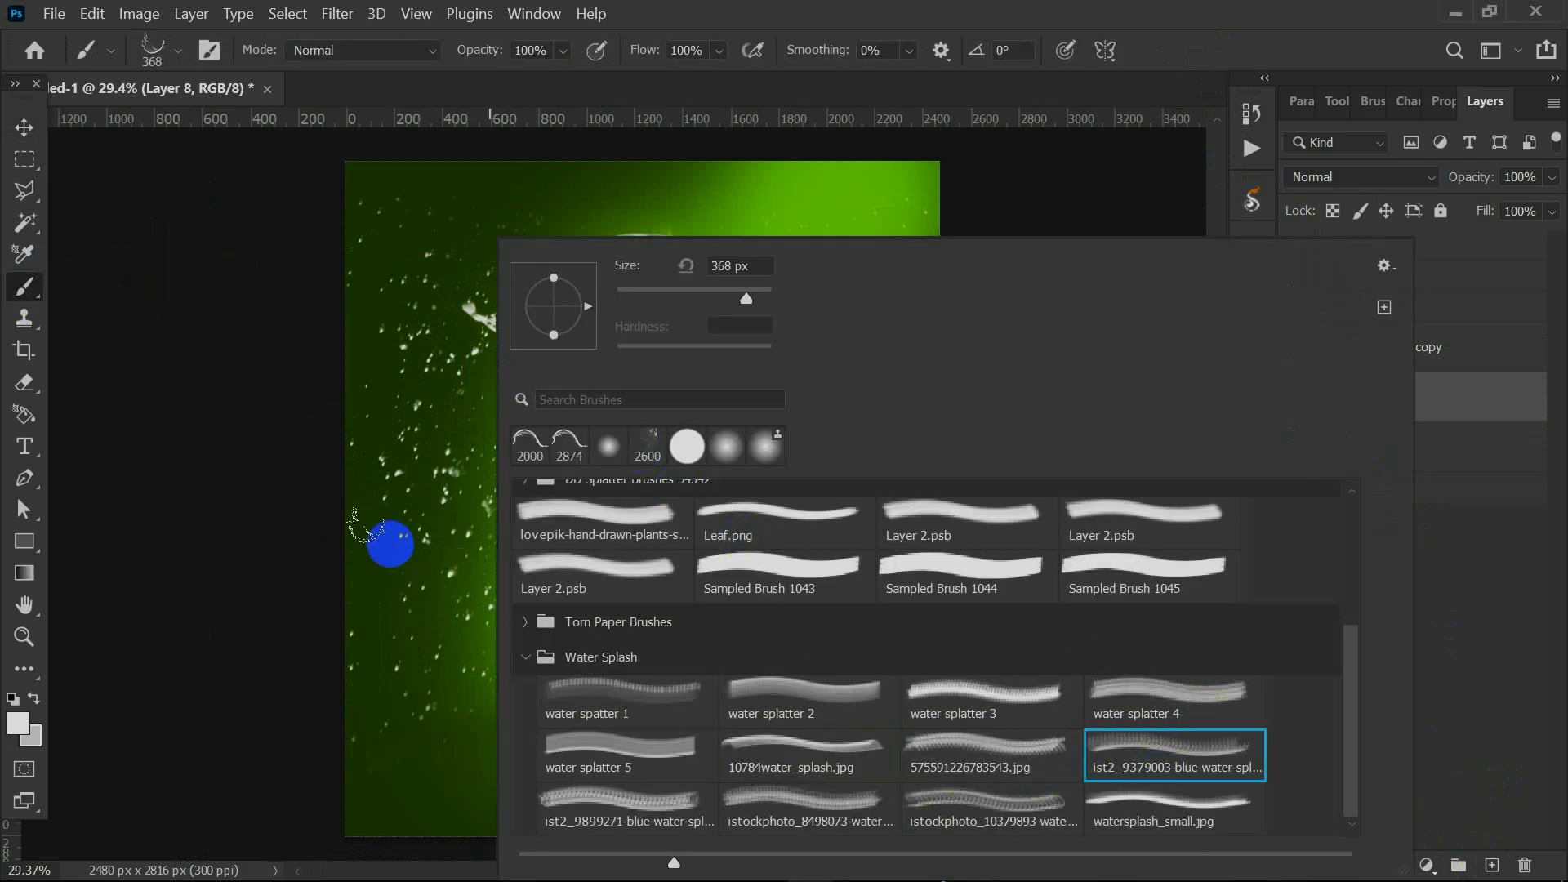
{"action": "left_click", "coordinate": [634, 788]}
{"action": "left_click", "coordinate": [777, 798]}
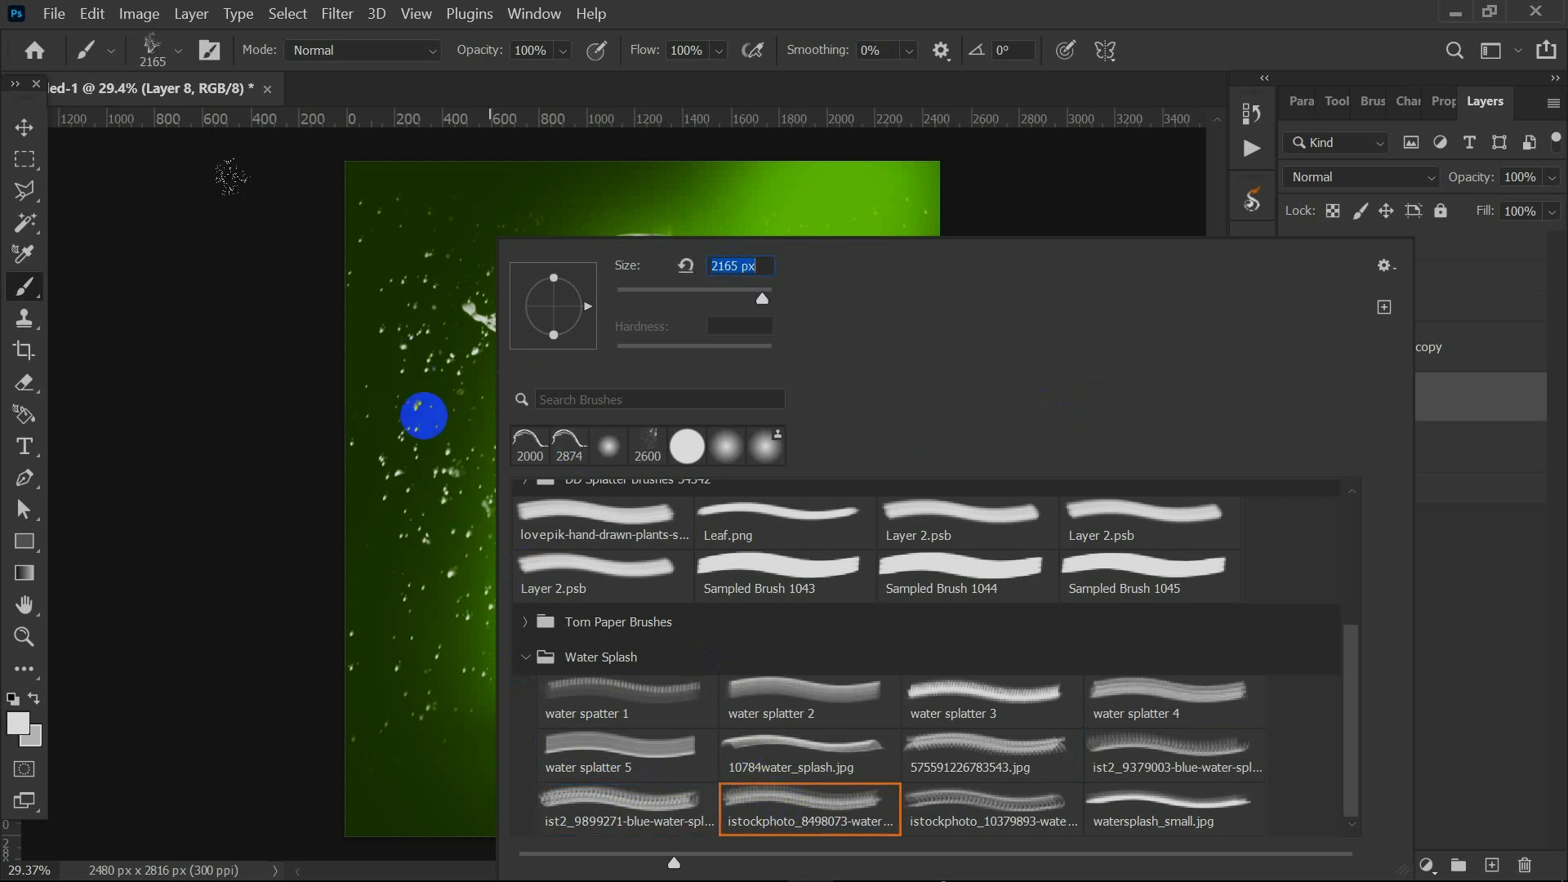
{"action": "left_click", "coordinate": [68, 126]}
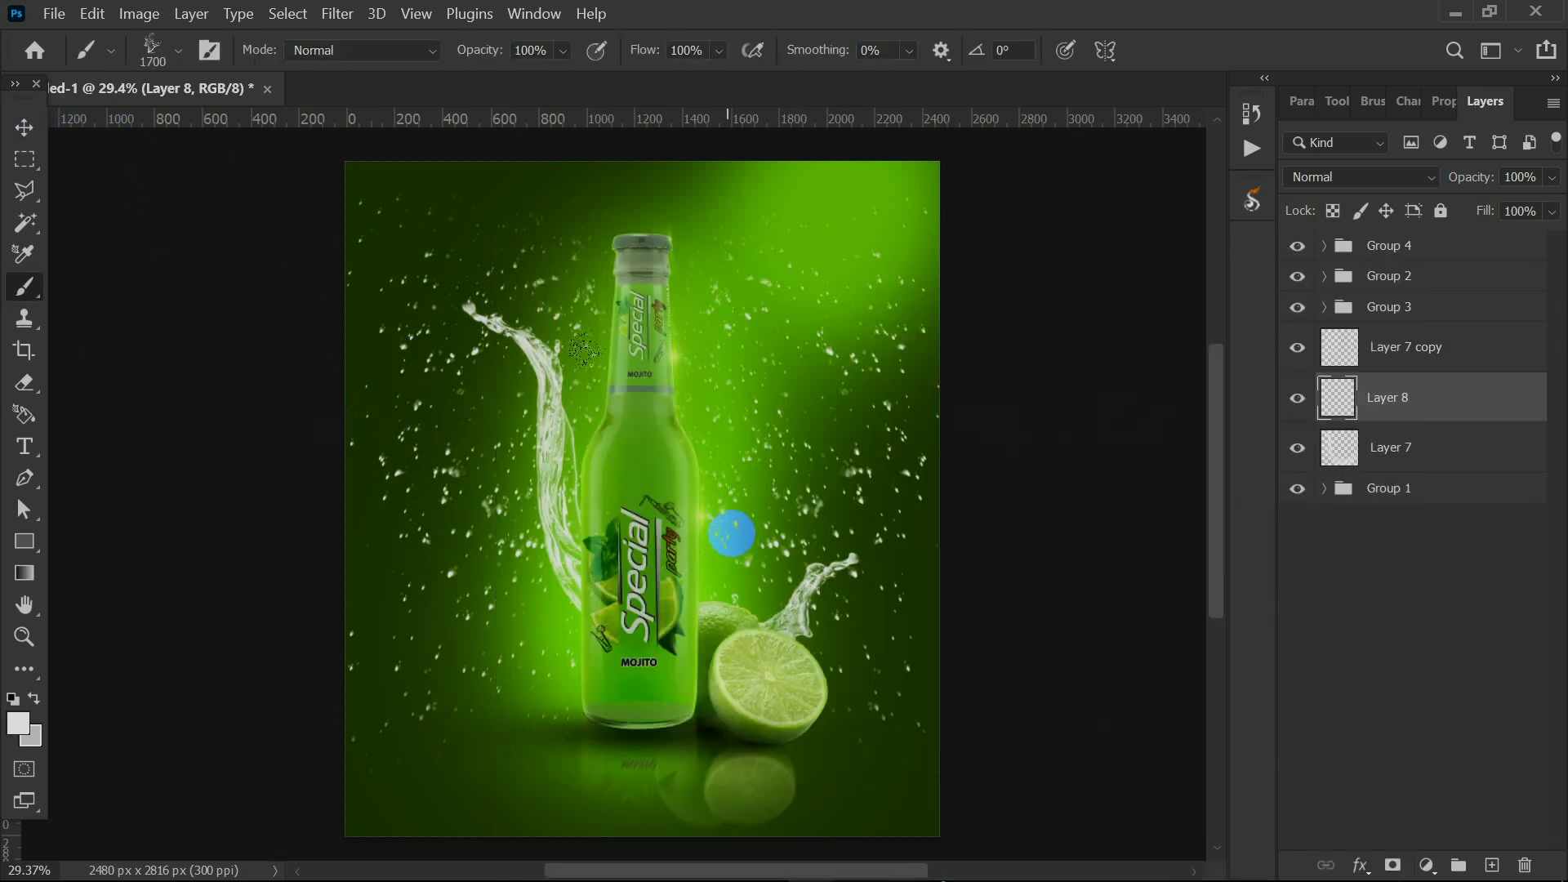
{"action": "left_click", "coordinate": [24, 127]}
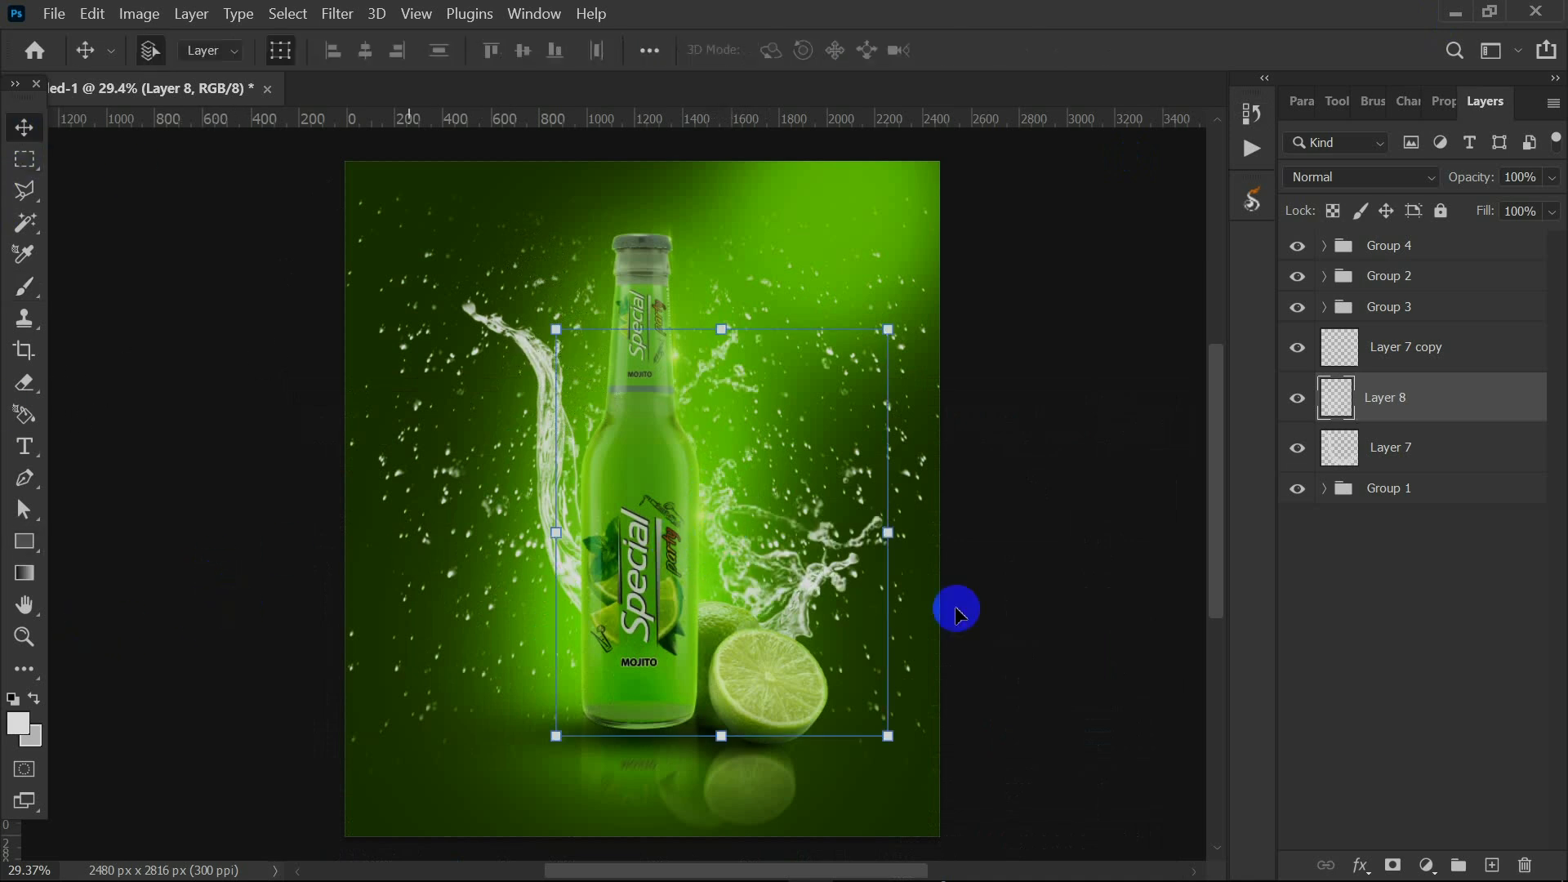
{"action": "left_click", "coordinate": [1074, 723]}
Examine the splashes around the bottle and check the layer groups.
{"action": "scroll", "coordinate": [653, 535], "scroll_direction": "up", "scroll_amount": 2}
{"action": "scroll", "coordinate": [654, 537], "scroll_direction": "up", "scroll_amount": 3}
{"action": "scroll", "coordinate": [659, 587], "scroll_direction": "down", "scroll_amount": 4}
{"action": "scroll", "coordinate": [691, 631], "scroll_direction": "up", "scroll_amount": 2}
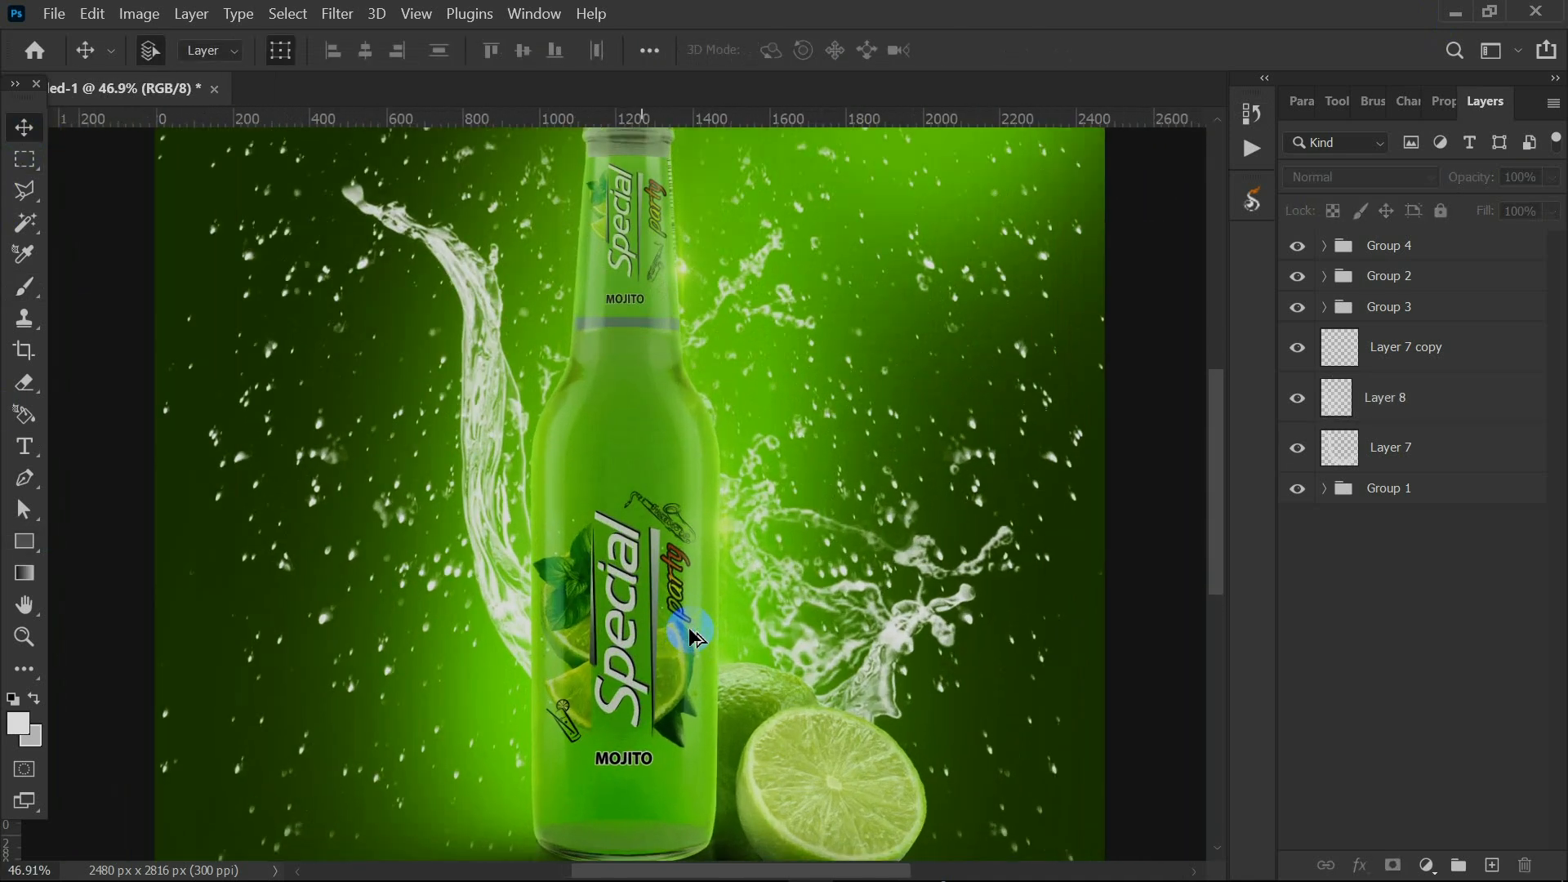
{"action": "scroll", "coordinate": [686, 621], "scroll_direction": "down", "scroll_amount": 5}
{"action": "scroll", "coordinate": [665, 517], "scroll_direction": "up", "scroll_amount": 2}
{"action": "left_click", "coordinate": [719, 514]}
{"action": "left_click", "coordinate": [1334, 245]}
{"action": "left_click", "coordinate": [1325, 245]}
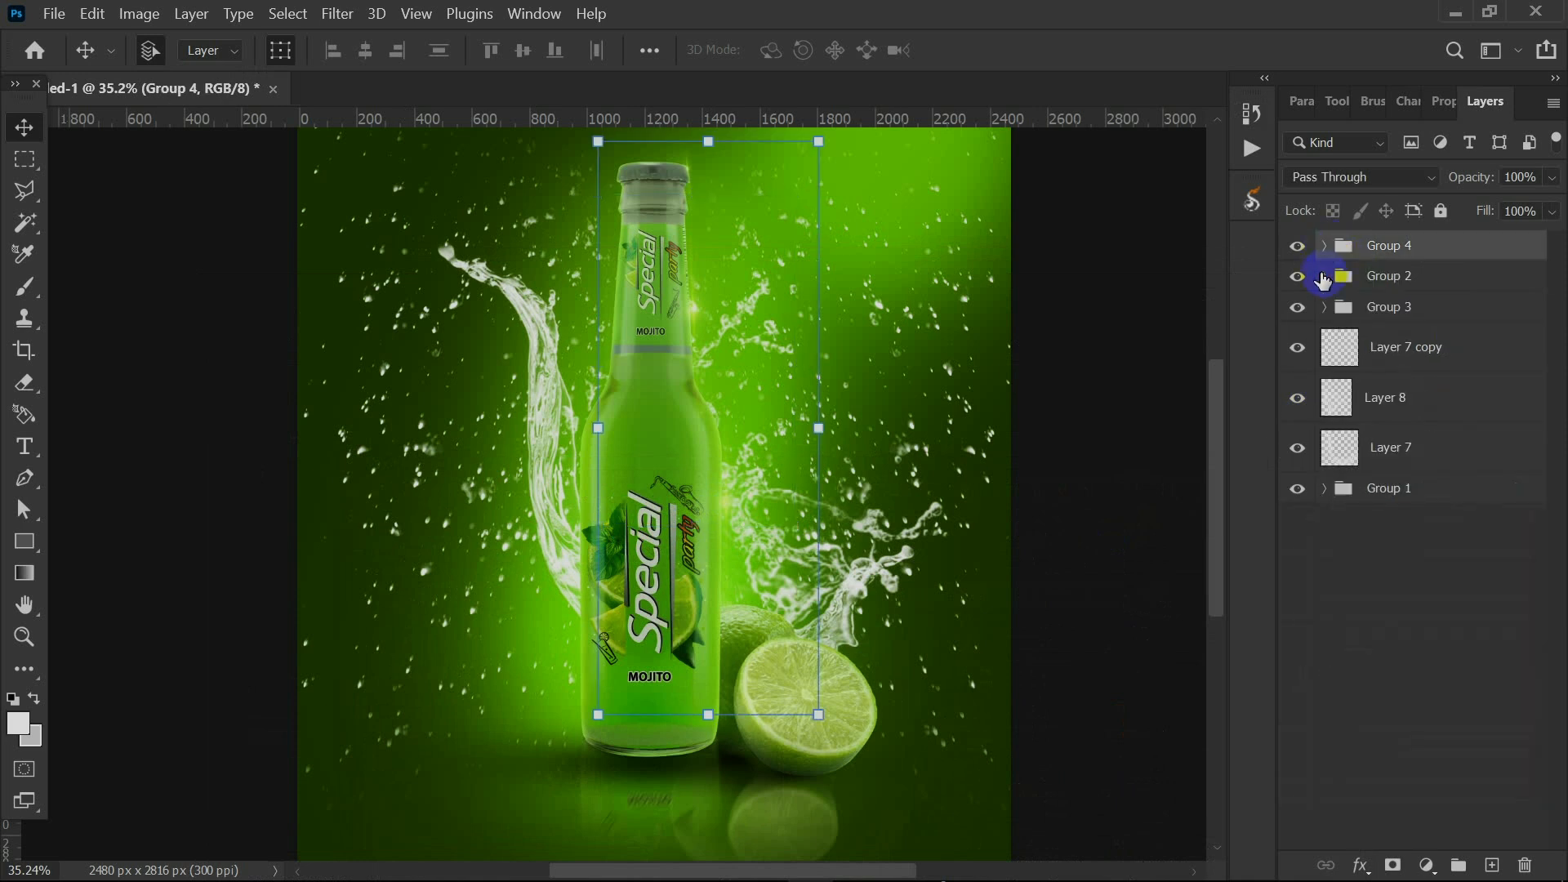
{"action": "left_click", "coordinate": [1324, 307]}
{"action": "left_click", "coordinate": [1324, 307]}
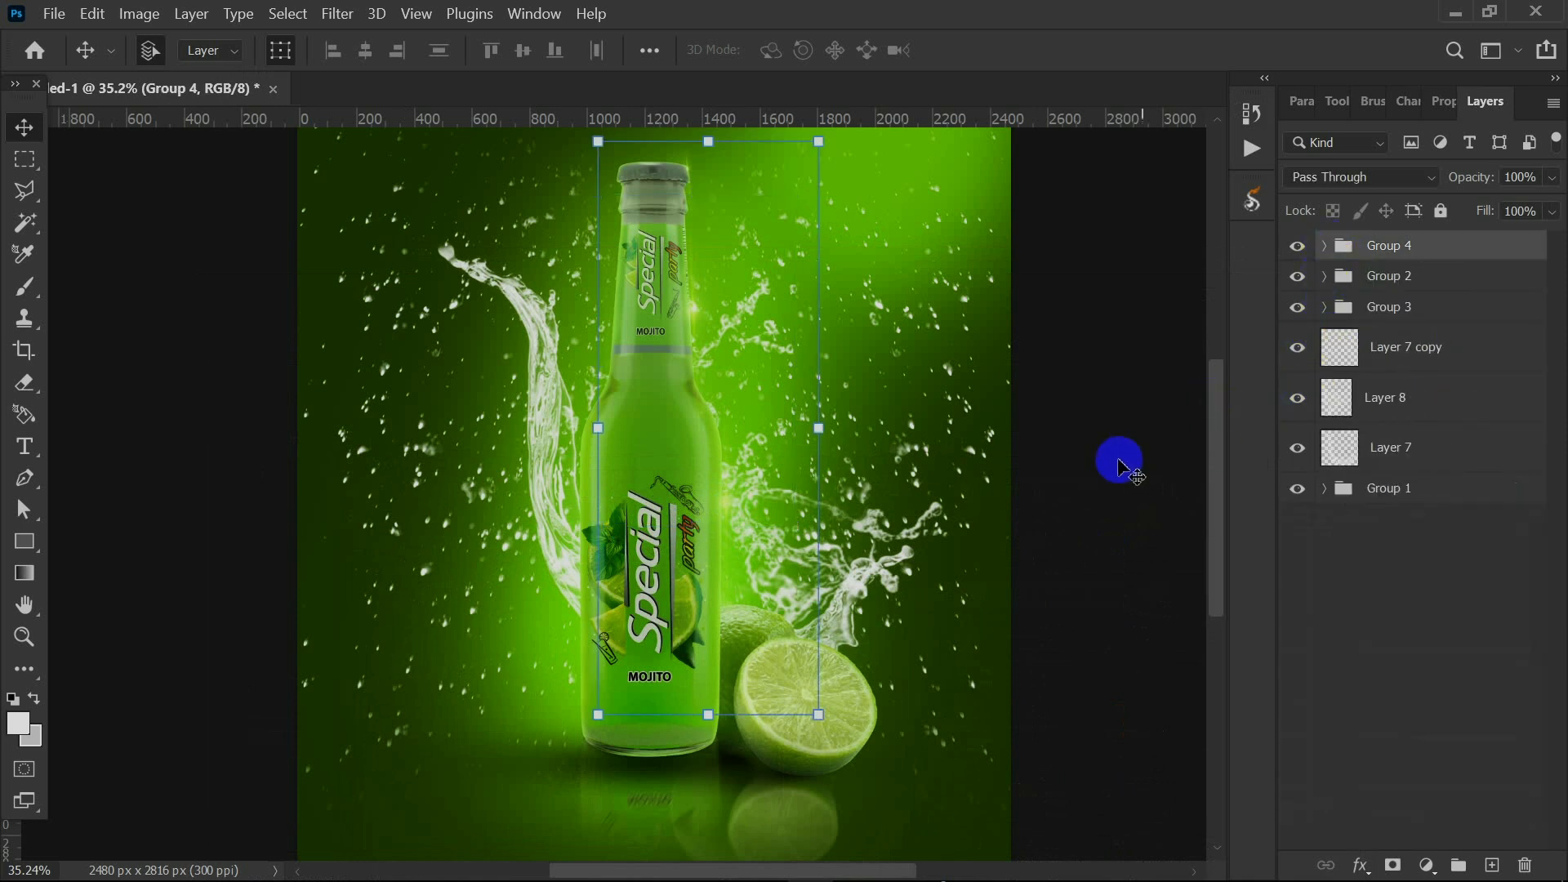
Place Lemon 1.png from the File Explorer folder, scale and rotate it, and set it against the bottle's lower left edge.
{"action": "left_click", "coordinate": [775, 869]}
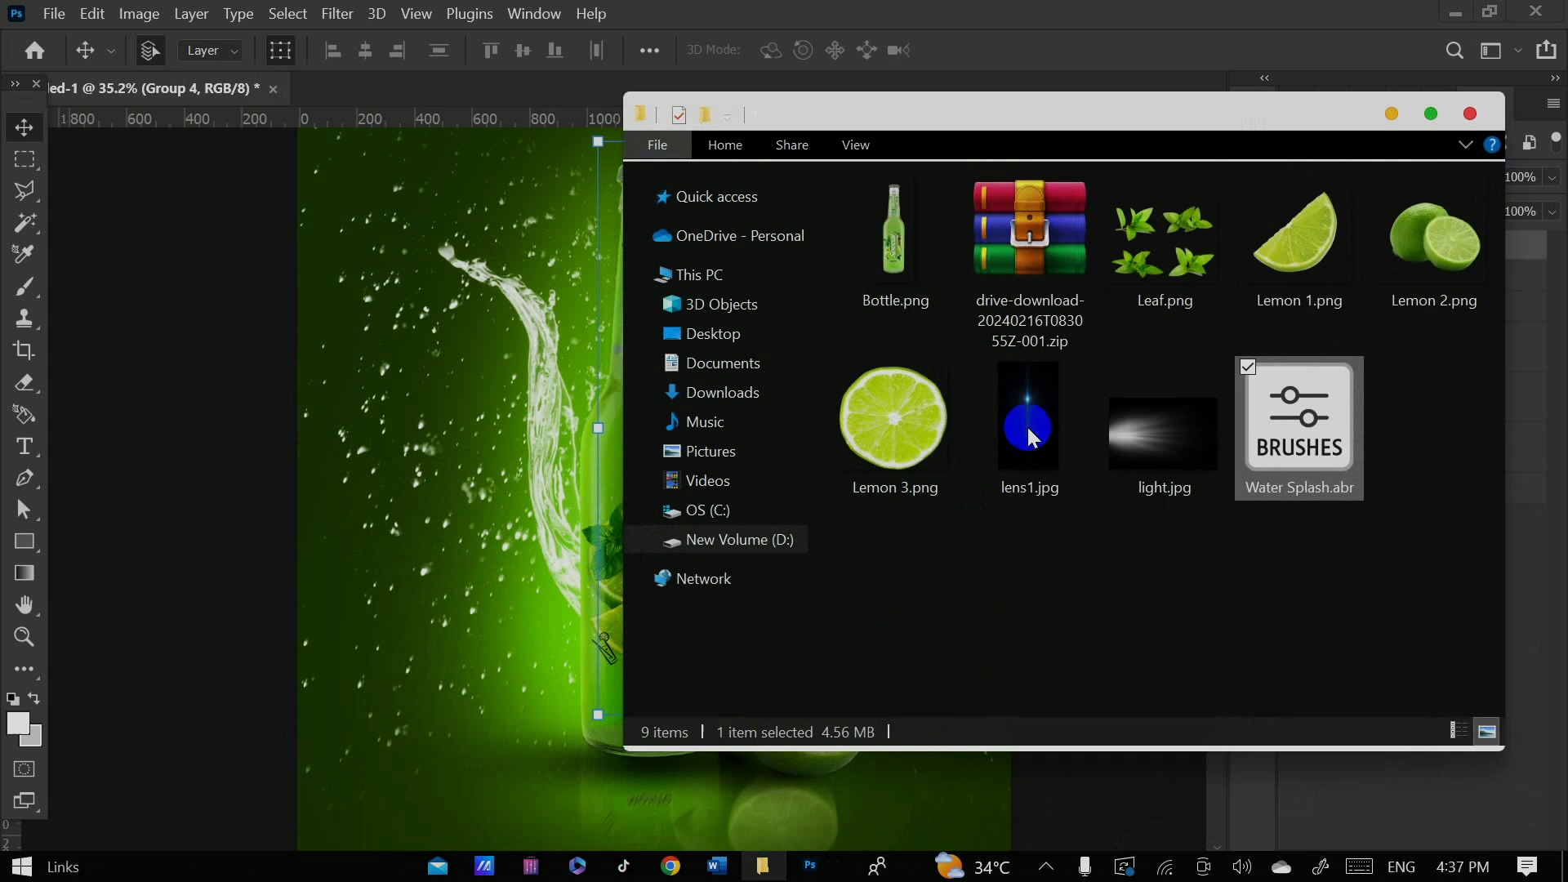
{"action": "left_click", "coordinate": [1331, 266]}
{"action": "left_click_drag", "start_coordinate": [1332, 266], "coordinate": [531, 523]}
{"action": "left_click_drag", "start_coordinate": [903, 257], "coordinate": [718, 253]}
{"action": "left_click_drag", "start_coordinate": [745, 164], "coordinate": [644, 590]}
{"action": "left_click_drag", "start_coordinate": [641, 654], "coordinate": [547, 552]}
{"action": "key", "text": "Return"}
{"action": "left_click_drag", "start_coordinate": [602, 458], "coordinate": [555, 516]}
{"action": "left_click_drag", "start_coordinate": [543, 571], "coordinate": [584, 552]}
{"action": "left_click_drag", "start_coordinate": [598, 498], "coordinate": [629, 477]}
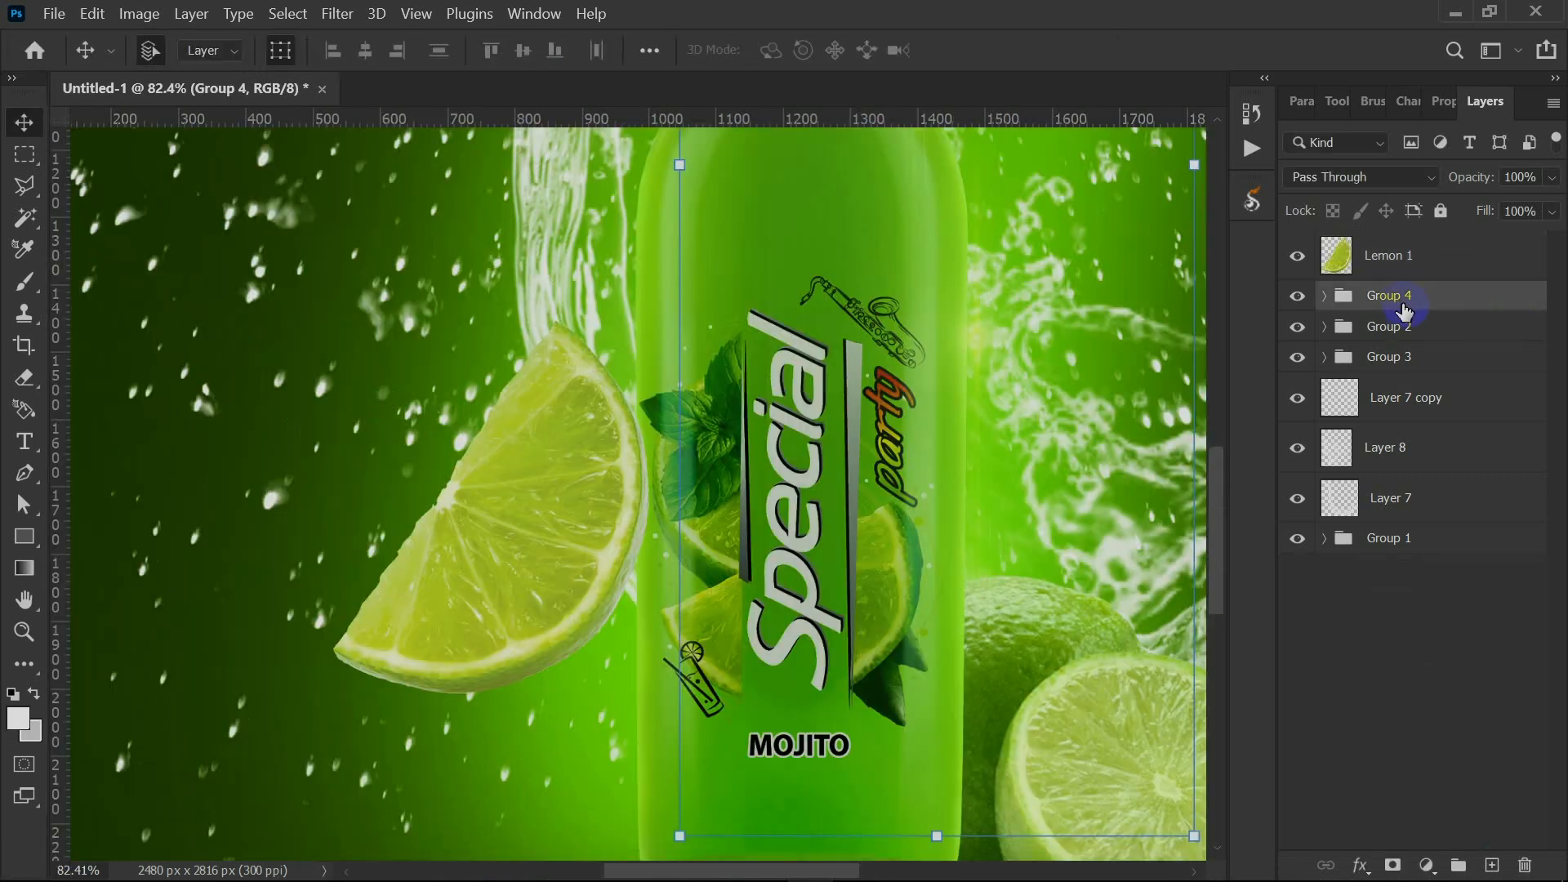
On a new layer below Lemon 1, dab a soft black (#000000) brush shadow where the lime slice meets the bottle.
{"action": "left_click_drag", "start_coordinate": [1383, 260], "coordinate": [1383, 320]}
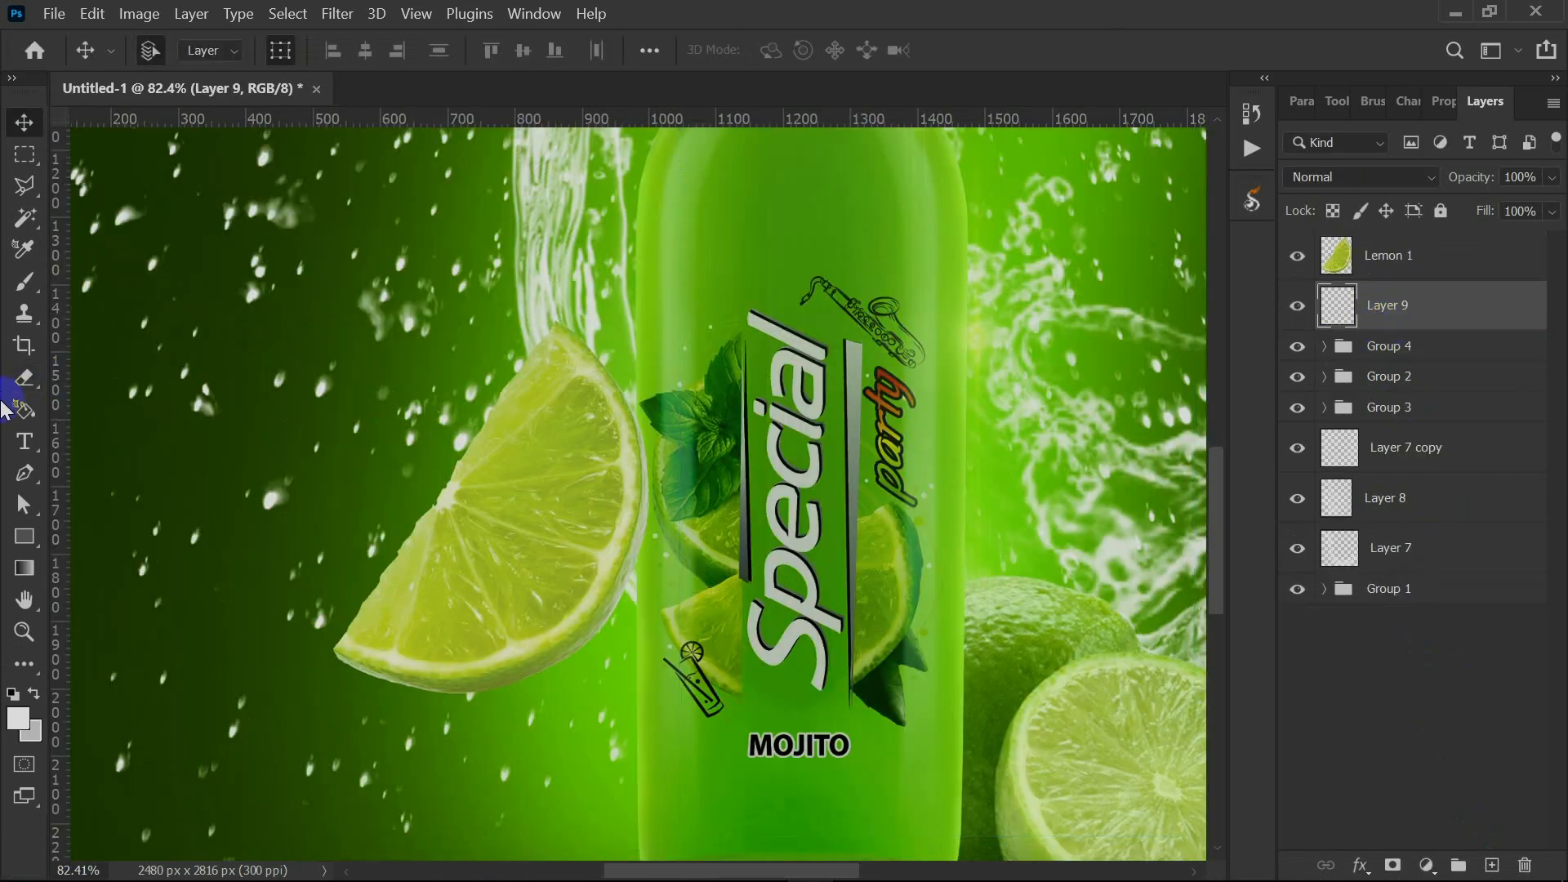
{"action": "left_click", "coordinate": [19, 717]}
{"action": "type", "text": "000000"}
{"action": "left_click", "coordinate": [1243, 353]}
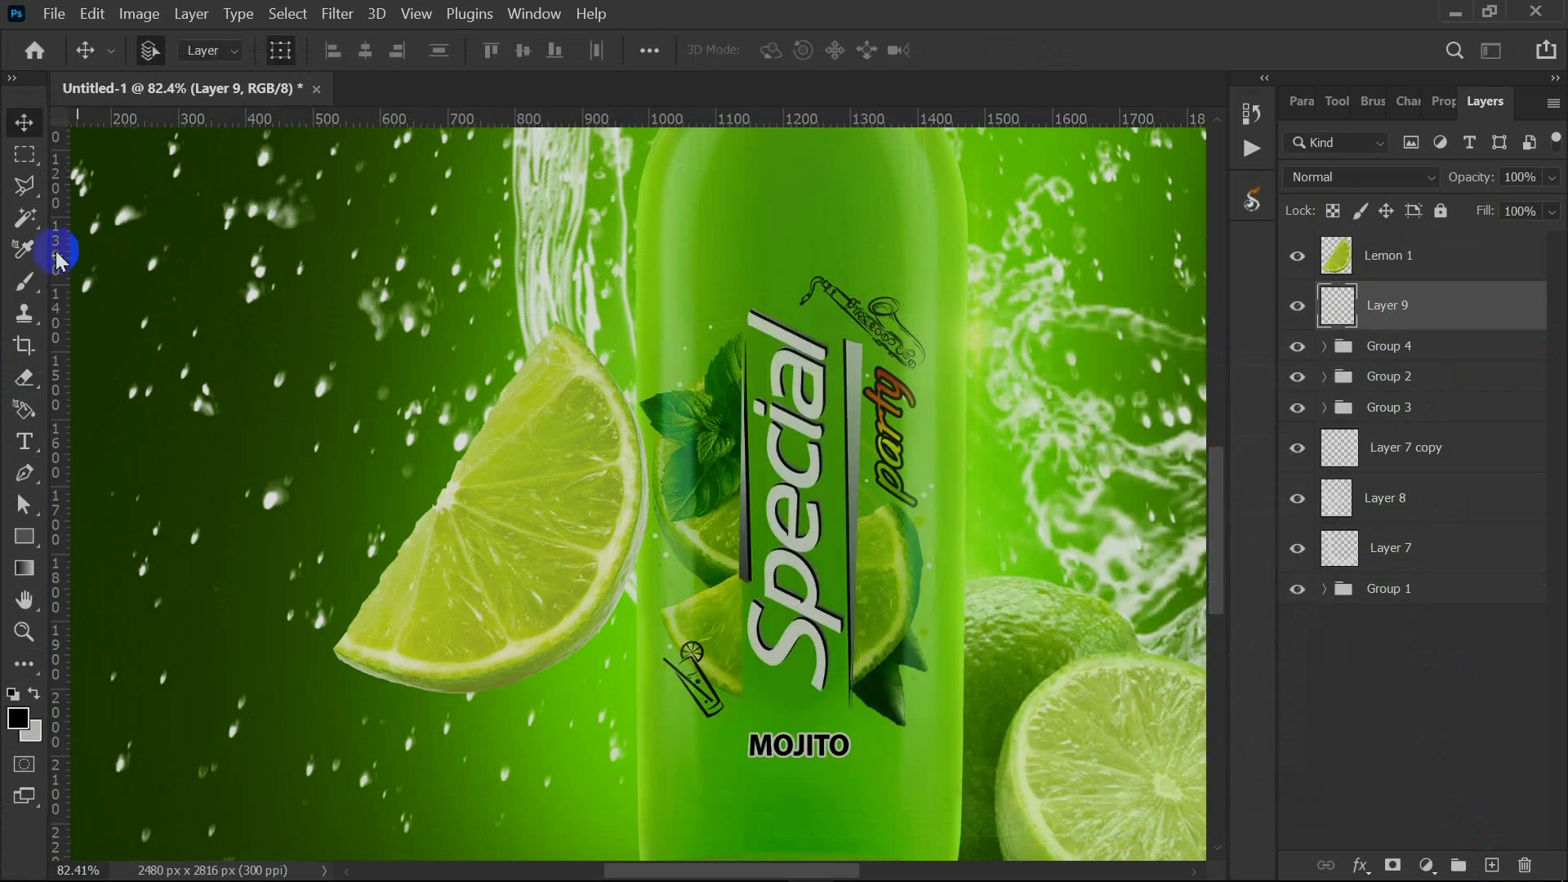
{"action": "key", "text": "b"}
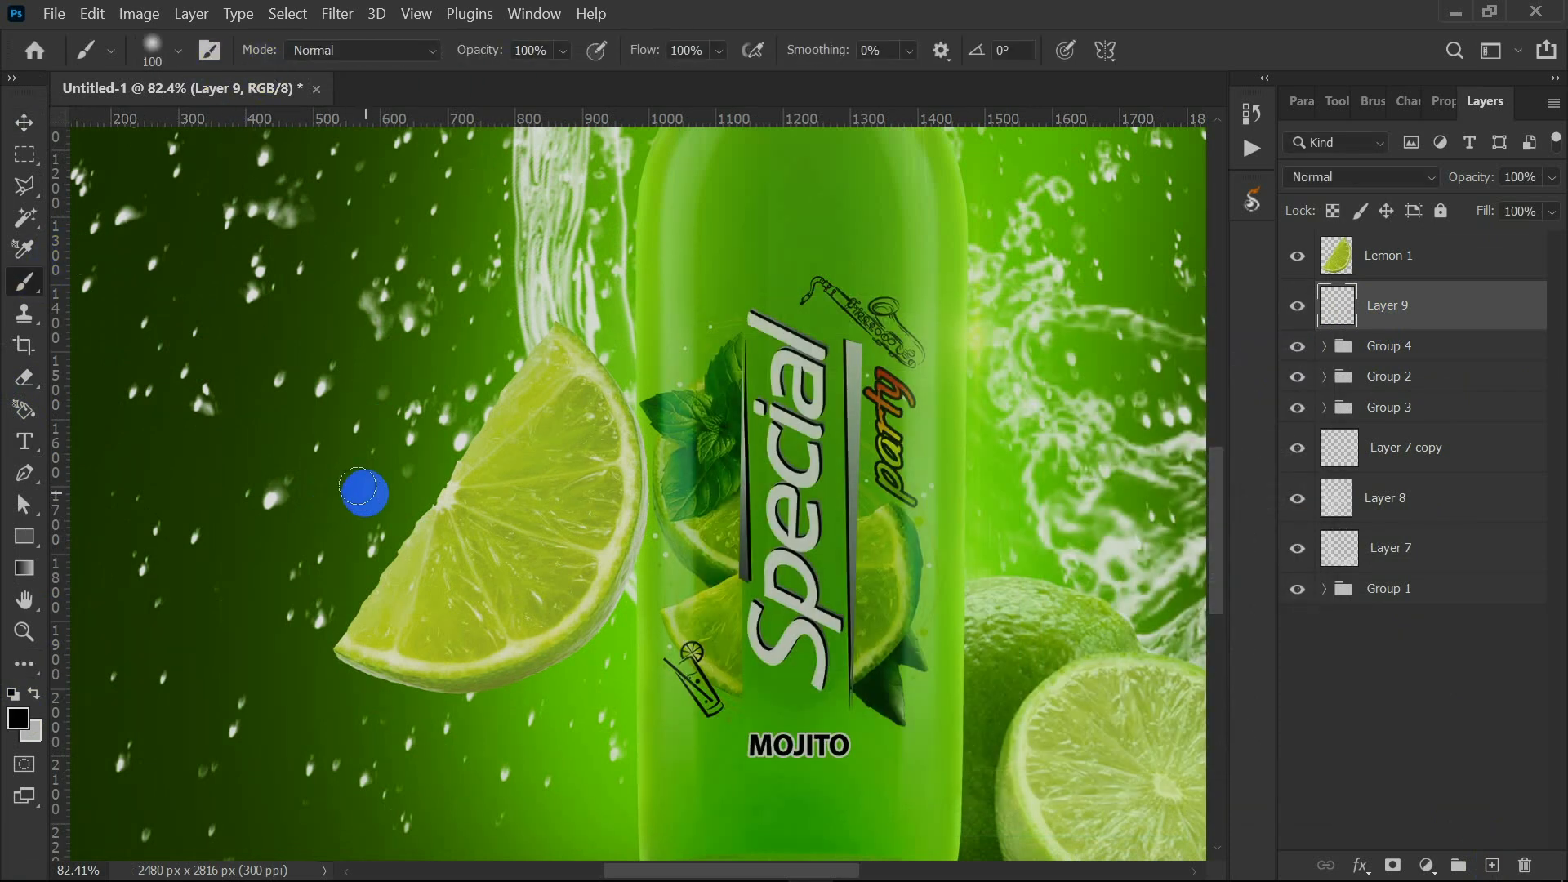
{"action": "left_click", "coordinate": [651, 551]}
Narrow the black shadow to about 38% width, tilt it clockwise and fit it along the lime slice's right edge.
{"action": "left_click", "coordinate": [24, 122]}
{"action": "mouse_move", "coordinate": [862, 551]}
{"action": "left_mouse_down"}
{"action": "mouse_move", "coordinate": [745, 553]}
{"action": "mouse_move", "coordinate": [599, 588]}
{"action": "mouse_move", "coordinate": [706, 570]}
{"action": "mouse_move", "coordinate": [772, 470]}
{"action": "left_mouse_up"}
{"action": "left_click_drag", "start_coordinate": [742, 562], "coordinate": [741, 590]}
{"action": "left_click_drag", "start_coordinate": [651, 587], "coordinate": [660, 597]}
{"action": "left_click", "coordinate": [1196, 50]}
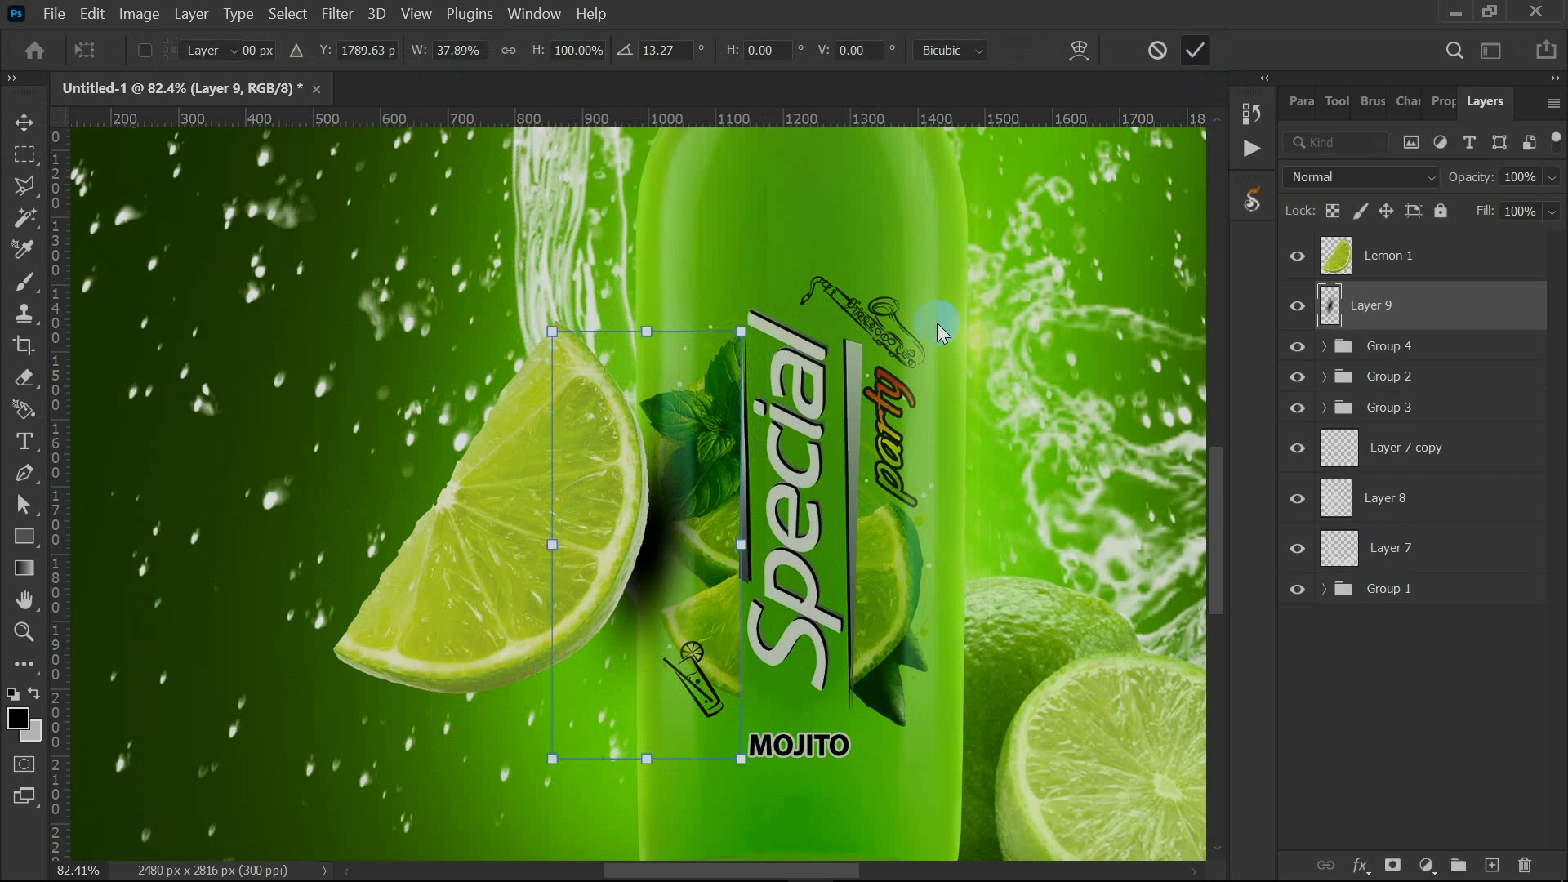
{"action": "left_click_drag", "start_coordinate": [750, 305], "coordinate": [739, 311]}
{"action": "left_click", "coordinate": [1196, 50]}
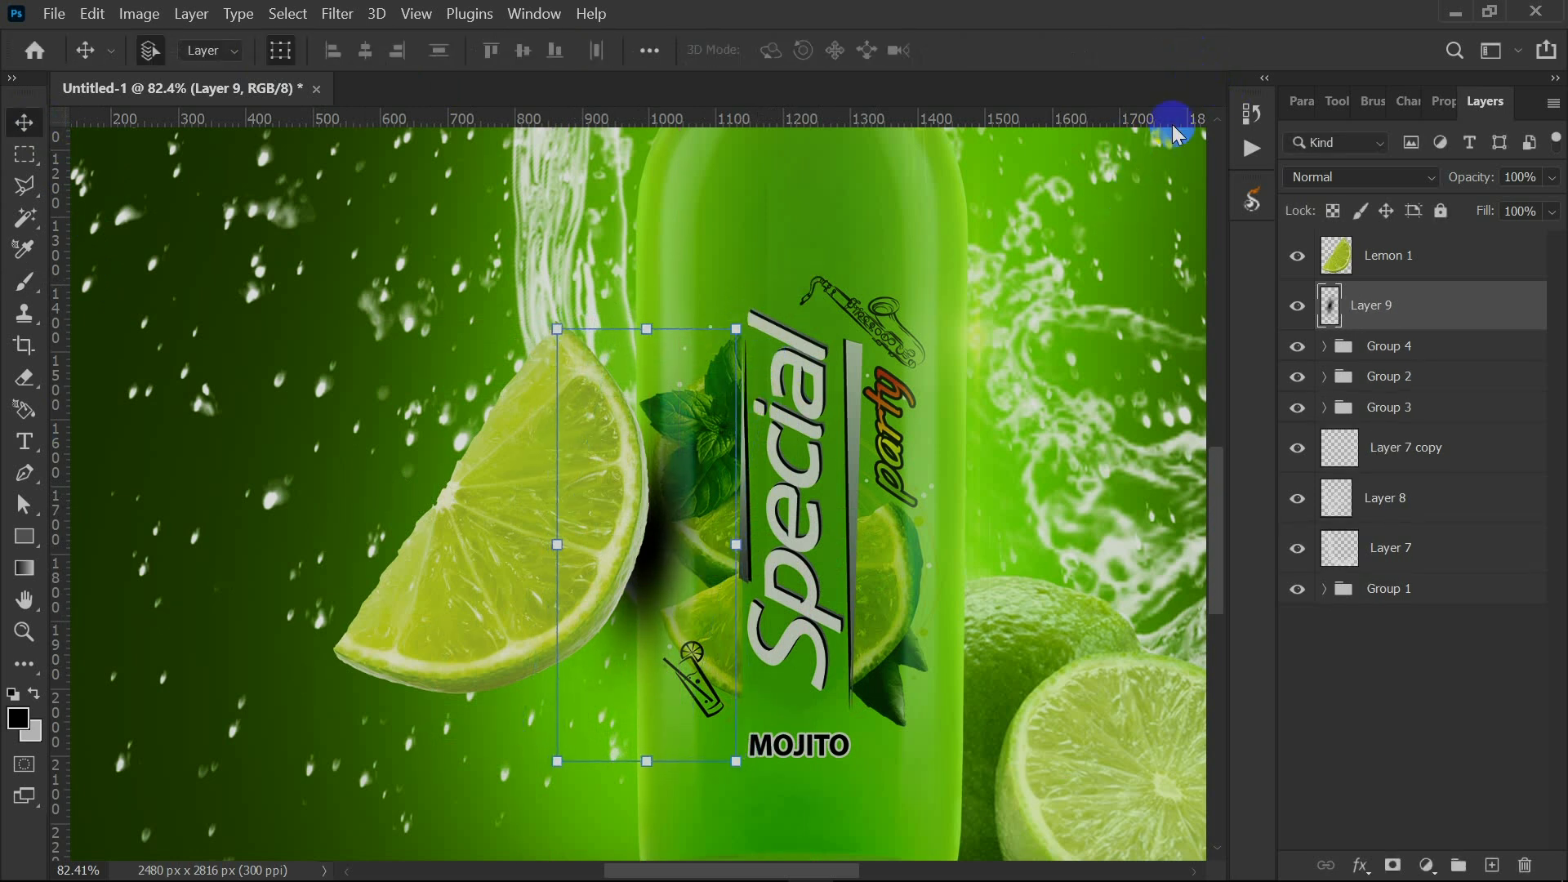
{"action": "left_click", "coordinate": [351, 14]}
{"action": "mouse_move", "coordinate": [441, 294]}
{"action": "left_click", "coordinate": [679, 434]}
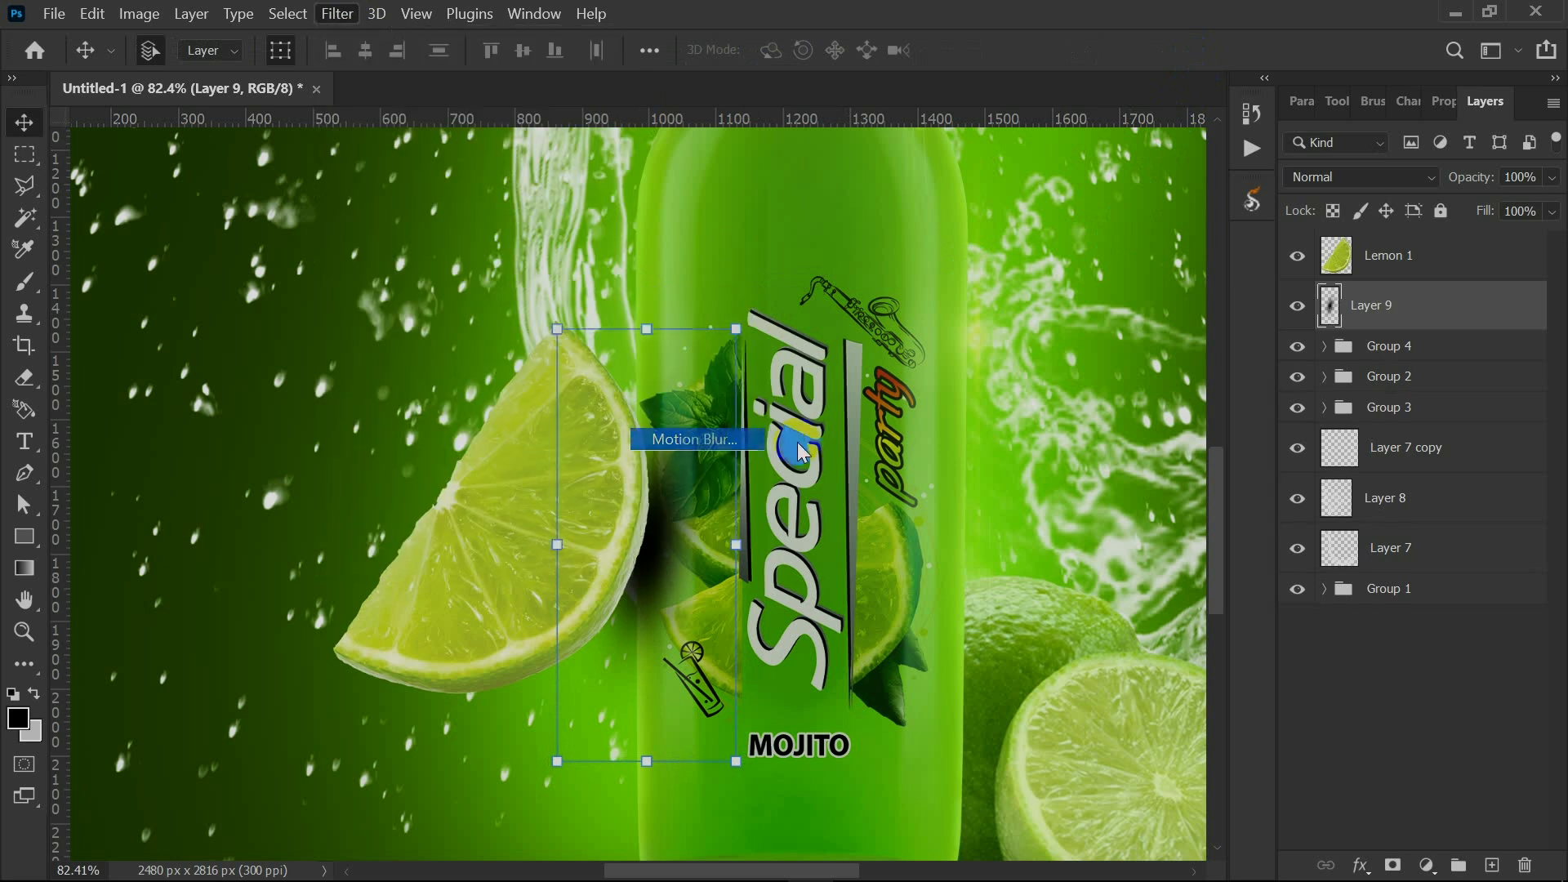
{"action": "left_click", "coordinate": [1014, 575]}
{"action": "left_click_drag", "start_coordinate": [932, 673], "coordinate": [955, 671]}
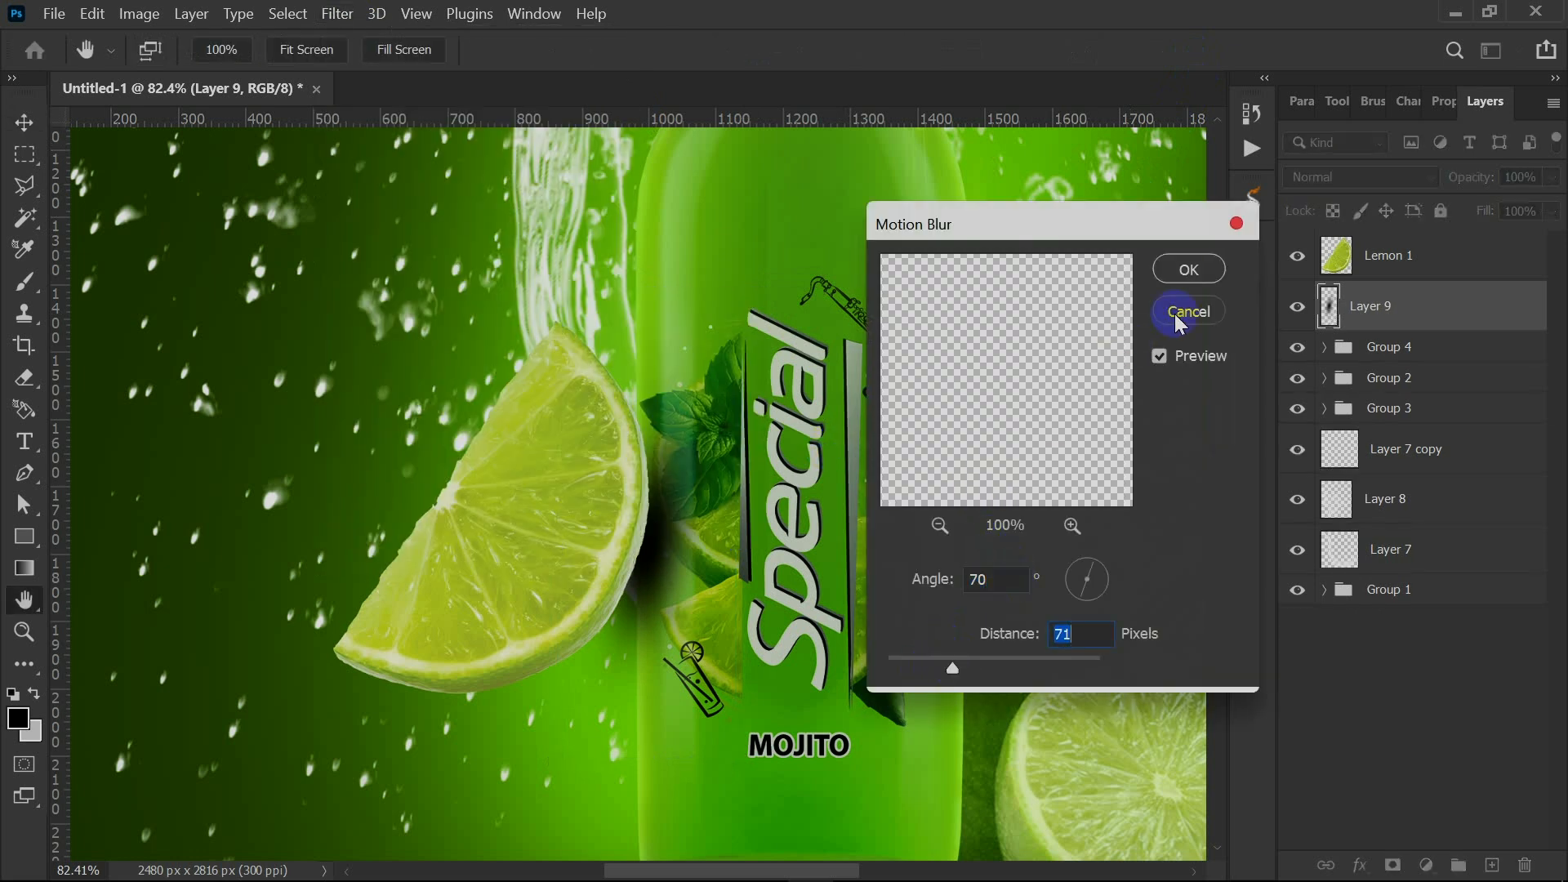
{"action": "left_click", "coordinate": [1185, 313]}
Stretch the lime slice's shadow vertically, adjust its tilt, and set the layer's opacity to 88%.
{"action": "left_click_drag", "start_coordinate": [646, 766], "coordinate": [625, 809]}
{"action": "left_click_drag", "start_coordinate": [806, 320], "coordinate": [782, 320]}
{"action": "left_click", "coordinate": [1195, 50]}
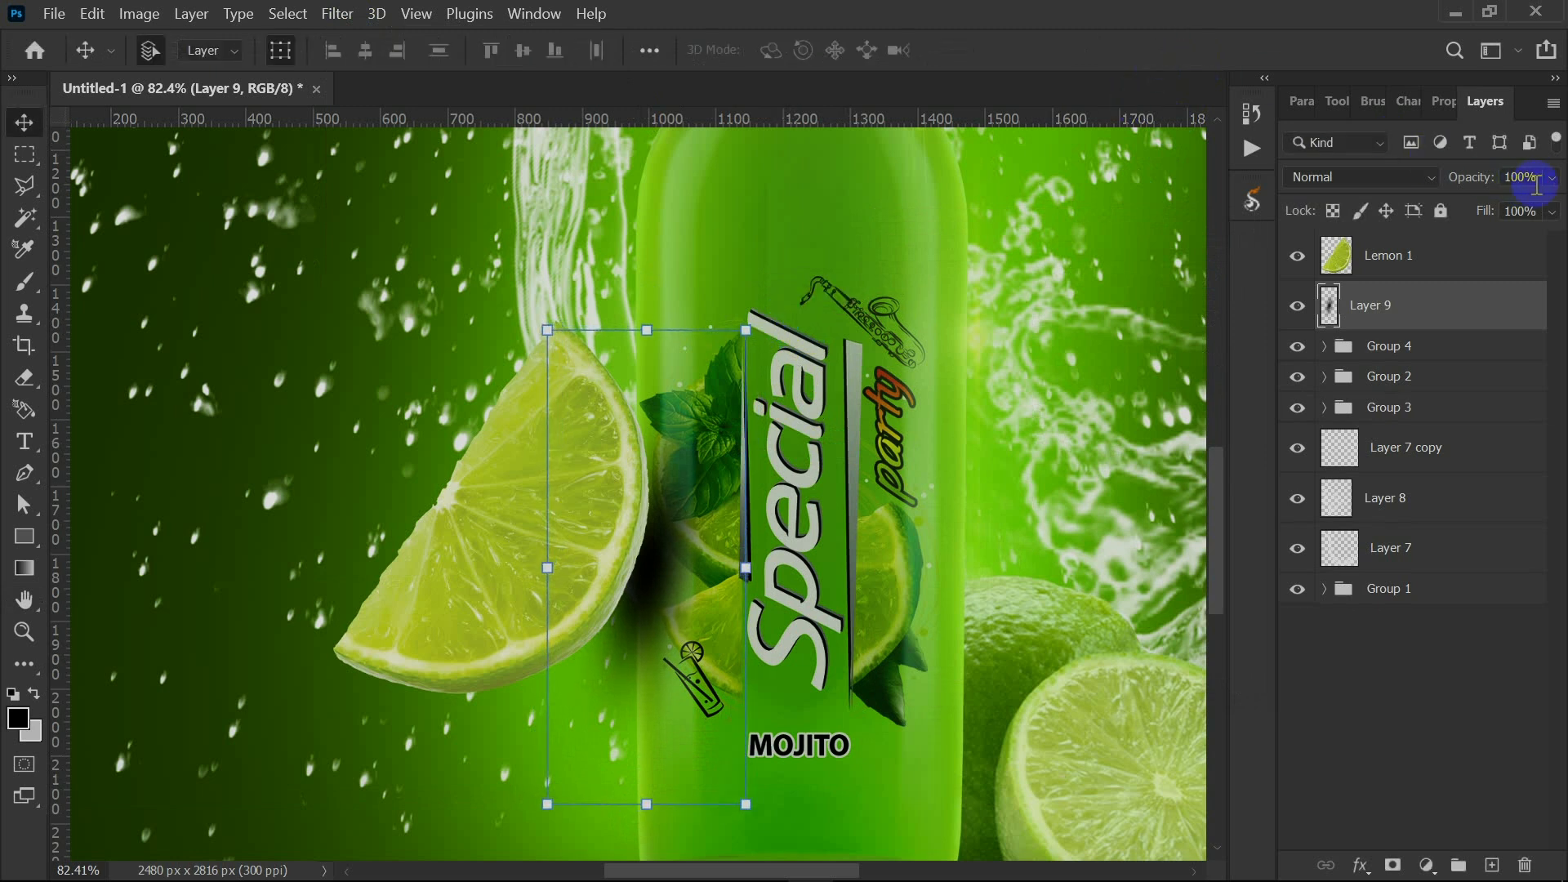
{"action": "left_click_drag", "start_coordinate": [1524, 209], "coordinate": [1537, 209]}
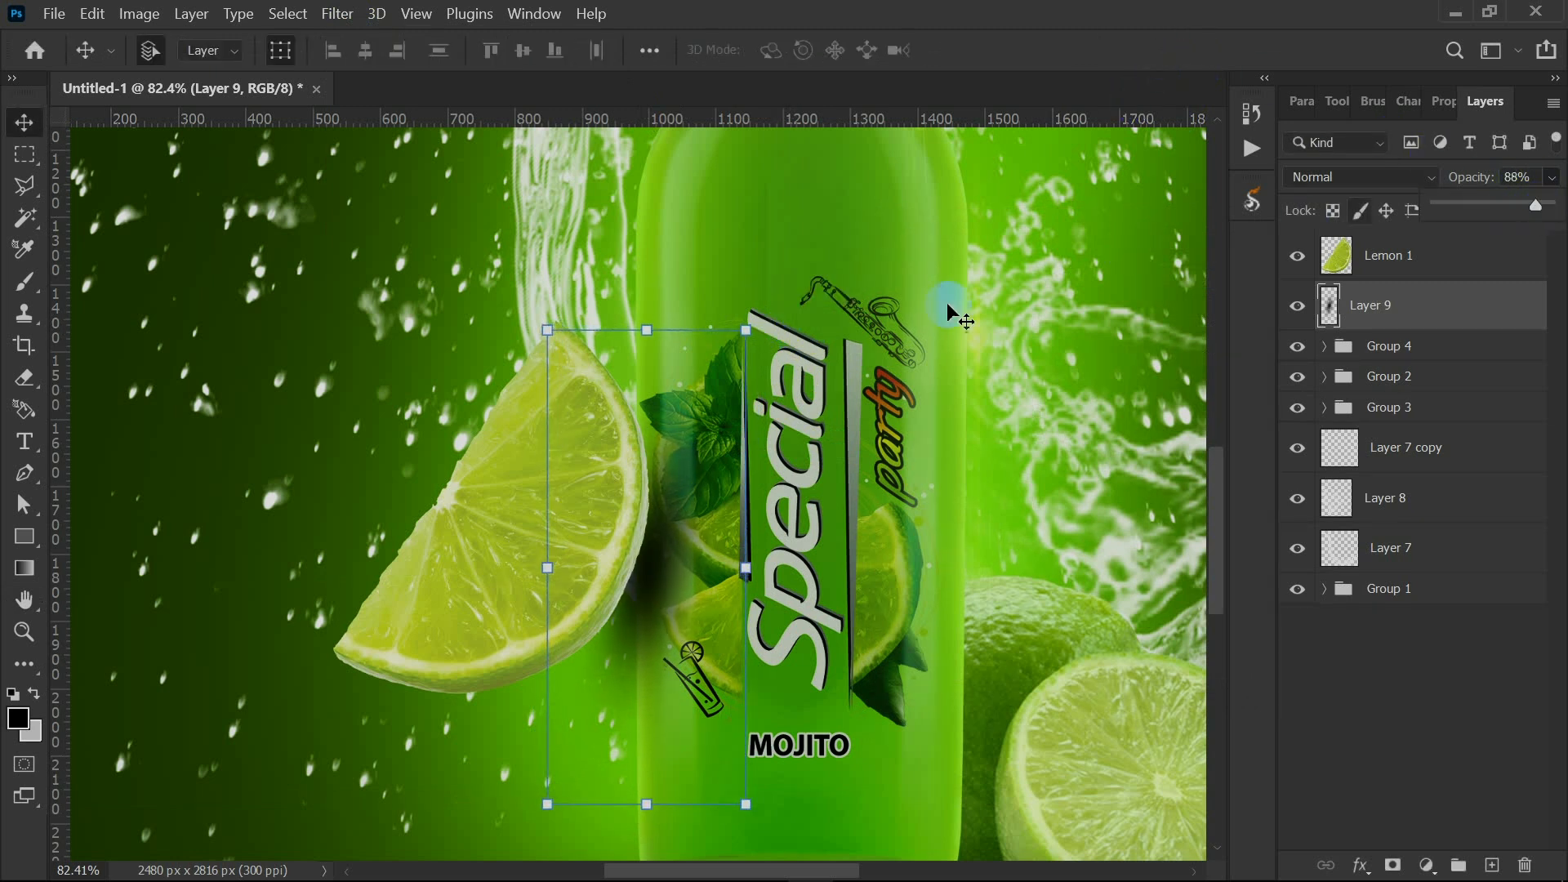
{"action": "scroll", "coordinate": [537, 354], "scroll_direction": "down", "scroll_amount": 5}
{"action": "left_click", "coordinate": [1020, 498]}
{"action": "scroll", "coordinate": [636, 422], "scroll_direction": "up", "scroll_amount": 2}
{"action": "scroll", "coordinate": [640, 423], "scroll_direction": "up", "scroll_amount": 2}
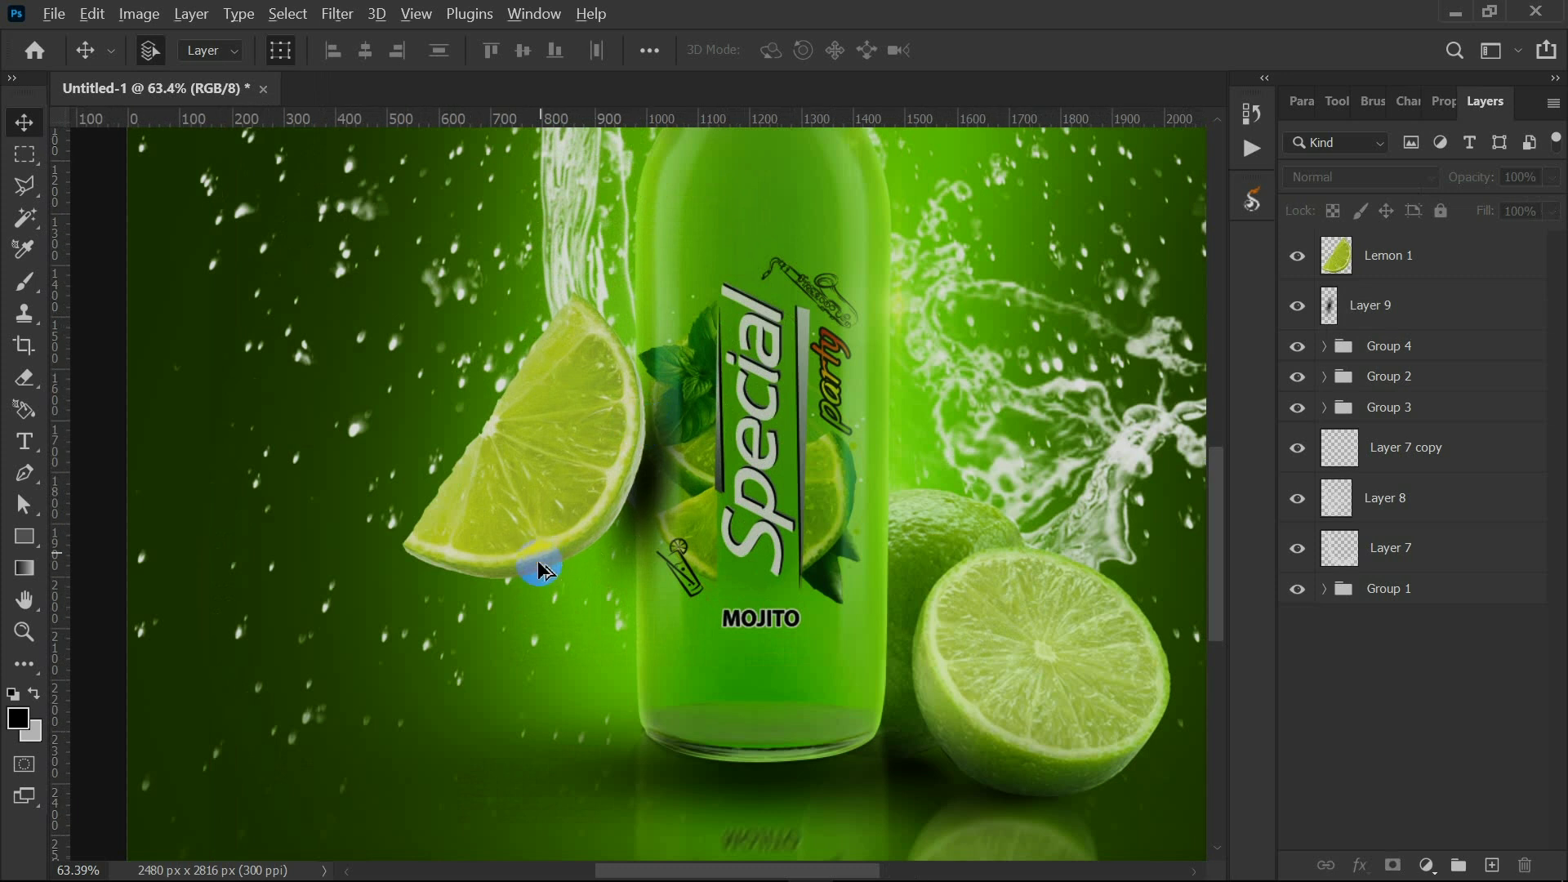
Set the fill of the lime slice's shadow layer, Layer 9, to 73%.
{"action": "scroll", "coordinate": [539, 564], "scroll_direction": "down", "scroll_amount": 4}
{"action": "scroll", "coordinate": [629, 512], "scroll_direction": "up", "scroll_amount": 3}
{"action": "left_click", "coordinate": [616, 508]}
{"action": "scroll", "coordinate": [616, 508], "scroll_direction": "down", "scroll_amount": 3}
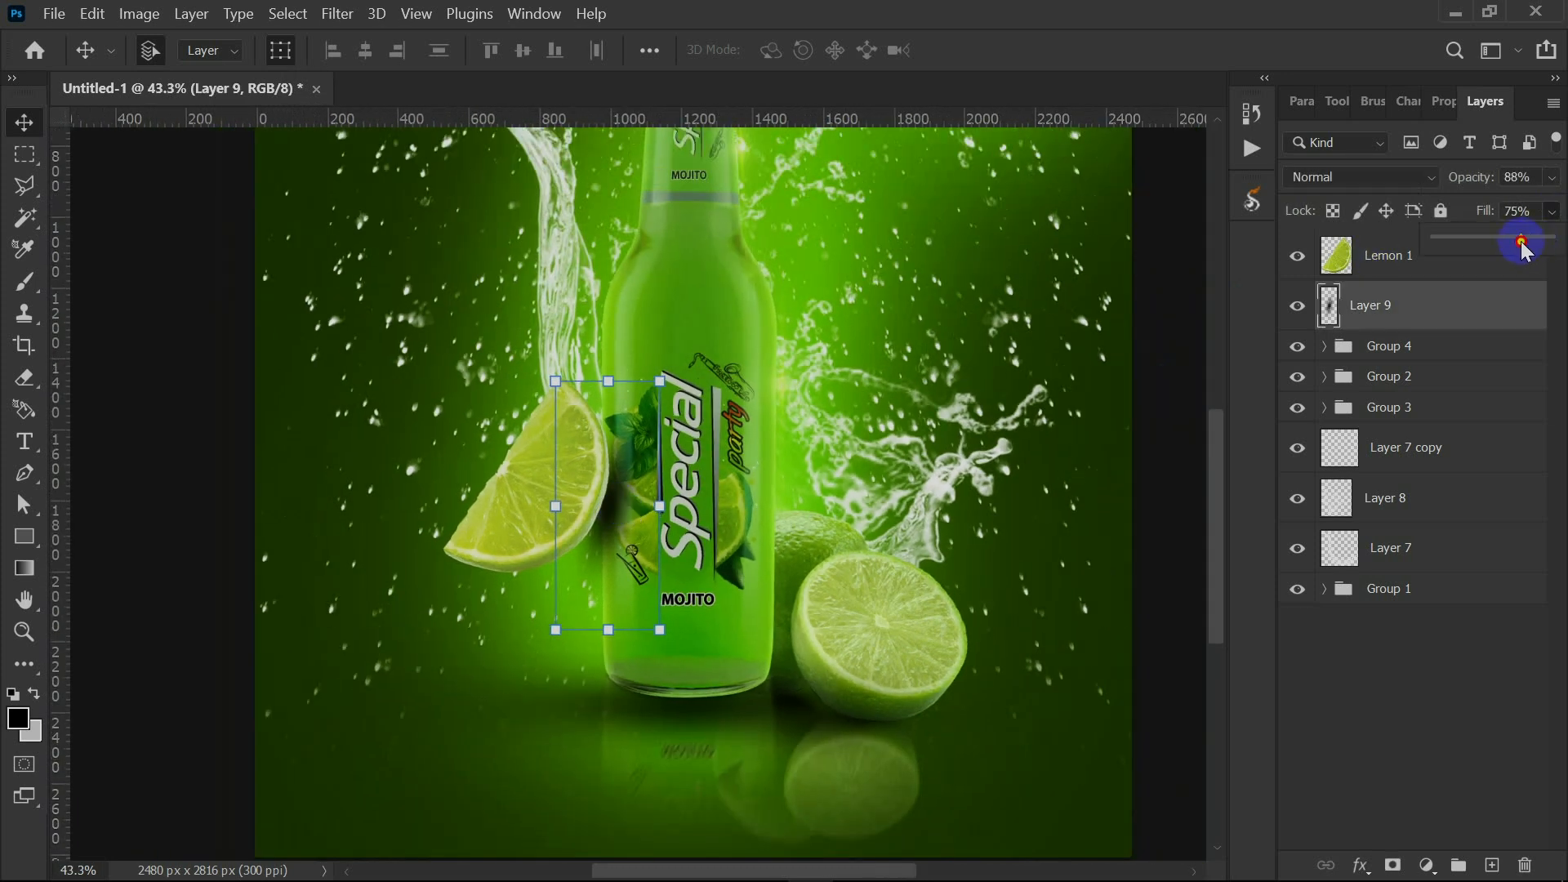
{"action": "left_click", "coordinate": [525, 638]}
{"action": "scroll", "coordinate": [572, 584], "scroll_direction": "up", "scroll_amount": 3}
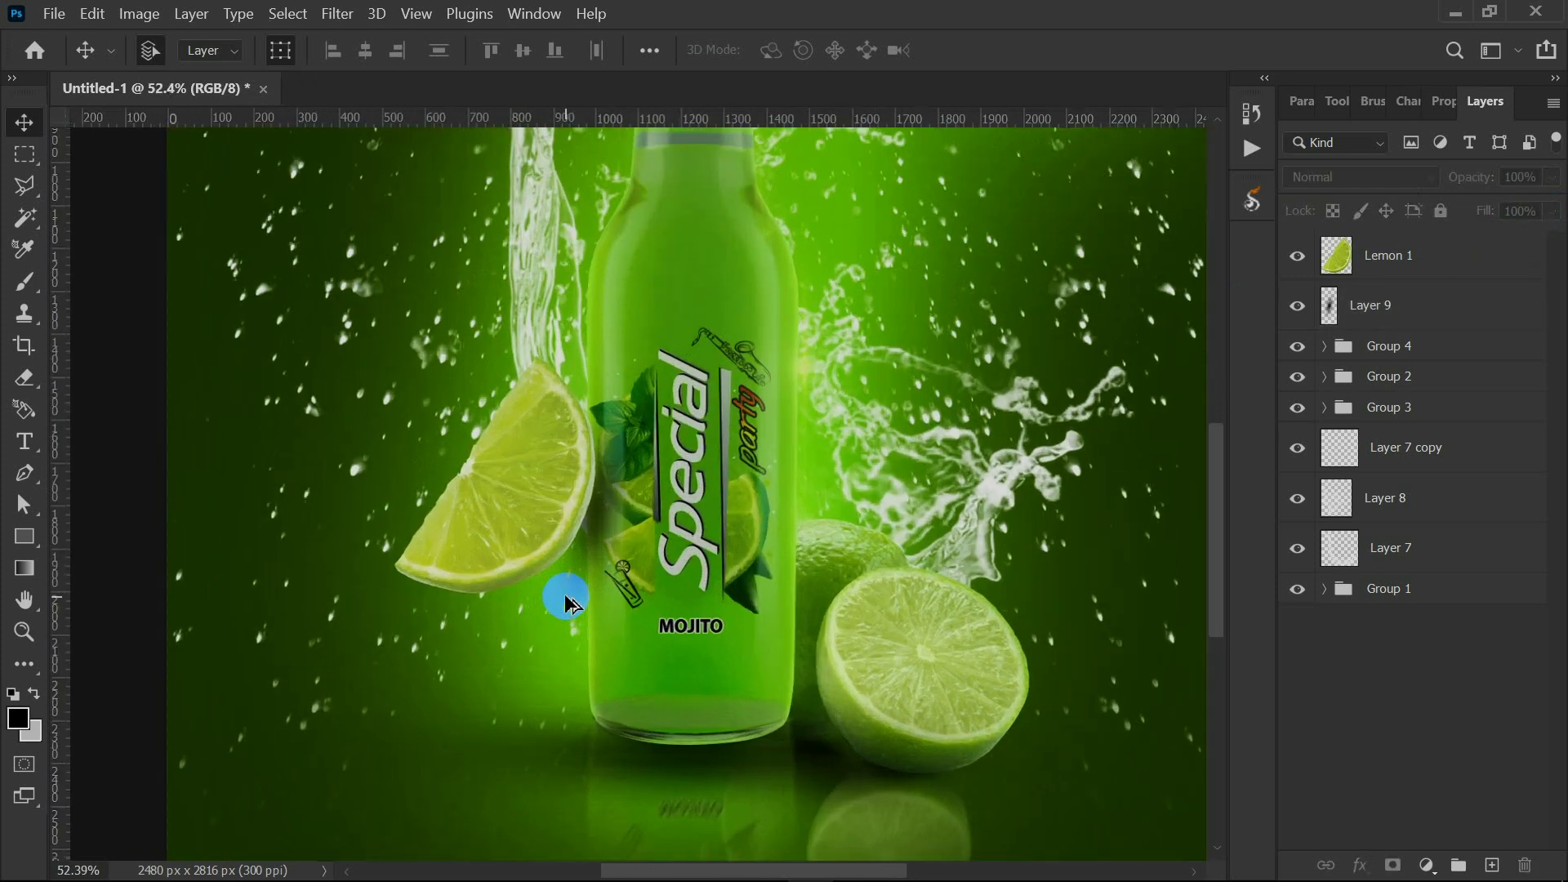
{"action": "scroll", "coordinate": [570, 603], "scroll_direction": "down", "scroll_amount": 1}
Move shadow Layer 9 between Group 4 and Group 2 in the layer stack.
{"action": "left_click_drag", "start_coordinate": [1354, 380], "coordinate": [1381, 568]}
{"action": "left_click", "coordinate": [1369, 500]}
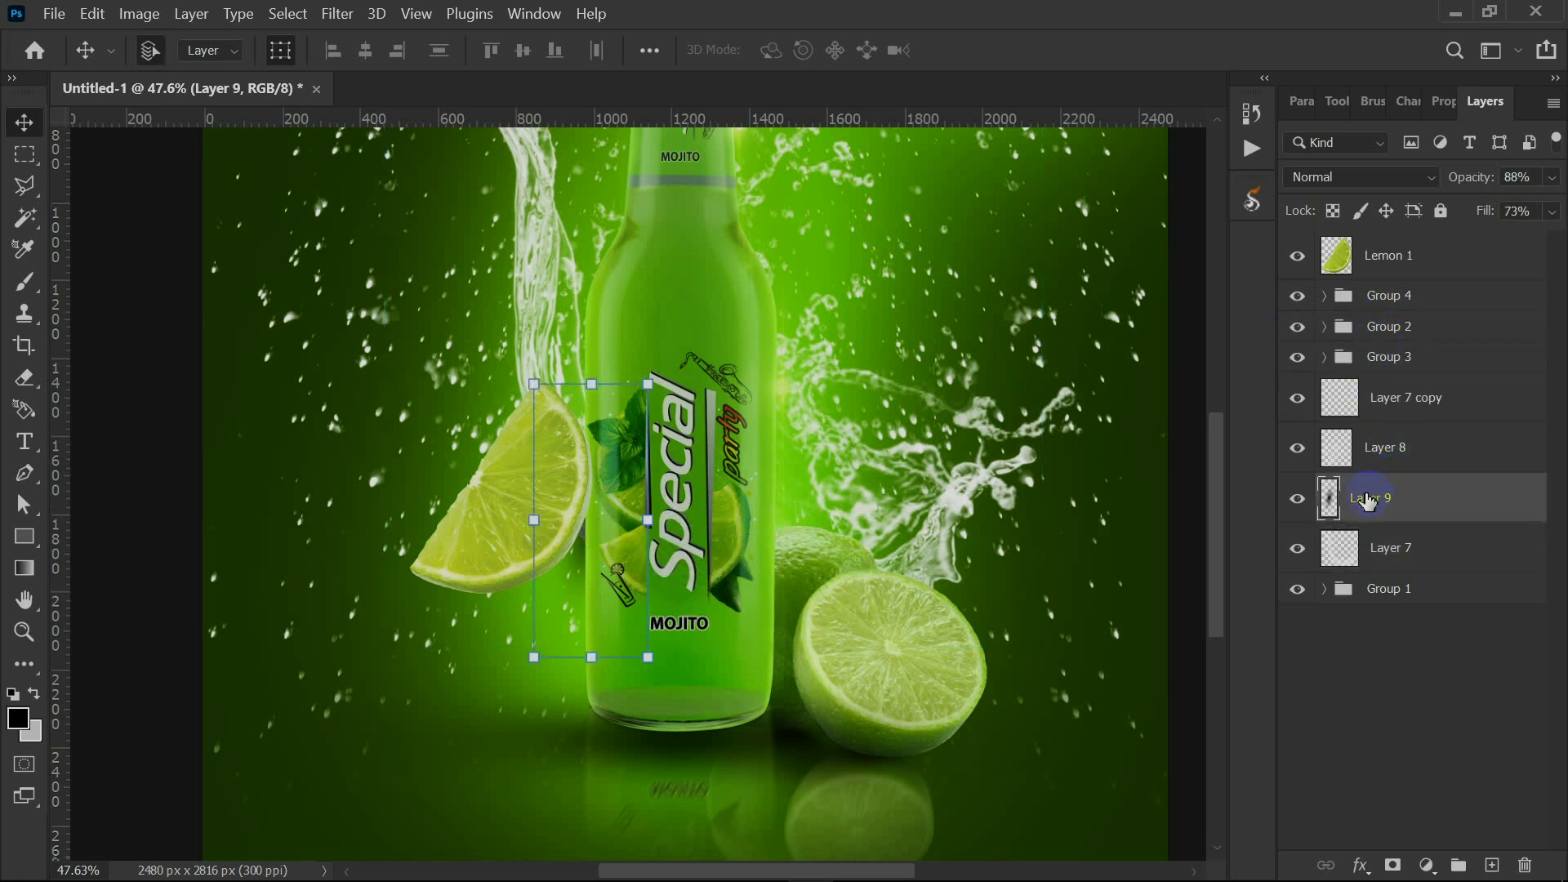
{"action": "left_click_drag", "start_coordinate": [1369, 500], "coordinate": [1377, 316]}
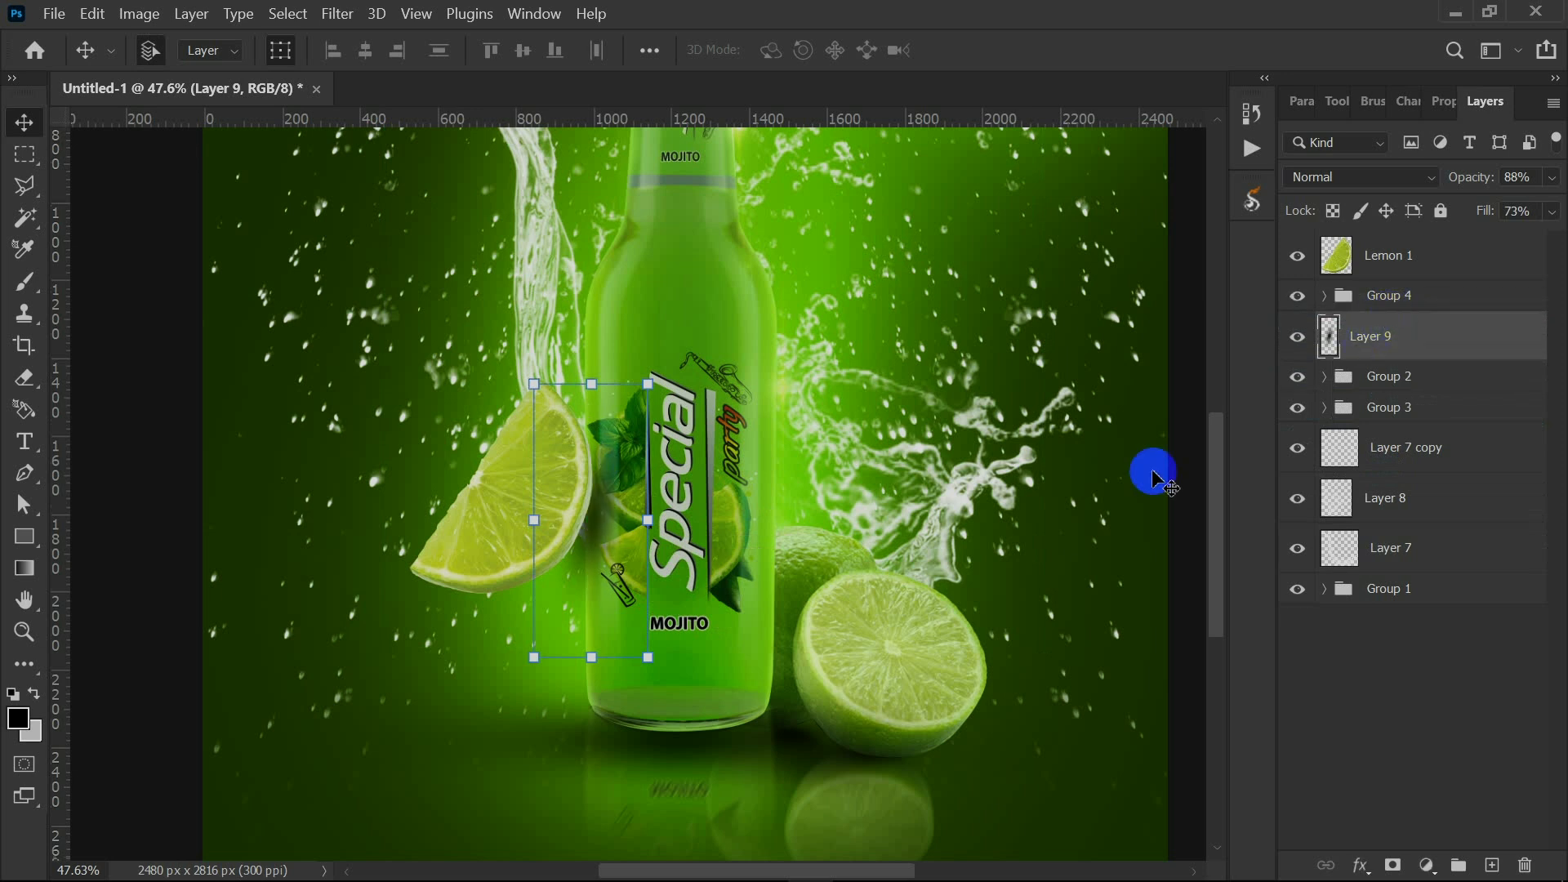
{"action": "key", "text": "ctrl+minus"}
{"action": "left_click", "coordinate": [1094, 551]}
{"action": "scroll", "coordinate": [634, 518], "scroll_direction": "up", "scroll_amount": 1}
{"action": "scroll", "coordinate": [625, 520], "scroll_direction": "down", "scroll_amount": 1}
{"action": "scroll", "coordinate": [609, 521], "scroll_direction": "up", "scroll_amount": 1}
{"action": "scroll", "coordinate": [106, 384], "scroll_direction": "down", "scroll_amount": 1}
Open Leaf.png and outline its upper-left mint sprig with the Polygonal Lasso.
{"action": "left_click", "coordinate": [53, 16]}
{"action": "left_click", "coordinate": [78, 62]}
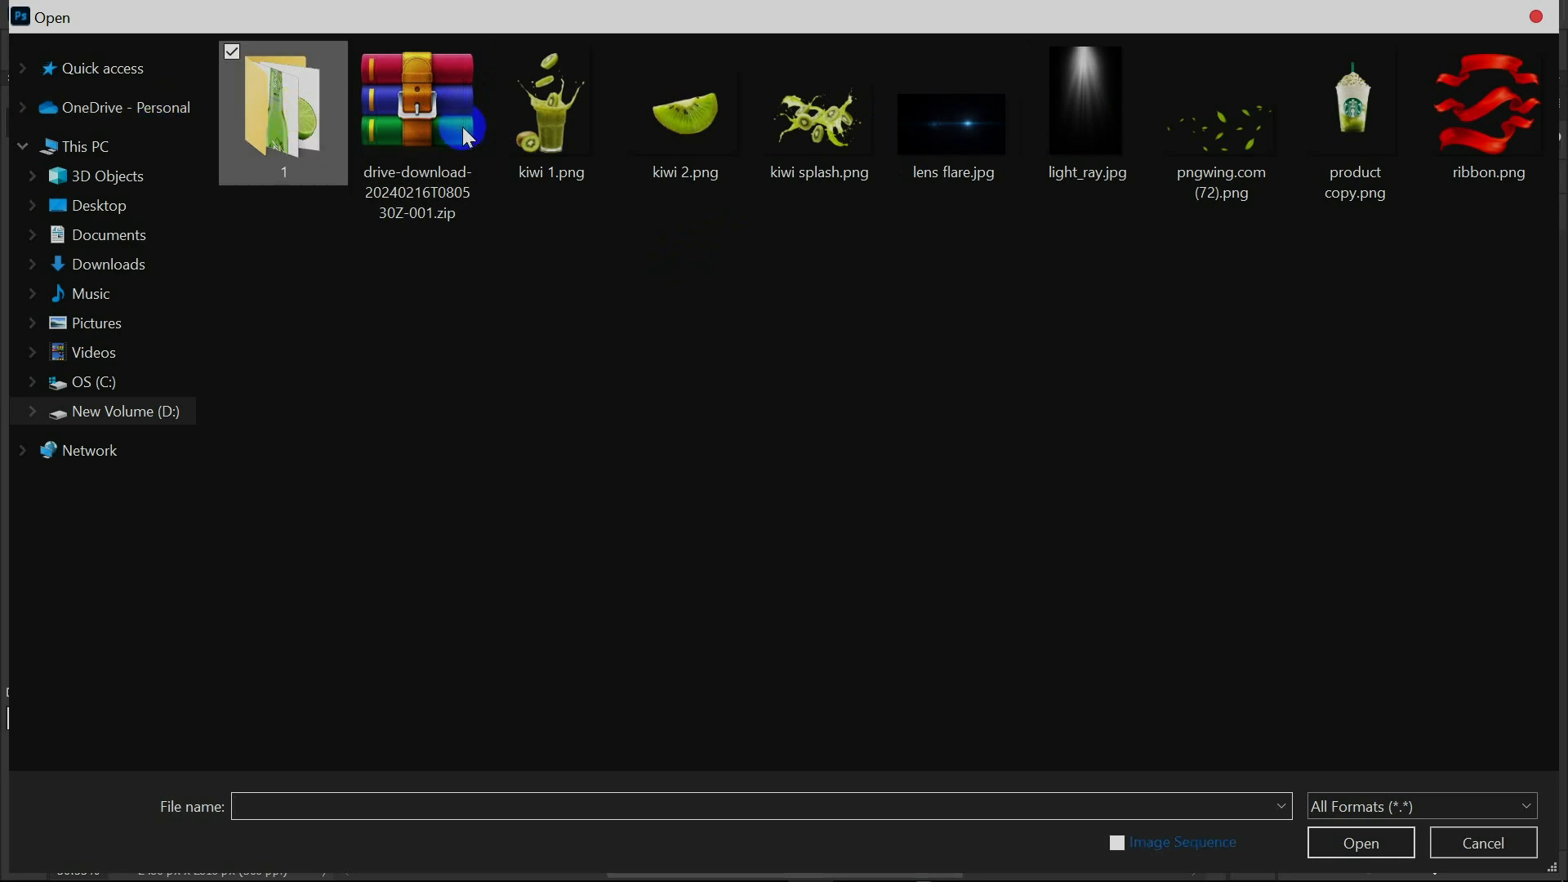
{"action": "left_click", "coordinate": [562, 147]}
{"action": "left_click", "coordinate": [1346, 844]}
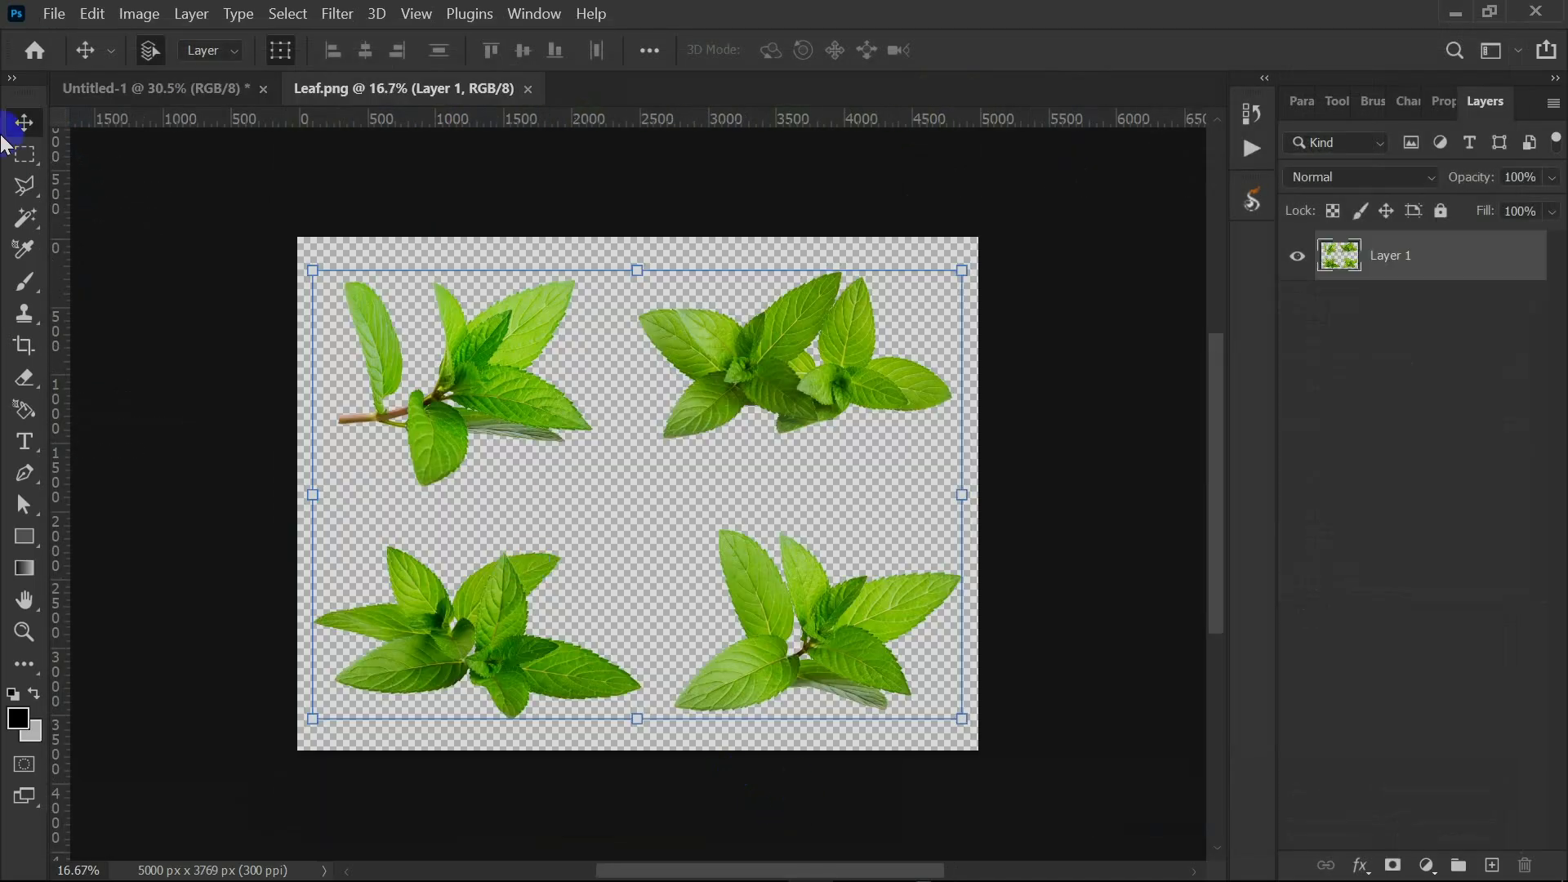
{"action": "left_click", "coordinate": [25, 186]}
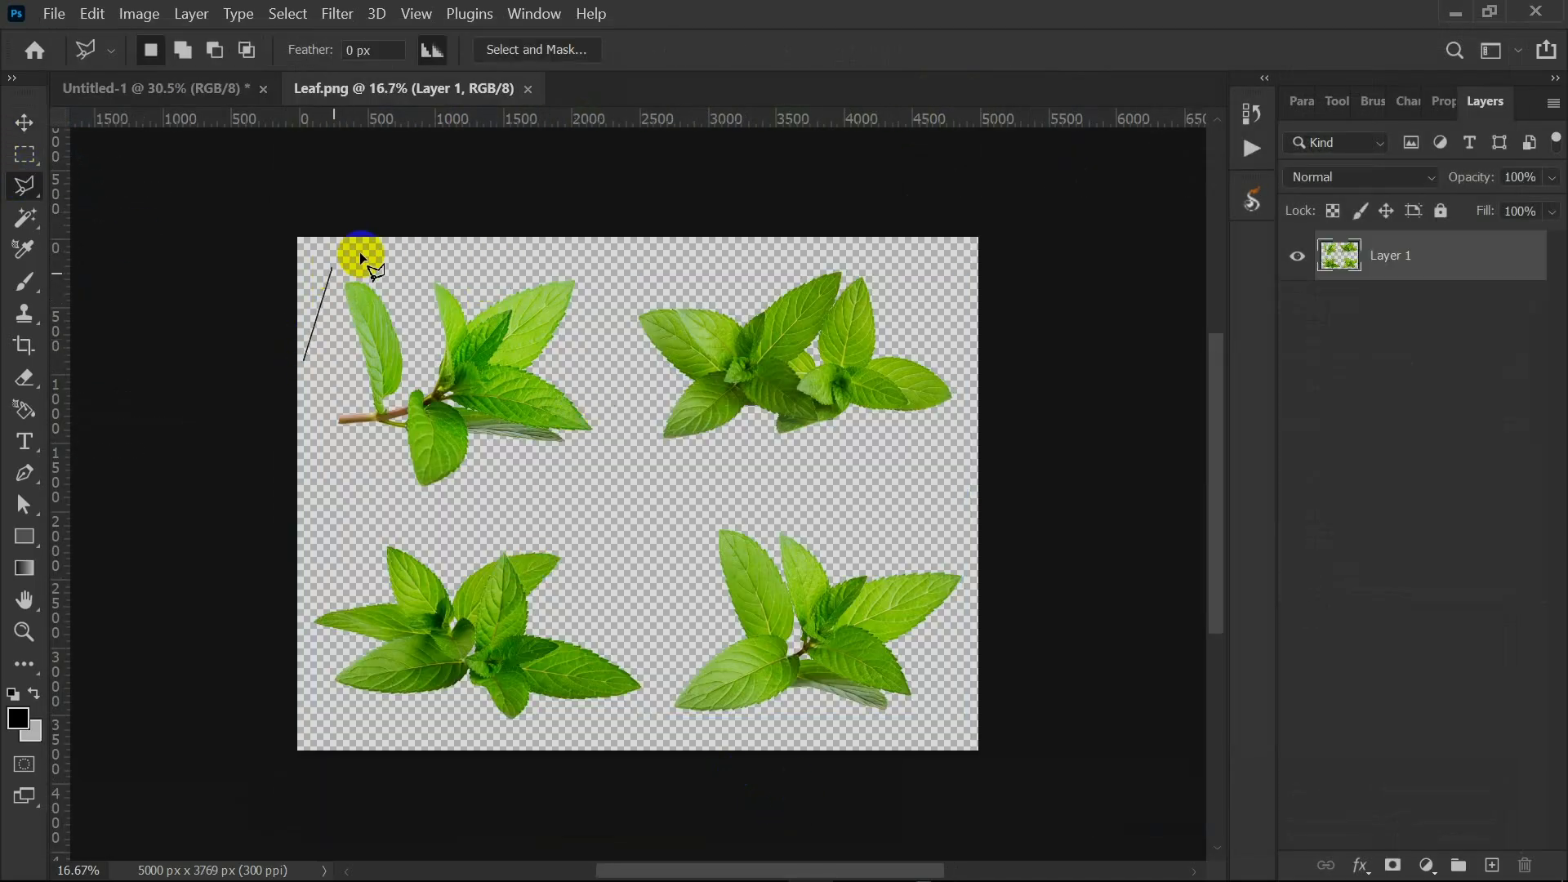
{"action": "left_click", "coordinate": [300, 439]}
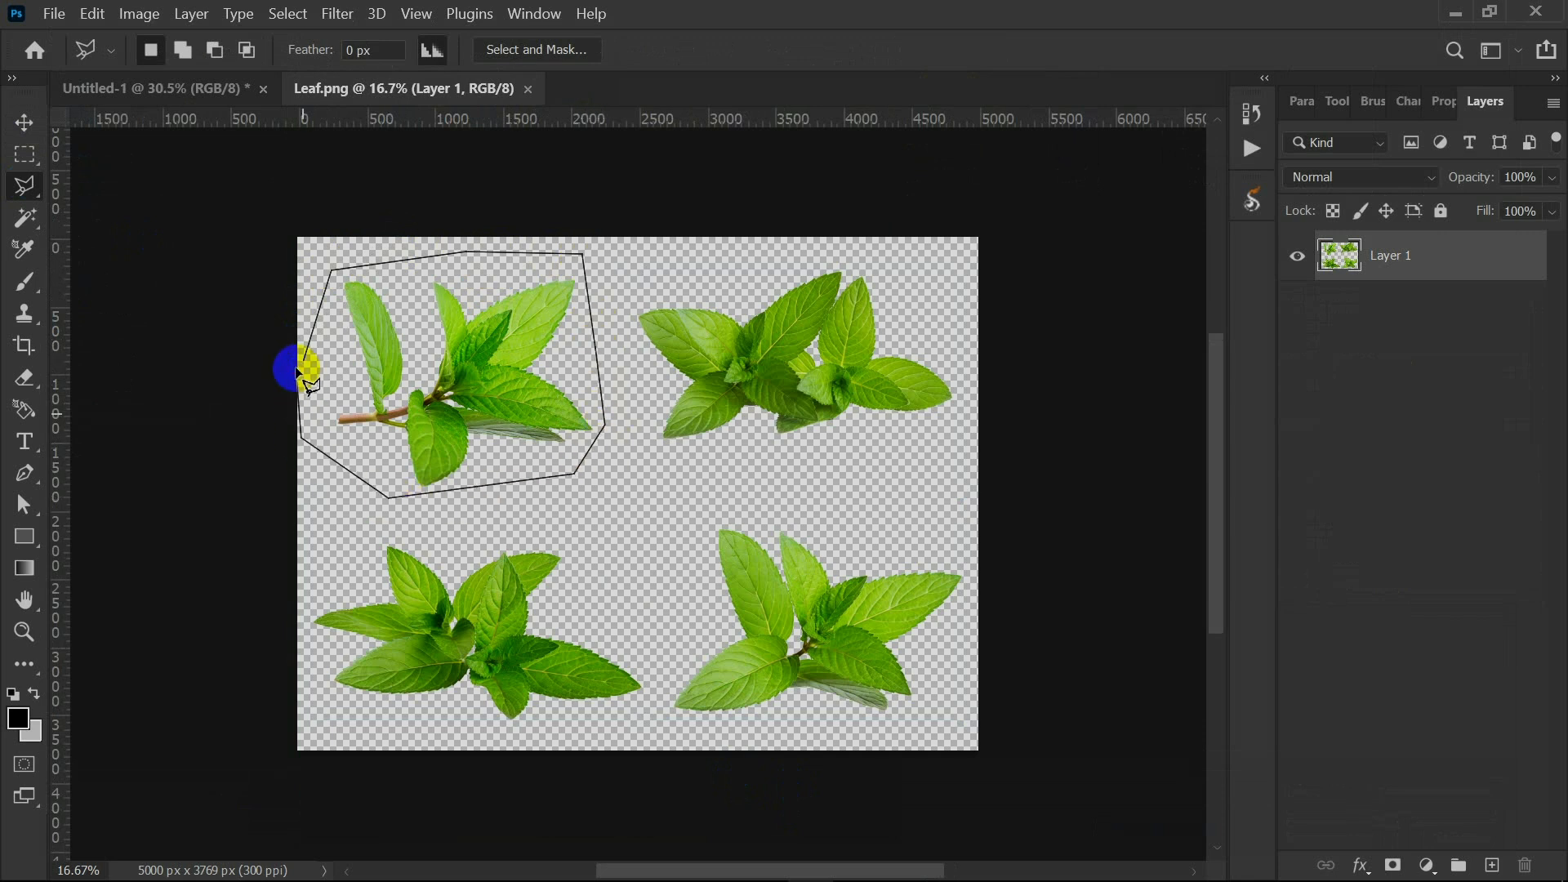
{"action": "left_click", "coordinate": [308, 362]}
Bring the selected mint sprig into Untitled-1, then scale, rotate and position it over the lime slice beside the bottle.
{"action": "key", "text": "v"}
{"action": "mouse_move", "coordinate": [420, 376]}
{"action": "left_mouse_down"}
{"action": "mouse_move", "coordinate": [204, 77]}
{"action": "mouse_move", "coordinate": [521, 673]}
{"action": "left_mouse_up"}
{"action": "left_click_drag", "start_coordinate": [742, 477], "coordinate": [600, 592]}
{"action": "left_click_drag", "start_coordinate": [402, 572], "coordinate": [649, 643]}
{"action": "left_click_drag", "start_coordinate": [520, 654], "coordinate": [523, 589]}
{"action": "left_click", "coordinate": [1195, 50]}
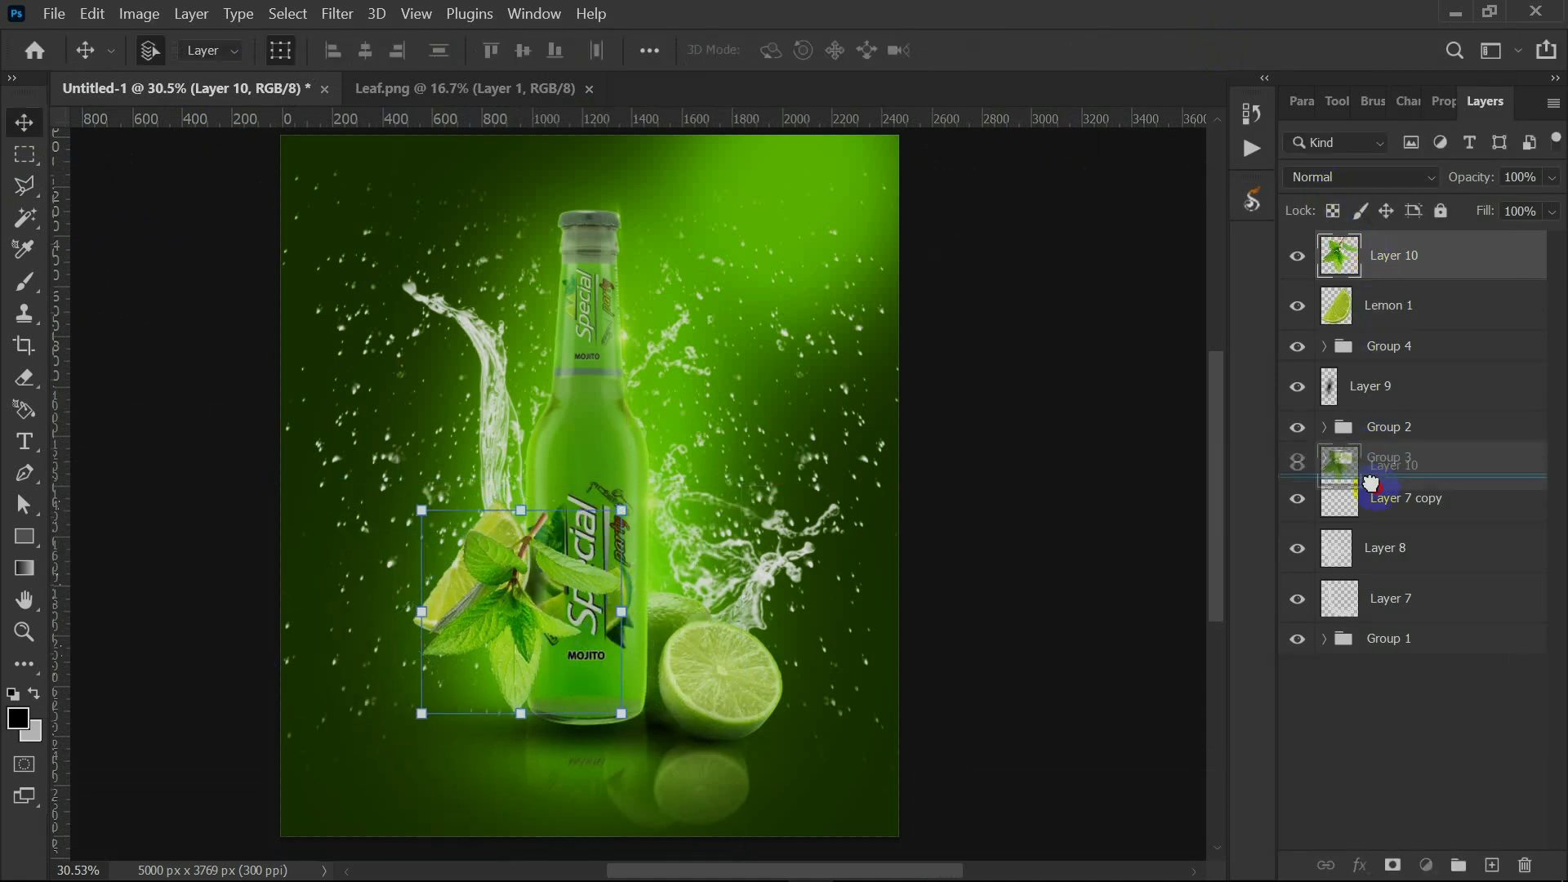
Move the mint layer, Layer 10, directly below Group 3 and position its leaves so they extend beneath the lime slice.
{"action": "left_click_drag", "start_coordinate": [1370, 488], "coordinate": [1370, 488]}
{"action": "left_click_drag", "start_coordinate": [504, 633], "coordinate": [509, 646]}
{"action": "left_click_drag", "start_coordinate": [508, 642], "coordinate": [508, 642]}
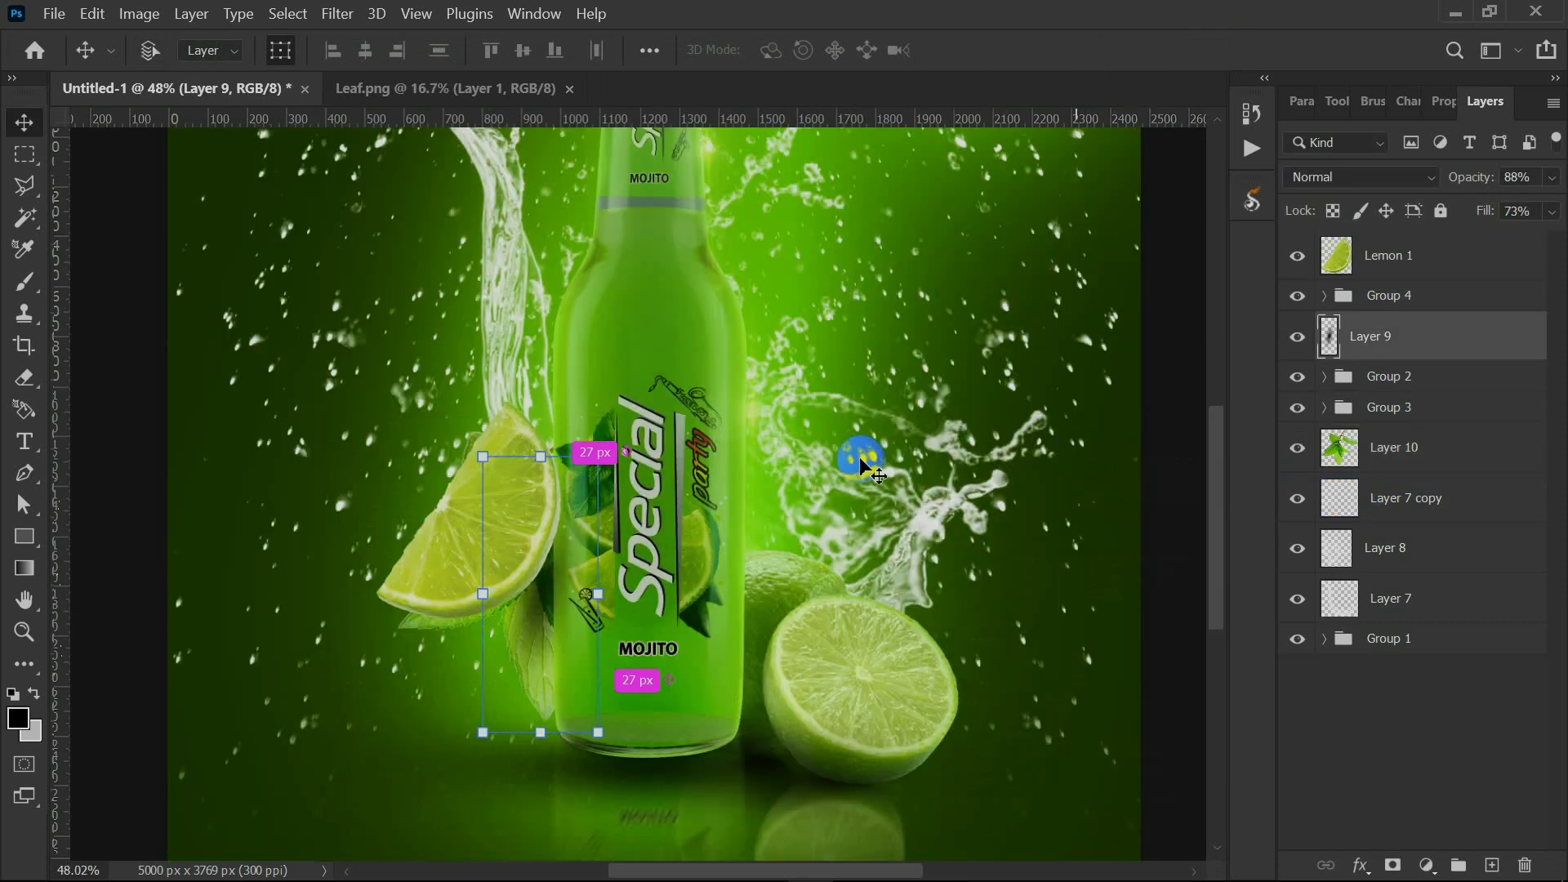
{"action": "left_click_drag", "start_coordinate": [861, 459], "coordinate": [881, 410]}
{"action": "left_click_drag", "start_coordinate": [460, 630], "coordinate": [443, 656]}
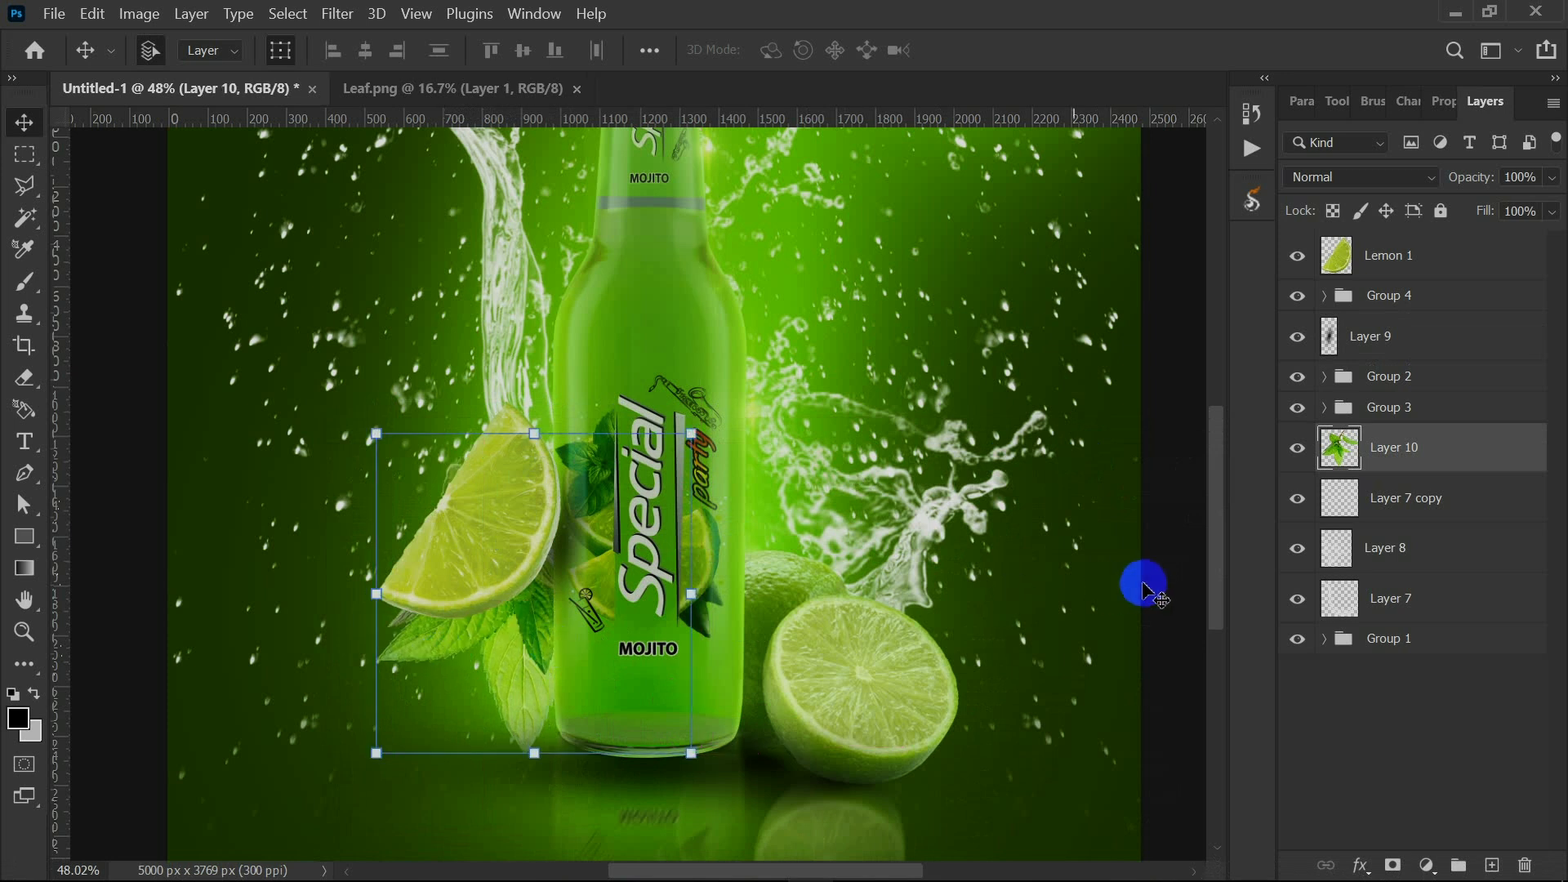
Add a layer mask to the mint sprig on Layer 10 and invert it to black.
{"action": "left_click", "coordinate": [1151, 587]}
{"action": "scroll", "coordinate": [656, 643], "scroll_direction": "down", "scroll_amount": 6}
{"action": "scroll", "coordinate": [582, 647], "scroll_direction": "up", "scroll_amount": 4}
{"action": "left_click", "coordinate": [730, 627]}
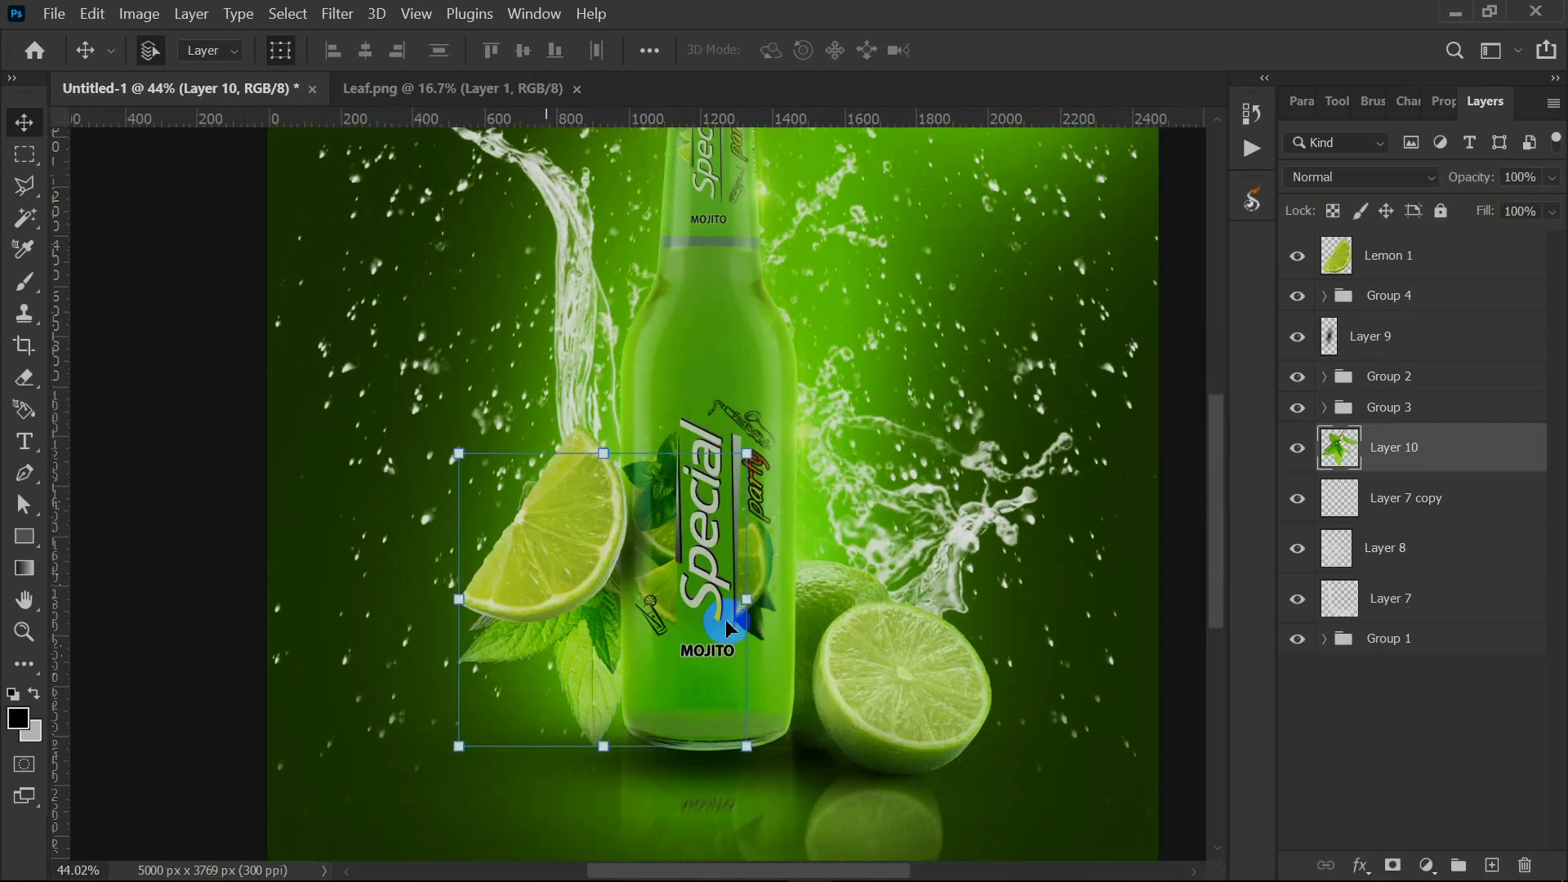
{"action": "left_click", "coordinate": [1391, 866]}
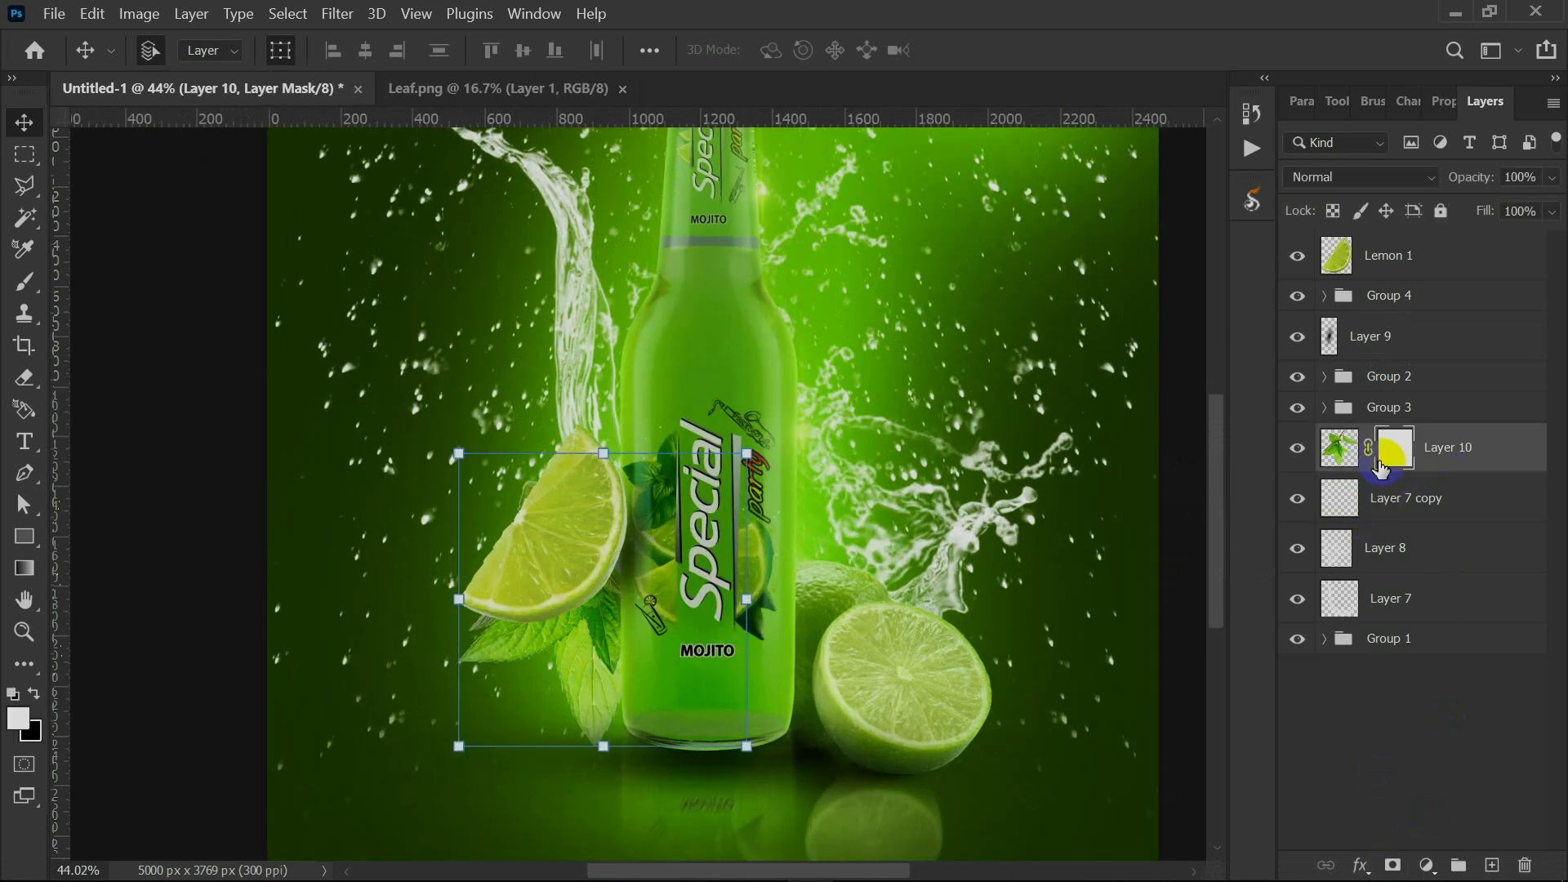
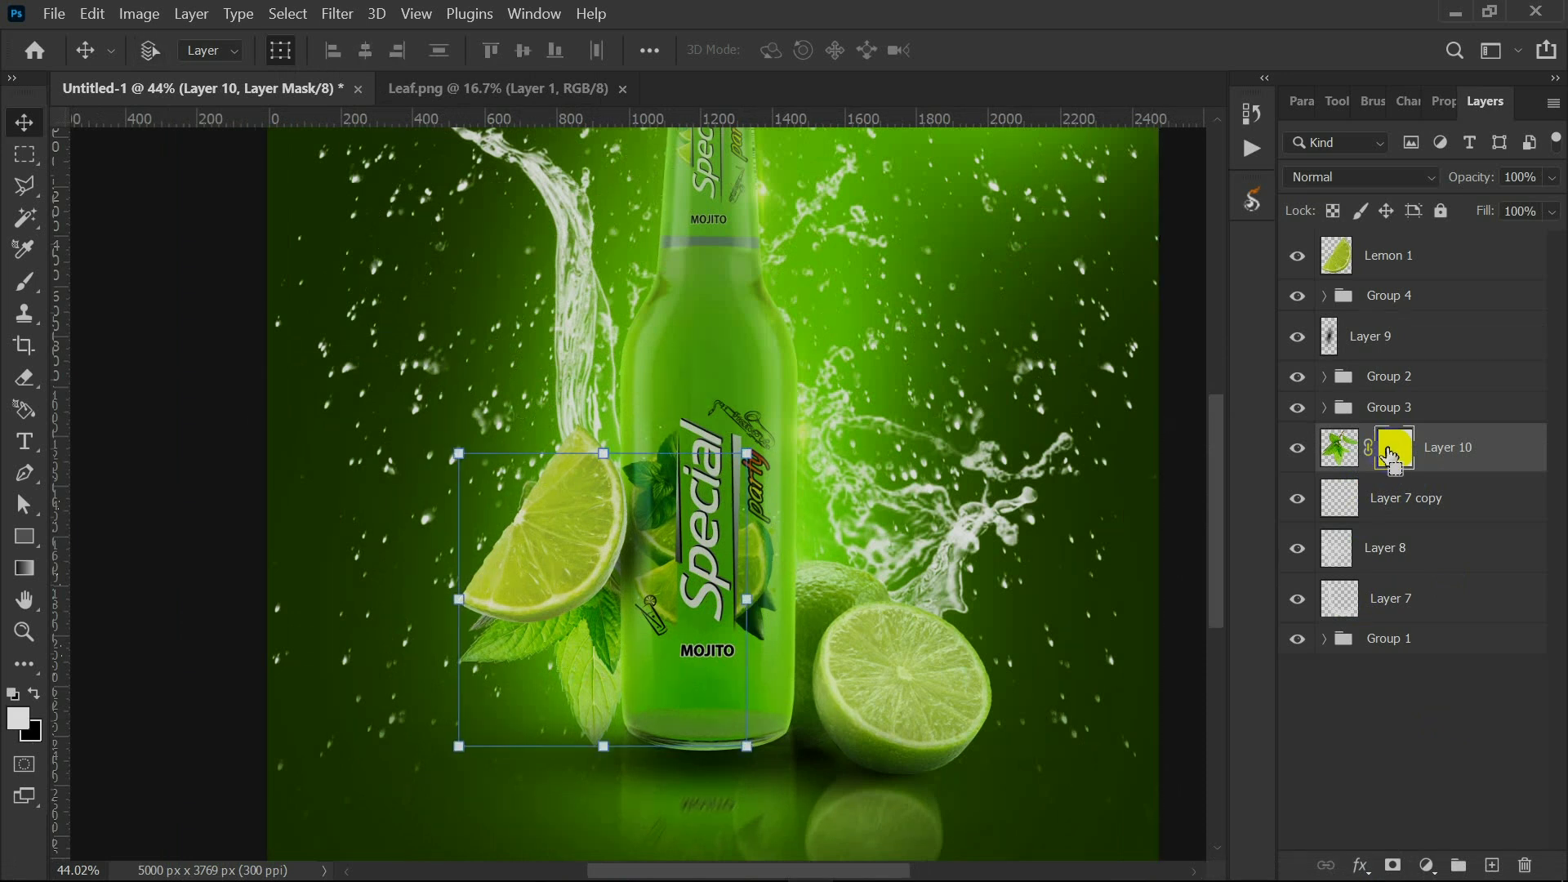
{"action": "key", "text": "ctrl+i"}
Reveal the lower leaves on Layer 10's mask with soft white radial gradients drawn beneath the lime slice.
{"action": "left_click", "coordinate": [37, 565]}
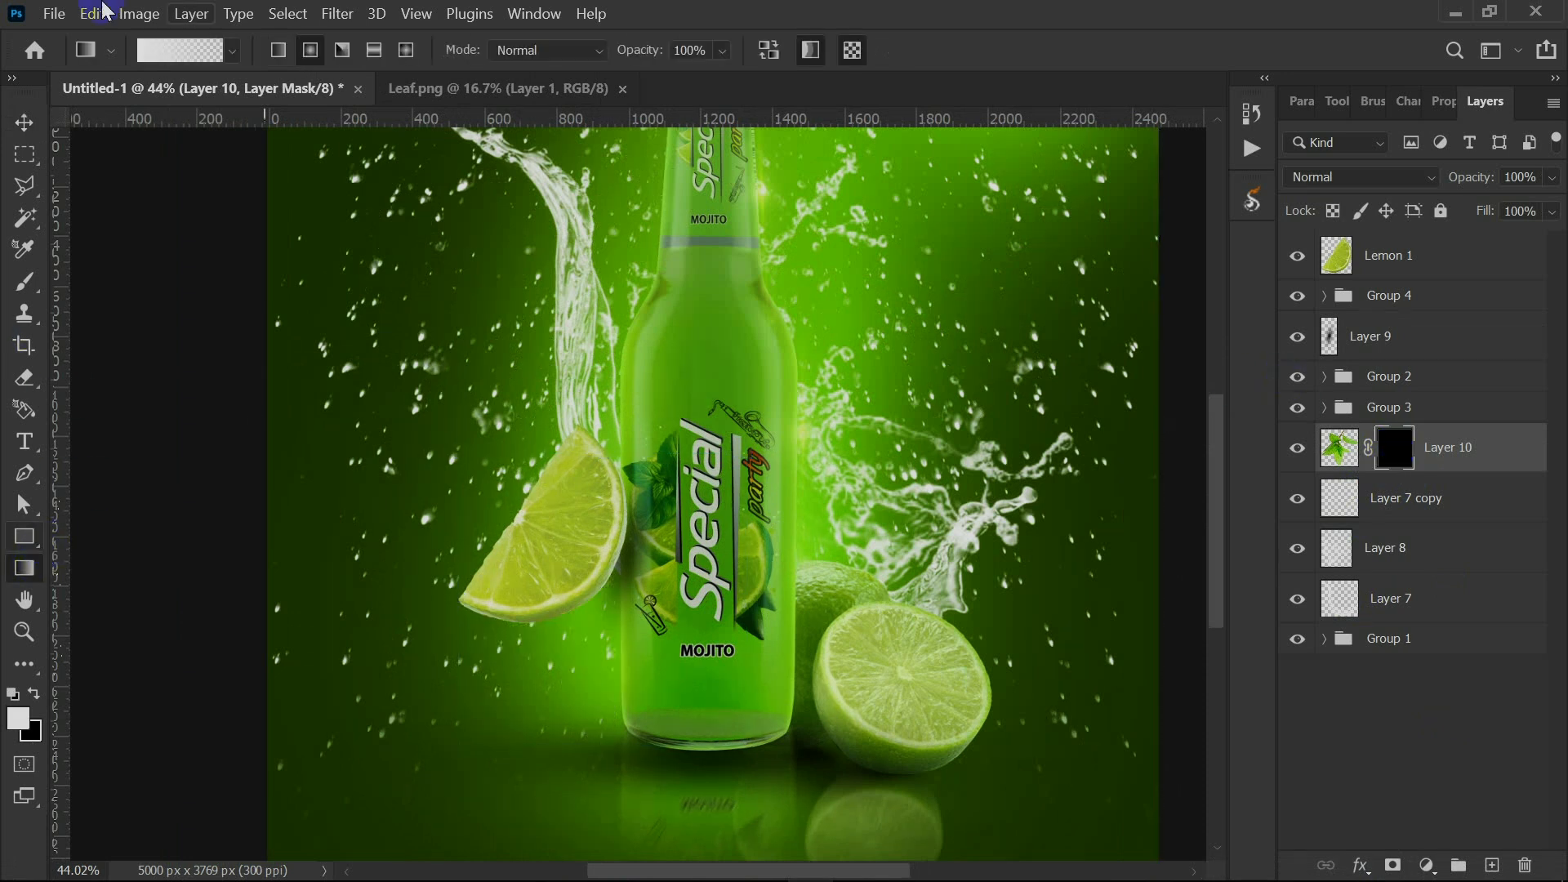
{"action": "left_click_drag", "start_coordinate": [502, 777], "coordinate": [554, 669]}
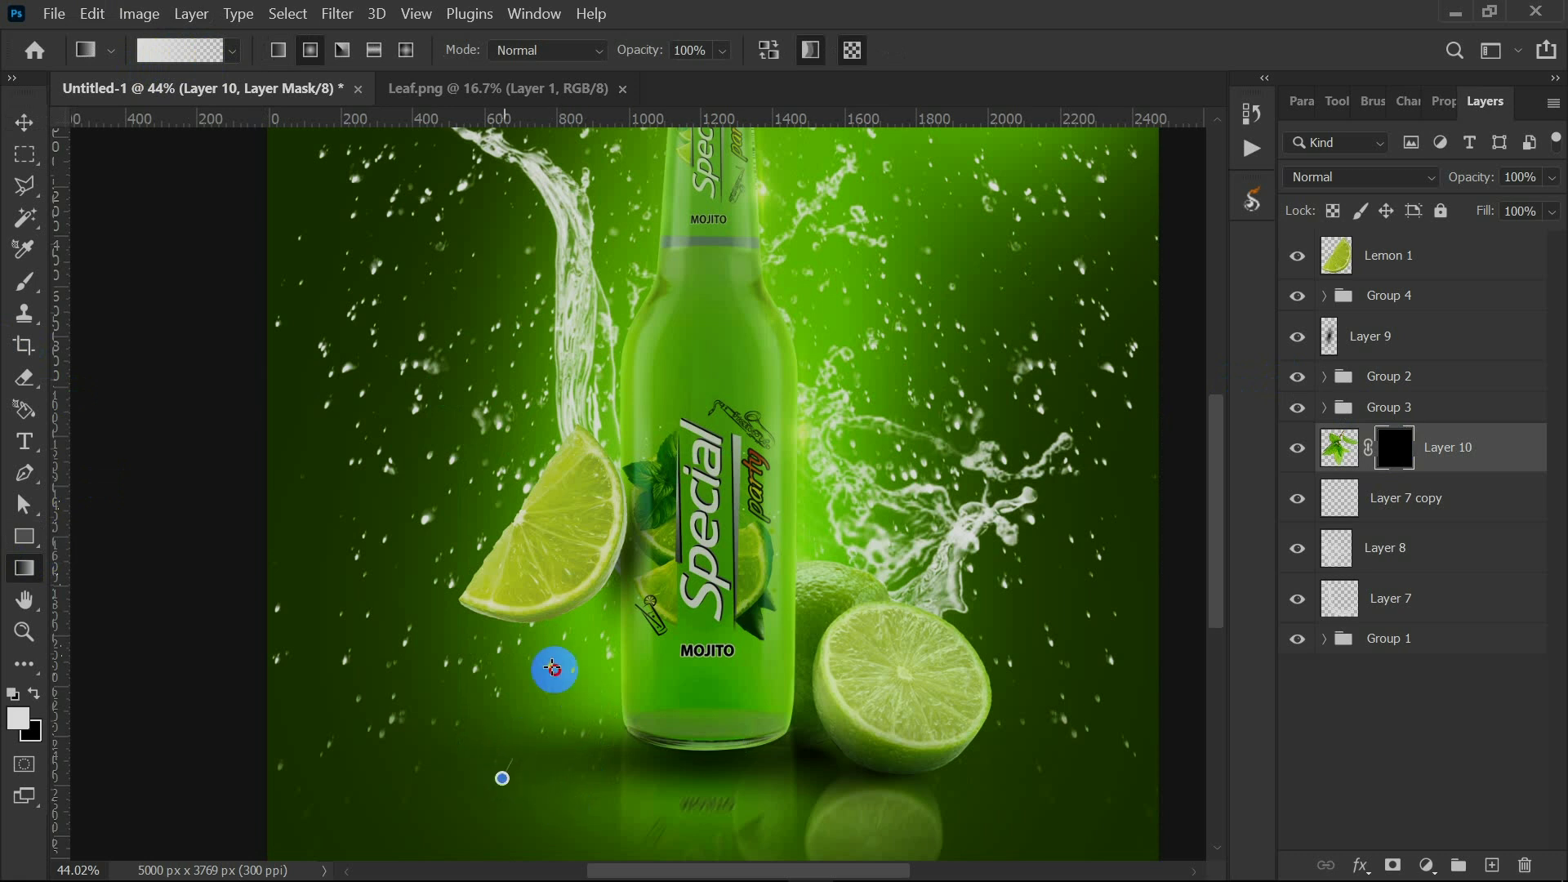
{"action": "left_click_drag", "start_coordinate": [620, 455], "coordinate": [619, 455]}
{"action": "left_click_drag", "start_coordinate": [548, 784], "coordinate": [566, 676]}
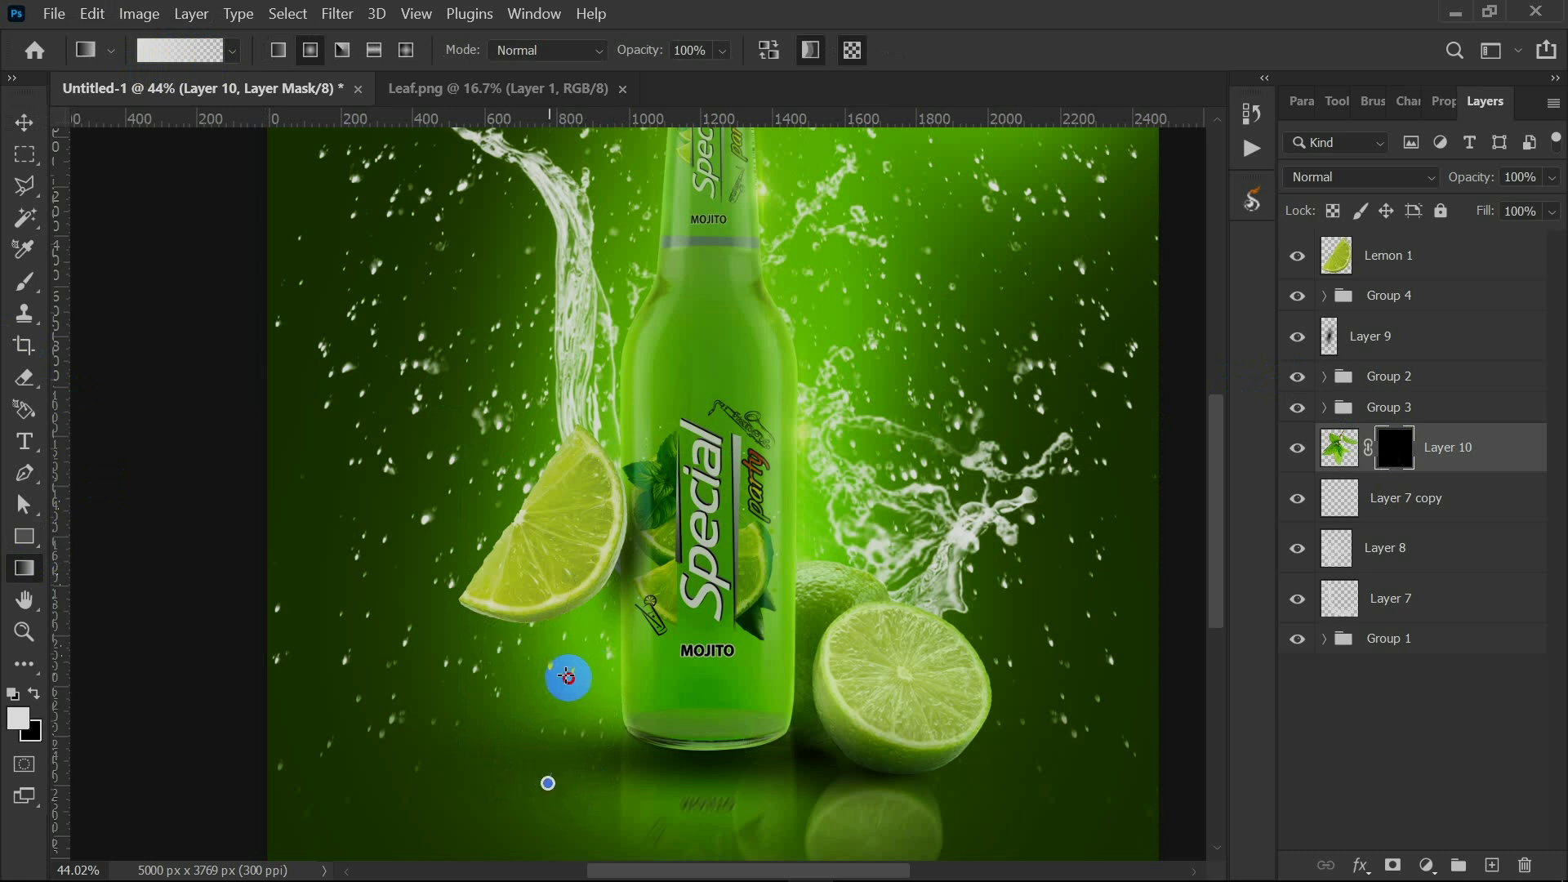
{"action": "left_click_drag", "start_coordinate": [617, 435], "coordinate": [617, 435]}
{"action": "scroll", "coordinate": [535, 730], "scroll_direction": "down", "scroll_amount": 3}
{"action": "left_click", "coordinate": [35, 127]}
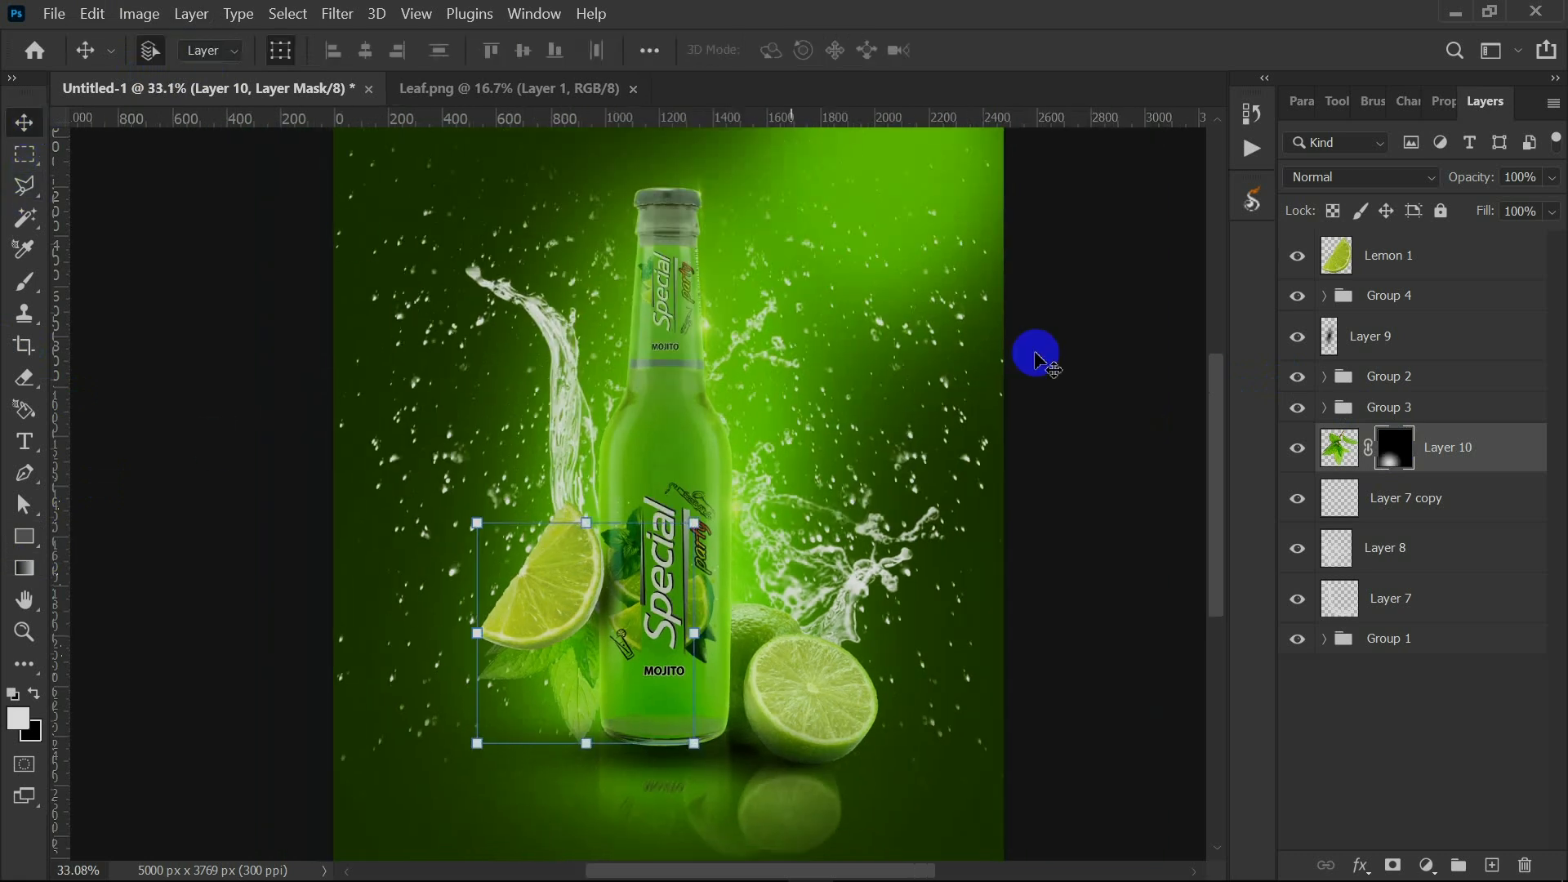
{"action": "left_click", "coordinate": [1334, 460]}
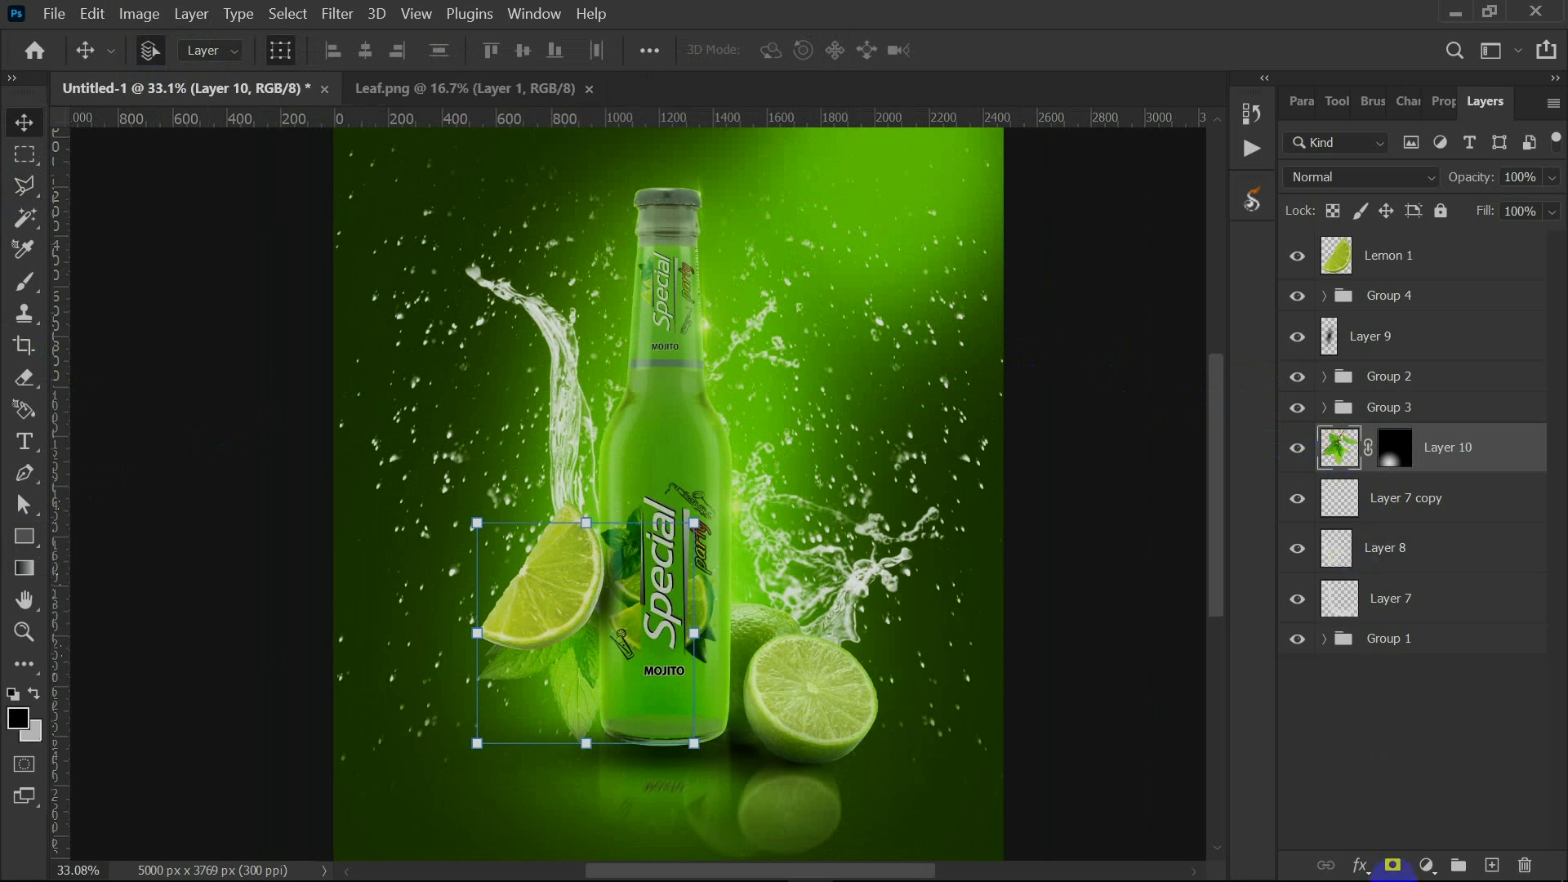
{"action": "left_click", "coordinate": [1428, 866]}
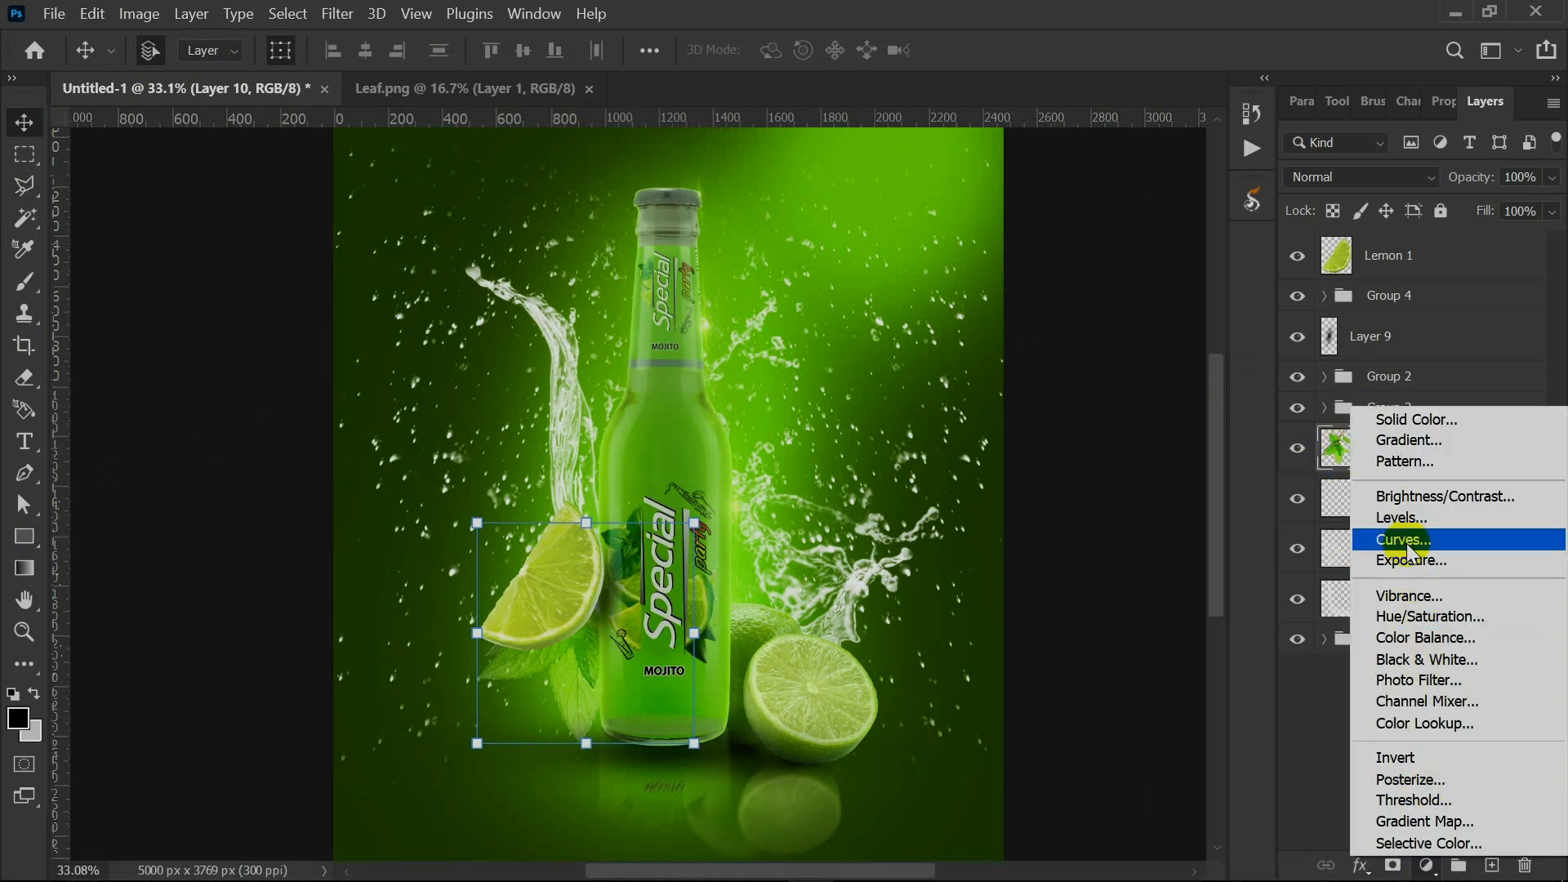
{"action": "left_click", "coordinate": [1409, 617]}
{"action": "left_click_drag", "start_coordinate": [1413, 369], "coordinate": [1414, 376]}
{"action": "left_click", "coordinate": [1505, 104]}
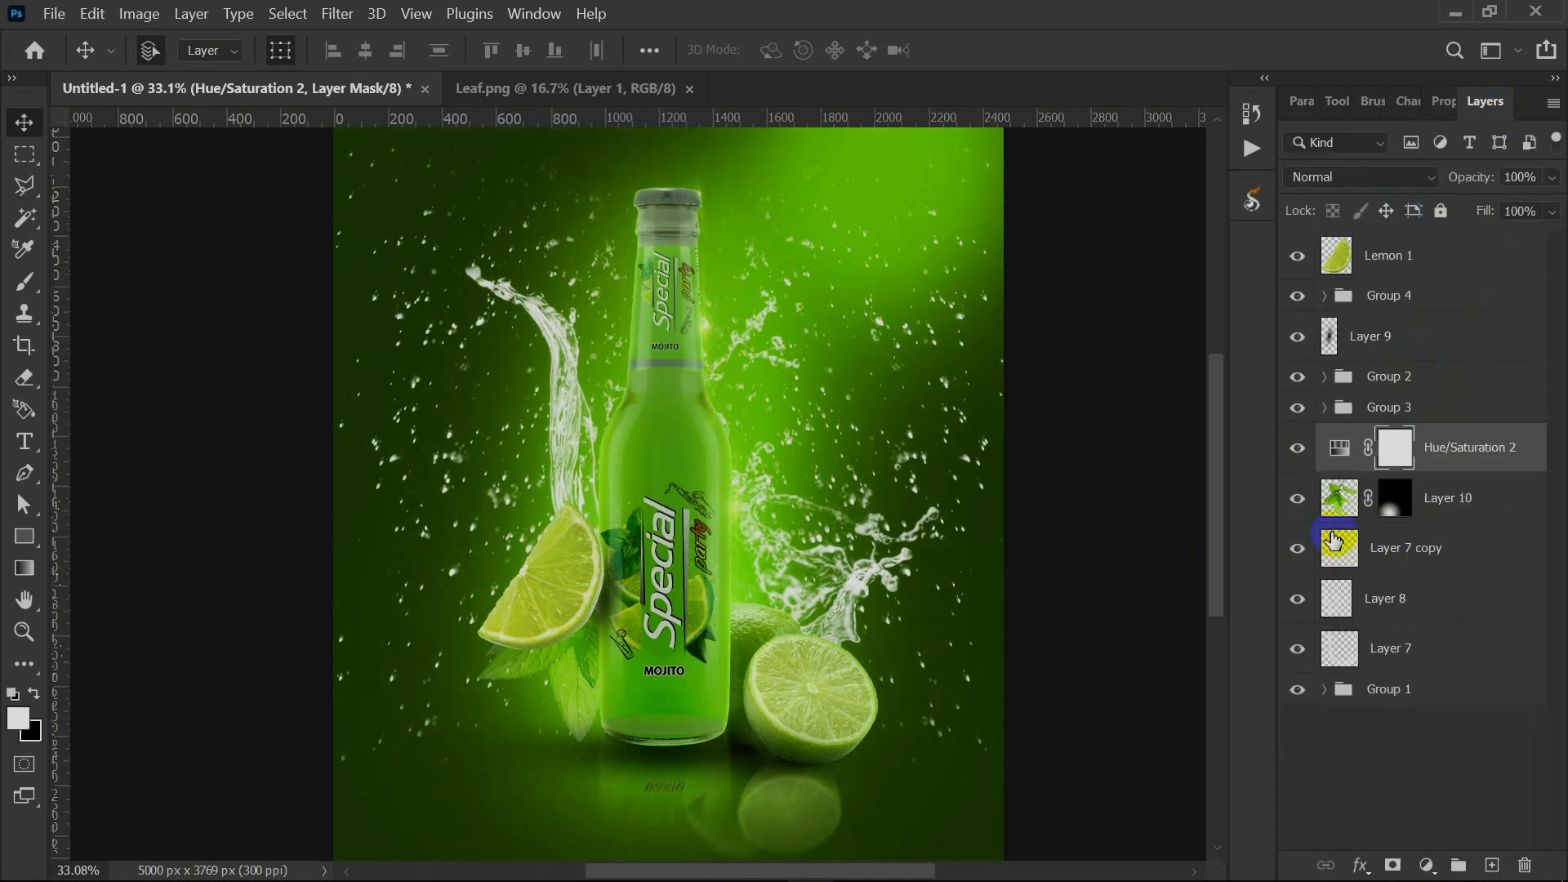
{"action": "key", "text": "ctrl+z"}
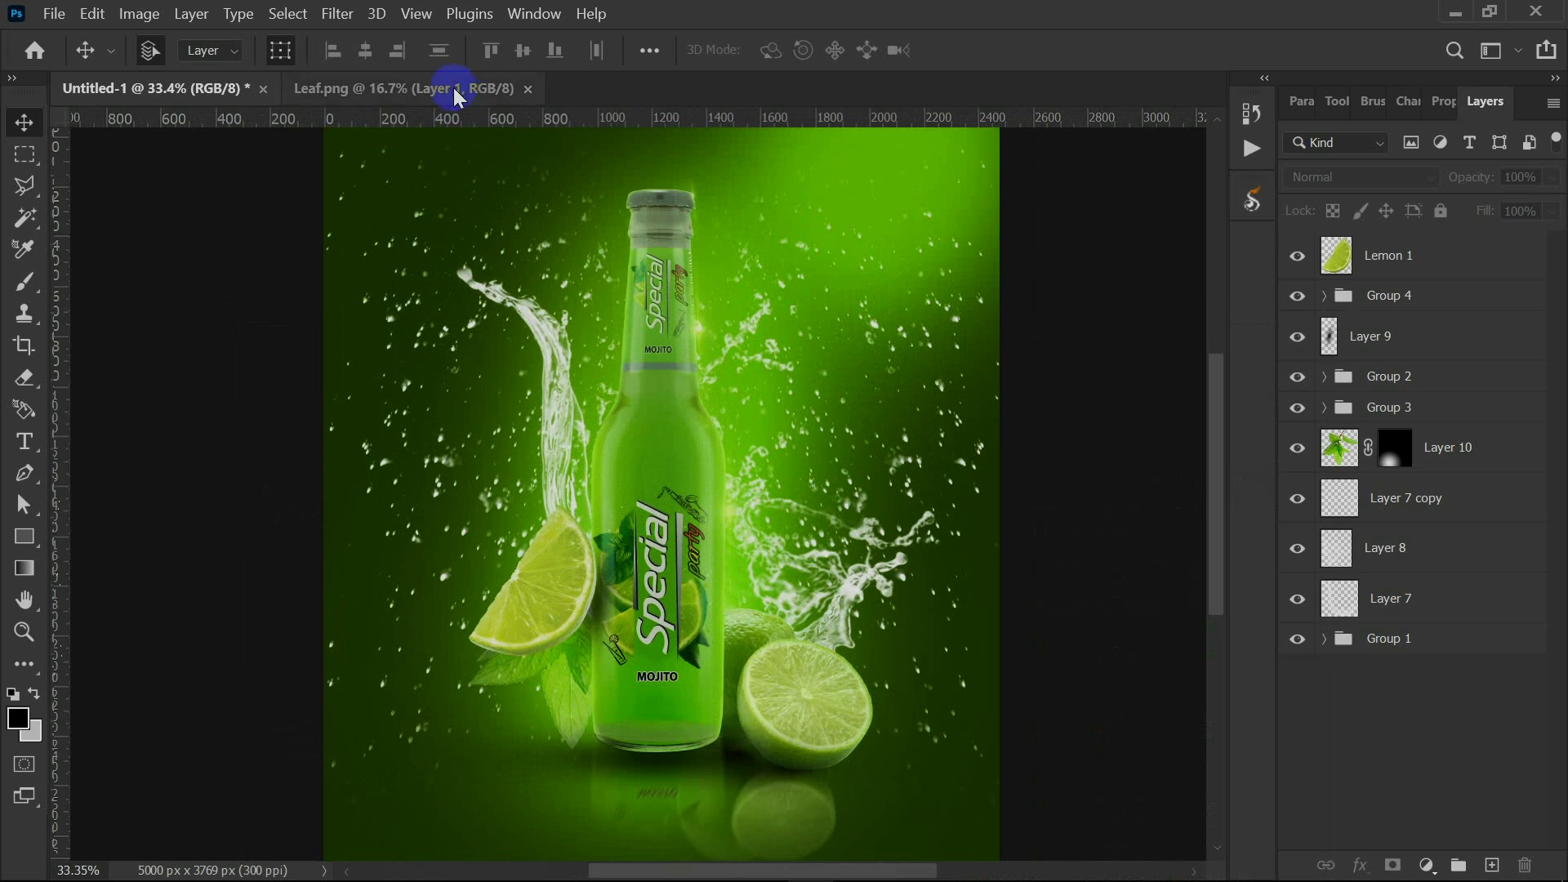
Lasso the lower-right mint sprig in Leaf.png, bring it into Untitled-1 and transform it into position over the bottle.
{"action": "left_click", "coordinate": [457, 87]}
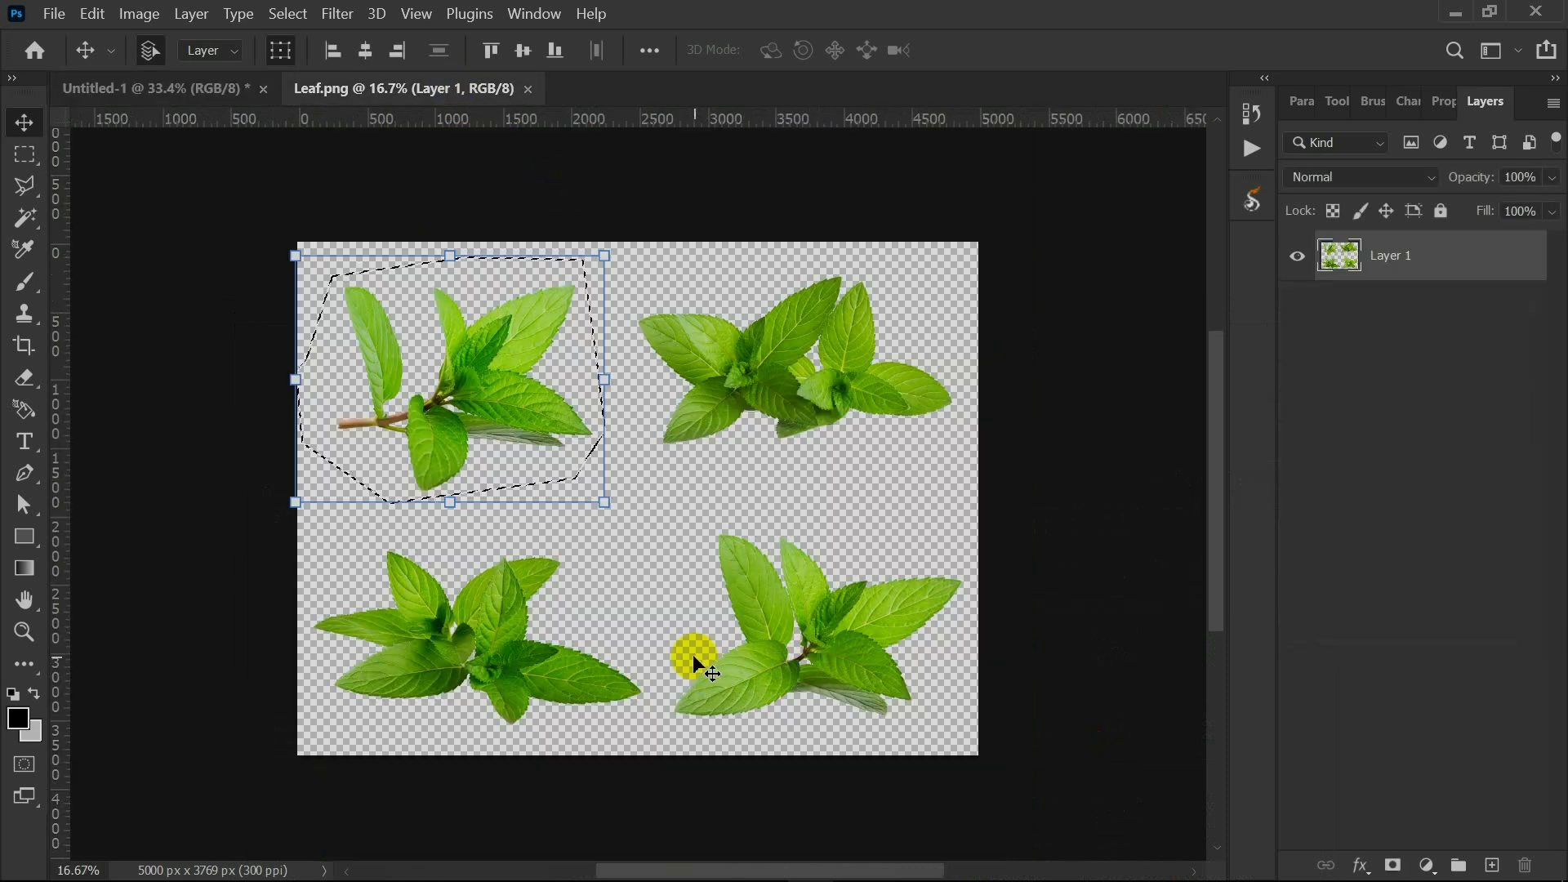
{"action": "left_click_drag", "start_coordinate": [24, 186], "coordinate": [90, 178]}
{"action": "mouse_move", "coordinate": [750, 508]}
{"action": "left_mouse_down"}
{"action": "mouse_move", "coordinate": [774, 753]}
{"action": "mouse_move", "coordinate": [960, 552]}
{"action": "left_mouse_up"}
{"action": "key", "text": "v"}
{"action": "mouse_move", "coordinate": [825, 609]}
{"action": "left_mouse_down"}
{"action": "mouse_move", "coordinate": [157, 88]}
{"action": "mouse_move", "coordinate": [876, 394]}
{"action": "left_mouse_up"}
{"action": "left_click_drag", "start_coordinate": [853, 335], "coordinate": [735, 322]}
{"action": "left_click_drag", "start_coordinate": [676, 476], "coordinate": [803, 396]}
{"action": "left_click", "coordinate": [1205, 52]}
Move Layer 11 directly below Group 3 and transform its mint sprig so the leaves fan out behind the bottle's shoulders.
{"action": "left_click_drag", "start_coordinate": [1400, 388], "coordinate": [1389, 482]}
{"action": "left_click_drag", "start_coordinate": [763, 395], "coordinate": [834, 369]}
{"action": "left_click", "coordinate": [973, 525]}
{"action": "scroll", "coordinate": [663, 610], "scroll_direction": "down", "scroll_amount": 2}
{"action": "scroll", "coordinate": [676, 643], "scroll_direction": "up", "scroll_amount": 1}
{"action": "left_click_drag", "start_coordinate": [825, 338], "coordinate": [810, 324]}
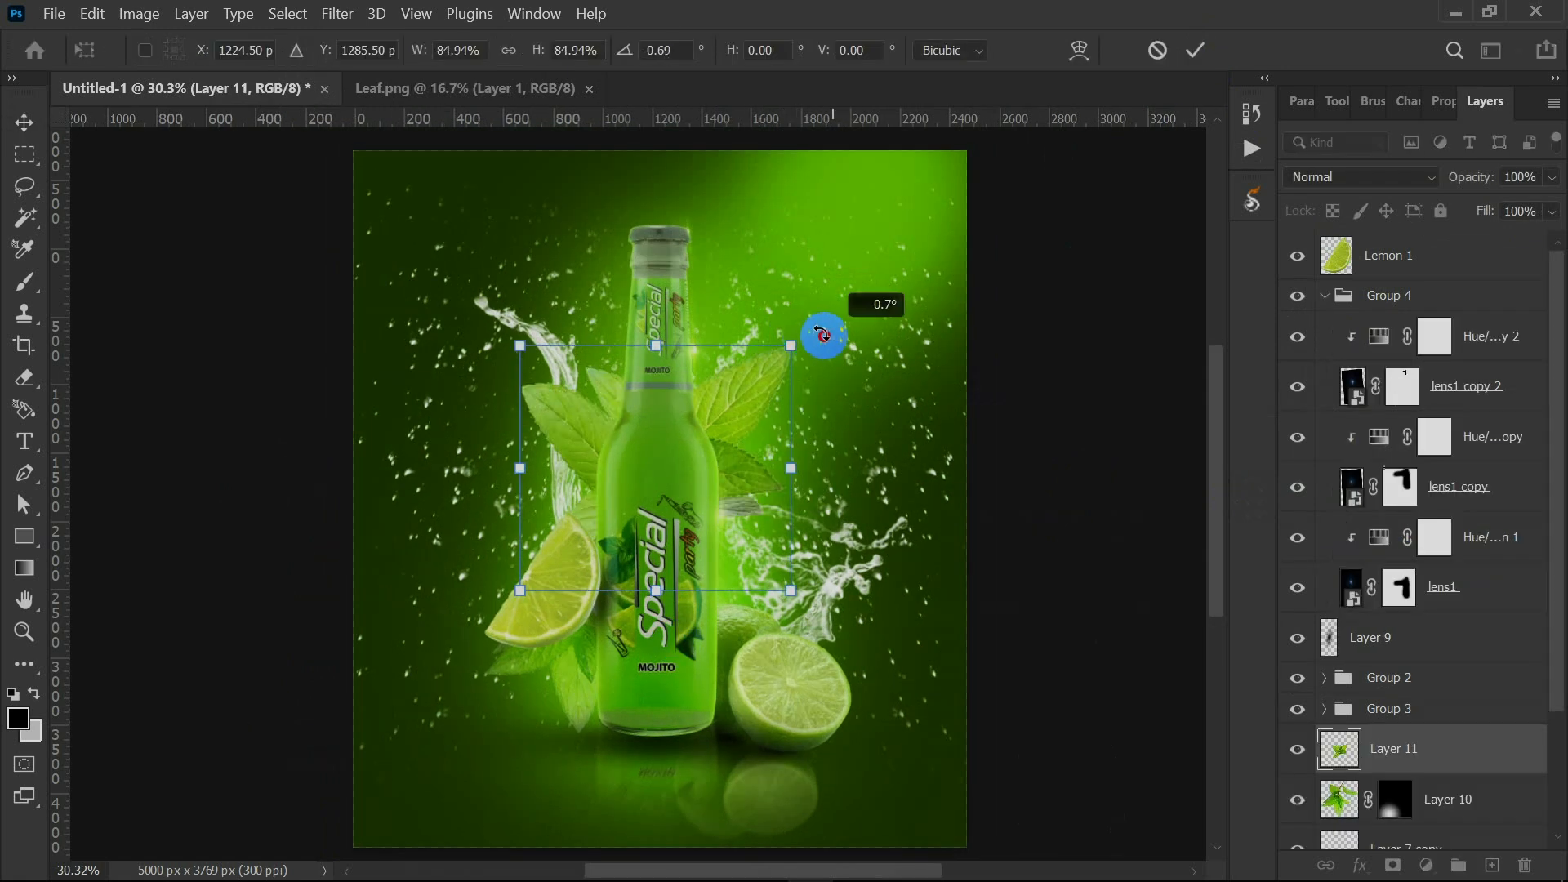
{"action": "left_click_drag", "start_coordinate": [743, 411], "coordinate": [748, 408]}
{"action": "left_click", "coordinate": [1193, 52]}
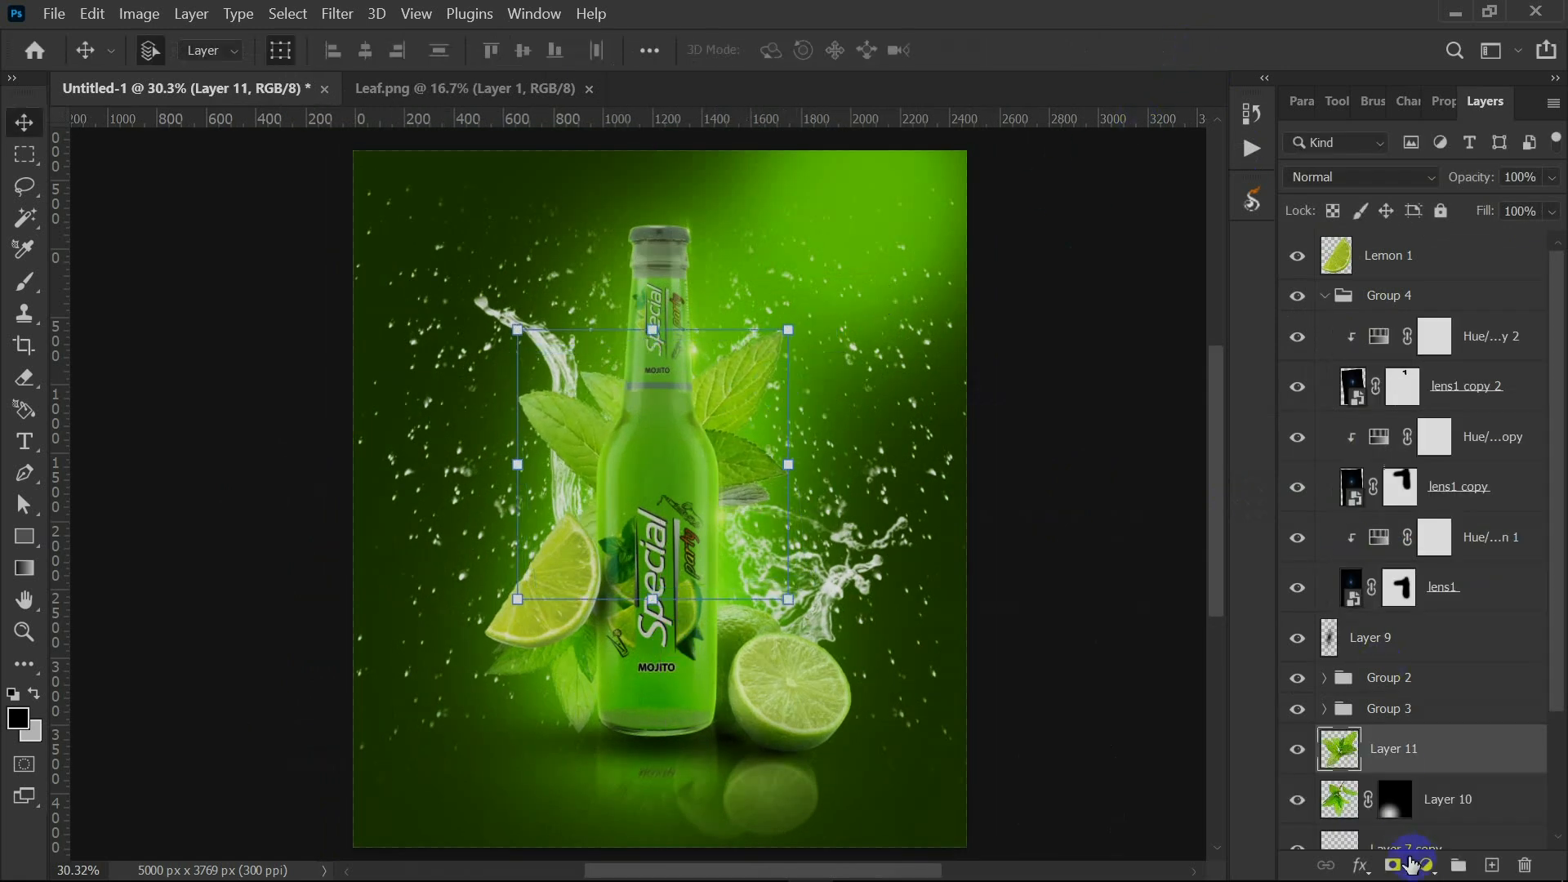
Add a layer mask to Layer 11 and erase the mint leaves on the bottle's left side.
{"action": "left_click", "coordinate": [1420, 864]}
{"action": "left_click", "coordinate": [24, 375]}
{"action": "mouse_move", "coordinate": [565, 317]}
{"action": "left_mouse_down"}
{"action": "mouse_move", "coordinate": [508, 663]}
{"action": "mouse_move", "coordinate": [518, 335]}
{"action": "left_mouse_up"}
{"action": "left_click", "coordinate": [29, 116]}
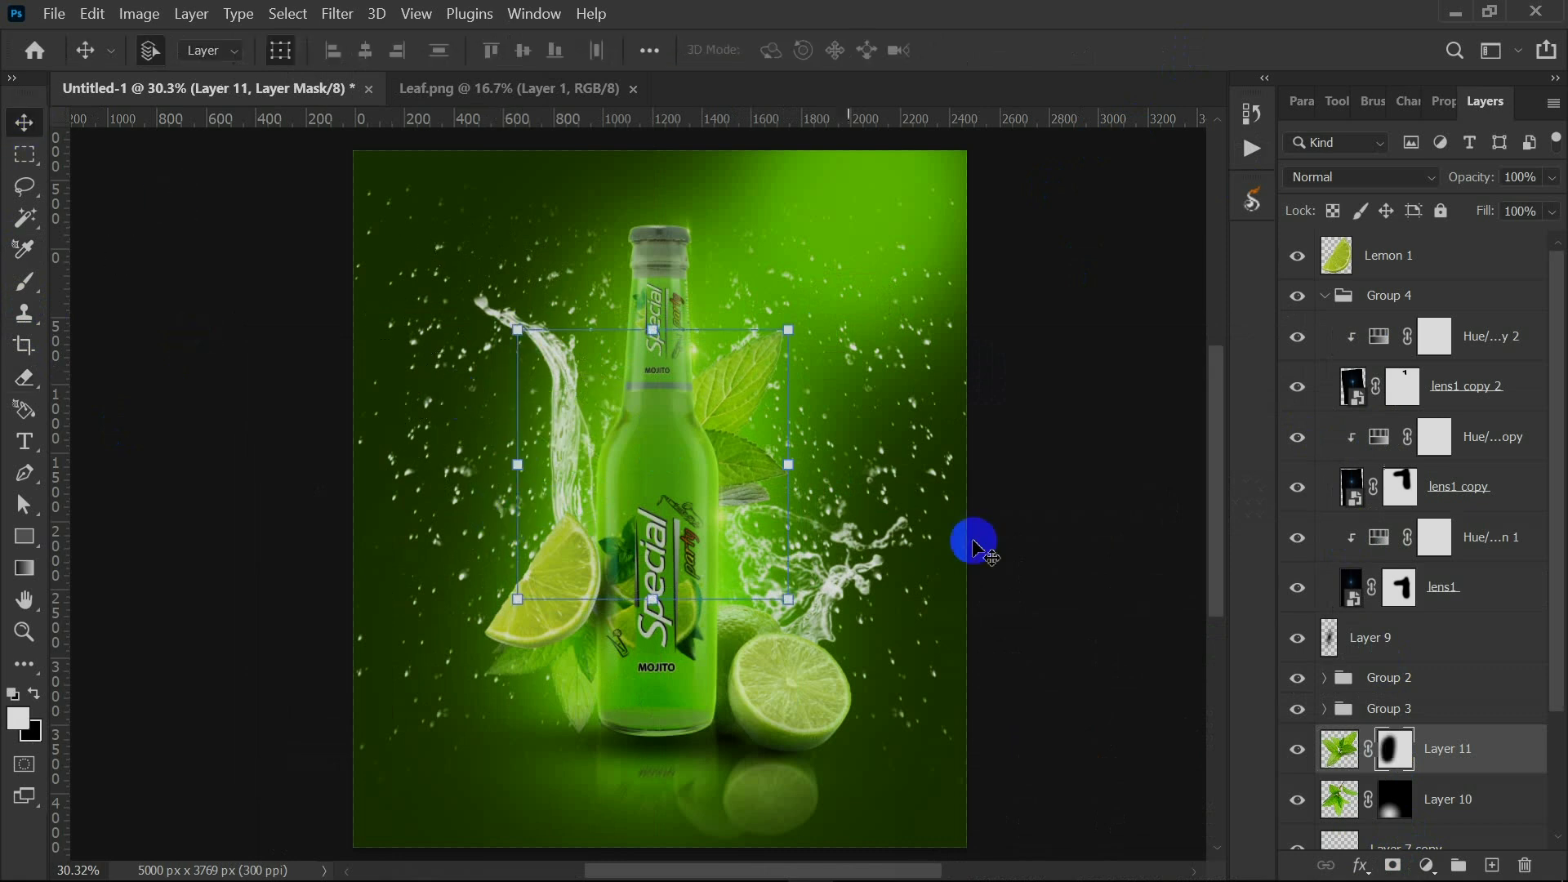
{"action": "left_click", "coordinate": [976, 542]}
{"action": "scroll", "coordinate": [571, 642], "scroll_direction": "up", "scroll_amount": 3}
{"action": "scroll", "coordinate": [576, 634], "scroll_direction": "down", "scroll_amount": 4}
{"action": "scroll", "coordinate": [581, 627], "scroll_direction": "up", "scroll_amount": 1}
Add a Hue/Saturation adjustment above Layer 11 and clip it to that layer.
{"action": "left_click", "coordinate": [744, 412]}
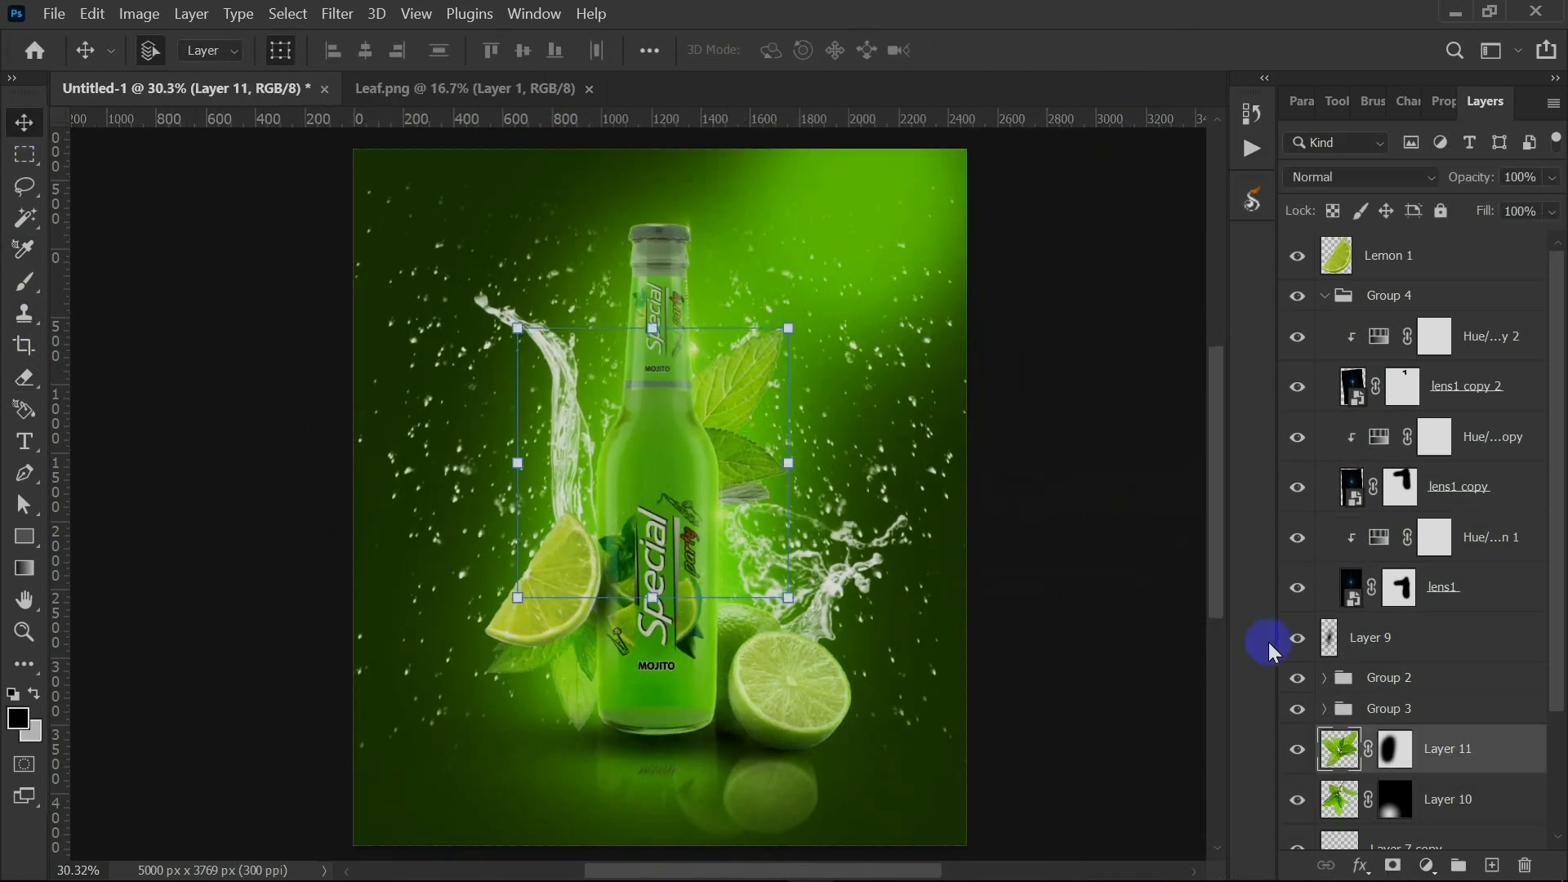
{"action": "left_click", "coordinate": [1426, 866]}
{"action": "left_click", "coordinate": [1410, 626]}
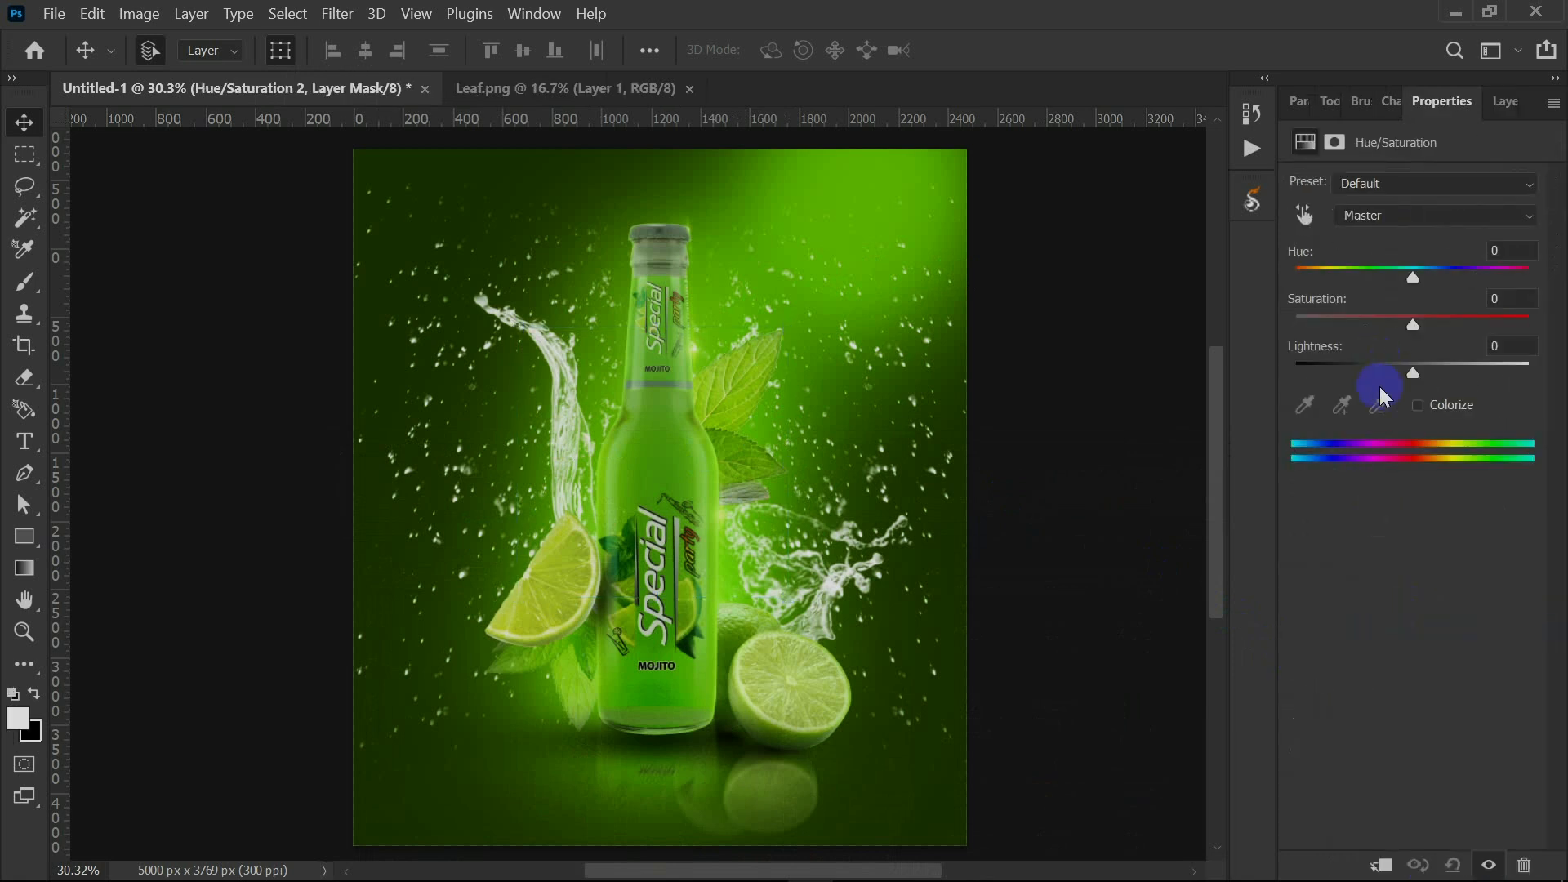
{"action": "left_click", "coordinate": [1503, 101]}
{"action": "left_click_drag", "start_coordinate": [1380, 541], "coordinate": [1383, 552]}
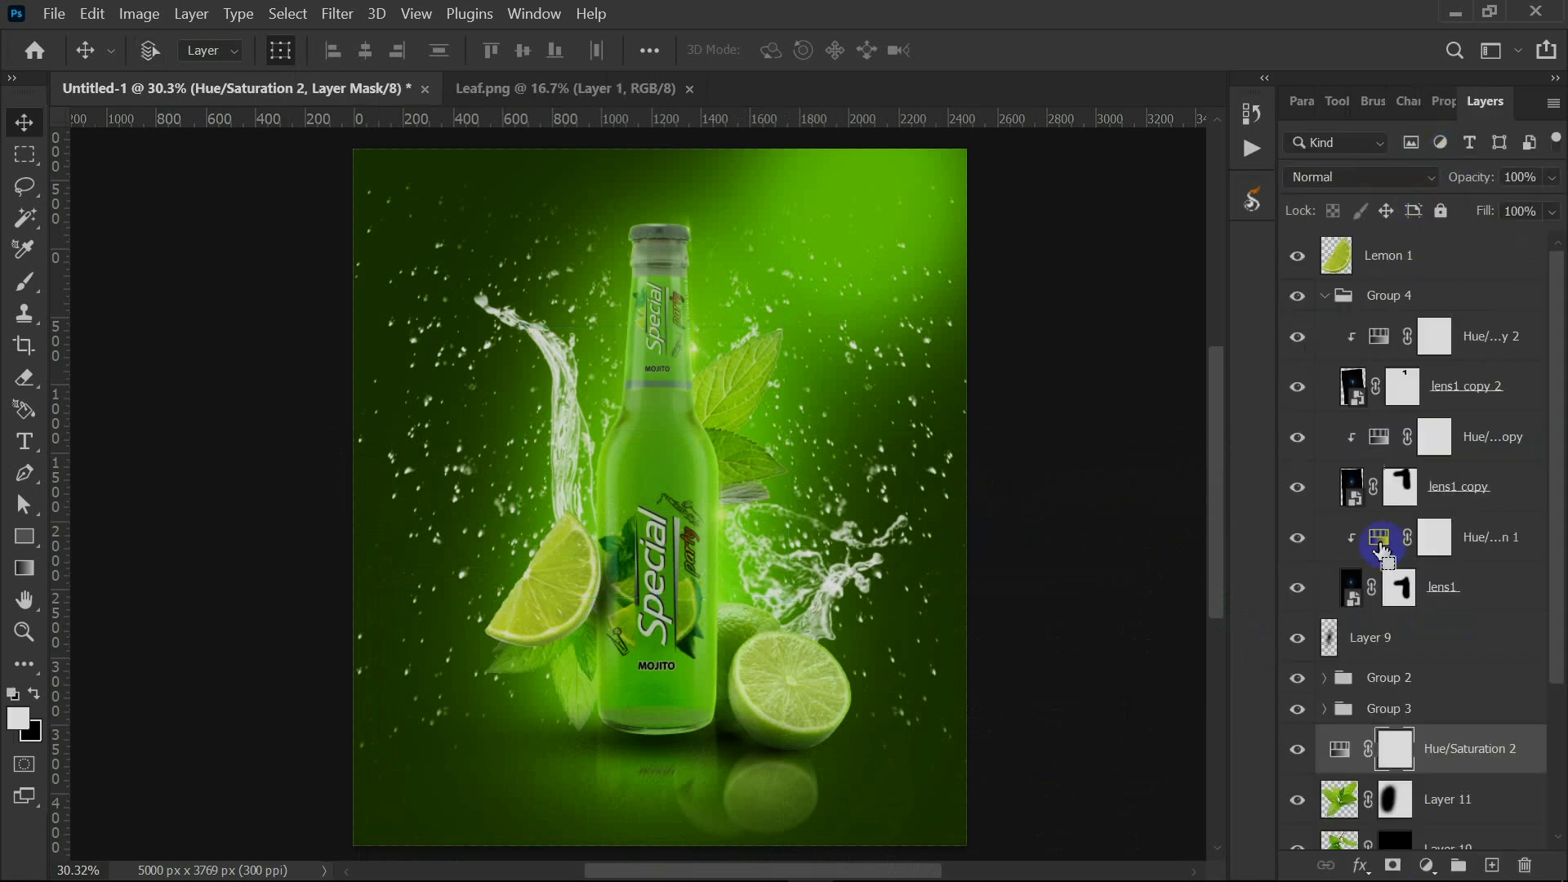
{"action": "left_click", "coordinate": [1402, 768], "text": "alt"}
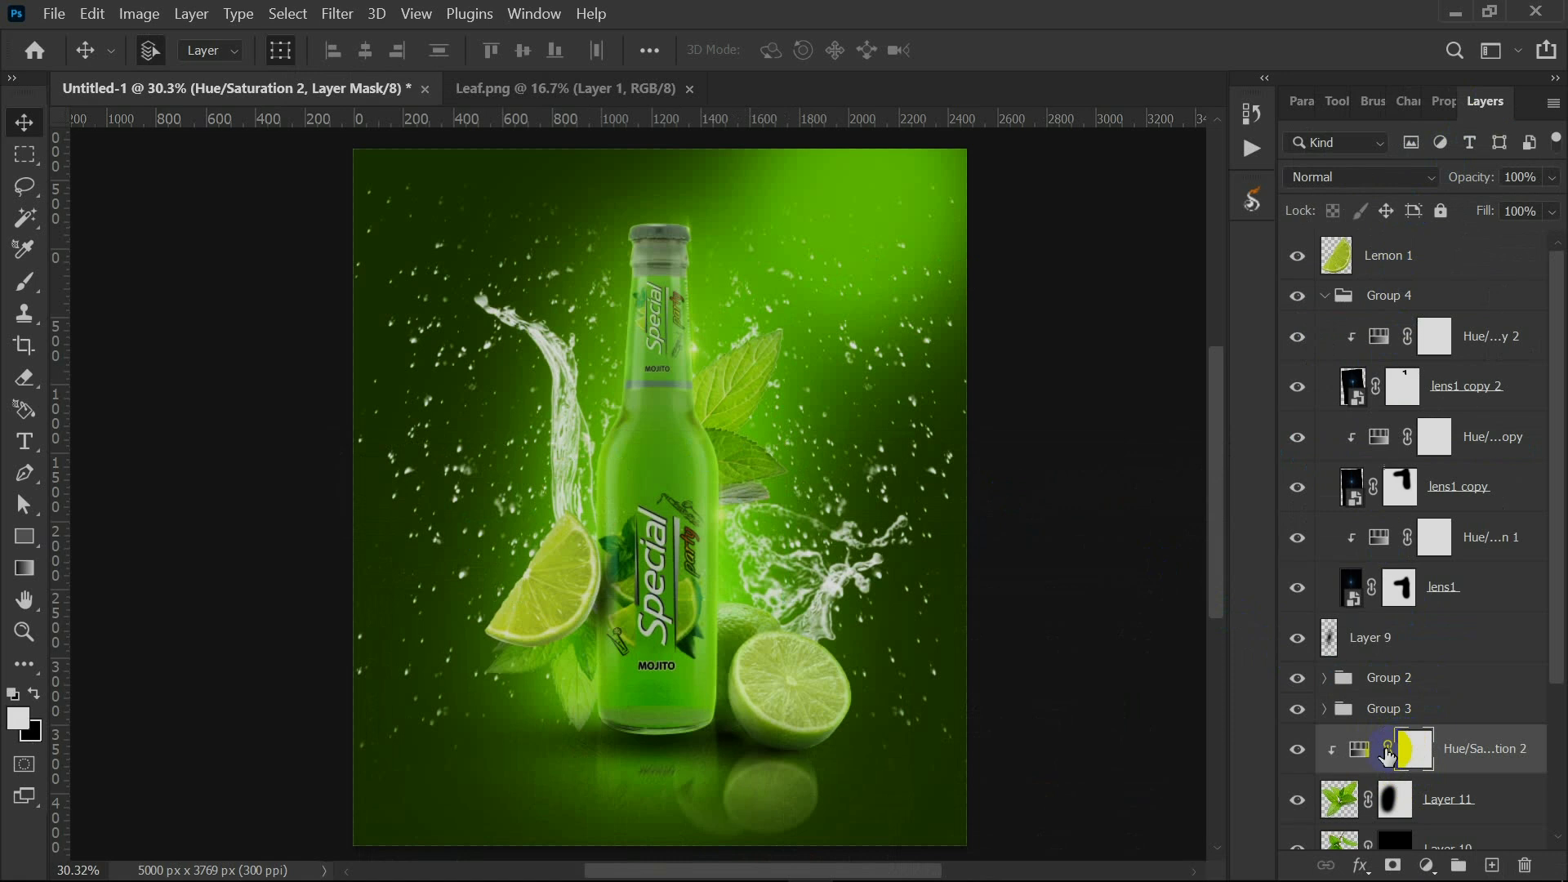
Set the leaves' Hue/Saturation lightness to +15 and shift the hue slightly upward.
{"action": "double_click", "coordinate": [1359, 749]}
{"action": "left_click_drag", "start_coordinate": [1418, 370], "coordinate": [1429, 372]}
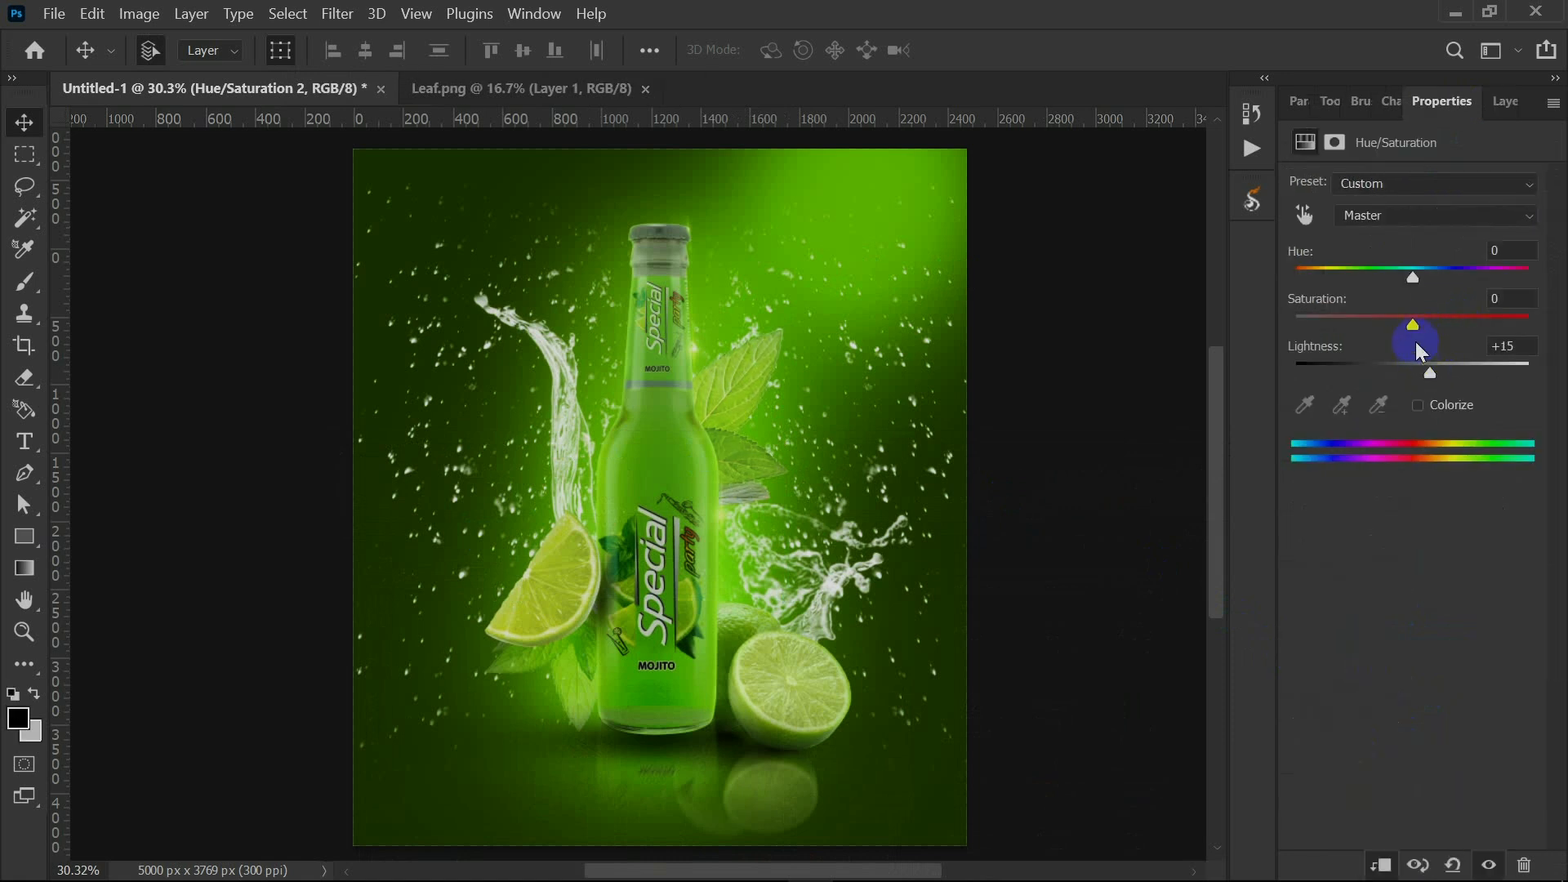
{"action": "left_click_drag", "start_coordinate": [1415, 279], "coordinate": [1423, 278]}
{"action": "left_click", "coordinate": [1506, 102]}
Clip a Curves adjustment to Layer 11 and darken the leaves by pulling the curve to input 170, output 108.
{"action": "left_click", "coordinate": [1424, 866]}
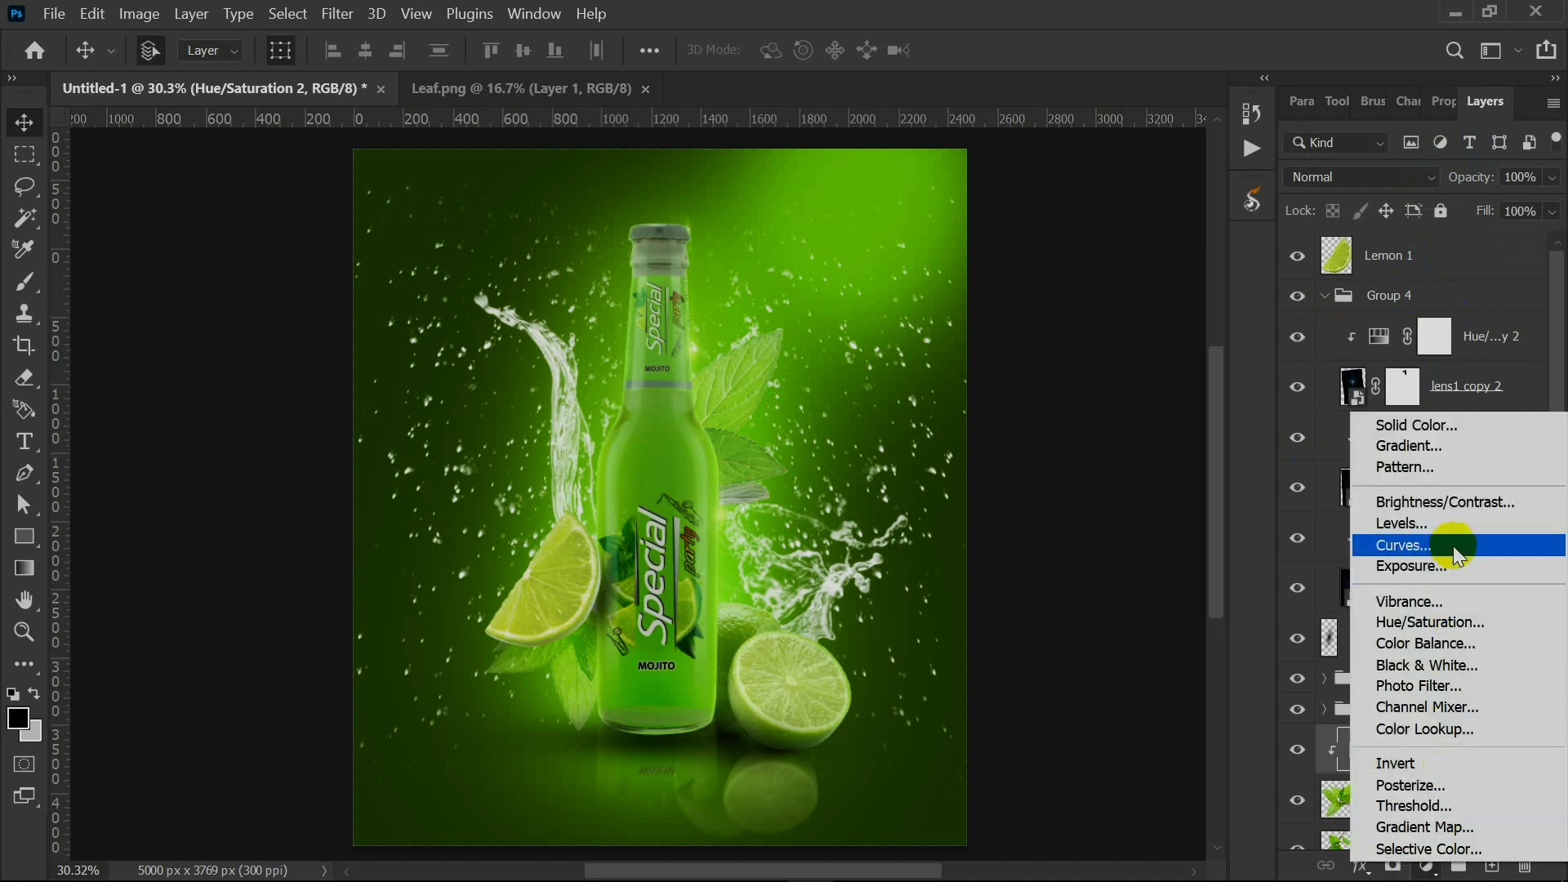
{"action": "left_click", "coordinate": [1453, 542]}
{"action": "left_click", "coordinate": [1506, 102]}
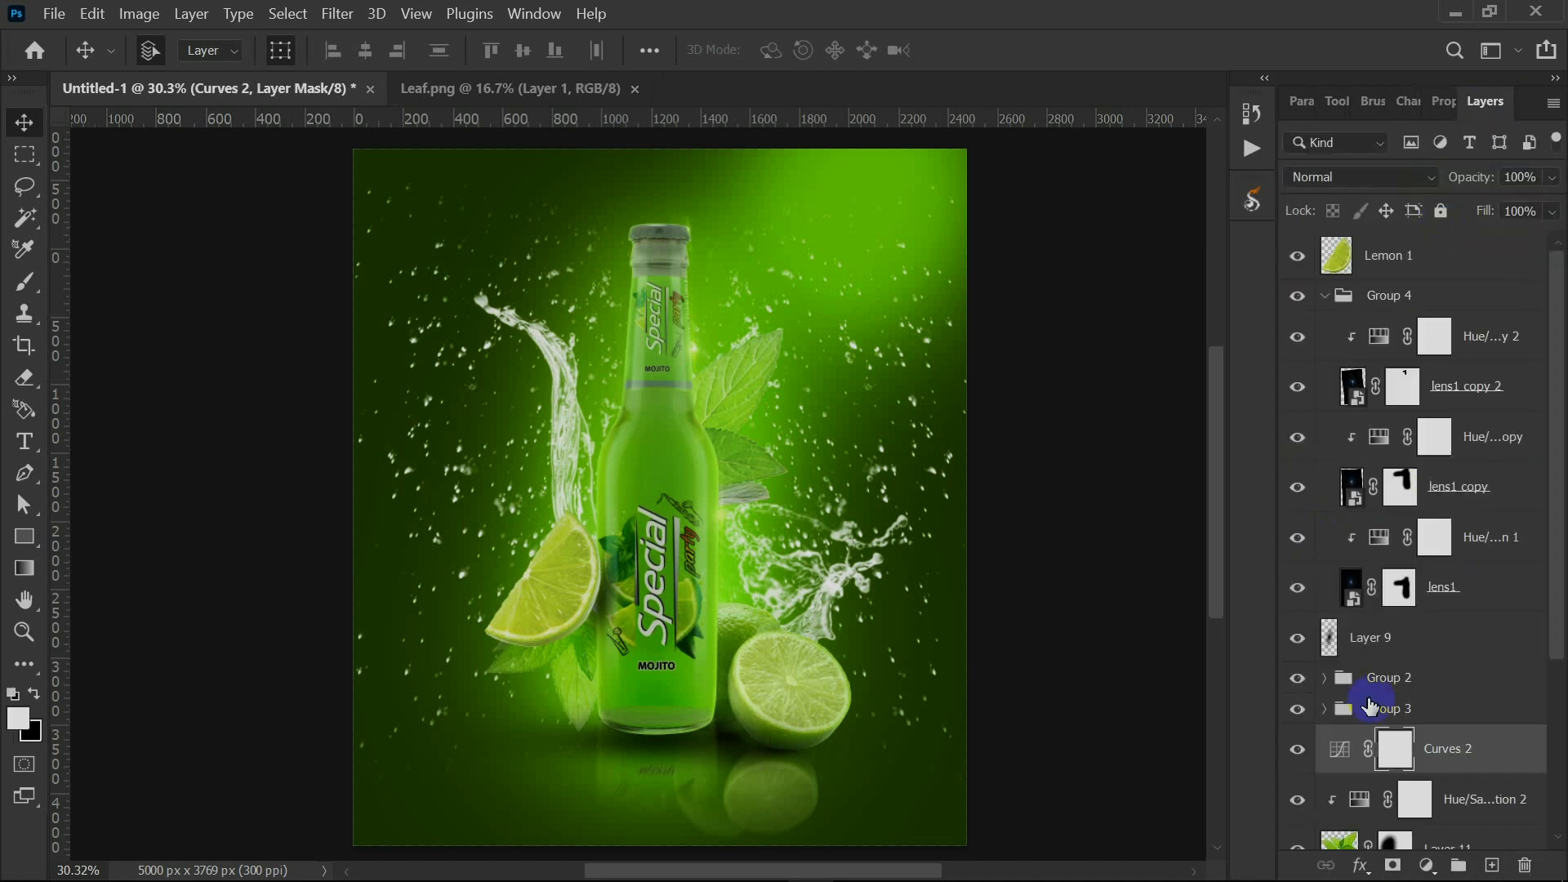
{"action": "left_click", "coordinate": [1411, 774], "text": "alt"}
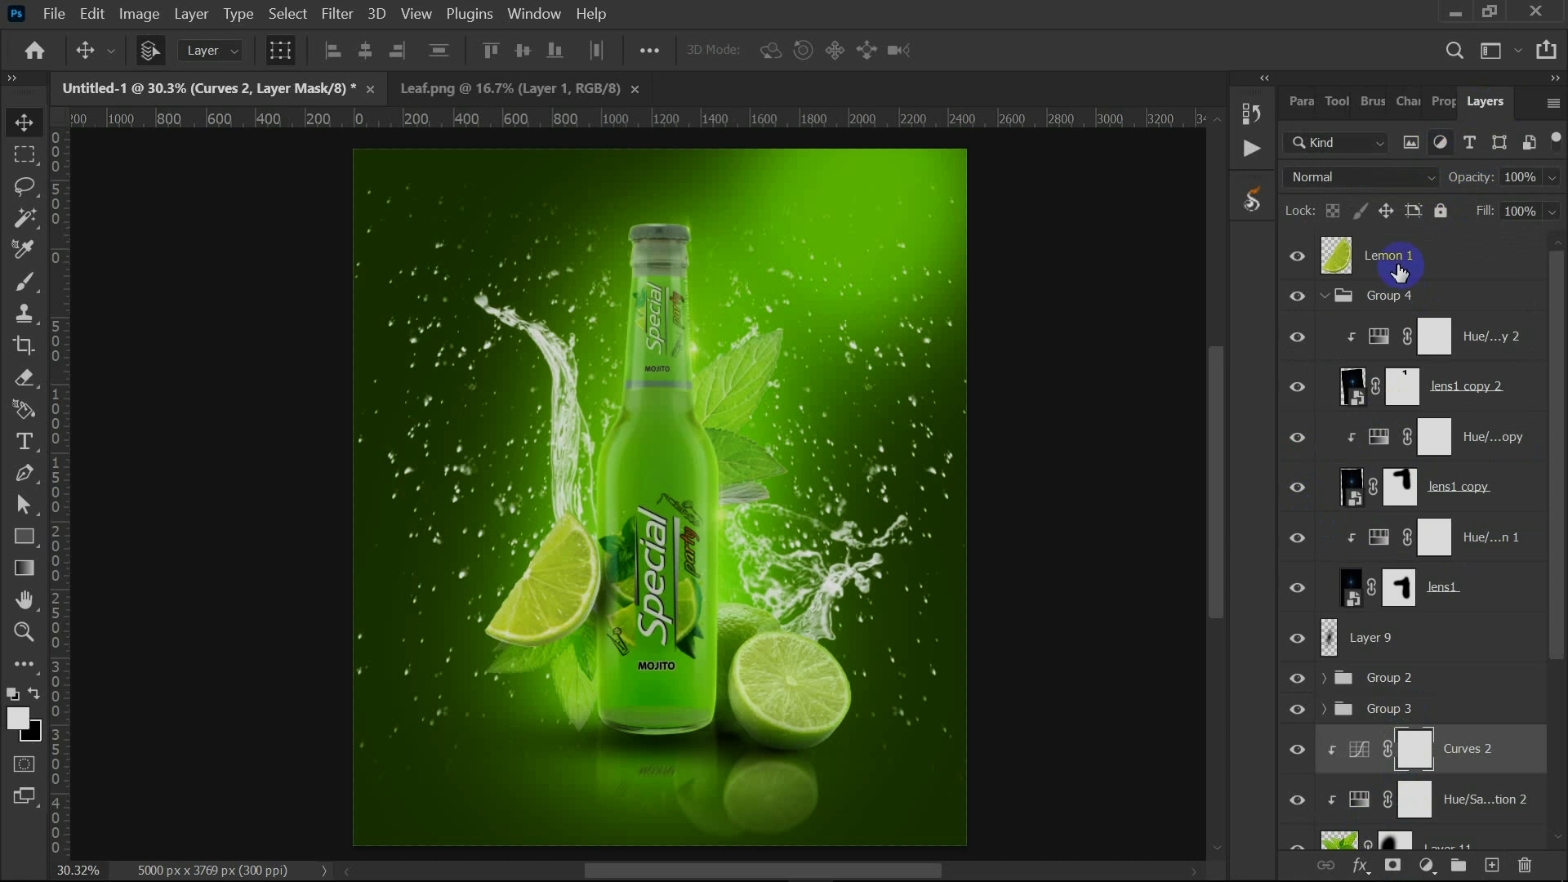
{"action": "double_click", "coordinate": [1362, 760]}
{"action": "left_click_drag", "start_coordinate": [1435, 340], "coordinate": [1468, 347]}
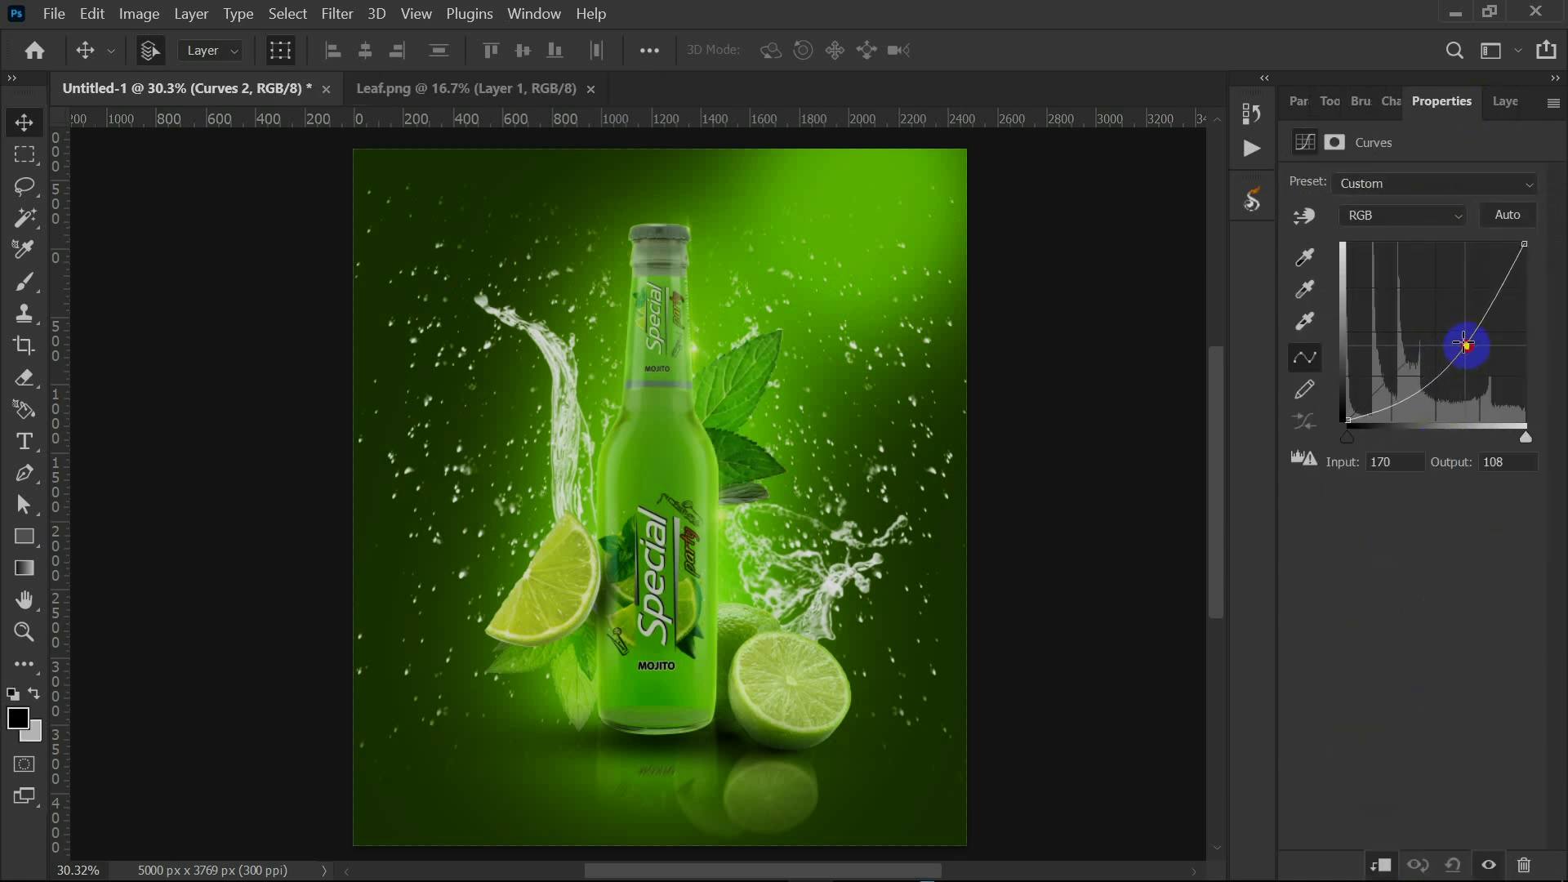
{"action": "left_click", "coordinate": [1506, 101]}
{"action": "left_click", "coordinate": [1326, 297]}
Review how the darkened mint leaves blend in behind the bottle, keeping Group 4 collapsed.
{"action": "scroll", "coordinate": [641, 560], "scroll_direction": "down", "scroll_amount": 2}
{"action": "scroll", "coordinate": [640, 560], "scroll_direction": "up", "scroll_amount": 4}
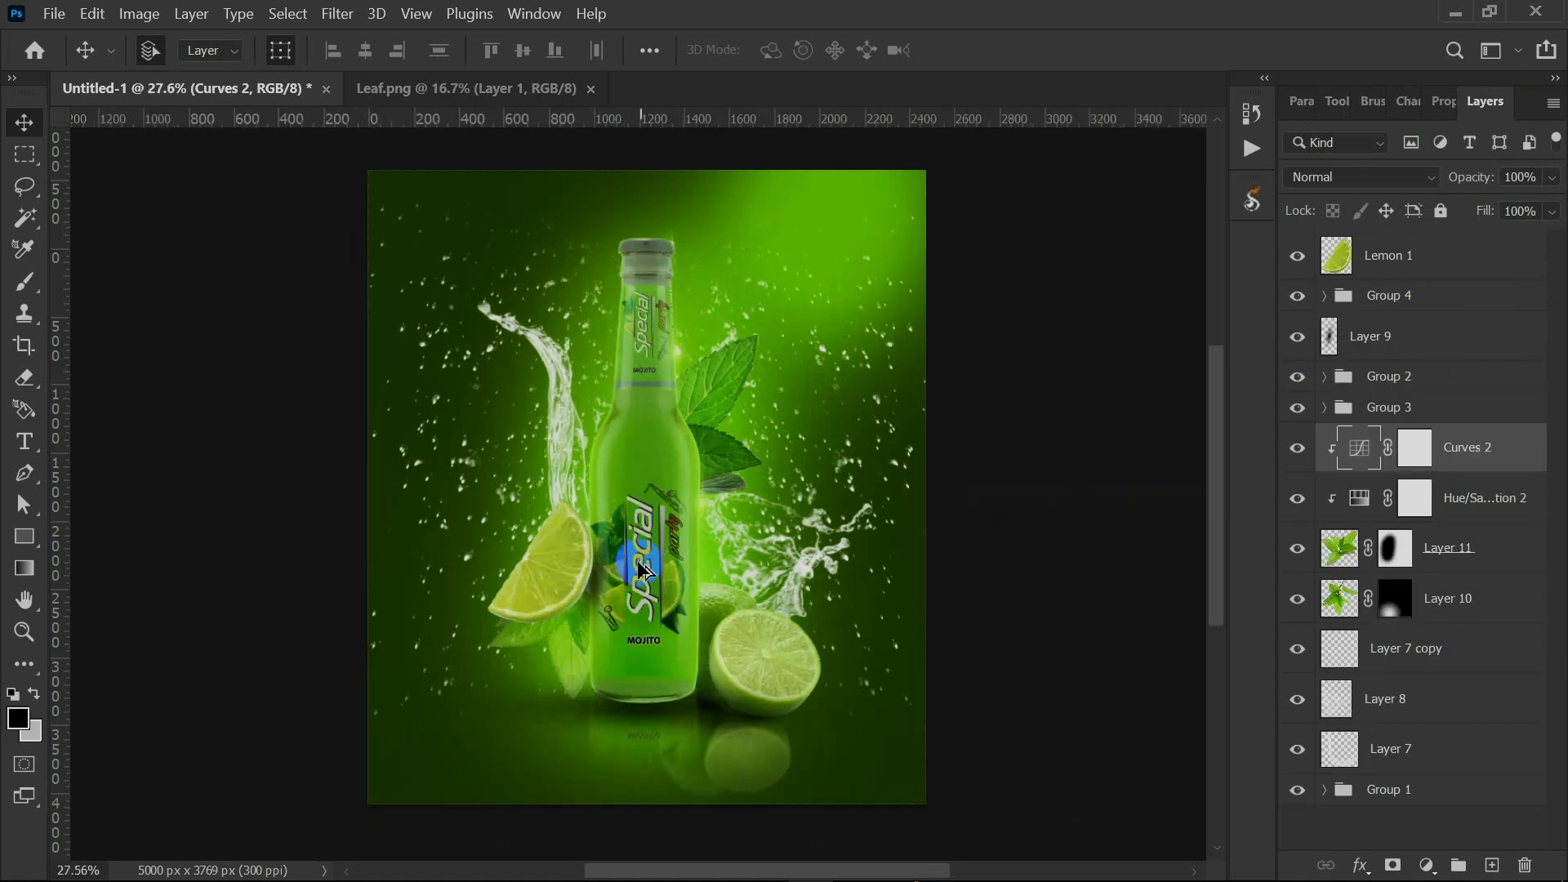
{"action": "scroll", "coordinate": [735, 490], "scroll_direction": "down", "scroll_amount": 2}
{"action": "scroll", "coordinate": [682, 492], "scroll_direction": "up", "scroll_amount": 1}
{"action": "scroll", "coordinate": [680, 495], "scroll_direction": "down", "scroll_amount": 3}
{"action": "left_click", "coordinate": [685, 510]}
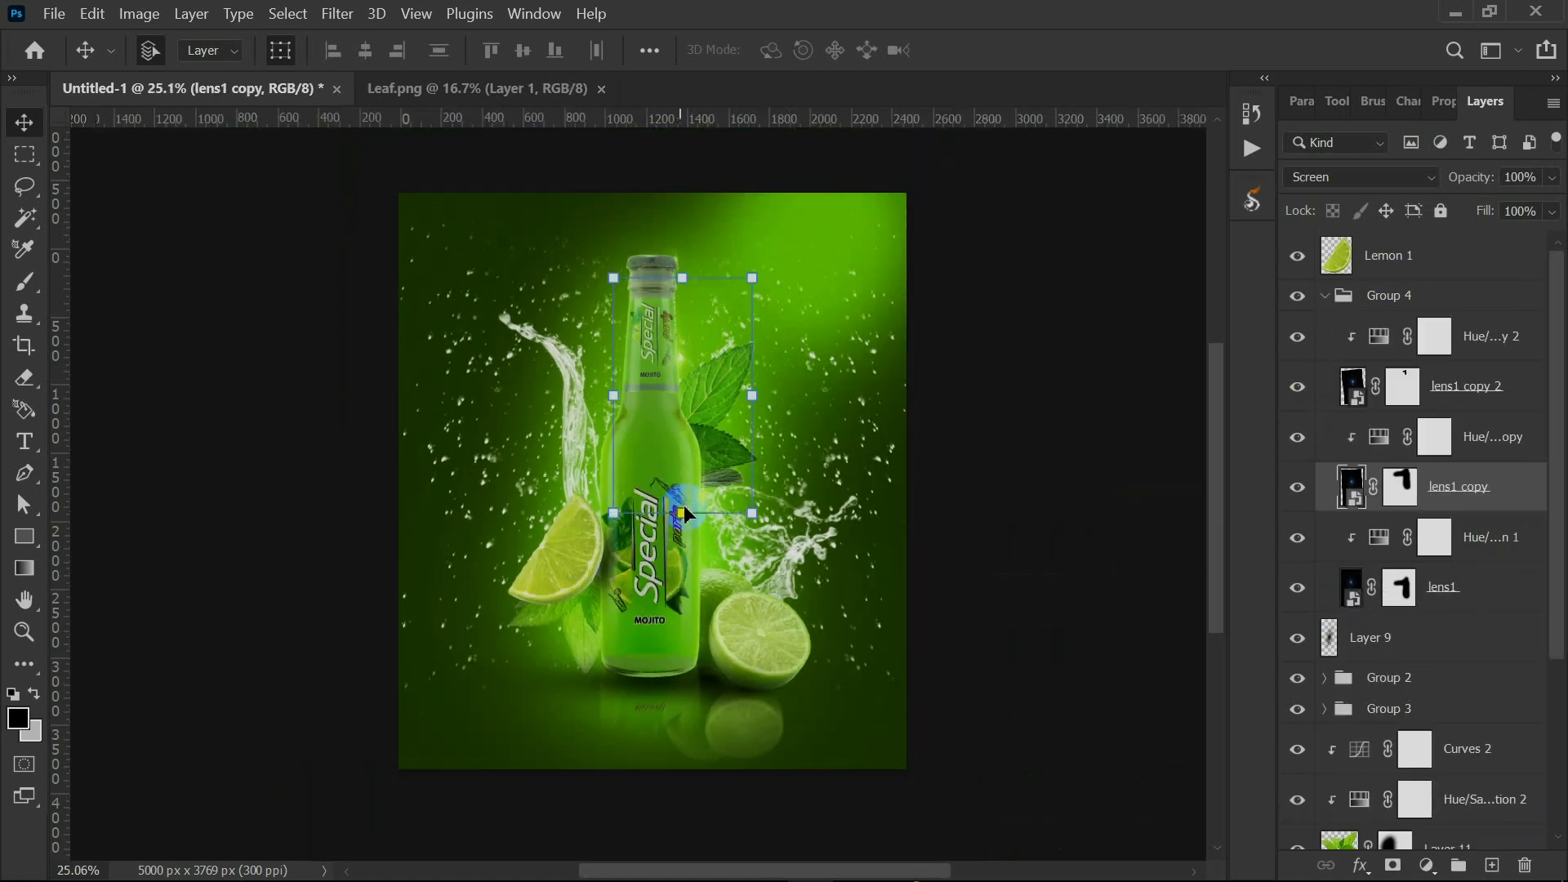
{"action": "left_click", "coordinate": [1320, 302]}
{"action": "left_click", "coordinate": [1324, 296]}
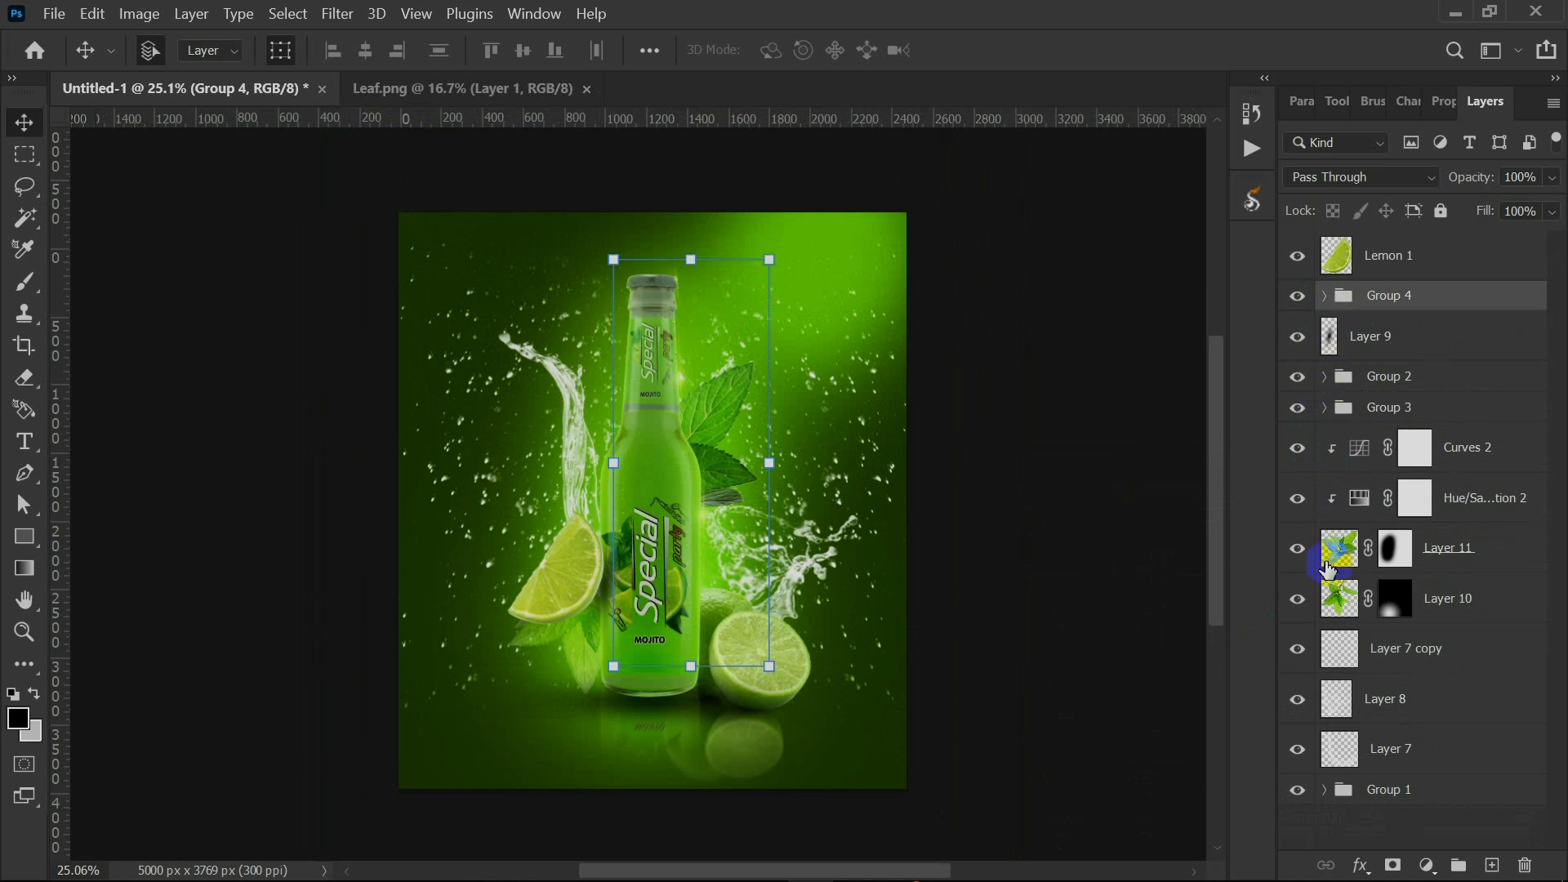
{"action": "scroll", "coordinate": [1344, 289], "scroll_direction": "up", "scroll_amount": 1}
Add a Curves adjustment clipped to the Bottle layer in Group 2 and darken it to about input 163, output 25.
{"action": "left_click", "coordinate": [1325, 378]}
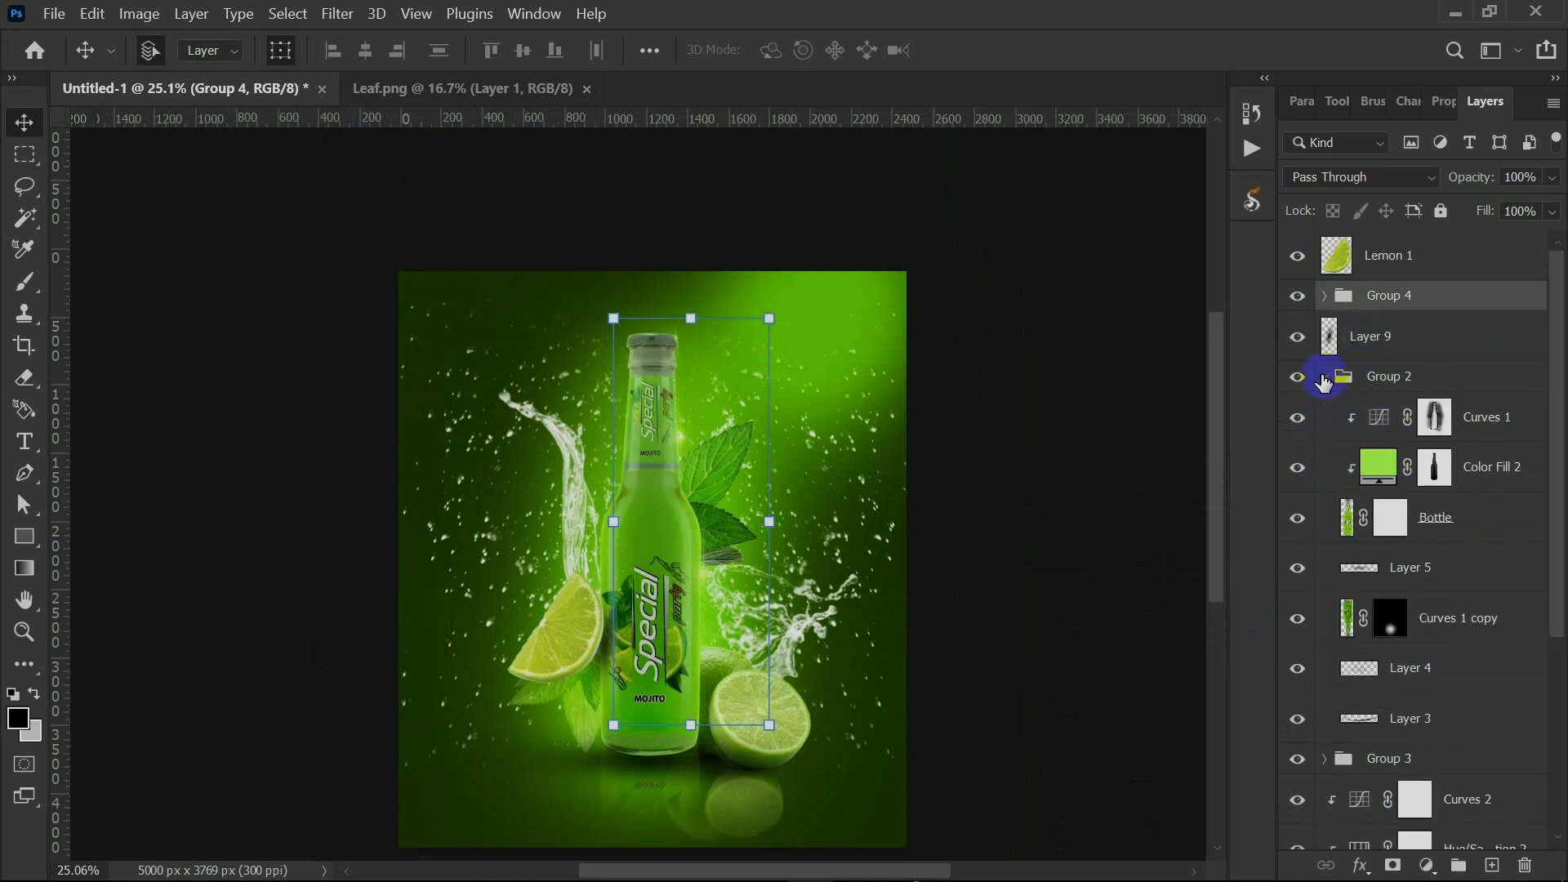
{"action": "left_click", "coordinate": [1393, 521]}
{"action": "left_click", "coordinate": [1423, 870]}
{"action": "left_click", "coordinate": [1400, 545]}
{"action": "left_click", "coordinate": [1436, 339]}
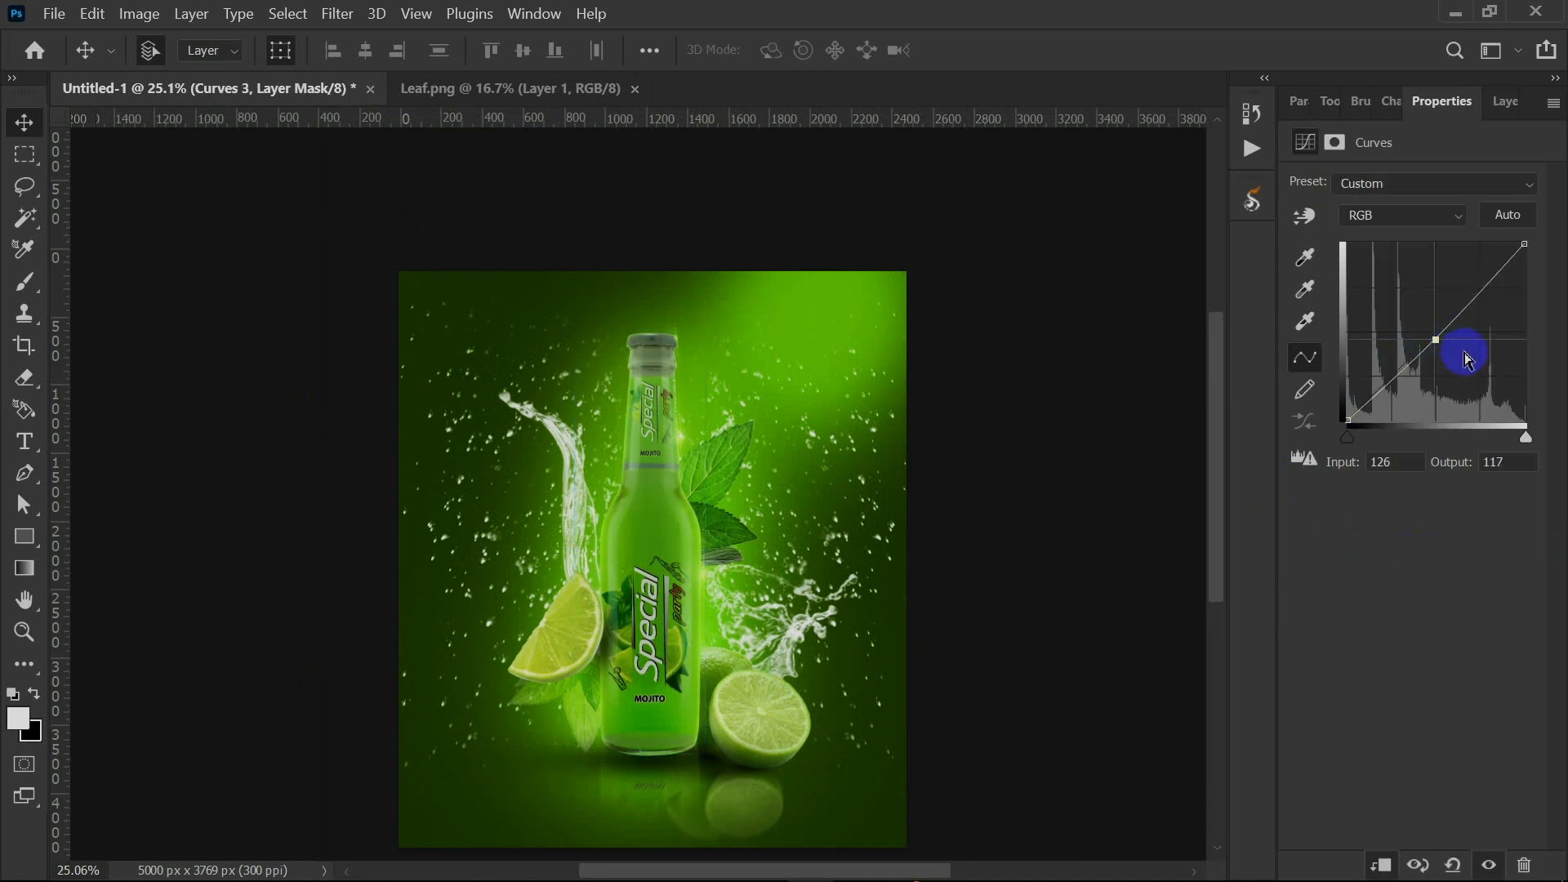
{"action": "left_click_drag", "start_coordinate": [1448, 346], "coordinate": [1461, 403]}
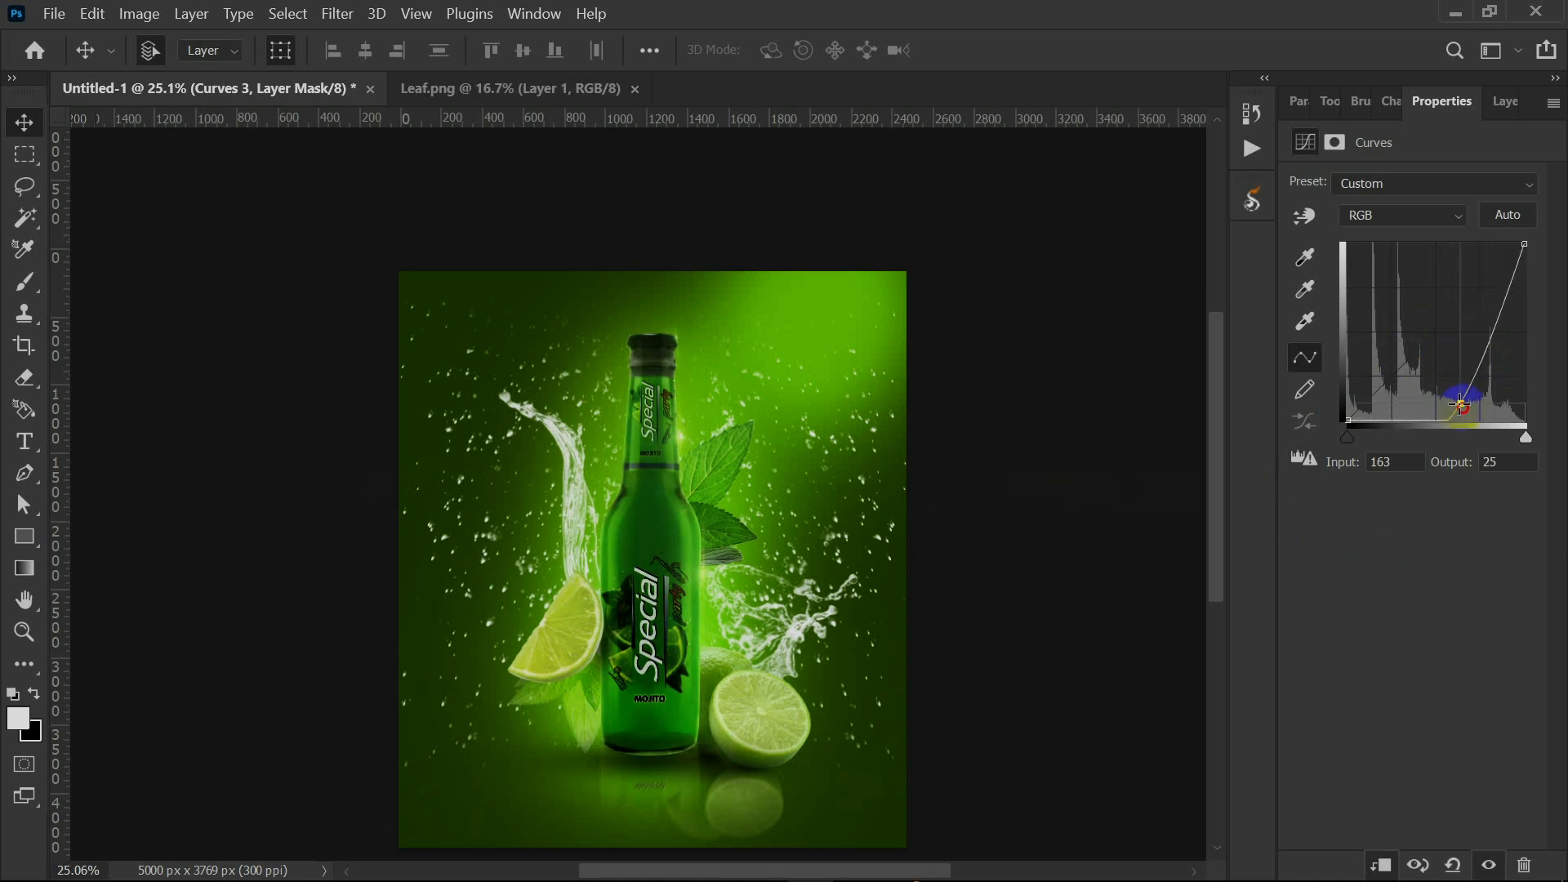
{"action": "left_click", "coordinate": [1007, 356]}
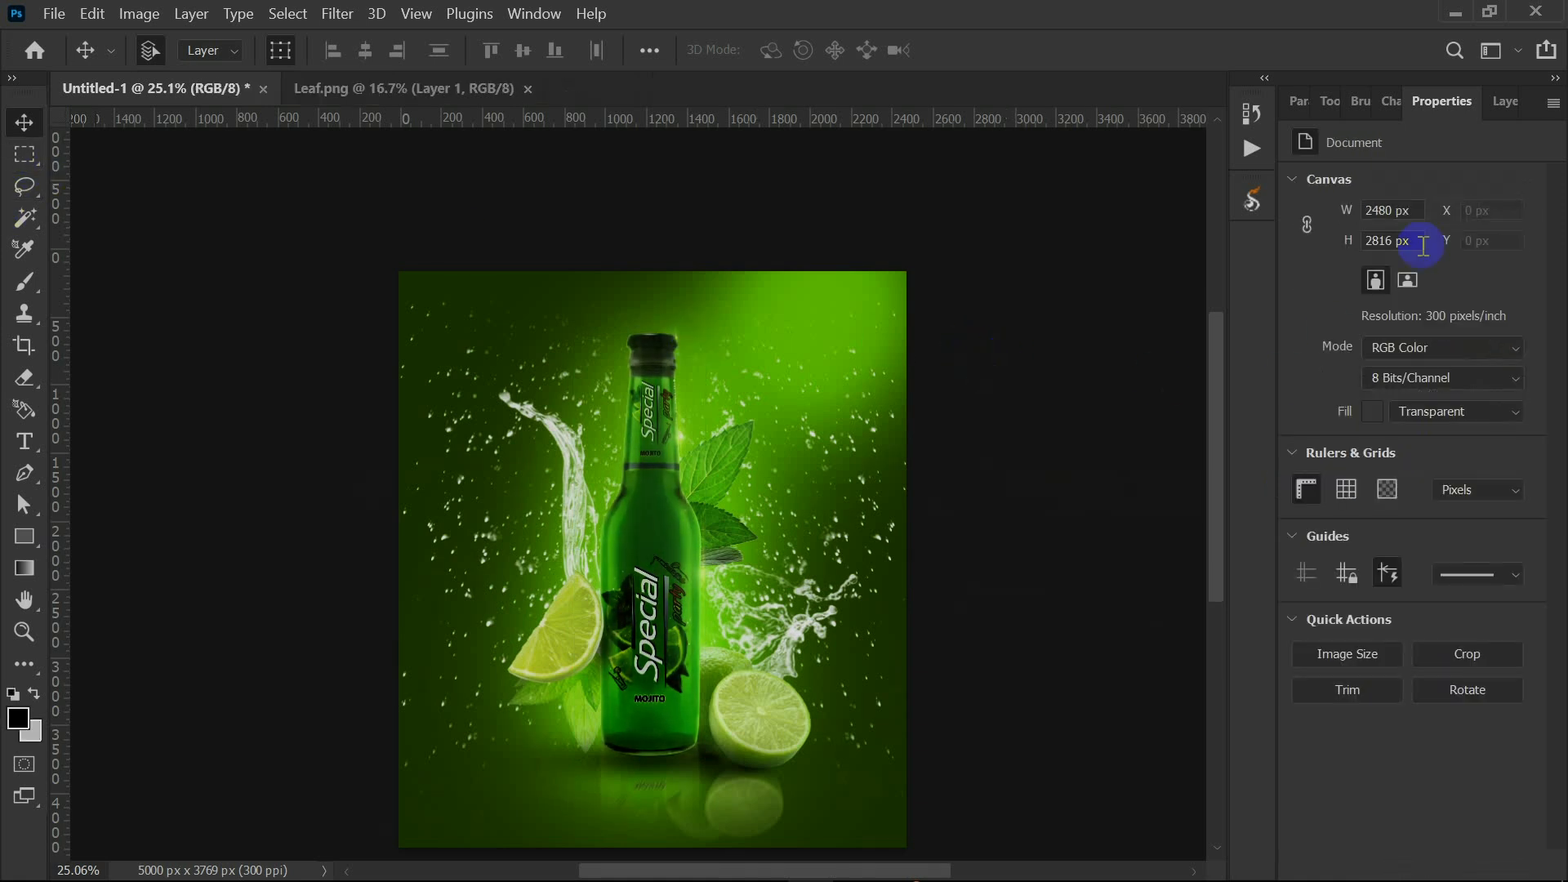
{"action": "left_click", "coordinate": [1495, 105]}
Toggle the visibility of Layer 8 and Layer 7 copy to compare the scene with and without their water elements.
{"action": "scroll", "coordinate": [1449, 634], "scroll_direction": "down", "scroll_amount": 1}
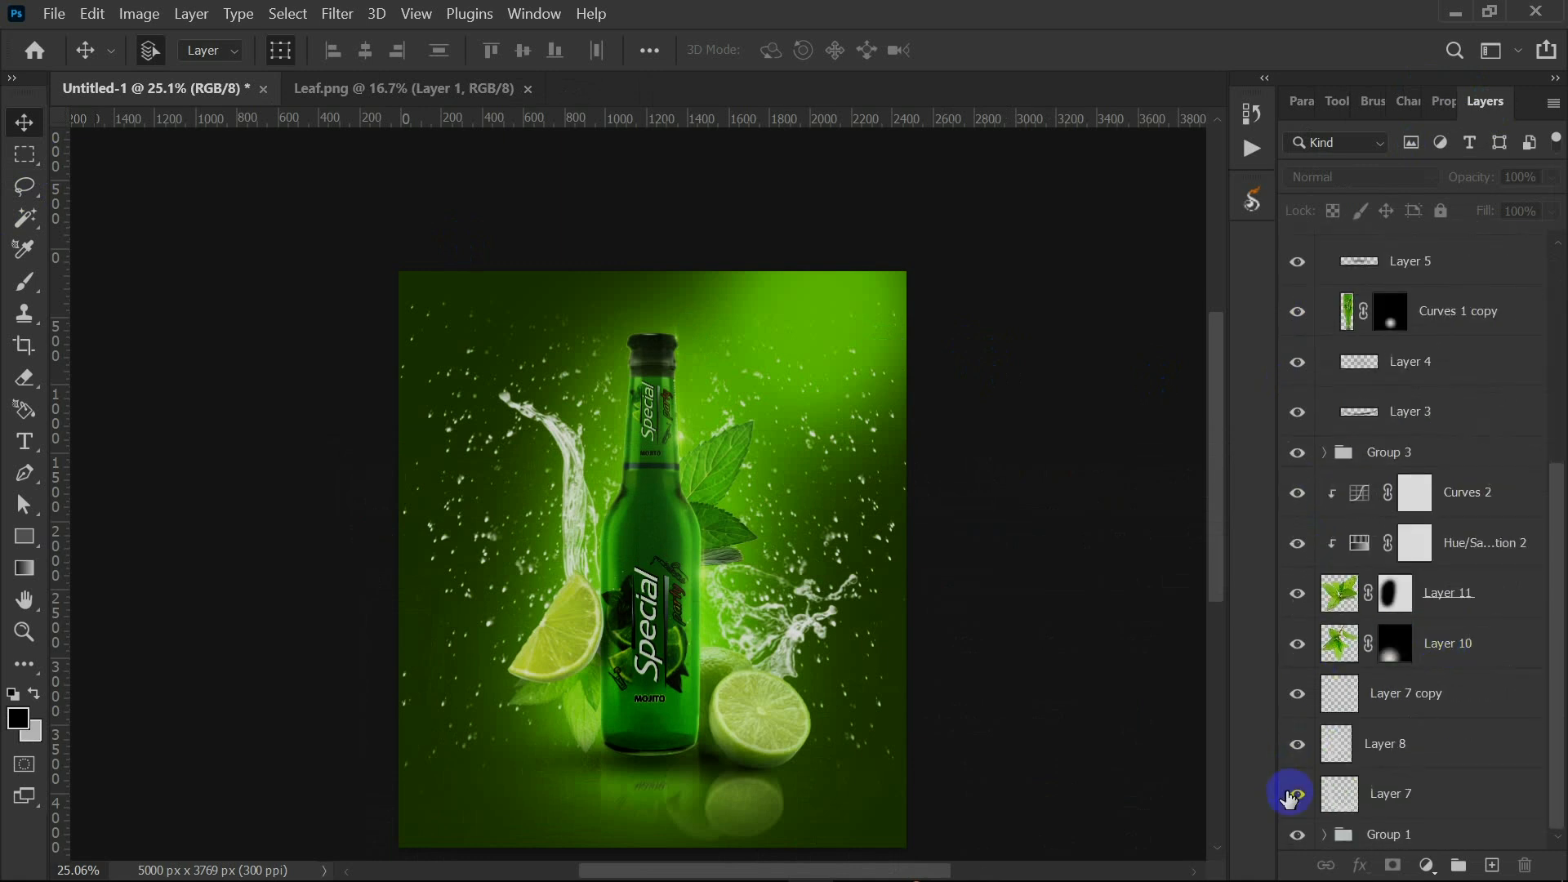
{"action": "left_click", "coordinate": [1297, 744]}
{"action": "left_click", "coordinate": [1297, 744]}
{"action": "left_click", "coordinate": [1298, 696]}
{"action": "left_click", "coordinate": [1298, 696]}
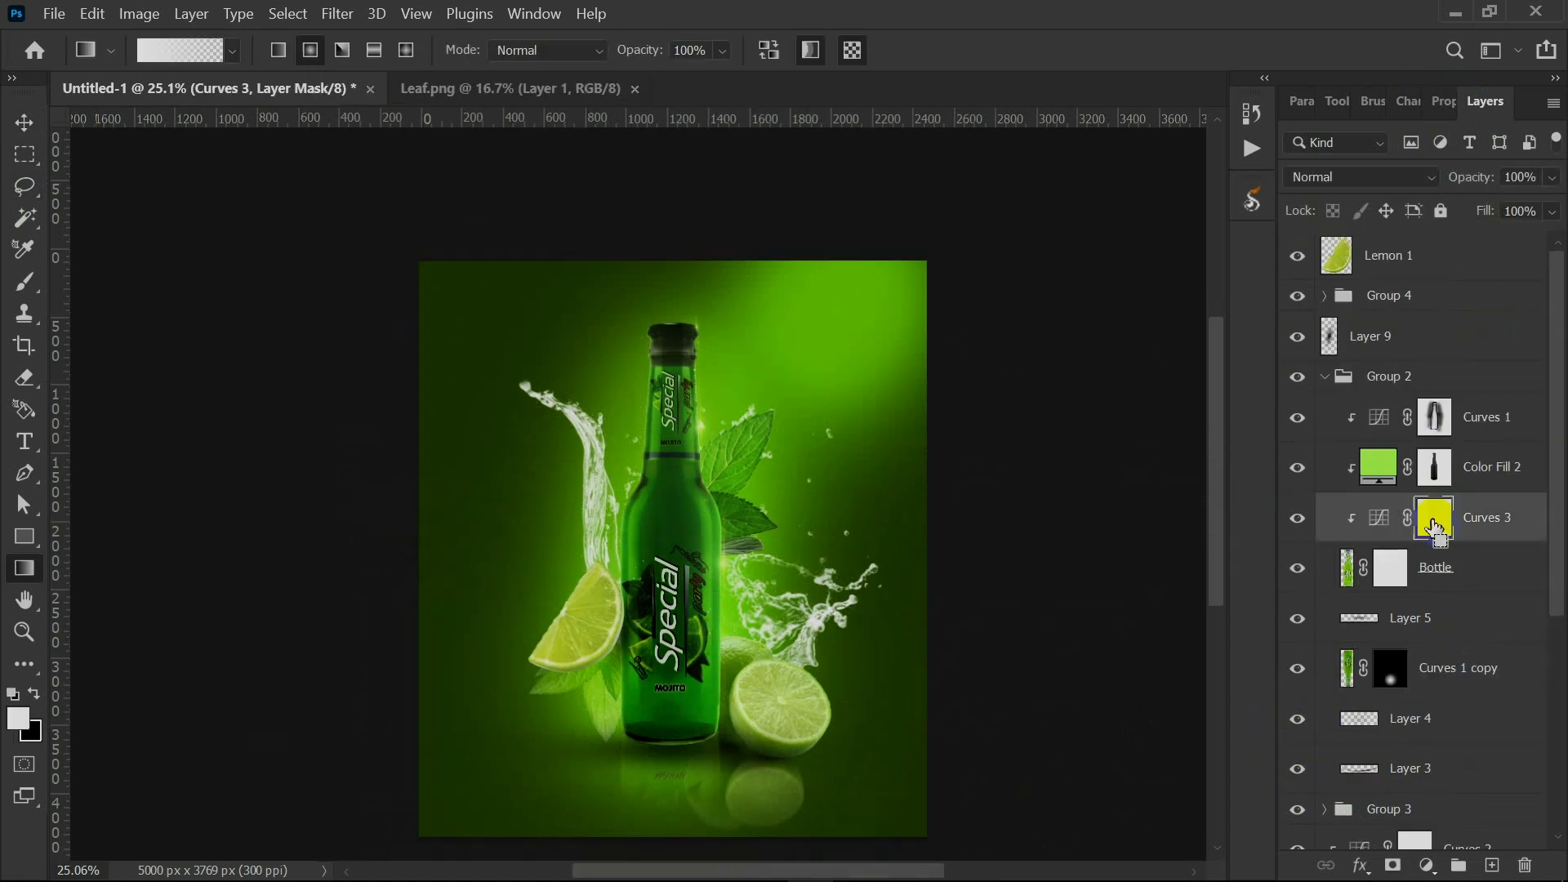
Invert the Curves 3 mask to black and ready the Brush tool with white at 37% opacity.
{"action": "left_click", "coordinate": [1436, 523]}
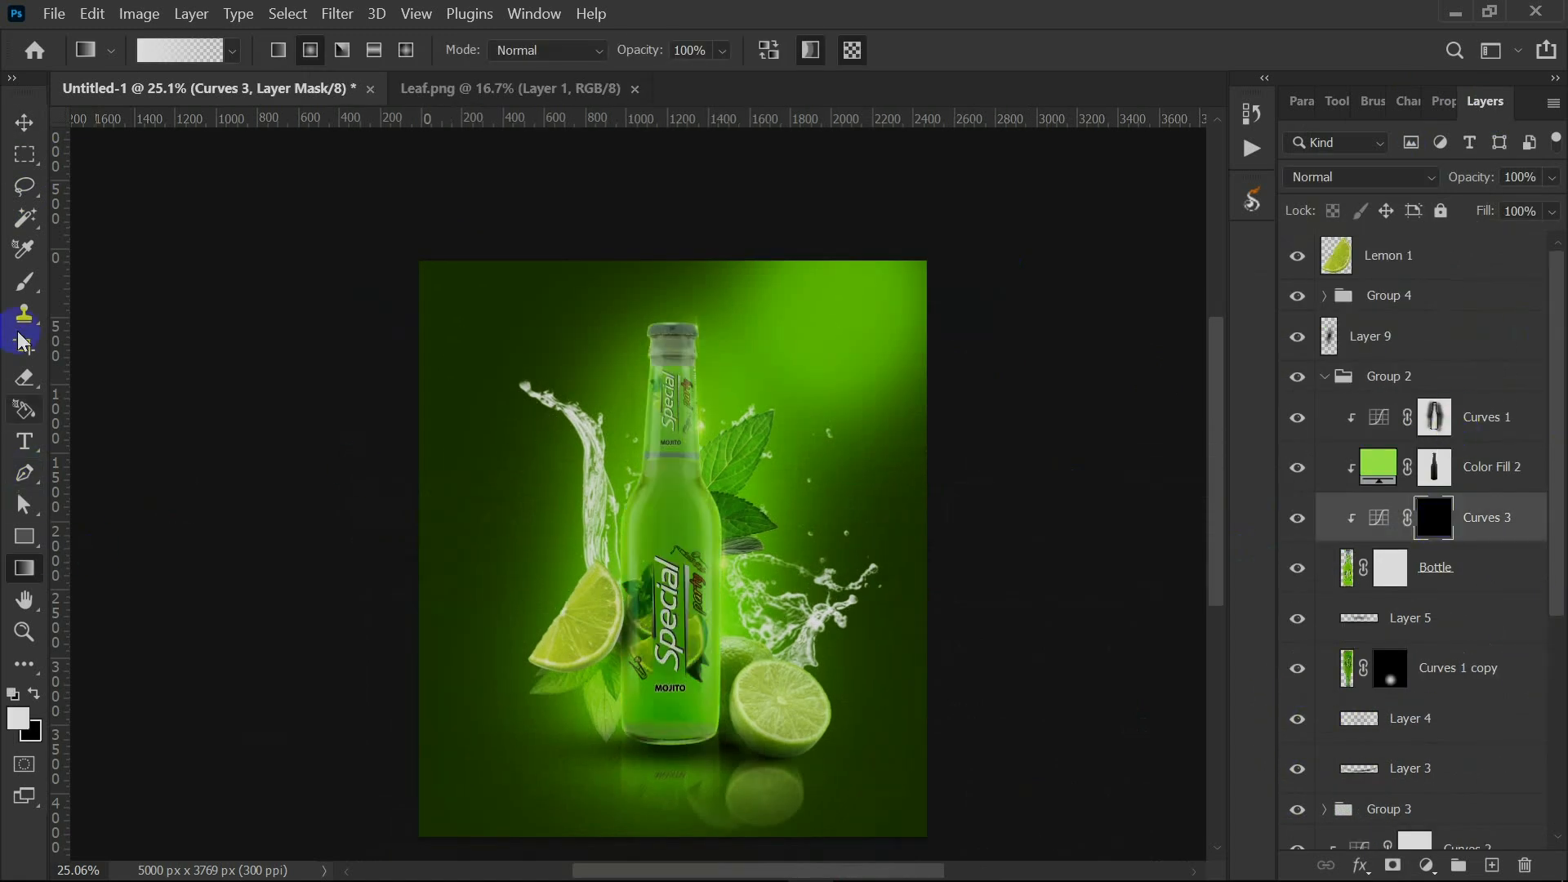
{"action": "left_click", "coordinate": [28, 283]}
{"action": "left_click", "coordinate": [563, 52]}
{"action": "left_click_drag", "start_coordinate": [560, 78], "coordinate": [534, 83]}
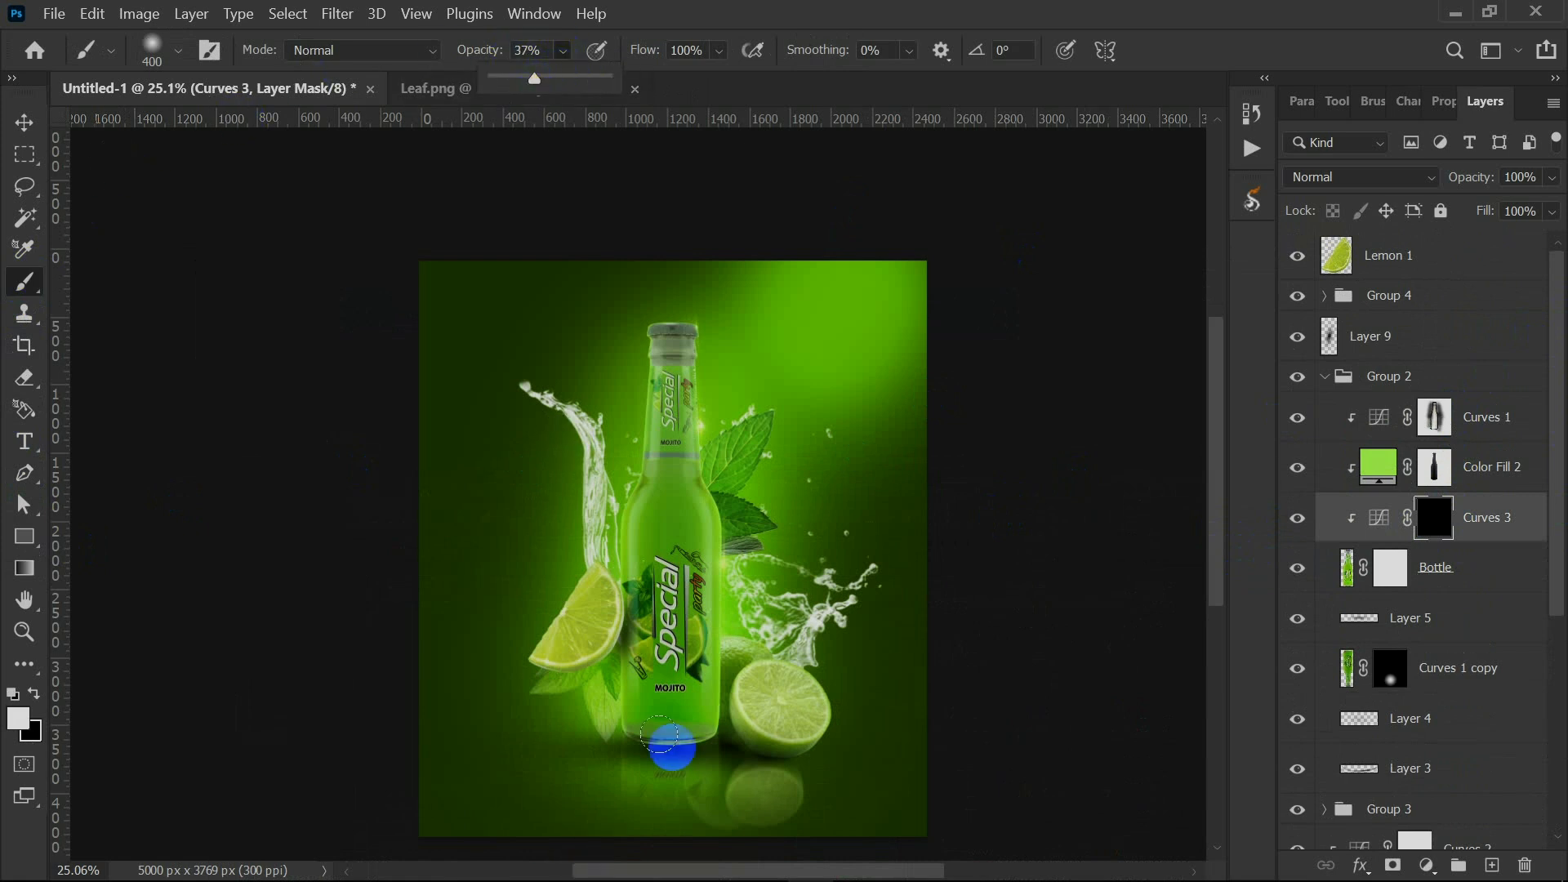
Paint white on the Curves 3 mask over the bottle's lower part with the brush enlarged to 900, undoing unwanted strokes.
{"action": "mouse_move", "coordinate": [743, 735]}
{"action": "left_mouse_down"}
{"action": "mouse_move", "coordinate": [562, 735]}
{"action": "mouse_move", "coordinate": [759, 730]}
{"action": "mouse_move", "coordinate": [638, 746]}
{"action": "mouse_move", "coordinate": [725, 727]}
{"action": "mouse_move", "coordinate": [652, 697]}
{"action": "mouse_move", "coordinate": [693, 683]}
{"action": "mouse_move", "coordinate": [633, 663]}
{"action": "mouse_move", "coordinate": [614, 798]}
{"action": "mouse_move", "coordinate": [746, 737]}
{"action": "mouse_move", "coordinate": [692, 733]}
{"action": "mouse_move", "coordinate": [642, 609]}
{"action": "mouse_move", "coordinate": [579, 581]}
{"action": "mouse_move", "coordinate": [565, 522]}
{"action": "left_mouse_up"}
{"action": "key", "text": "bracketright"}
{"action": "key", "text": "bracketright"}
{"action": "key", "text": "bracketright"}
{"action": "key", "text": "bracketright"}
{"action": "key", "text": "bracketright"}
{"action": "key", "text": "ctrl+z"}
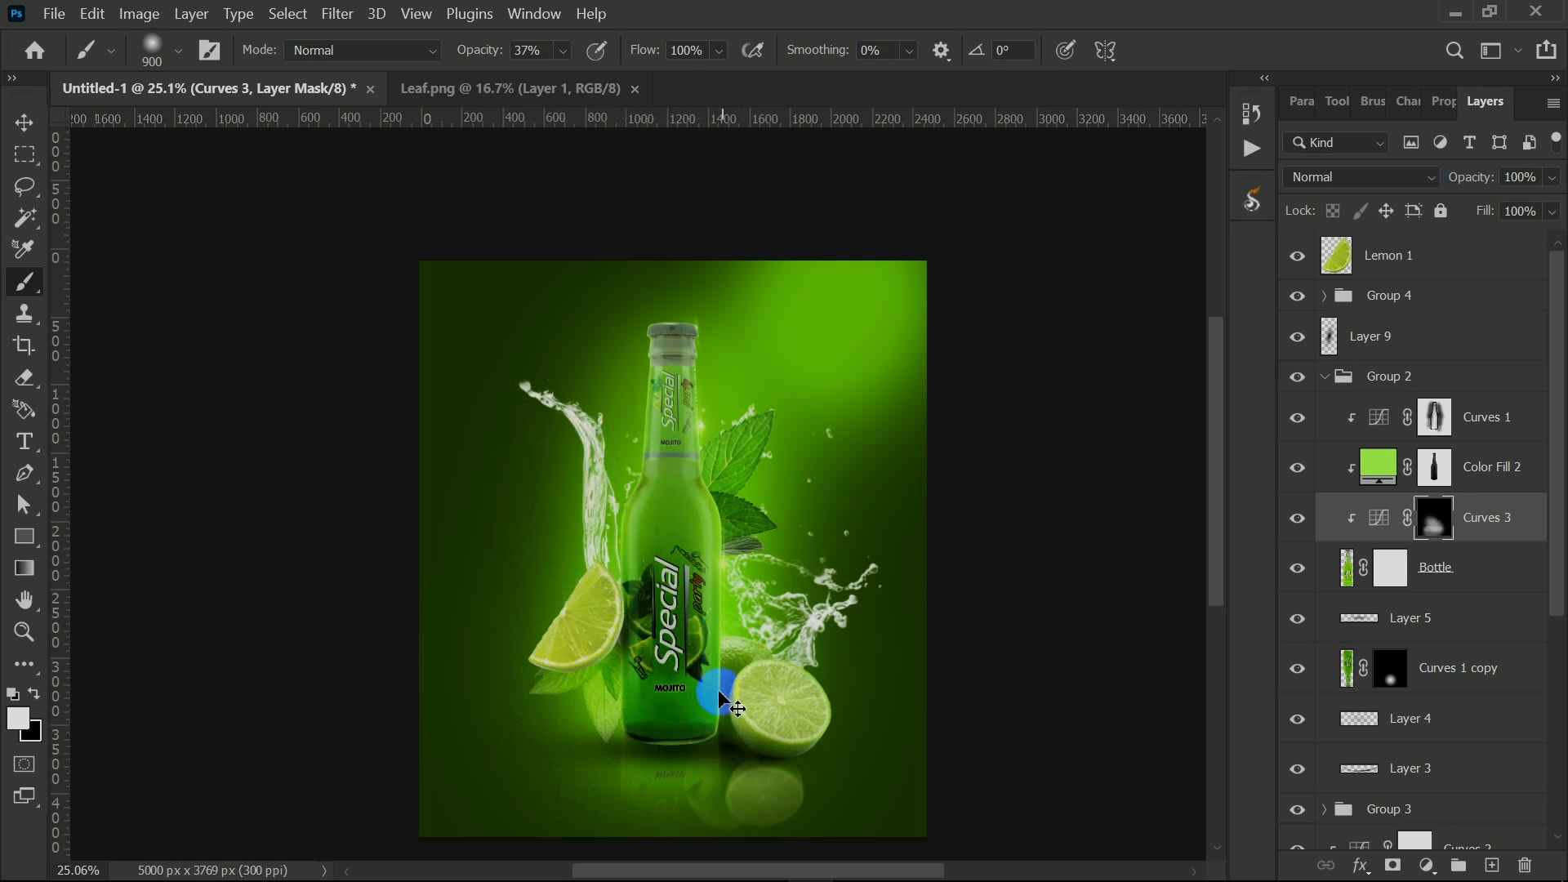
{"action": "key", "text": "ctrl+z"}
{"action": "left_click_drag", "start_coordinate": [576, 587], "coordinate": [523, 606]}
{"action": "scroll", "coordinate": [696, 656], "scroll_direction": "down", "scroll_amount": 1}
{"action": "scroll", "coordinate": [696, 653], "scroll_direction": "up", "scroll_amount": 2}
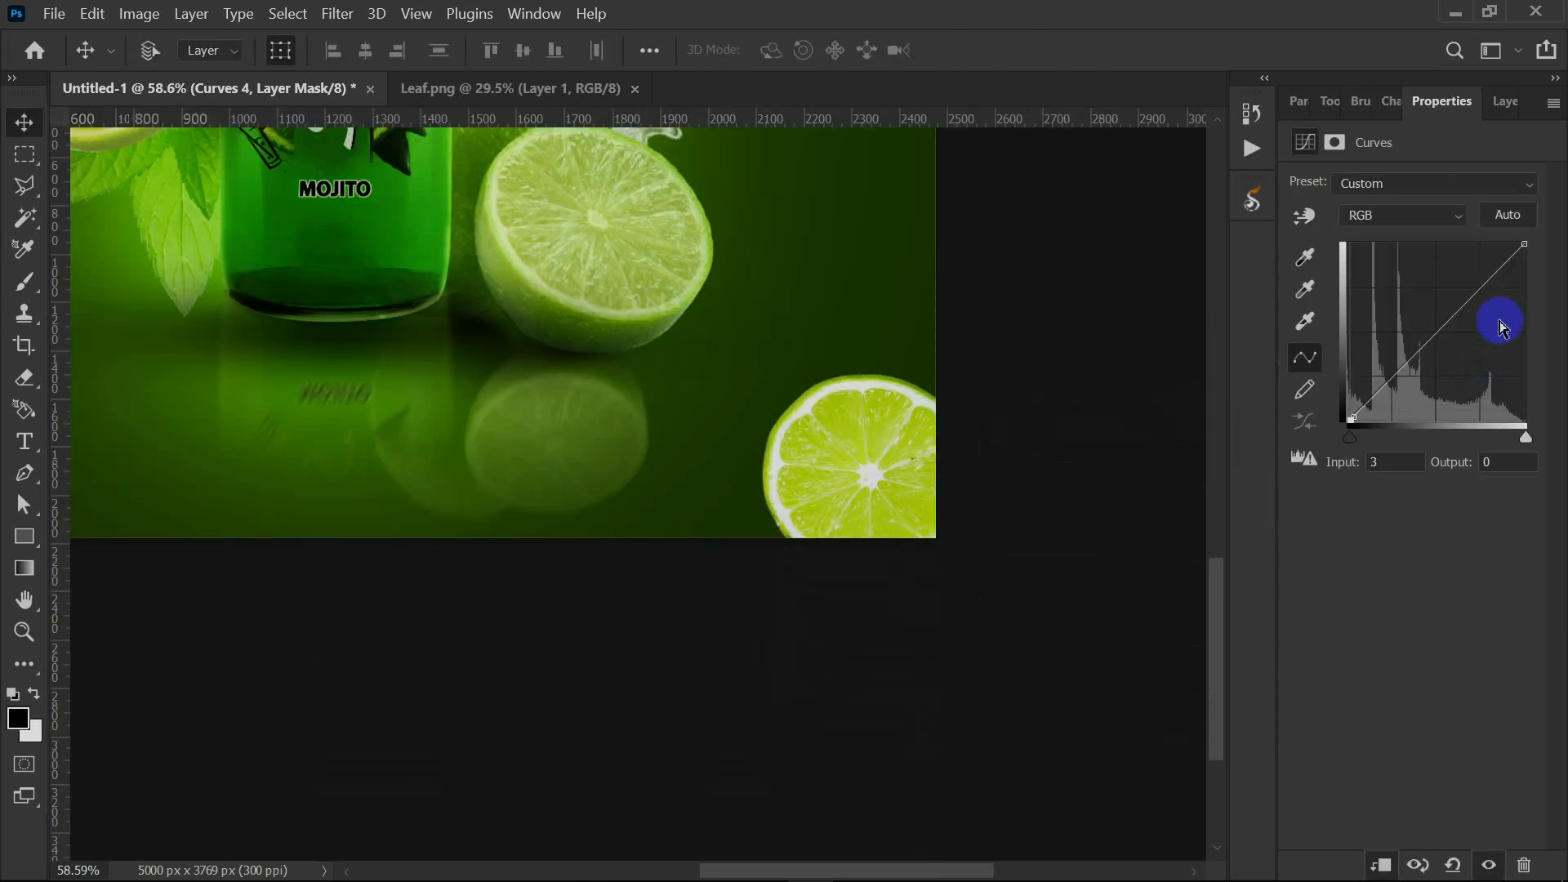
Darken the corner lime slice by lowering the Curves 4 white point, and paint black at 35% opacity on its mask along the rim.
{"action": "left_click_drag", "start_coordinate": [1519, 239], "coordinate": [1541, 324]}
{"action": "left_click", "coordinate": [1505, 101]}
{"action": "key", "text": "b"}
{"action": "scroll", "coordinate": [810, 490], "scroll_direction": "up", "scroll_amount": 2}
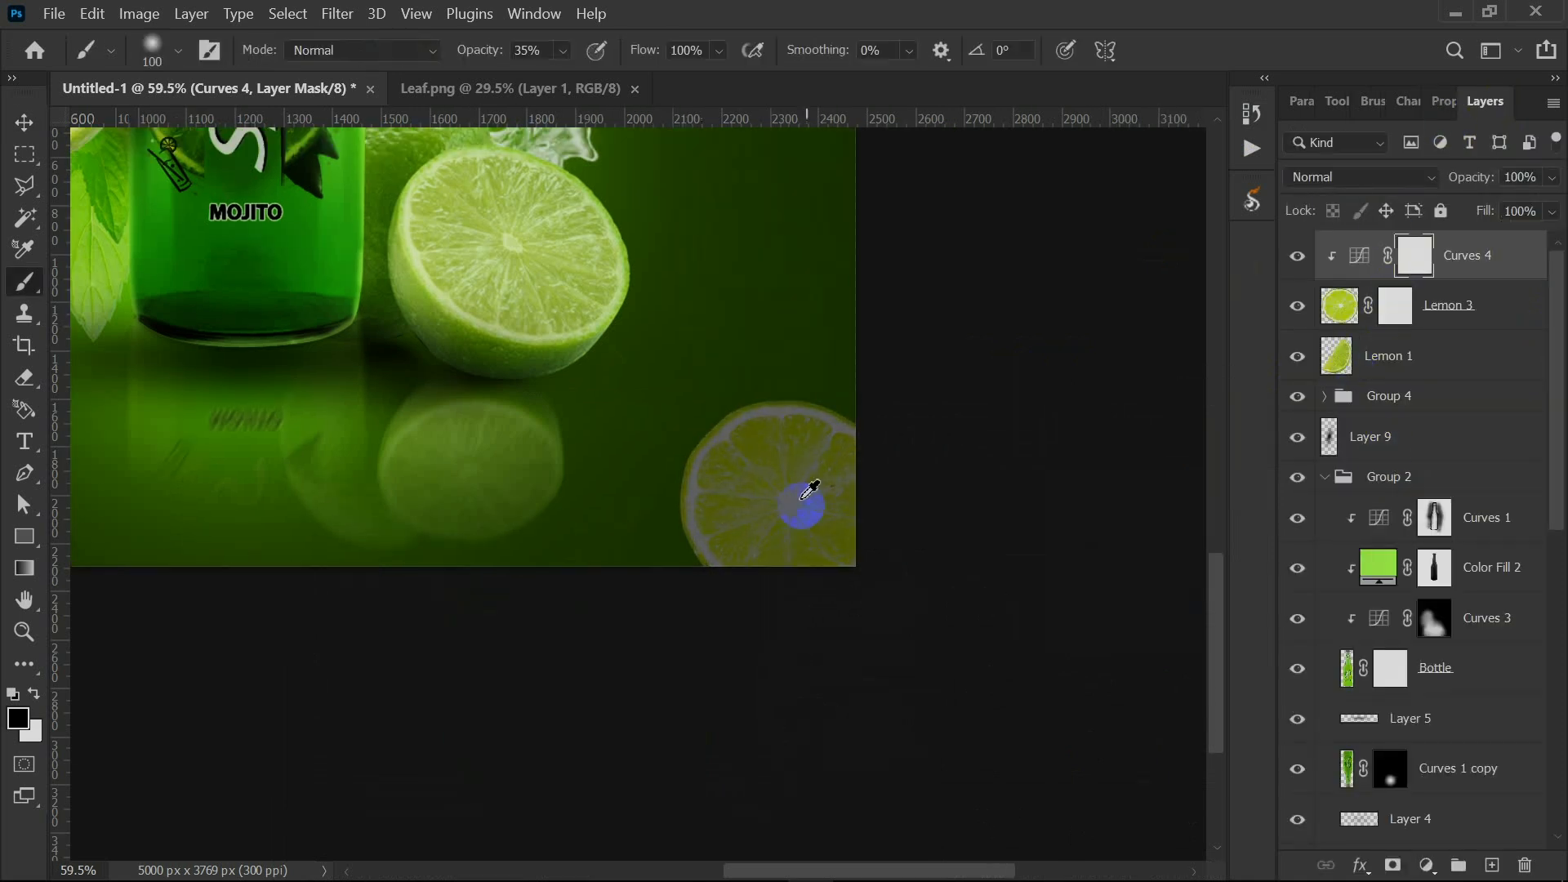
{"action": "mouse_move", "coordinate": [847, 396]}
{"action": "left_mouse_down"}
{"action": "mouse_move", "coordinate": [732, 388]}
{"action": "mouse_move", "coordinate": [683, 434]}
{"action": "mouse_move", "coordinate": [666, 508]}
{"action": "mouse_move", "coordinate": [694, 589]}
{"action": "left_mouse_up"}
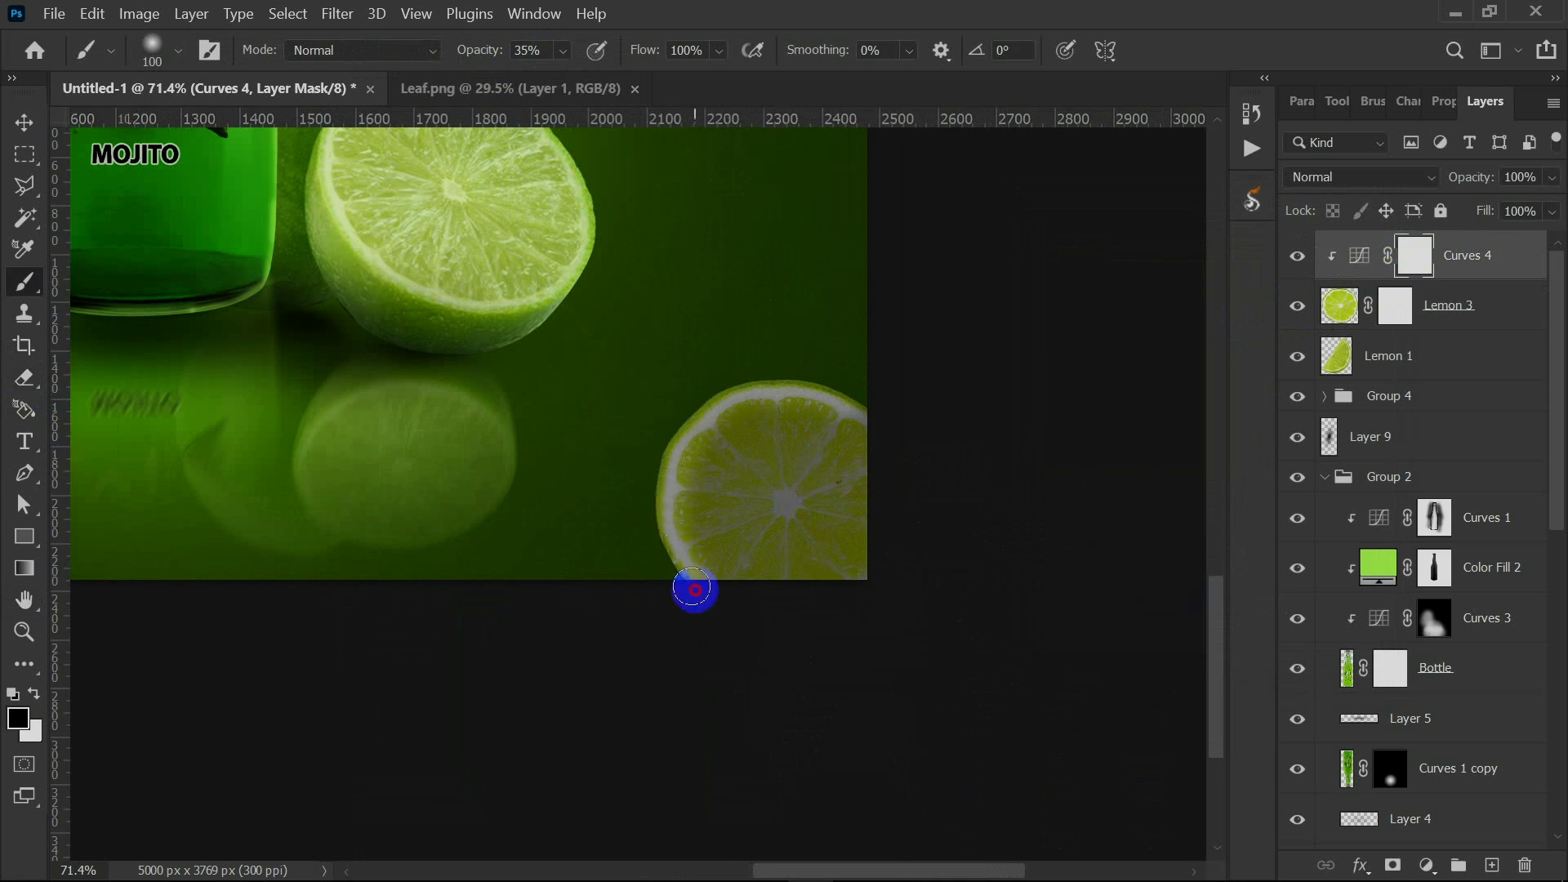
Apply Motion Blur to the Lemon 3 layer, adjusting the blur angle and reducing the distance.
{"action": "left_click", "coordinate": [1310, 312]}
{"action": "left_click", "coordinate": [337, 15]}
{"action": "mouse_move", "coordinate": [604, 302]}
{"action": "left_click", "coordinate": [719, 425]}
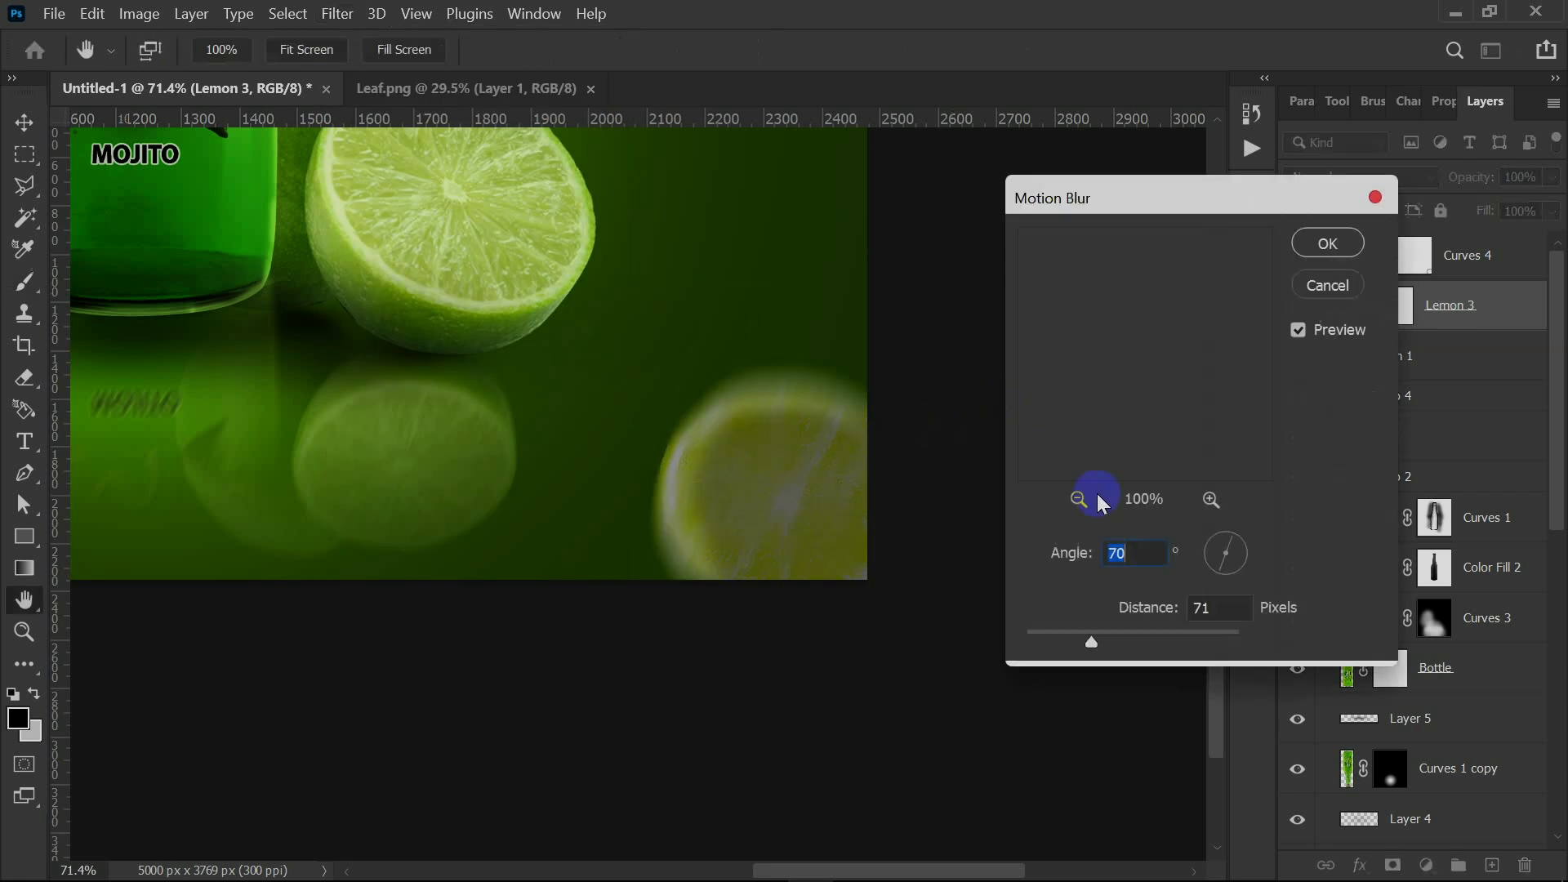
{"action": "left_click", "coordinate": [1222, 548]}
{"action": "left_click_drag", "start_coordinate": [1062, 643], "coordinate": [1054, 638]}
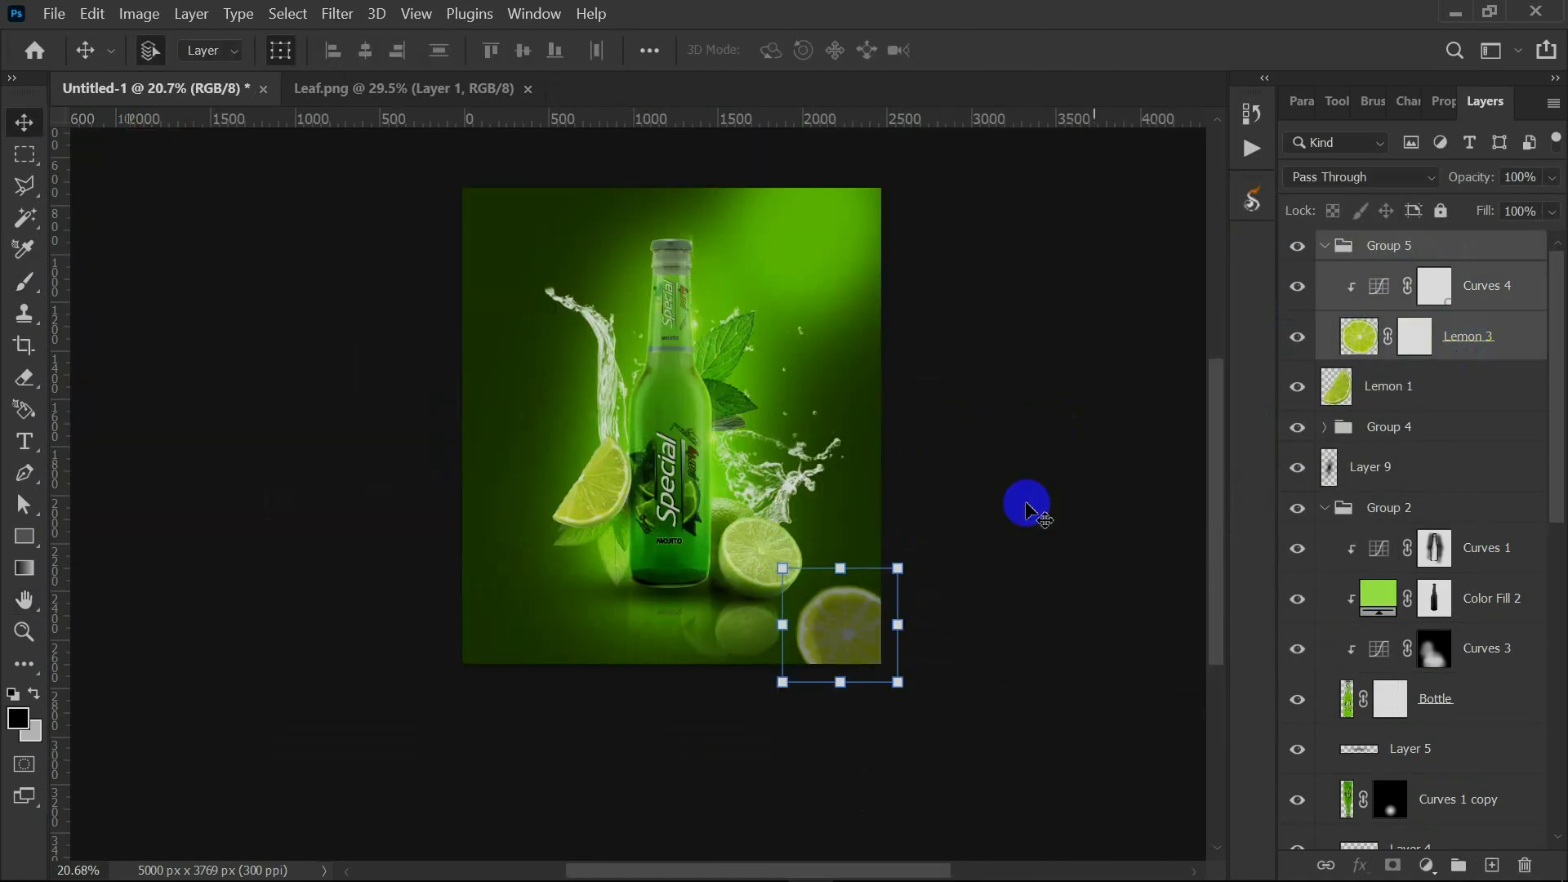
Duplicate the lime slice group and place a smaller copy at the poster's upper left edge.
{"action": "left_click_drag", "start_coordinate": [827, 627], "coordinate": [495, 385]}
{"action": "left_click_drag", "start_coordinate": [592, 296], "coordinate": [491, 325]}
{"action": "left_click", "coordinate": [1195, 50]}
{"action": "scroll", "coordinate": [567, 532], "scroll_direction": "up", "scroll_amount": 1}
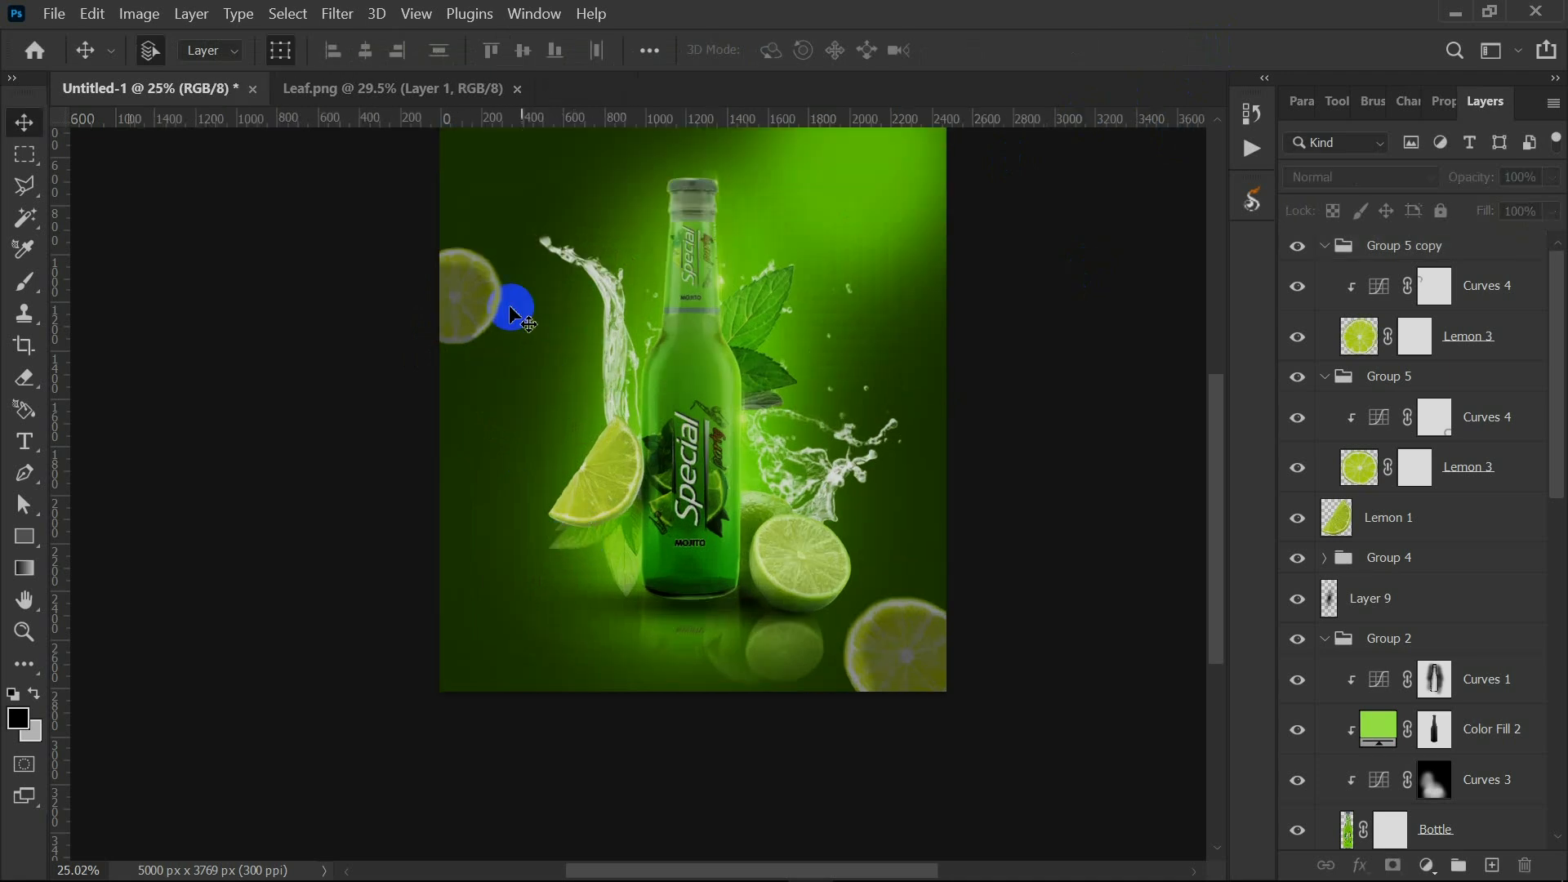
Rotate the copied lime slice and its Curves adjustment by about 21.85° at the poster's left edge.
{"action": "left_click", "coordinate": [483, 287]}
{"action": "left_click", "coordinate": [1468, 337], "text": "shift"}
{"action": "left_click_drag", "start_coordinate": [538, 216], "coordinate": [543, 263]}
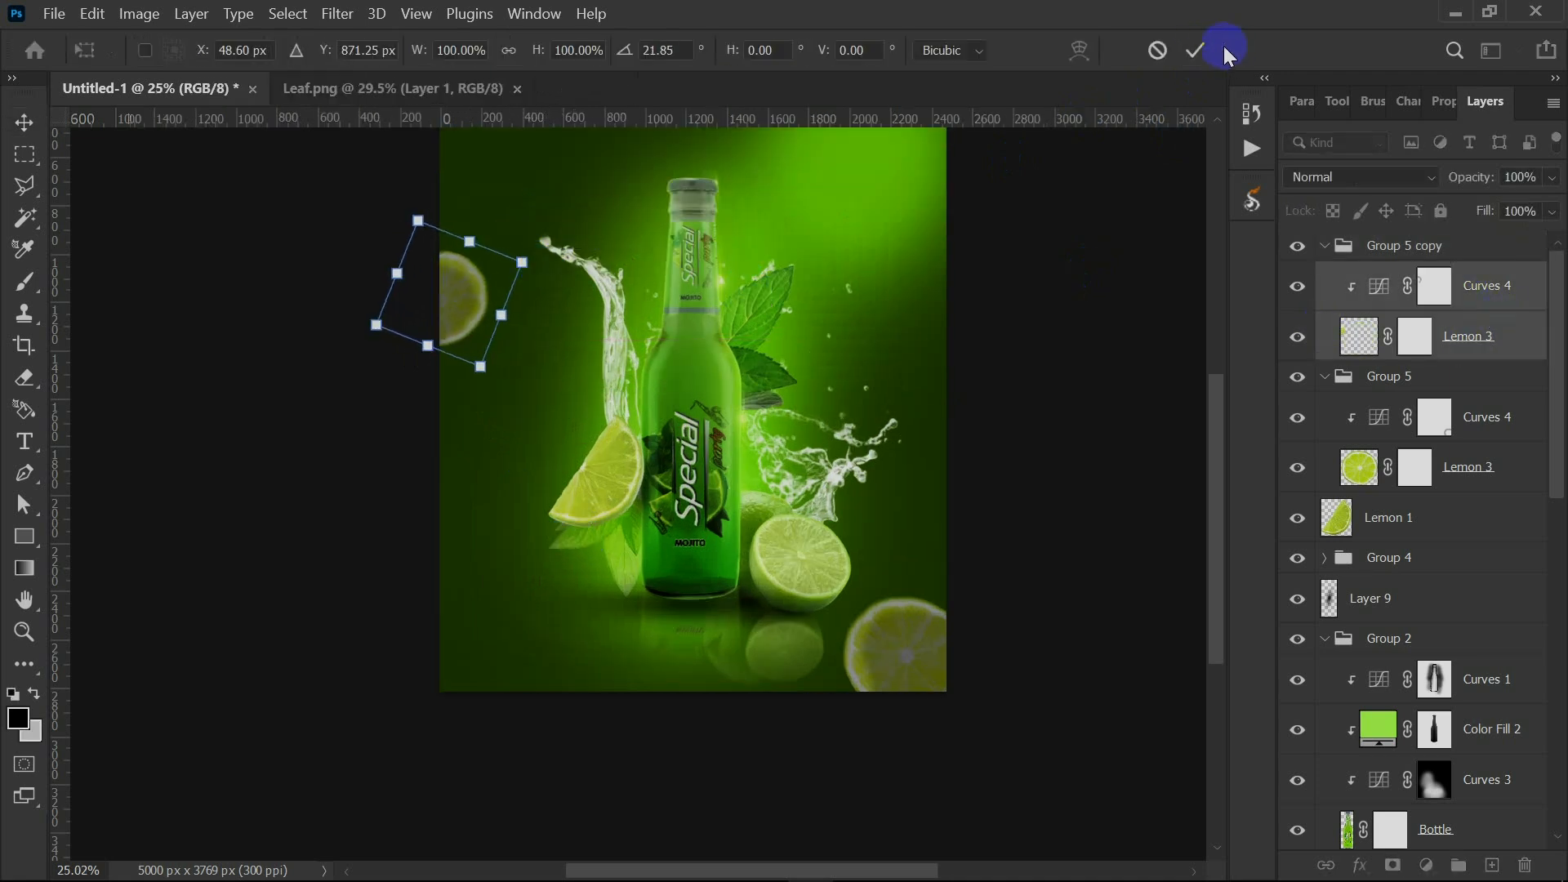
{"action": "left_click", "coordinate": [1196, 50]}
{"action": "left_click", "coordinate": [1089, 278]}
{"action": "scroll", "coordinate": [928, 518], "scroll_direction": "up", "scroll_amount": 1}
{"action": "scroll", "coordinate": [928, 515], "scroll_direction": "down", "scroll_amount": 2}
{"action": "scroll", "coordinate": [742, 493], "scroll_direction": "up", "scroll_amount": 3}
{"action": "scroll", "coordinate": [535, 558], "scroll_direction": "down", "scroll_amount": 2}
{"action": "scroll", "coordinate": [705, 608], "scroll_direction": "up", "scroll_amount": 2}
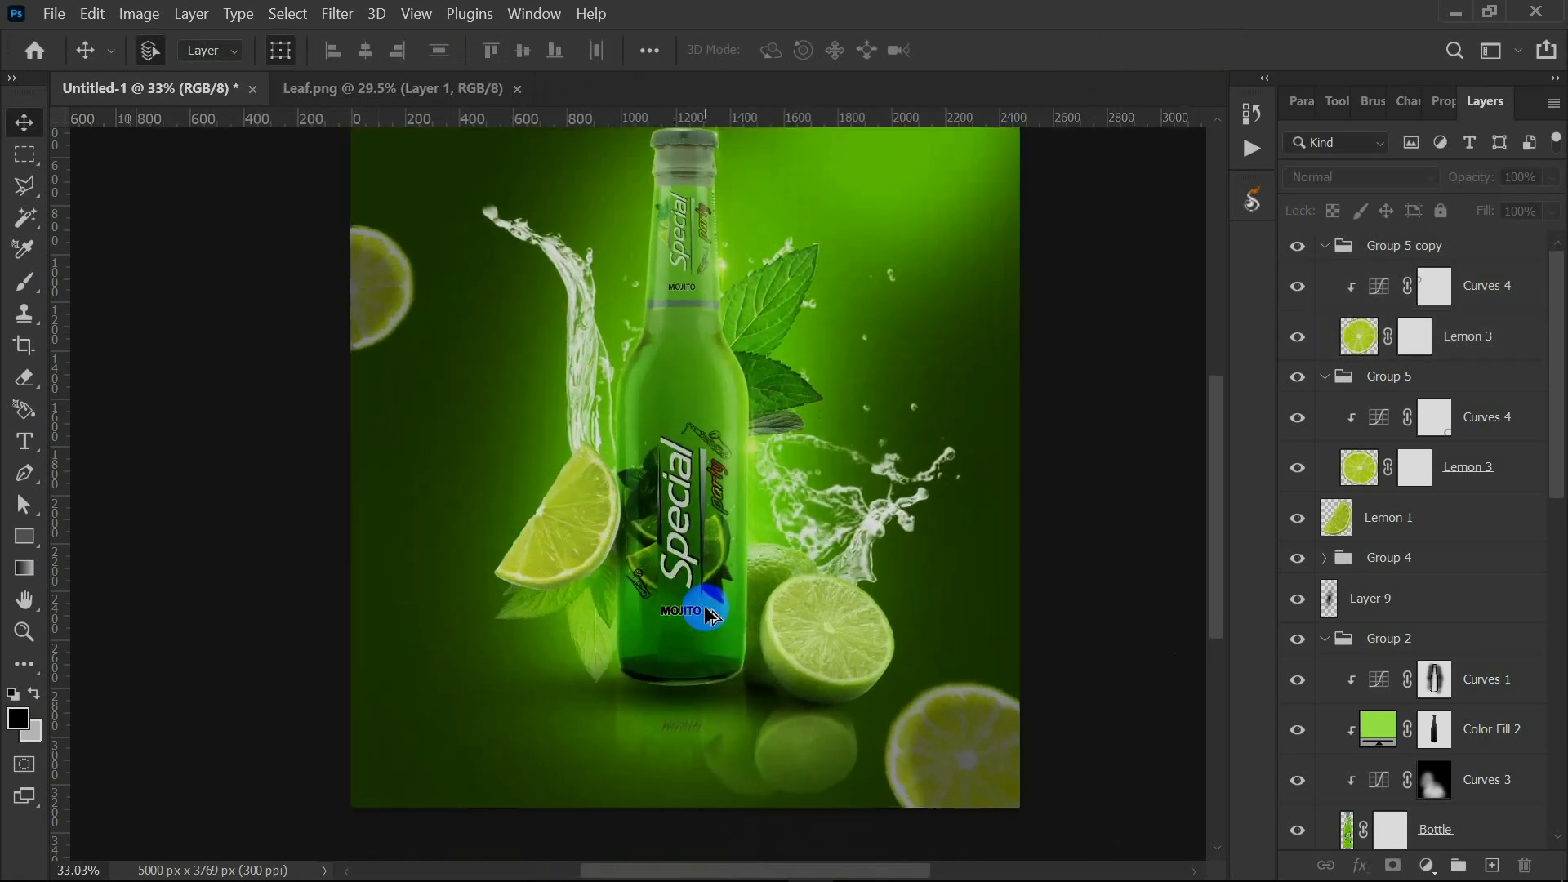
{"action": "scroll", "coordinate": [707, 614], "scroll_direction": "down", "scroll_amount": 1}
{"action": "scroll", "coordinate": [890, 327], "scroll_direction": "up", "scroll_amount": 1}
Bring the mint leaf from Leaf.png into the poster, scale it down, and place it to the upper right of the bottle.
{"action": "left_click", "coordinate": [408, 88]}
{"action": "scroll", "coordinate": [826, 734], "scroll_direction": "down", "scroll_amount": 1}
{"action": "left_click_drag", "start_coordinate": [825, 734], "coordinate": [841, 259]}
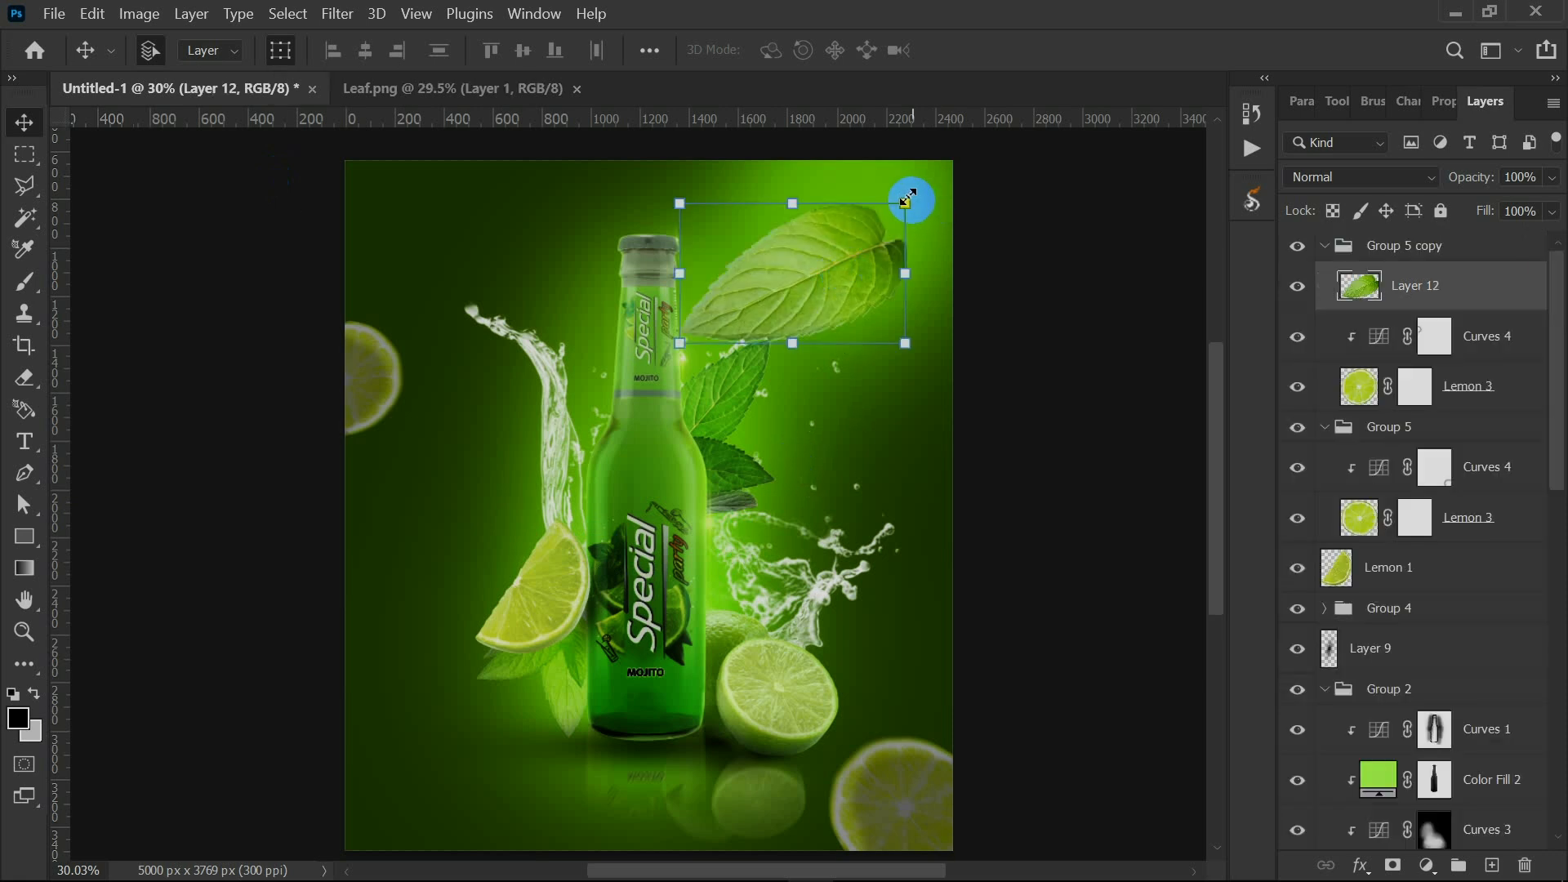
{"action": "left_click_drag", "start_coordinate": [907, 199], "coordinate": [868, 227]}
{"action": "left_click_drag", "start_coordinate": [817, 291], "coordinate": [864, 268]}
{"action": "left_click", "coordinate": [1195, 50]}
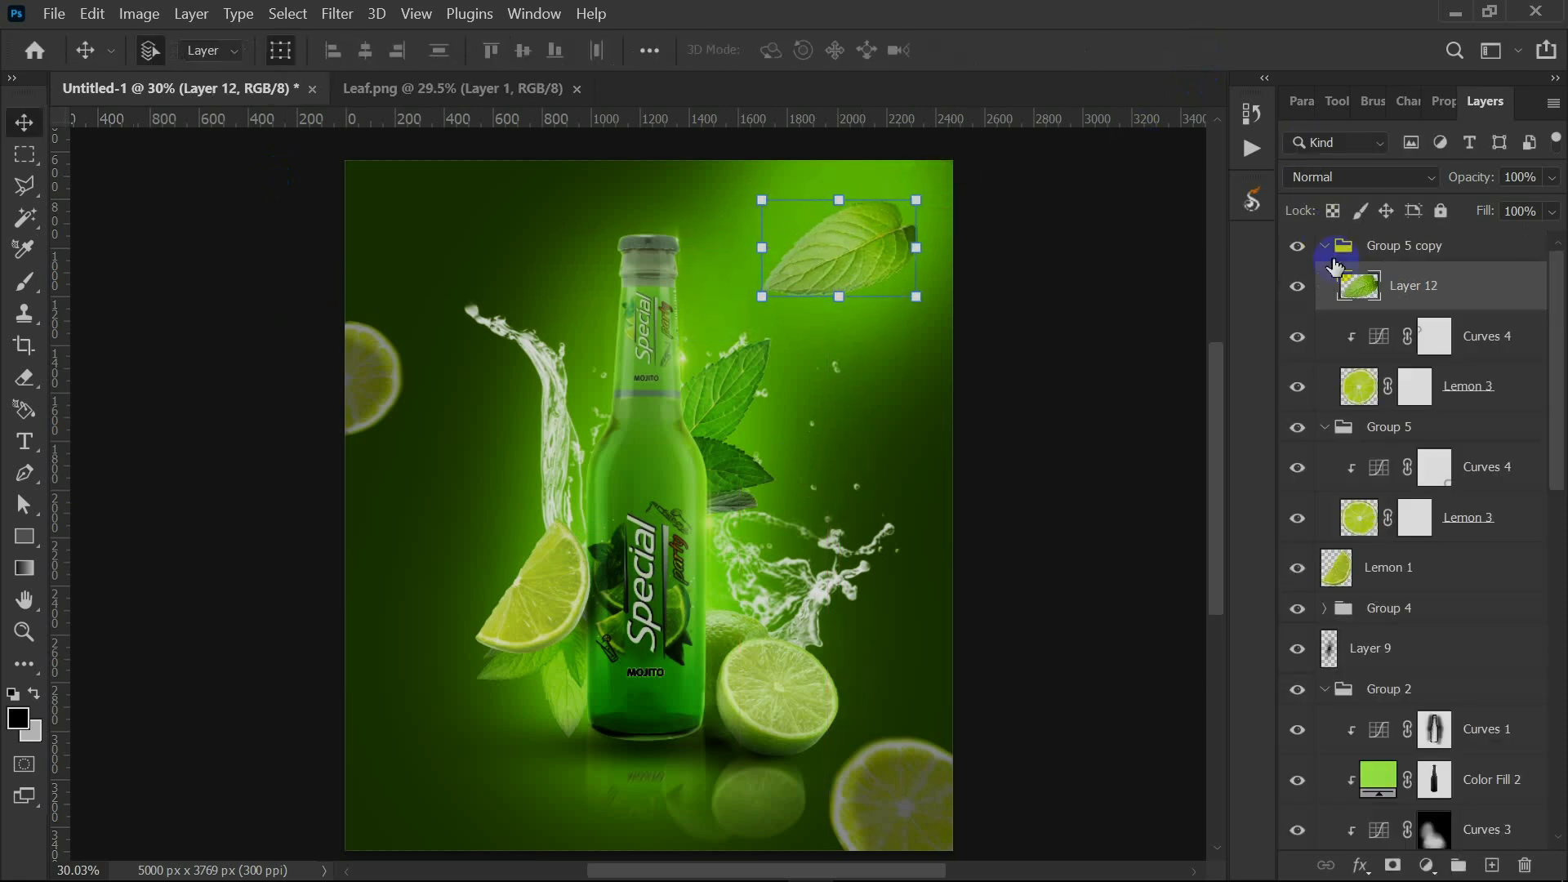
Clip a Curves adjustment to Layer 12, darken the leaf by lowering the white point, and paint its mask near the leaf tip.
{"action": "left_click", "coordinate": [1408, 311], "text": "alt"}
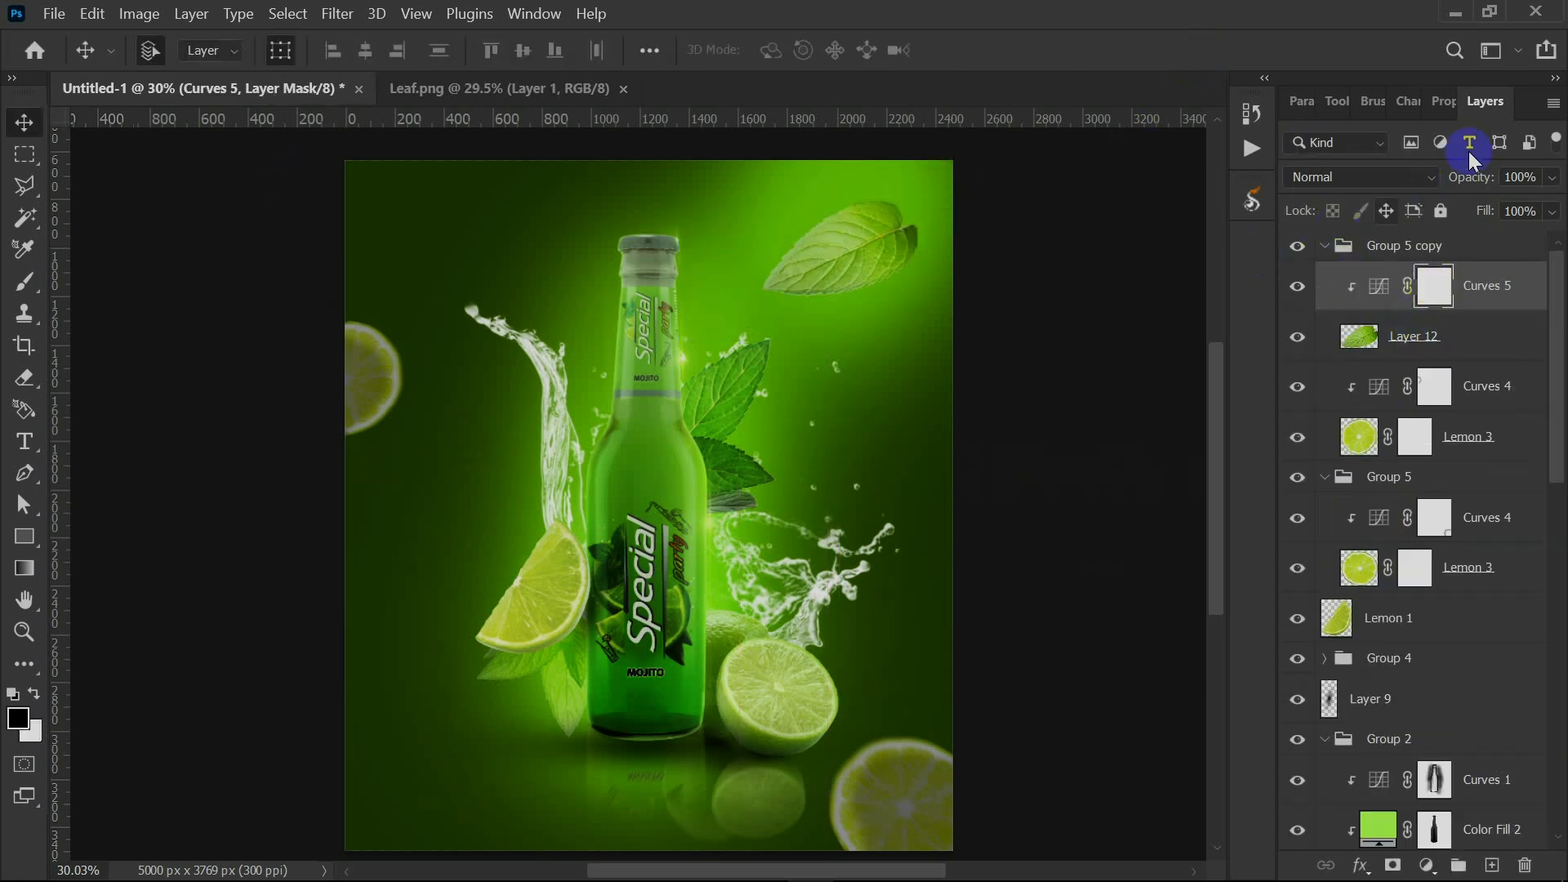
{"action": "left_click", "coordinate": [1443, 102]}
{"action": "left_click_drag", "start_coordinate": [1524, 243], "coordinate": [1554, 304]}
{"action": "left_click", "coordinate": [1506, 101]}
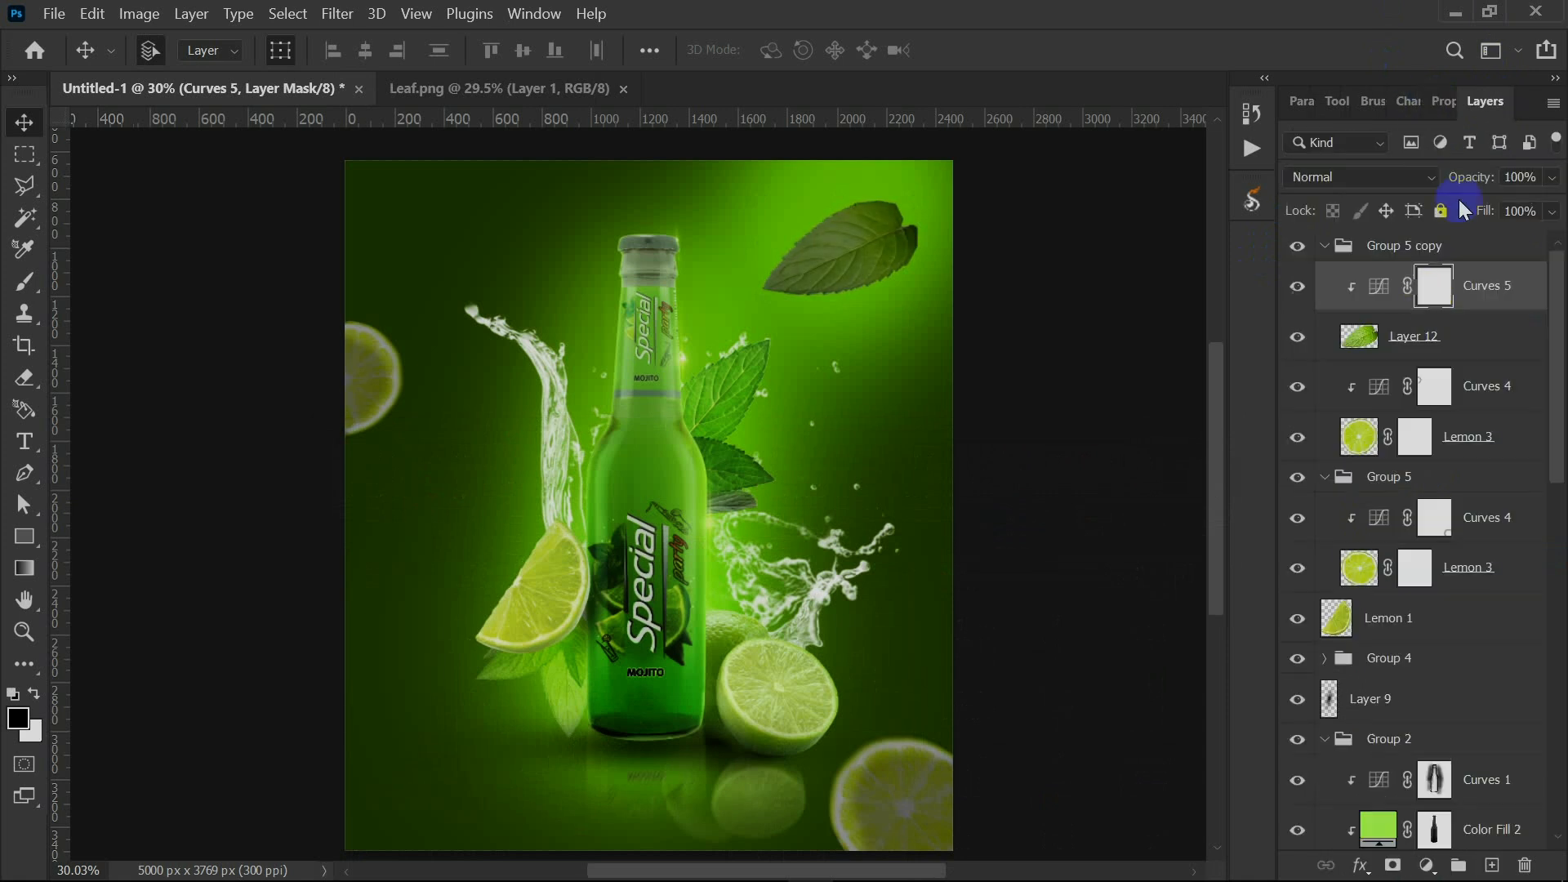
{"action": "key", "text": "b"}
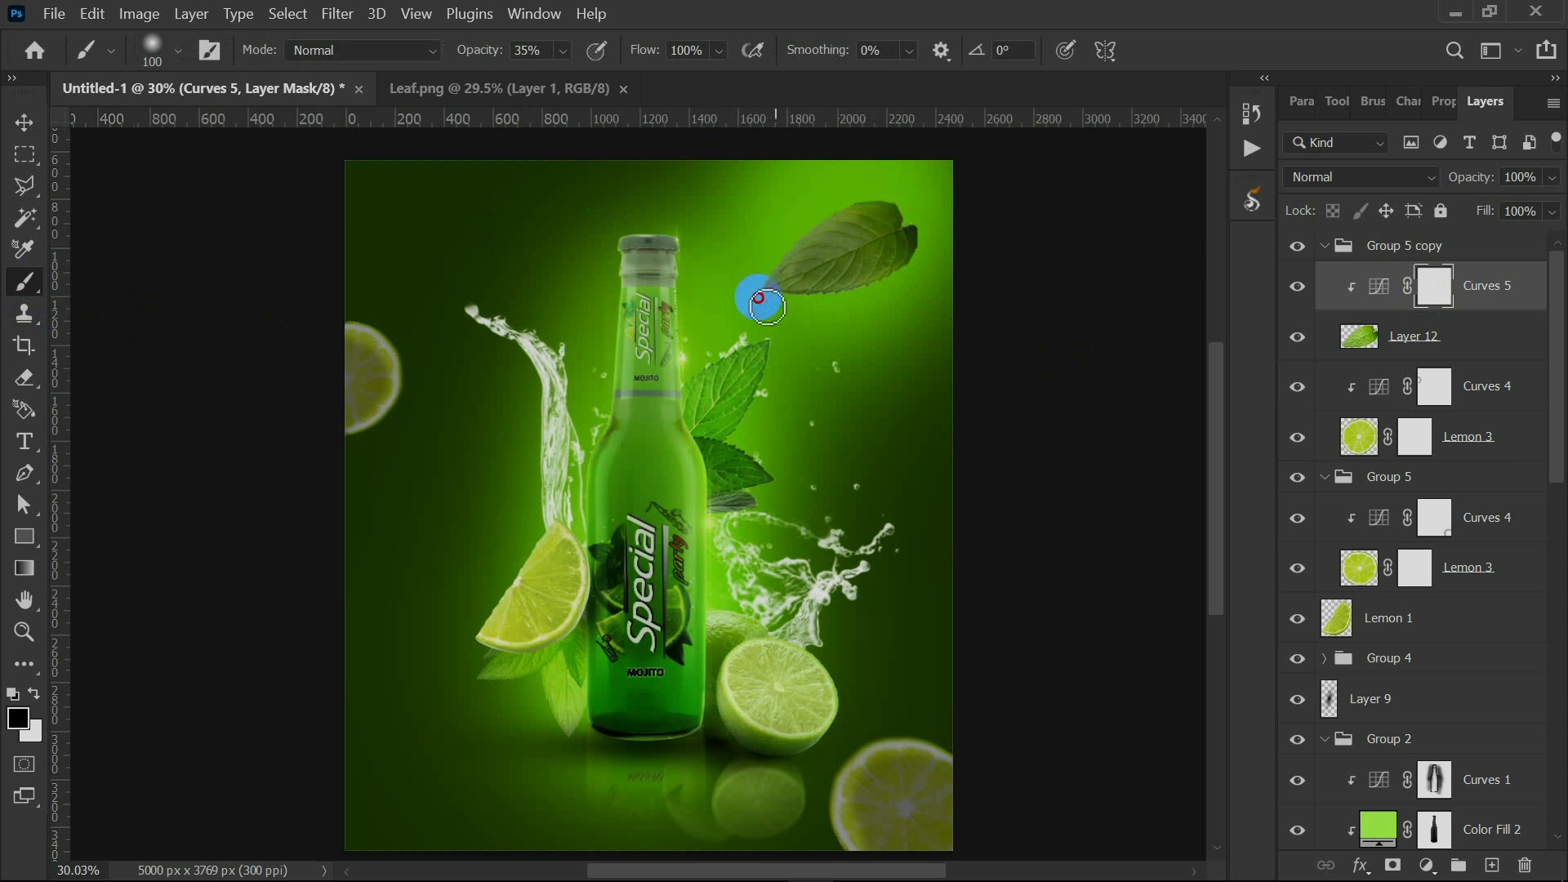
{"action": "mouse_move", "coordinate": [767, 305]}
{"action": "left_mouse_down"}
{"action": "mouse_move", "coordinate": [973, 255]}
{"action": "mouse_move", "coordinate": [799, 269]}
{"action": "left_mouse_up"}
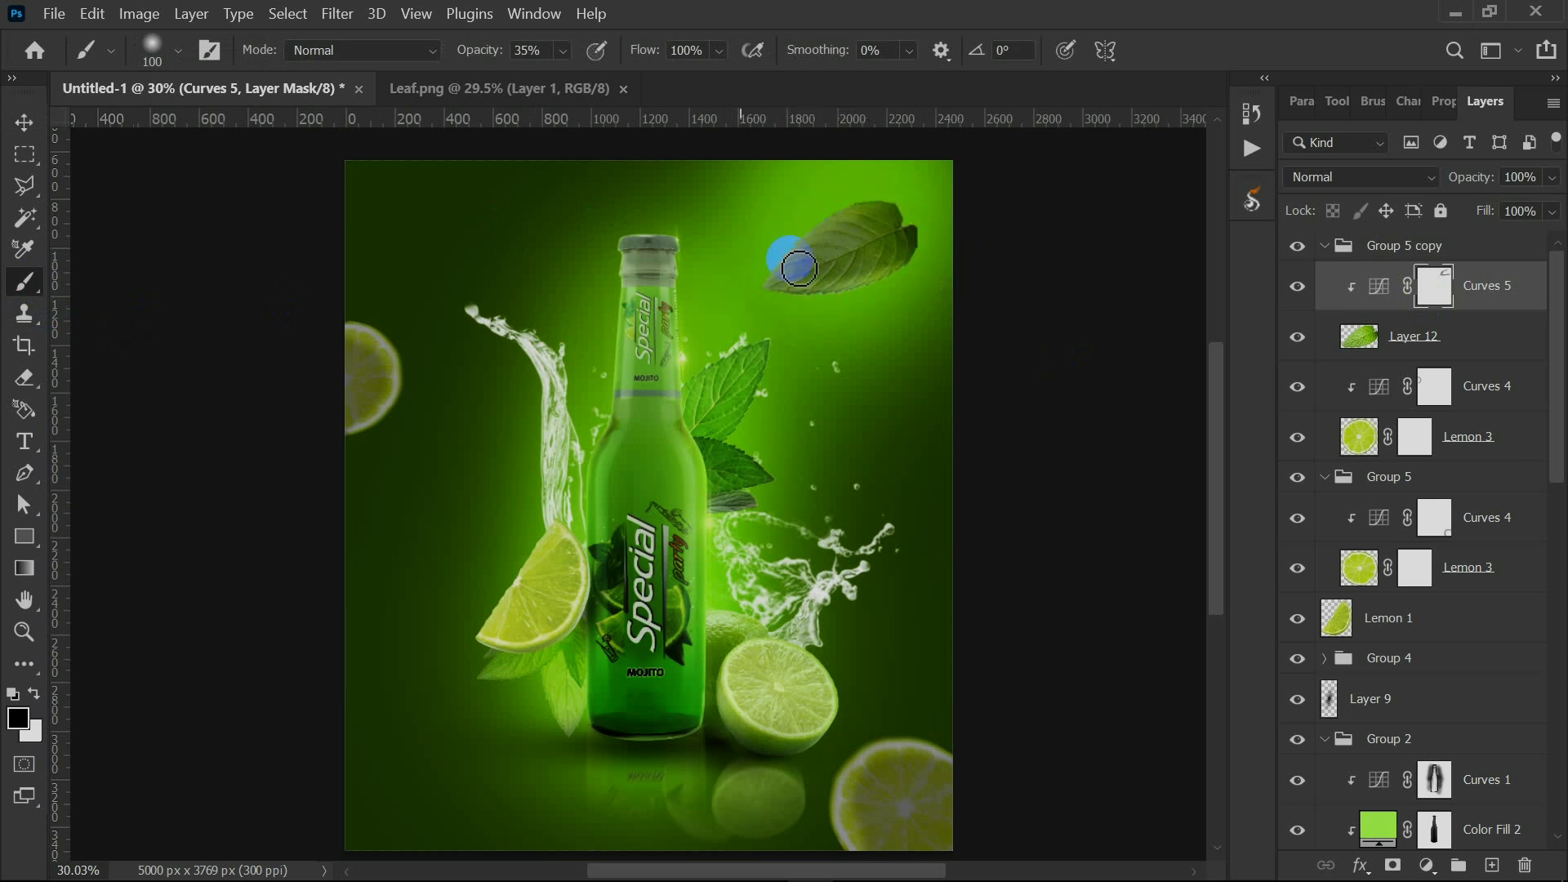
Apply Motion Blur to Layer 12 with an angle of -51° and a distance of 18 pixels.
{"action": "left_click", "coordinate": [1328, 344]}
{"action": "left_click", "coordinate": [325, 18]}
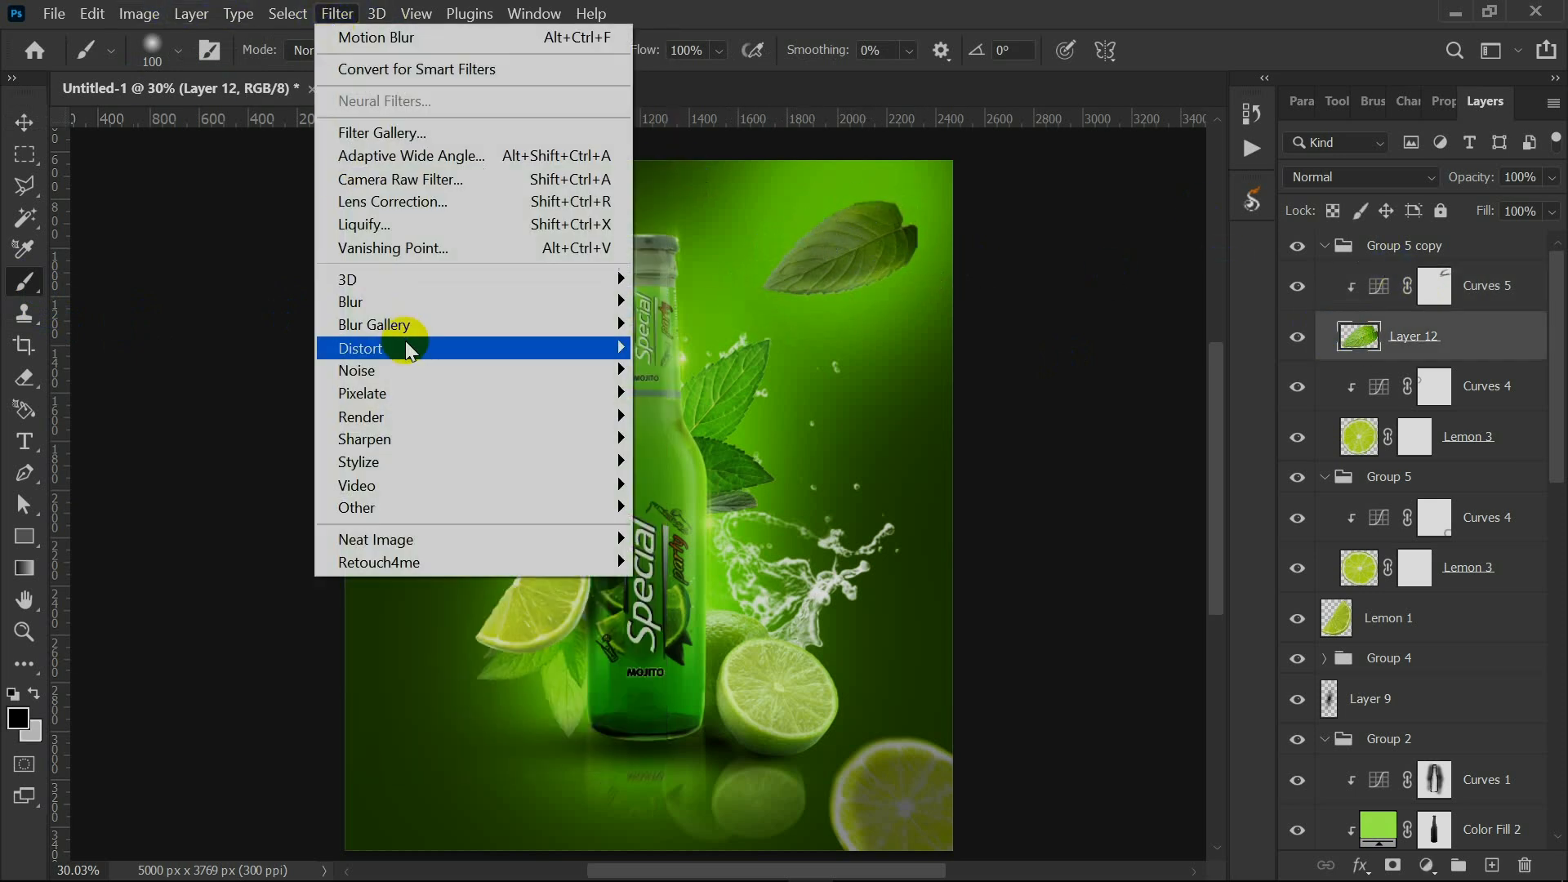
{"action": "mouse_move", "coordinate": [400, 304]}
{"action": "left_click", "coordinate": [747, 447]}
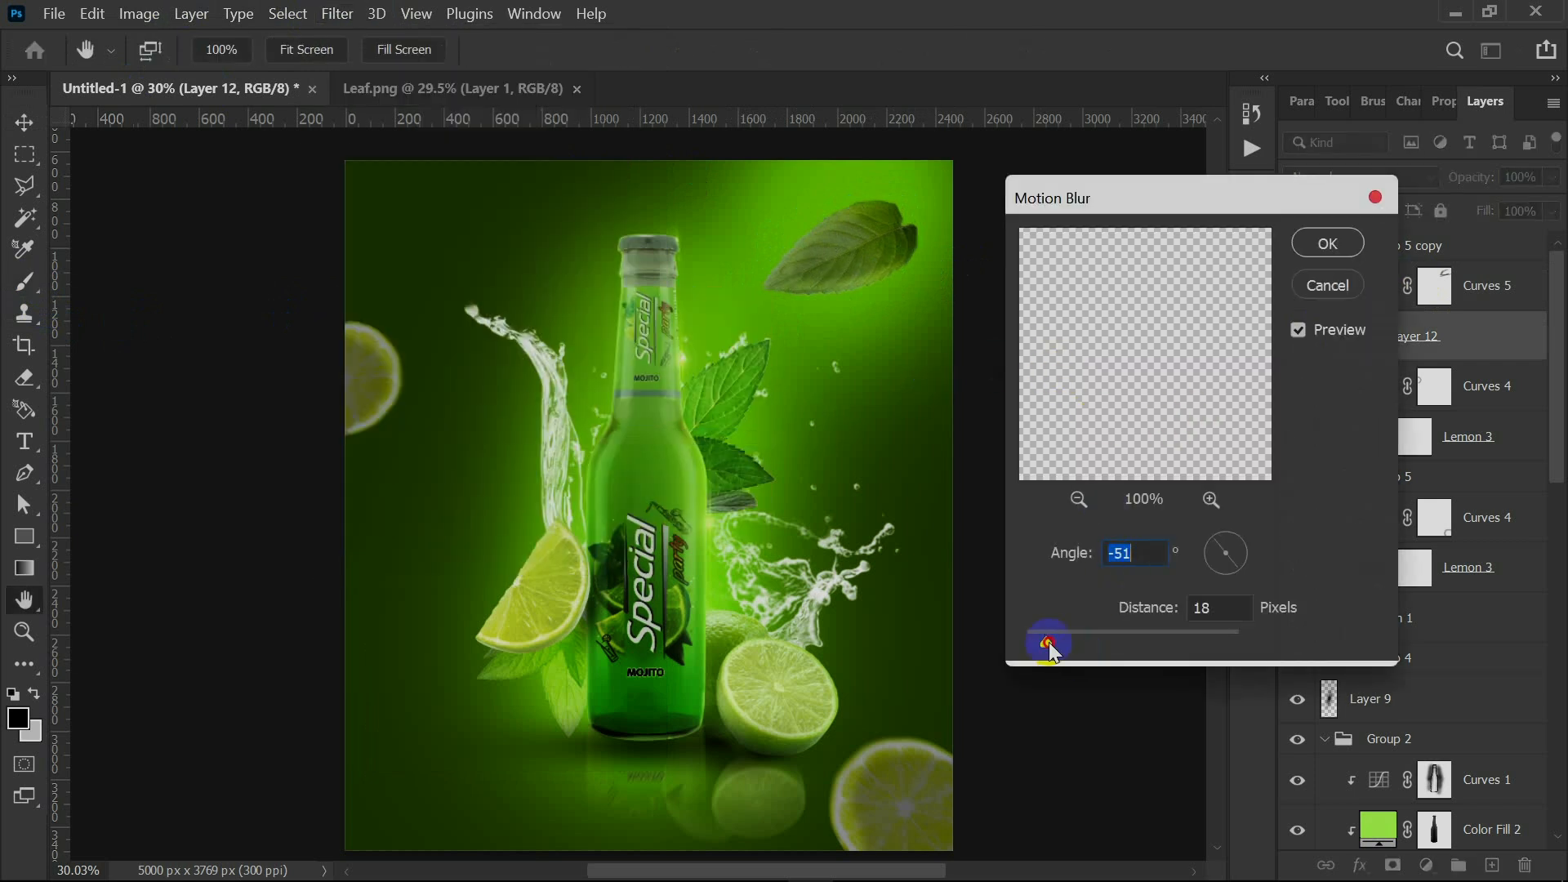
{"action": "left_click", "coordinate": [1329, 243]}
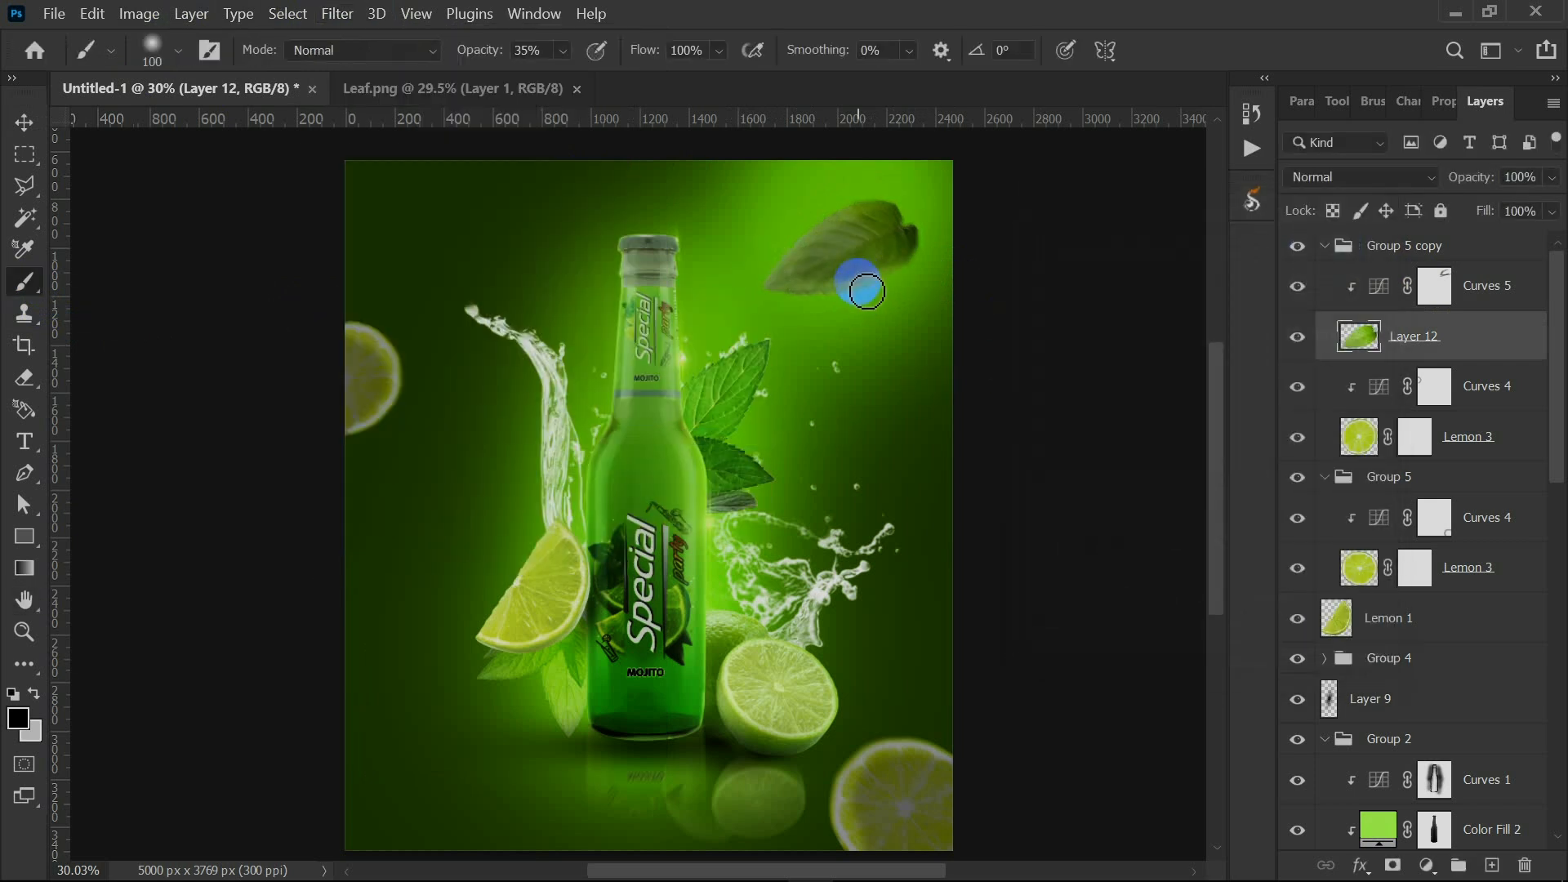
Select Layer 12 together with Curves 5 and move the blurred leaf to the poster's lower left corner.
{"action": "key", "text": "v"}
{"action": "left_click", "coordinate": [1464, 296], "text": "ctrl"}
{"action": "scroll", "coordinate": [915, 286], "scroll_direction": "up", "scroll_amount": 2}
{"action": "left_click_drag", "start_coordinate": [841, 311], "coordinate": [365, 815]}
{"action": "scroll", "coordinate": [539, 584], "scroll_direction": "down", "scroll_amount": 2}
{"action": "scroll", "coordinate": [537, 576], "scroll_direction": "down", "scroll_amount": 1}
Rotate the corner leaf to about 59.69°, enlarge it to about 151%, and let it run off the poster's edge.
{"action": "left_click_drag", "start_coordinate": [486, 608], "coordinate": [499, 686]}
{"action": "left_click_drag", "start_coordinate": [486, 674], "coordinate": [553, 665]}
{"action": "left_click_drag", "start_coordinate": [377, 679], "coordinate": [412, 741]}
{"action": "left_click_drag", "start_coordinate": [595, 742], "coordinate": [406, 763]}
{"action": "left_click_drag", "start_coordinate": [507, 828], "coordinate": [417, 787]}
{"action": "left_click_drag", "start_coordinate": [334, 748], "coordinate": [357, 766]}
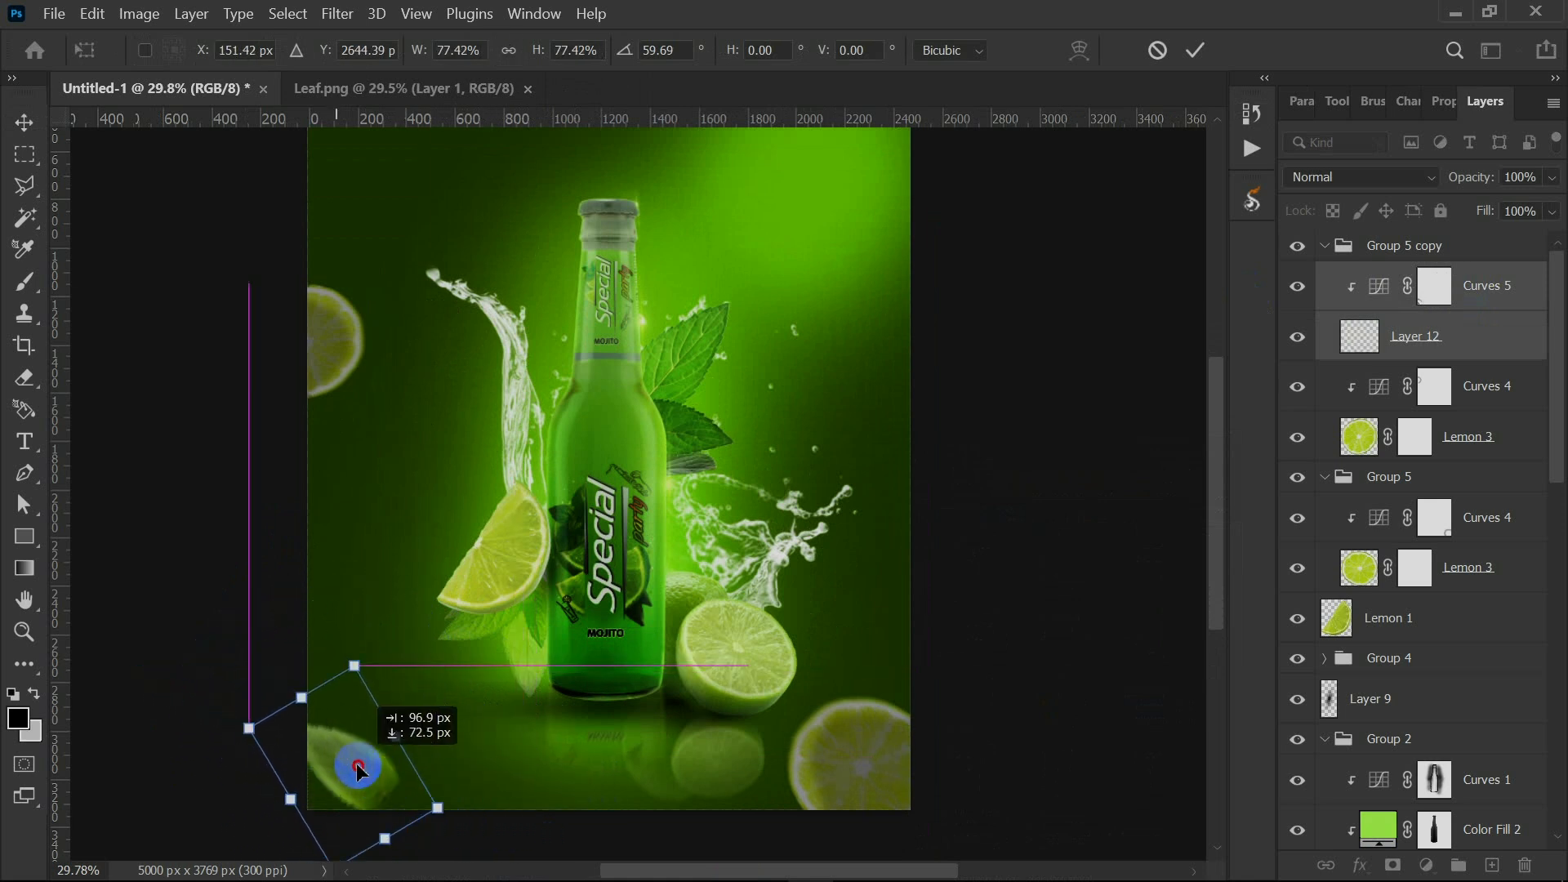
{"action": "left_click_drag", "start_coordinate": [446, 817], "coordinate": [536, 854]}
{"action": "left_click_drag", "start_coordinate": [379, 749], "coordinate": [374, 745]}
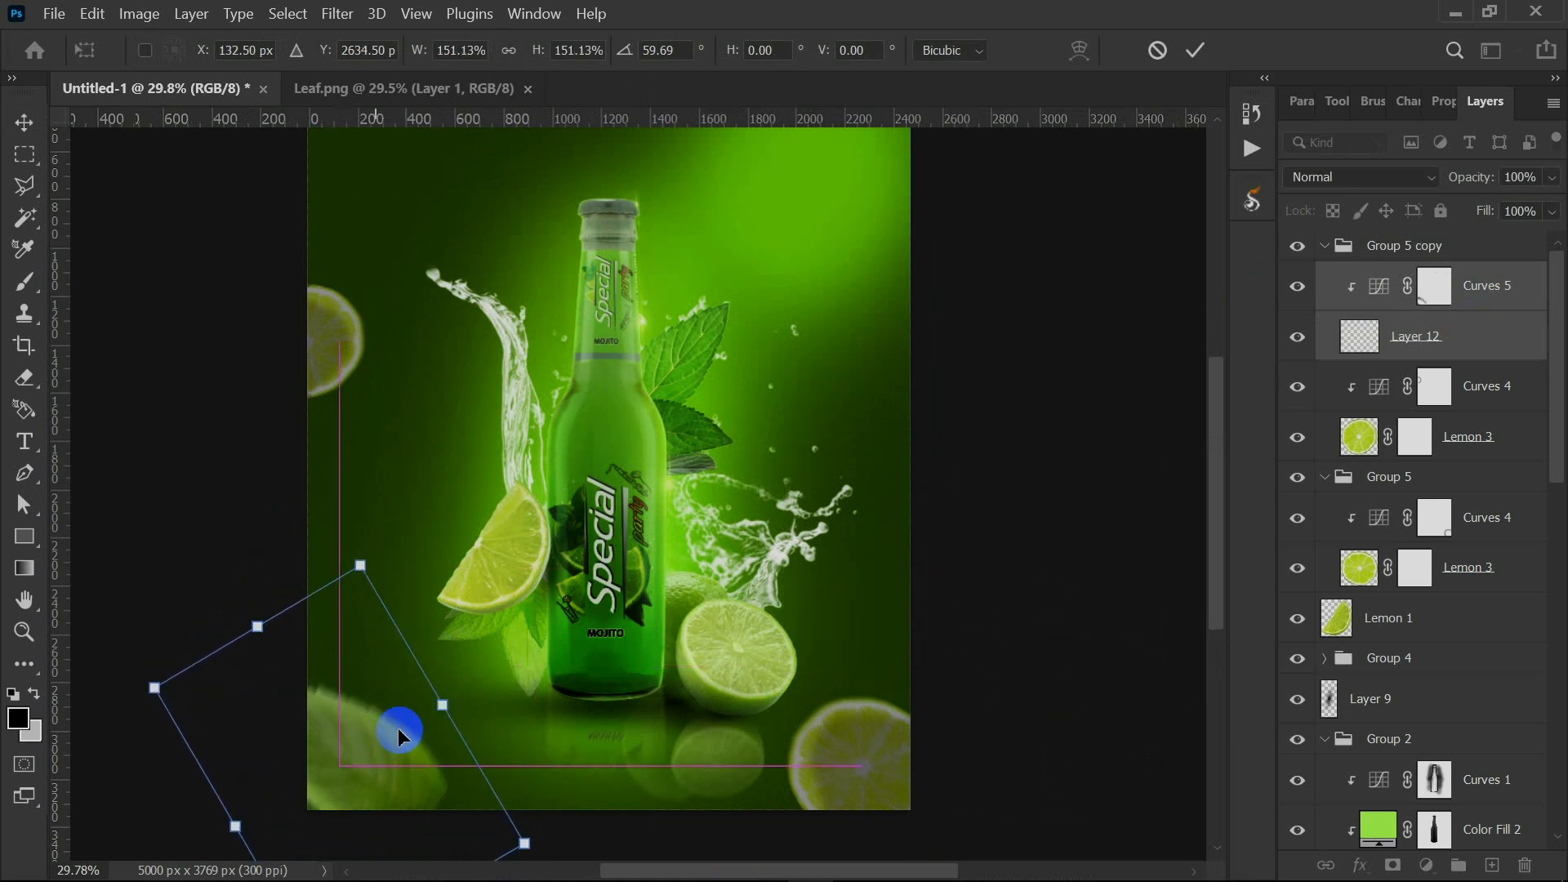
{"action": "left_click", "coordinate": [1195, 50]}
Duplicate the leaf with its Curves, scale the copy to about 54%, rotate it about -120.84°, and place it at the upper left edge.
{"action": "key", "text": "ctrl+j"}
{"action": "left_click_drag", "start_coordinate": [536, 718], "coordinate": [452, 219]}
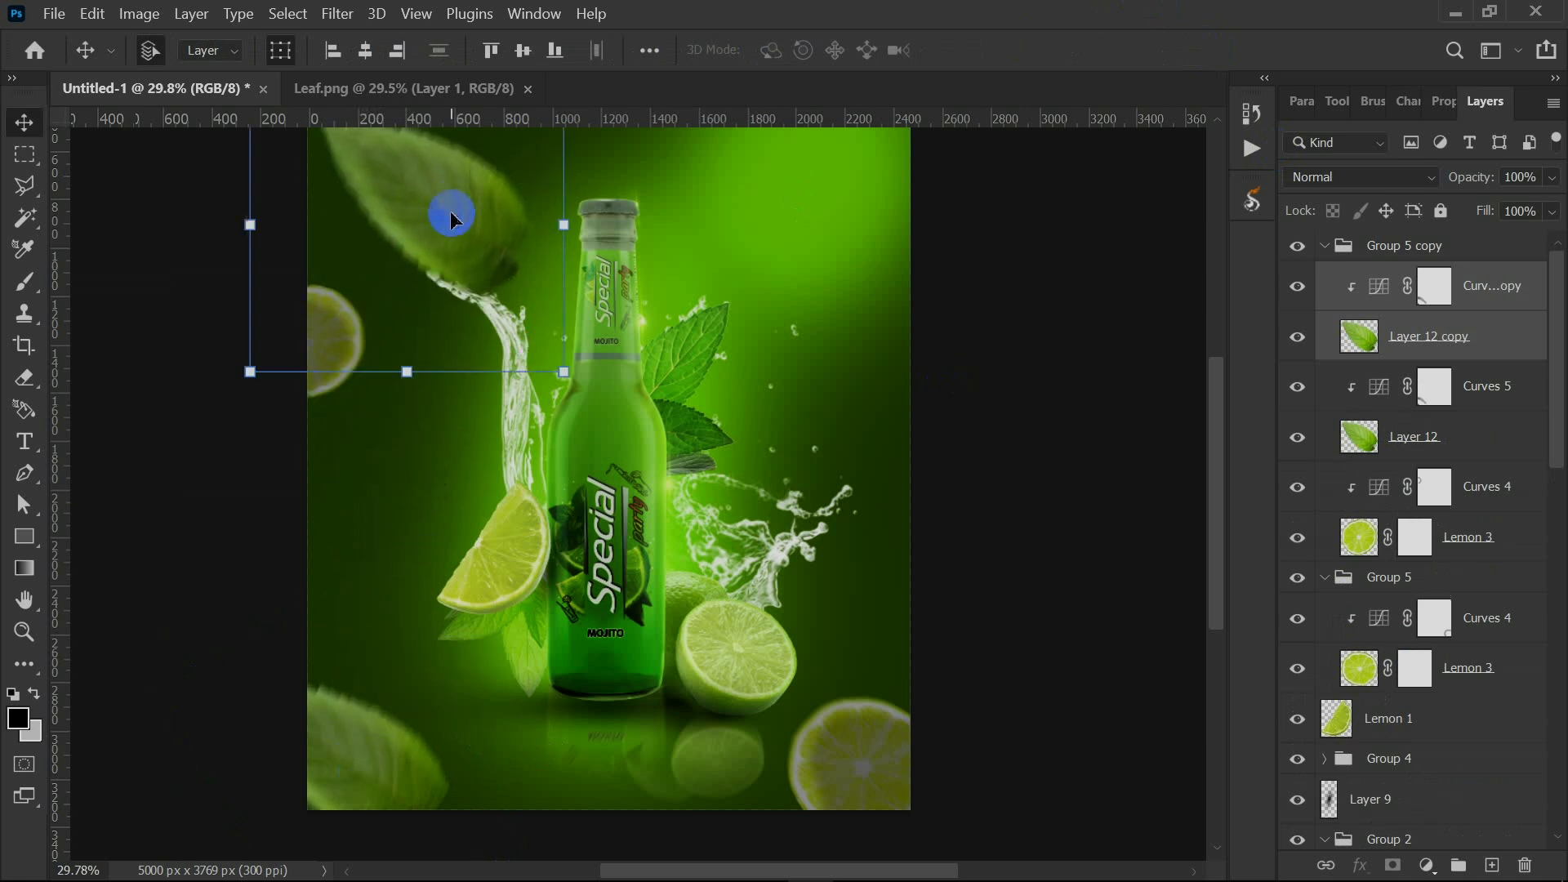
{"action": "scroll", "coordinate": [640, 384], "scroll_direction": "up", "scroll_amount": 2}
{"action": "left_click_drag", "start_coordinate": [583, 470], "coordinate": [441, 214]}
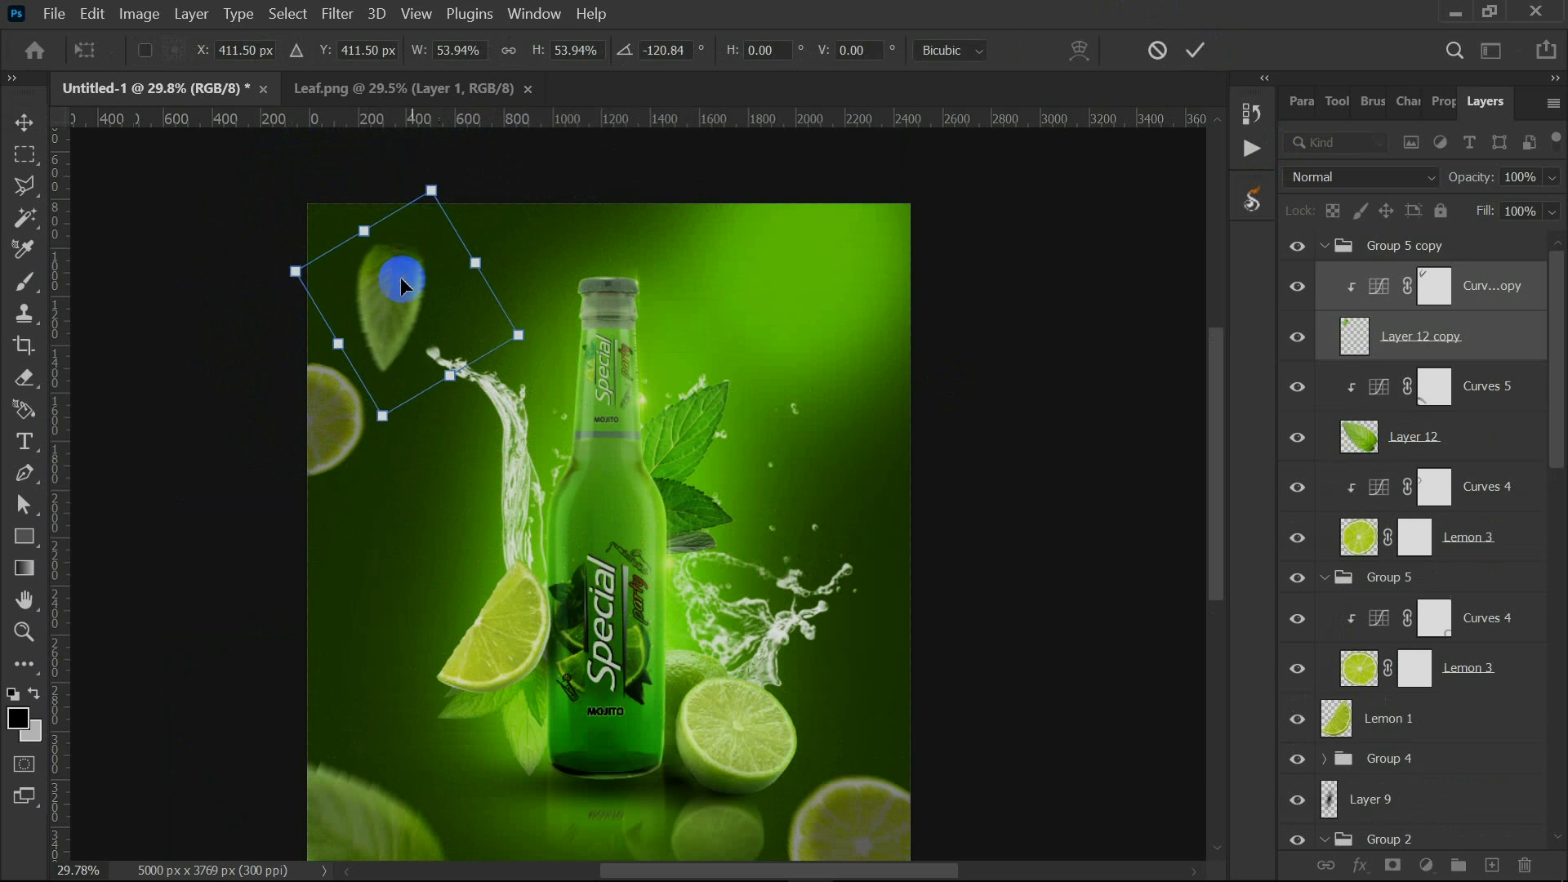
{"action": "left_click_drag", "start_coordinate": [400, 276], "coordinate": [453, 231]}
{"action": "left_click", "coordinate": [1195, 50]}
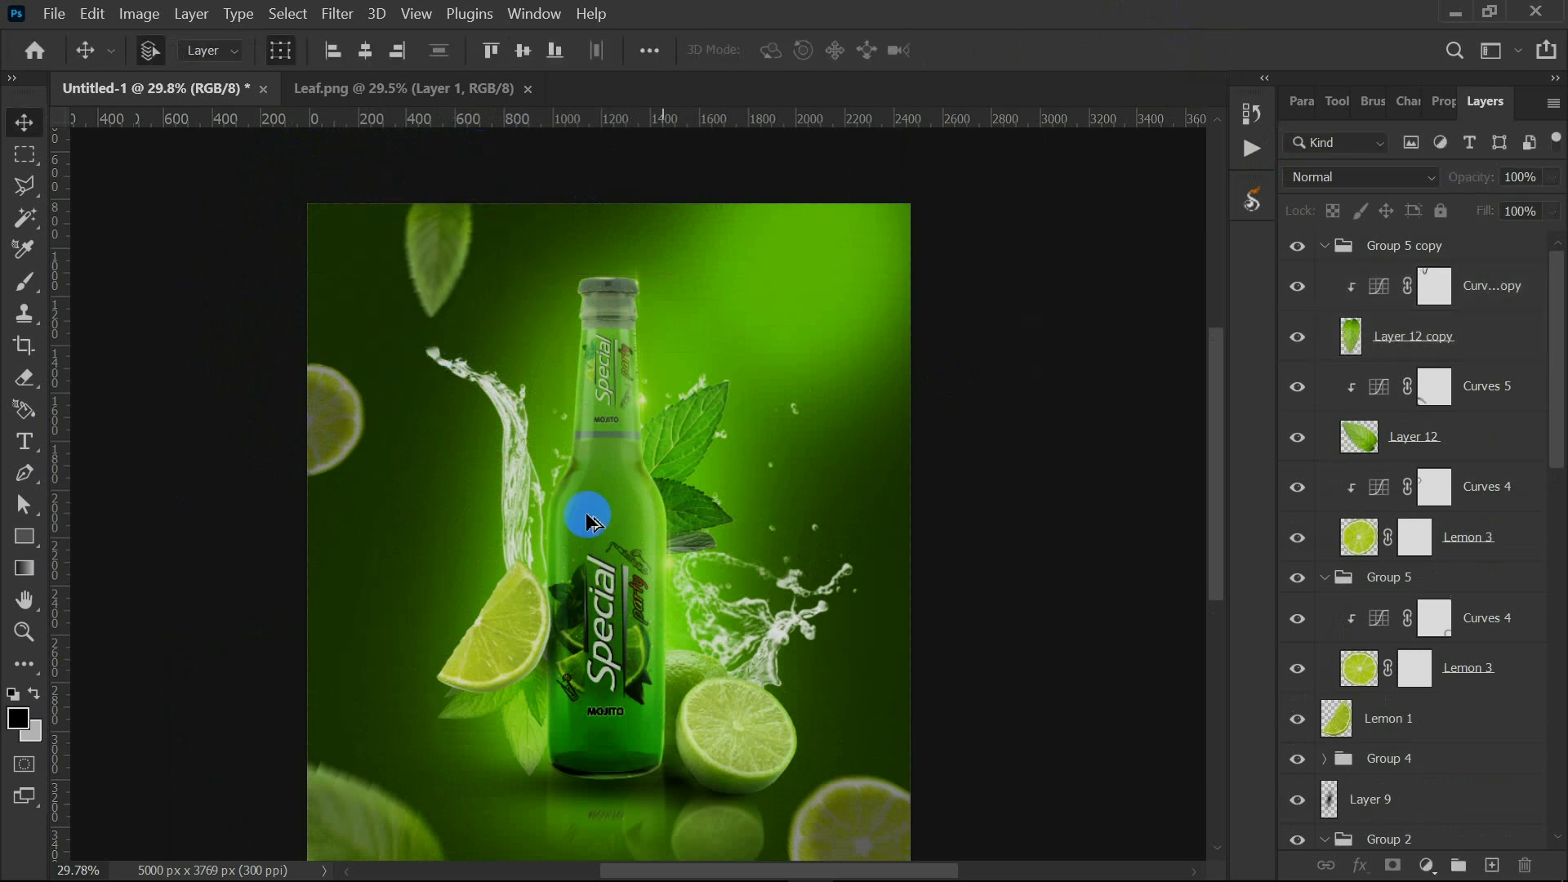
Duplicate Layer 12 copy with its Curves and place the new leaf over the lower right lime slice, rotated about 33.18°.
{"action": "scroll", "coordinate": [568, 433], "scroll_direction": "down", "scroll_amount": 2}
{"action": "scroll", "coordinate": [568, 433], "scroll_direction": "up", "scroll_amount": 2}
{"action": "left_click", "coordinate": [1435, 298]}
{"action": "left_click", "coordinate": [1435, 339], "text": "shift"}
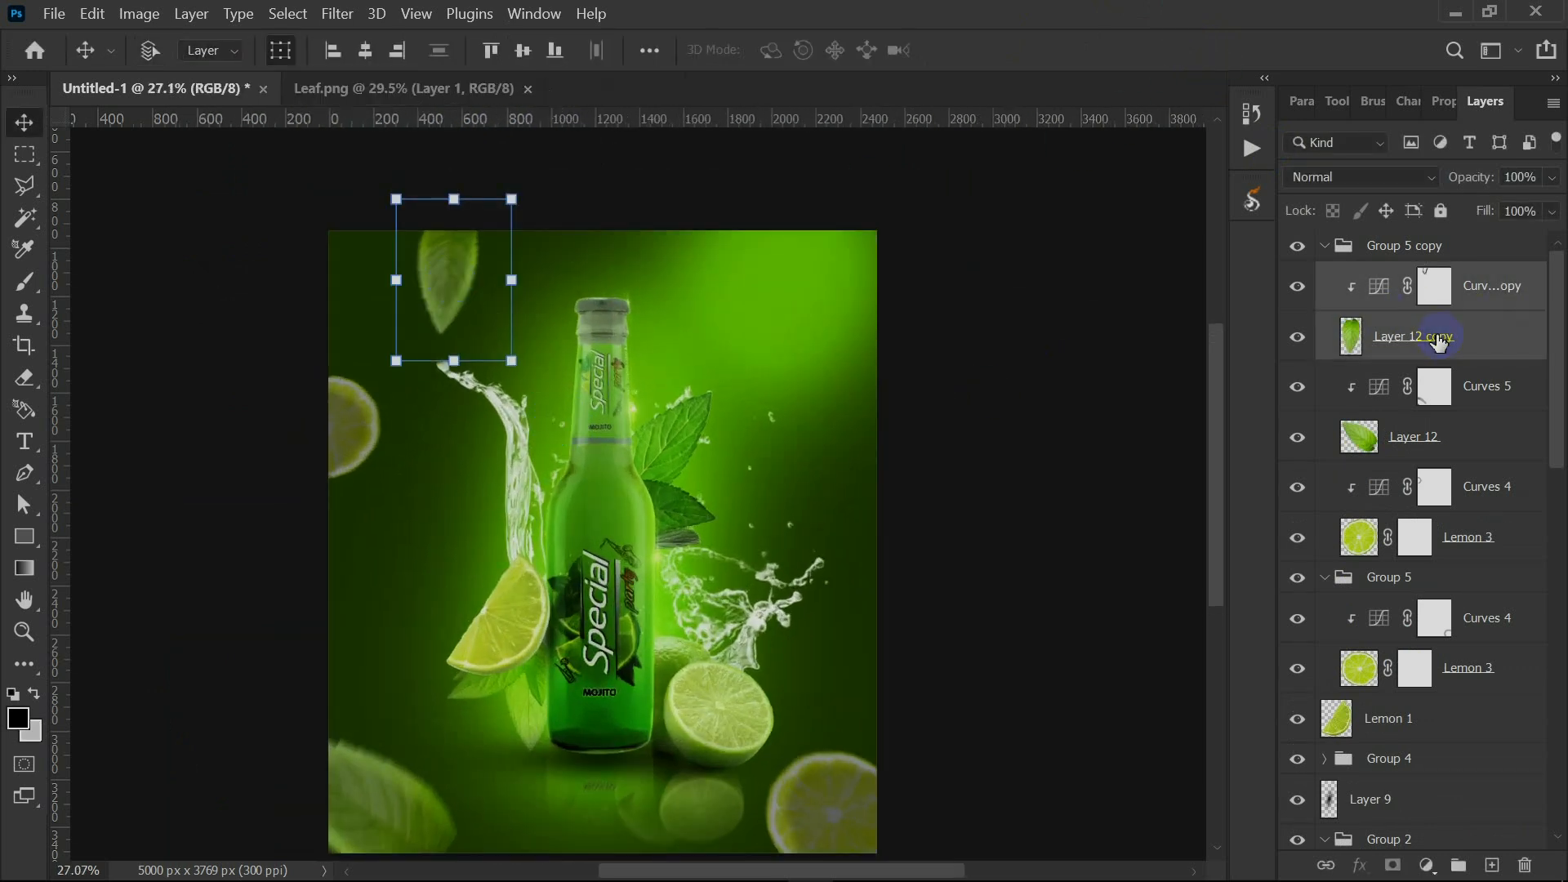
{"action": "key", "text": "ctrl+j"}
{"action": "left_click_drag", "start_coordinate": [453, 276], "coordinate": [830, 812]}
{"action": "left_click_drag", "start_coordinate": [907, 728], "coordinate": [902, 815]}
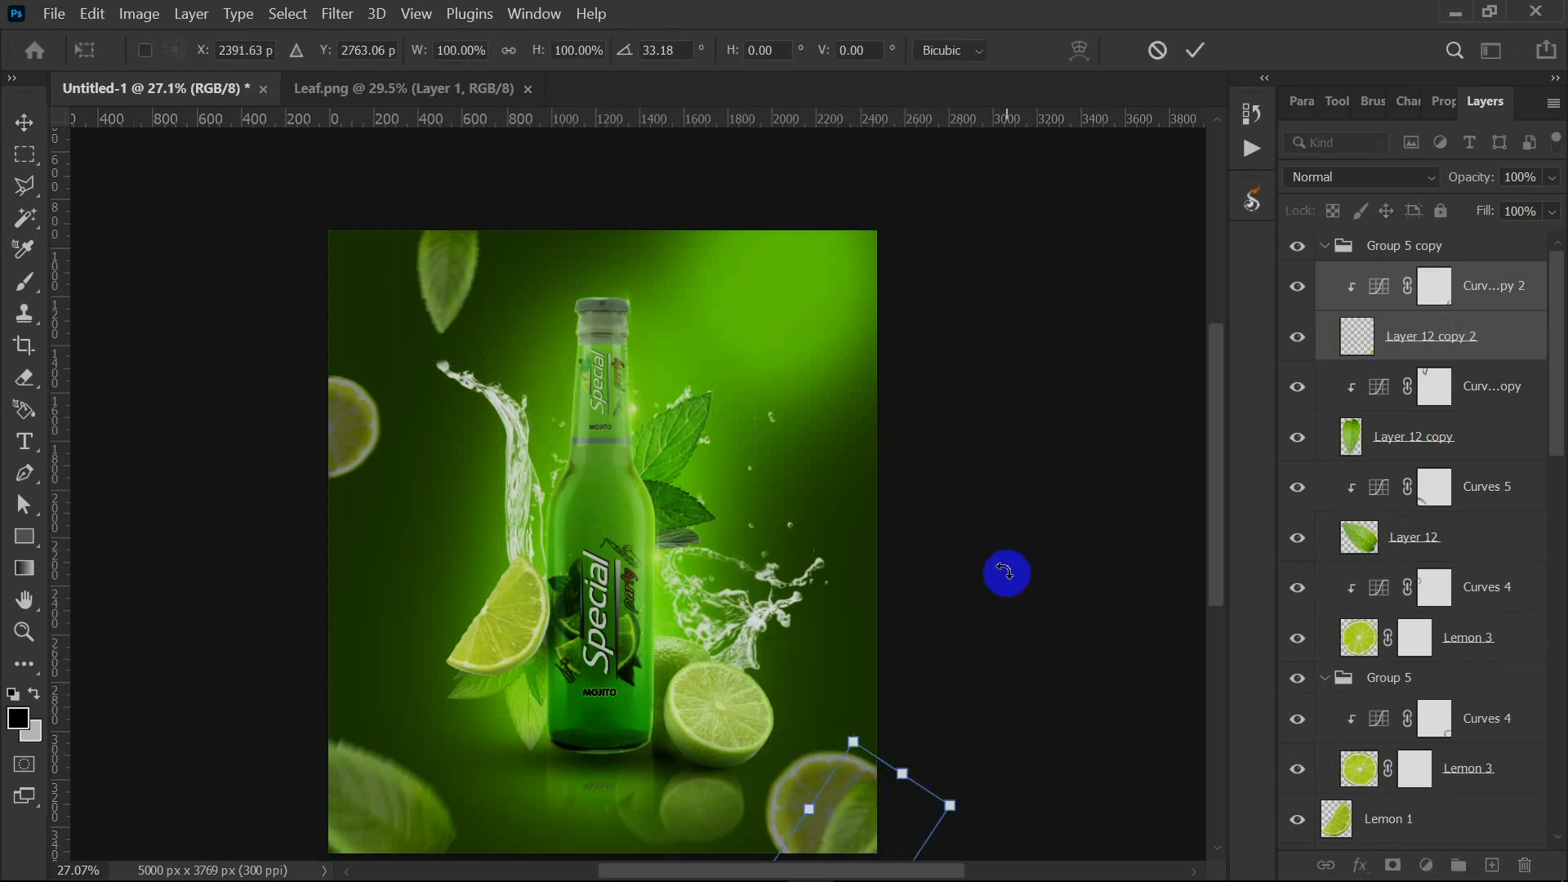
{"action": "left_click", "coordinate": [1197, 54]}
Place the light rays image, enlarge it to about 184%, and rotate it about 129.3° so the beams enter from the upper right corner.
{"action": "scroll", "coordinate": [588, 526], "scroll_direction": "up", "scroll_amount": 2}
{"action": "scroll", "coordinate": [597, 438], "scroll_direction": "down", "scroll_amount": 3}
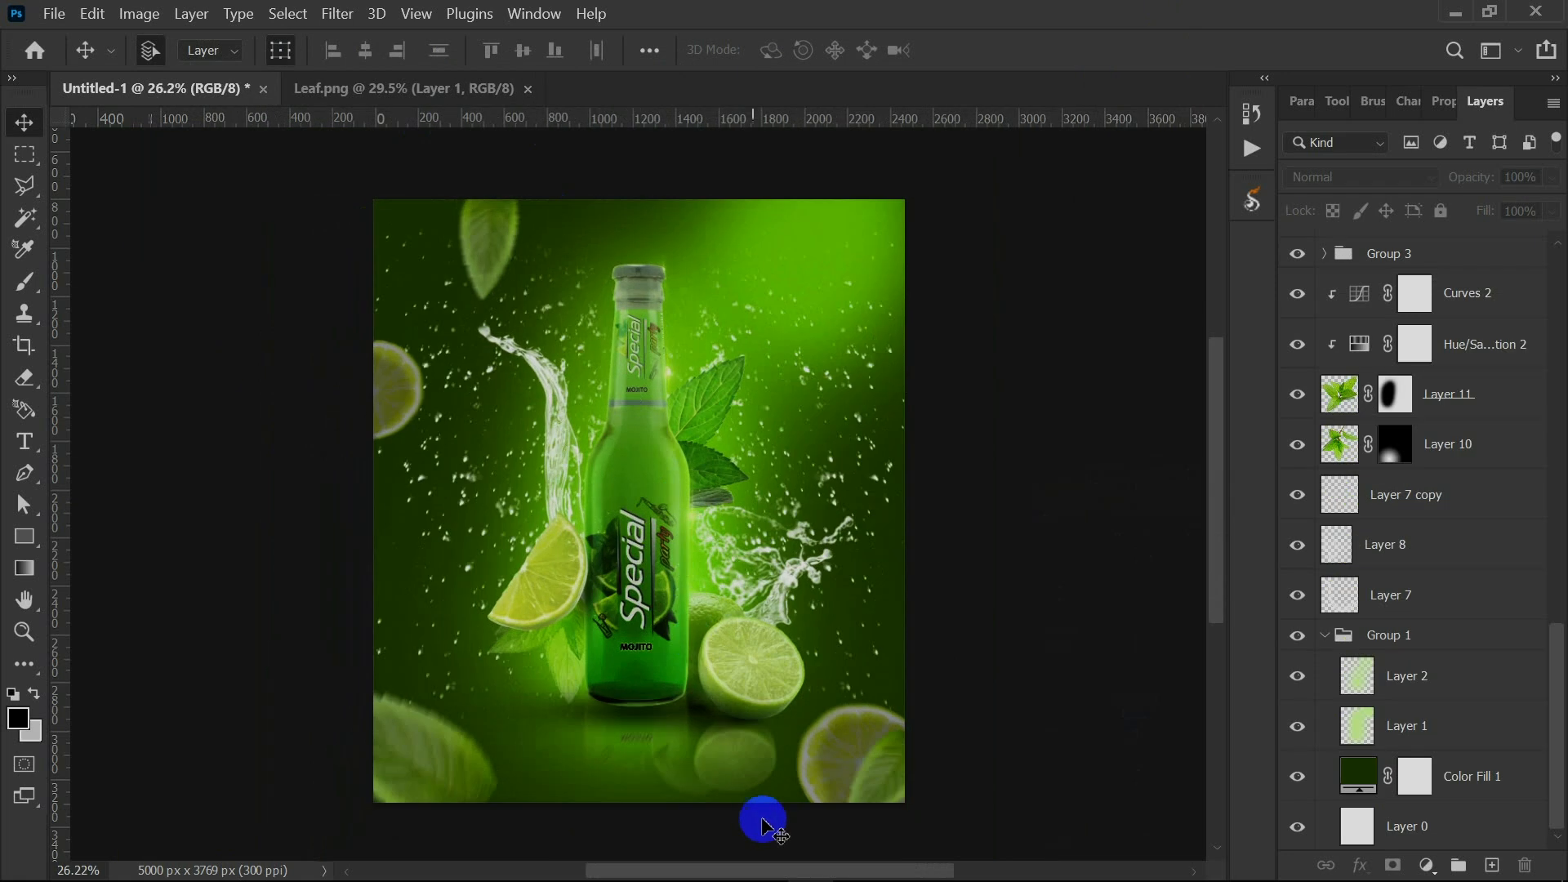
{"action": "left_click", "coordinate": [764, 870]}
{"action": "left_click_drag", "start_coordinate": [1134, 443], "coordinate": [473, 515]}
{"action": "left_click_drag", "start_coordinate": [816, 350], "coordinate": [991, 397]}
{"action": "left_click_drag", "start_coordinate": [785, 459], "coordinate": [858, 353]}
{"action": "left_click_drag", "start_coordinate": [1082, 305], "coordinate": [1090, 301]}
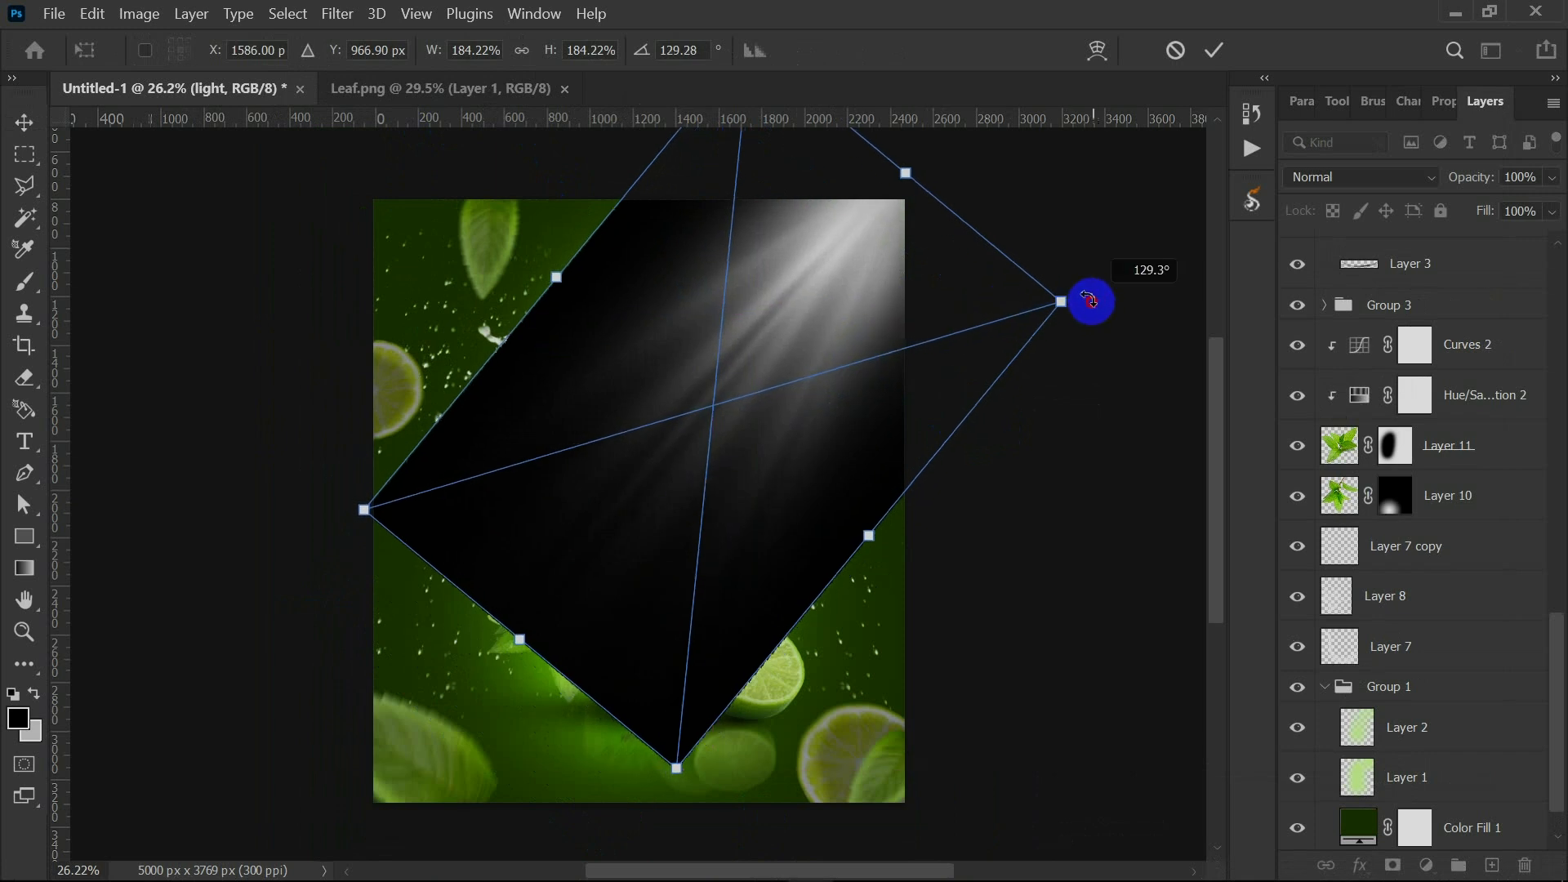
{"action": "left_click", "coordinate": [1214, 50]}
Set the light layer's blend mode to Screen, add a layer mask to it, and ready the Eraser tool.
{"action": "left_click", "coordinate": [1360, 173]}
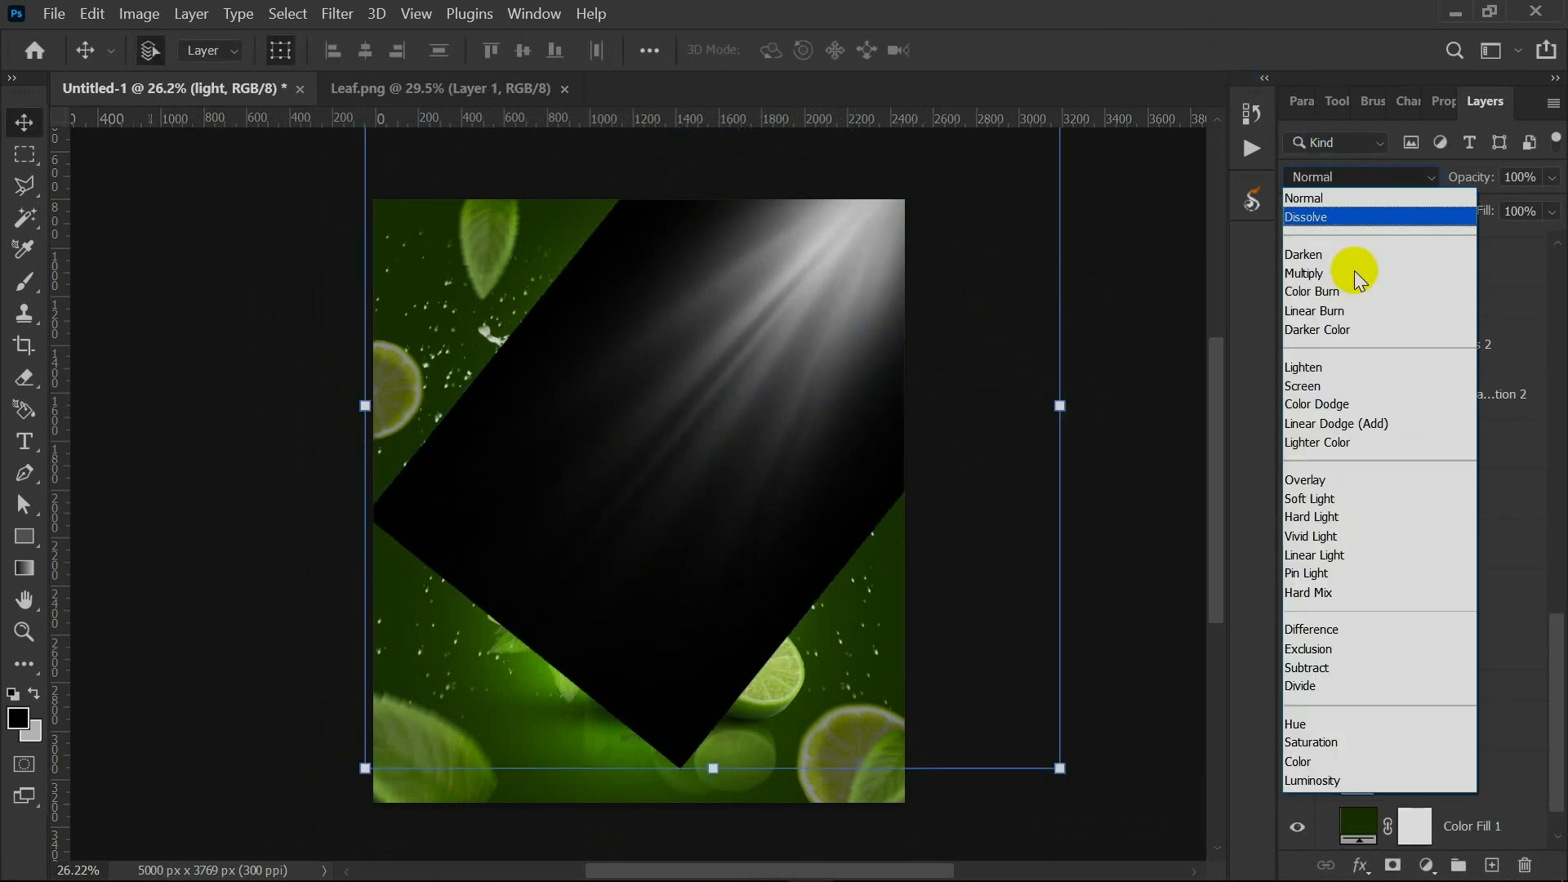
{"action": "left_click", "coordinate": [1314, 390]}
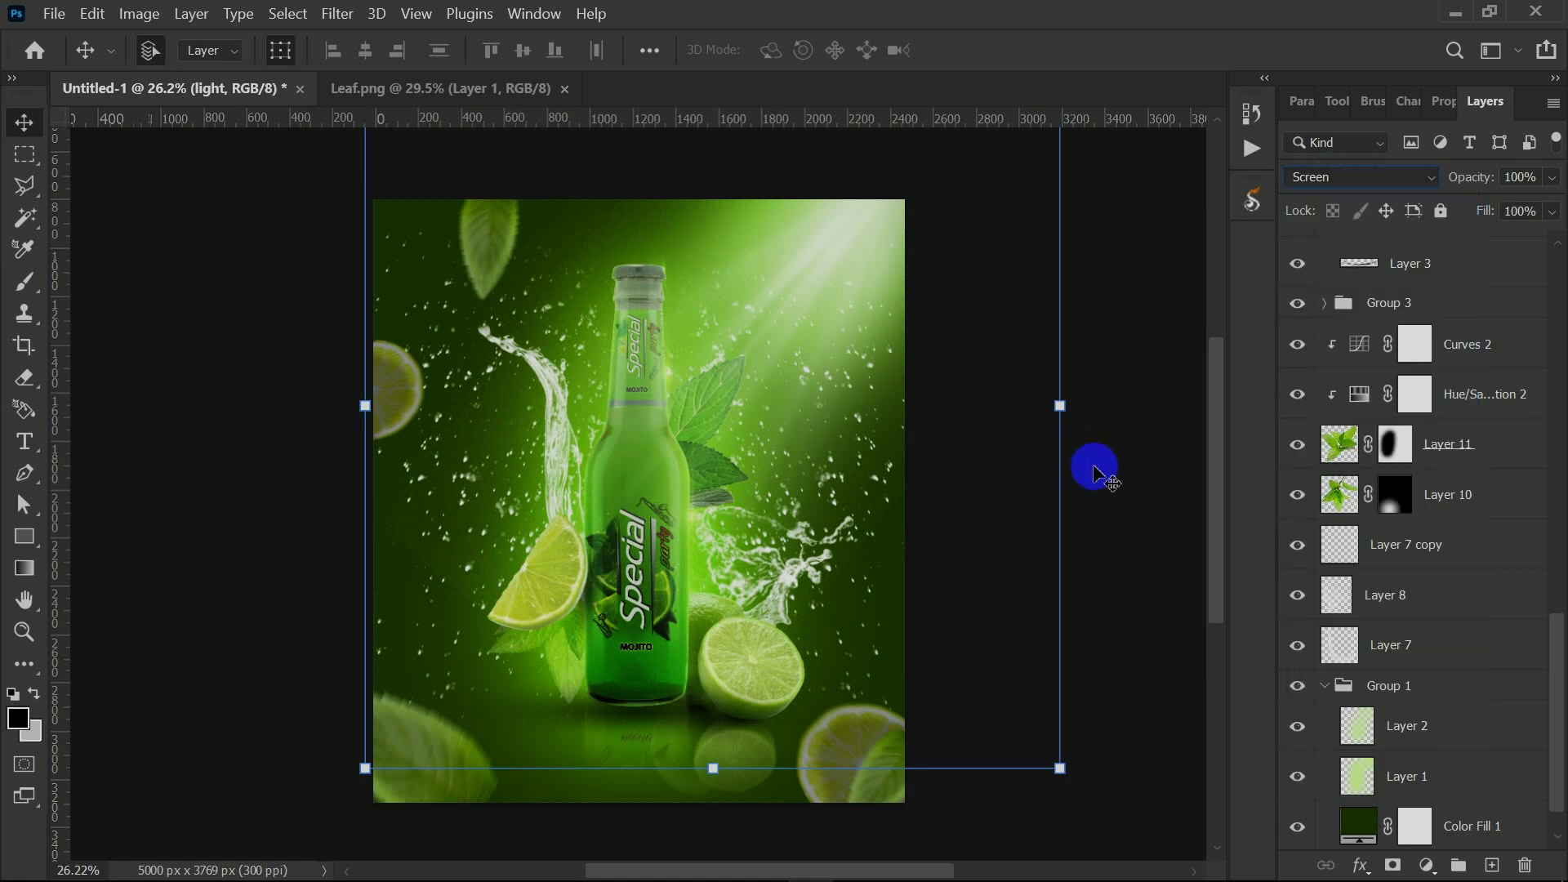
{"action": "left_click", "coordinate": [1393, 865]}
{"action": "left_click", "coordinate": [23, 380]}
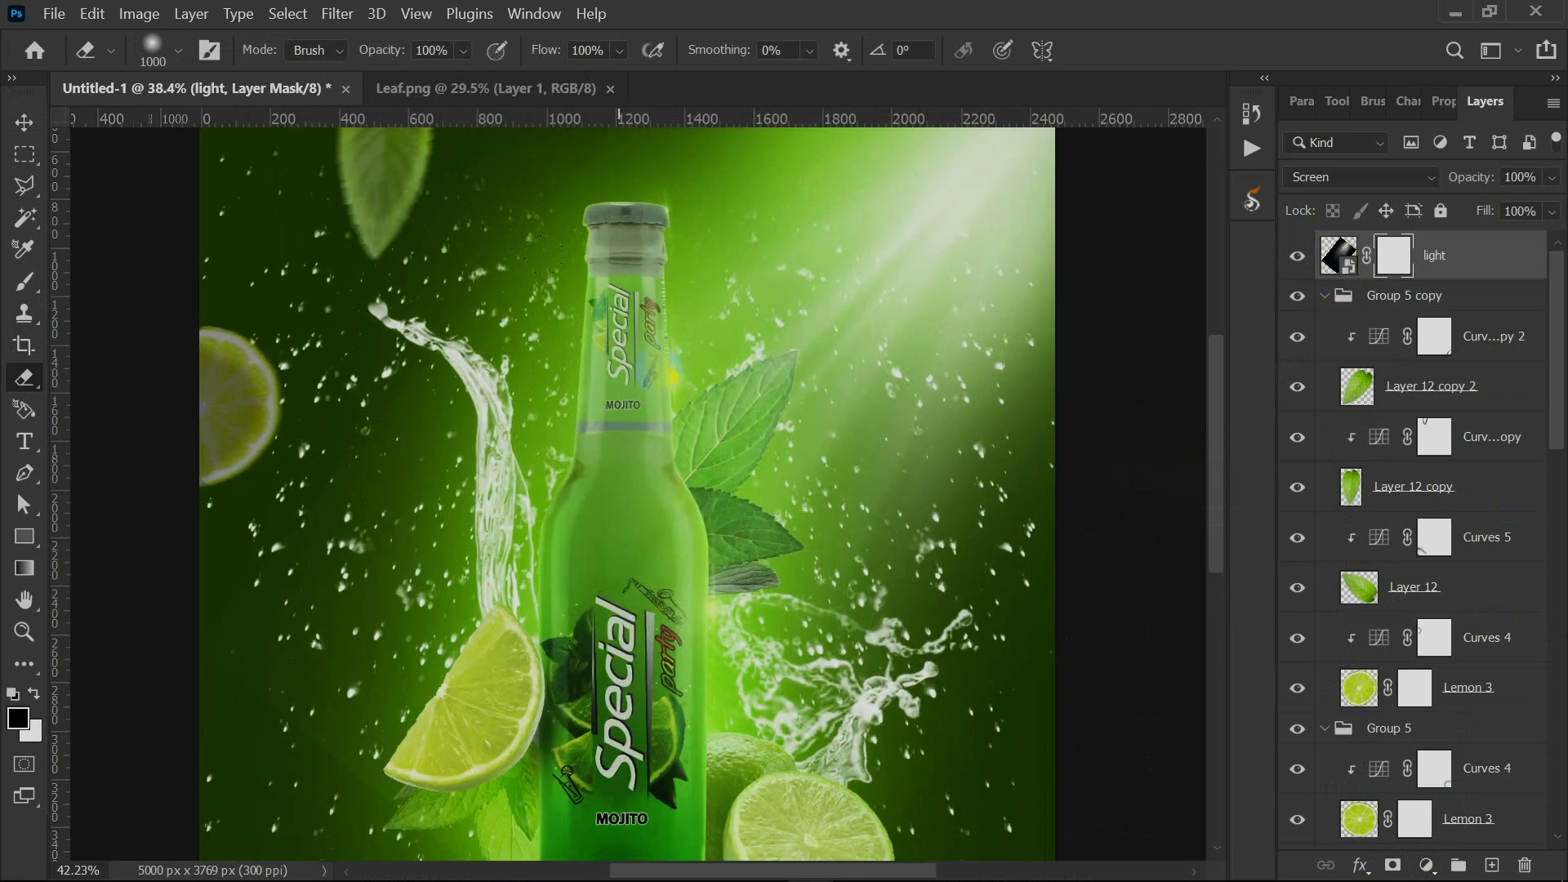
Clip a colorized Hue/Saturation adjustment to the light layer with hue 102 and saturation about 34.
{"action": "left_click", "coordinate": [1427, 866]}
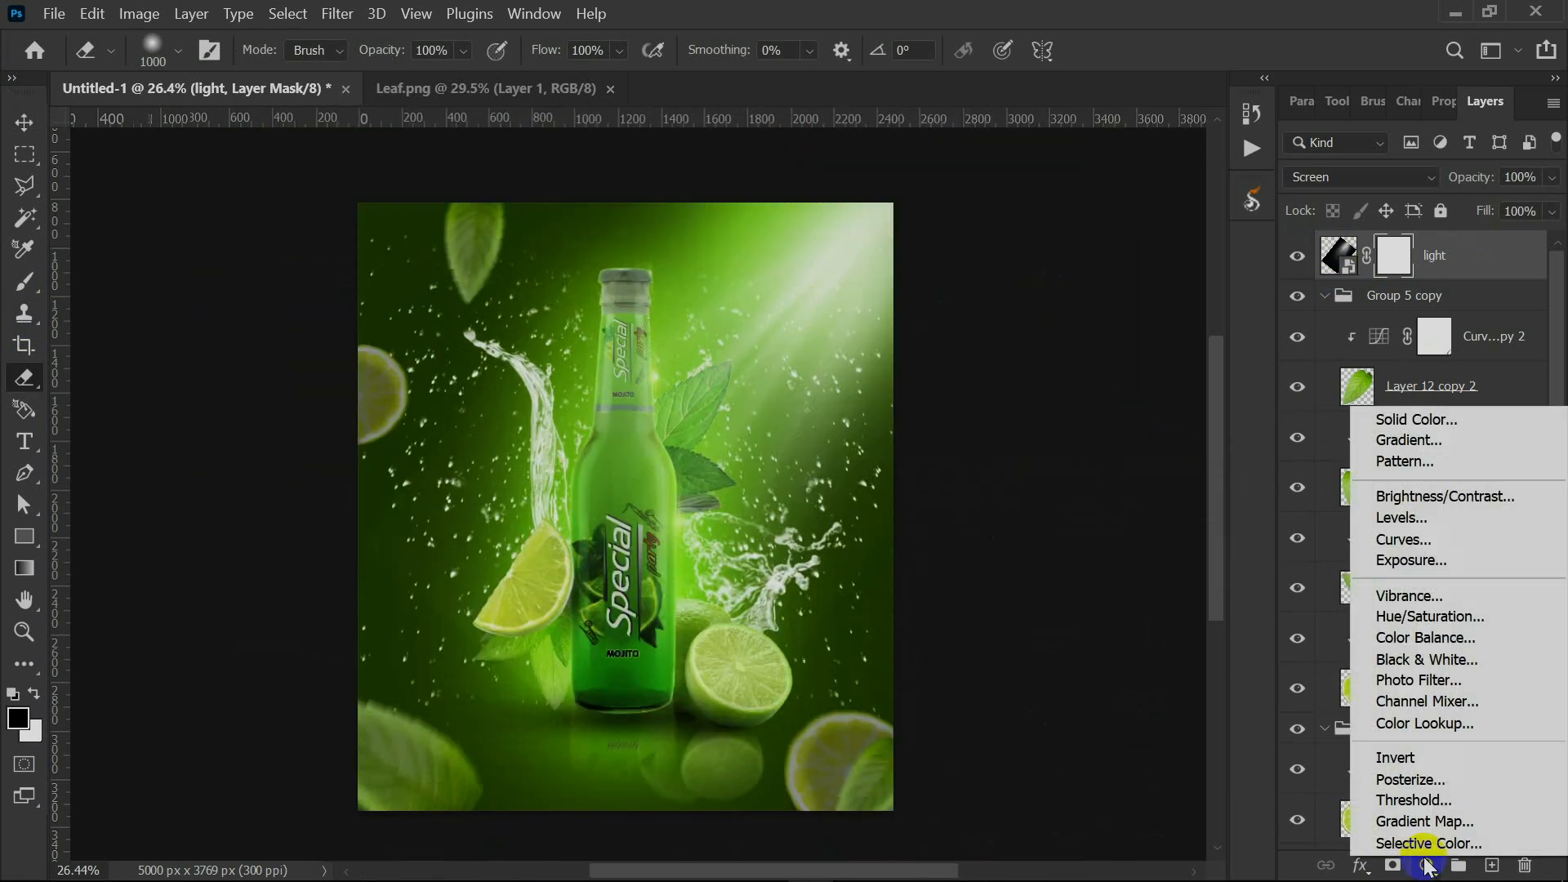
{"action": "left_click", "coordinate": [1422, 617]}
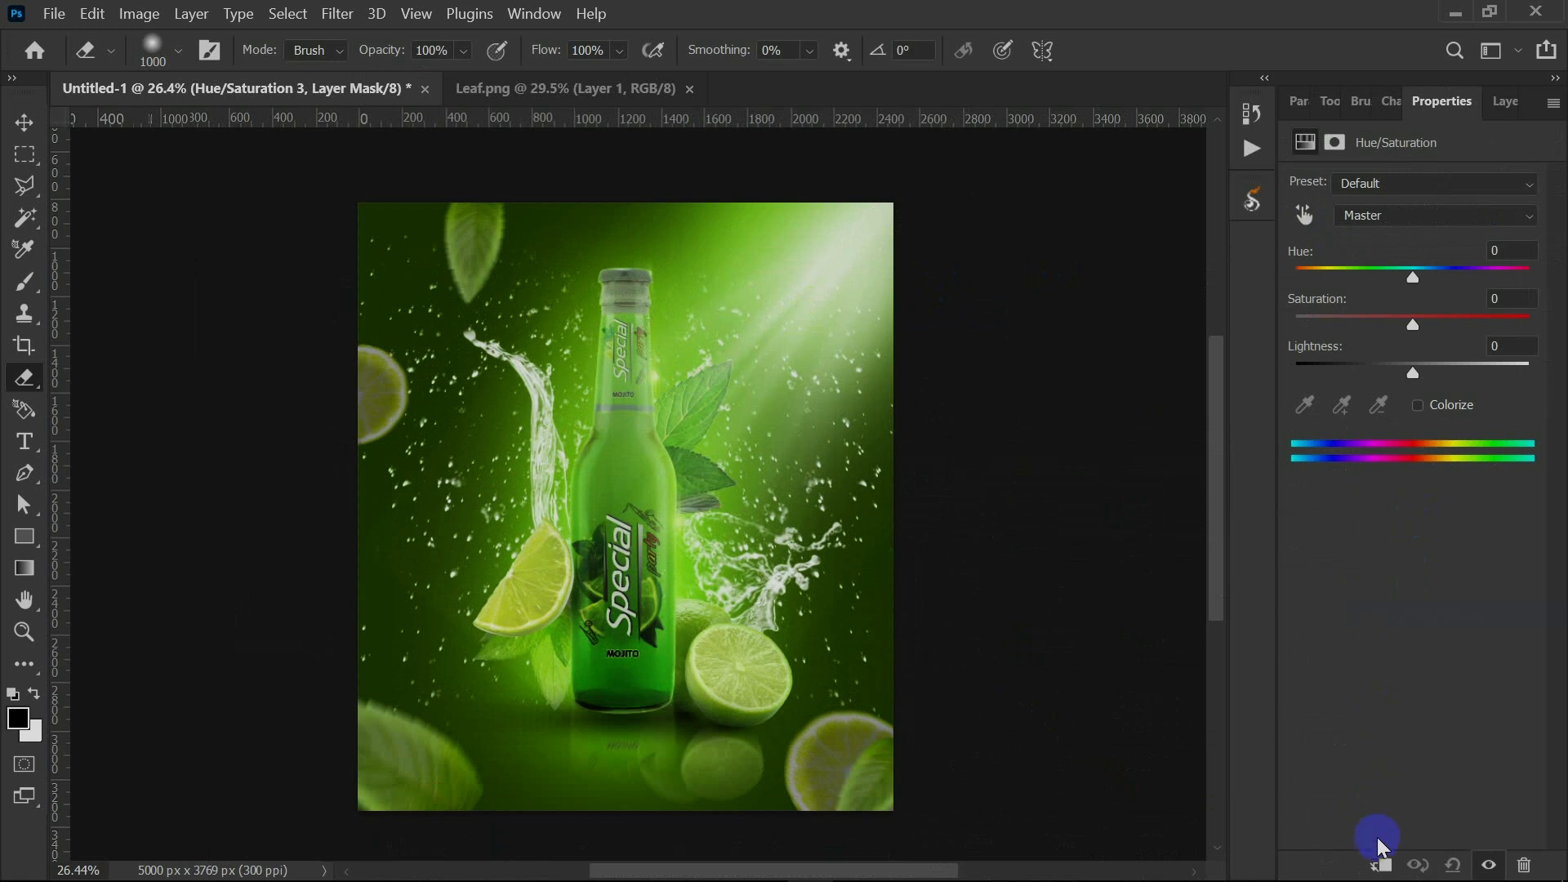
{"action": "left_click", "coordinate": [1417, 405]}
{"action": "left_click_drag", "start_coordinate": [1302, 280], "coordinate": [1323, 282]}
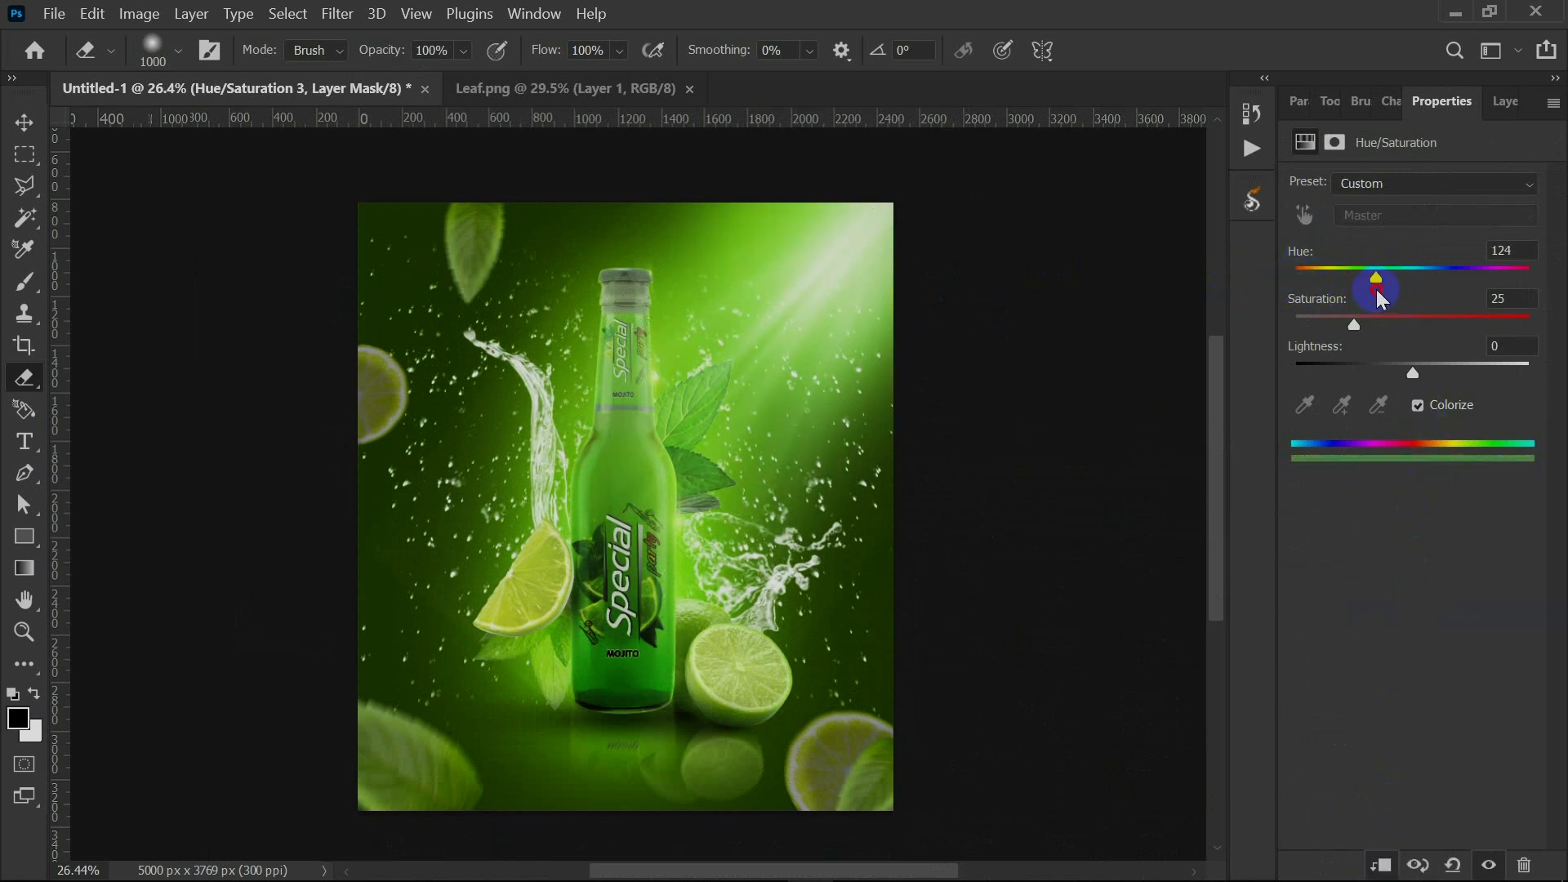
{"action": "mouse_move", "coordinate": [1325, 290]}
{"action": "left_mouse_down"}
{"action": "mouse_move", "coordinate": [1285, 291]}
{"action": "mouse_move", "coordinate": [1341, 281]}
{"action": "left_mouse_up"}
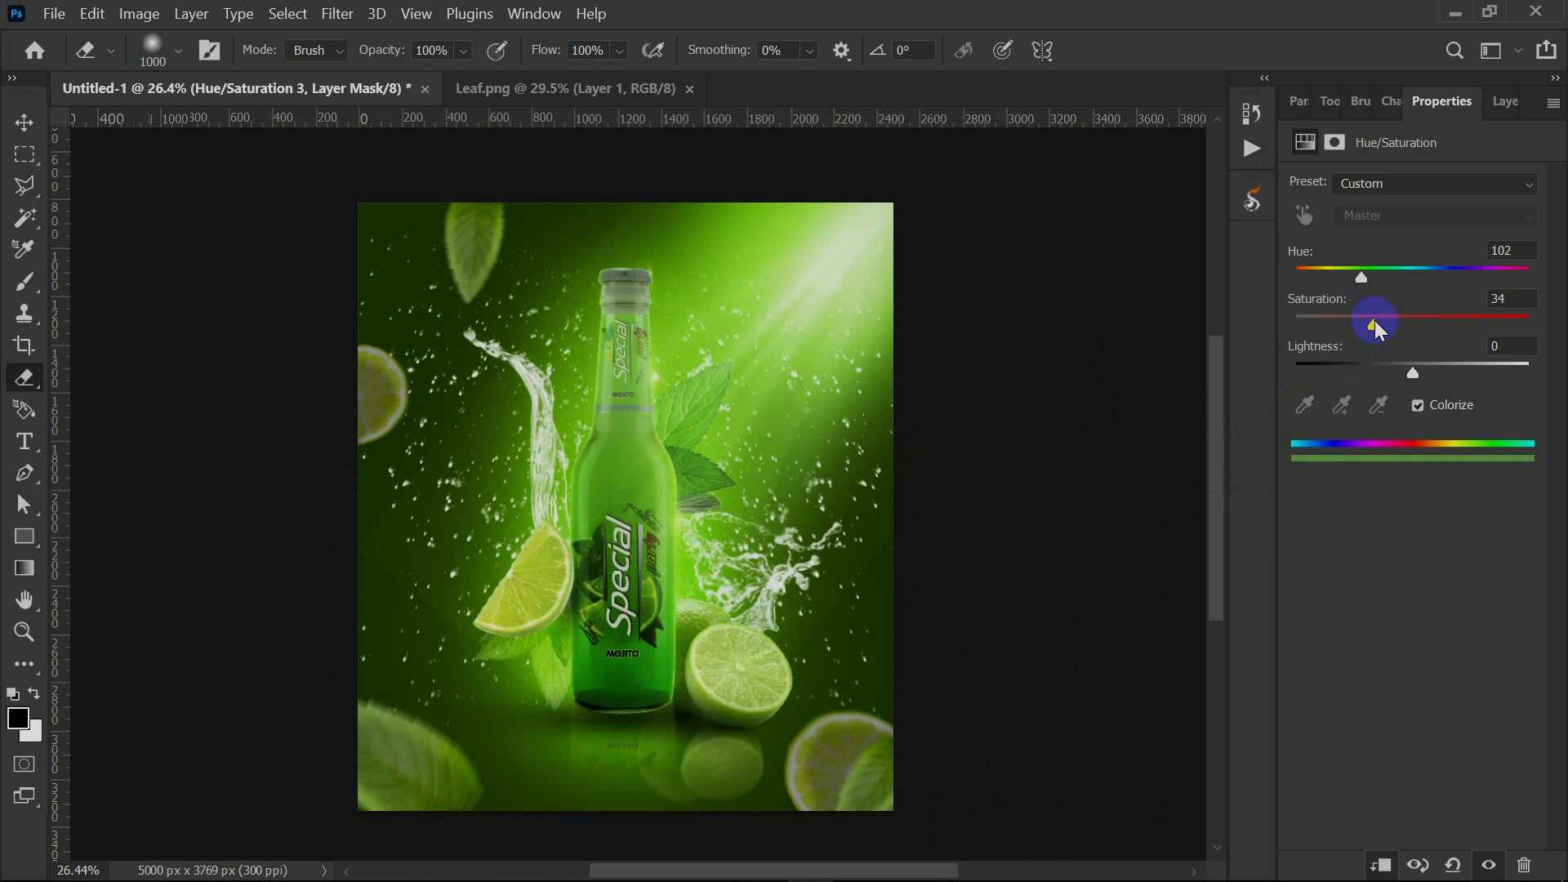
{"action": "left_click", "coordinate": [1505, 102]}
Lower the Hue/Saturation 3 opacity to about 75% and reduce the light layer's fill.
{"action": "scroll", "coordinate": [762, 337], "scroll_direction": "up", "scroll_amount": 3}
{"action": "scroll", "coordinate": [709, 379], "scroll_direction": "down", "scroll_amount": 4}
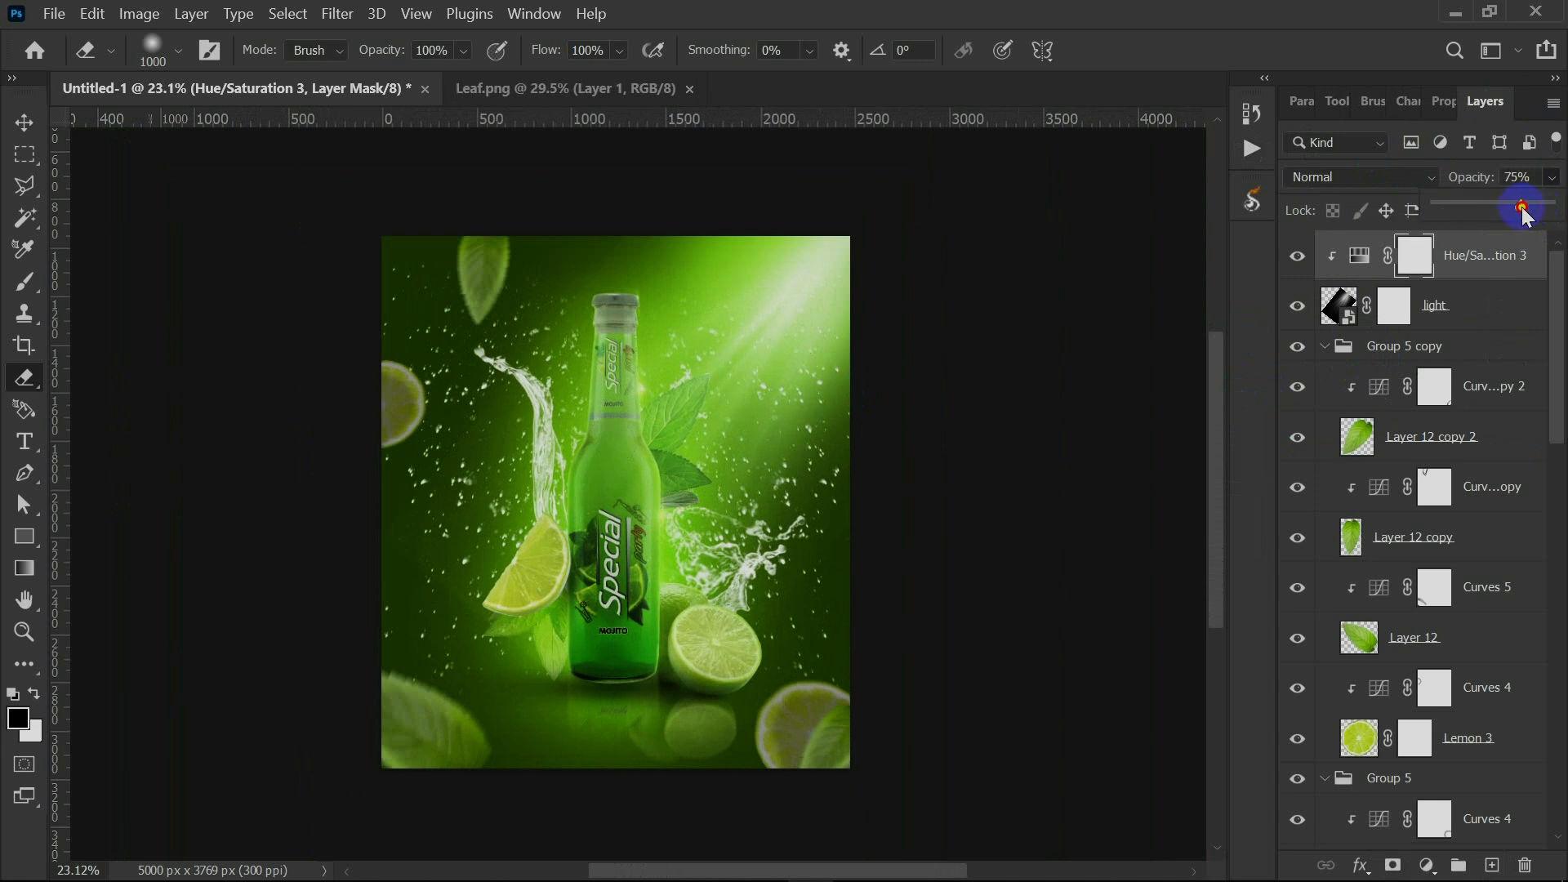
{"action": "left_click", "coordinate": [1440, 310]}
{"action": "left_click", "coordinate": [1553, 211]}
{"action": "left_click_drag", "start_coordinate": [1552, 237], "coordinate": [1527, 245]}
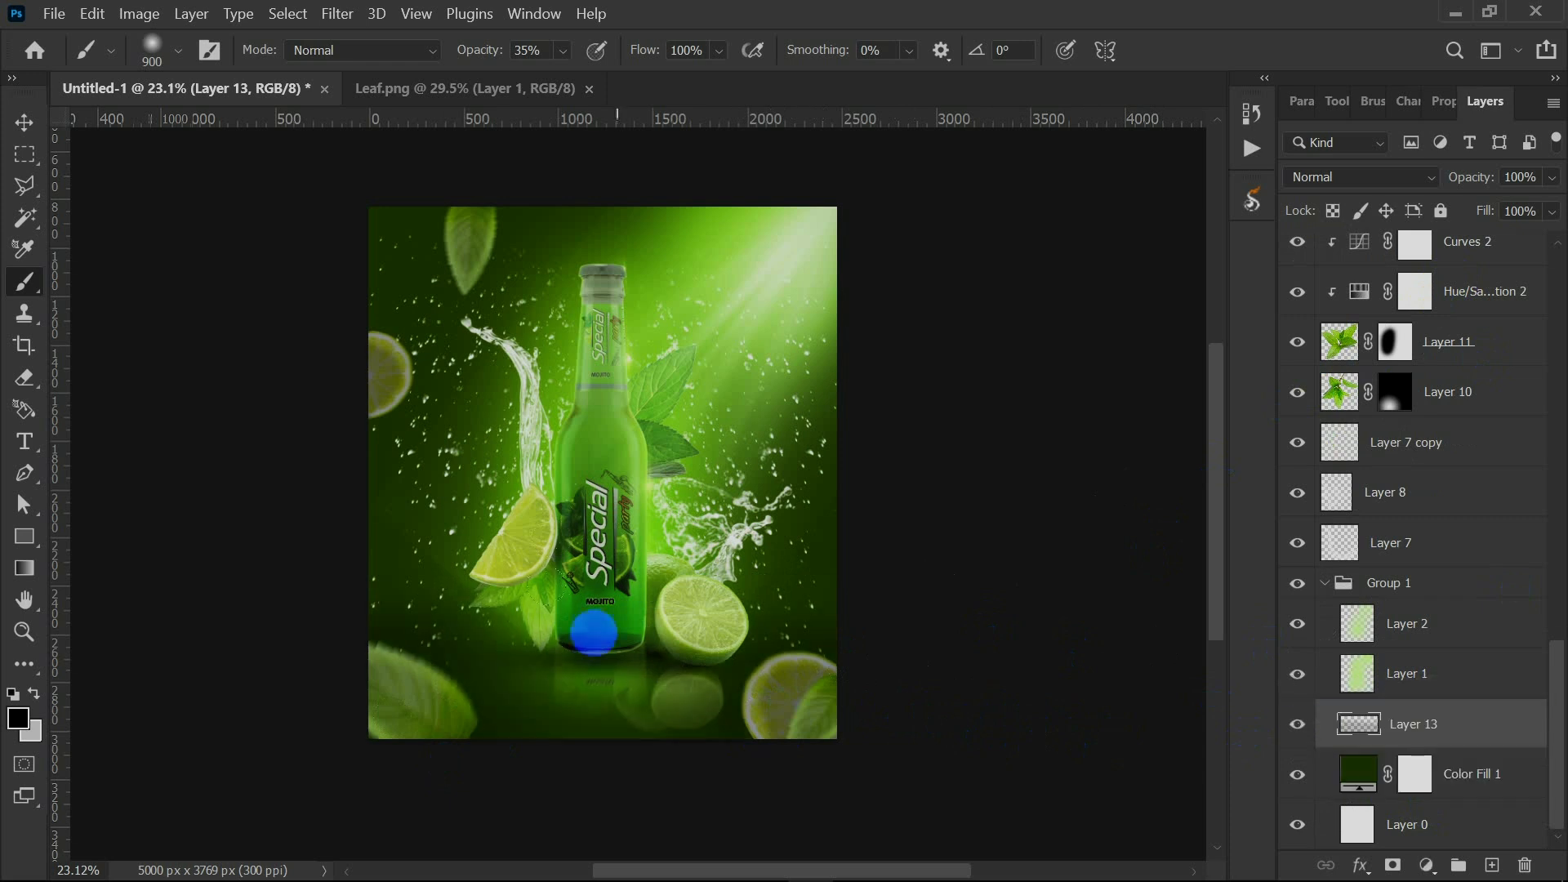
Paint soft black at 35% opacity on Layer 13 to darken the background floor beneath the bottle.
{"action": "mouse_move", "coordinate": [596, 630]}
{"action": "left_mouse_down"}
{"action": "mouse_move", "coordinate": [616, 690]}
{"action": "mouse_move", "coordinate": [612, 527]}
{"action": "left_mouse_up"}
{"action": "scroll", "coordinate": [642, 571], "scroll_direction": "up", "scroll_amount": 3}
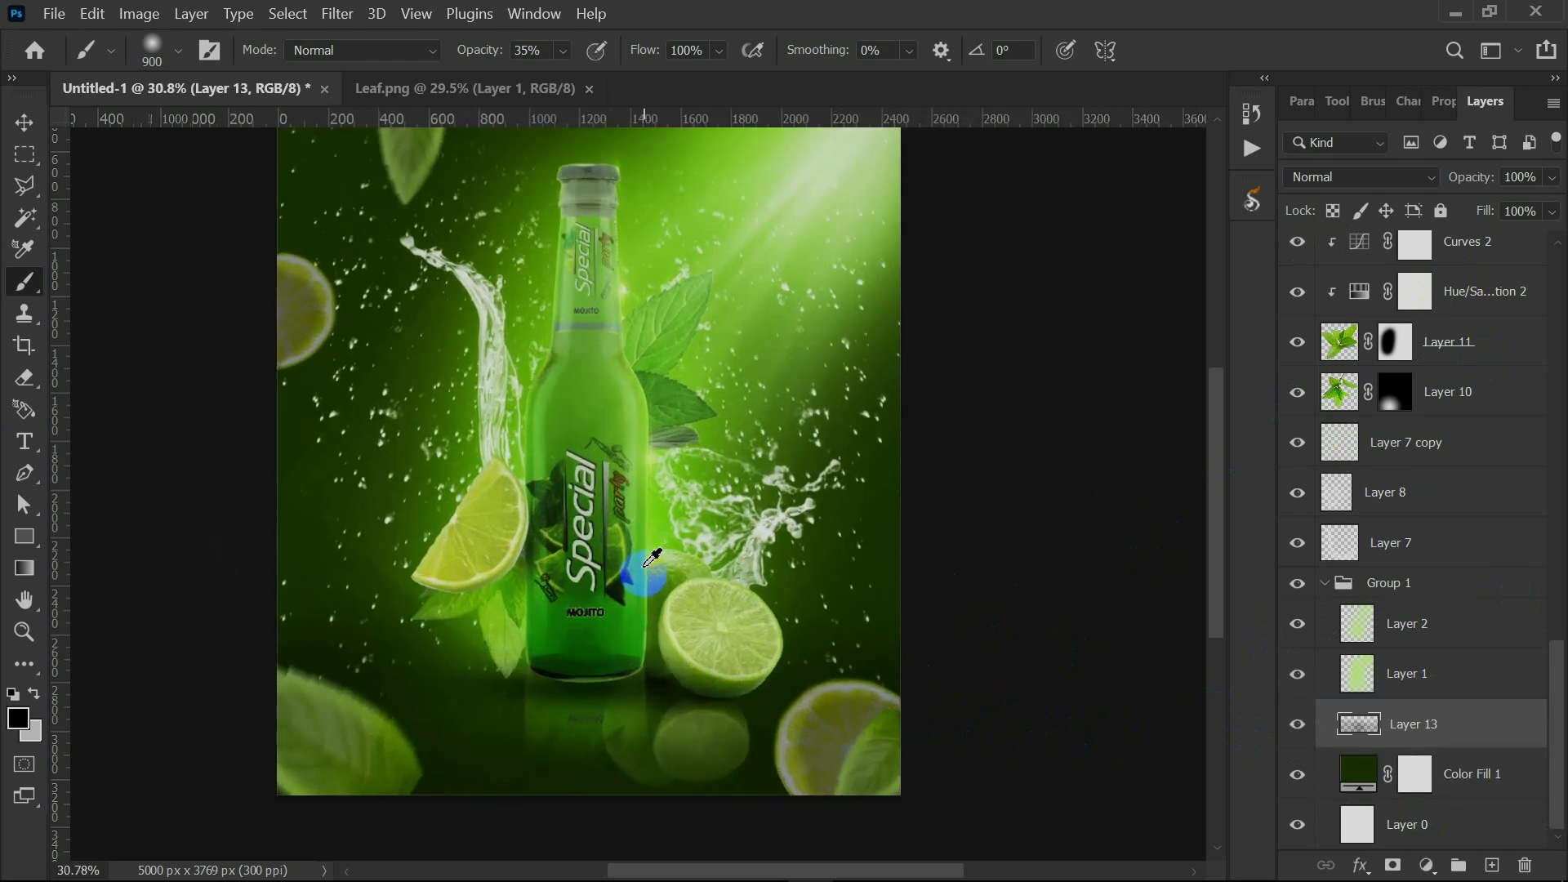
{"action": "scroll", "coordinate": [575, 700], "scroll_direction": "down", "scroll_amount": 2}
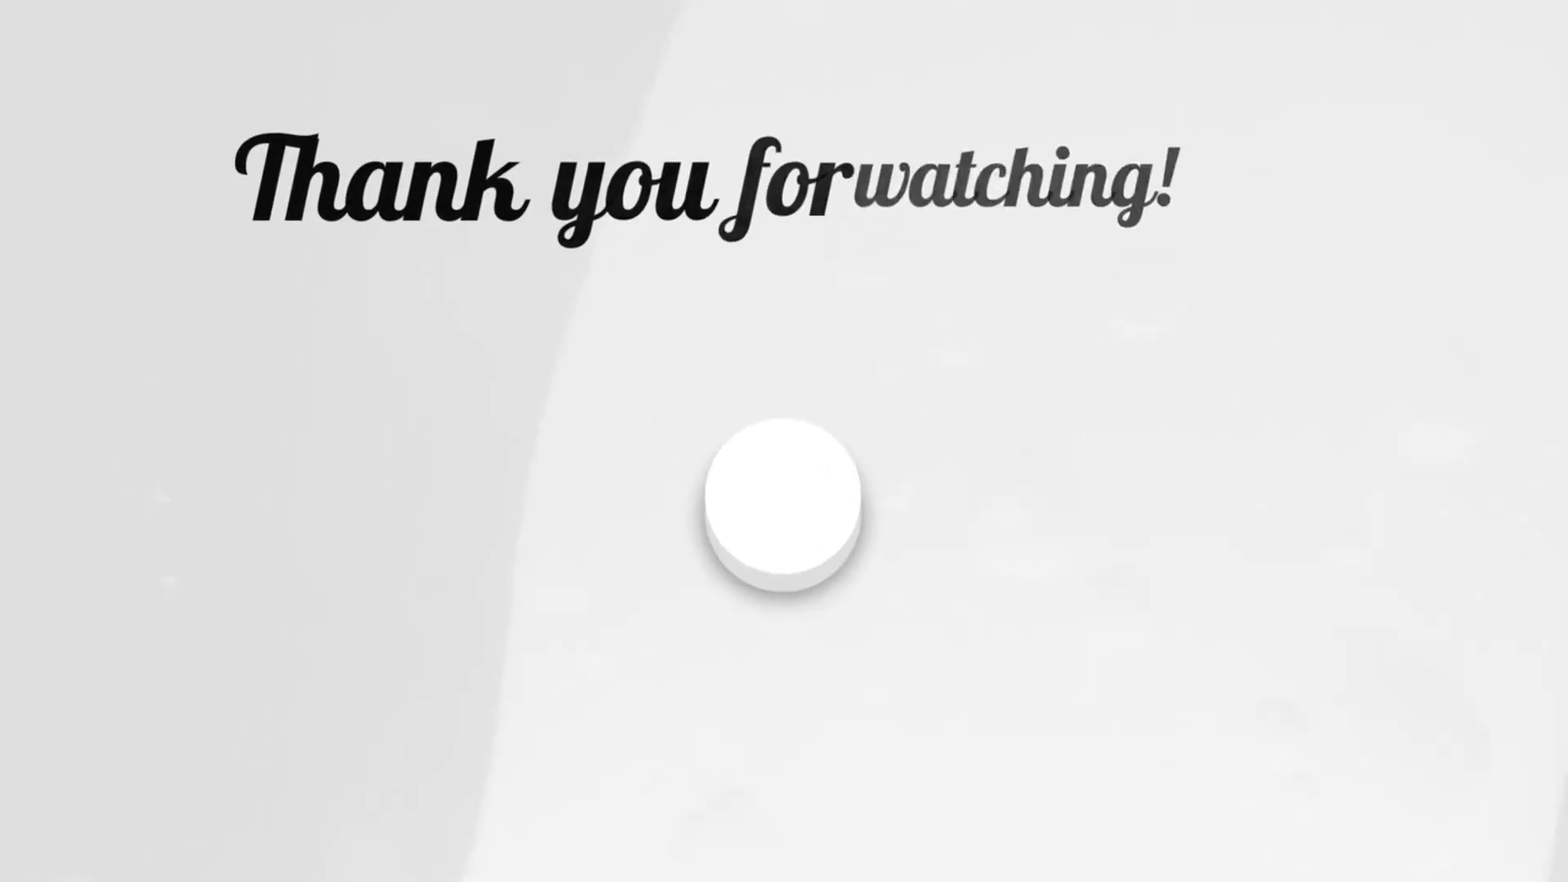